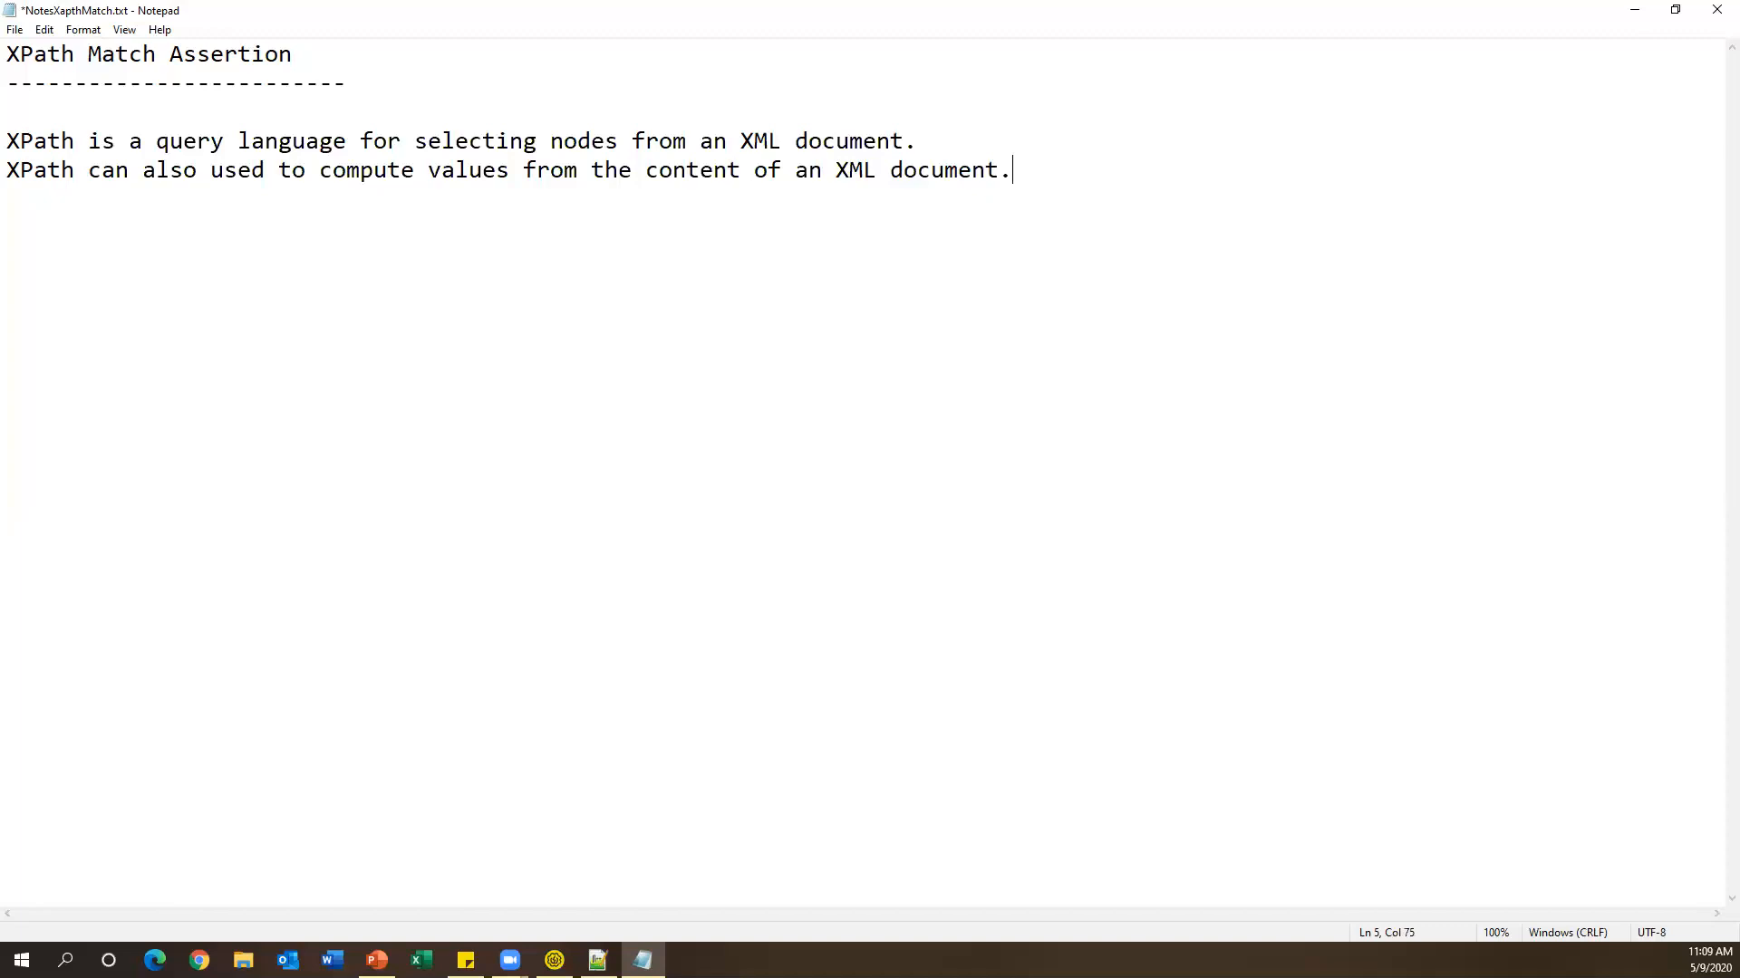
Switch to Chrome, open C:\Users\admin\Desktop\sample.xml and examine the employee data in its XML tree.
key("alt+Tab")
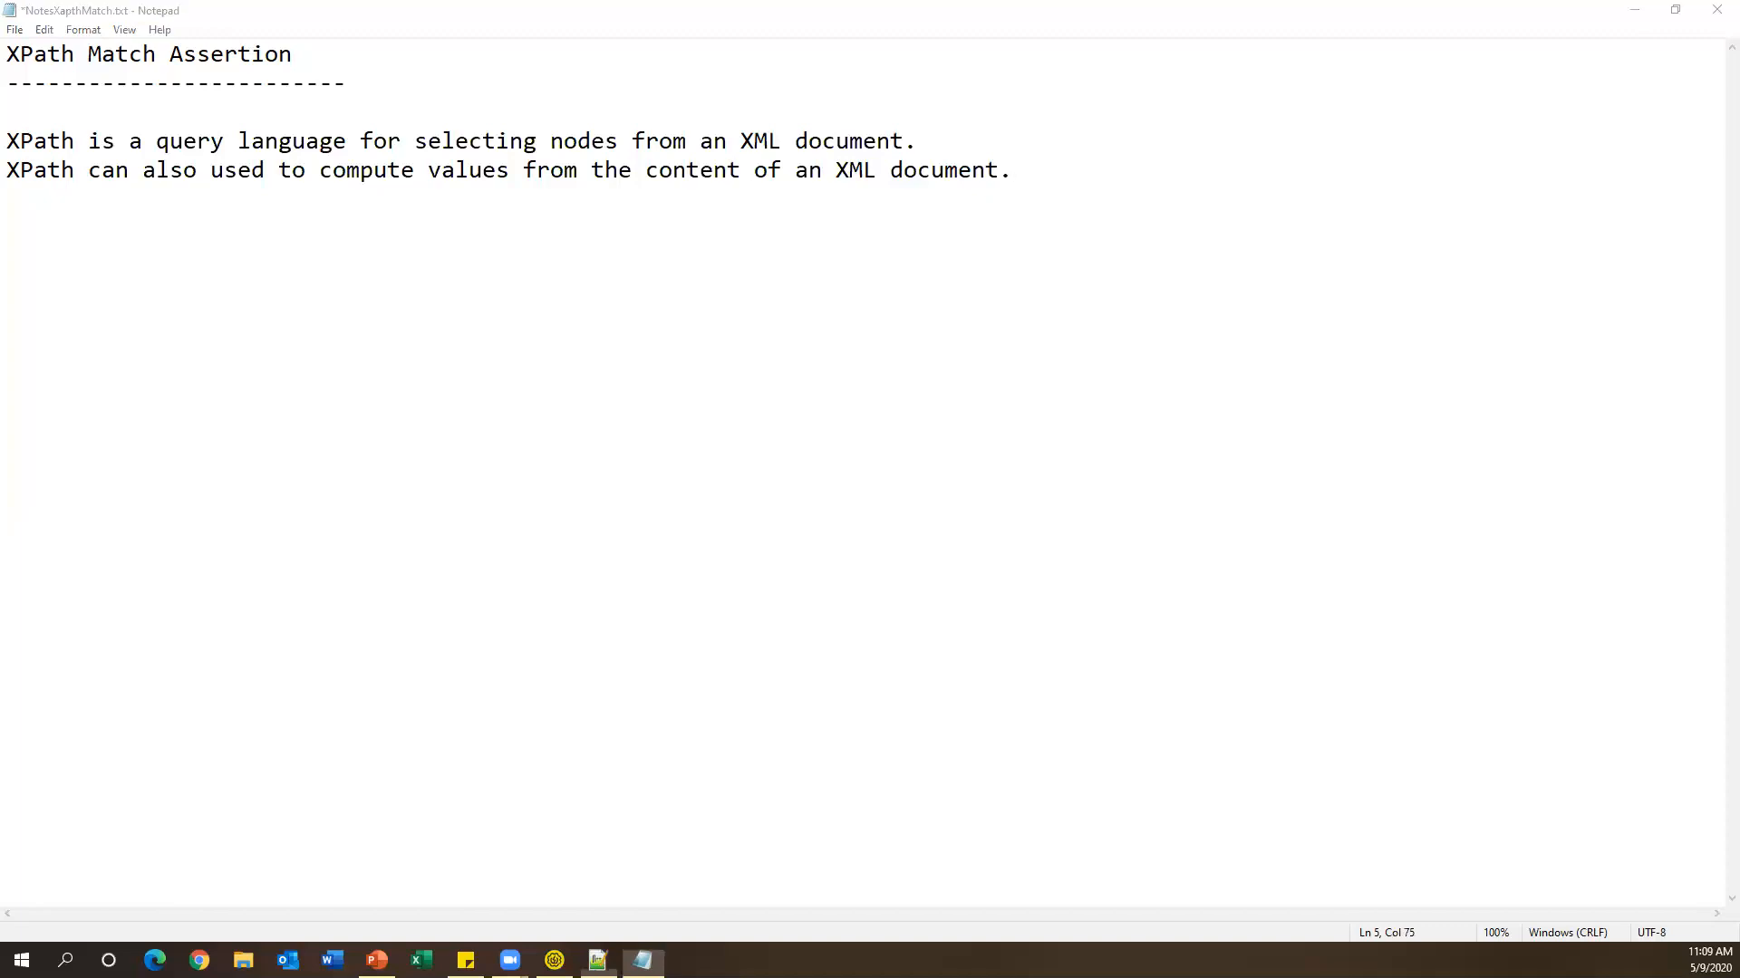
left_click(199, 960)
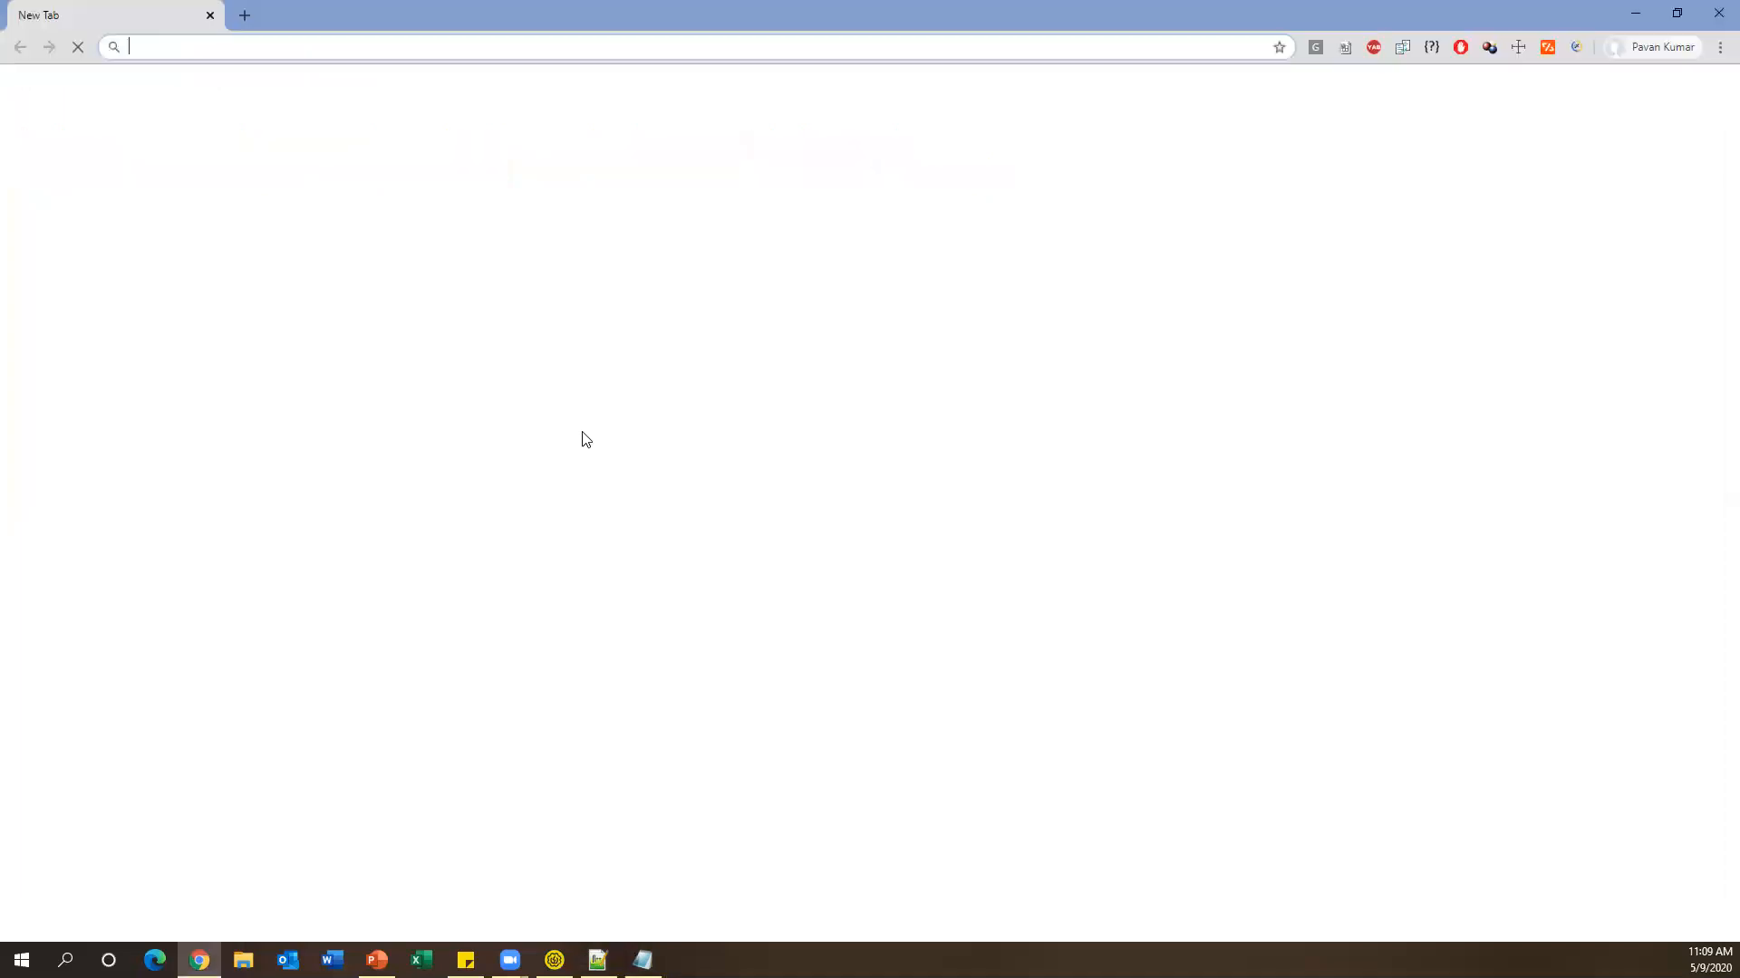
type("C:\\Users\\admin\\Desktop\\sample.xml")
key("Return")
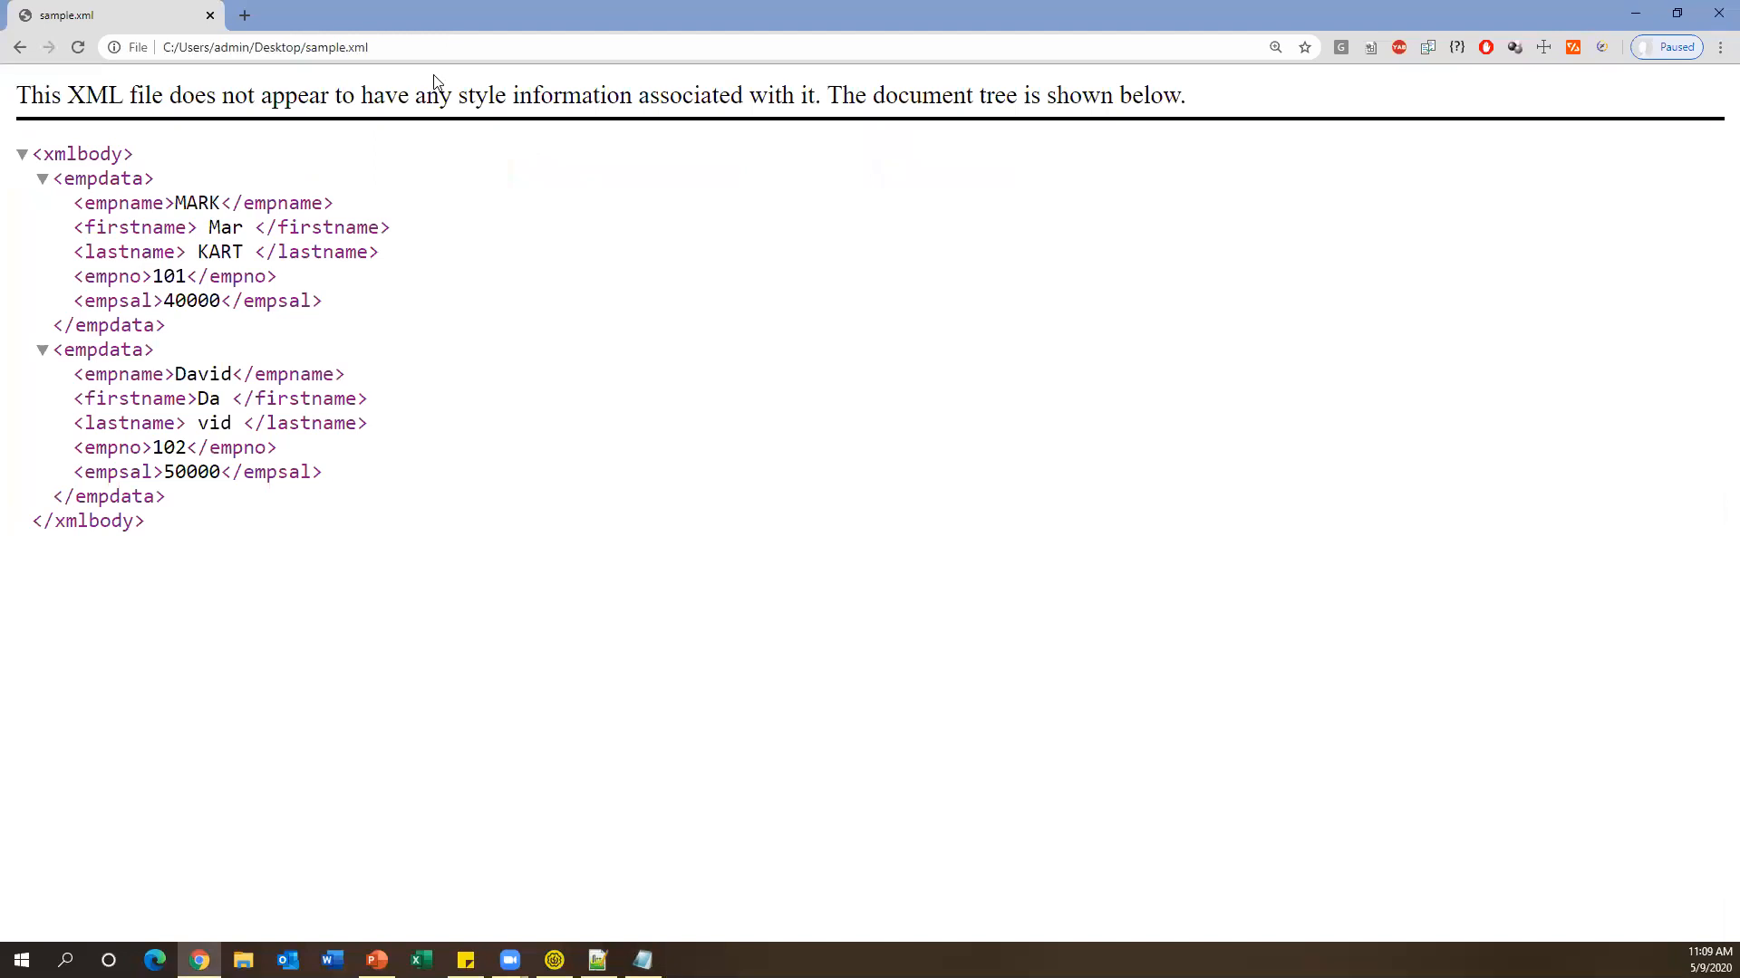
left_click_drag(260, 551, 10, 147)
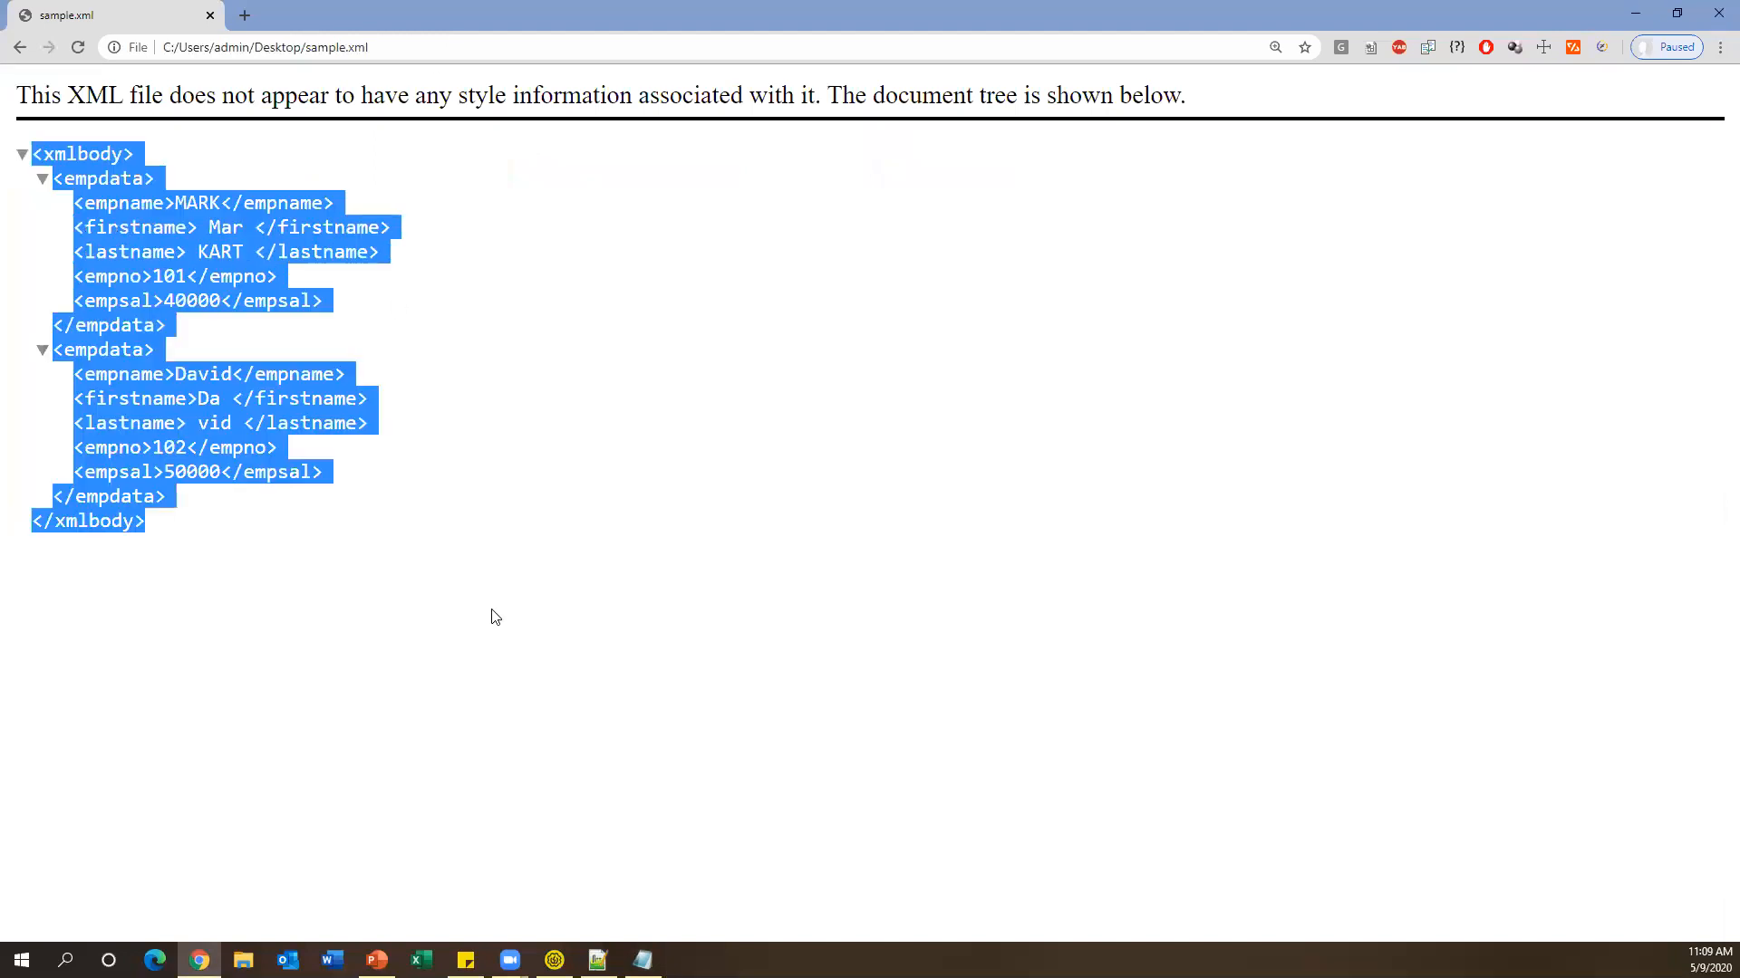
left_click(510, 700)
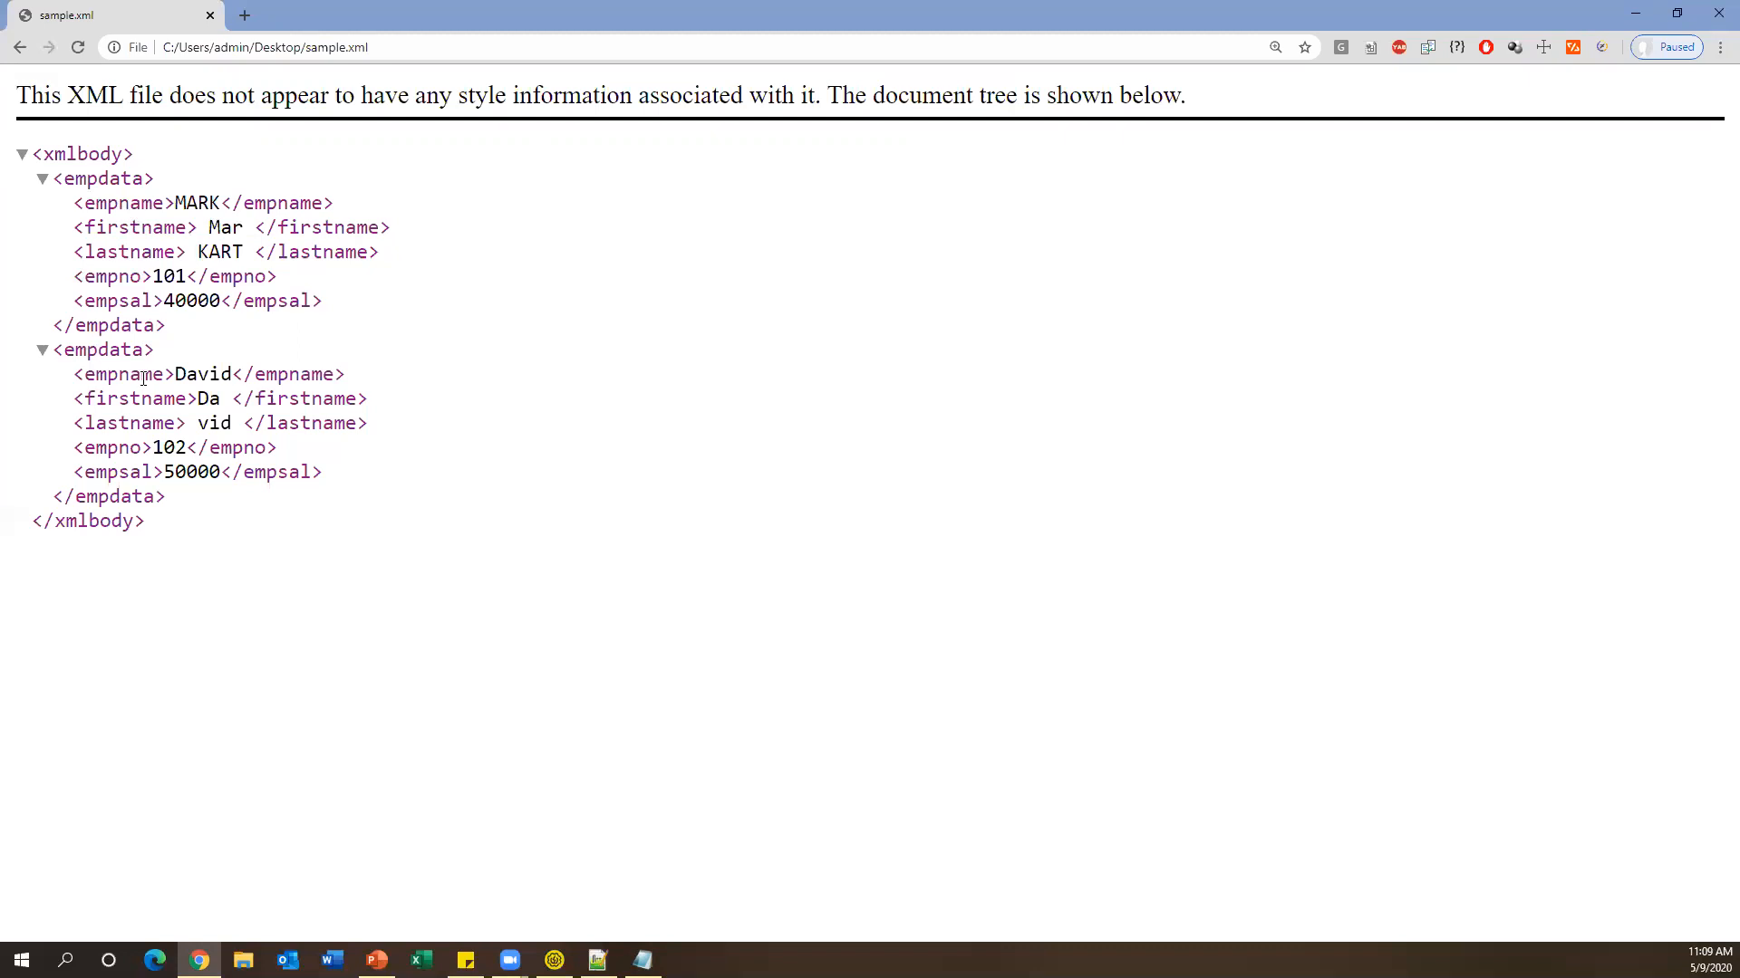
left_click_drag(230, 227, 209, 227)
double_click(202, 251)
key("alt+Tab")
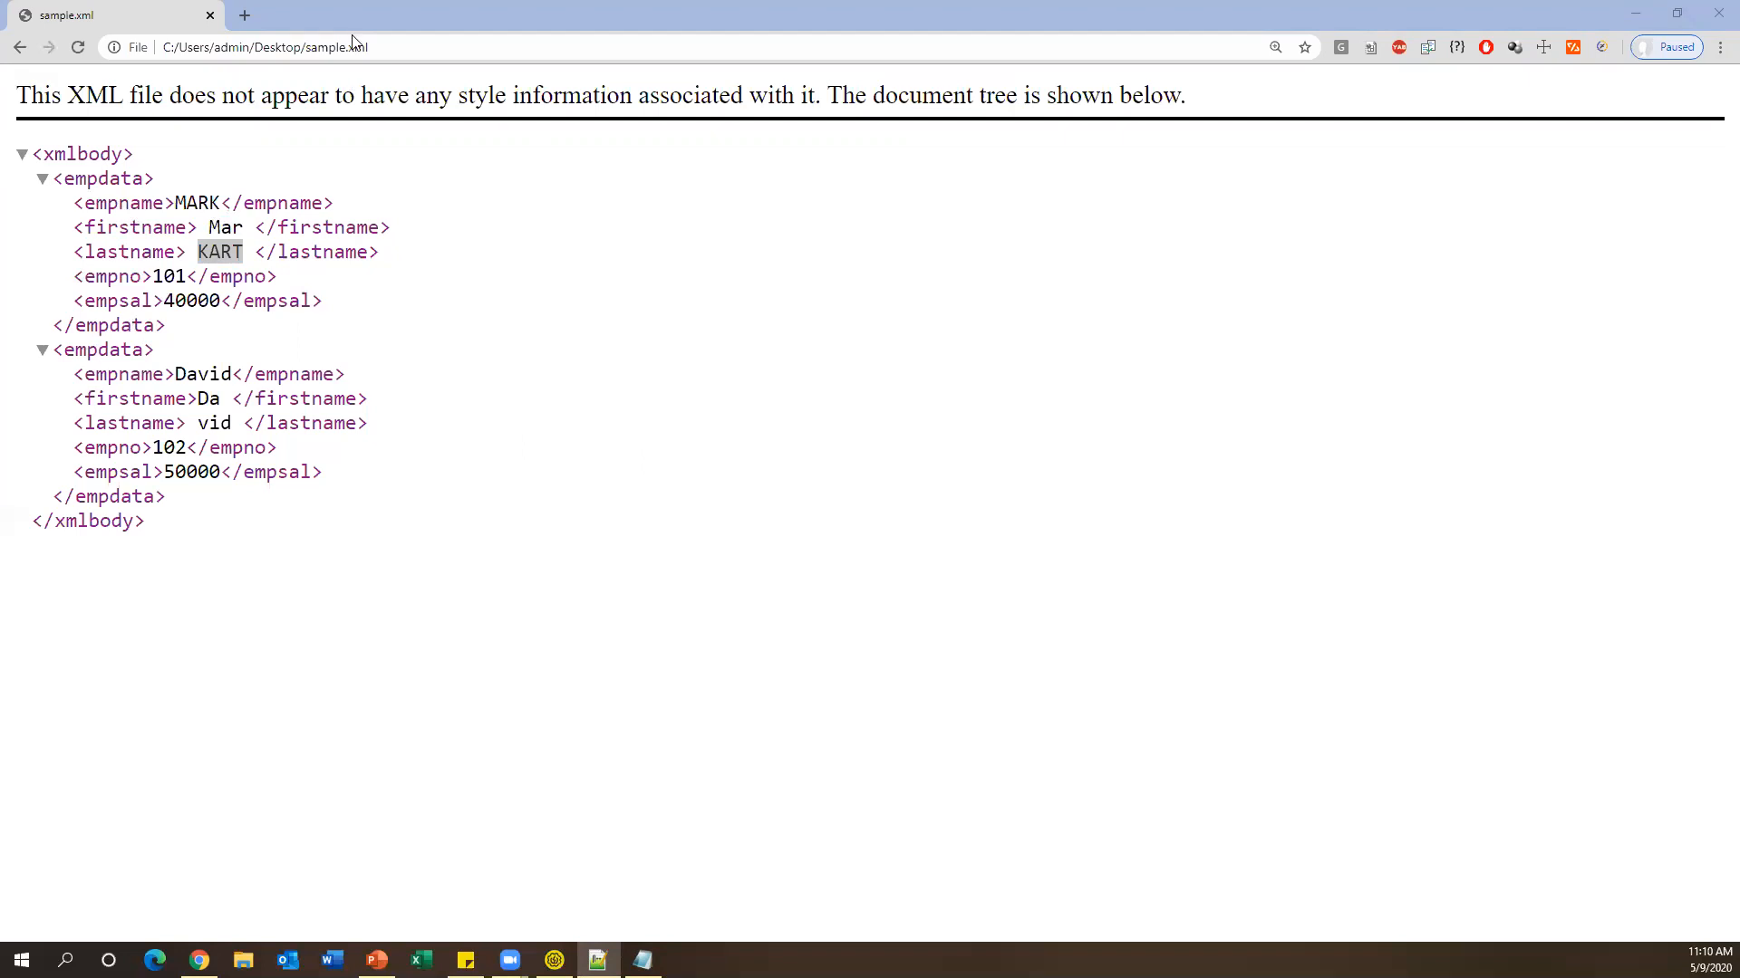
left_click(245, 15)
type("http://xpather.com/")
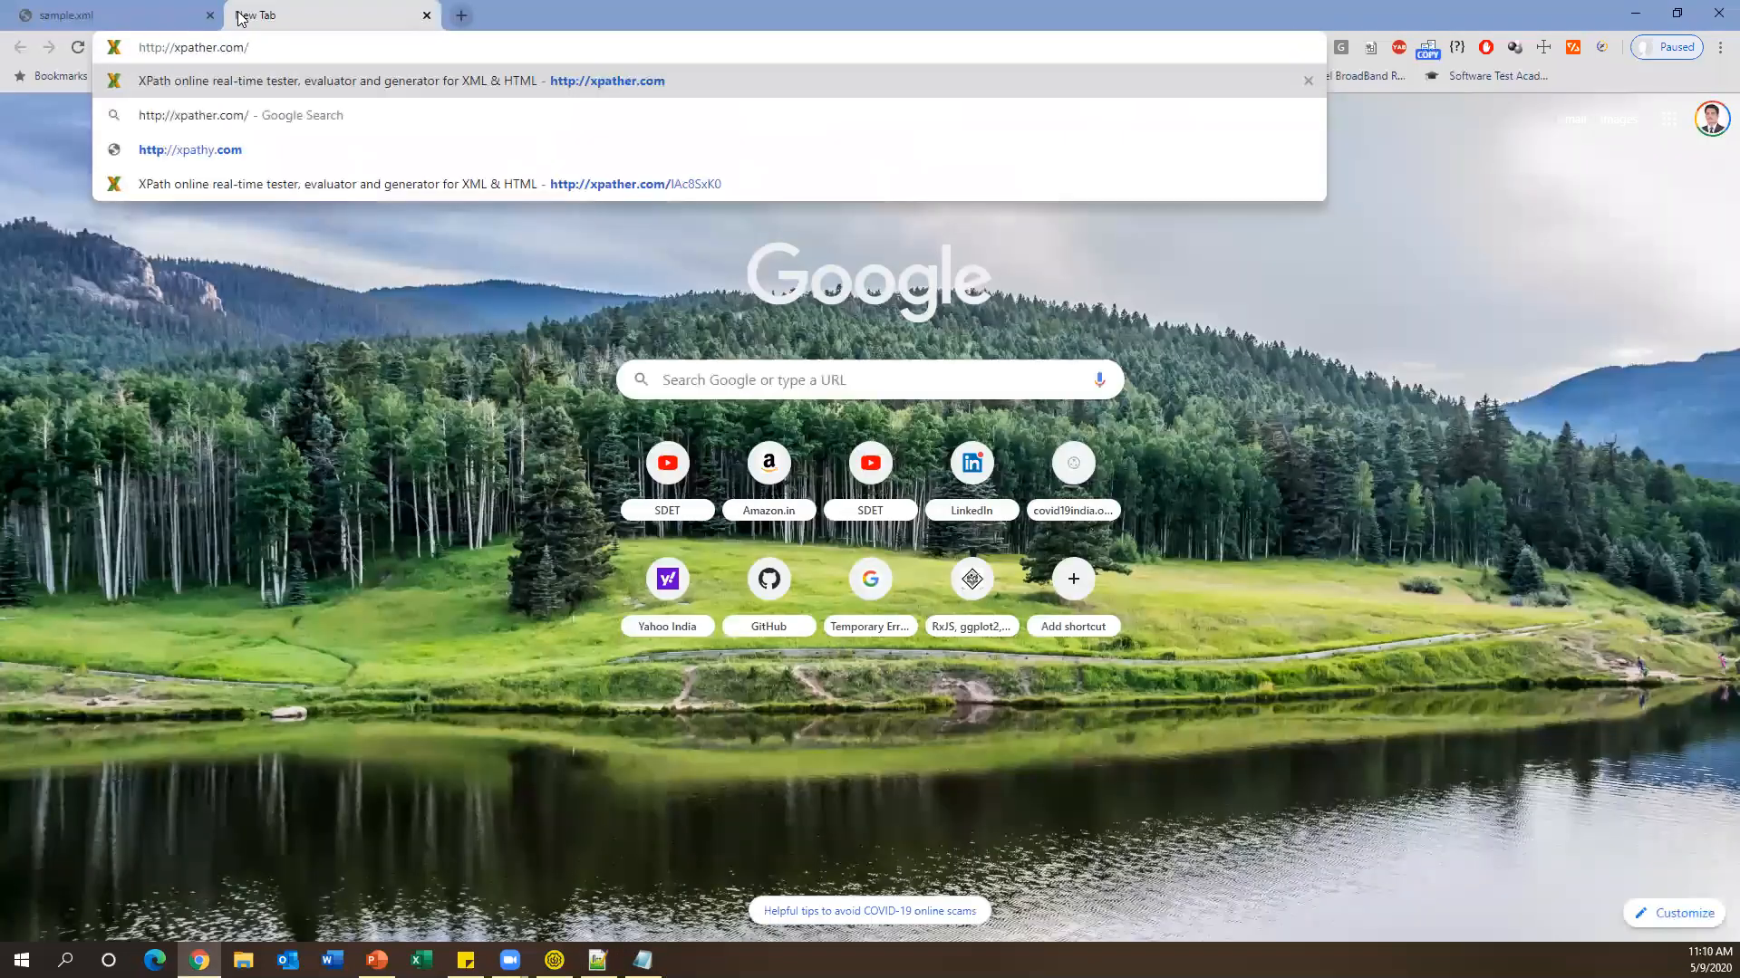
key("Return")
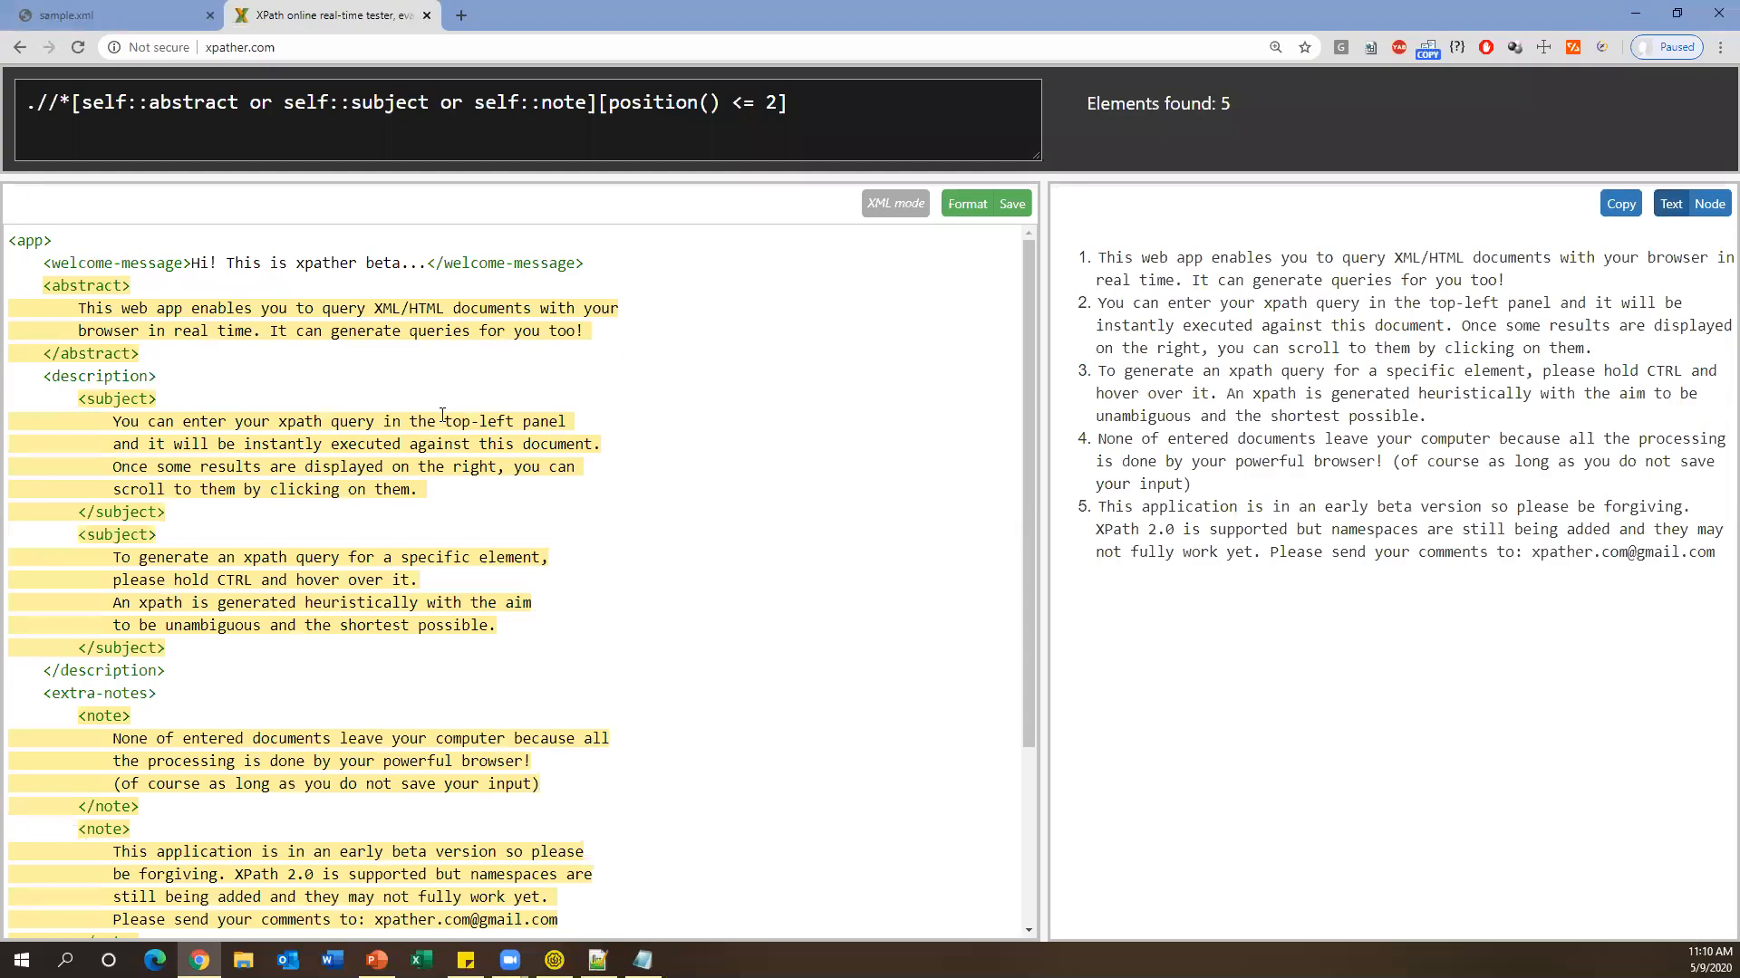
Replace the tester's sample document with the employee XML, an xmlbody root holding two empdata records.
left_click_drag(10, 242, 383, 888)
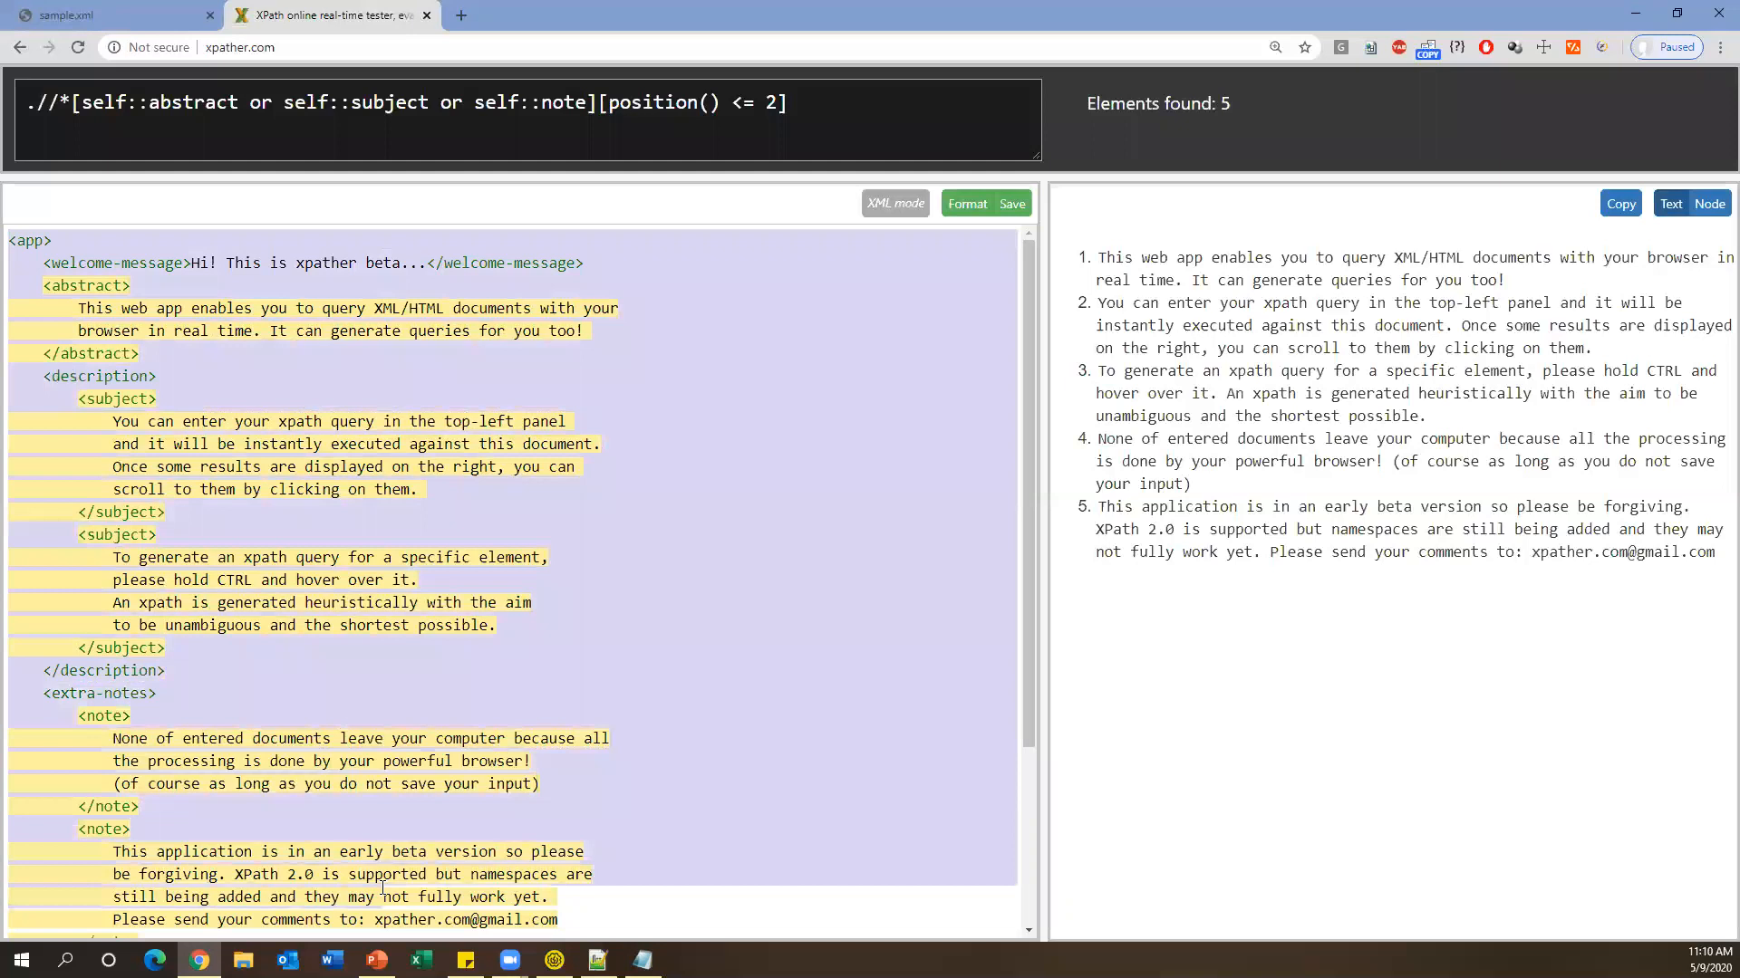
left_click_drag(839, 101, 36, 102)
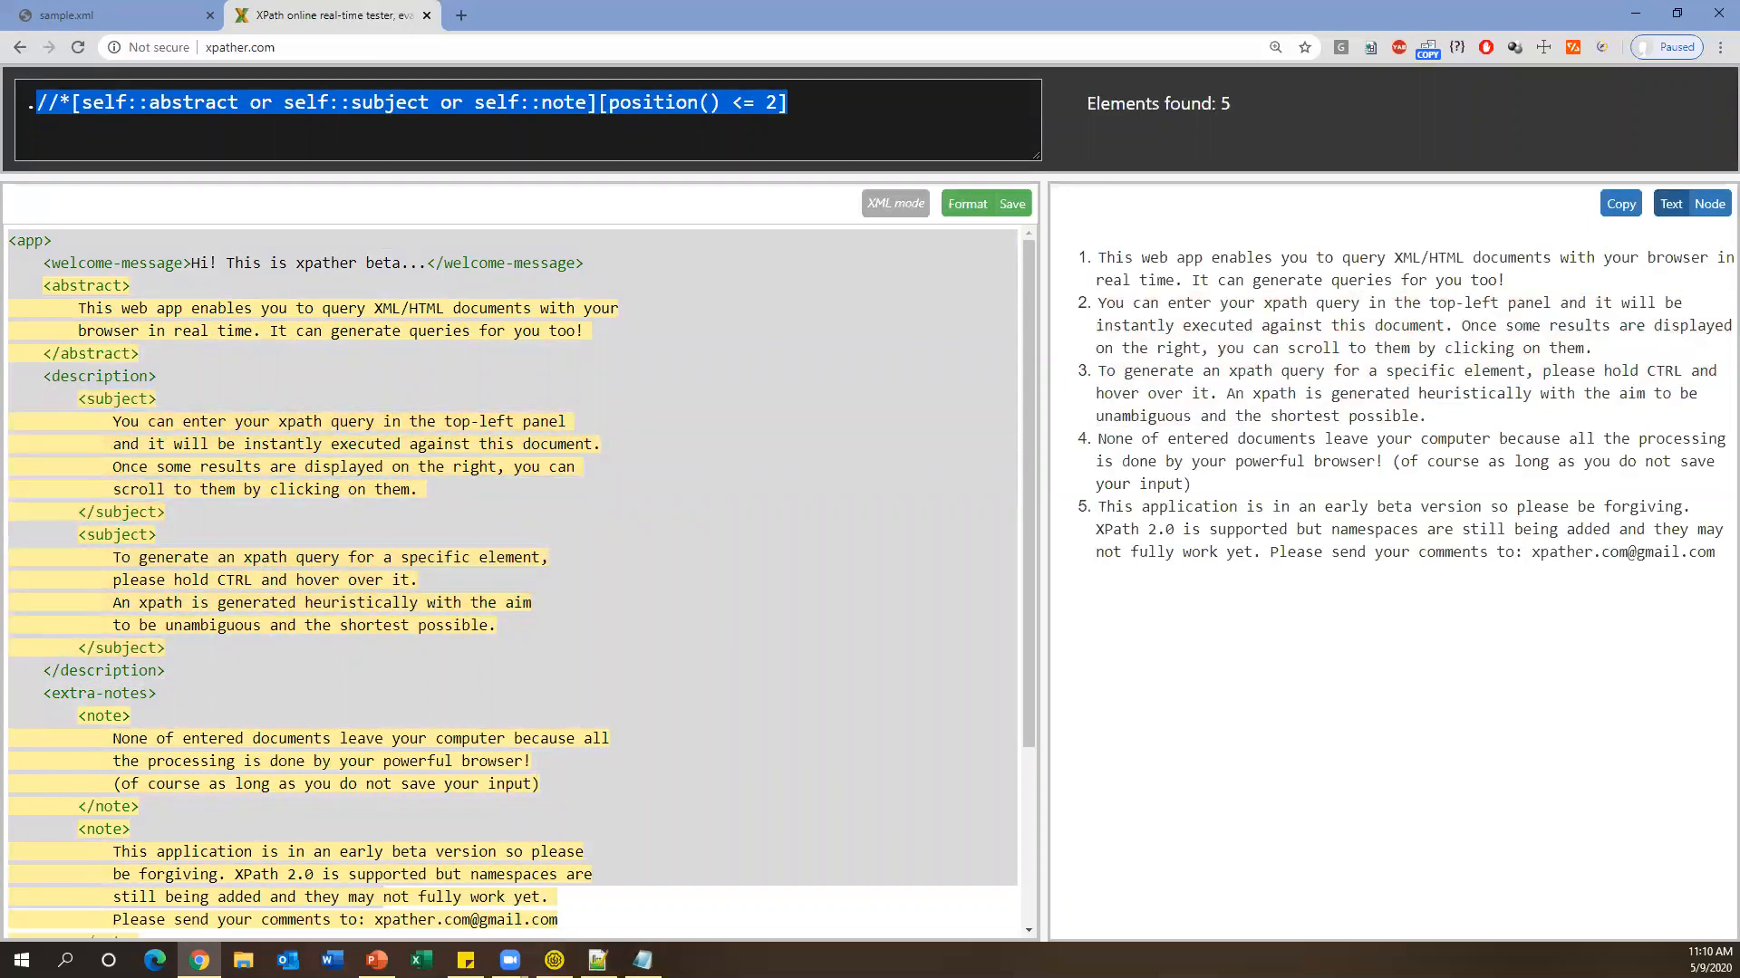
key("alt+Tab")
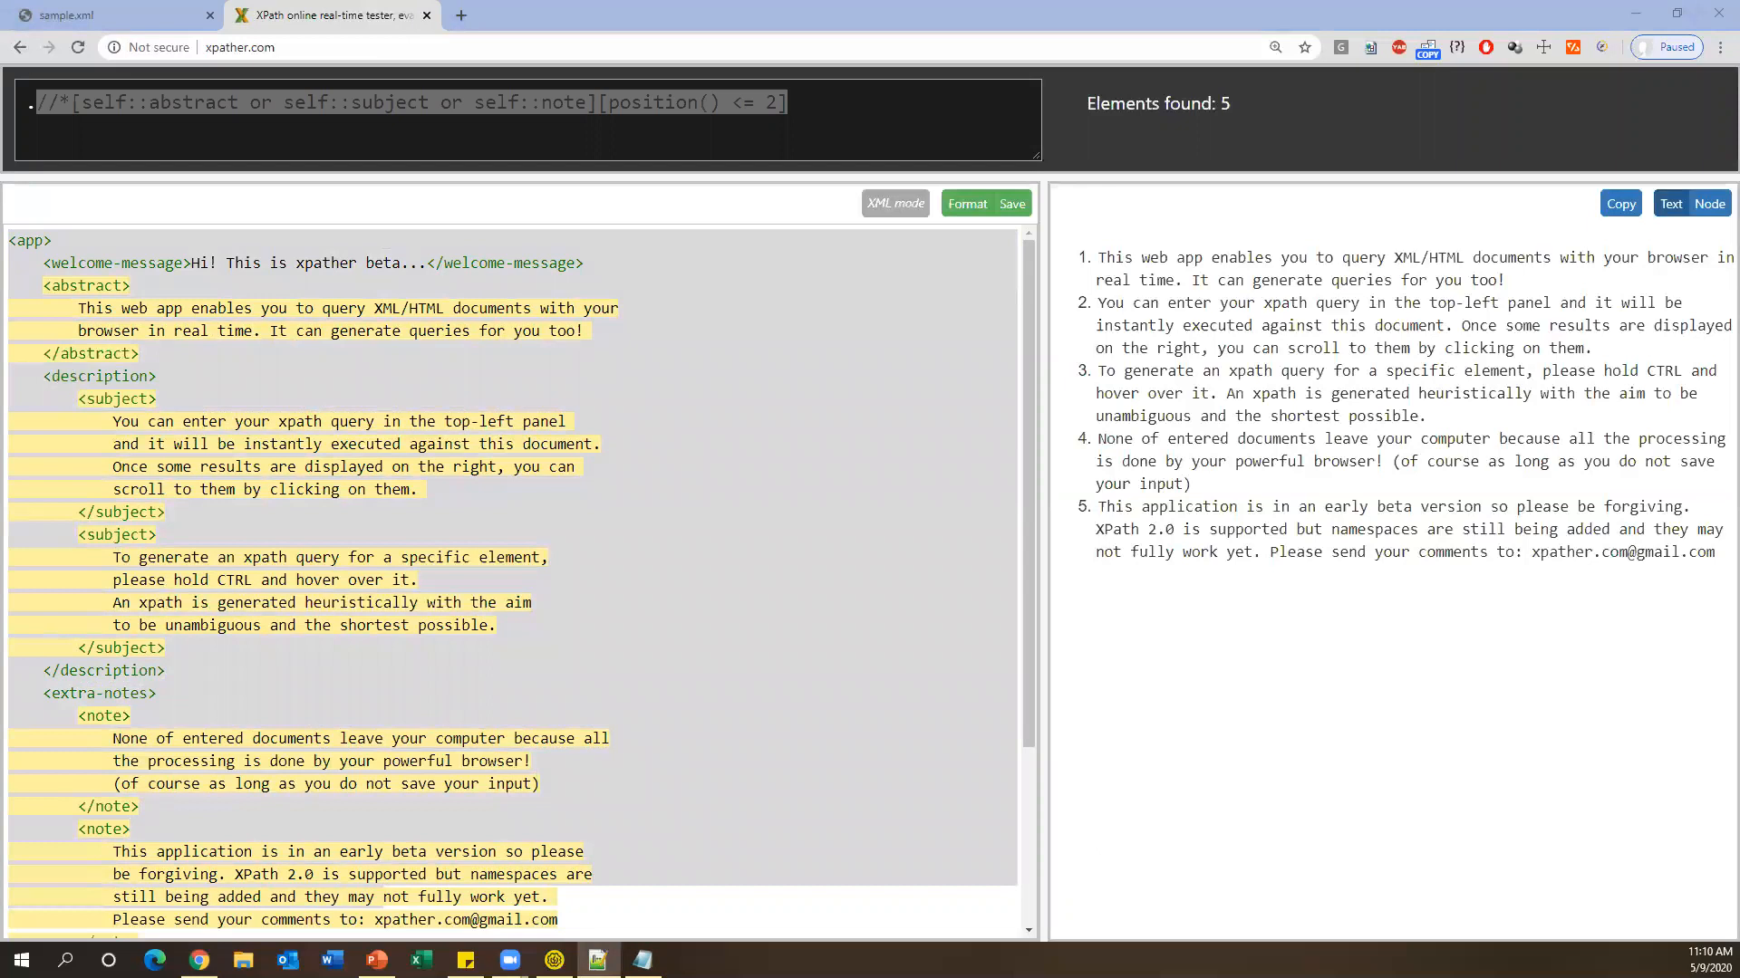
key("alt+Tab")
type("//description[1]")
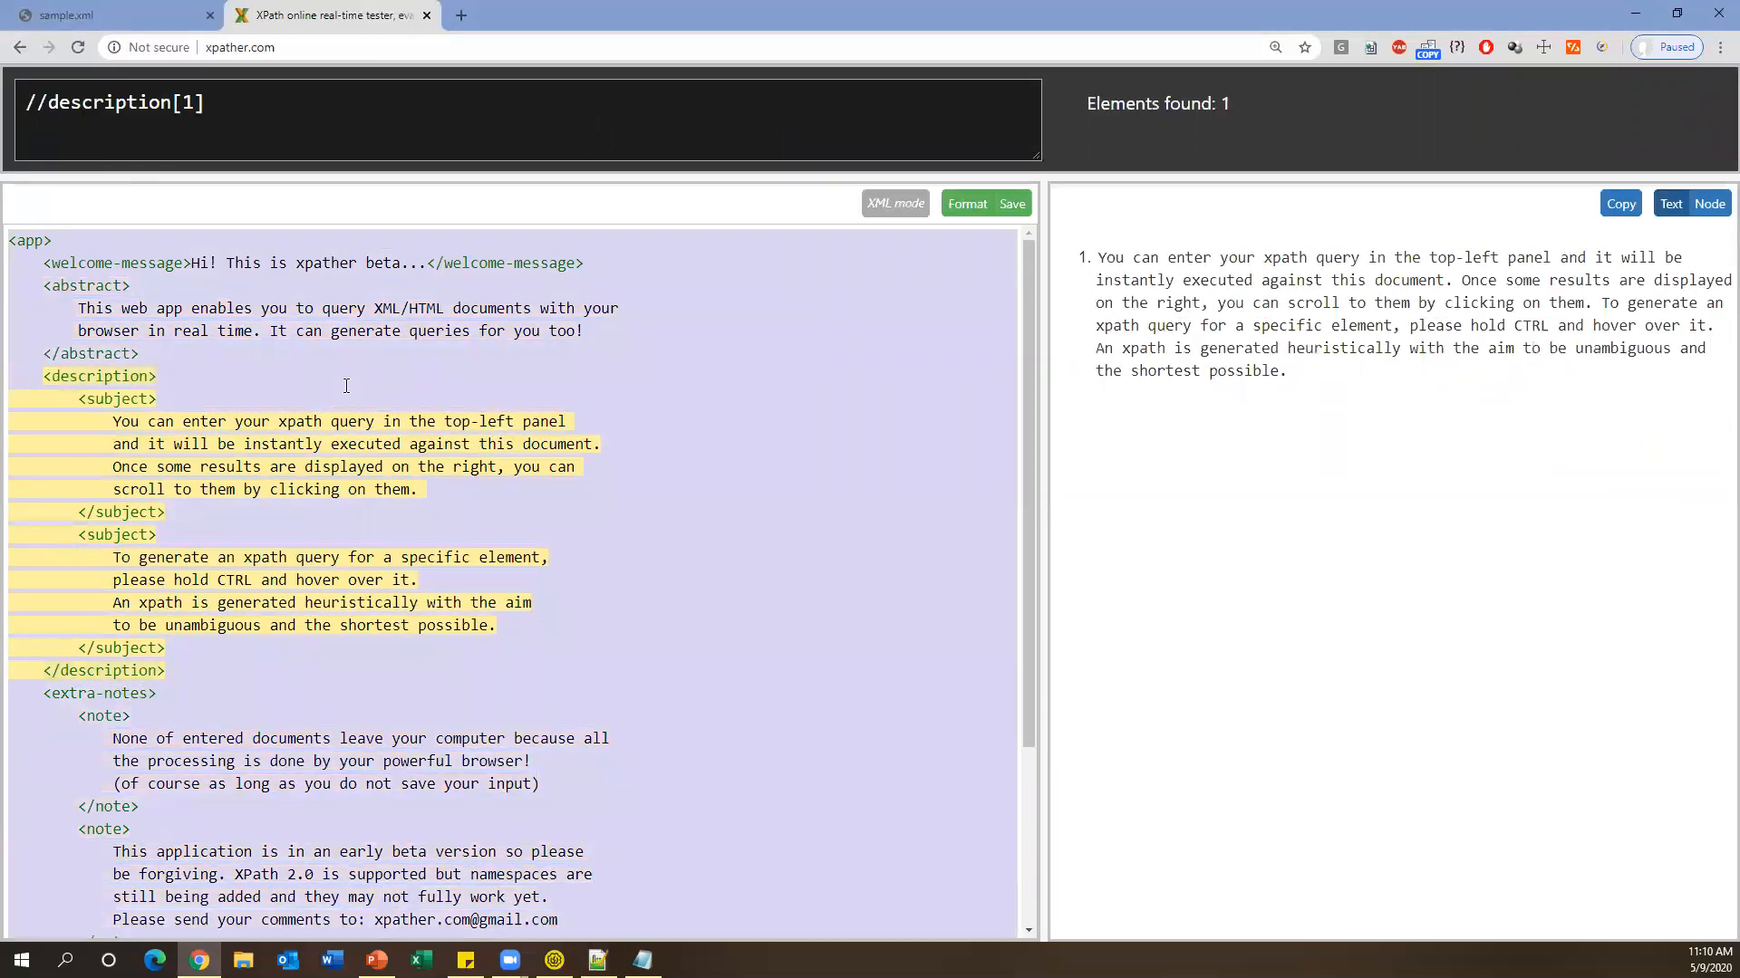
type("<xmlbody>     <empdata>         <empname>MARK</empname>             <firstname> Mar </firstname>             <lastname> KART </lastname>         <empno>101</empno>         <empsal>40000</empsal>     </empdata>      <empdata>         <empname>David</empname>             <firstname>Da </firstname>             <lastname> vid </lastname>         <empno>102</empno>         <empsal>50000</empsal>     </empdata>  </xmlbody>")
left_click_drag(190, 672, 11, 237)
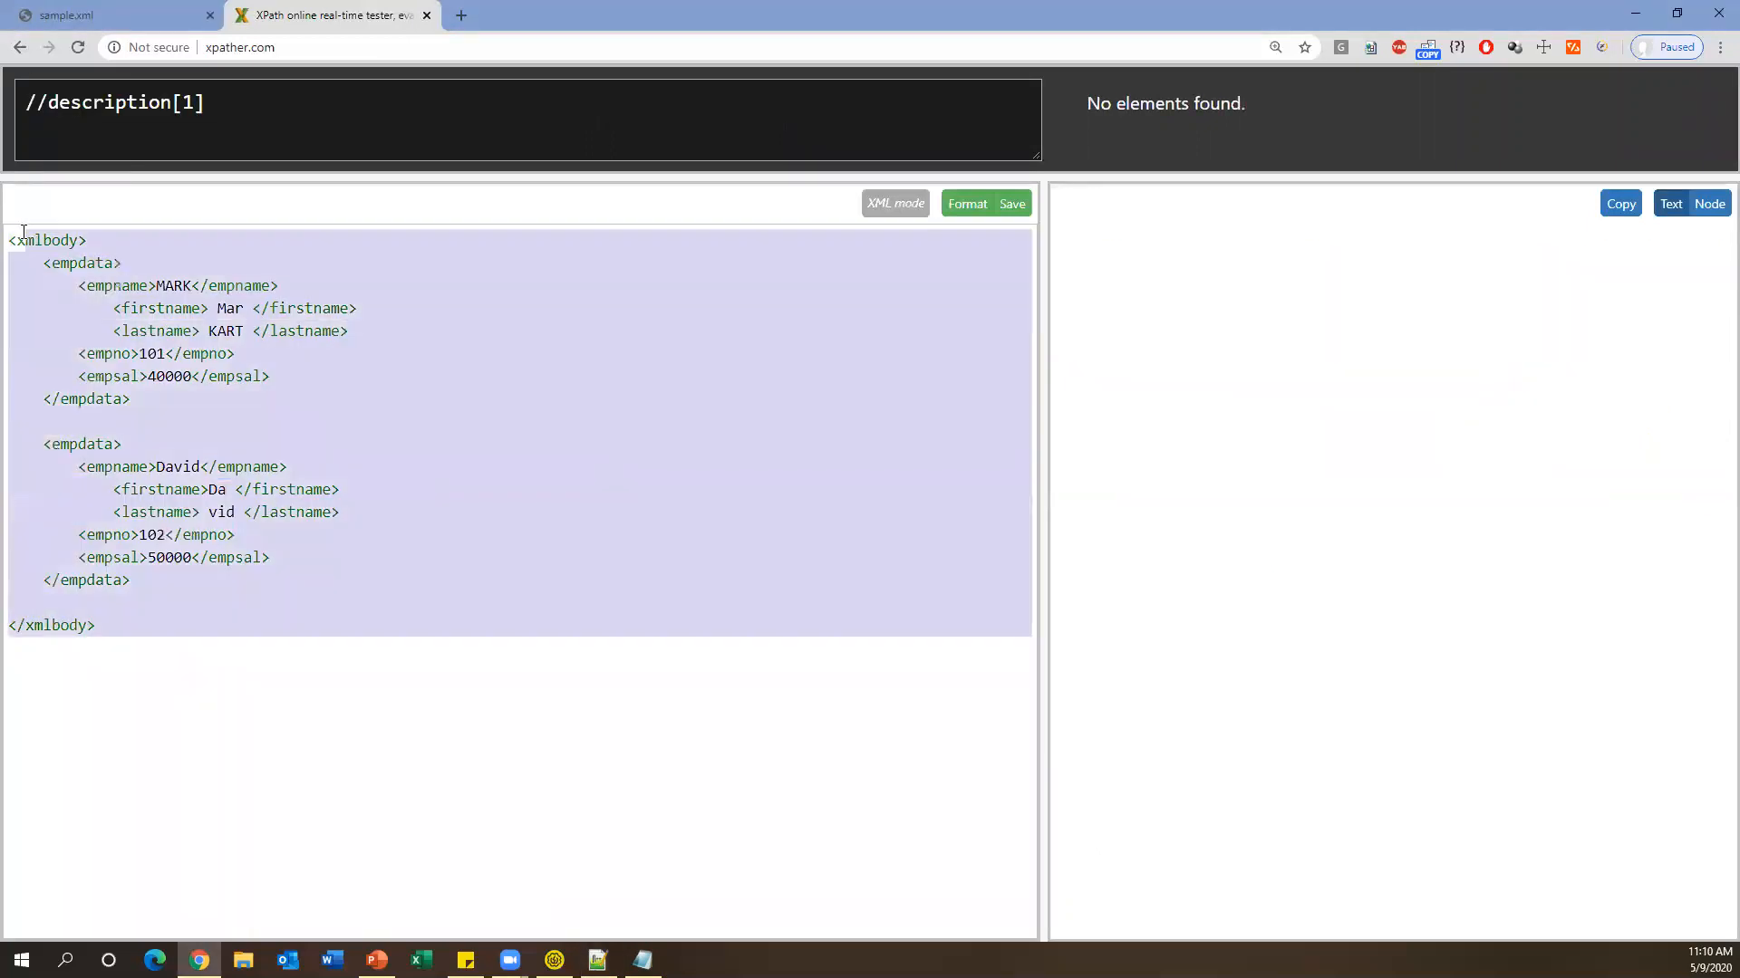
Increase the browser's page zoom by one level to enlarge the XPath tester.
left_click(235, 535)
left_click(1720, 47)
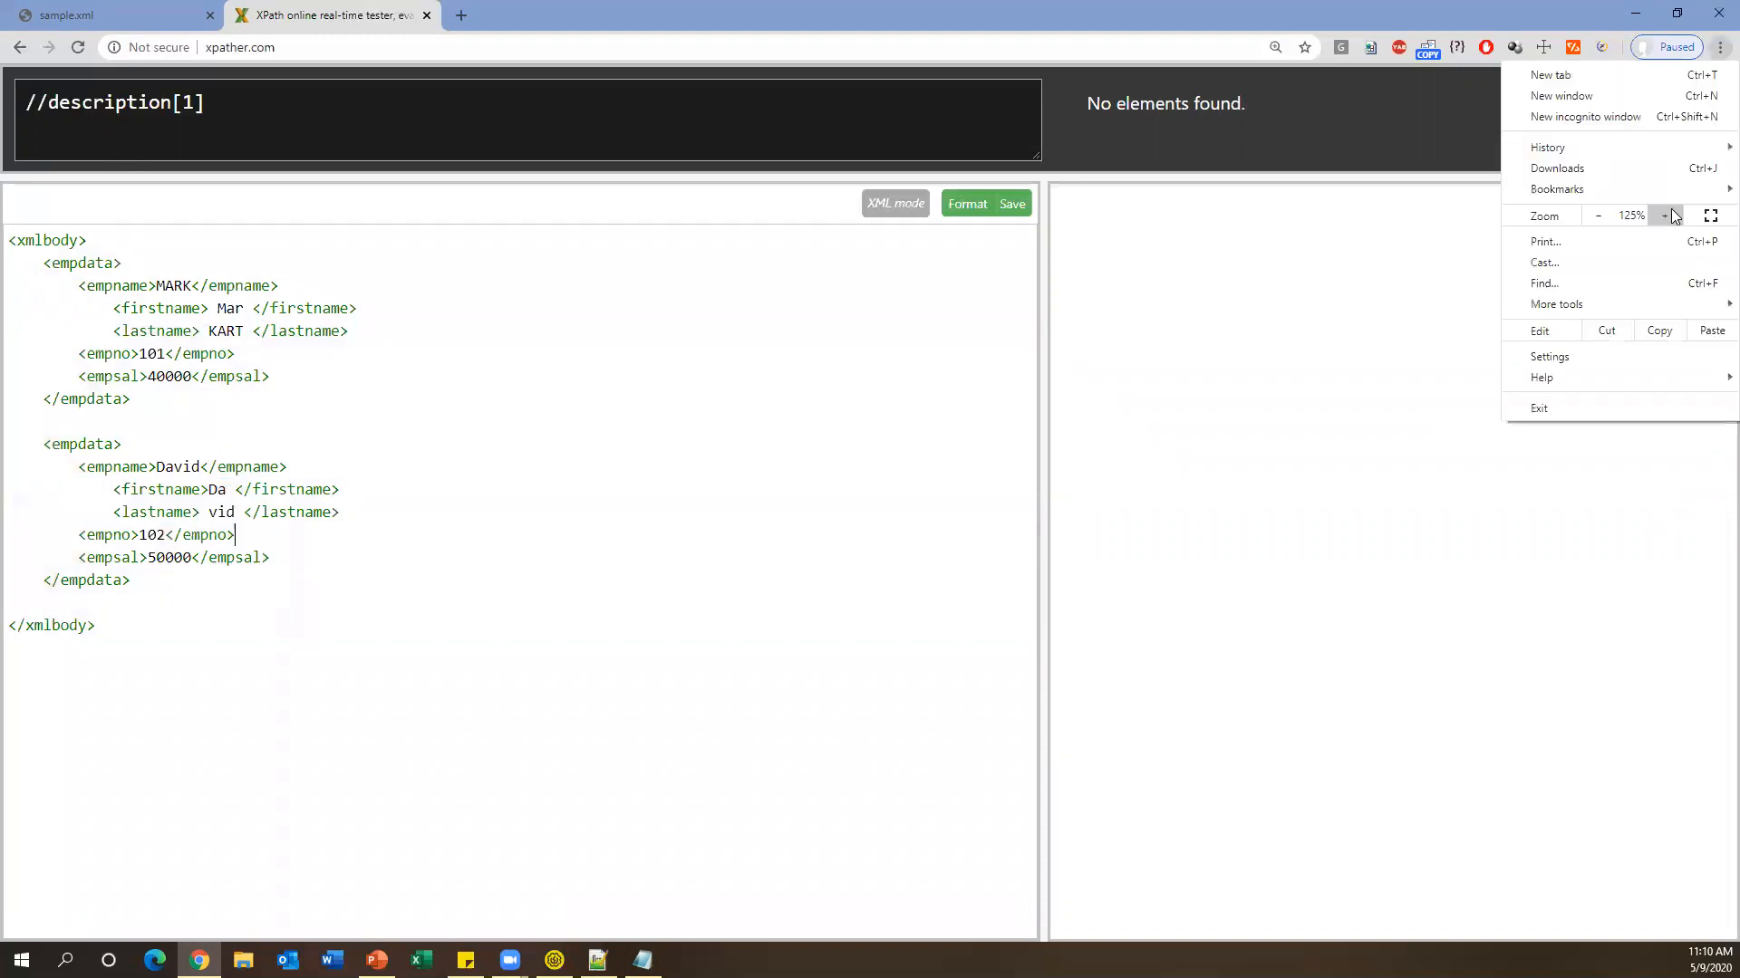
left_click(1669, 214)
left_click(622, 574)
left_click_drag(117, 780, 11, 270)
left_click(522, 475)
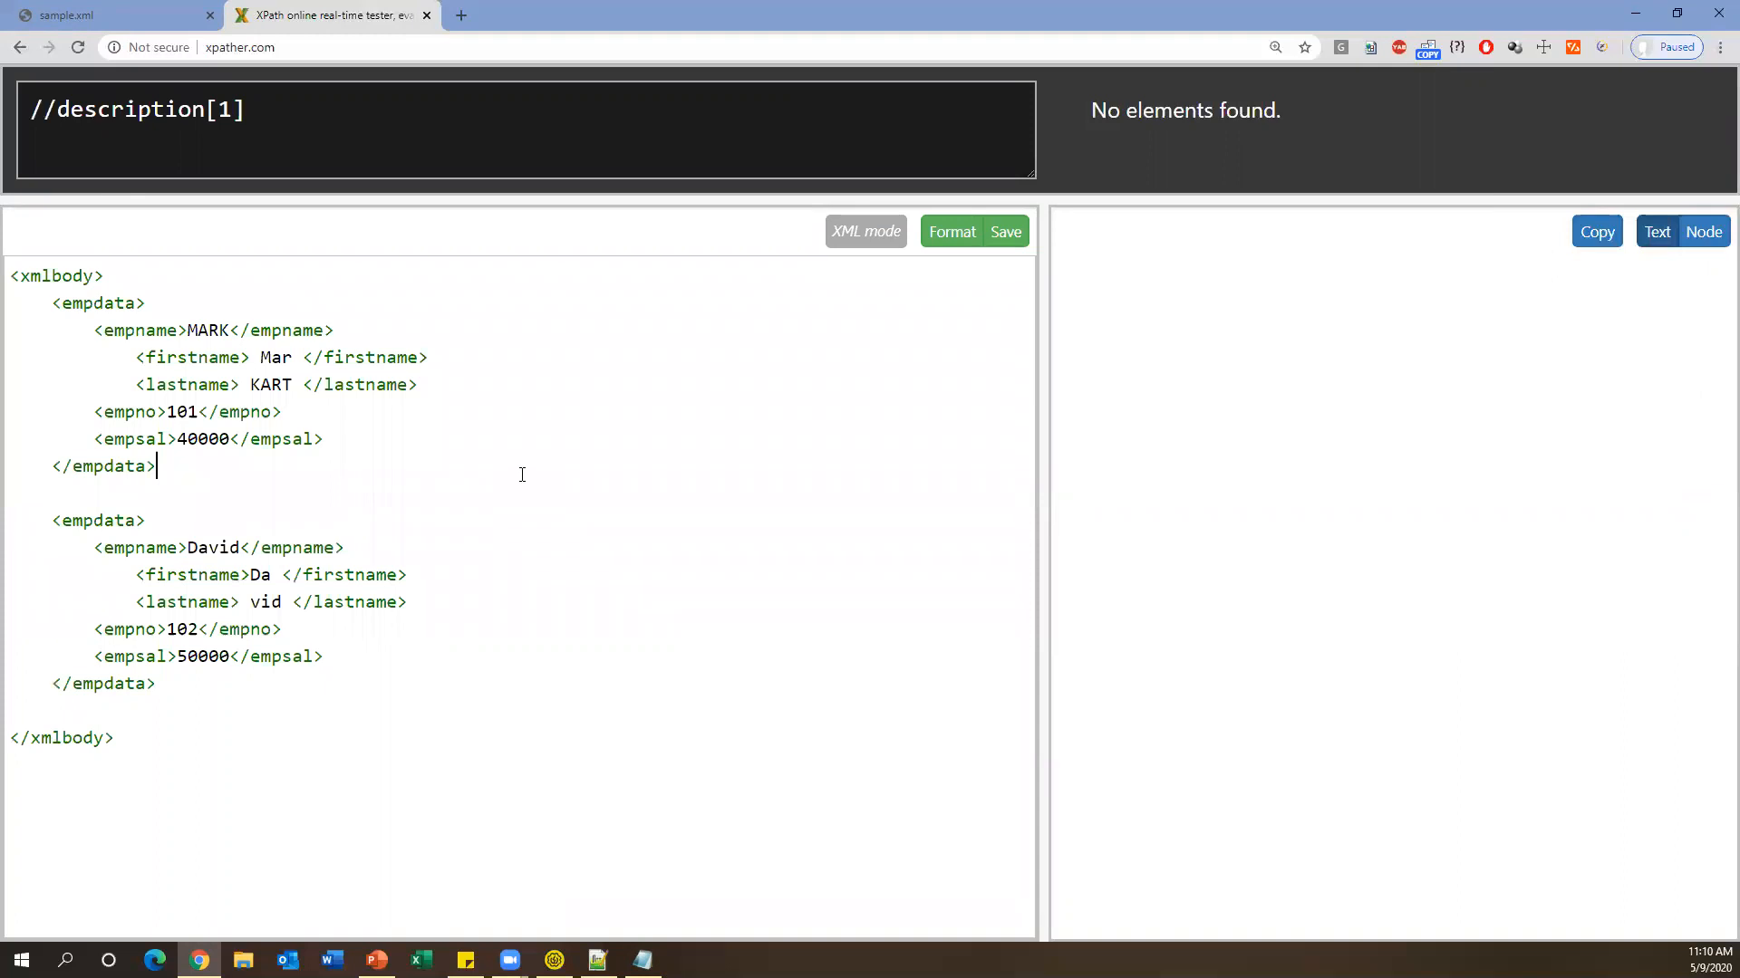
Examine the query area and the employee XML's structure, including the firstname line and the opening and closing xmlbody tags.
left_click_drag(331, 110, 5, 115)
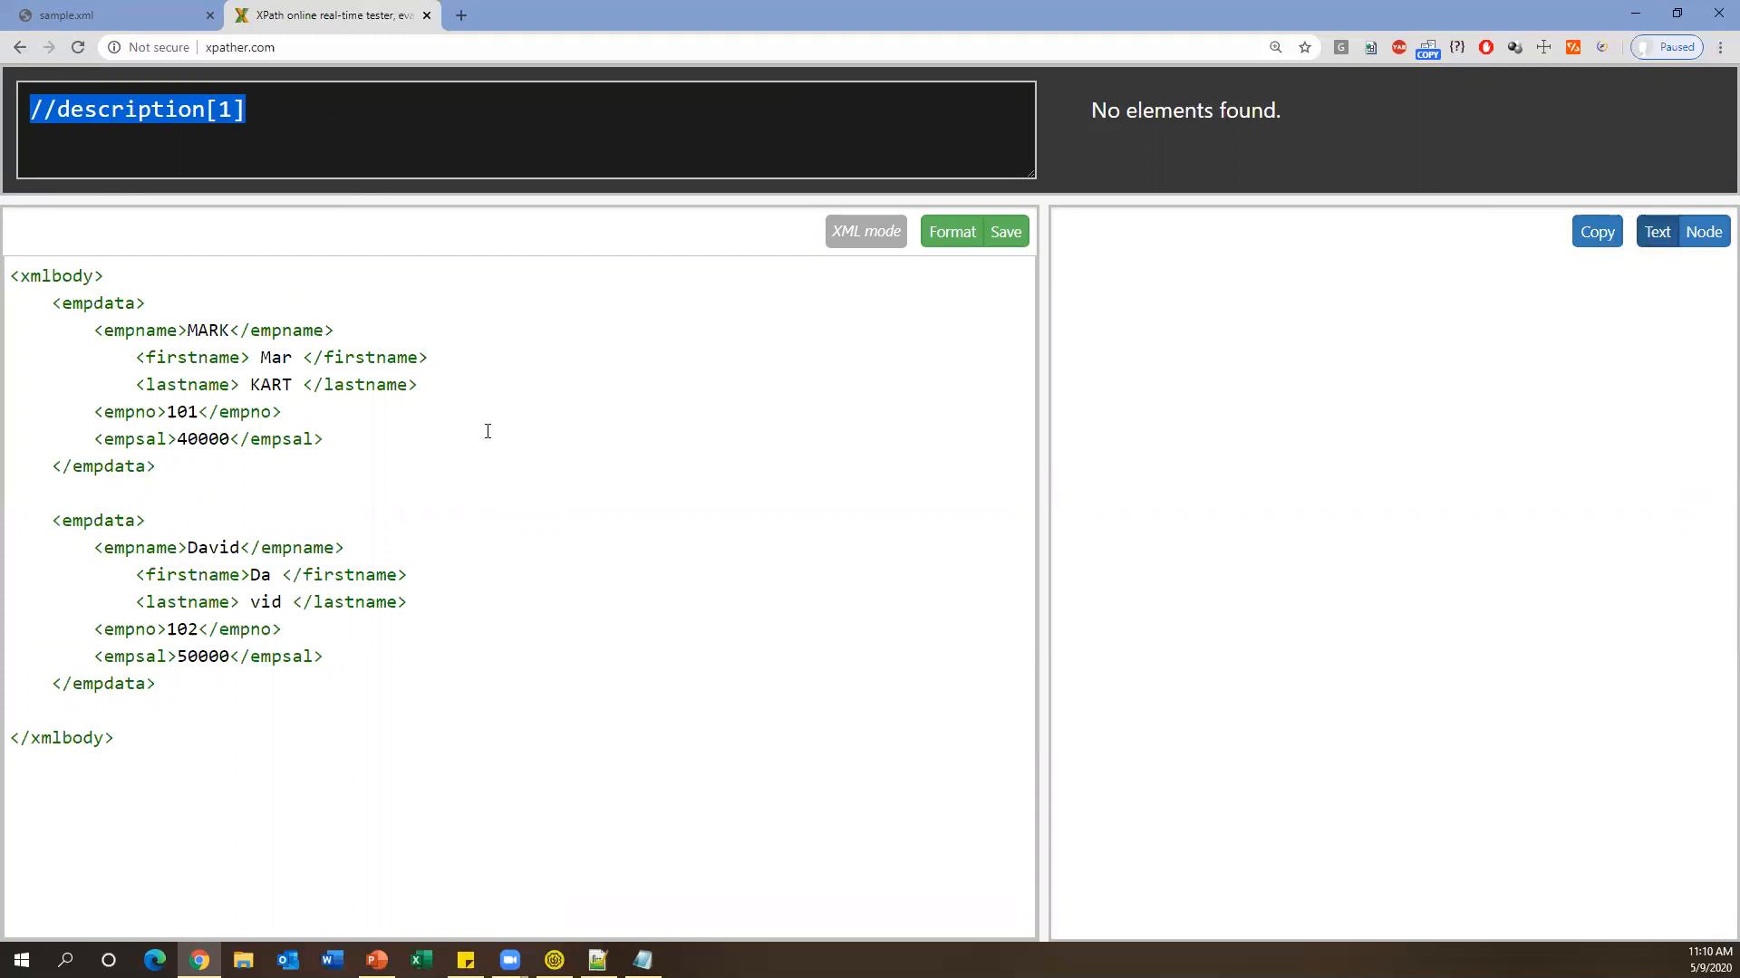
left_click(543, 501)
left_click_drag(94, 358, 462, 357)
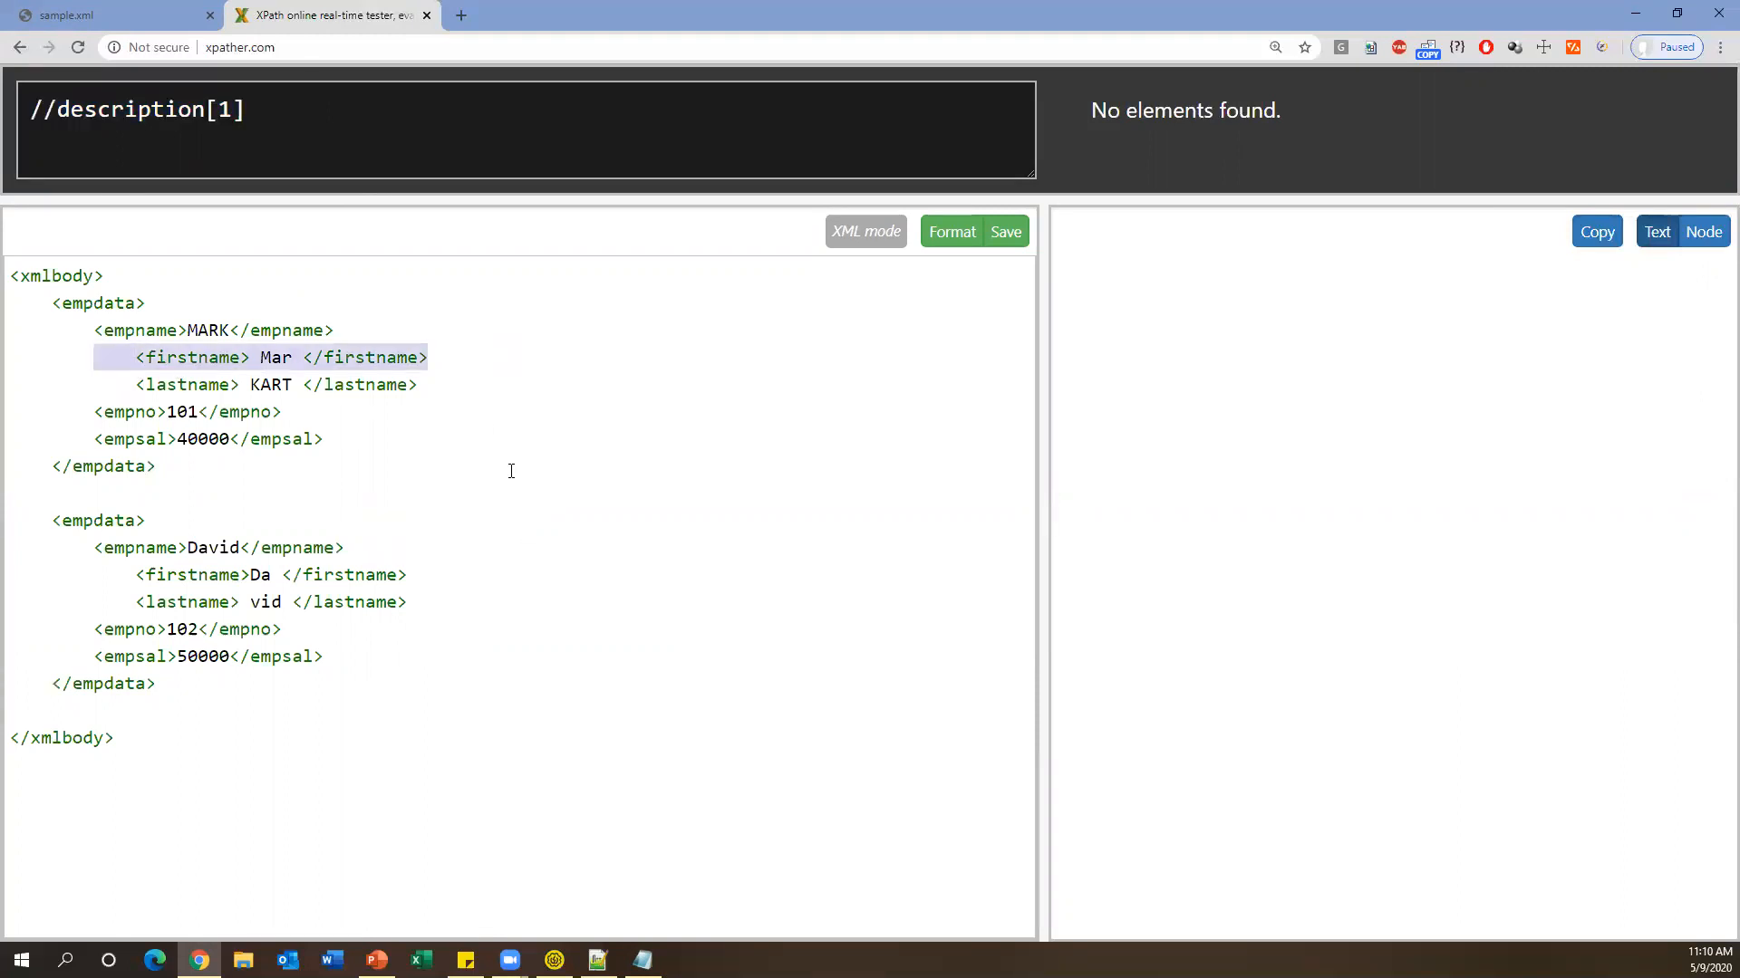
left_click(199, 467)
left_click_drag(22, 277, 105, 274)
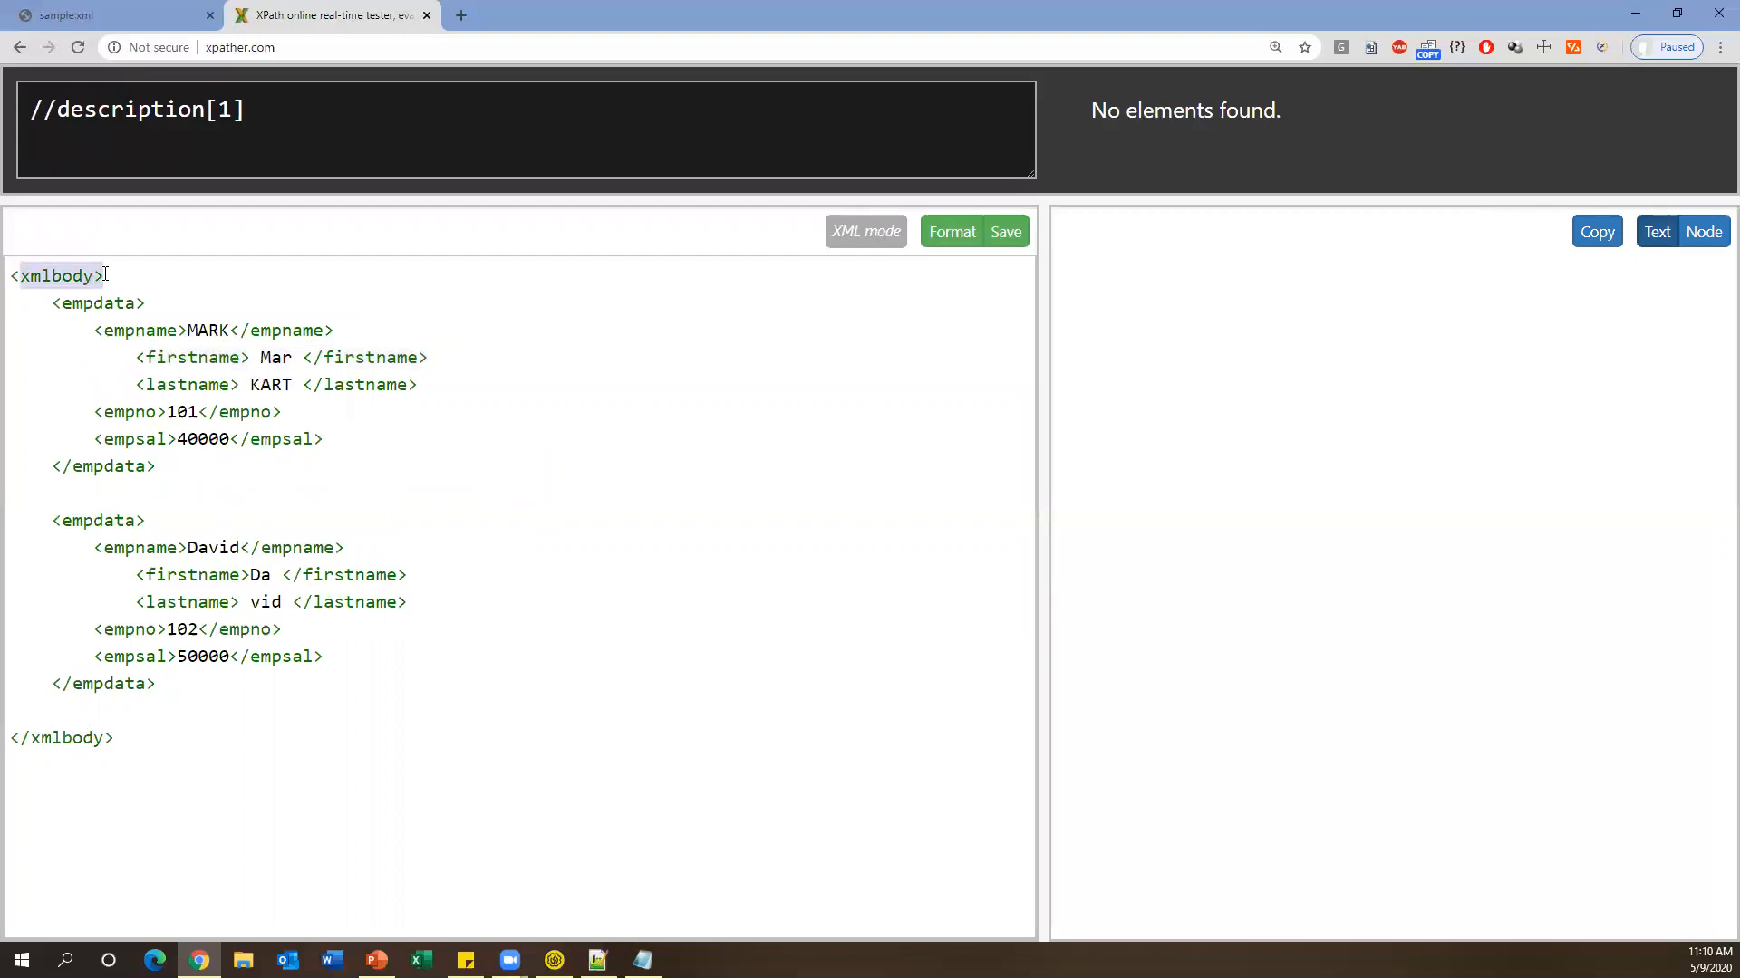
left_click(133, 721)
left_click_drag(125, 736, 11, 738)
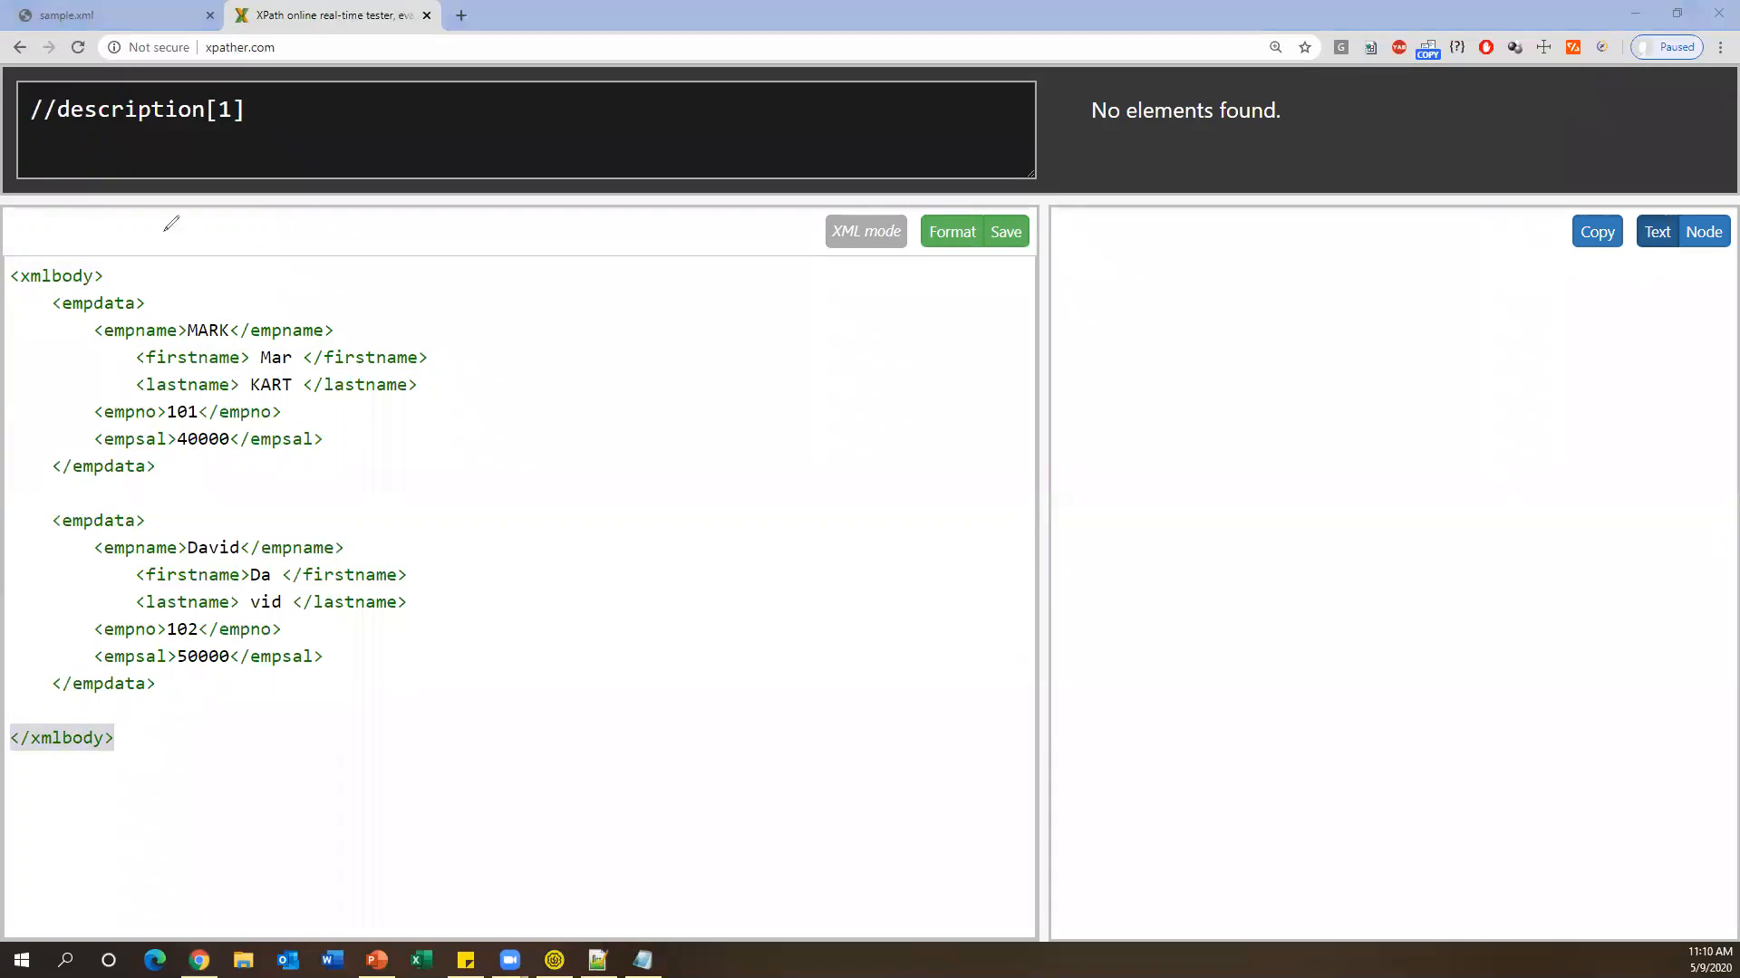
Annotate the XML on screen: bracket the xmlbody root, outline both empdata nodes, and underline their empname, empno and empsal tags.
mouse_move(80, 274)
left_mouse_down()
mouse_move(9, 277)
mouse_move(40, 654)
mouse_move(74, 743)
left_mouse_up()
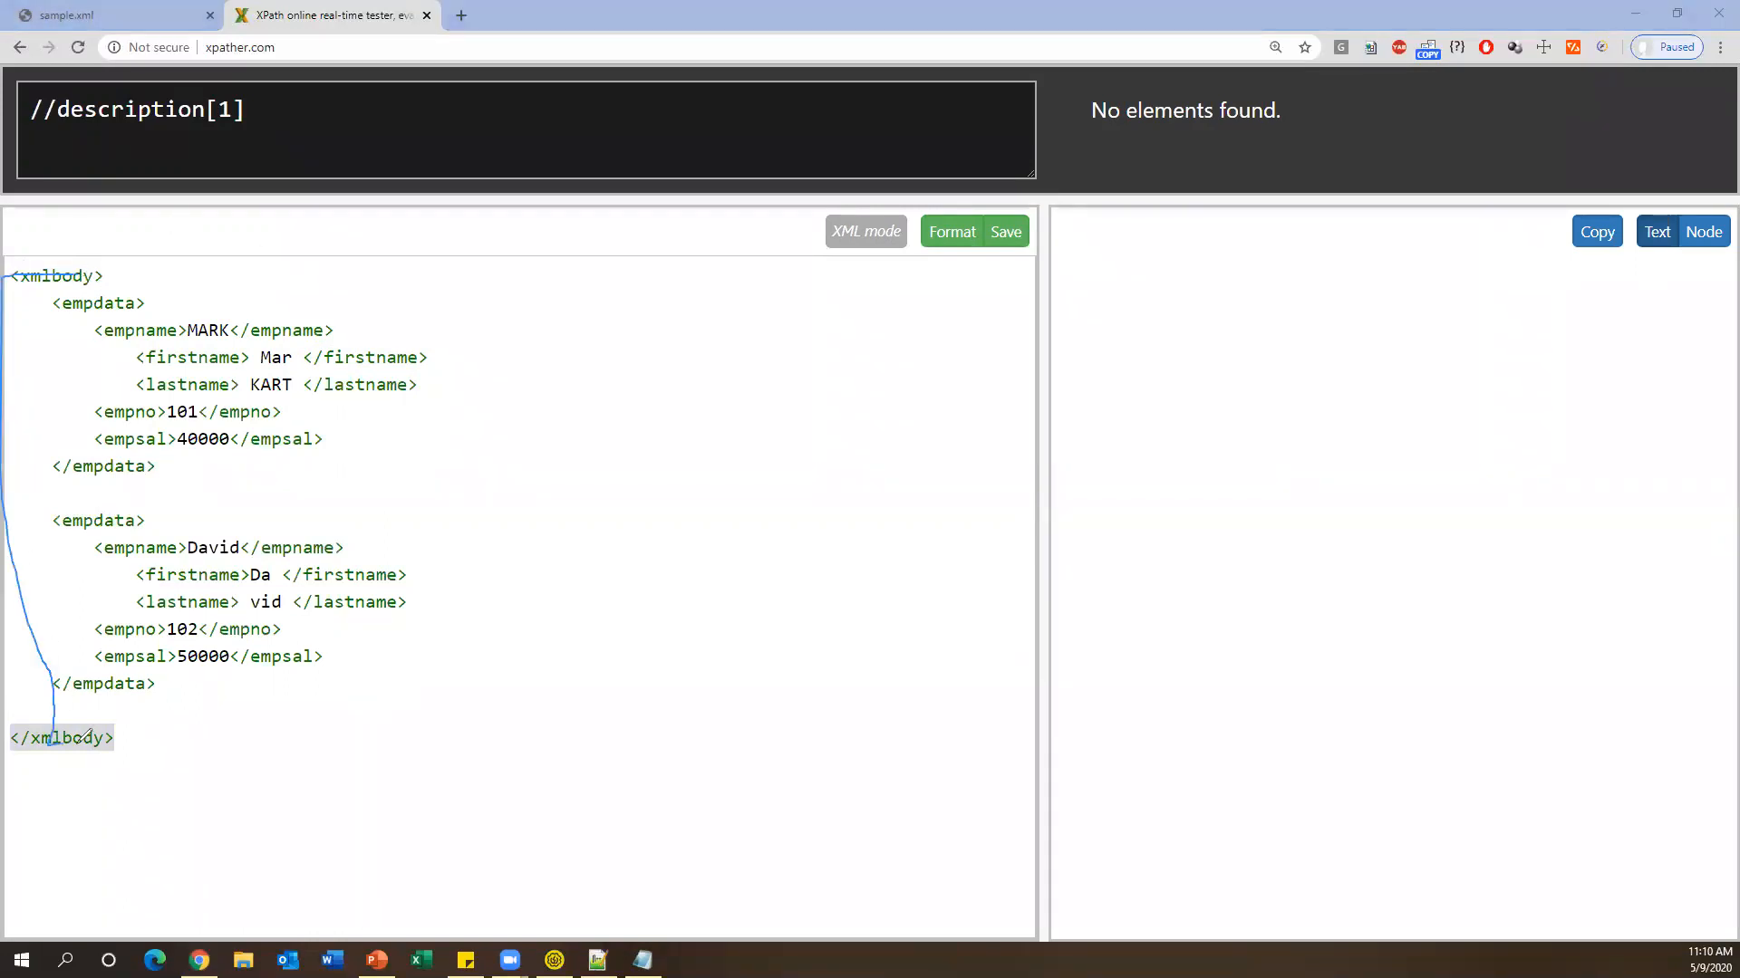
mouse_move(58, 305)
left_mouse_down()
mouse_move(25, 472)
mouse_move(130, 466)
mouse_move(284, 311)
mouse_move(61, 483)
mouse_move(24, 482)
mouse_move(145, 684)
mouse_move(422, 535)
mouse_move(53, 509)
left_mouse_up()
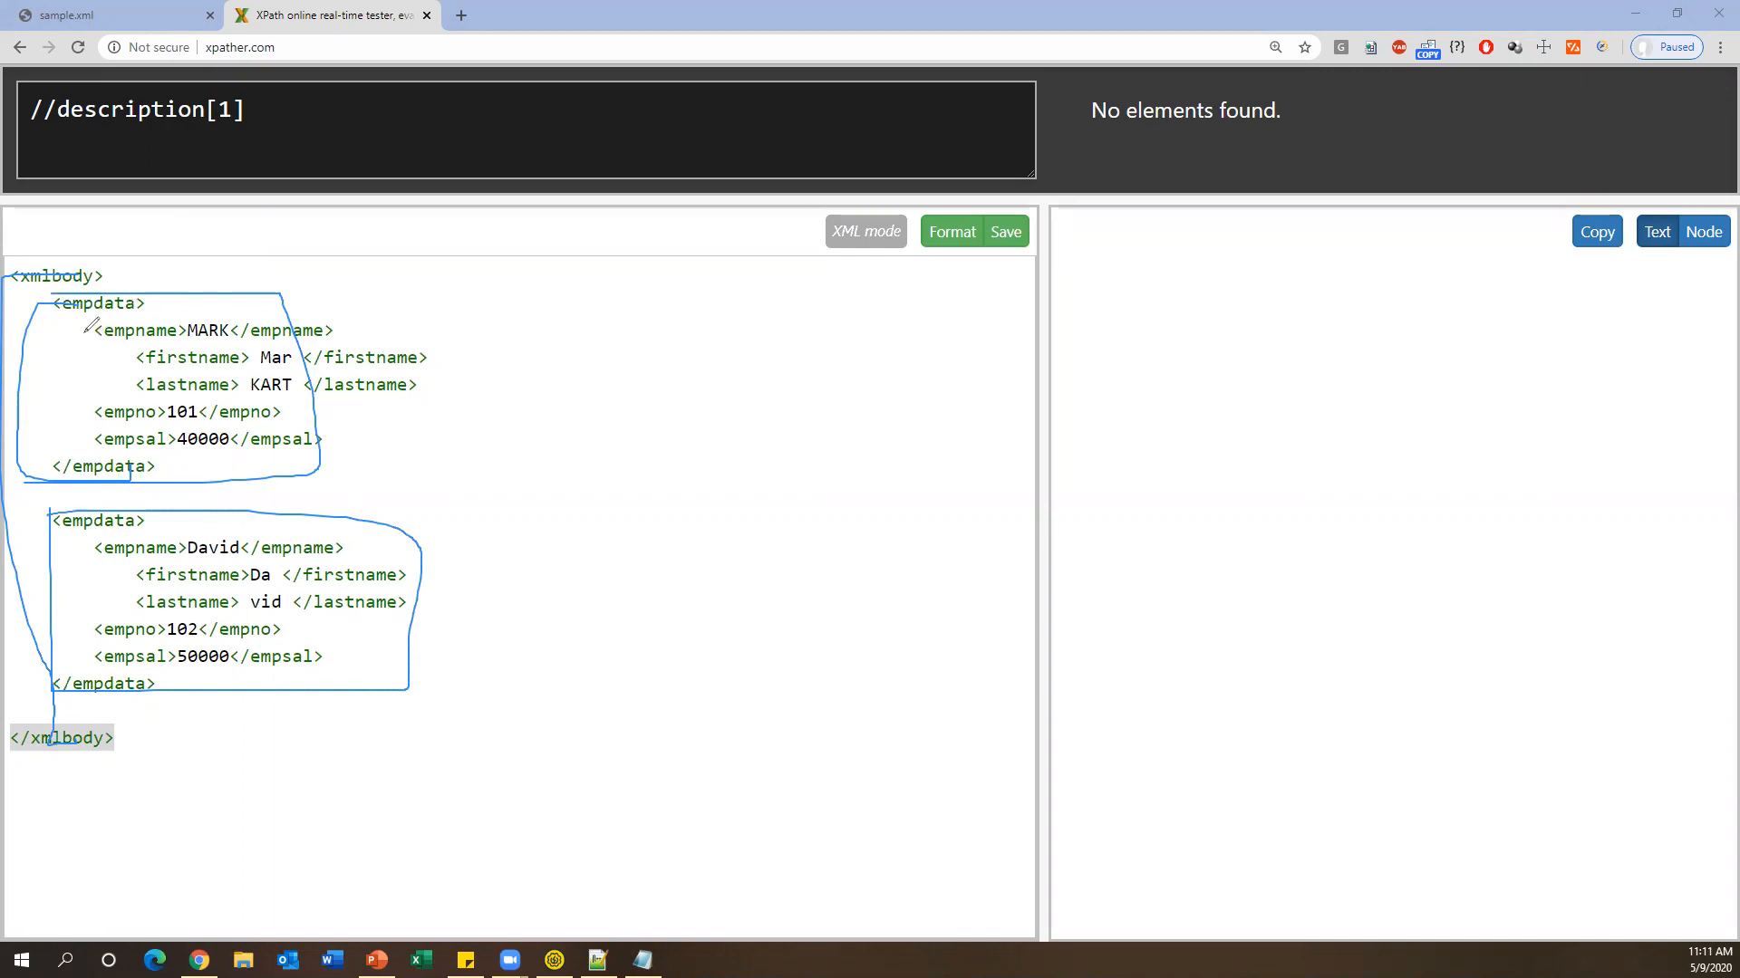
left_click_drag(100, 344, 166, 343)
mouse_move(138, 422)
left_mouse_down()
mouse_move(79, 423)
mouse_move(174, 449)
left_mouse_up()
left_click_drag(90, 562, 166, 564)
left_click_drag(94, 642, 174, 640)
left_click_drag(82, 674, 166, 672)
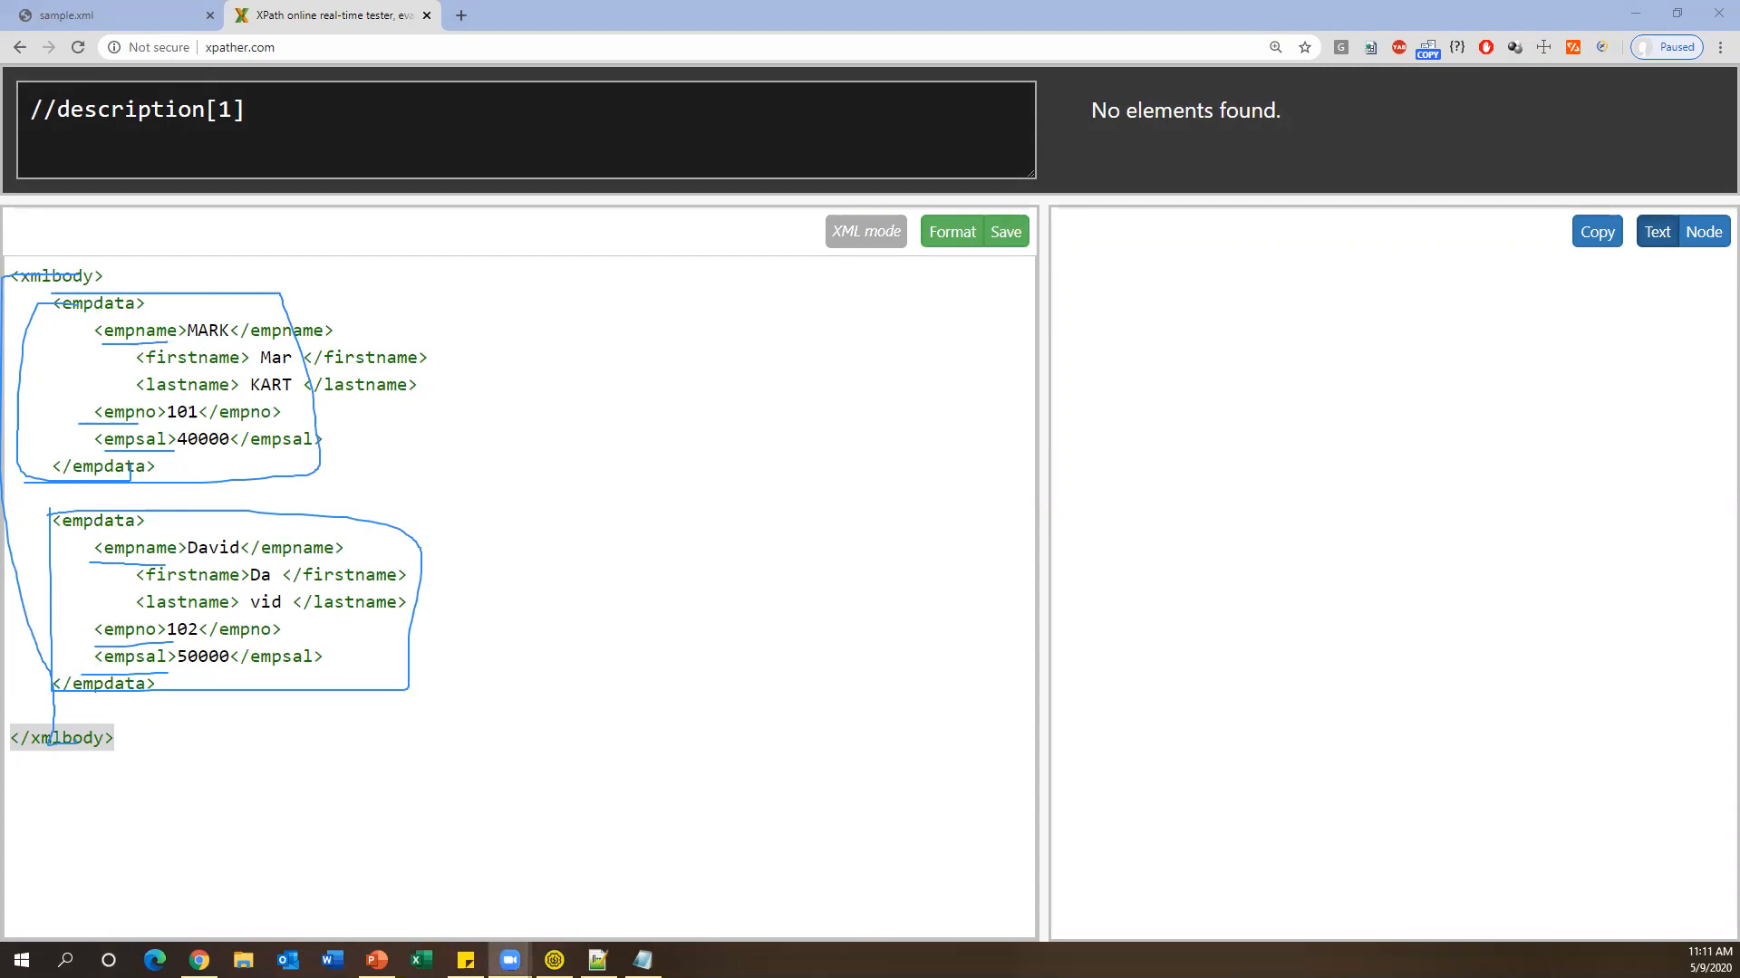
Replace the XPath query with //empdata and examine the matched nodes in the XML and the results list.
left_click_drag(290, 115, 33, 109)
key("BackSpace")
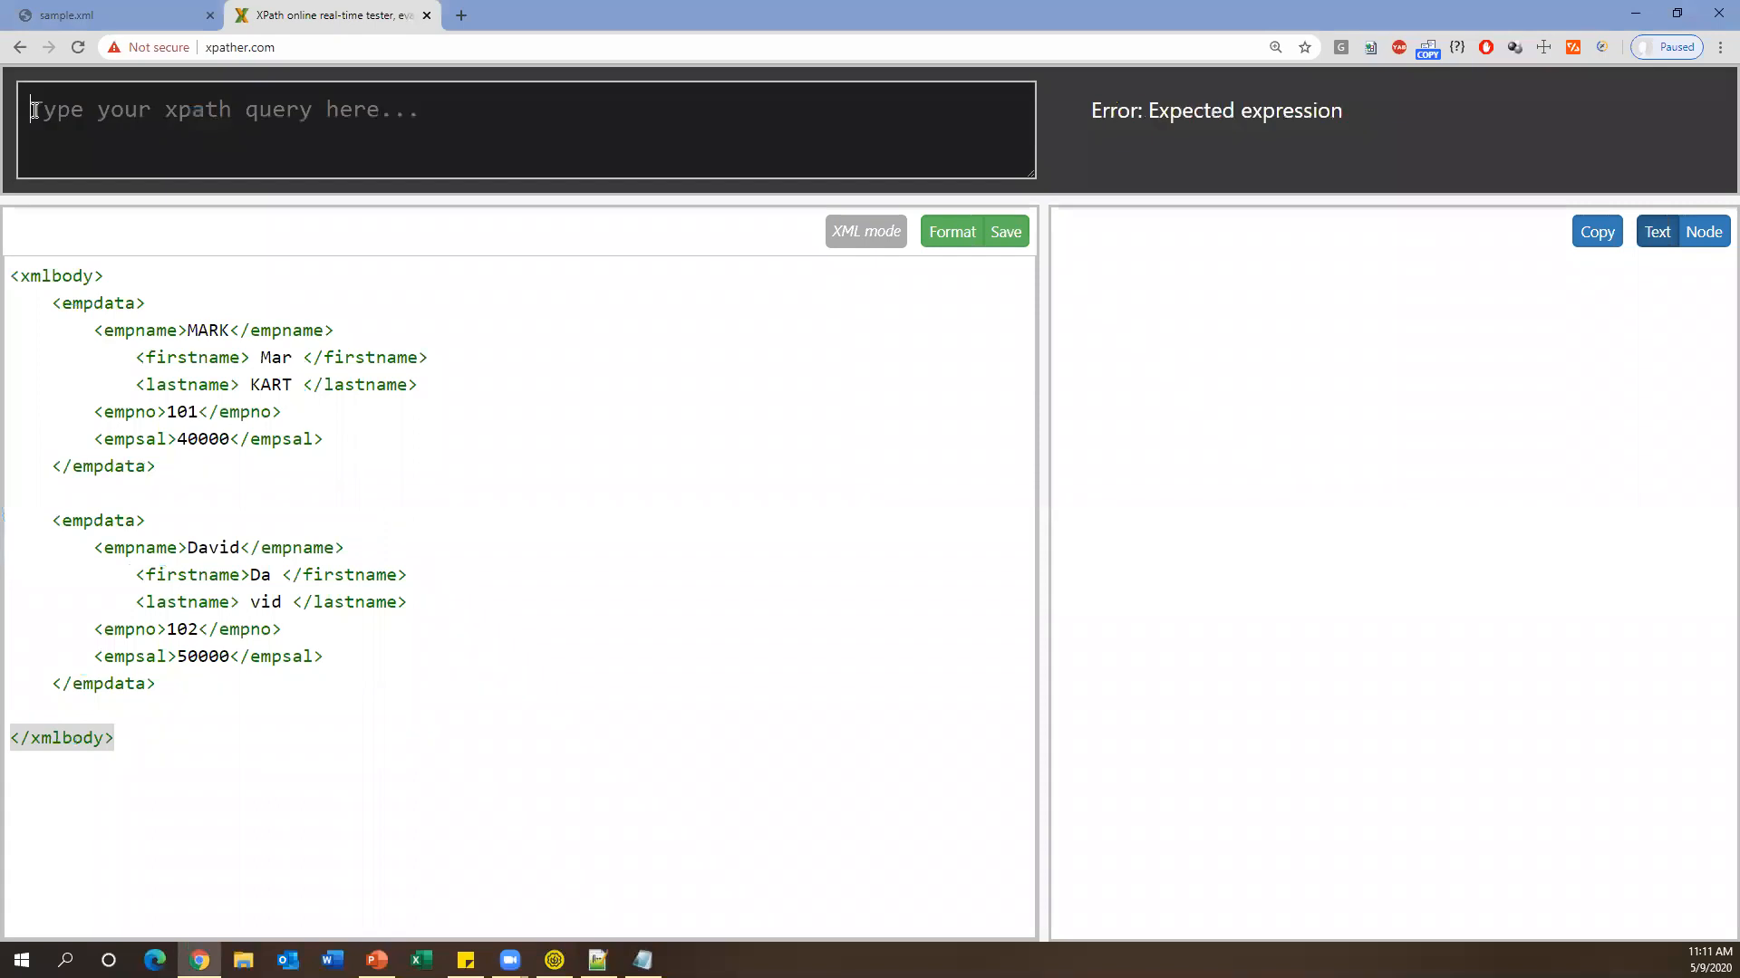
type("//")
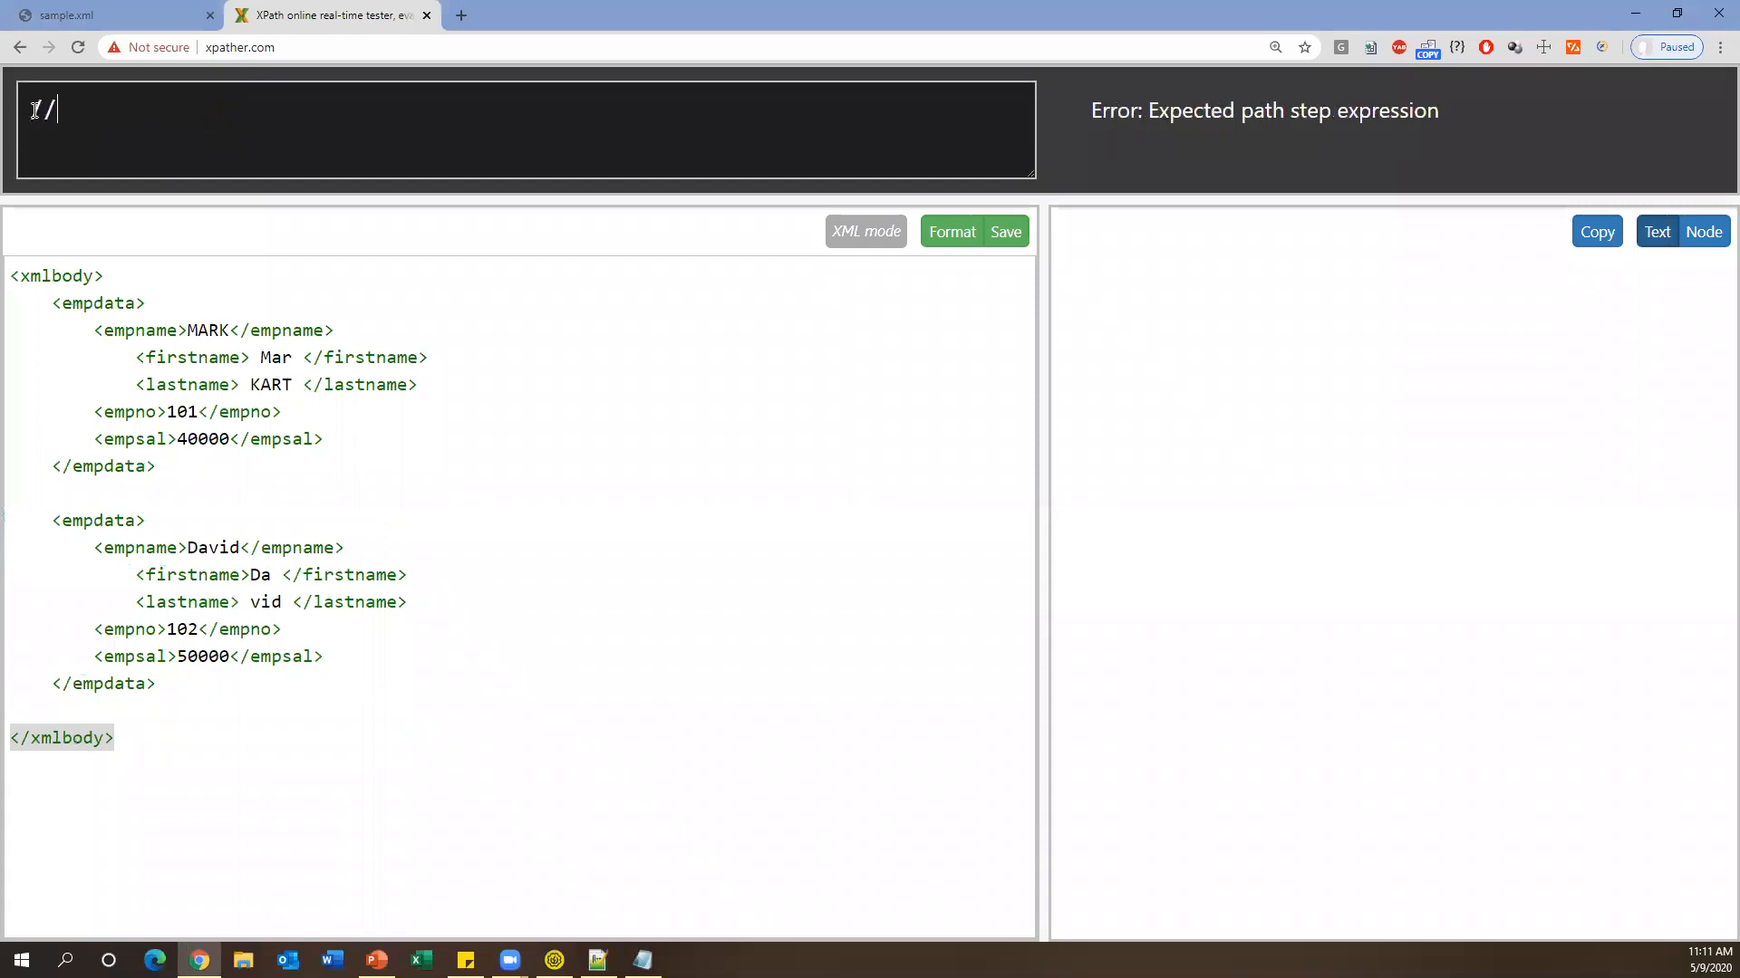
type("empdata")
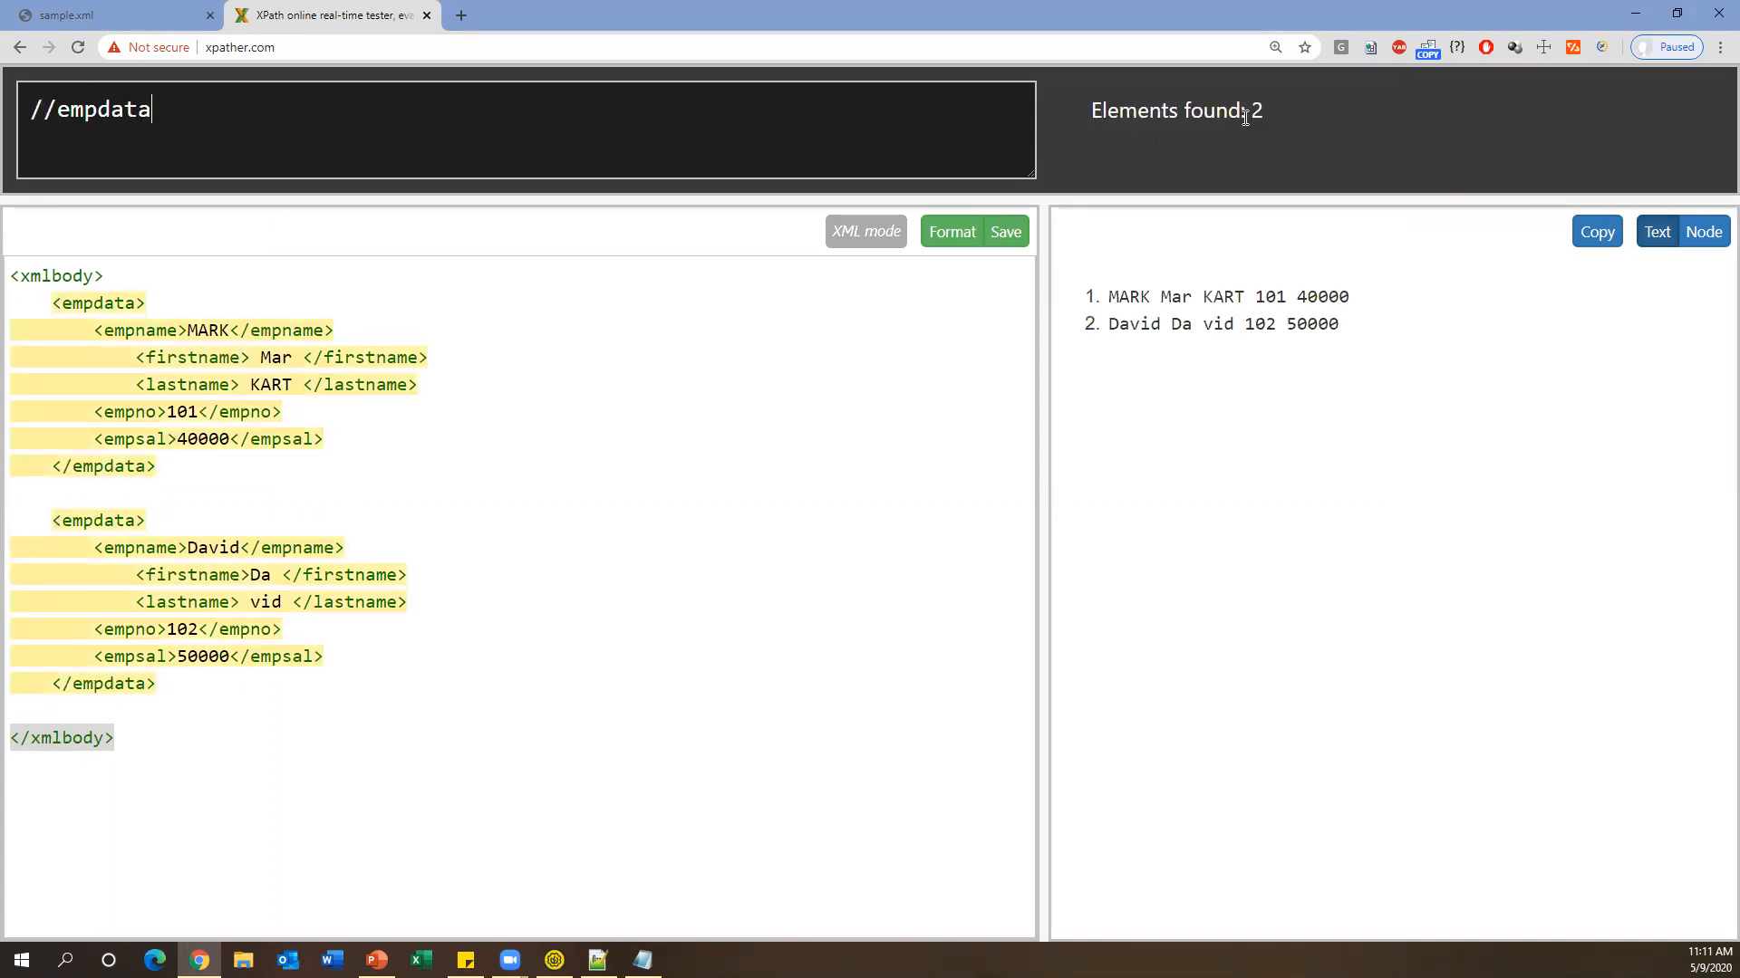
left_click_drag(1264, 110, 1092, 118)
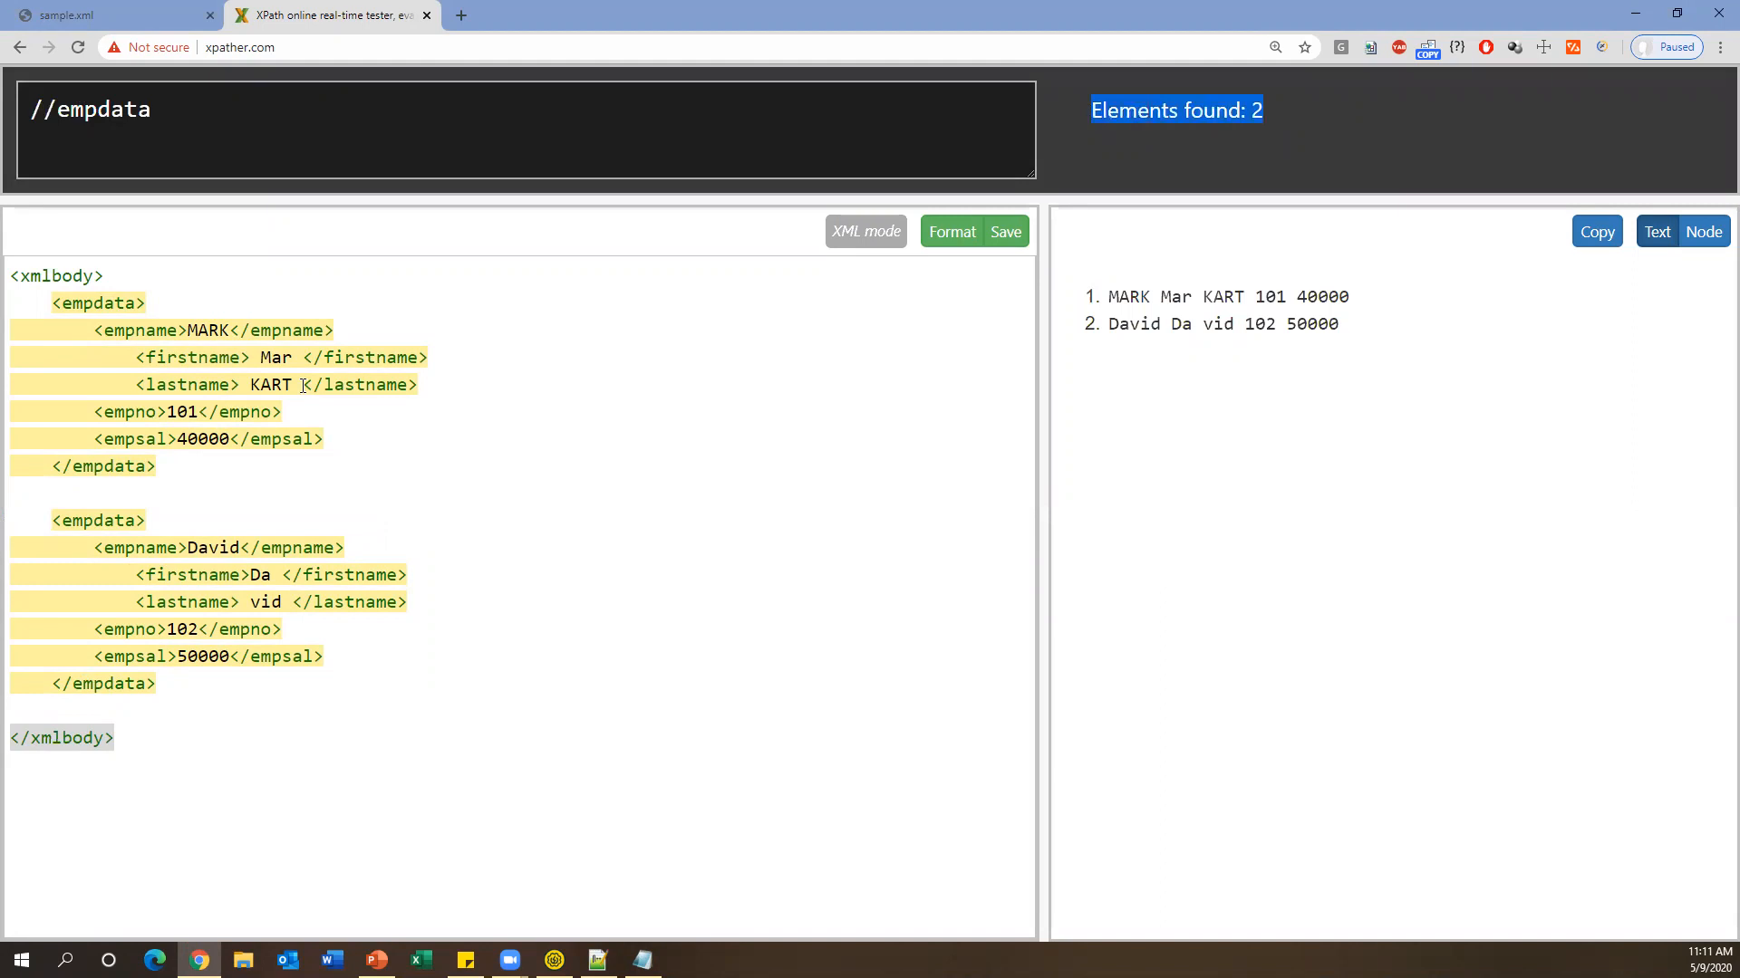
left_click_drag(160, 113, 61, 115)
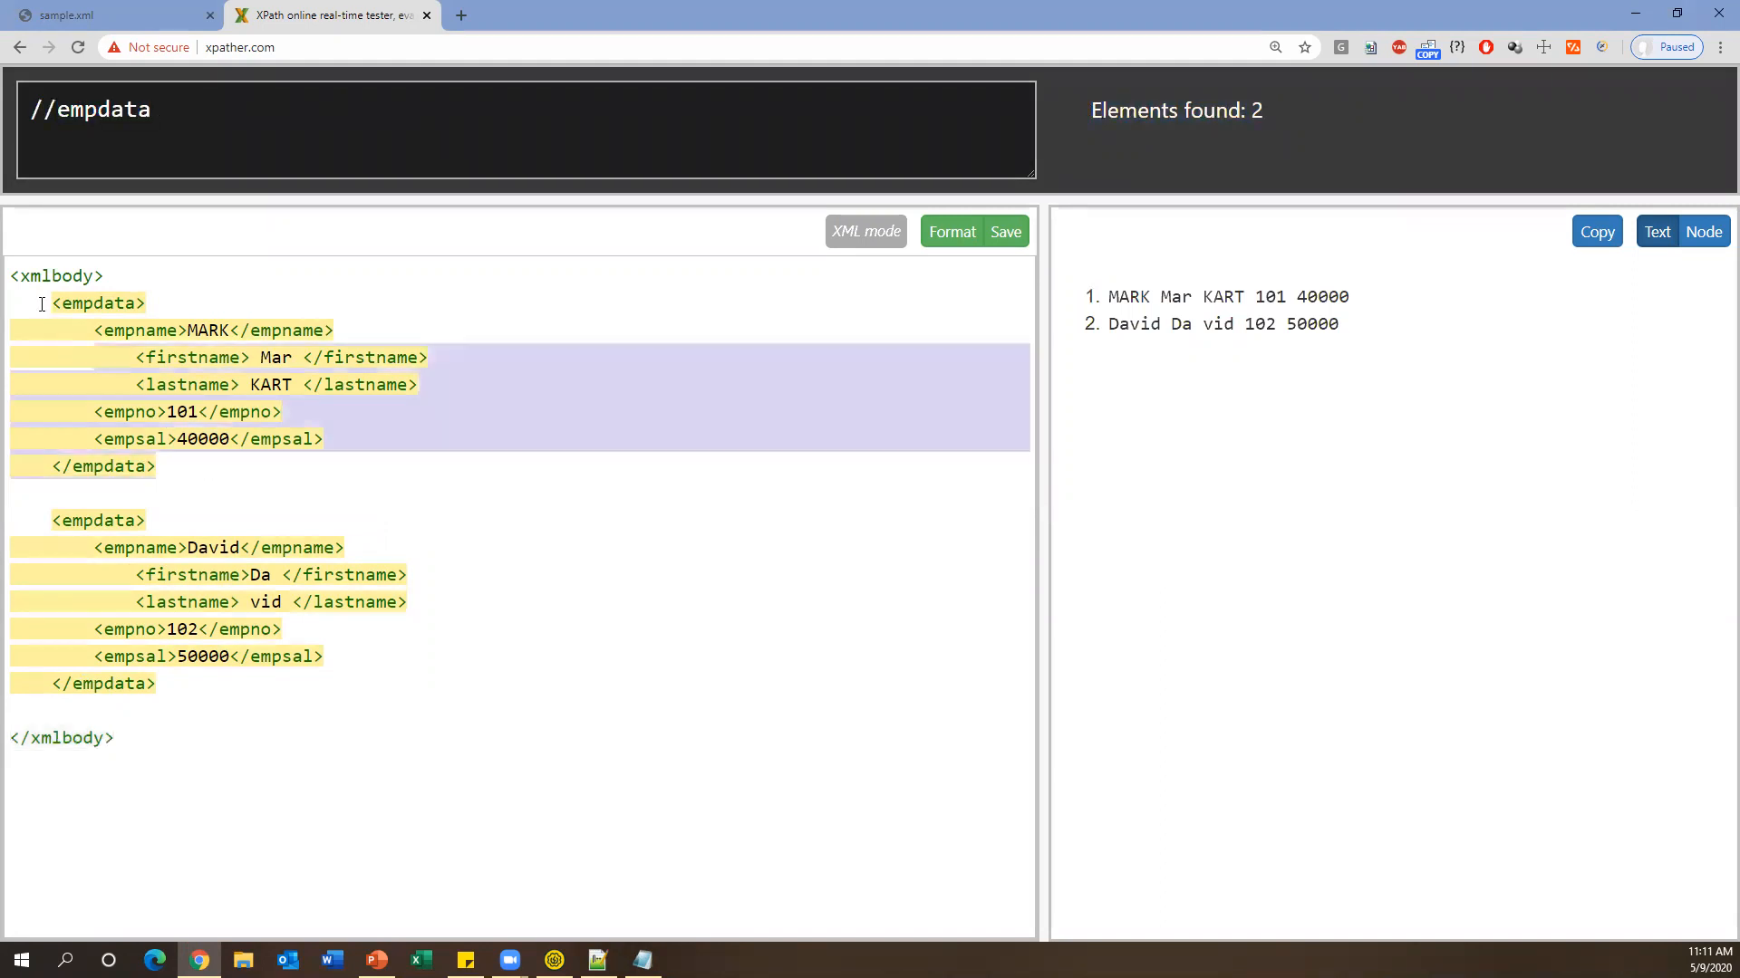
double_click(1310, 323)
left_click(1075, 301, "shift")
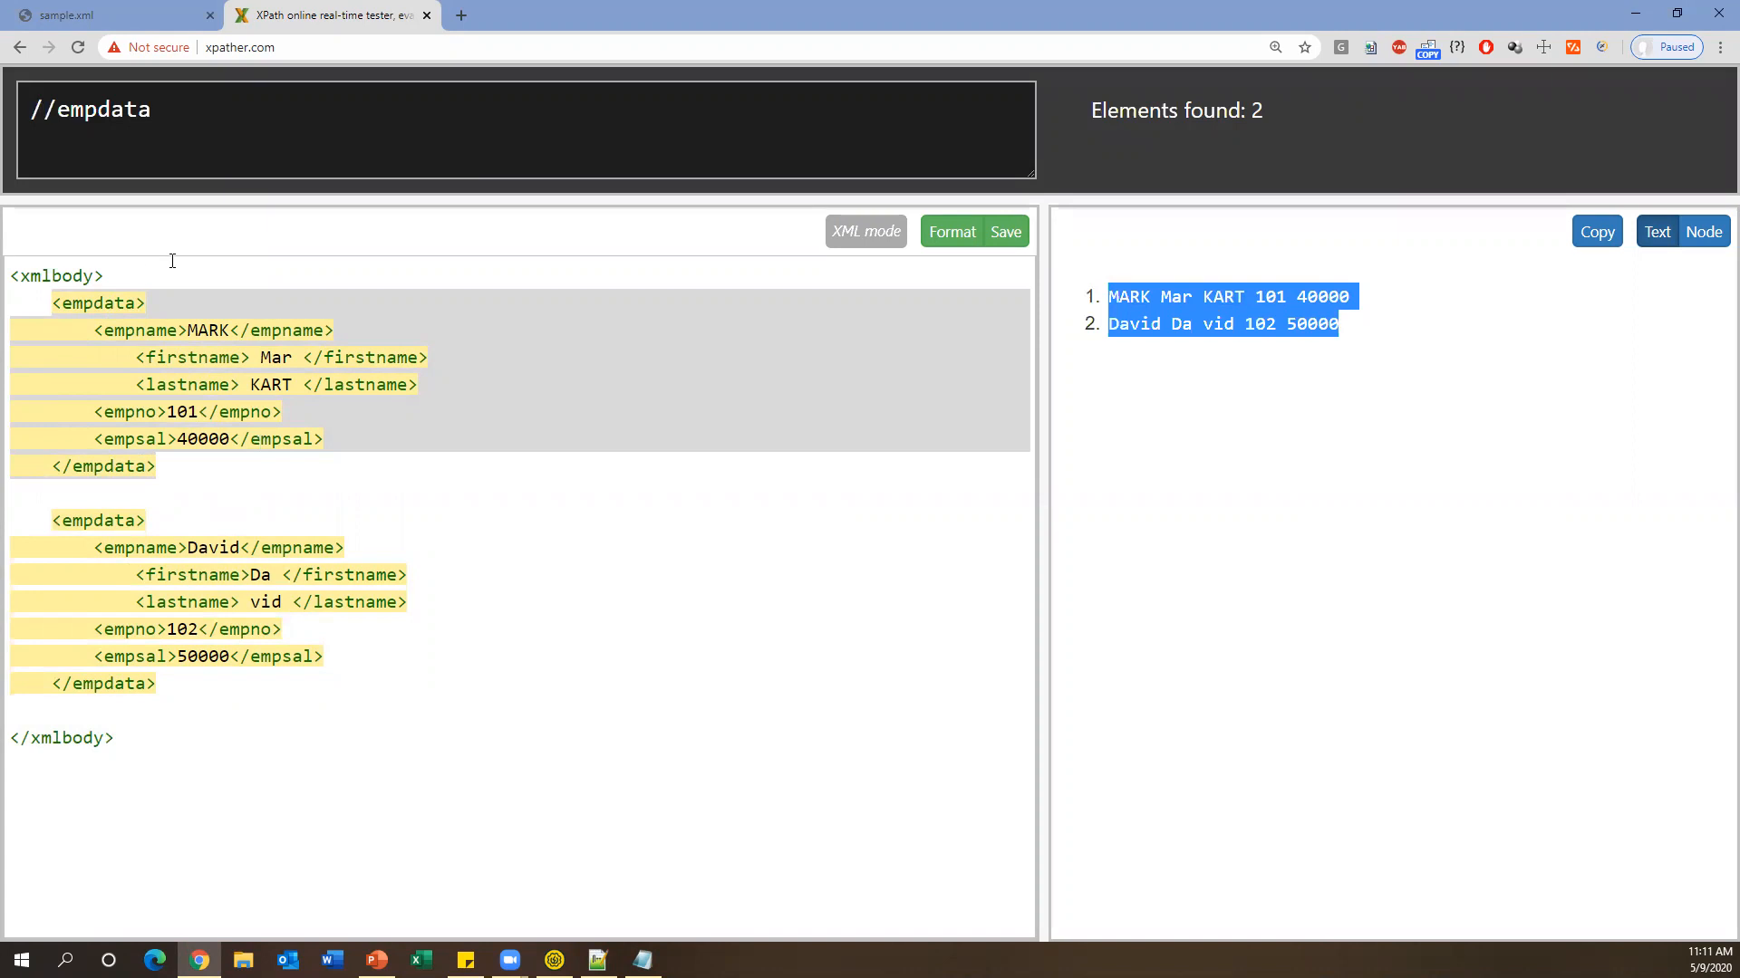
left_click(93, 269)
left_click_drag(133, 358, 435, 359)
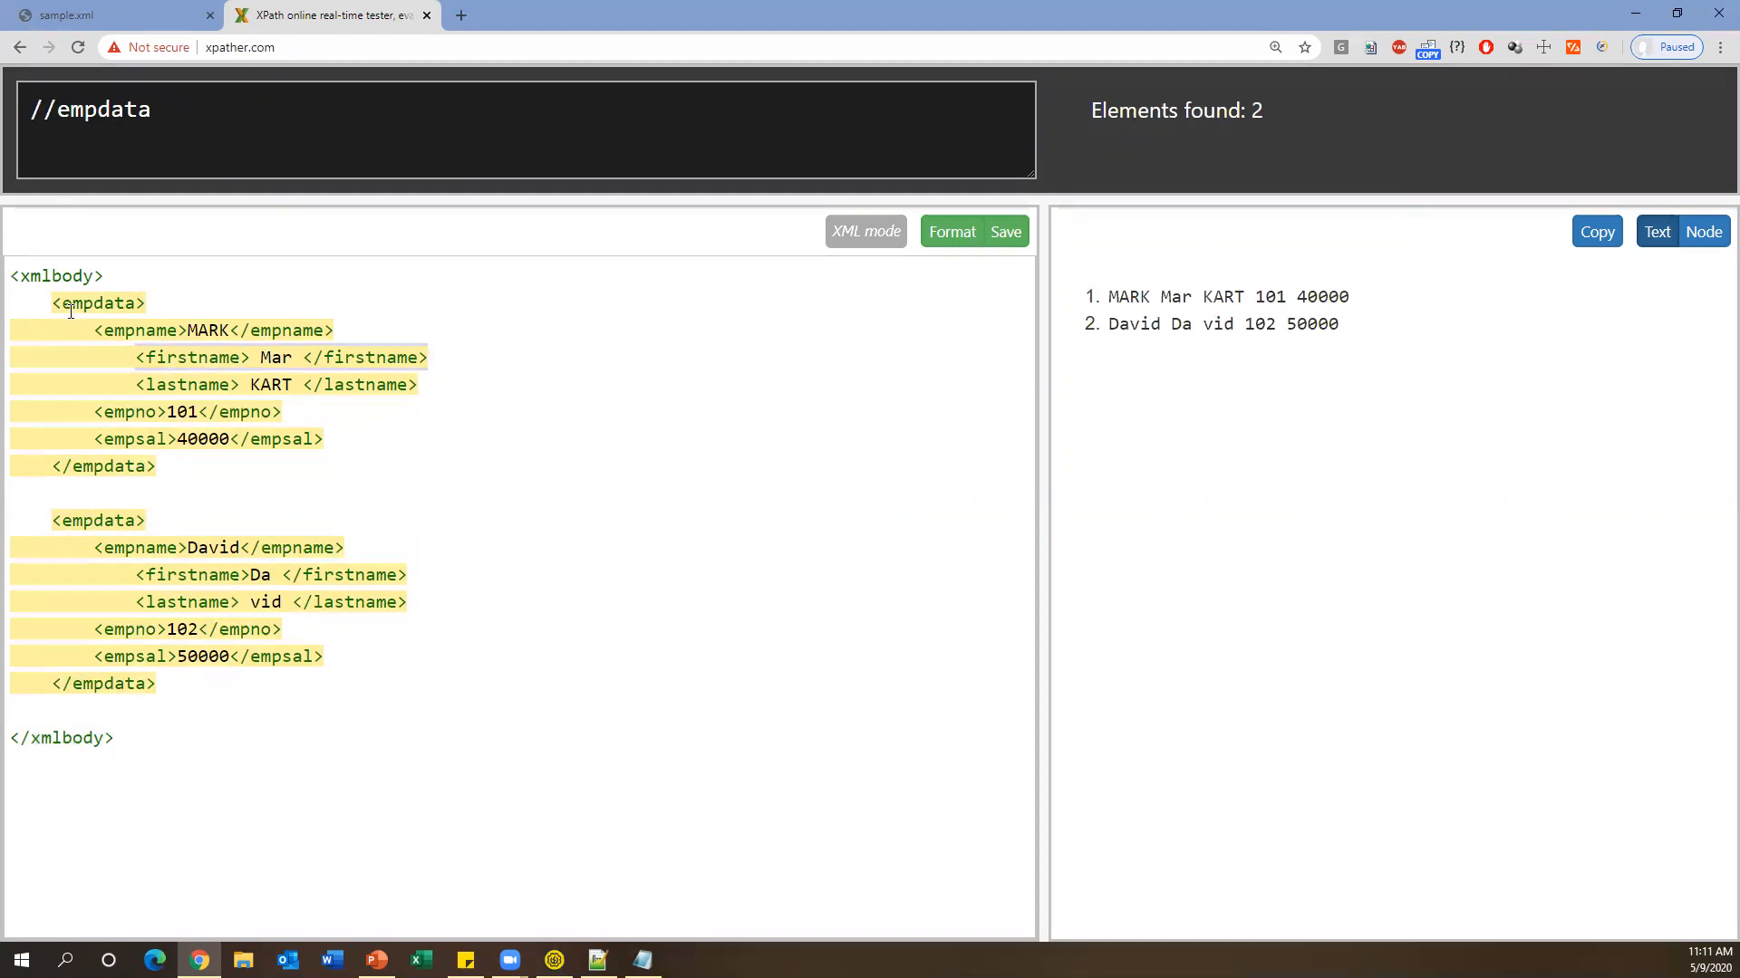
Extend the XPath query to //empdata/empname and compare its parts and results with the XML nodes.
left_click(203, 120)
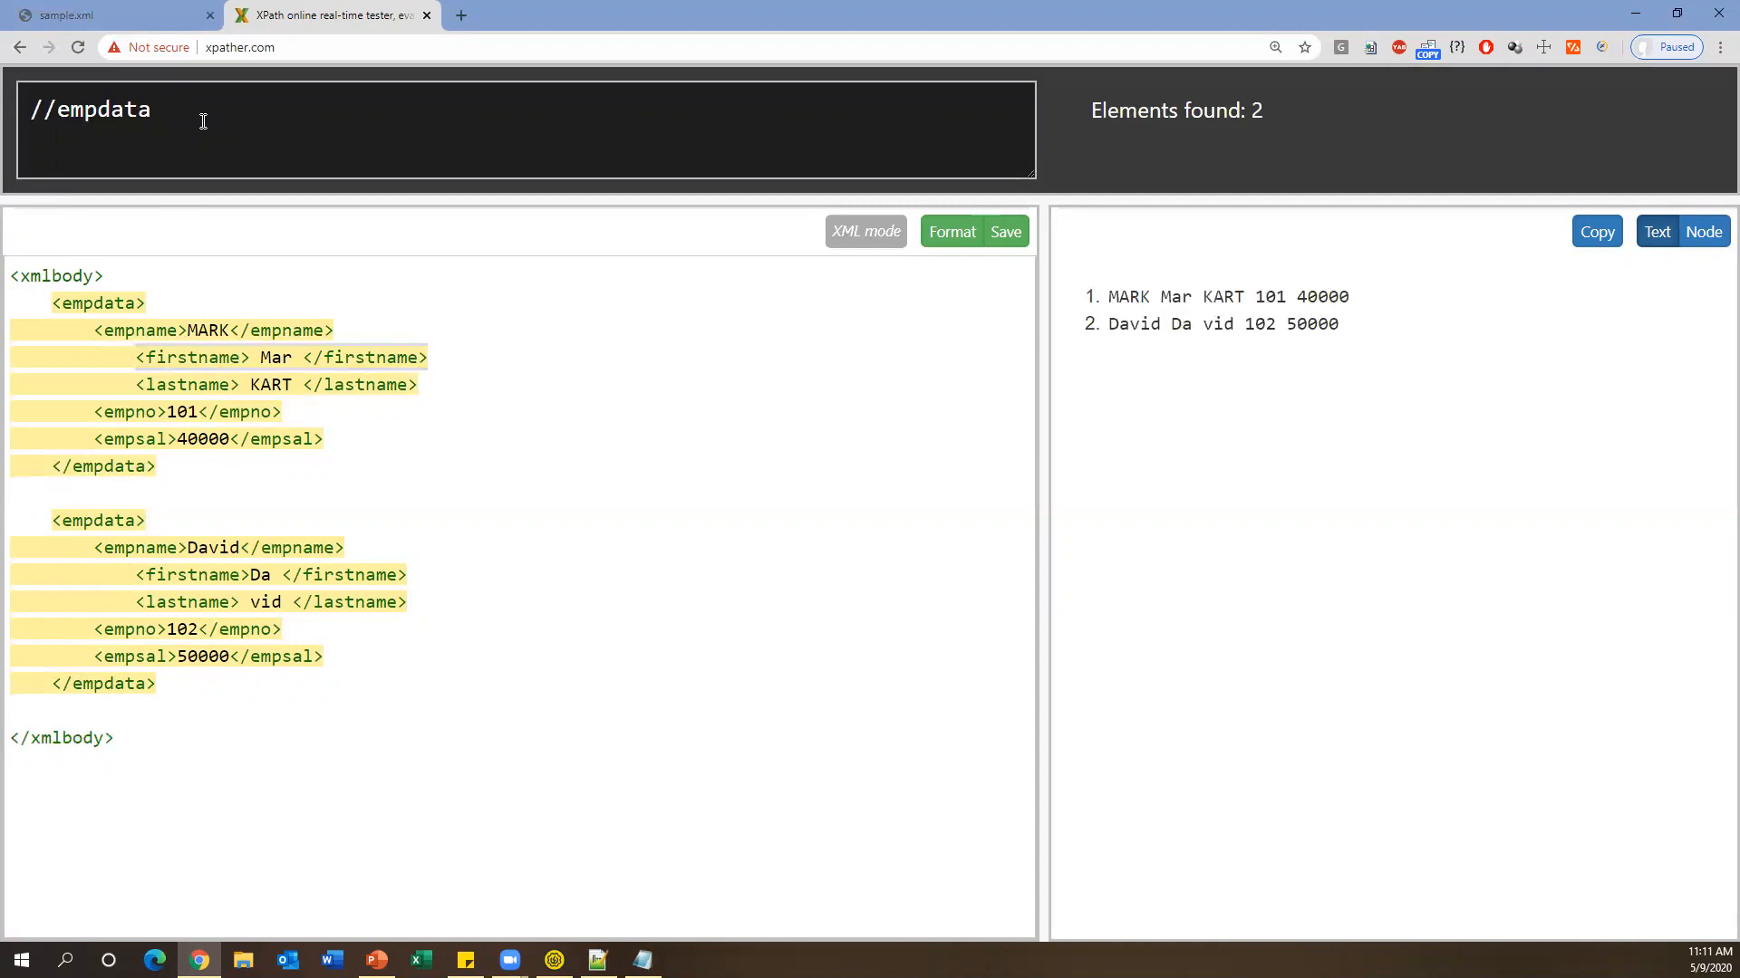
type("/empnam")
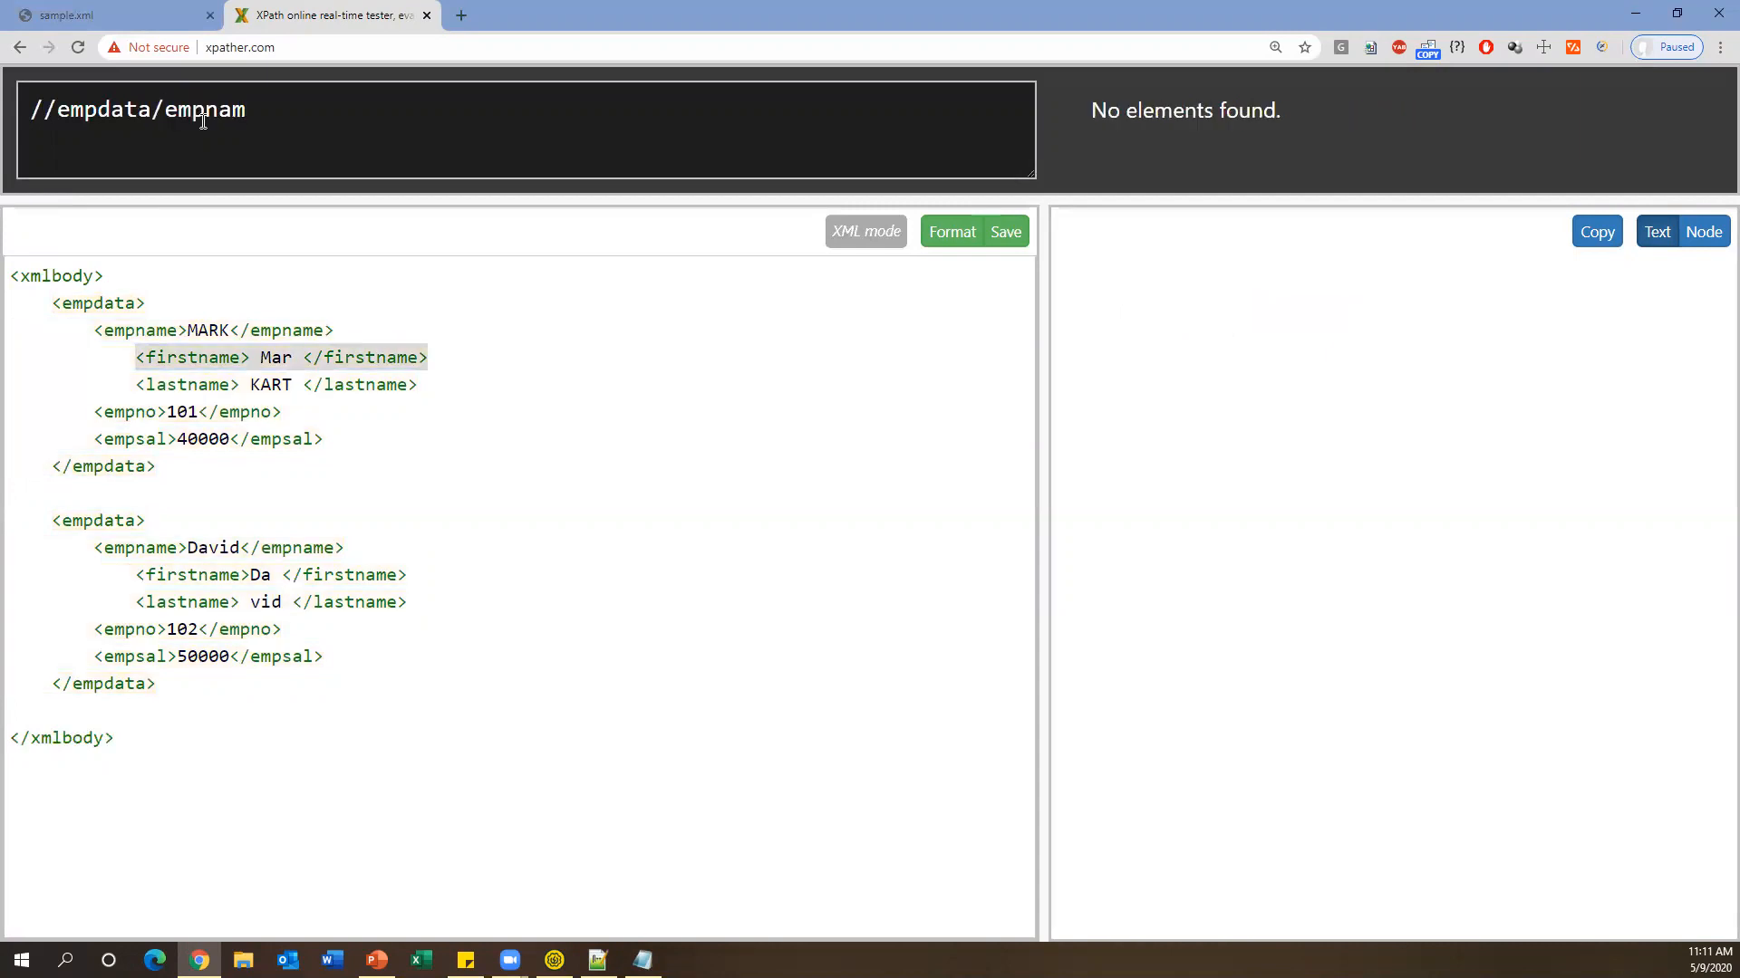
type("e")
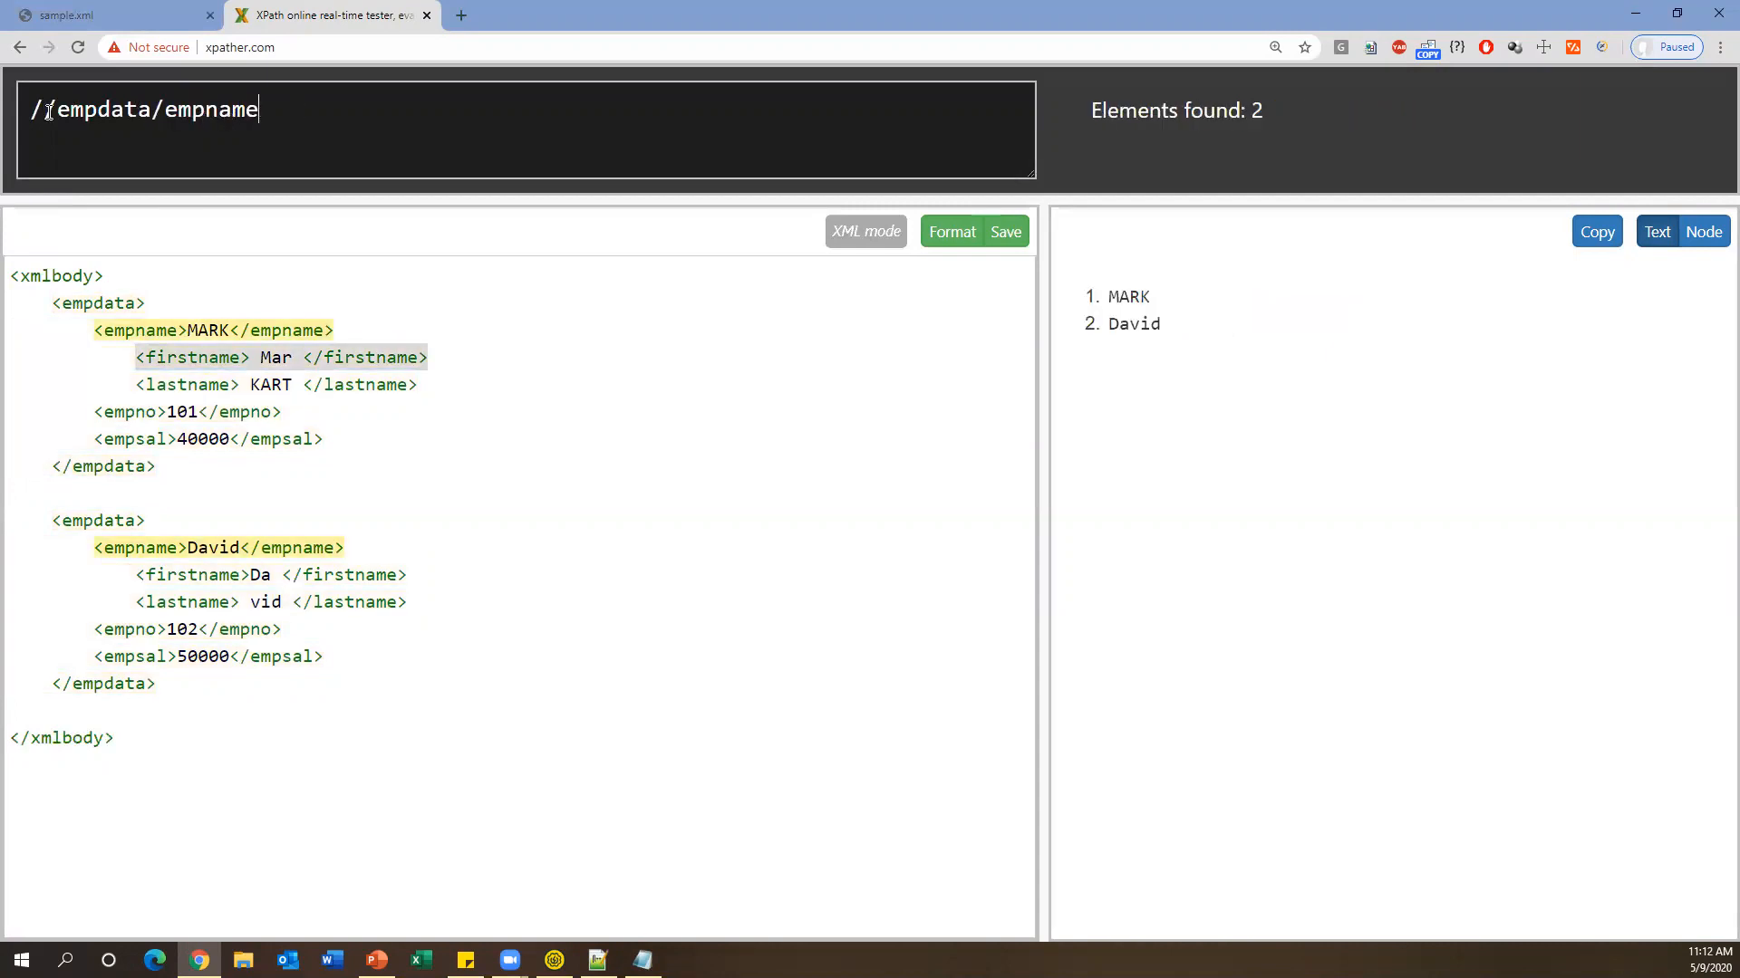
left_click_drag(46, 301, 134, 304)
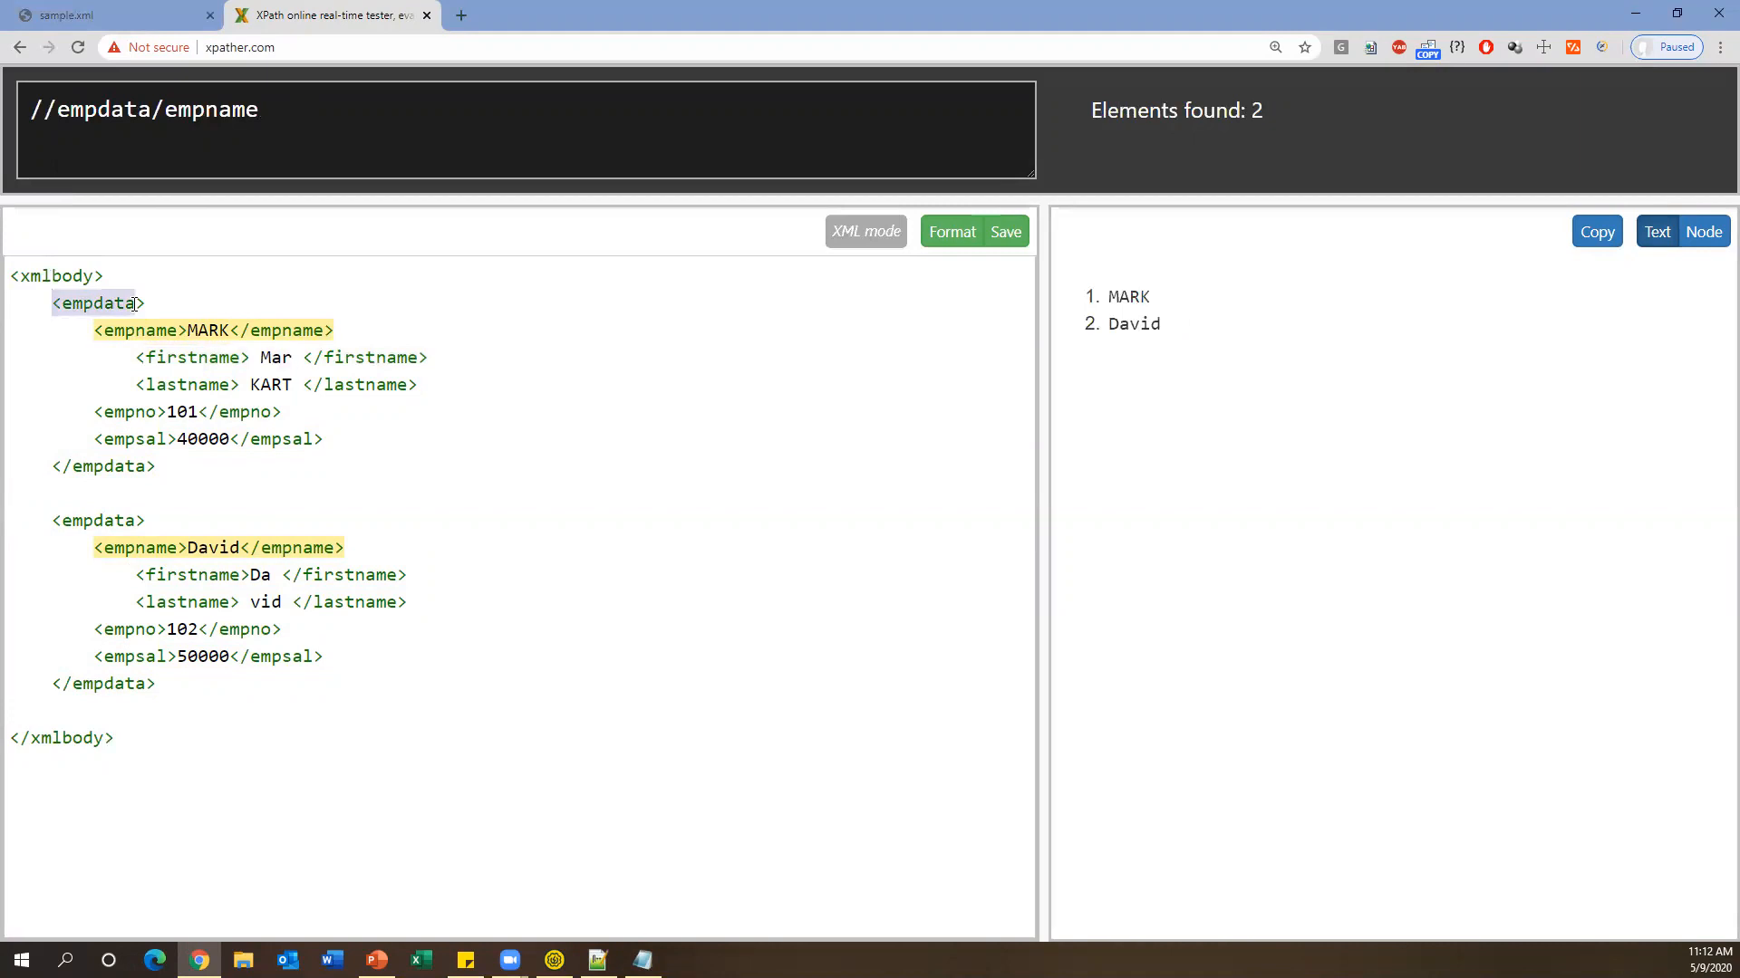
left_click_drag(166, 110, 266, 110)
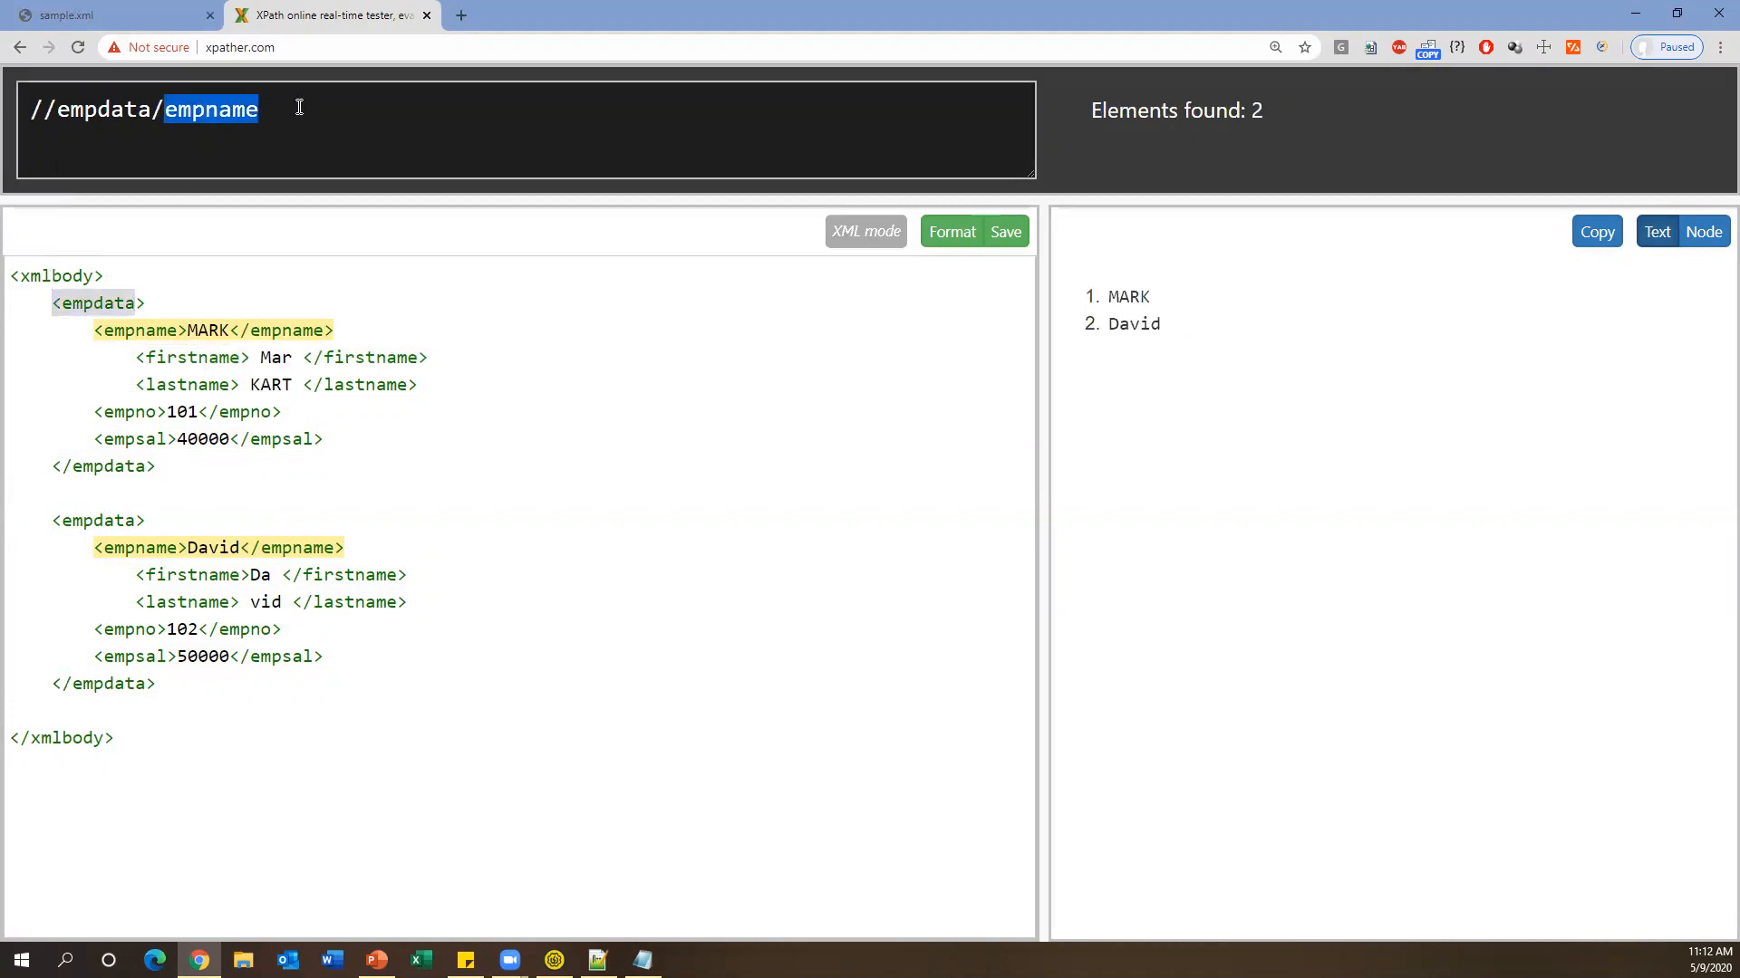
left_click(297, 107)
left_click_drag(1193, 335, 1098, 299)
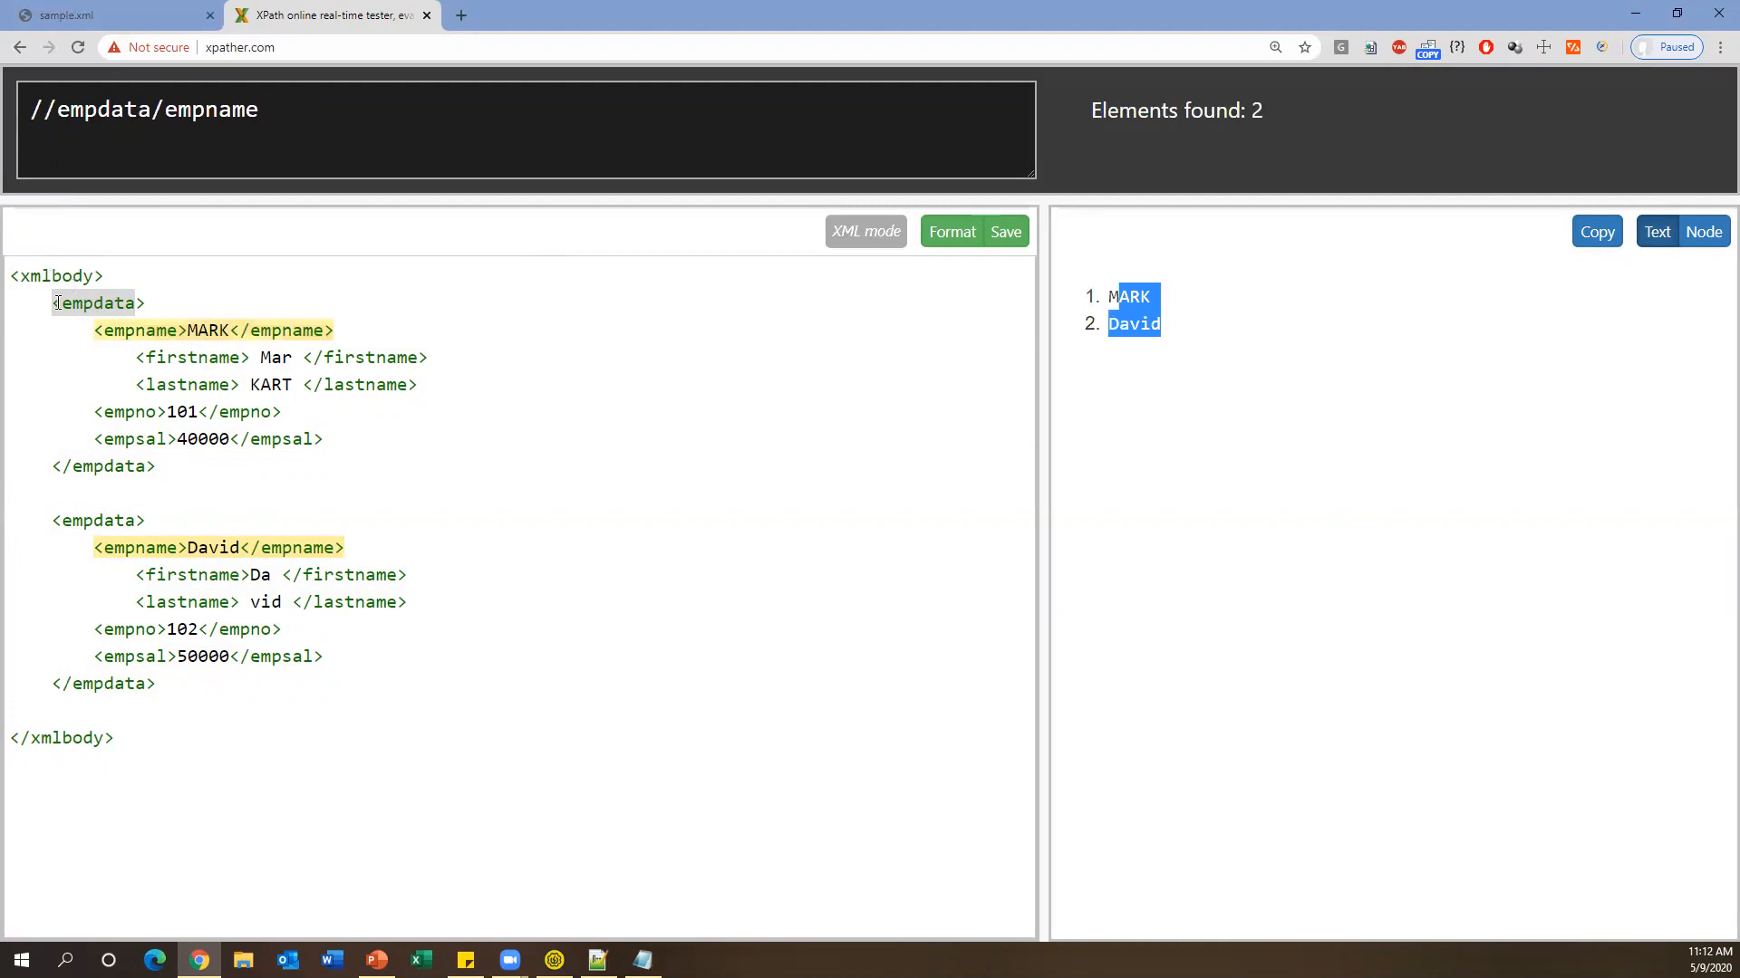
Compare both empdata nodes and their empname lines with the results of the //empdata/empname query.
left_click(141, 303)
left_click_drag(32, 522, 169, 517)
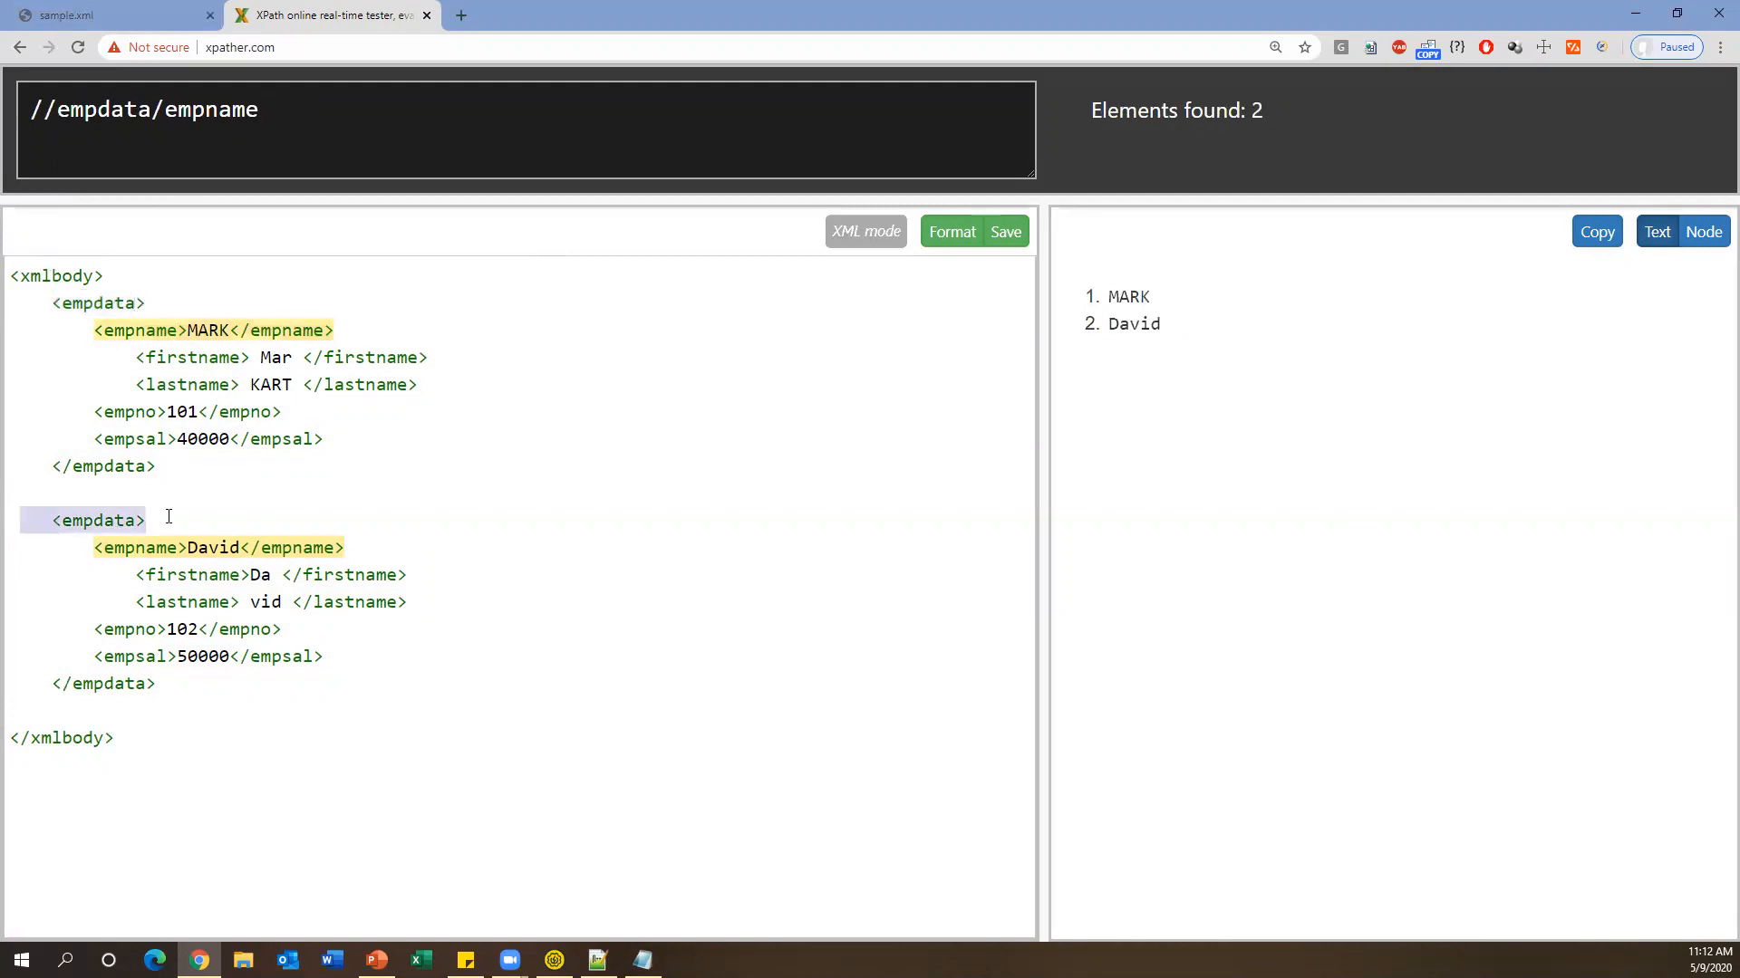
left_click(37, 466)
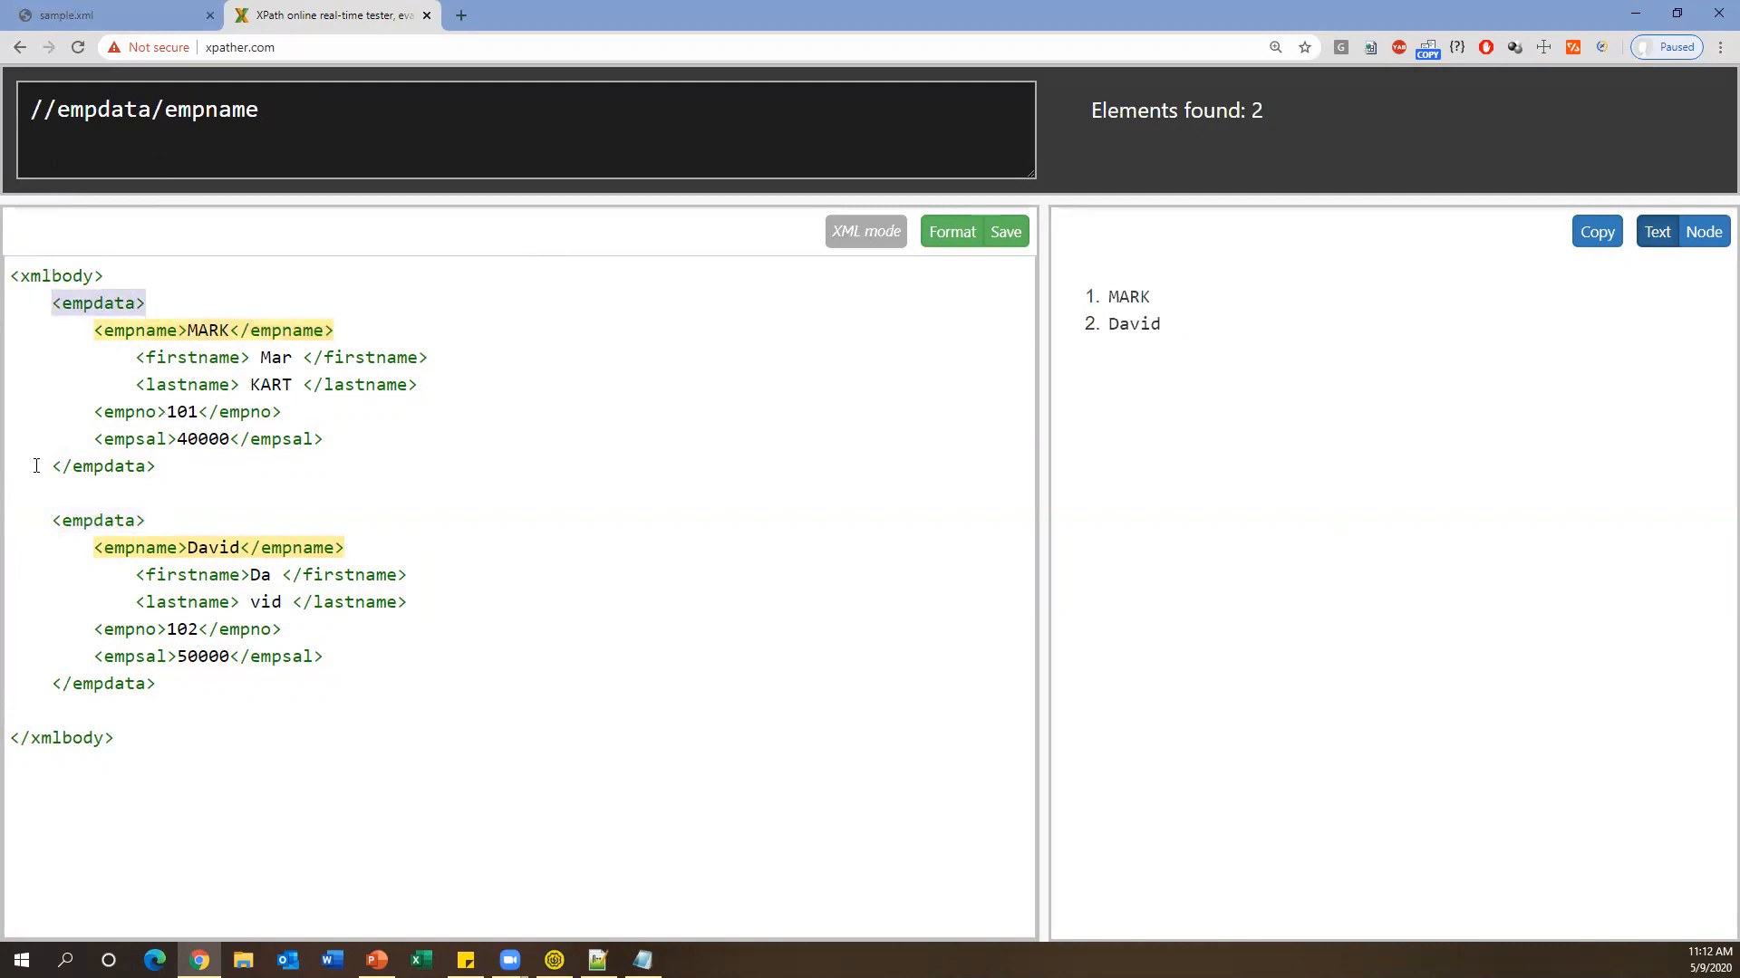
left_click_drag(49, 524, 125, 523)
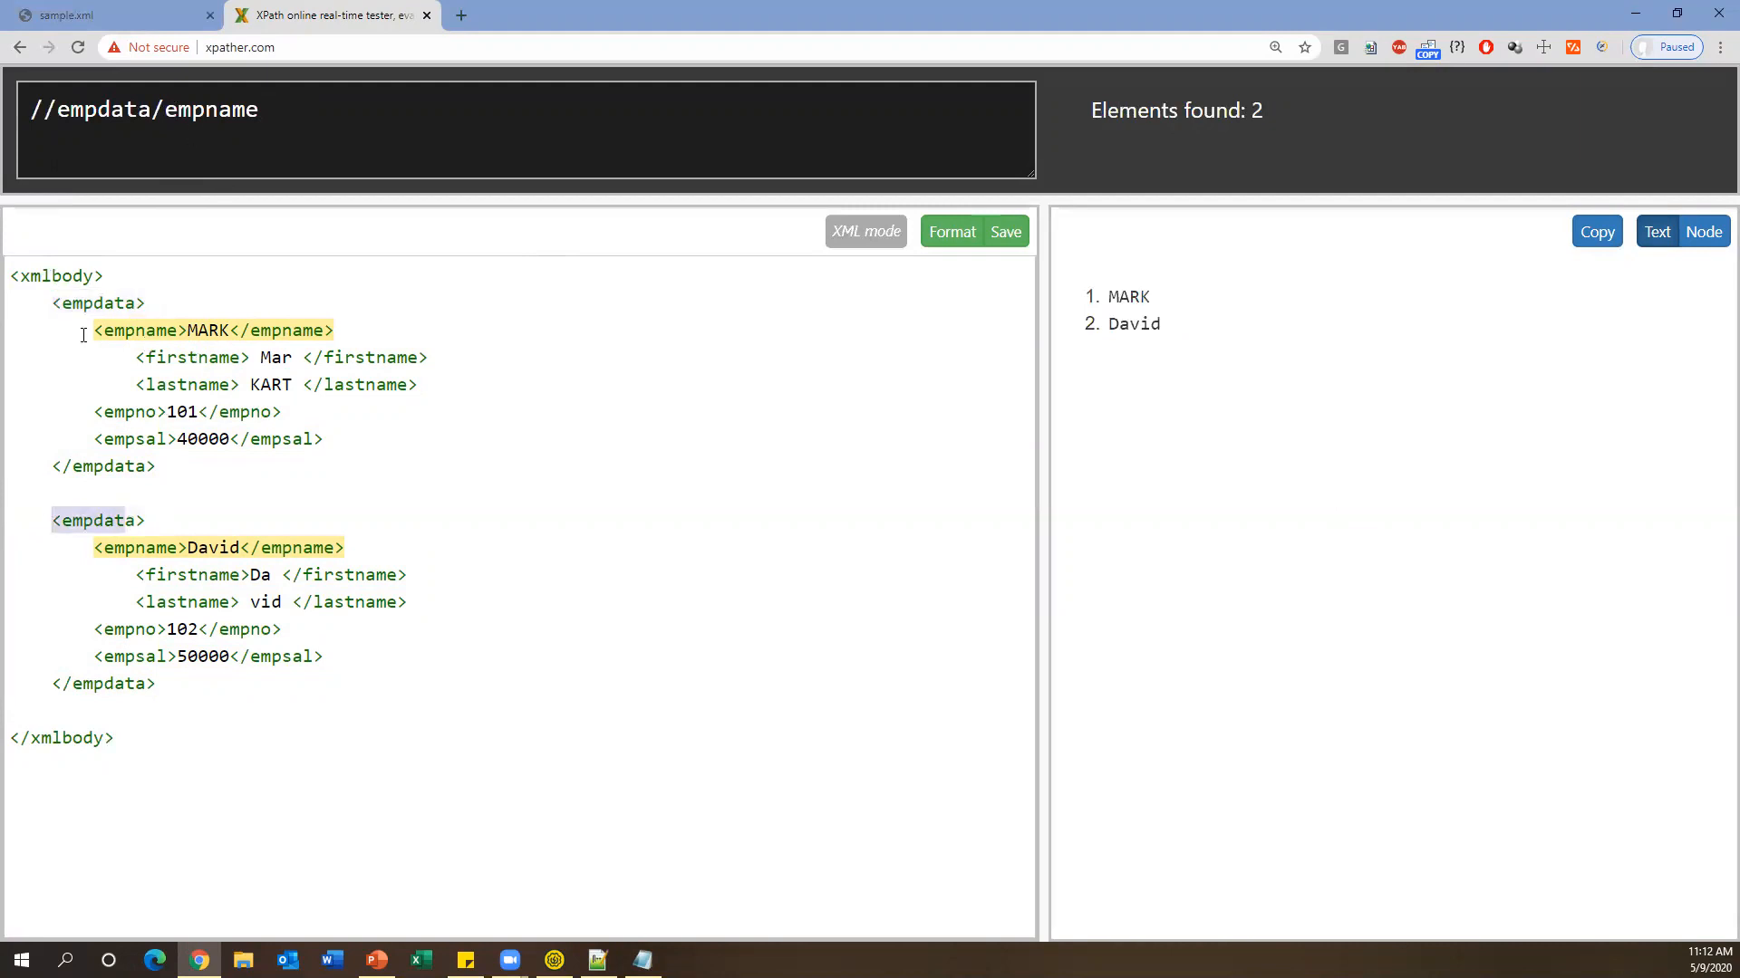
left_click(194, 329)
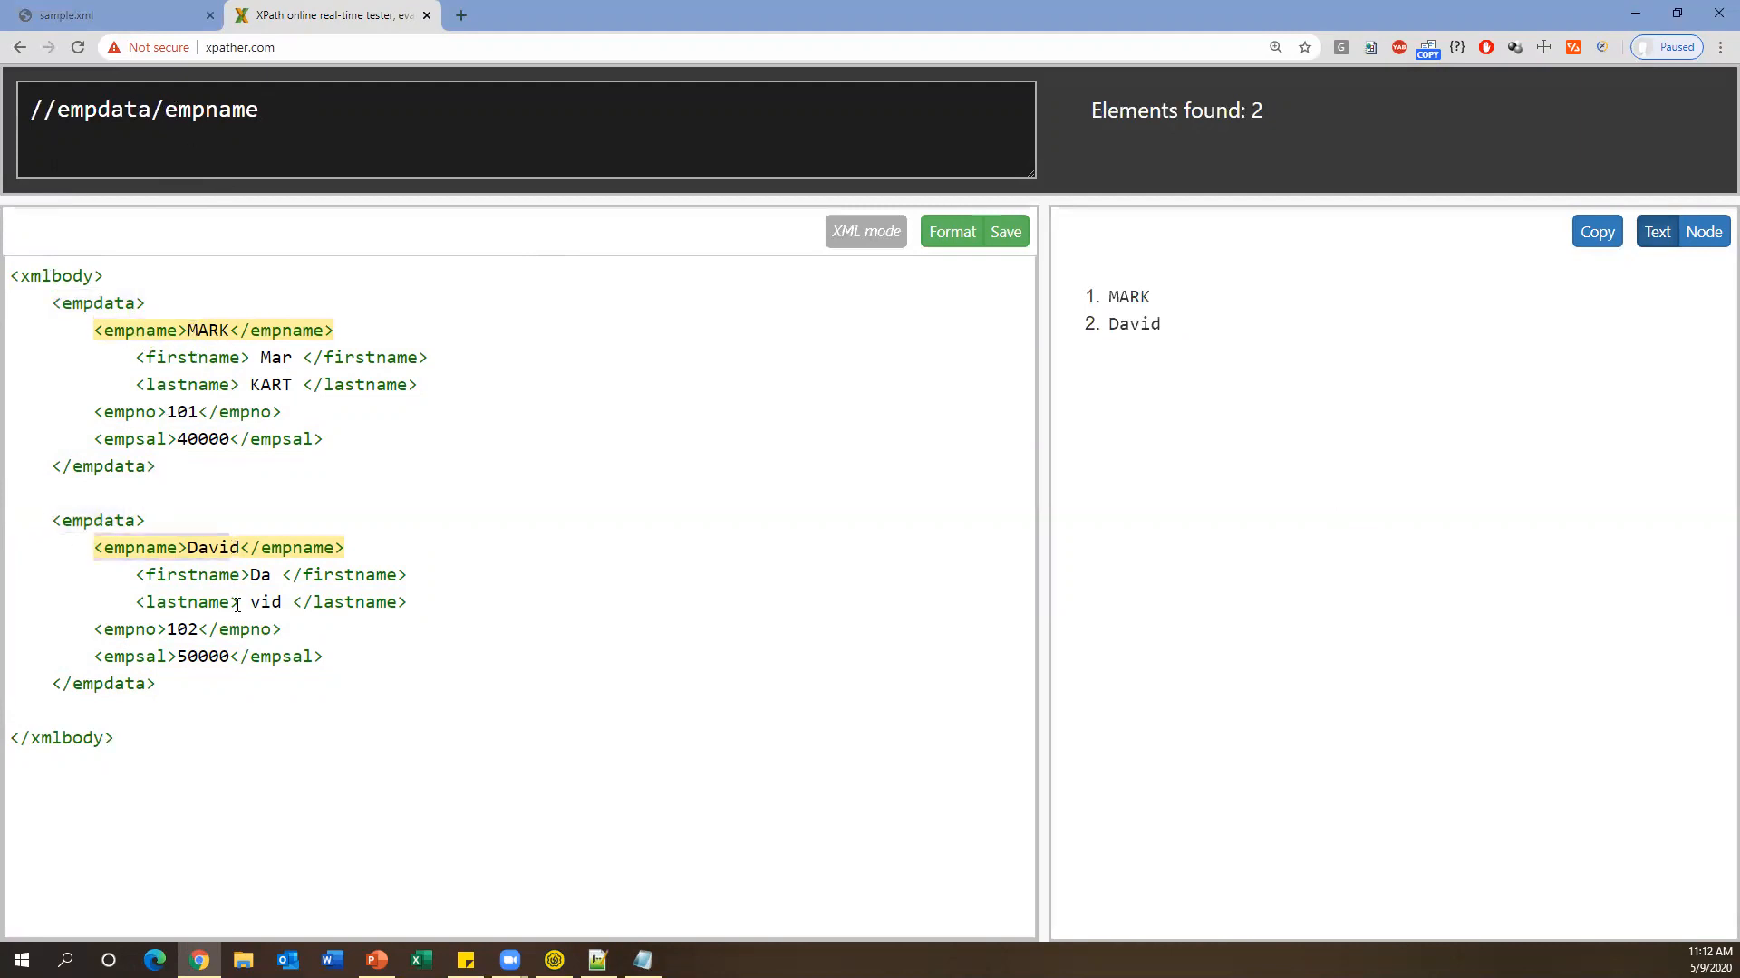
mouse_move(1138, 324)
left_click_drag(1161, 324, 1078, 299)
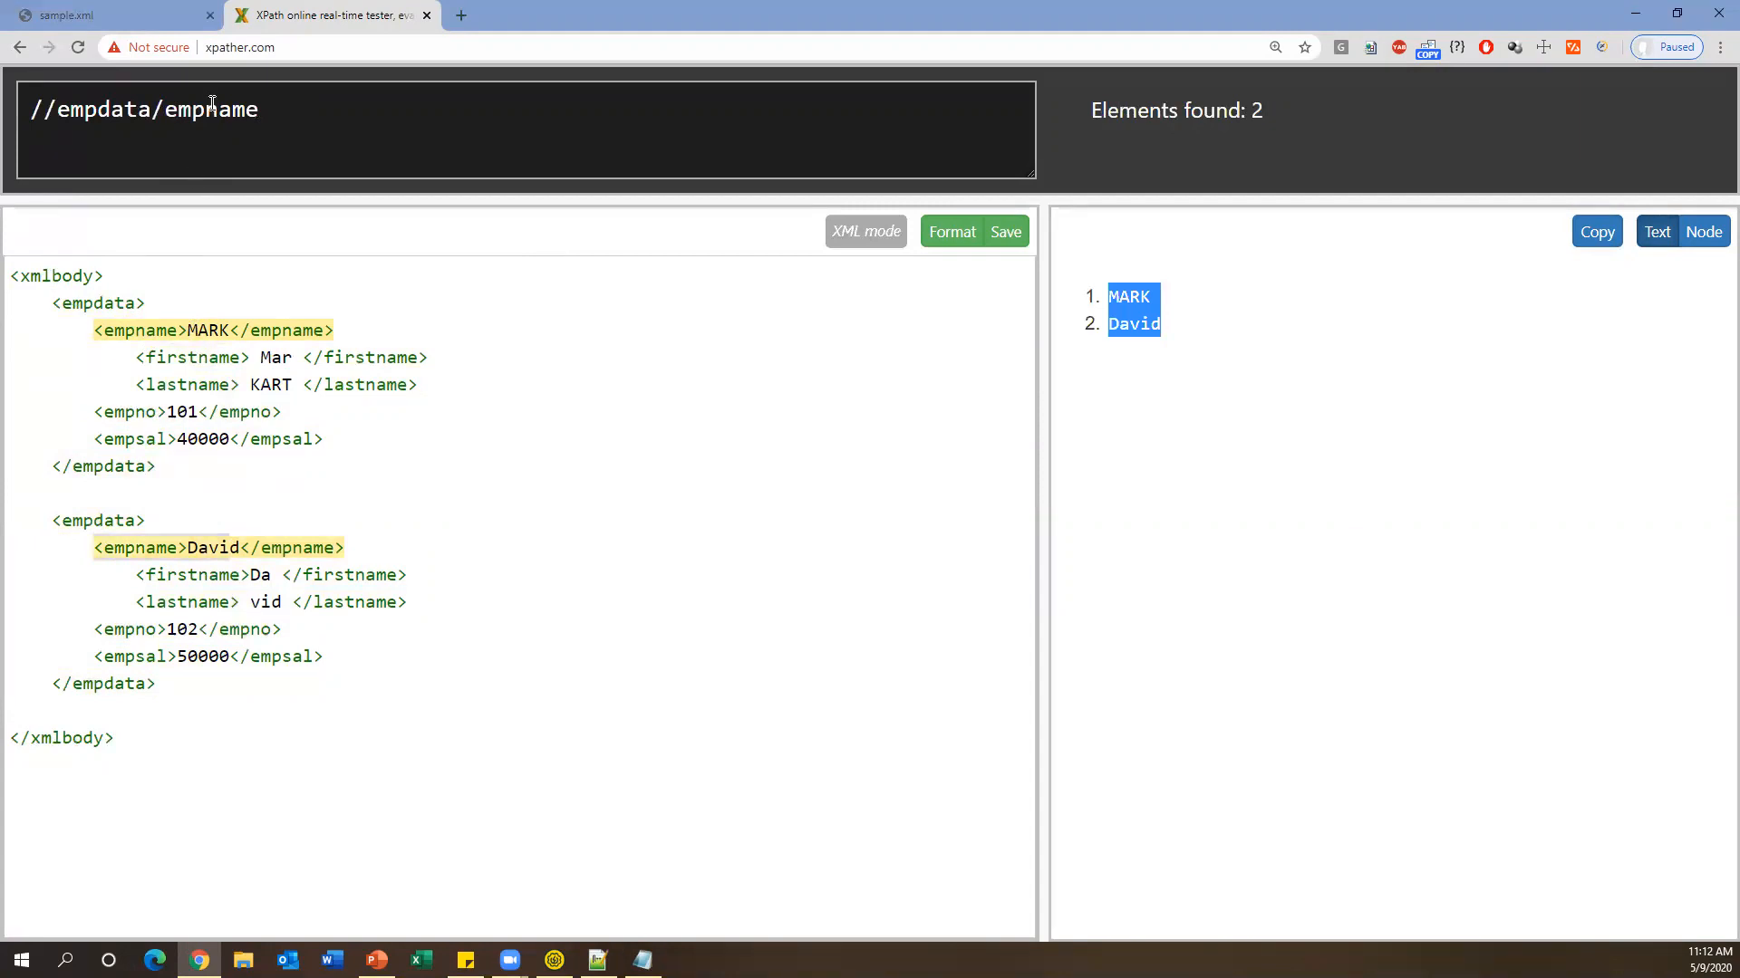
left_click(198, 331)
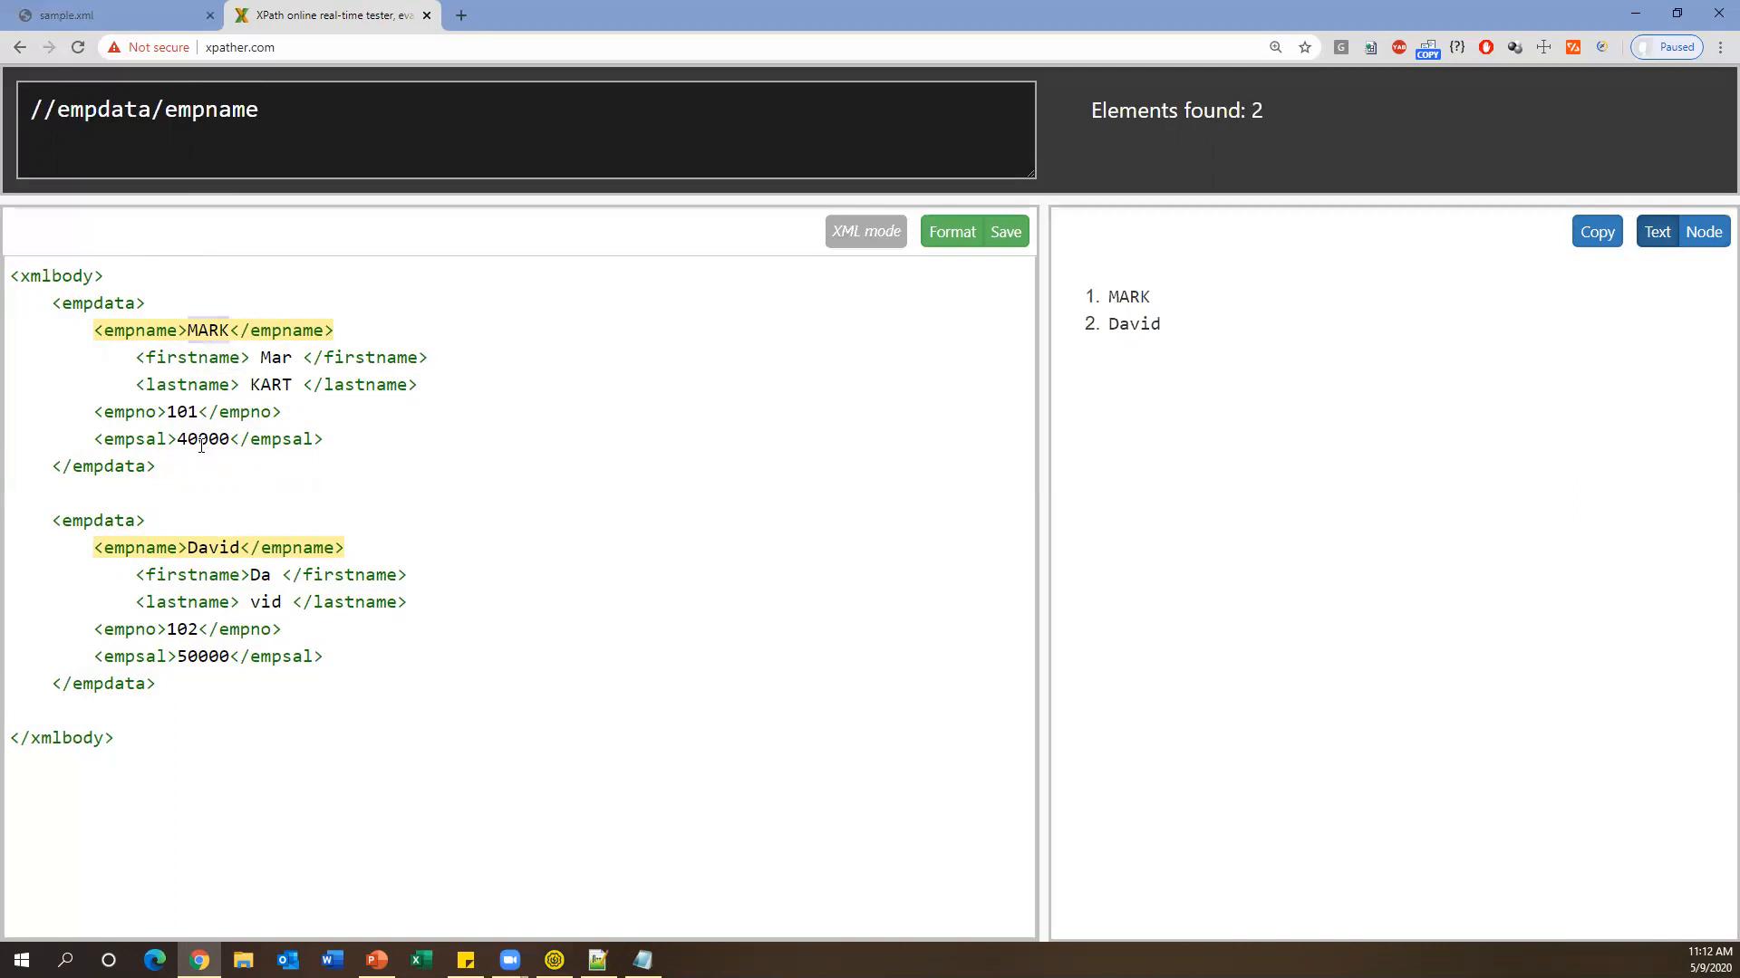
left_click_drag(158, 303, 56, 306)
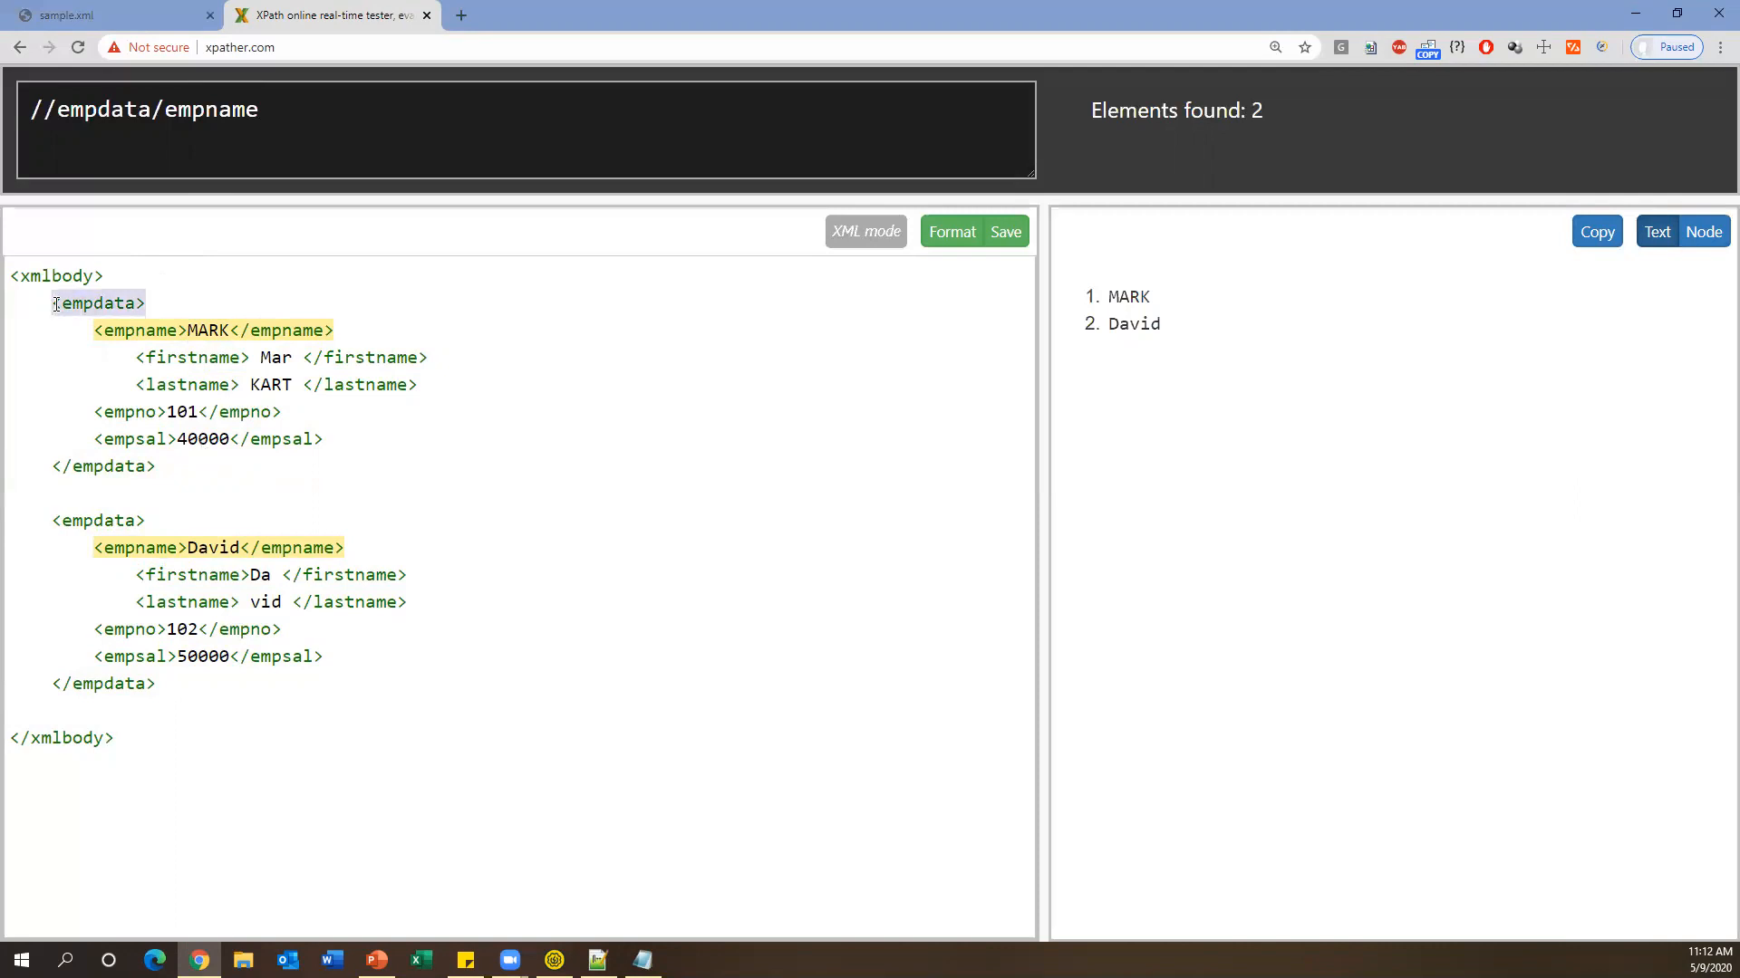
Add the index [1] after empdata so the XPath query reads //empdata[1]/empname.
left_click(152, 110)
type("[]")
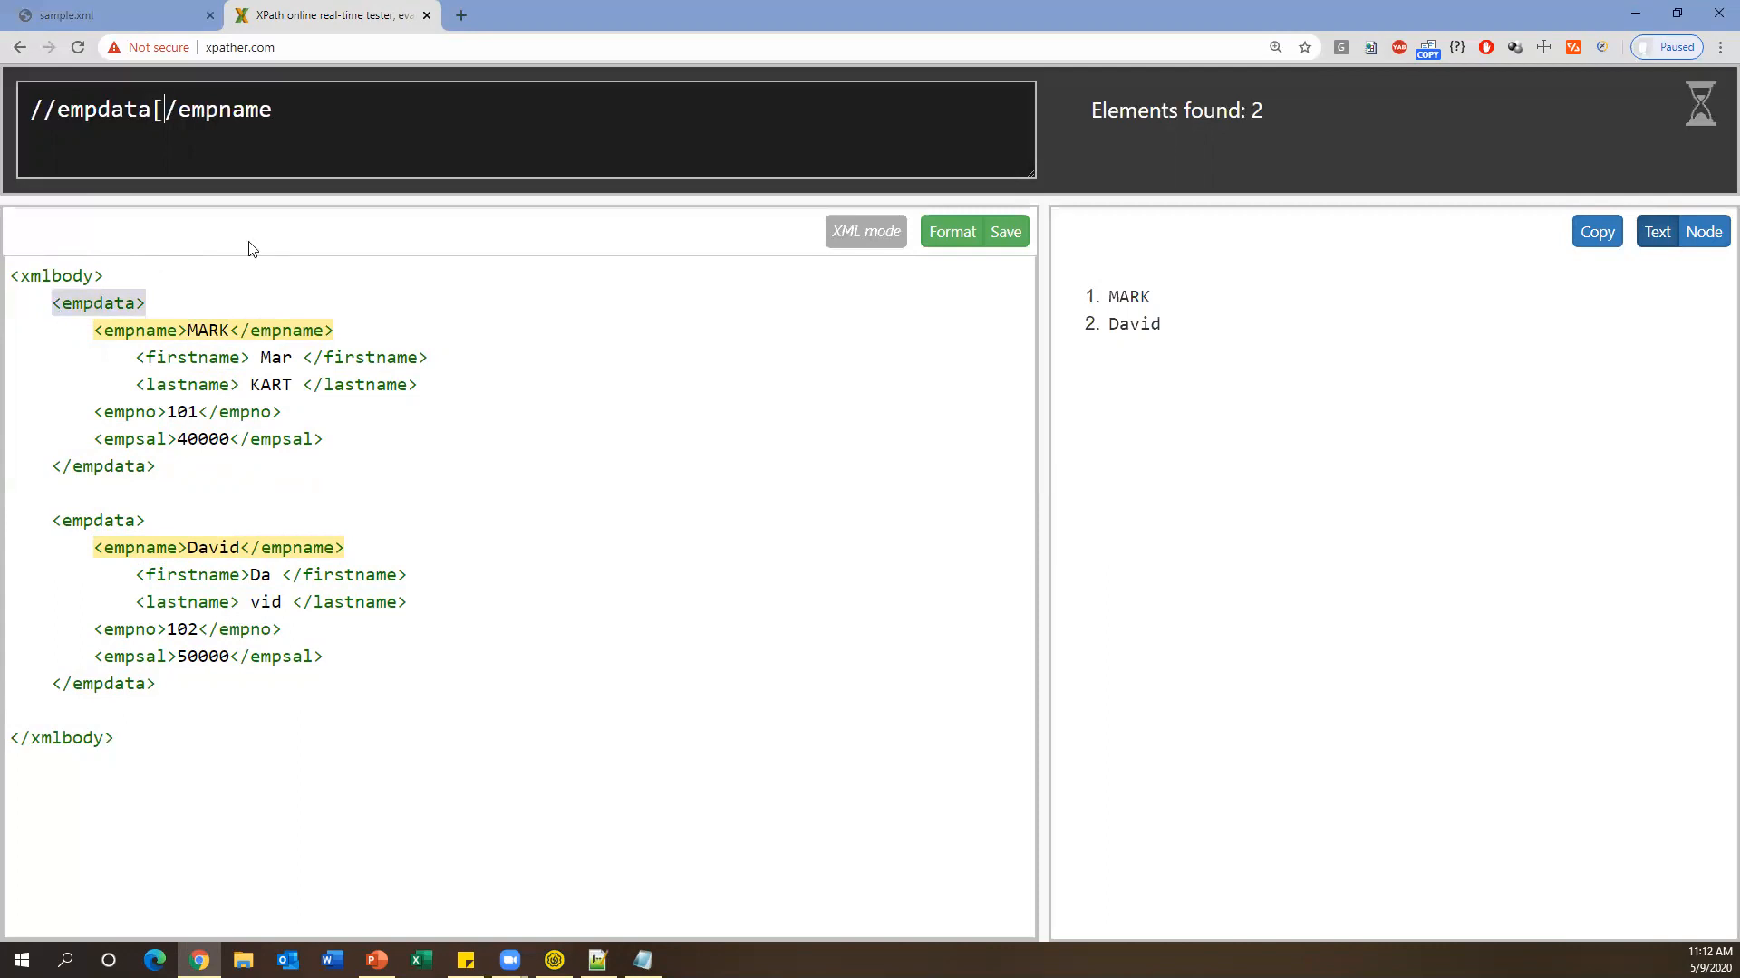
key("Left")
type("1")
key("Right")
key("Right")
key("Right")
key("Right")
key("Right")
key("Right")
key("Right")
key("Right")
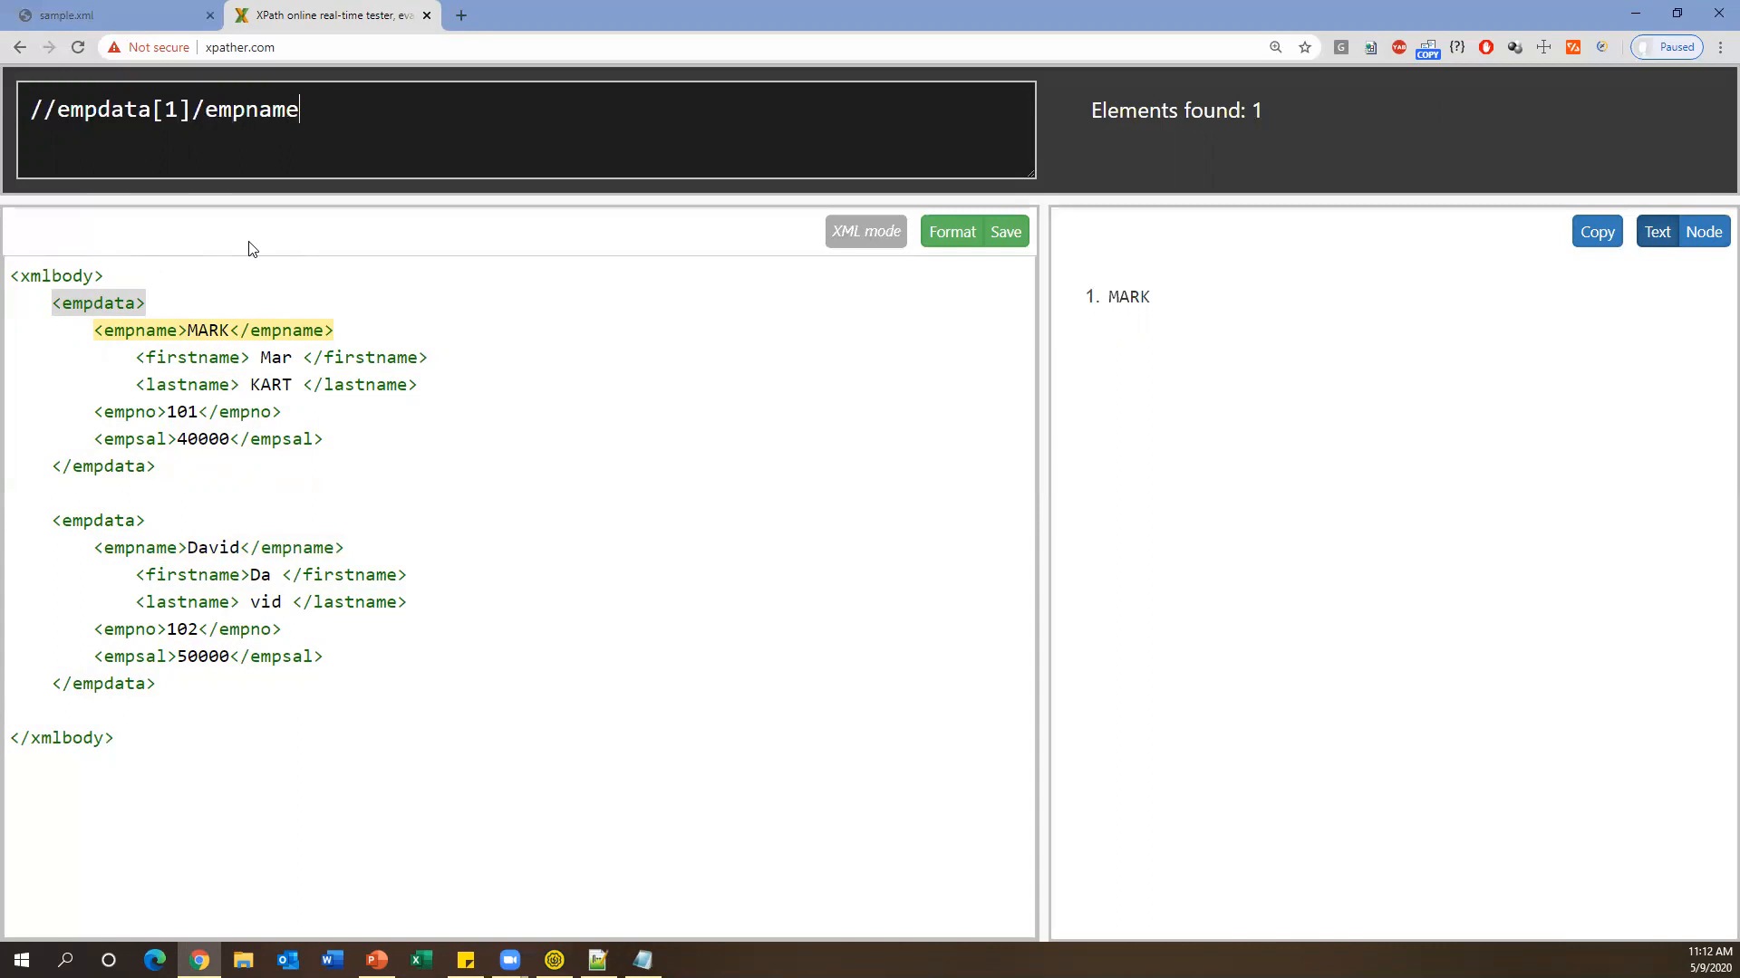
Compare the [1] index in the query with the two empdata nodes, the matched empname, its firstname line and the results list.
left_click_drag(196, 109, 158, 116)
left_click(45, 301)
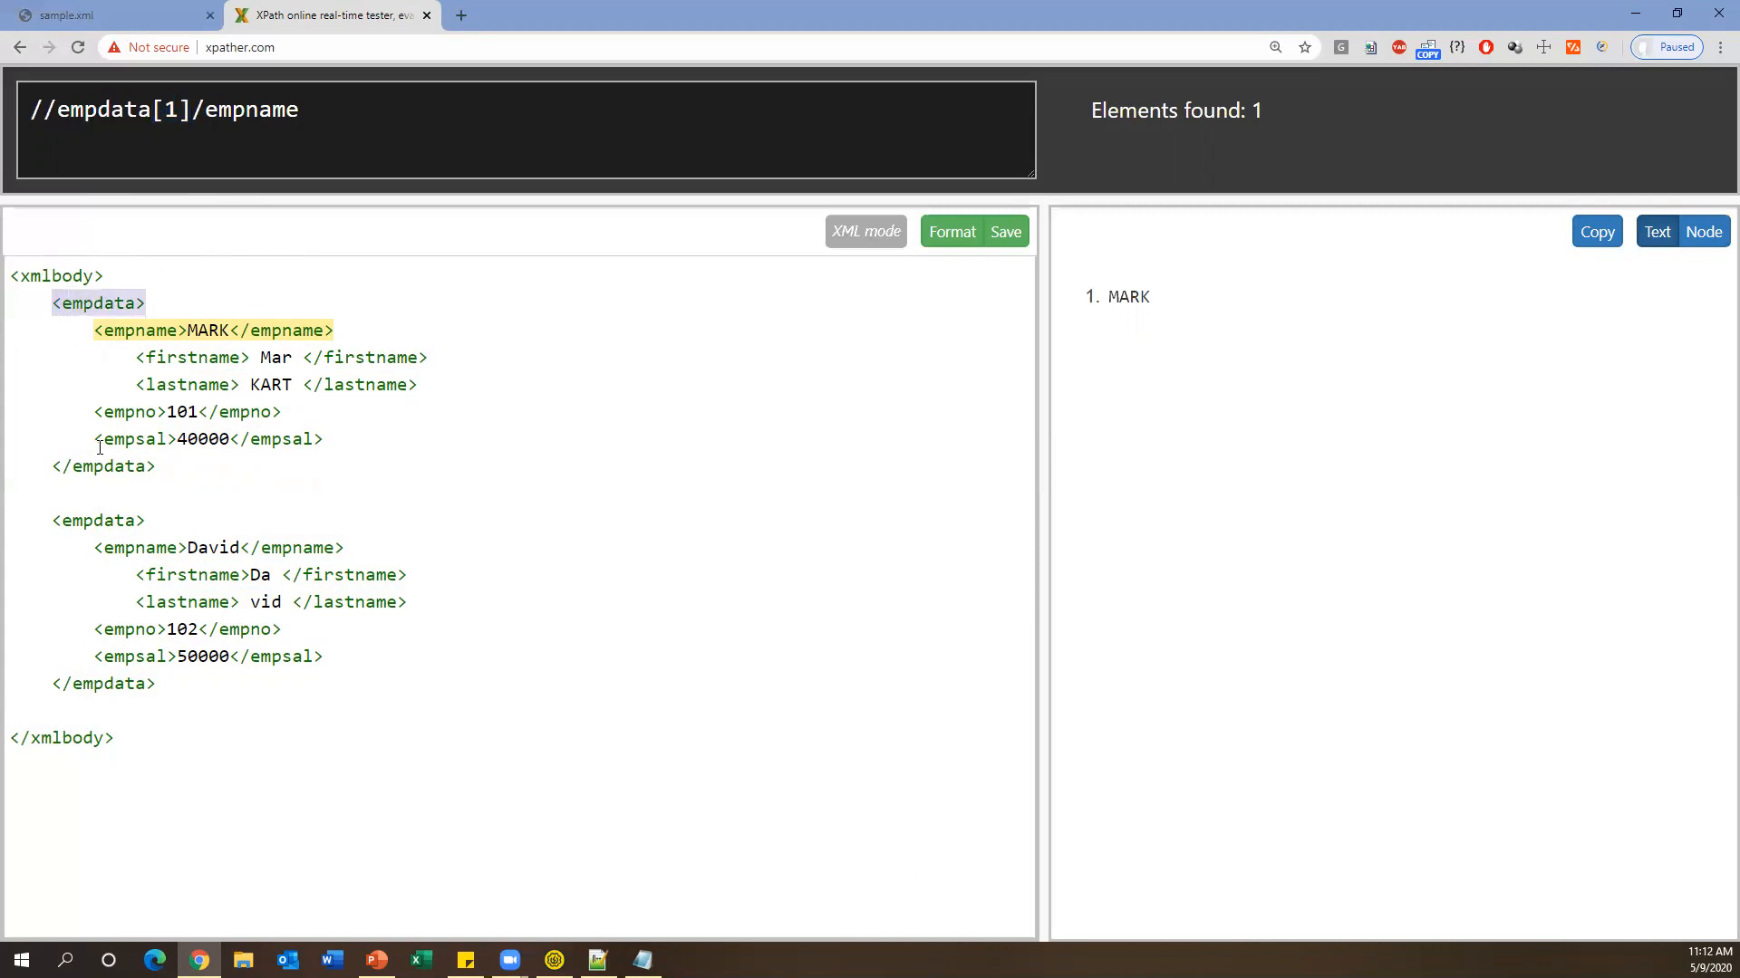
left_click(47, 521)
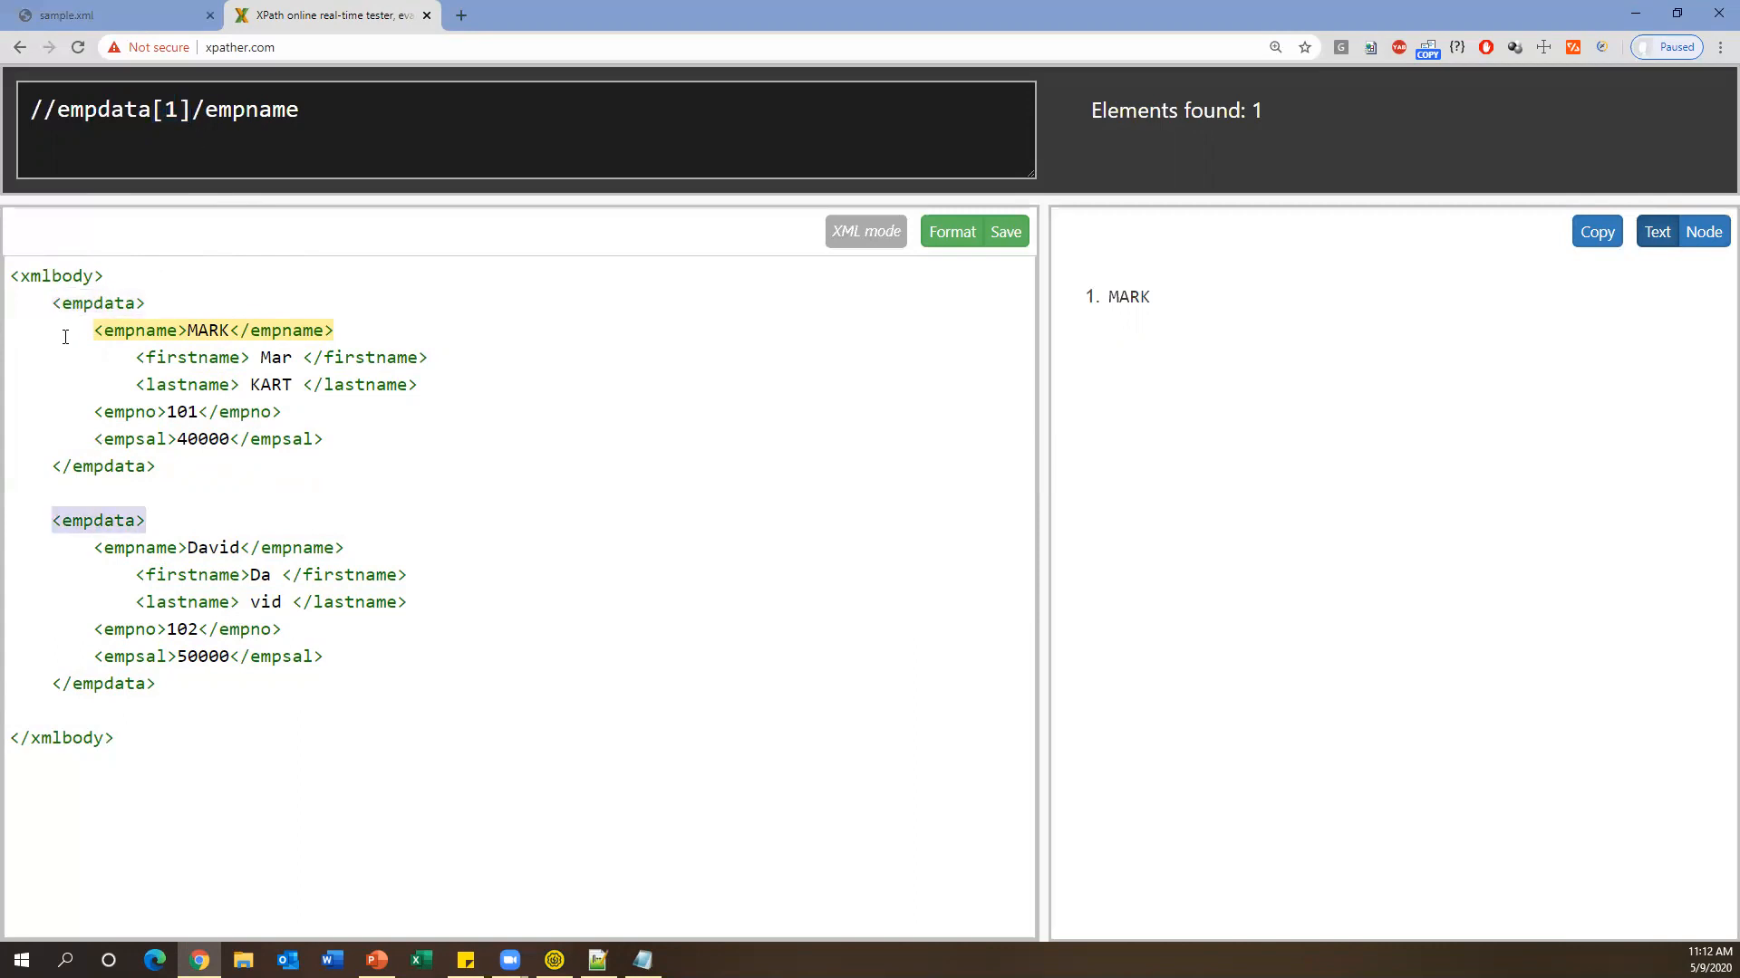
left_click(52, 304)
left_click_drag(190, 109, 152, 109)
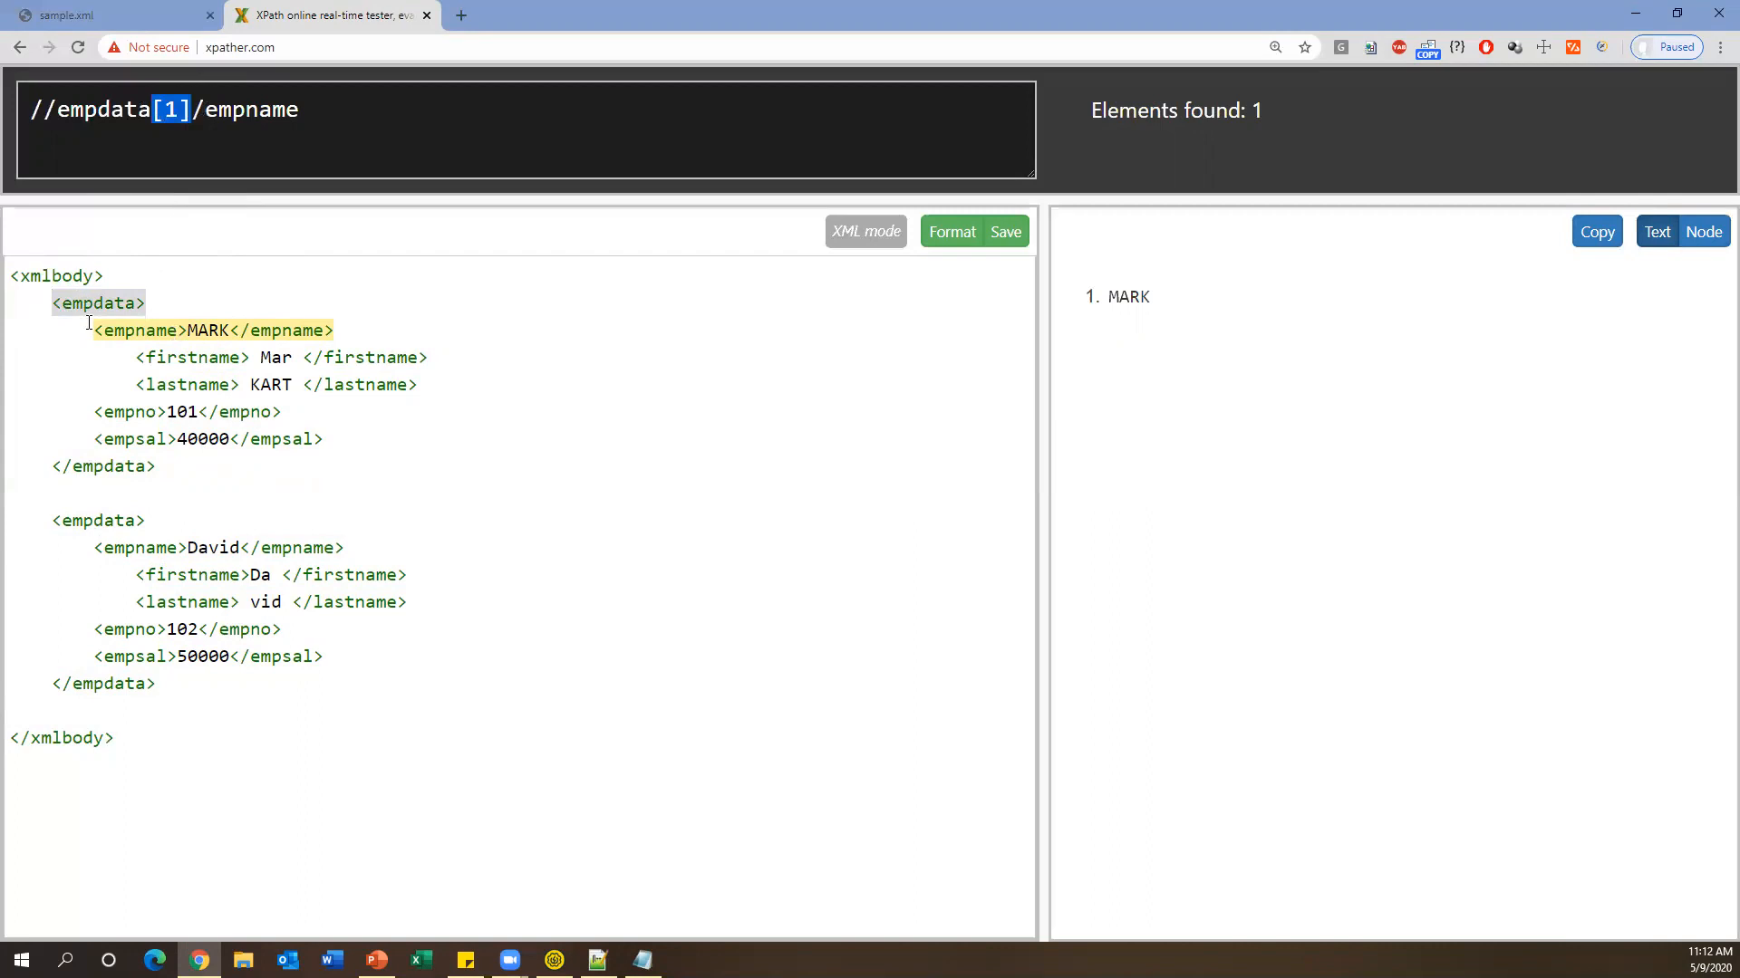
left_click(55, 308)
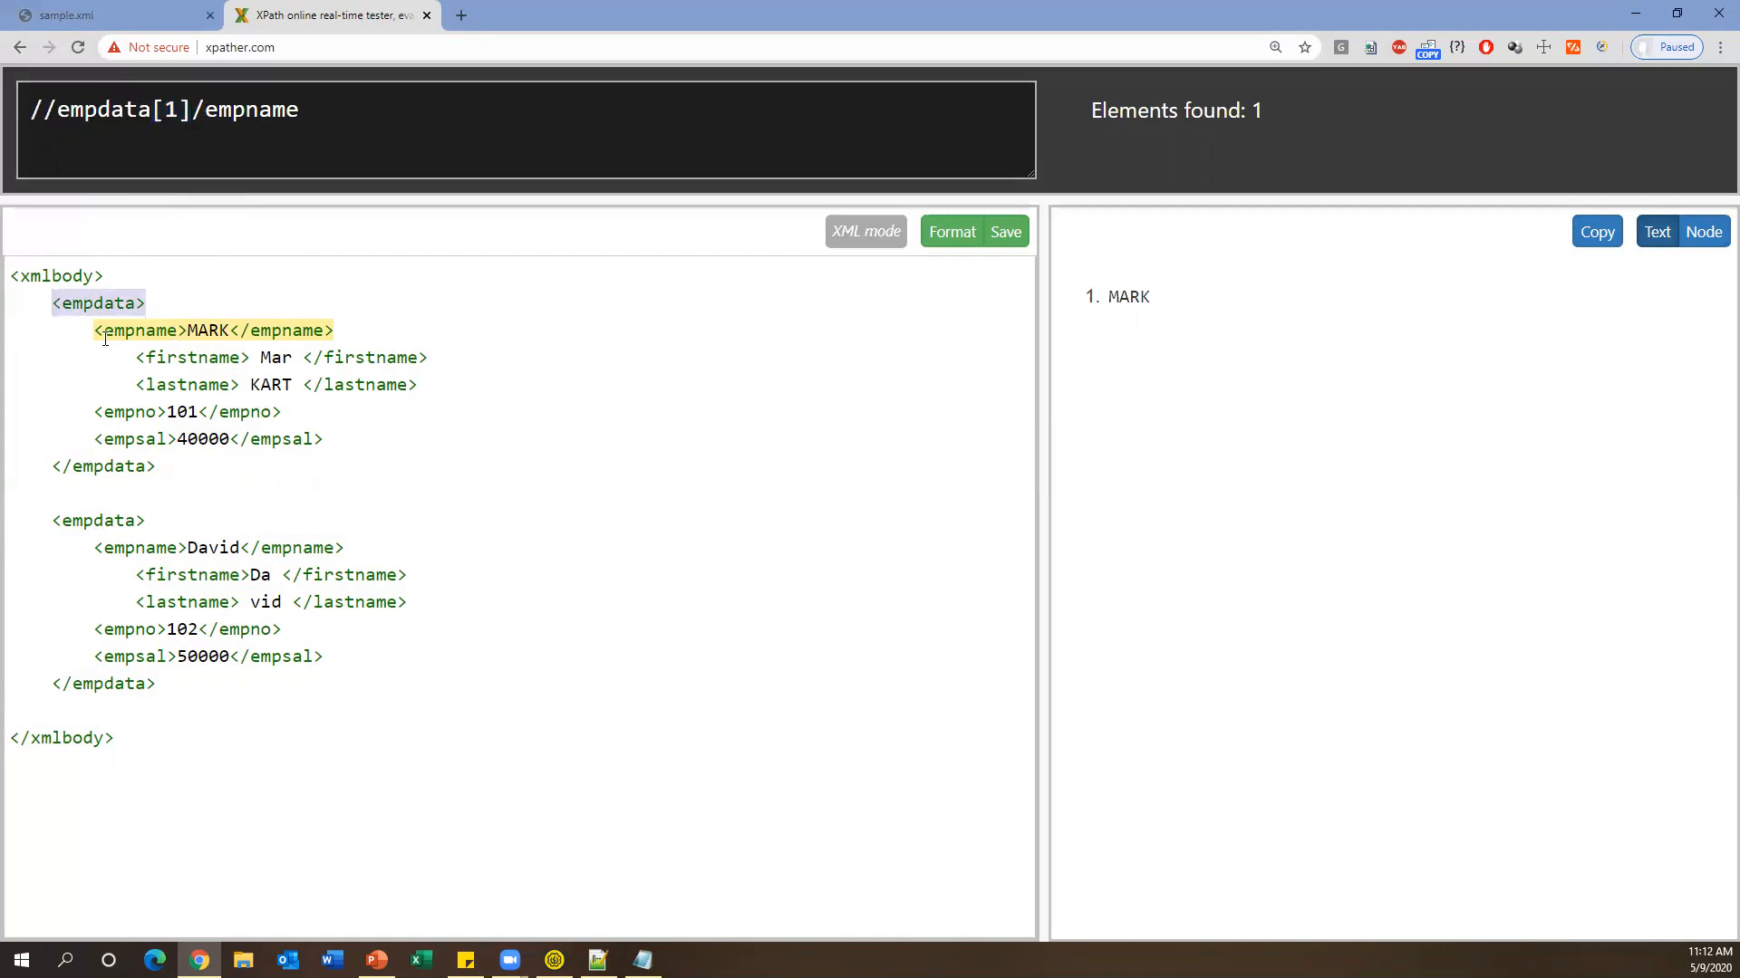
left_click(336, 328)
left_click_drag(1196, 299, 1095, 302)
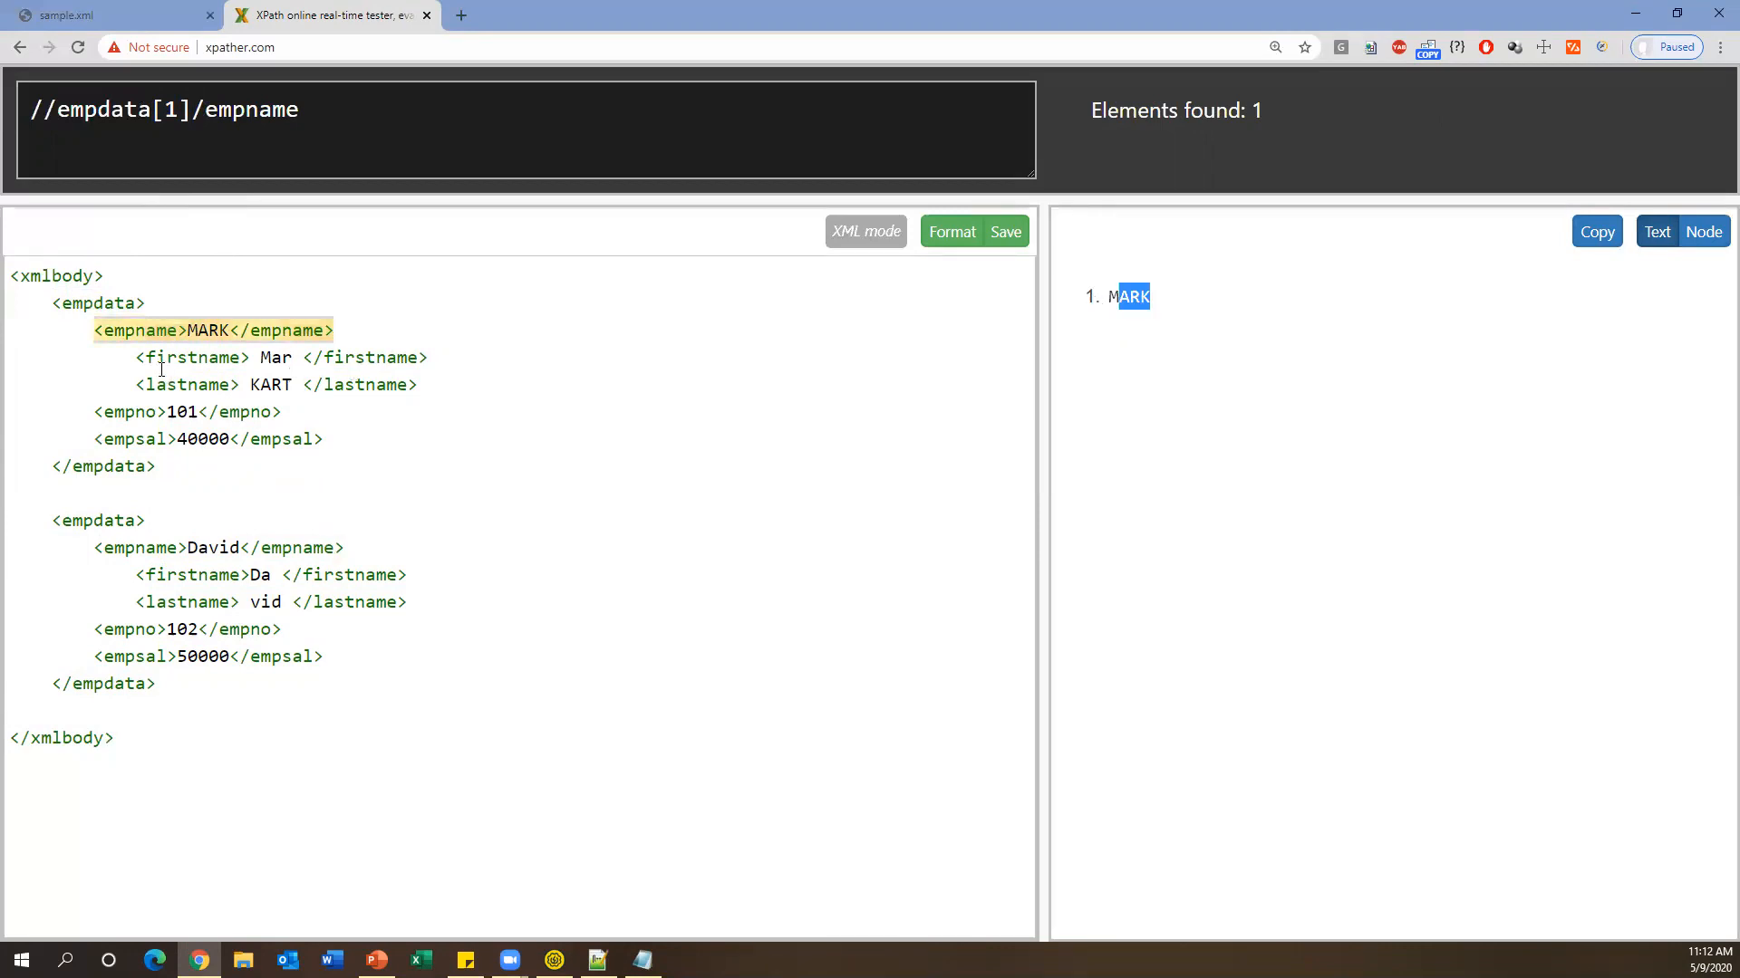
left_click_drag(137, 360, 270, 359)
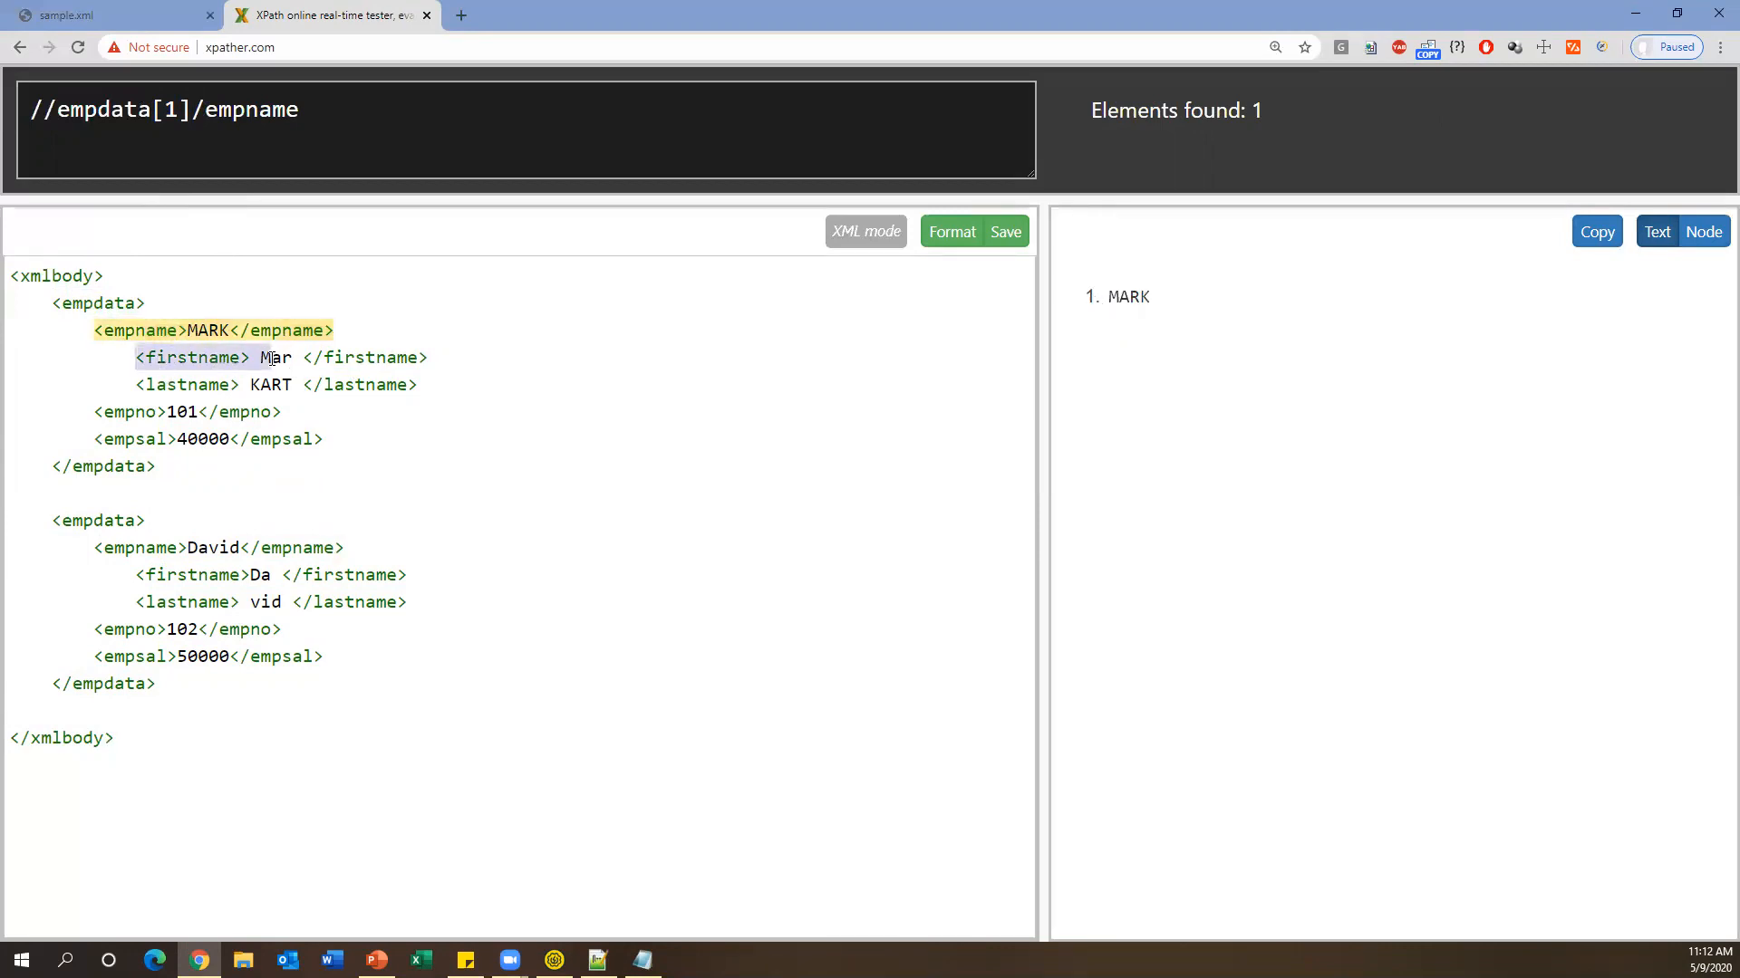
left_click(132, 333)
Try extending the XPath query to //empdata[1]/empname/firstname.
left_click(335, 109)
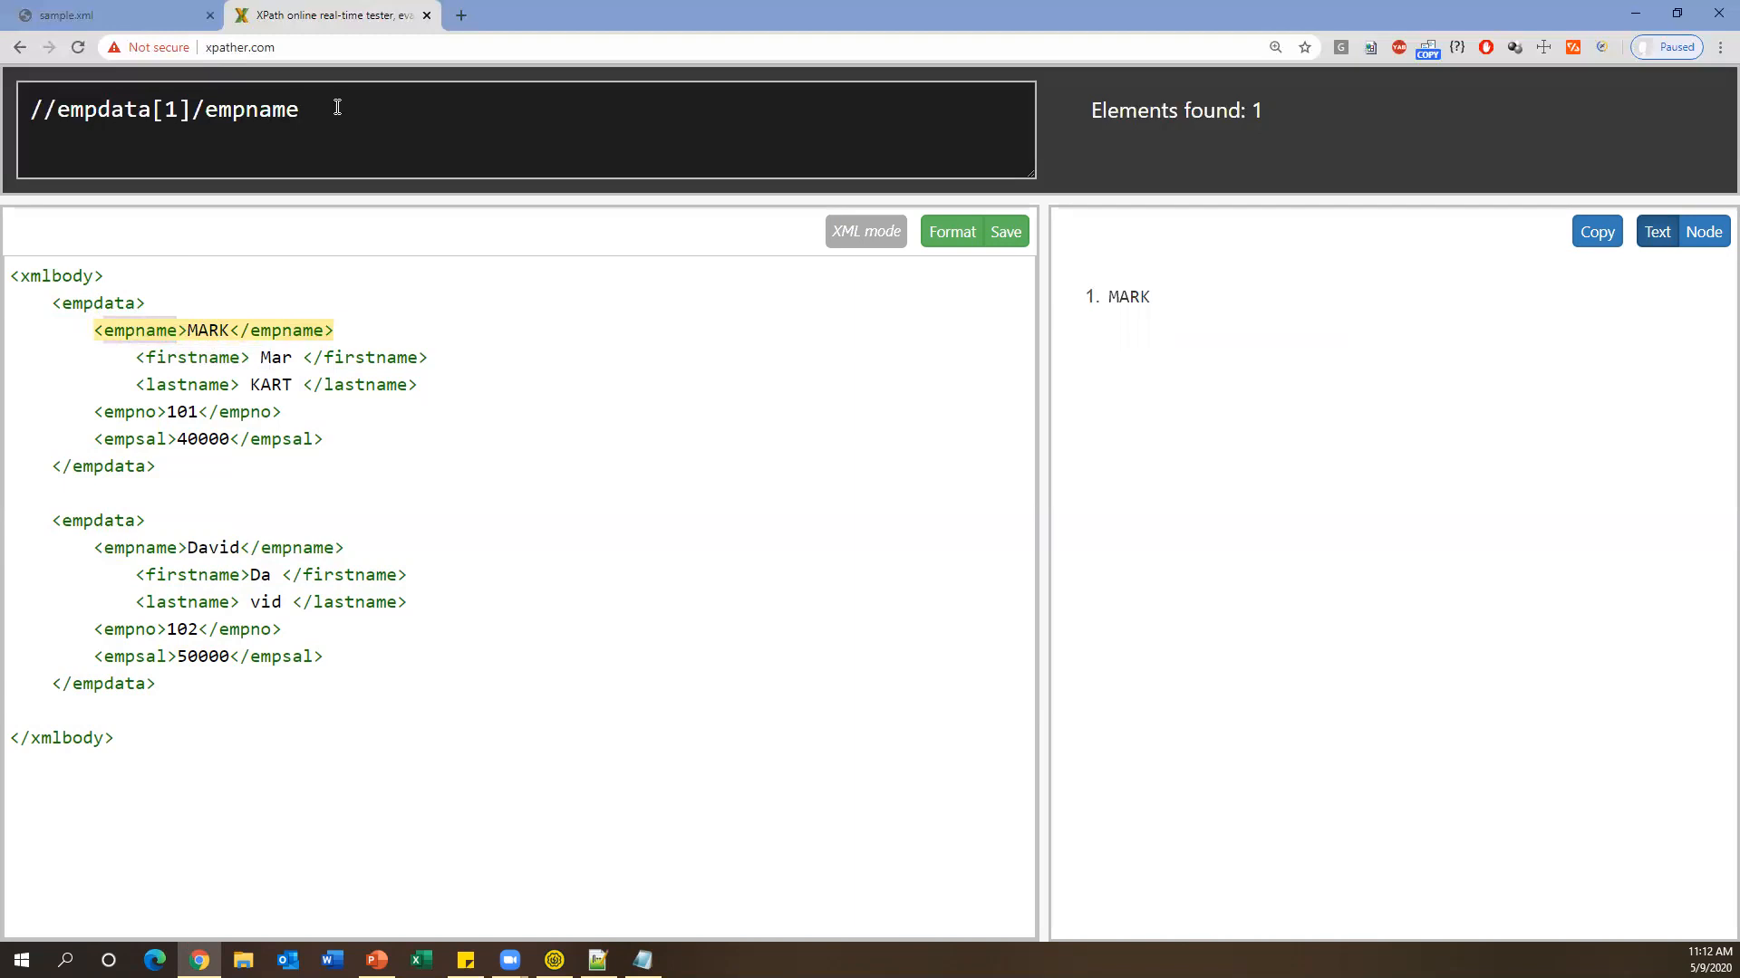
type("/")
type("firstnm")
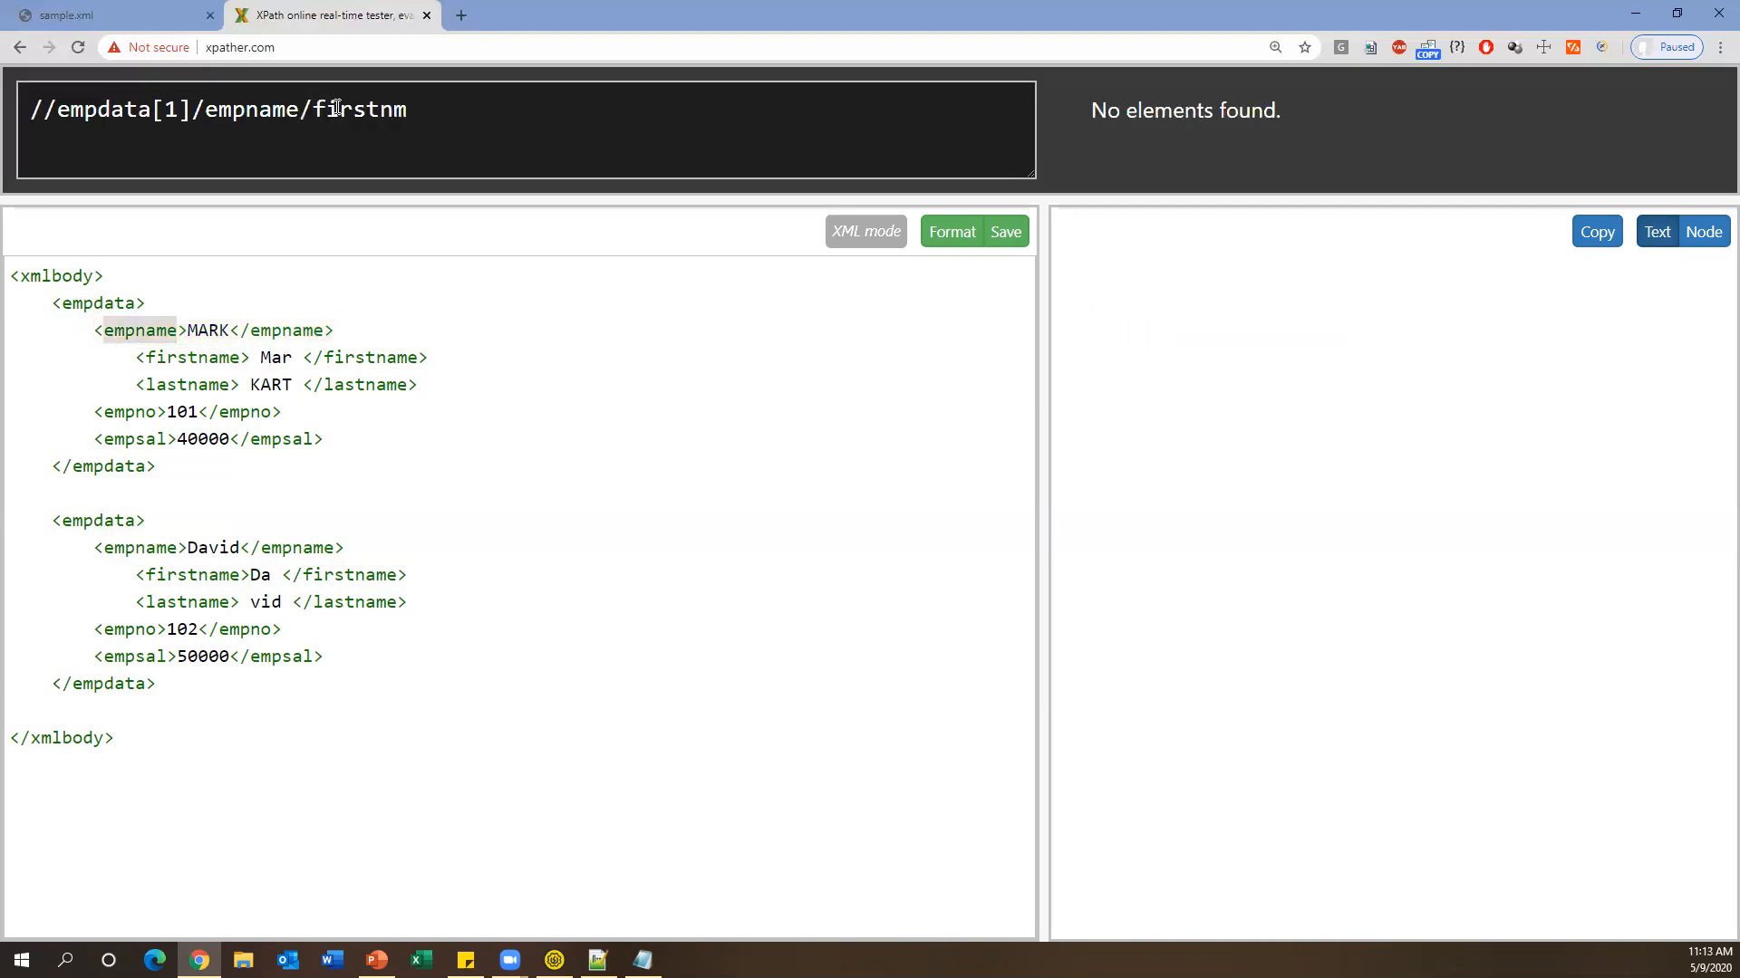
key("BackSpace")
type("ame")
left_click(170, 302)
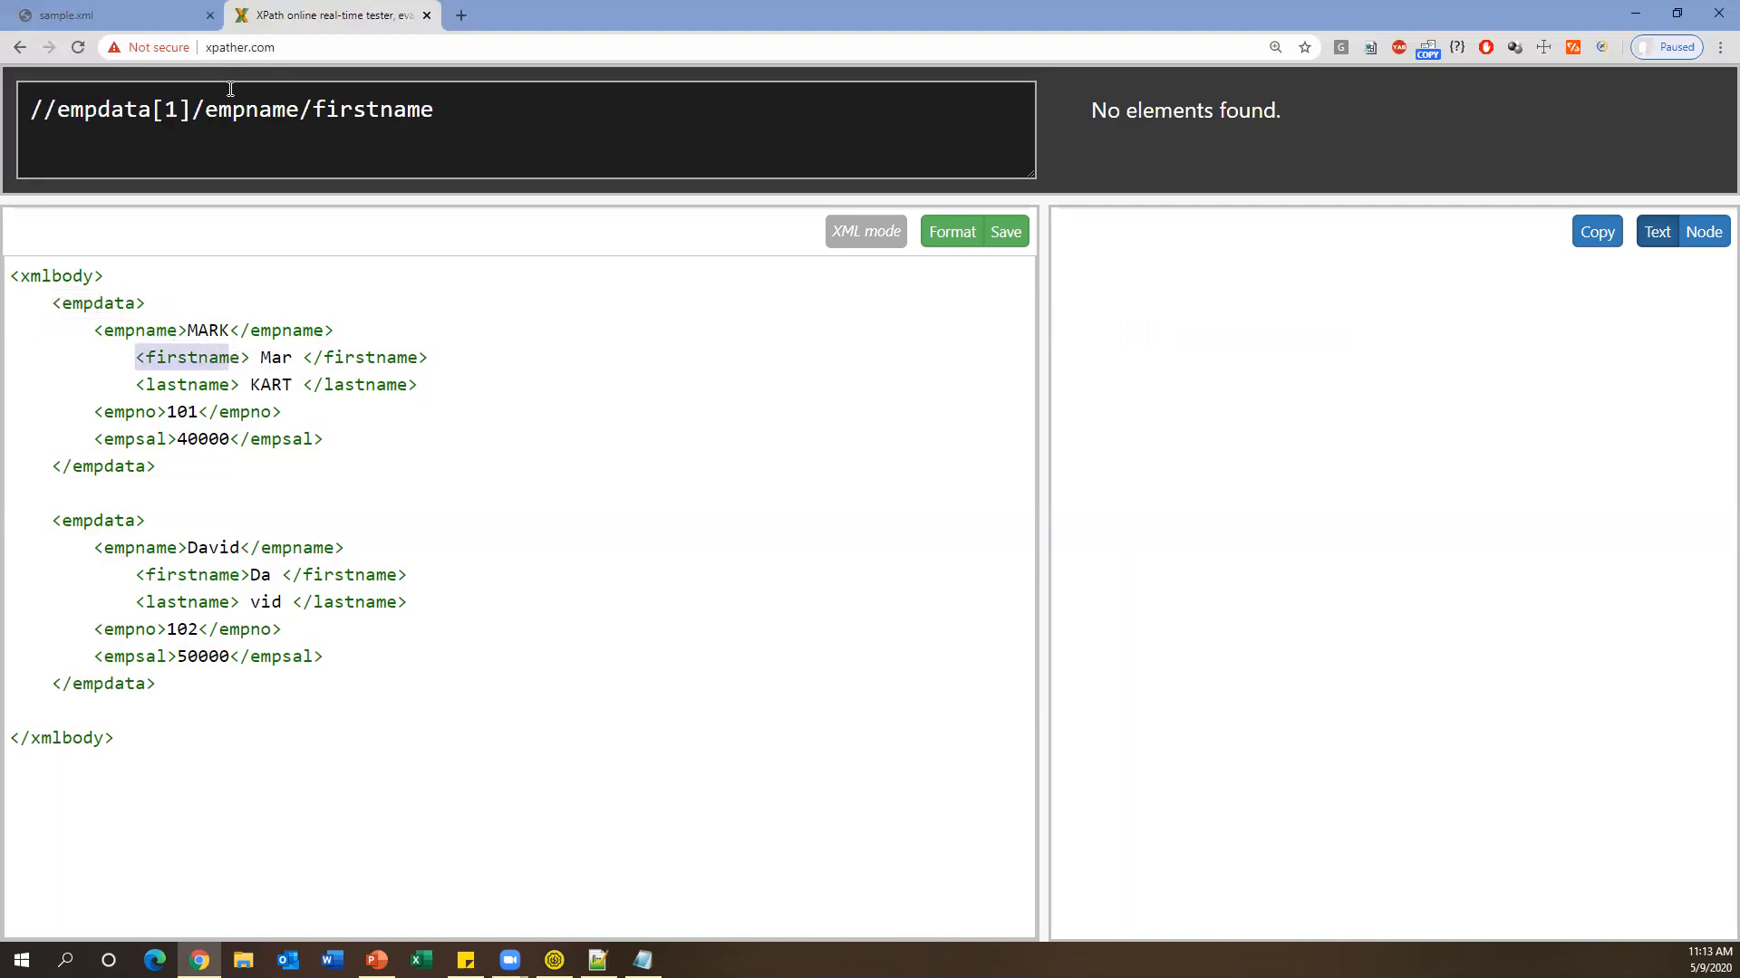
Remove /firstname from the end of the XPath query, leaving //empdata[1]/empname.
left_click(367, 109)
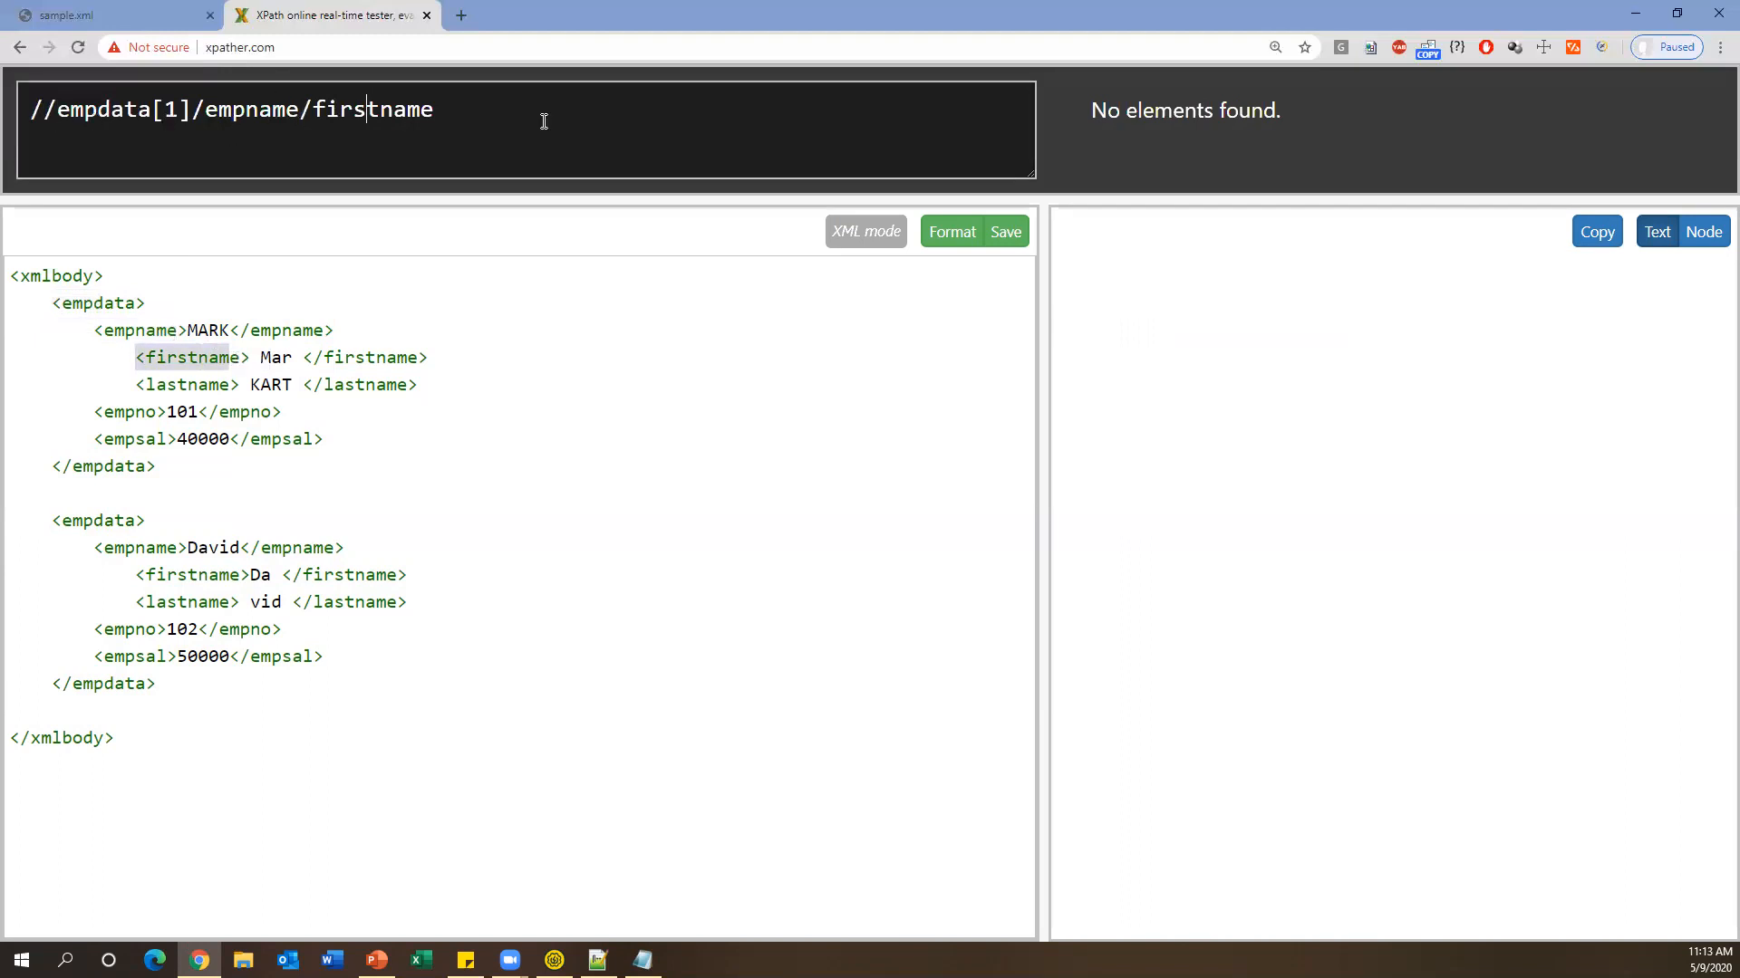
key("Right")
key("Right")
key("Left")
key("Left")
key("Left")
key("Left")
key("Left")
key("Left")
key("Left")
key("Left")
key("Left")
key("Delete")
key("Delete")
key("Delete")
key("Delete")
key("Delete")
key("Delete")
key("Delete")
key("Delete")
key("Delete")
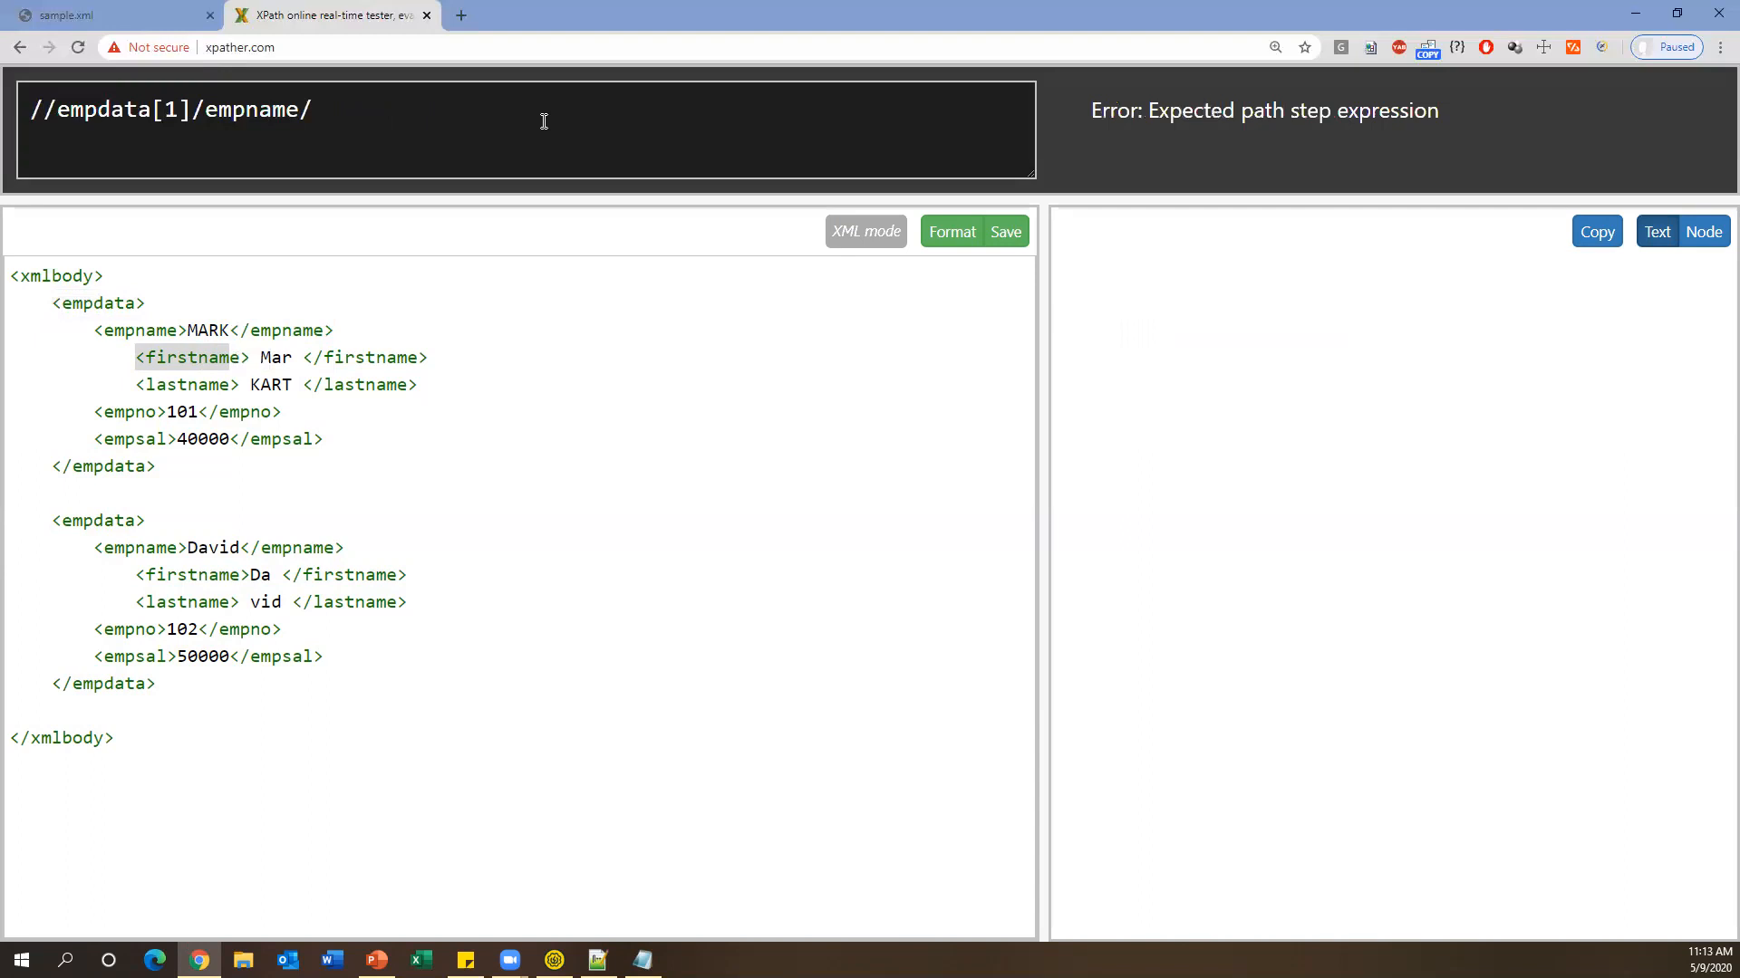
key("BackSpace")
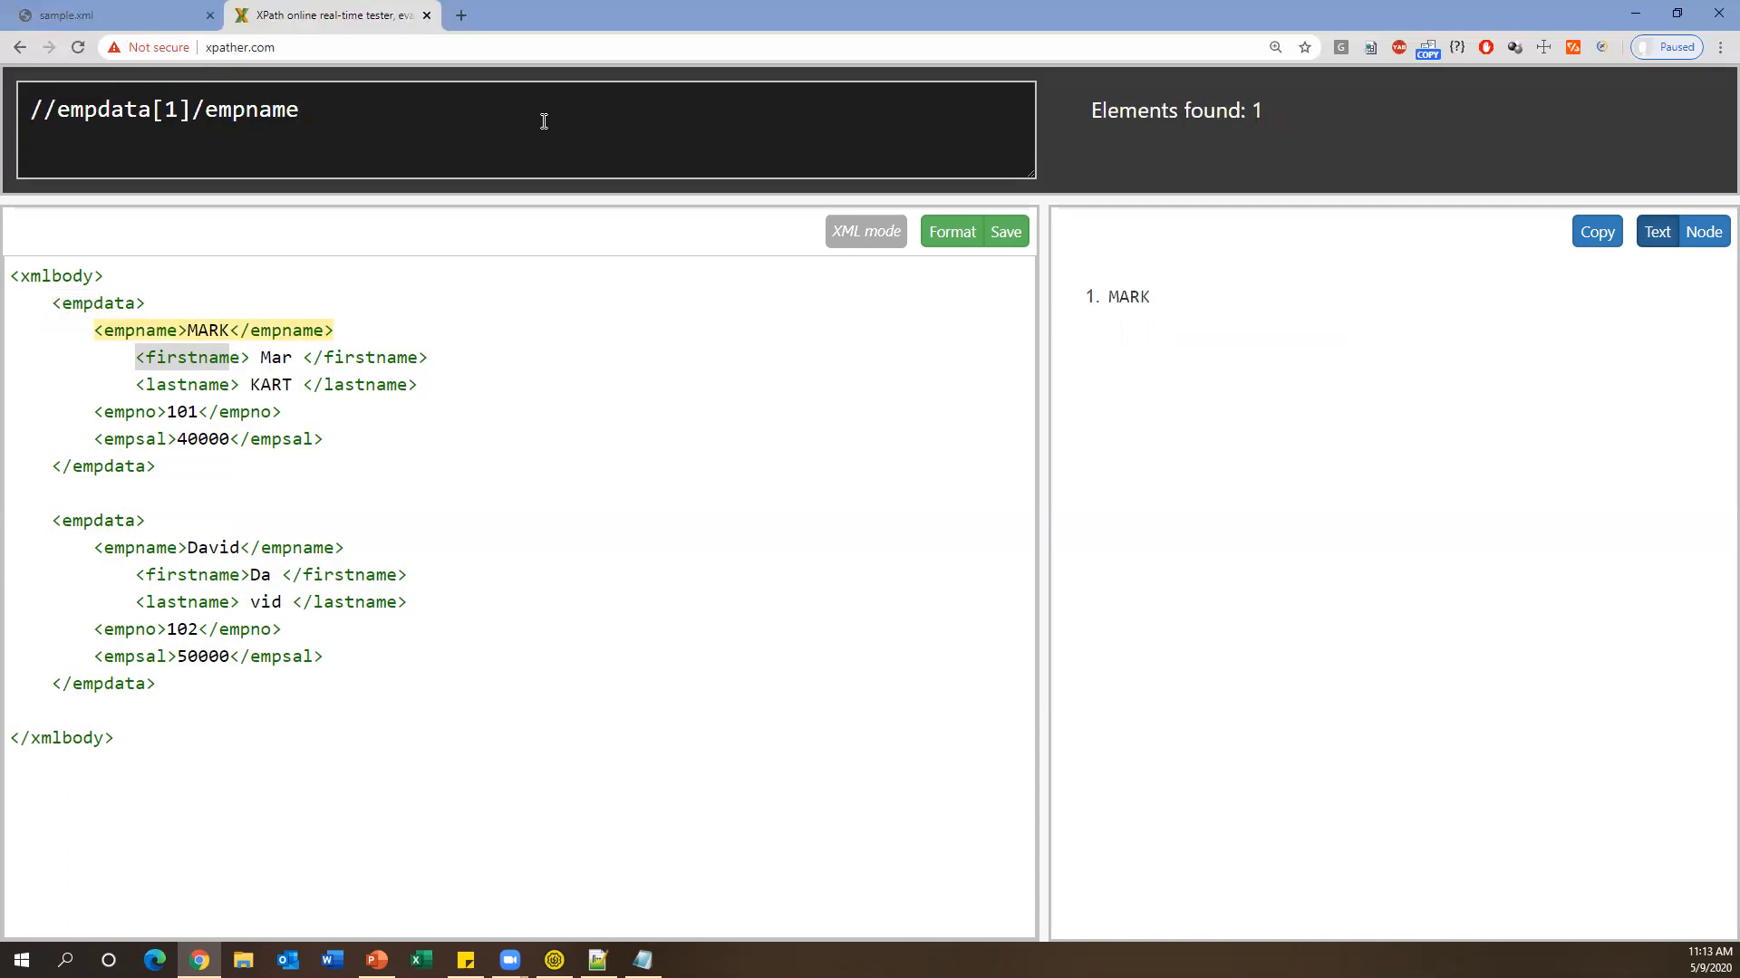
Append /firstname after empname in the XPath query once more.
type("/")
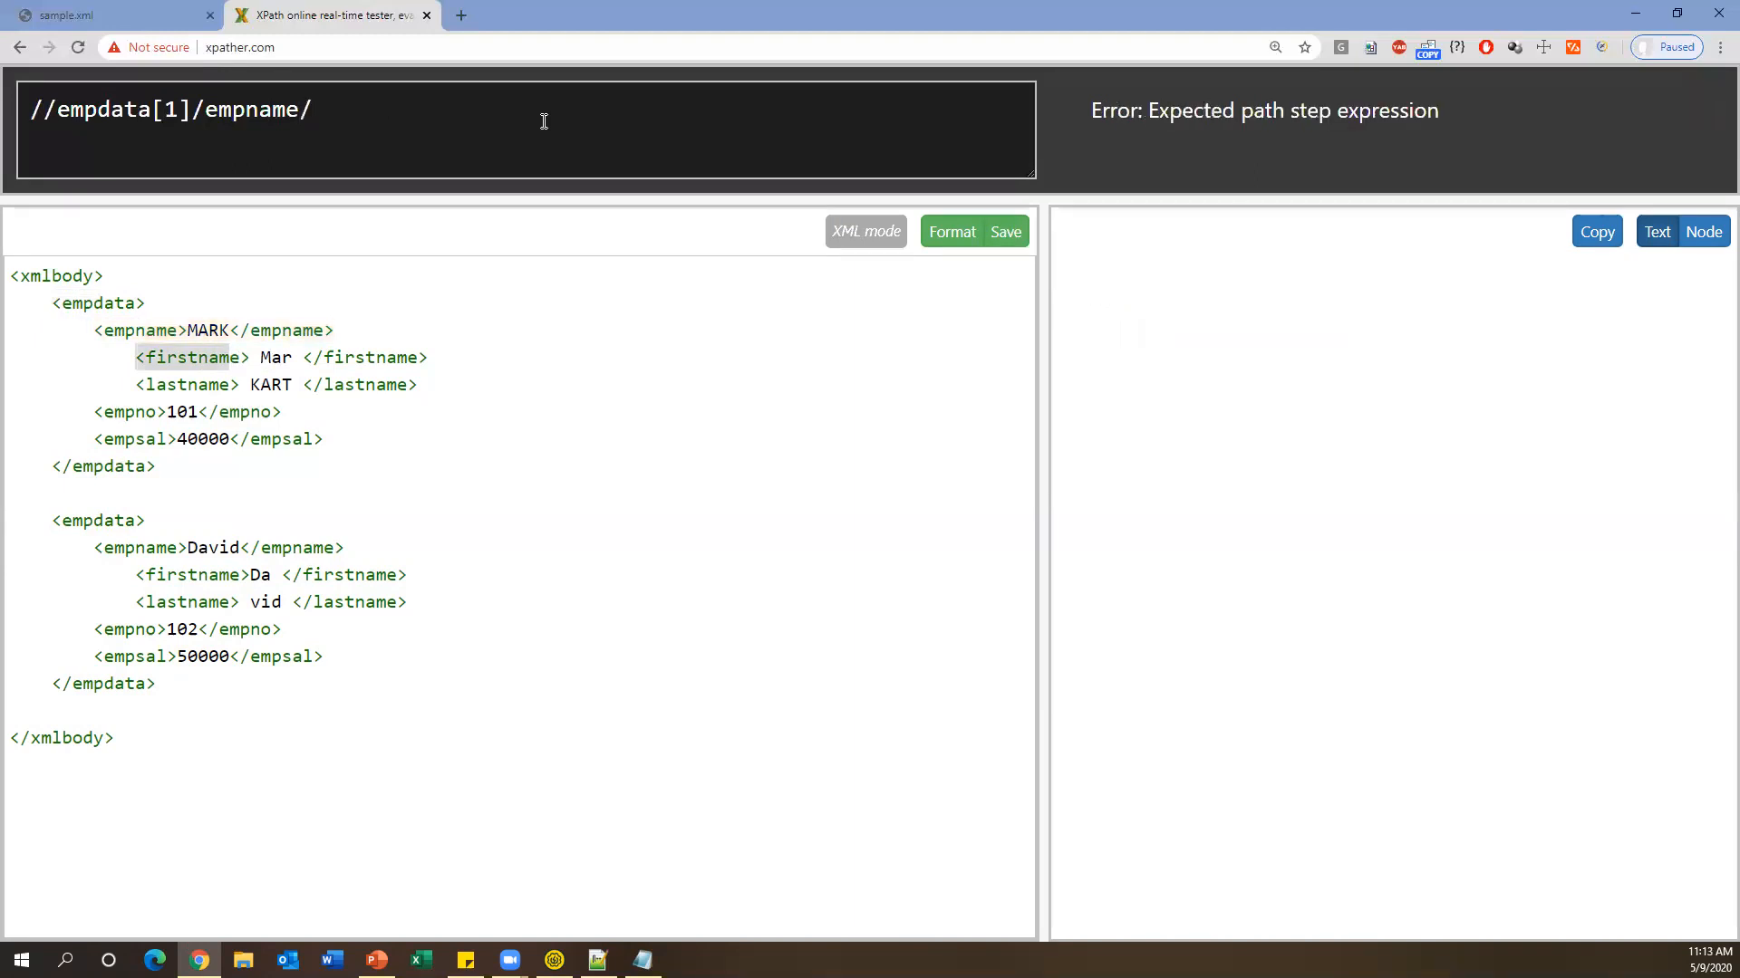
type("first")
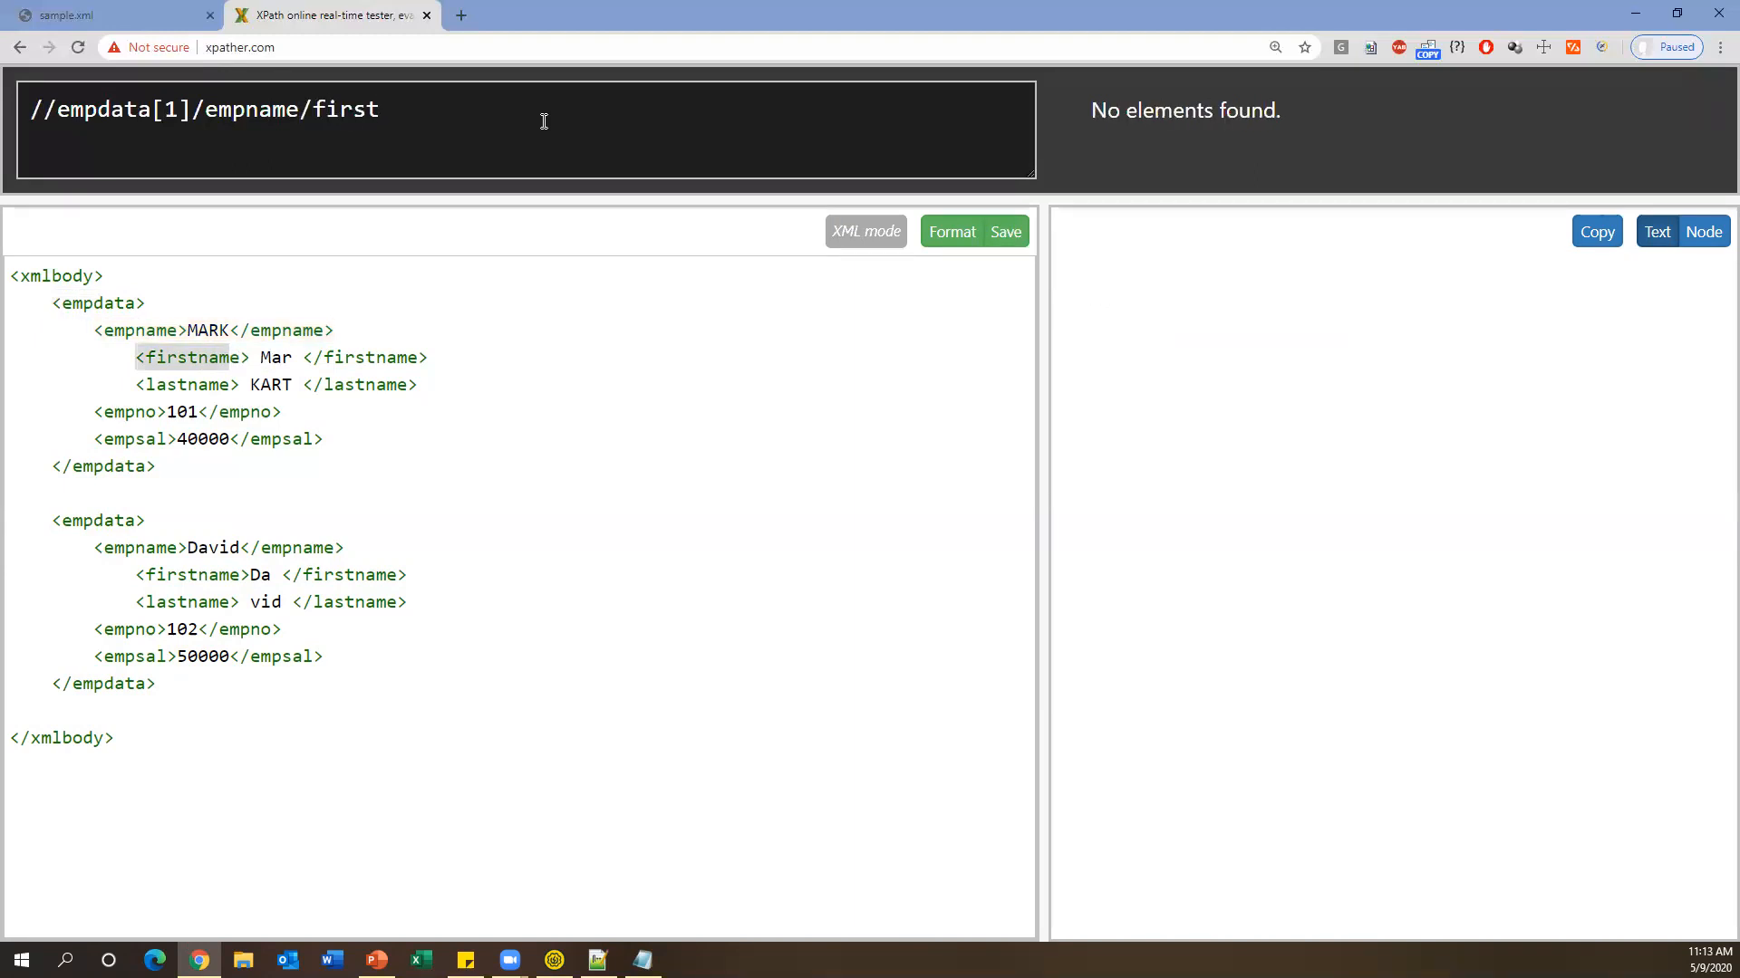
type("name")
Change the XPath query to //empdata[1]/firstname and compare its parts with the first empdata node.
key("BackSpace")
key("BackSpace")
key("BackSpace")
key("BackSpace")
key("BackSpace")
key("BackSpace")
key("BackSpace")
key("BackSpace")
key("BackSpace")
key("BackSpace")
key("BackSpace")
key("BackSpace")
key("BackSpace")
key("BackSpace")
key("BackSpace")
key("BackSpace")
key("BackSpace")
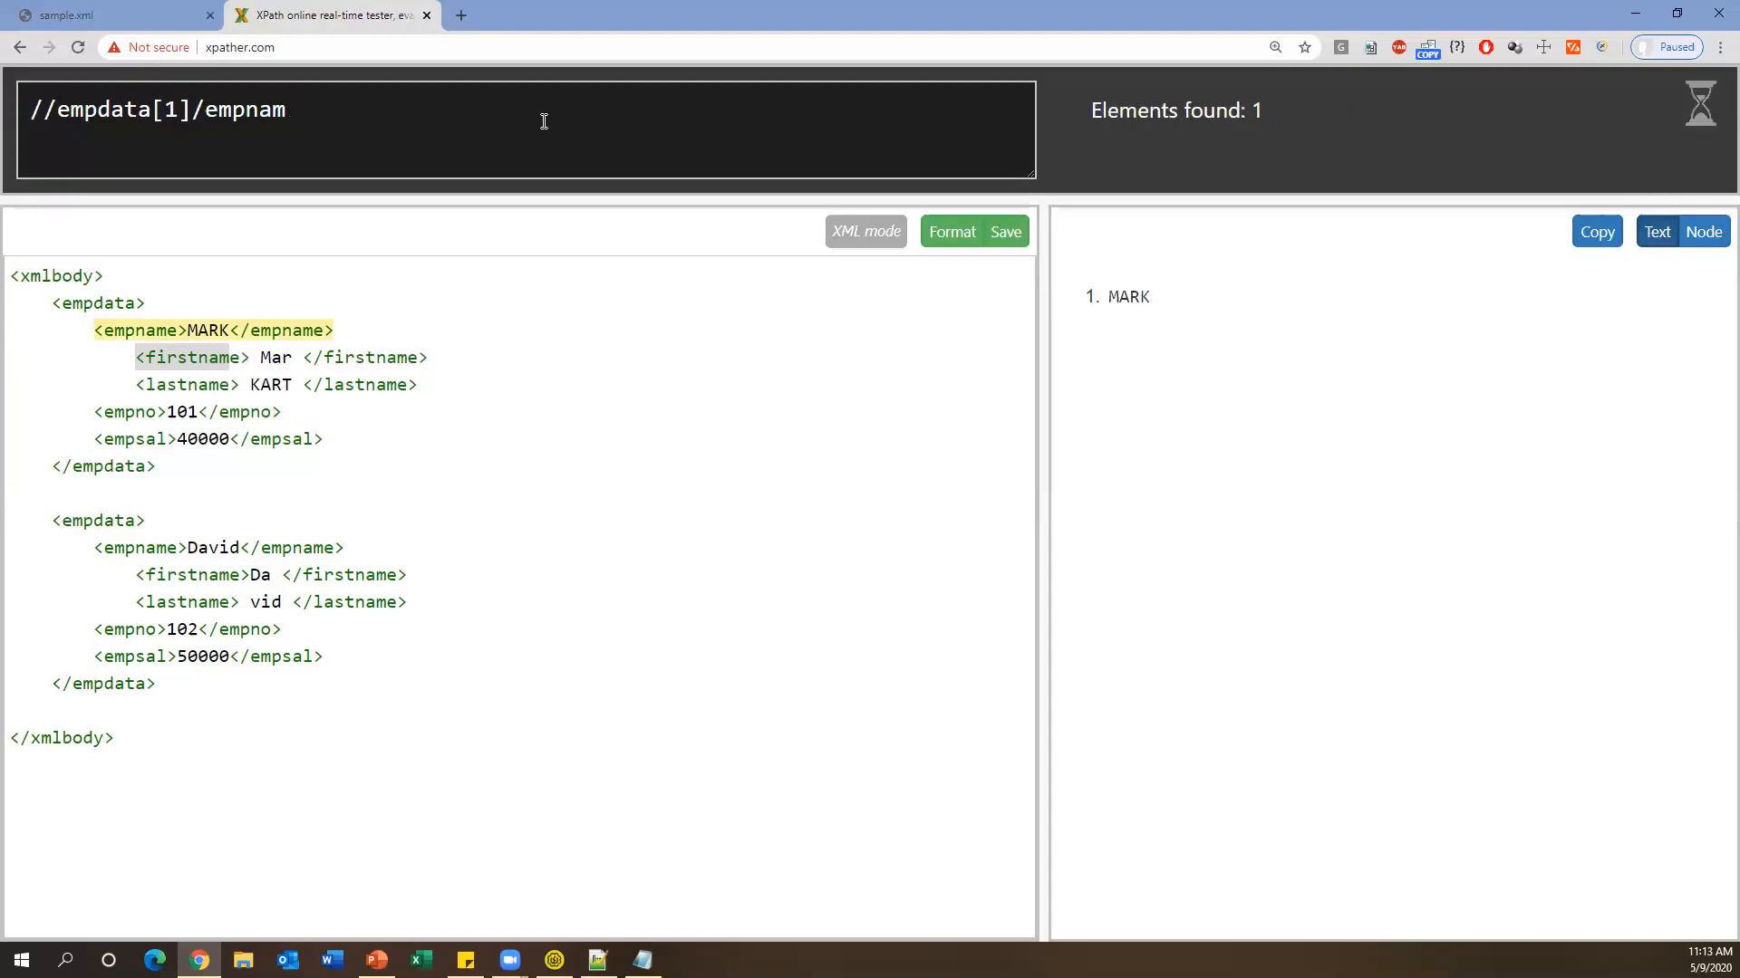
type("firstname")
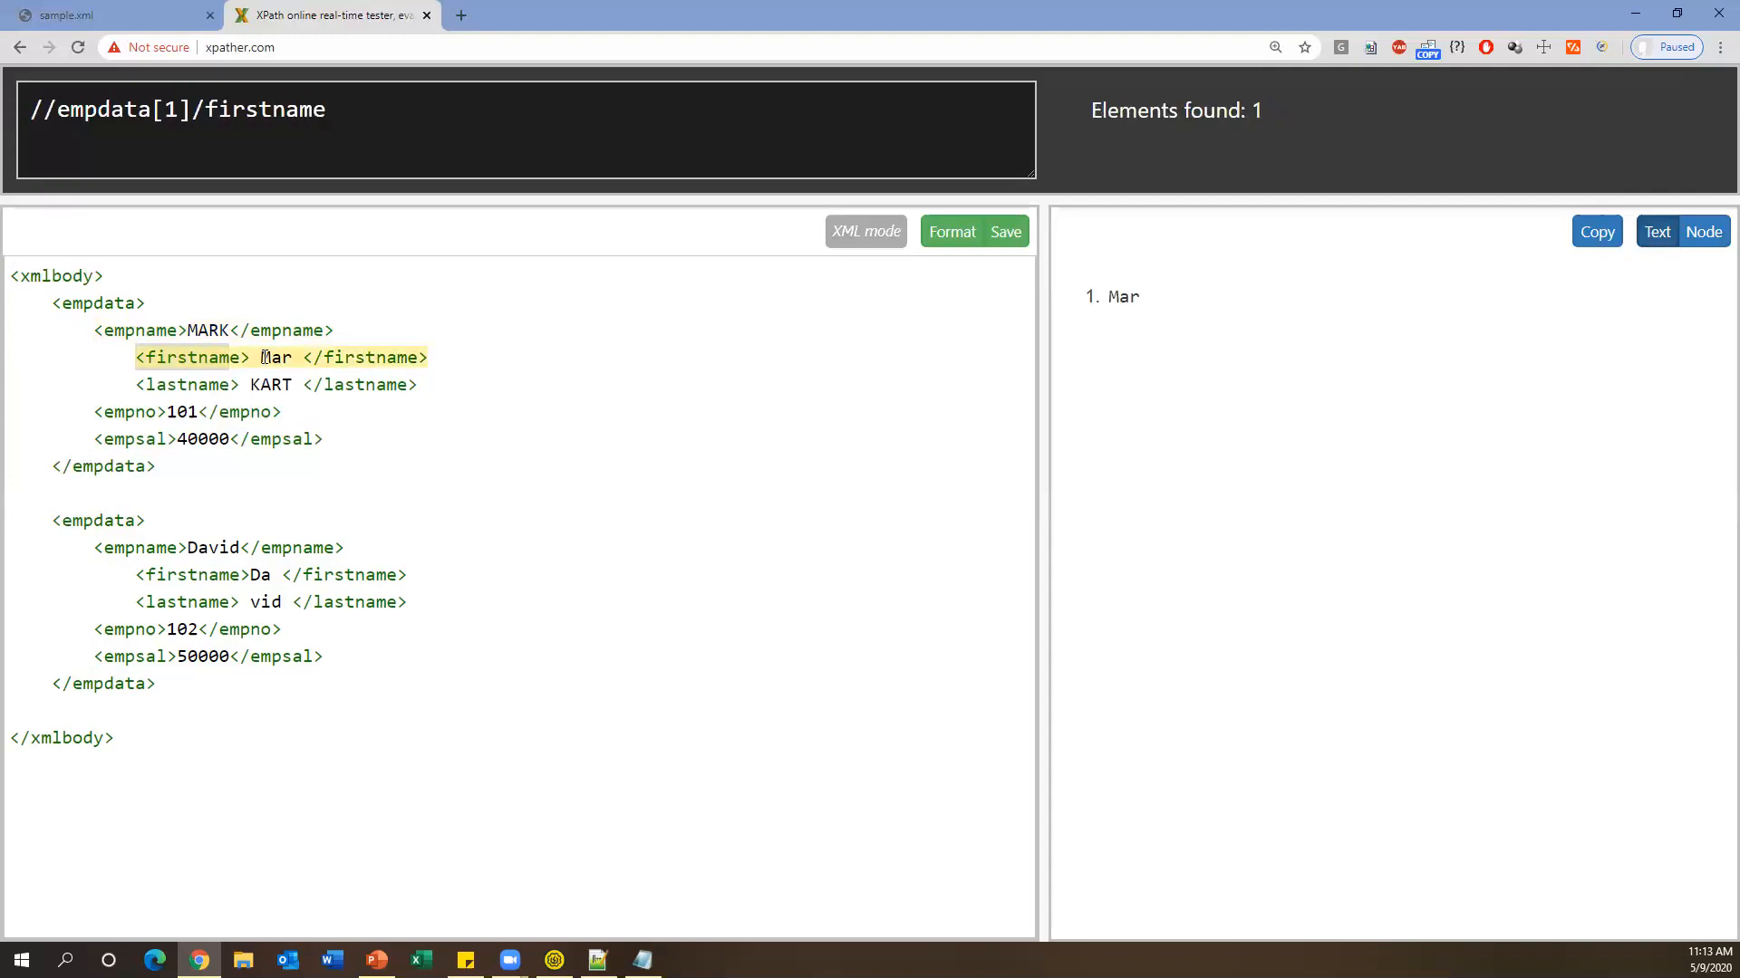
left_click_drag(145, 305, 214, 331)
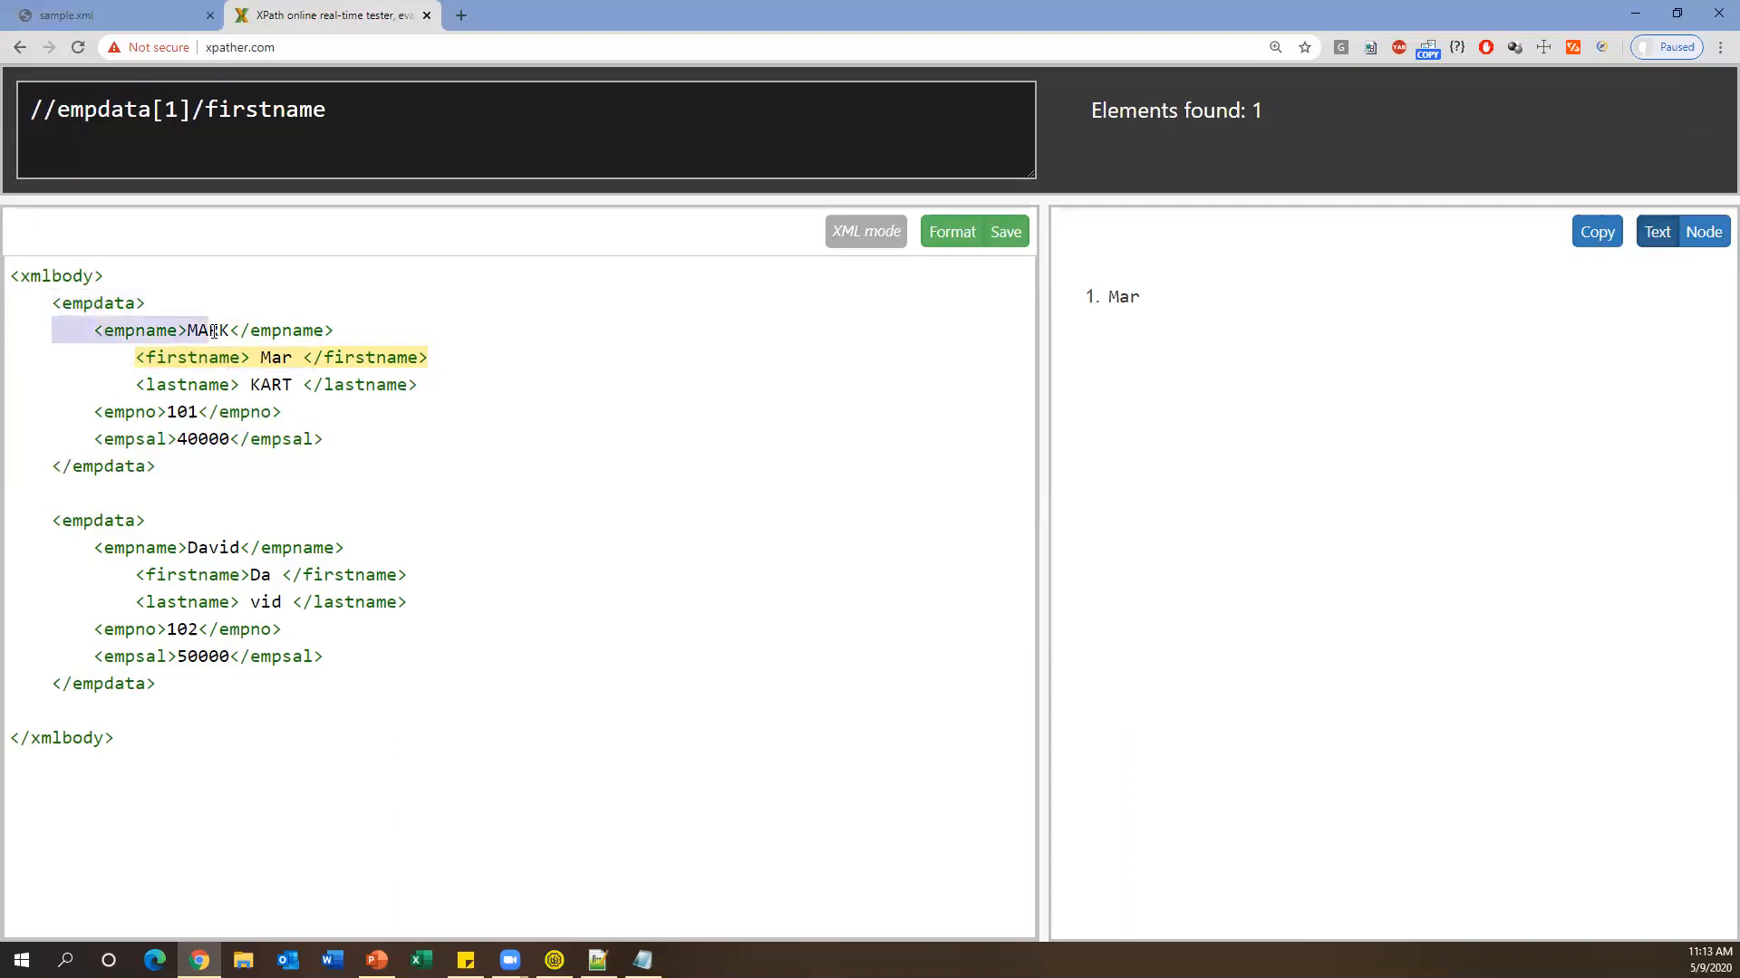
left_click_drag(193, 111, 30, 111)
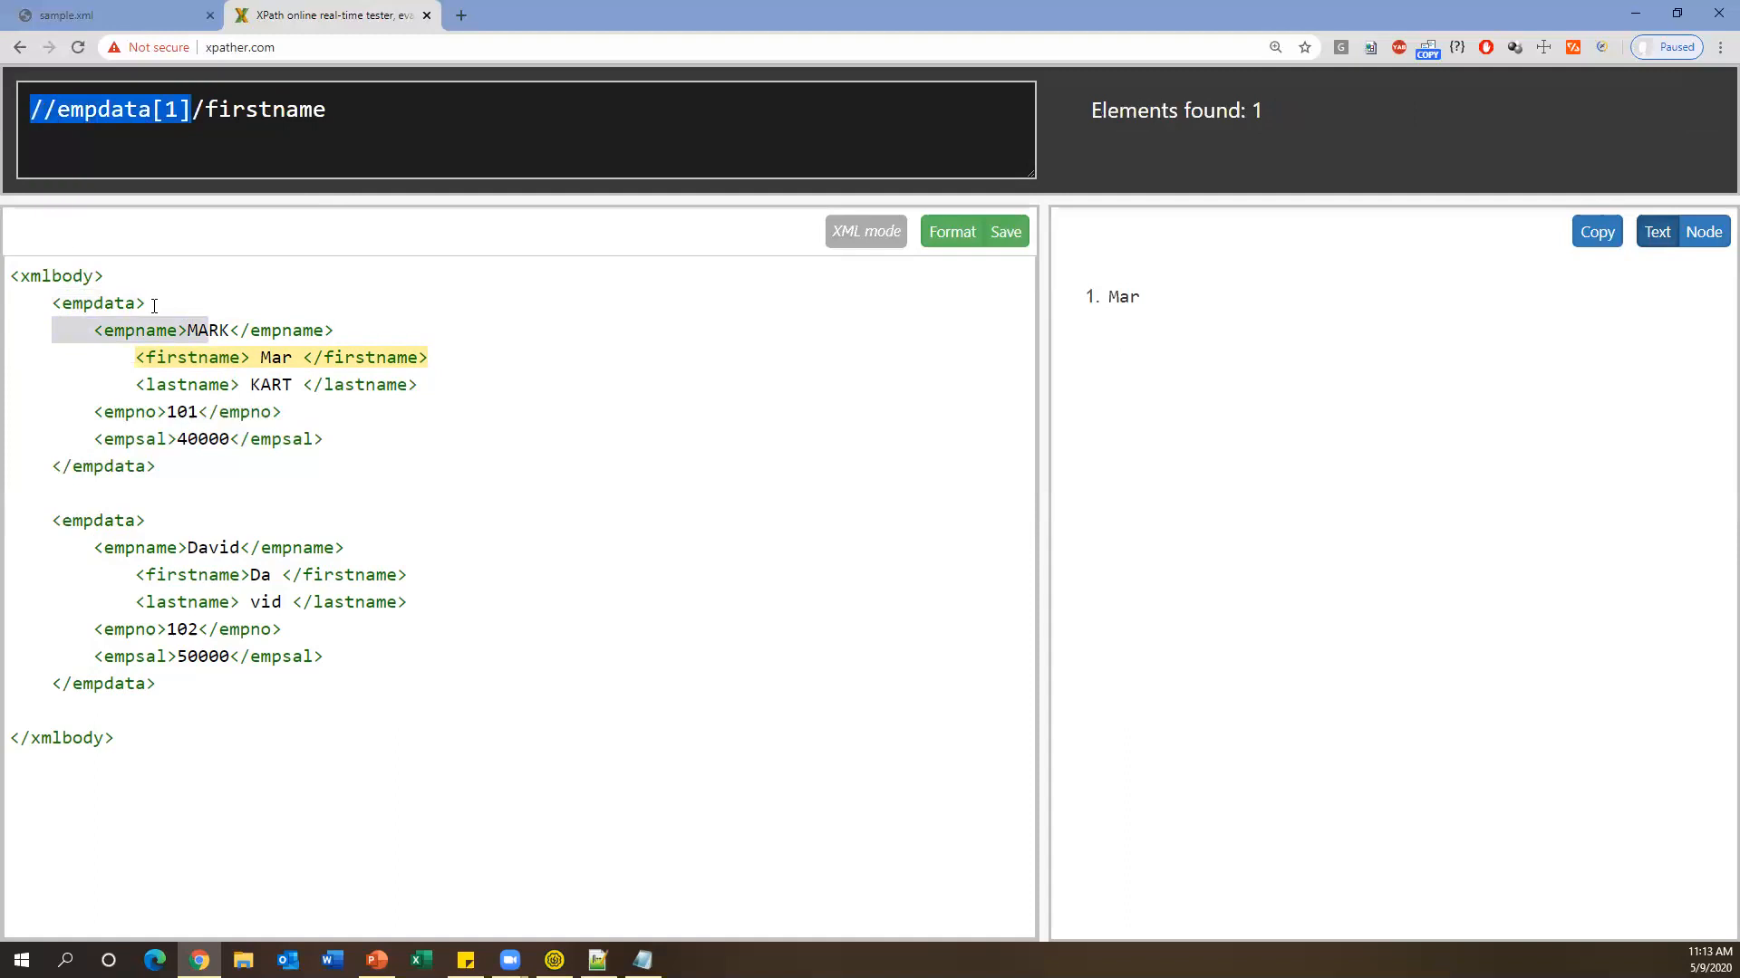
left_click_drag(154, 305, 45, 305)
Replace firstname with lastname in the XPath query to get //empdata[1]/lastname, and check the result.
left_click_drag(344, 109, 435, 112)
type("lastname")
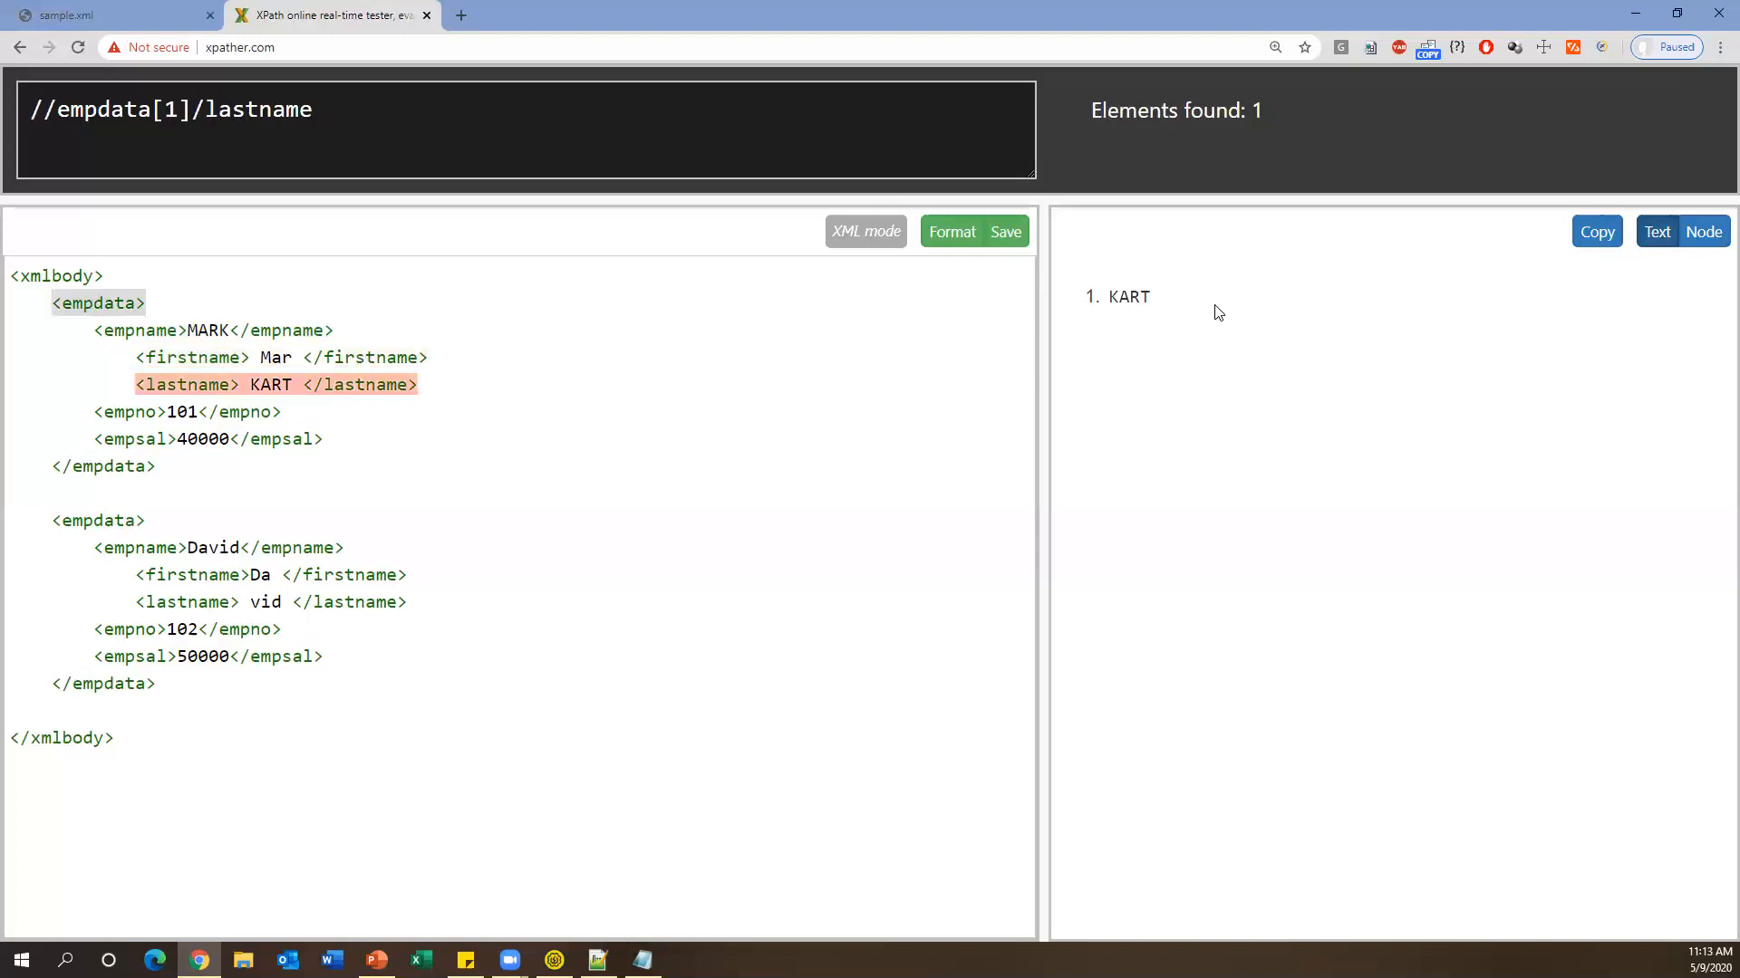
left_click_drag(1215, 311, 1070, 312)
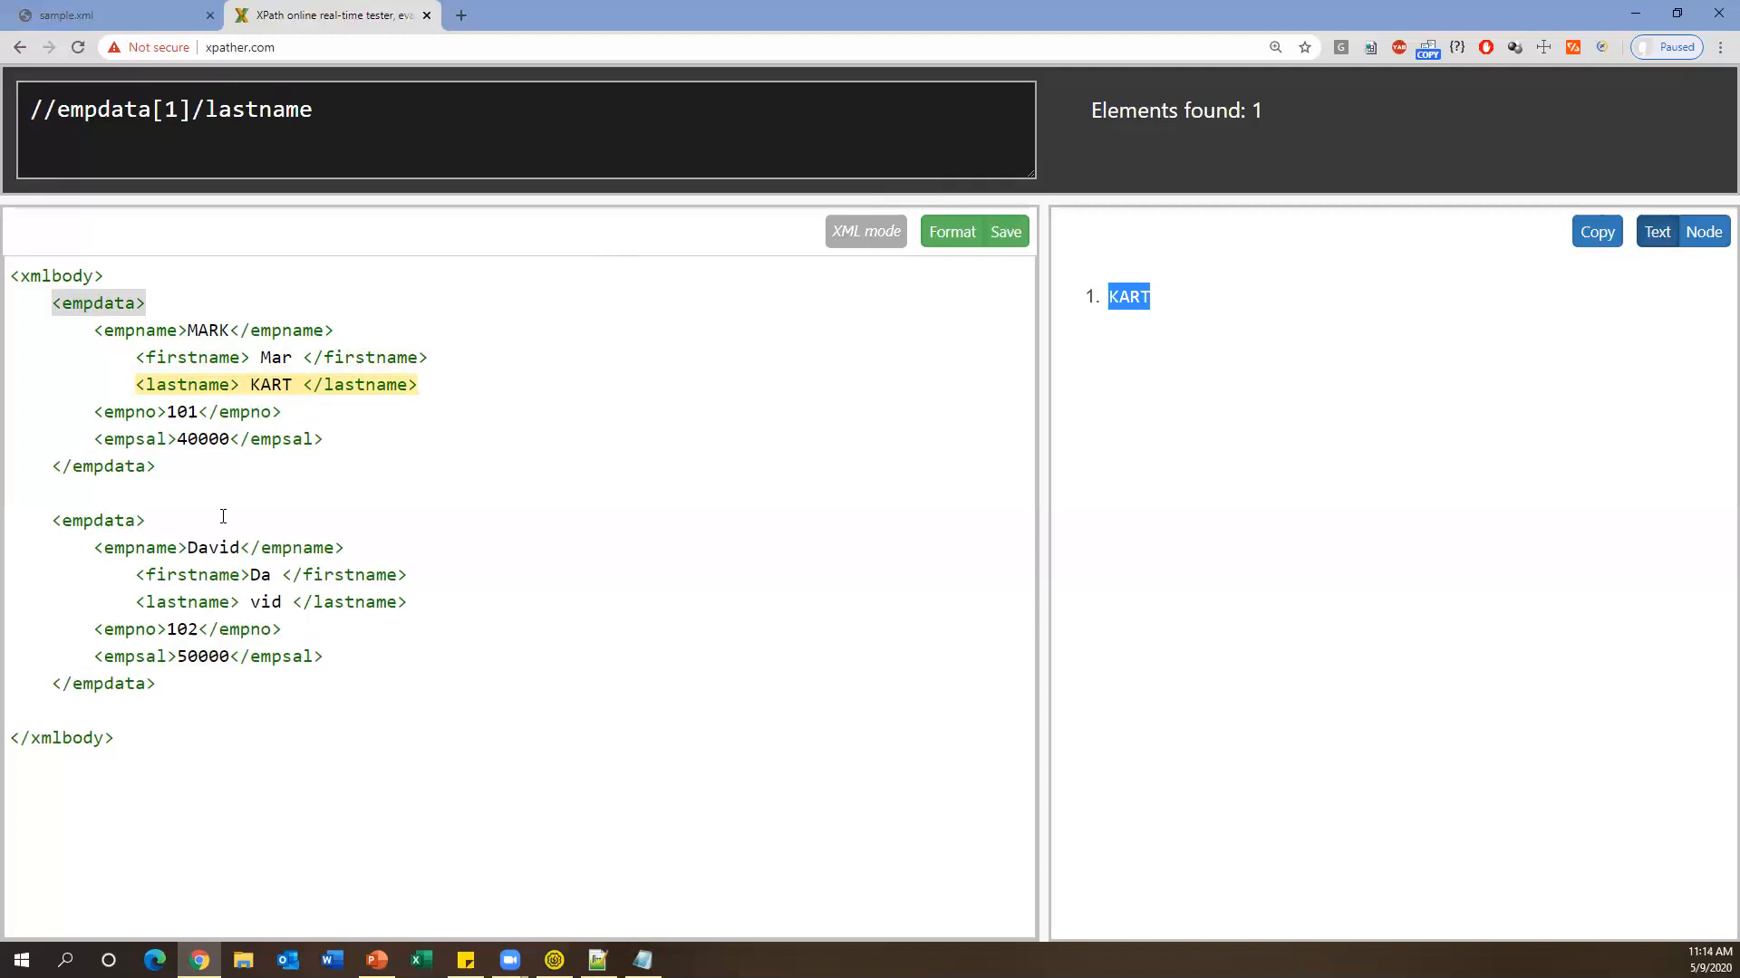
Locate the empsal line in the second empdata node and shorten the XPath query to //empdata.
left_click_drag(96, 661, 348, 656)
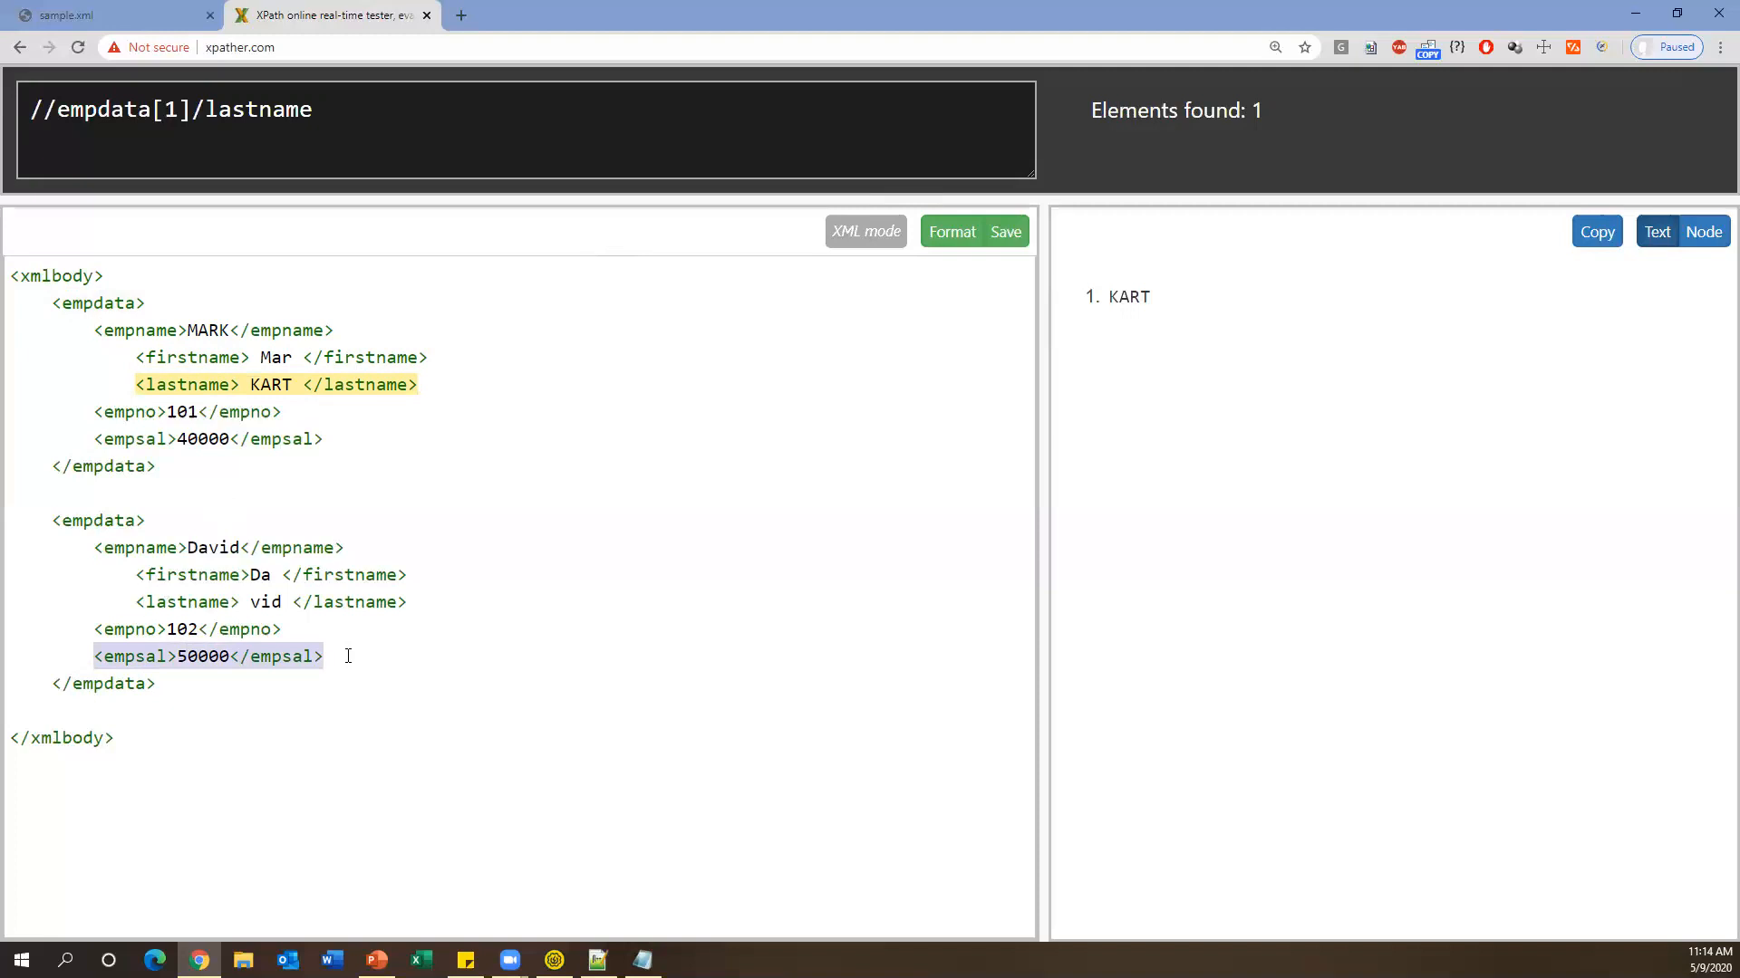
left_click_drag(92, 548, 390, 663)
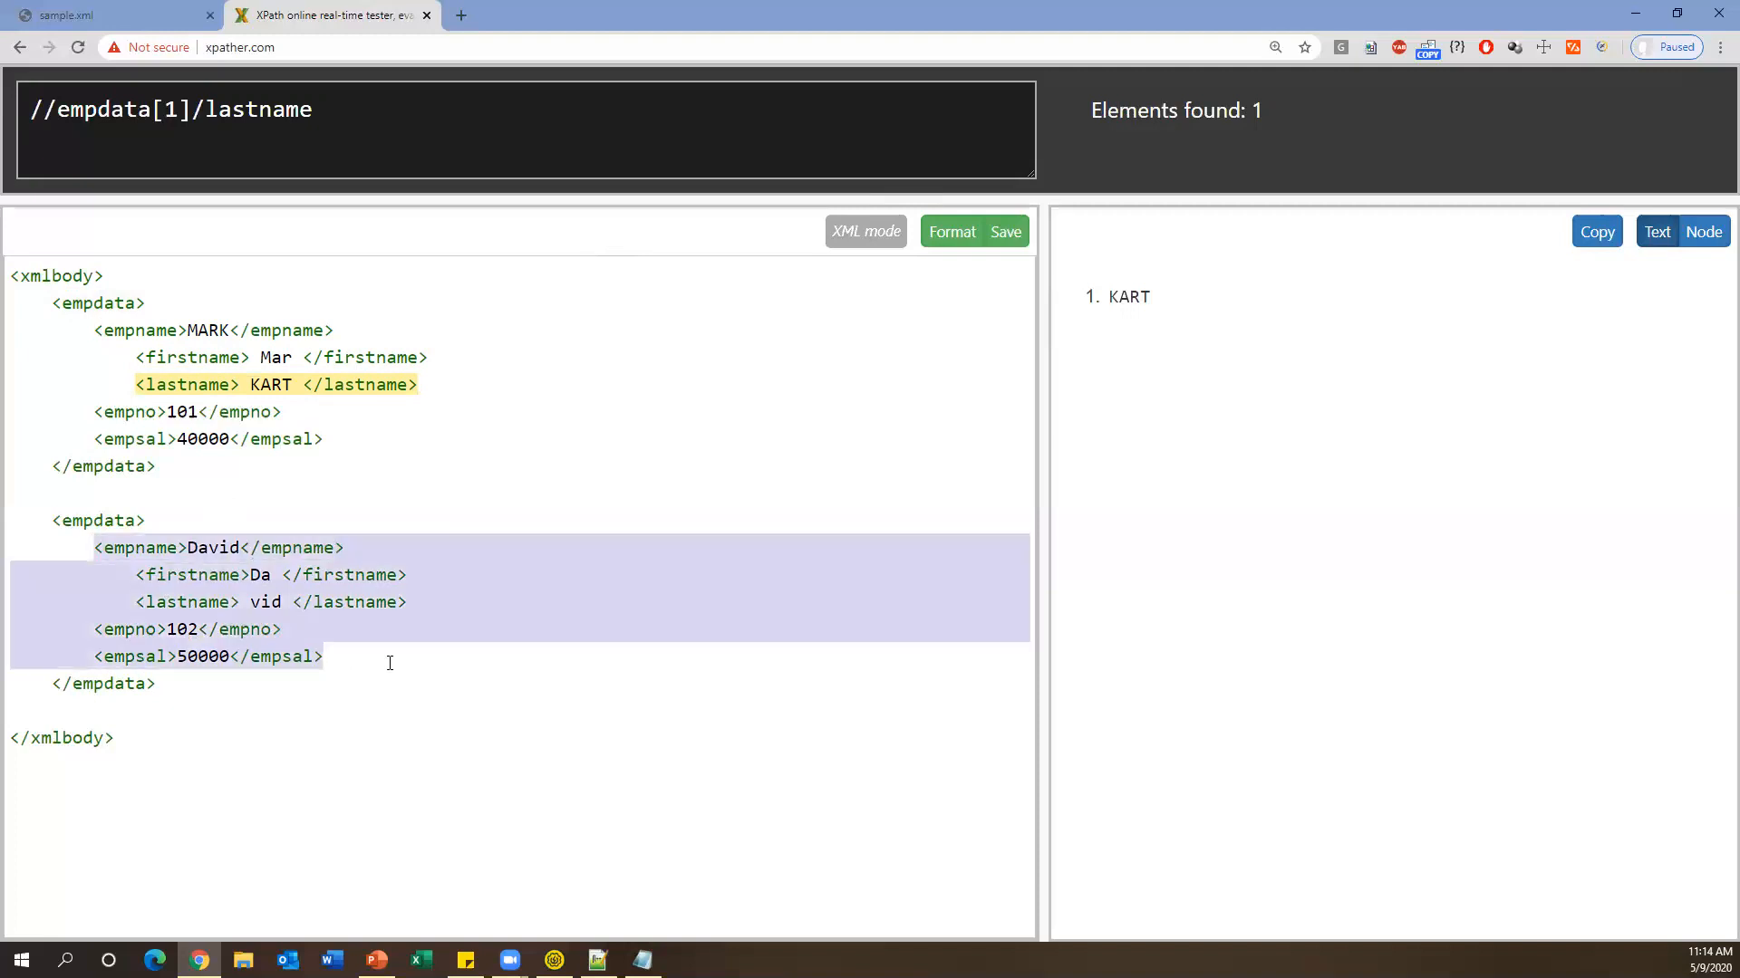
left_click(337, 679)
left_click_drag(94, 656, 323, 656)
left_click(350, 107)
key("BackSpace")
key("BackSpace")
key("BackSpace")
key("BackSpace")
key("BackSpace")
key("BackSpace")
key("BackSpace")
key("BackSpace")
key("BackSpace")
key("BackSpace")
key("BackSpace")
key("BackSpace")
key("BackSpace")
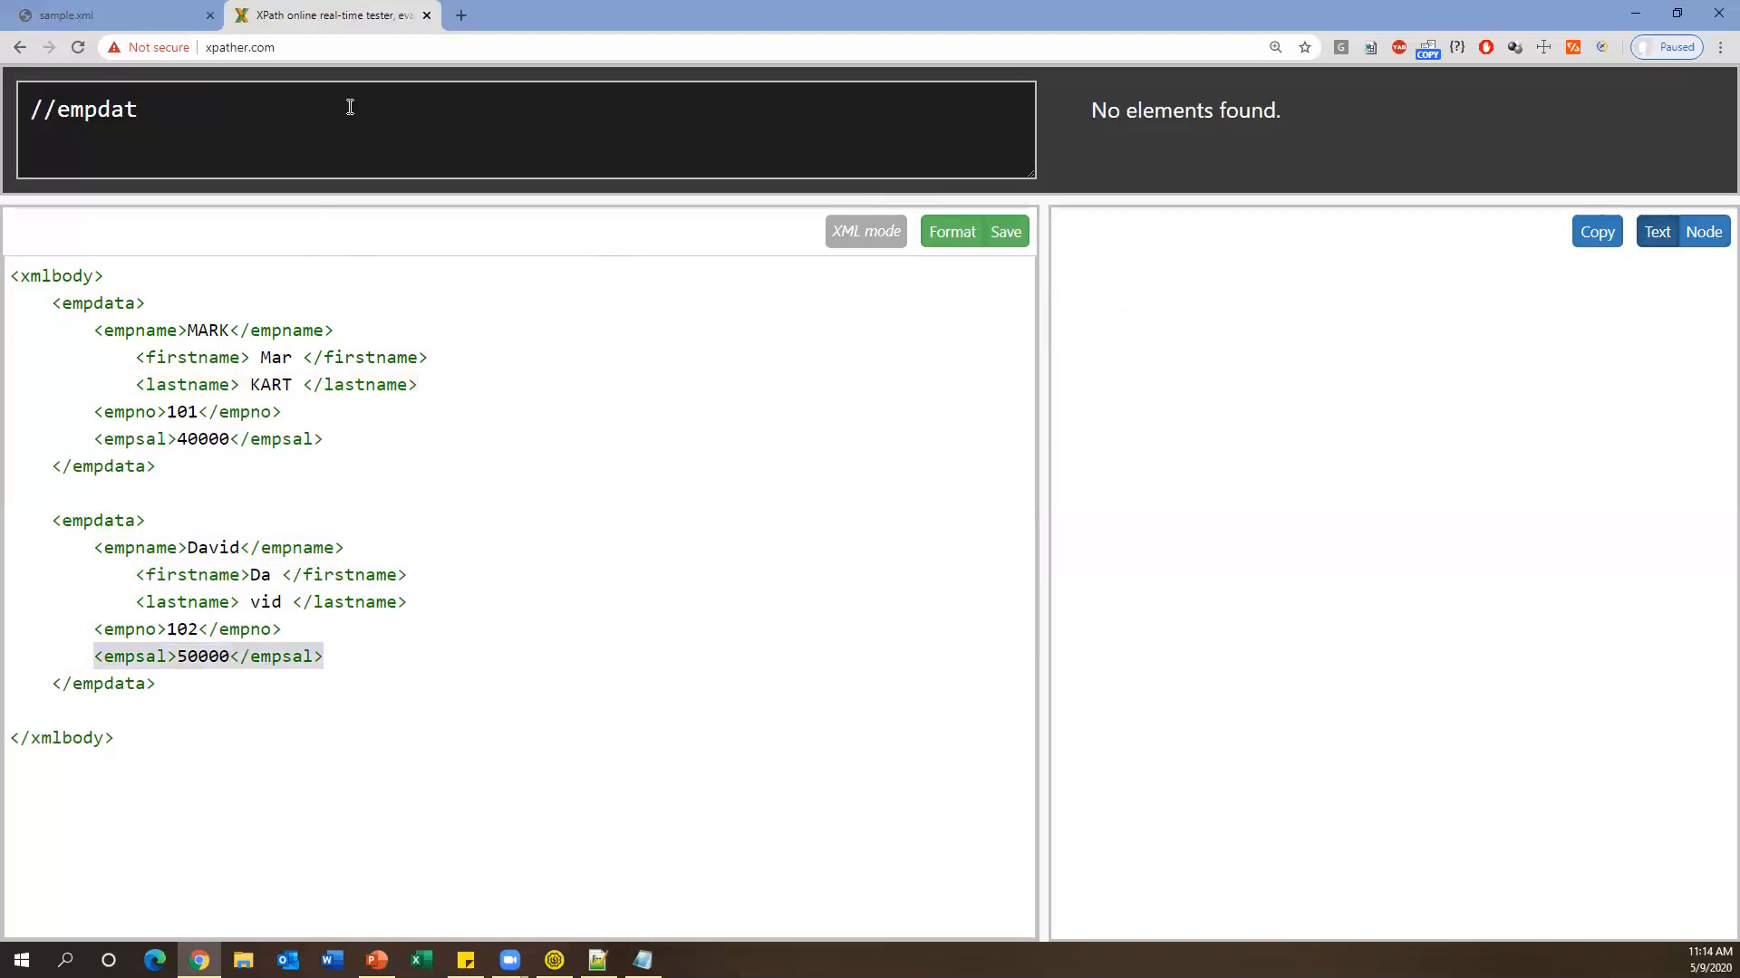
type("a")
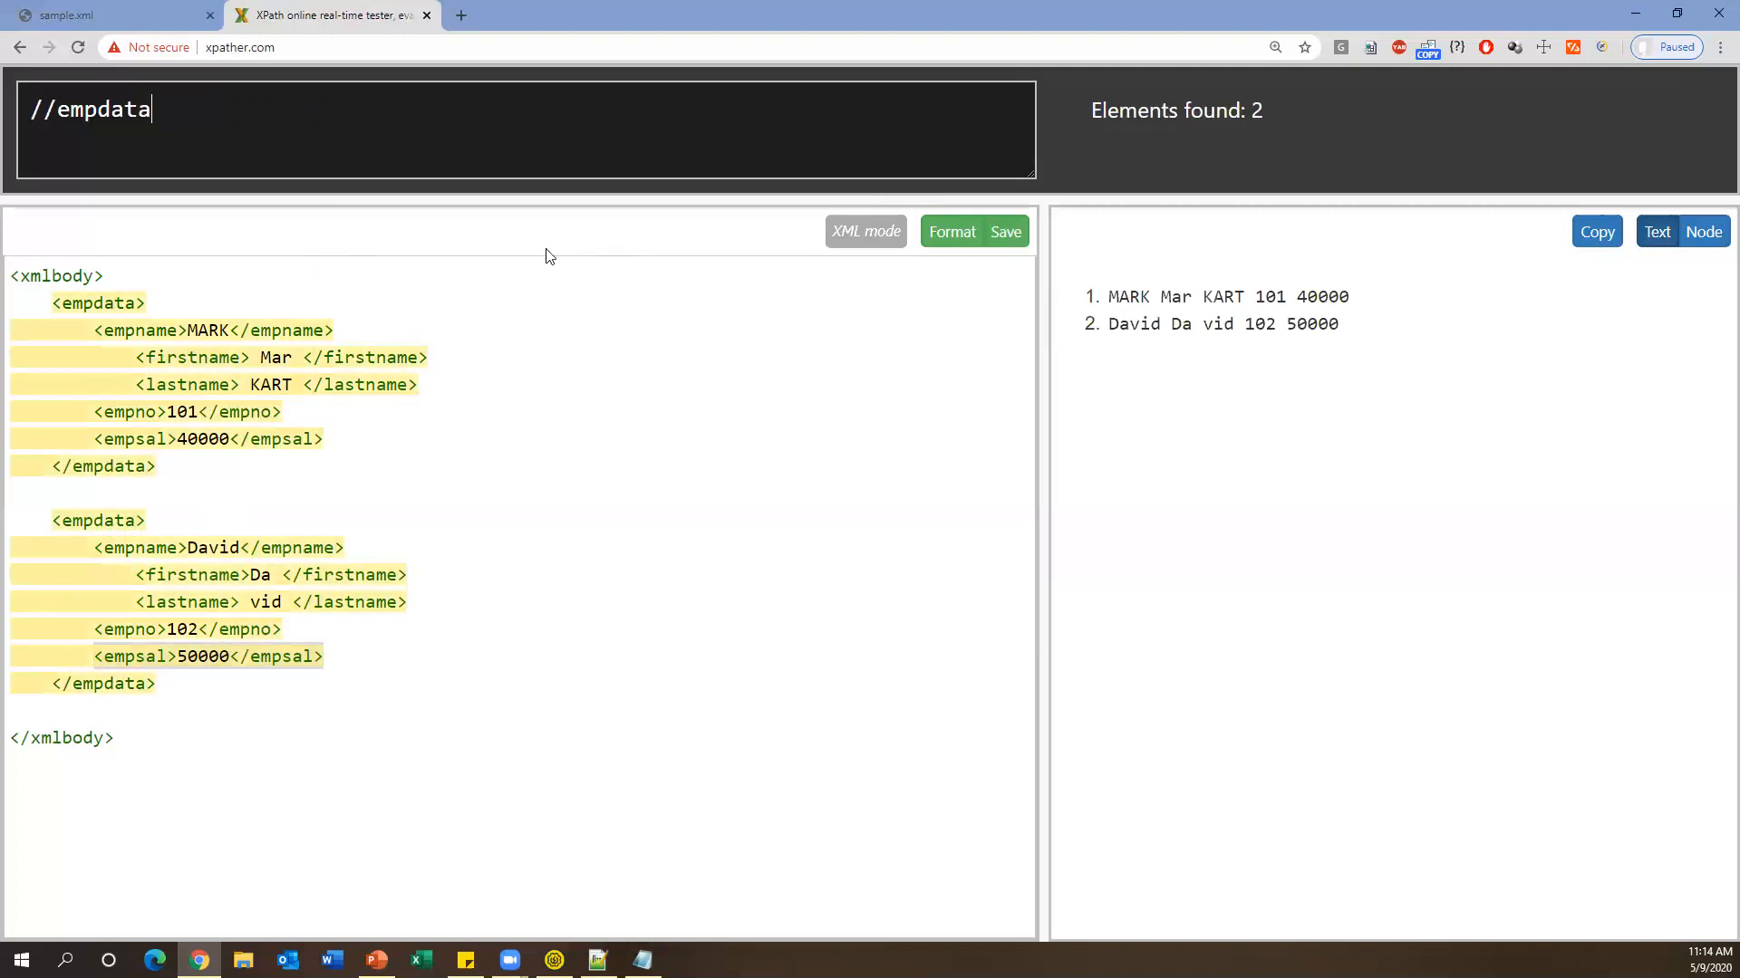
Review the results for all empdata nodes and narrow the XPath query to //empdata[2].
left_click_drag(1378, 342, 1069, 284)
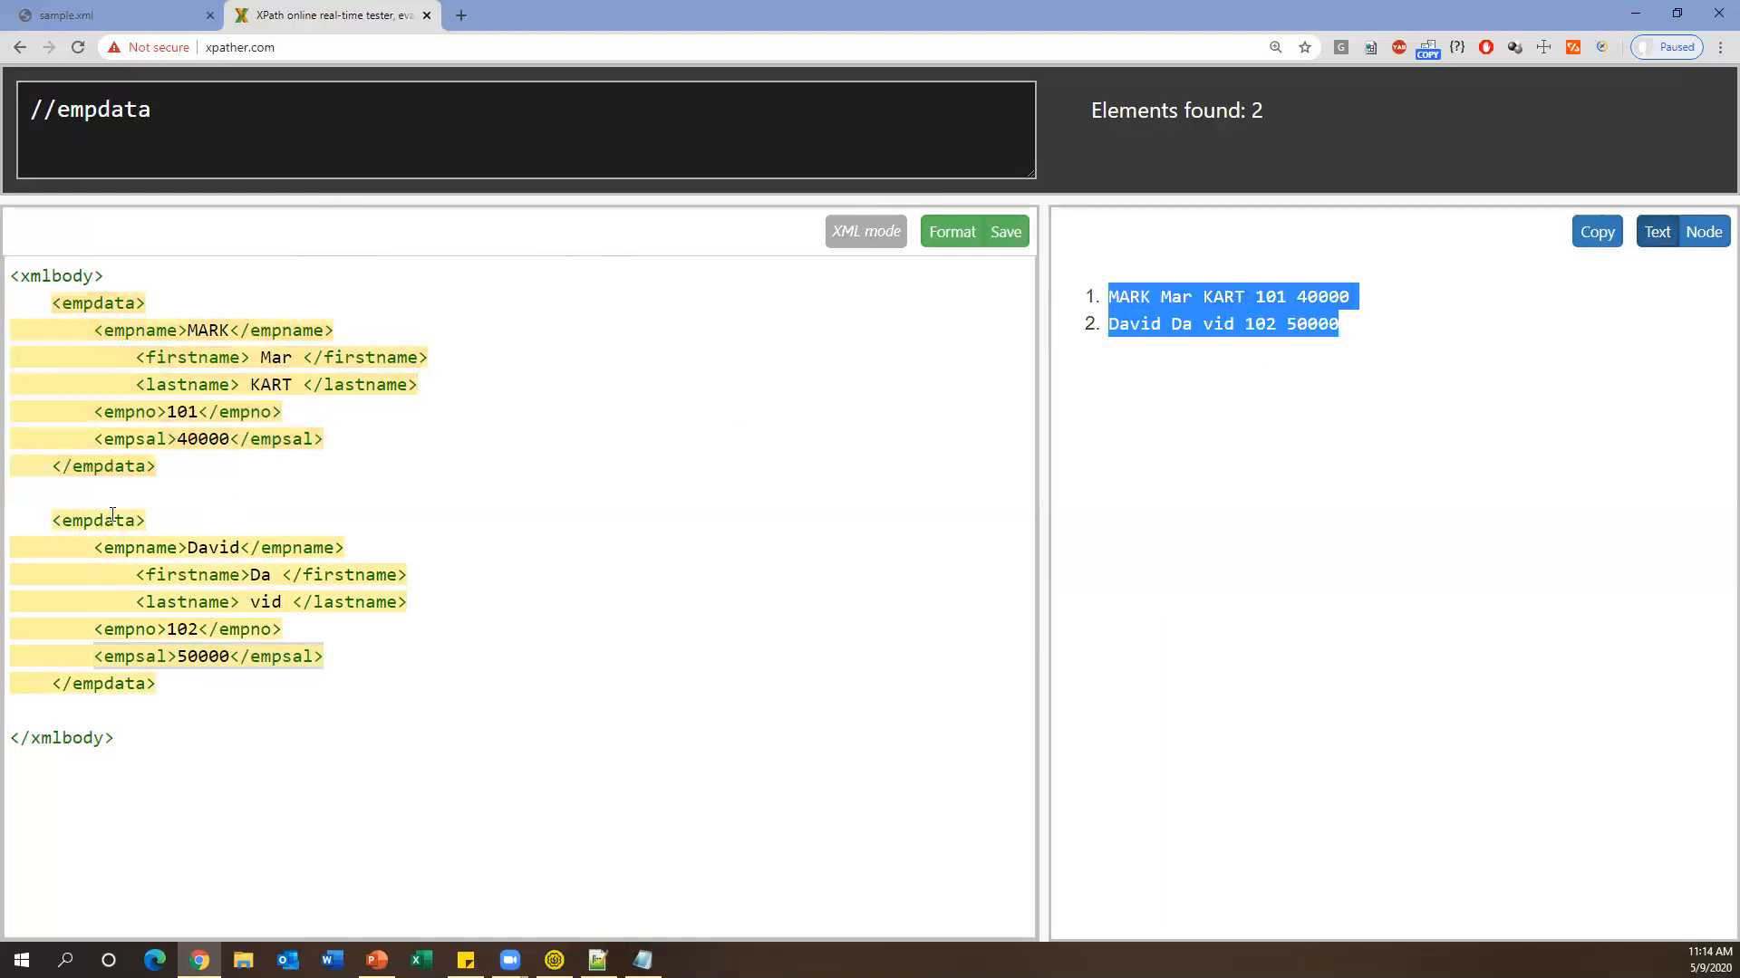
left_click(171, 110)
type("[2]")
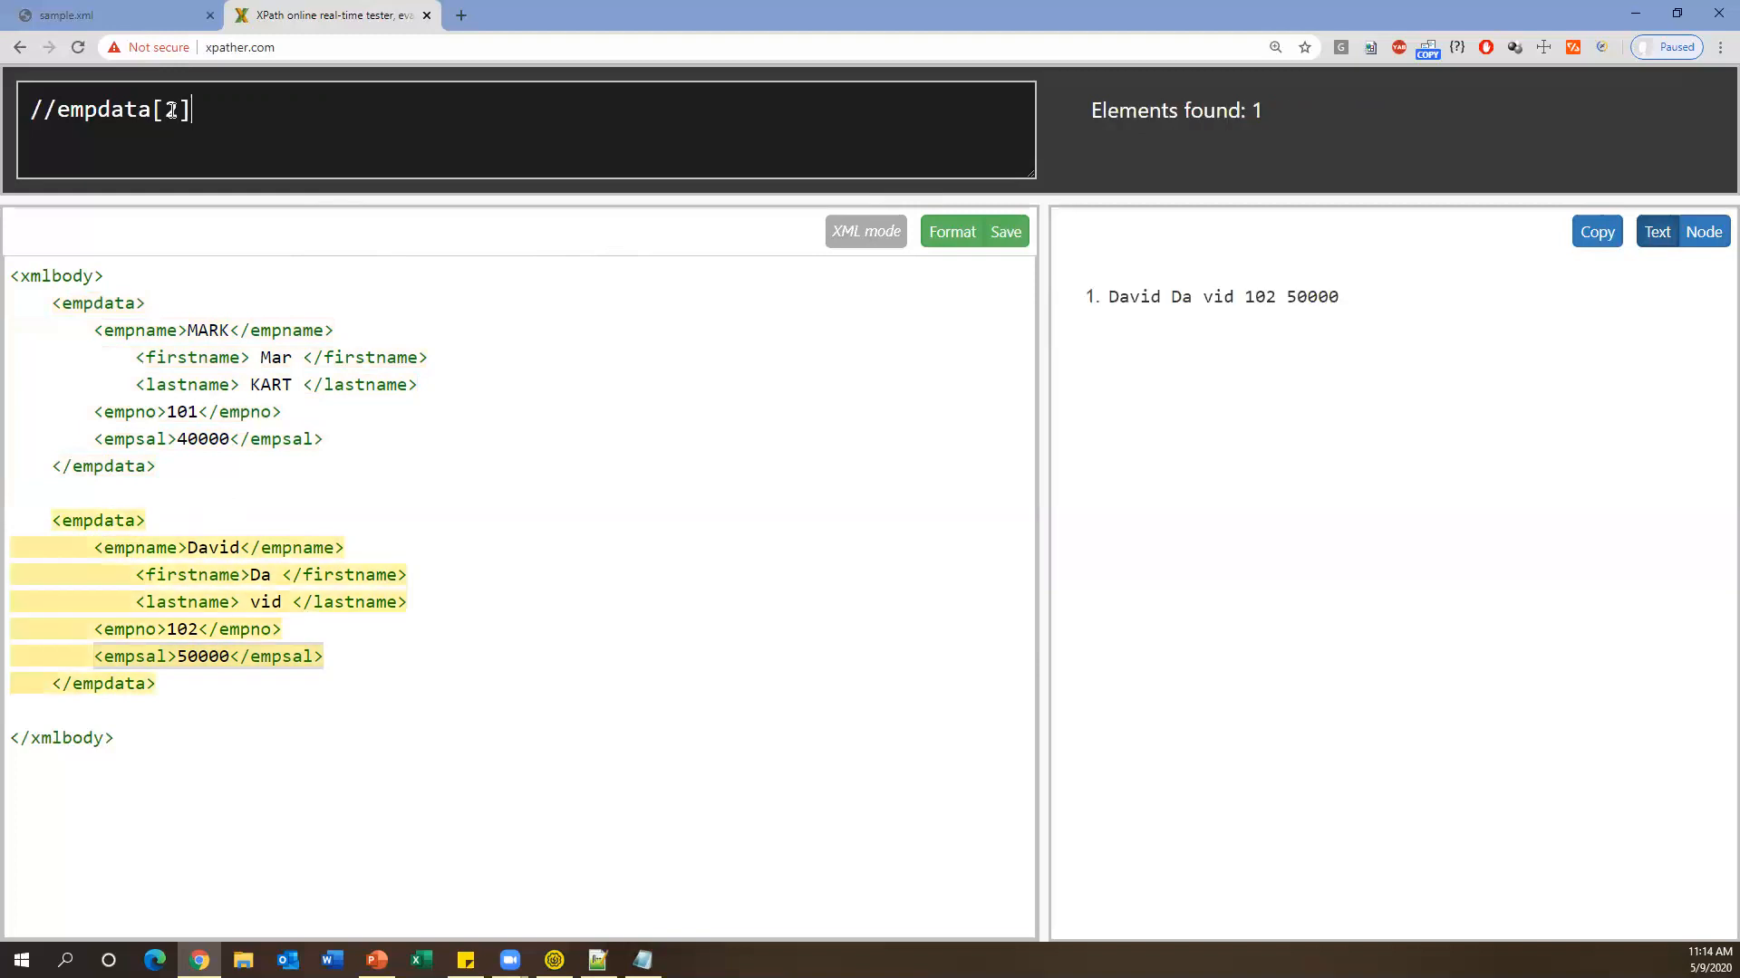
Review the second empdata result, extend the XPath query to //empdata[2]/empsal, and check the returned salary.
left_click_drag(1350, 298, 1111, 298)
left_click_drag(94, 661, 278, 662)
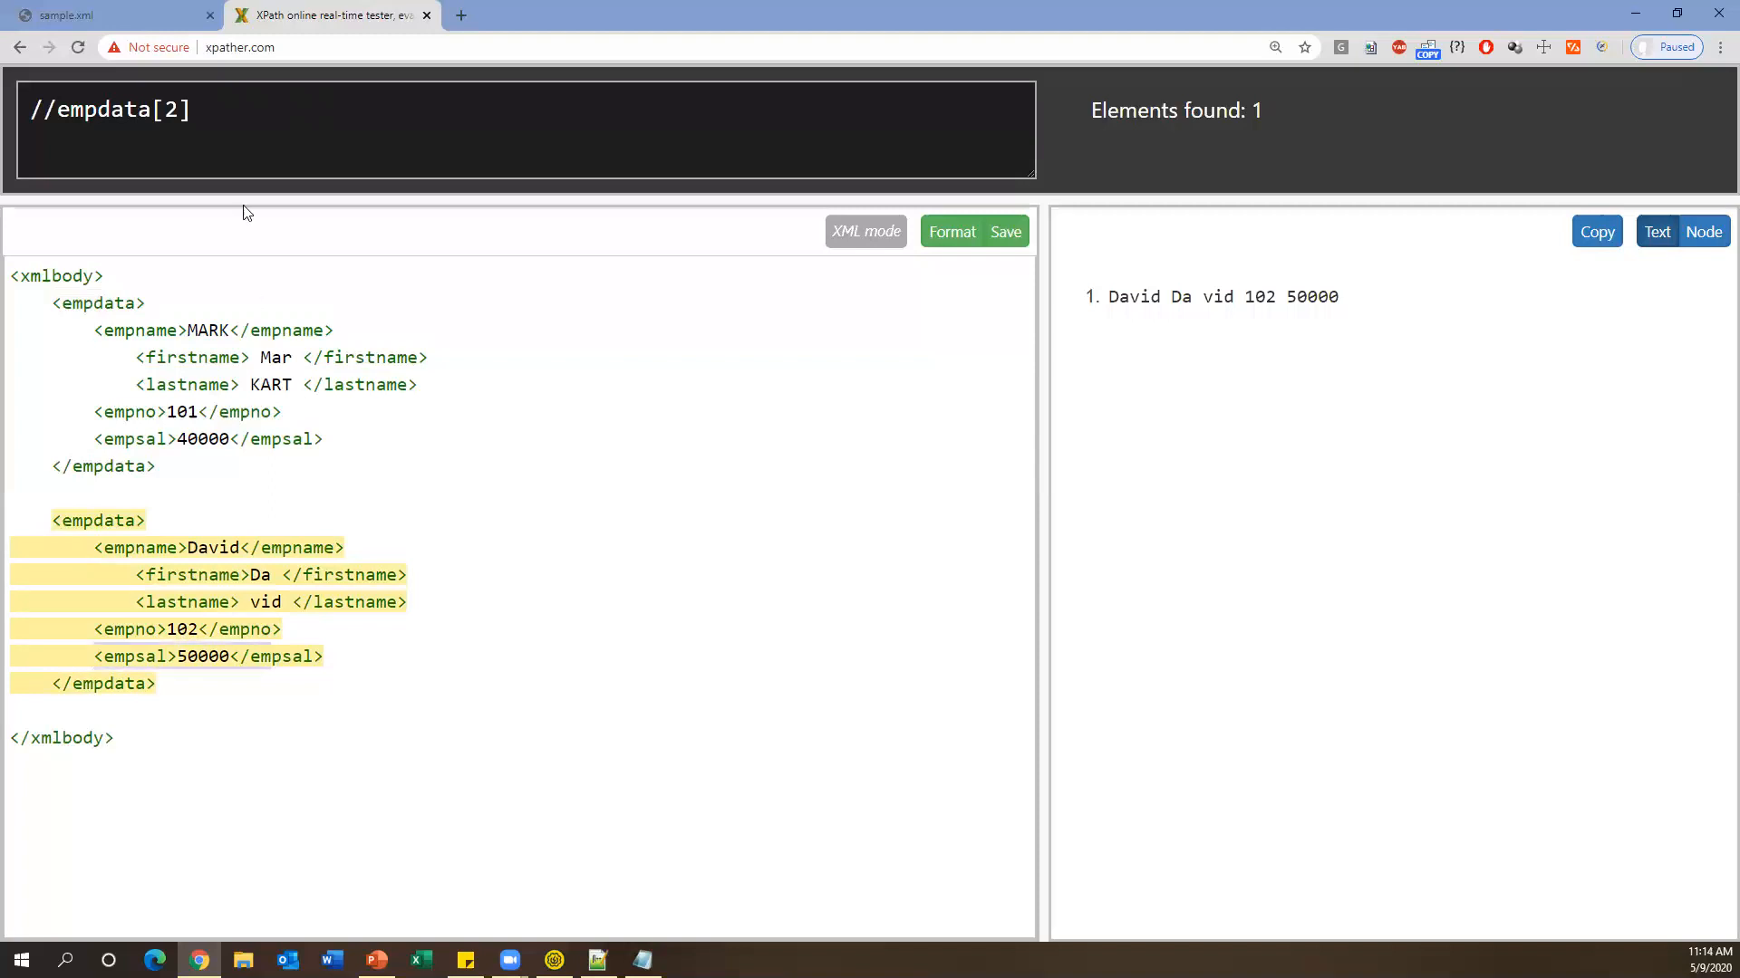
left_click(253, 109)
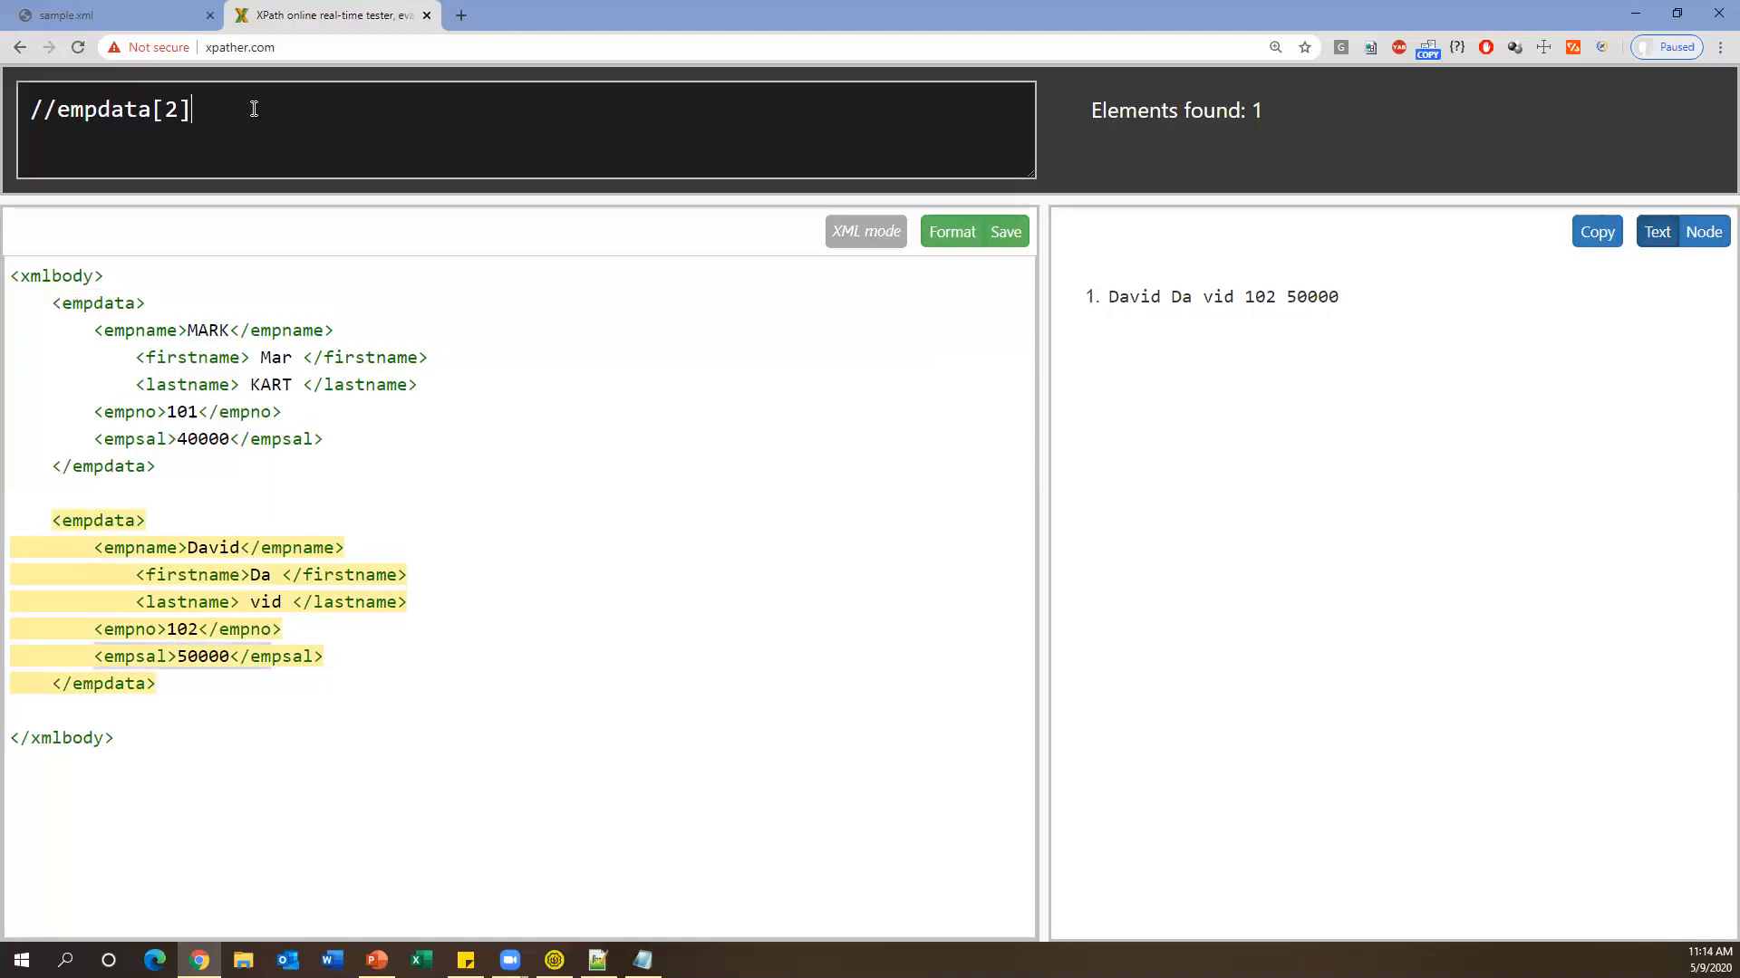
type("/empsal")
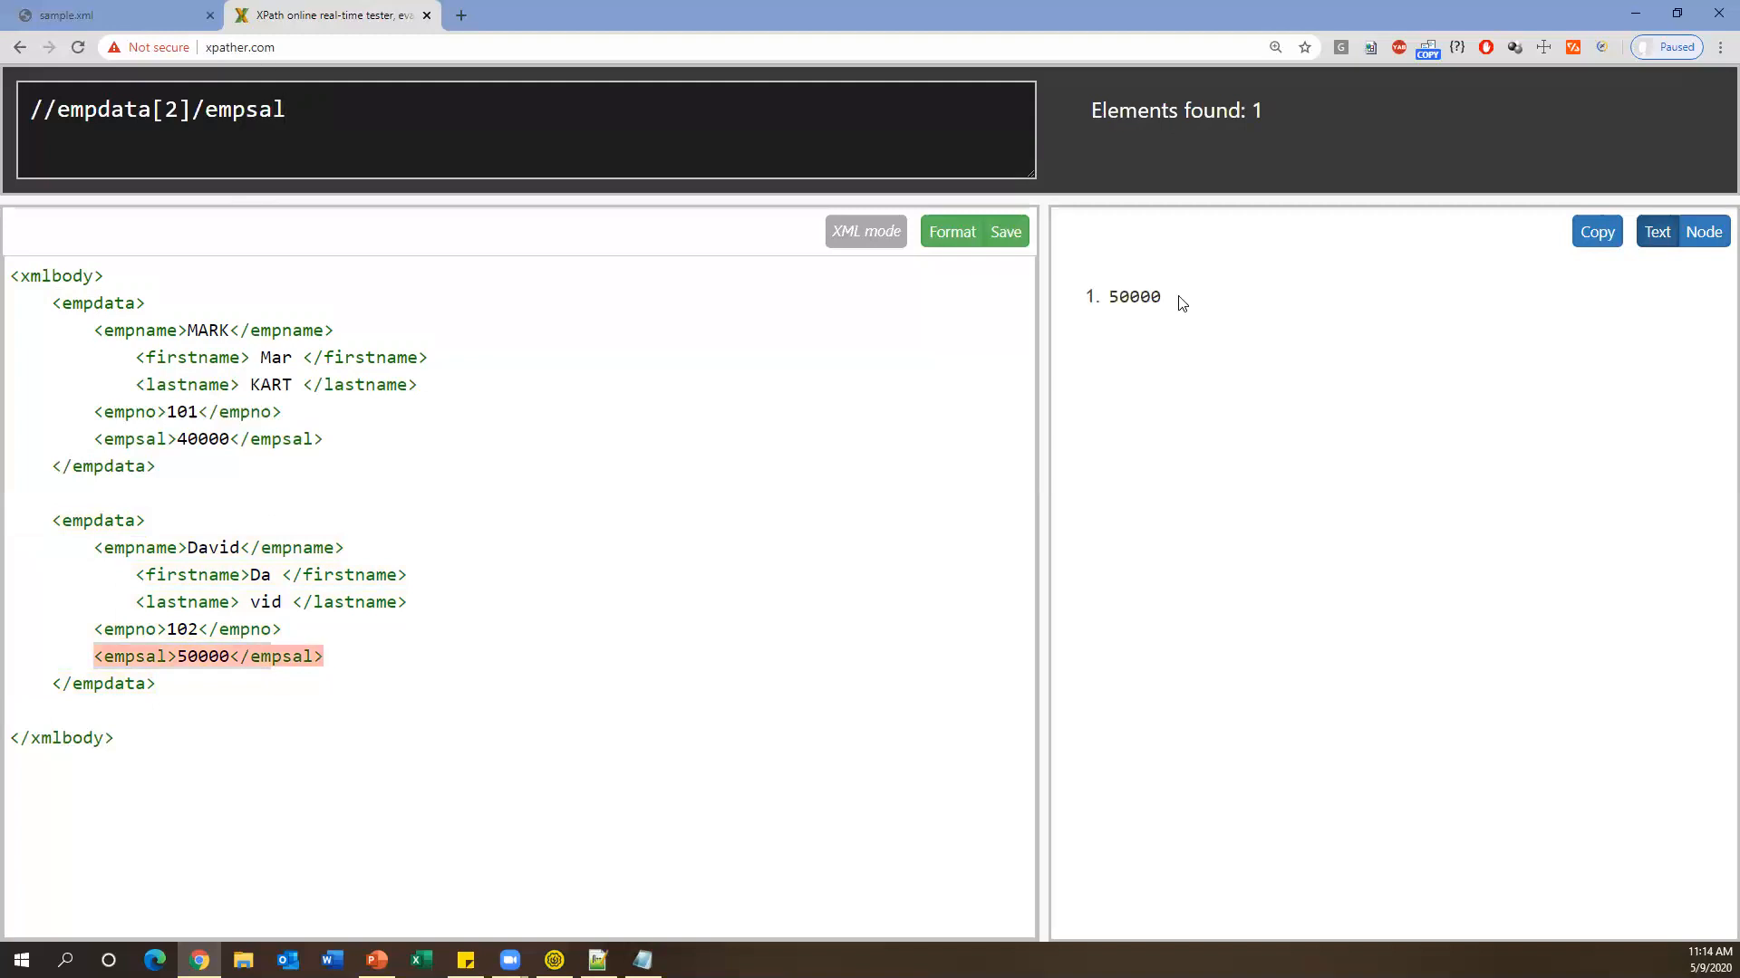
double_click(1117, 301)
Replace the XPath query with //empdata[2]/empno[1] in the online tester.
left_click_drag(377, 112, 20, 115)
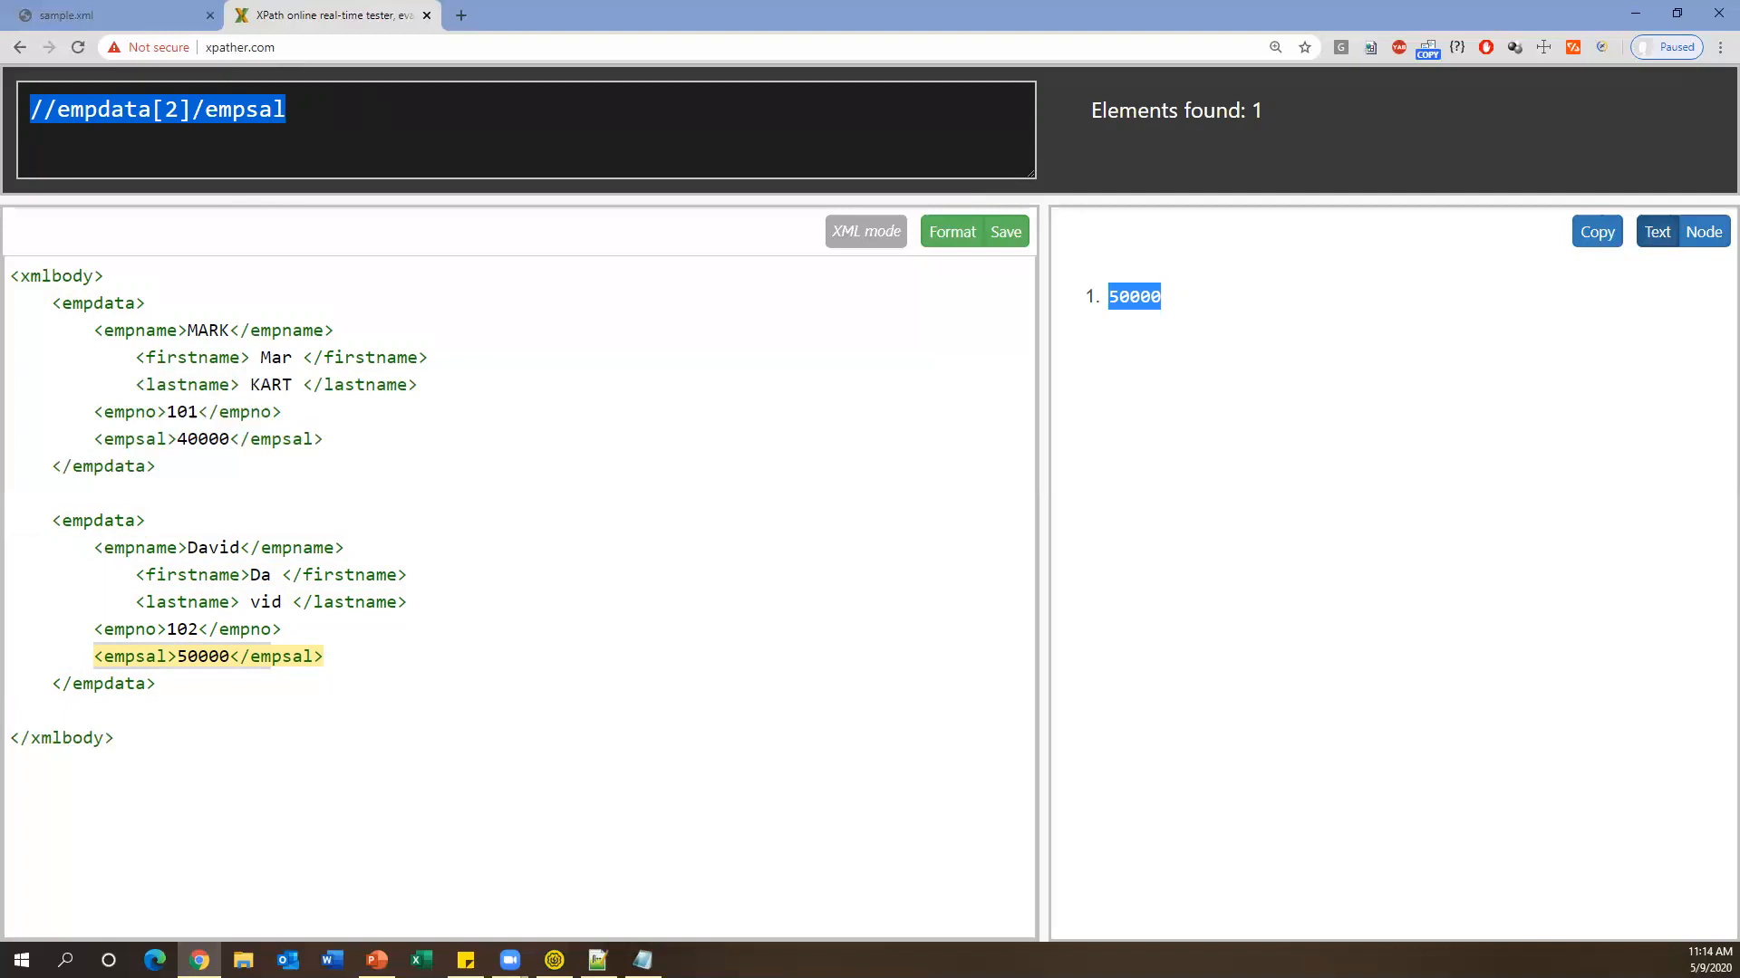
key("alt+Tab")
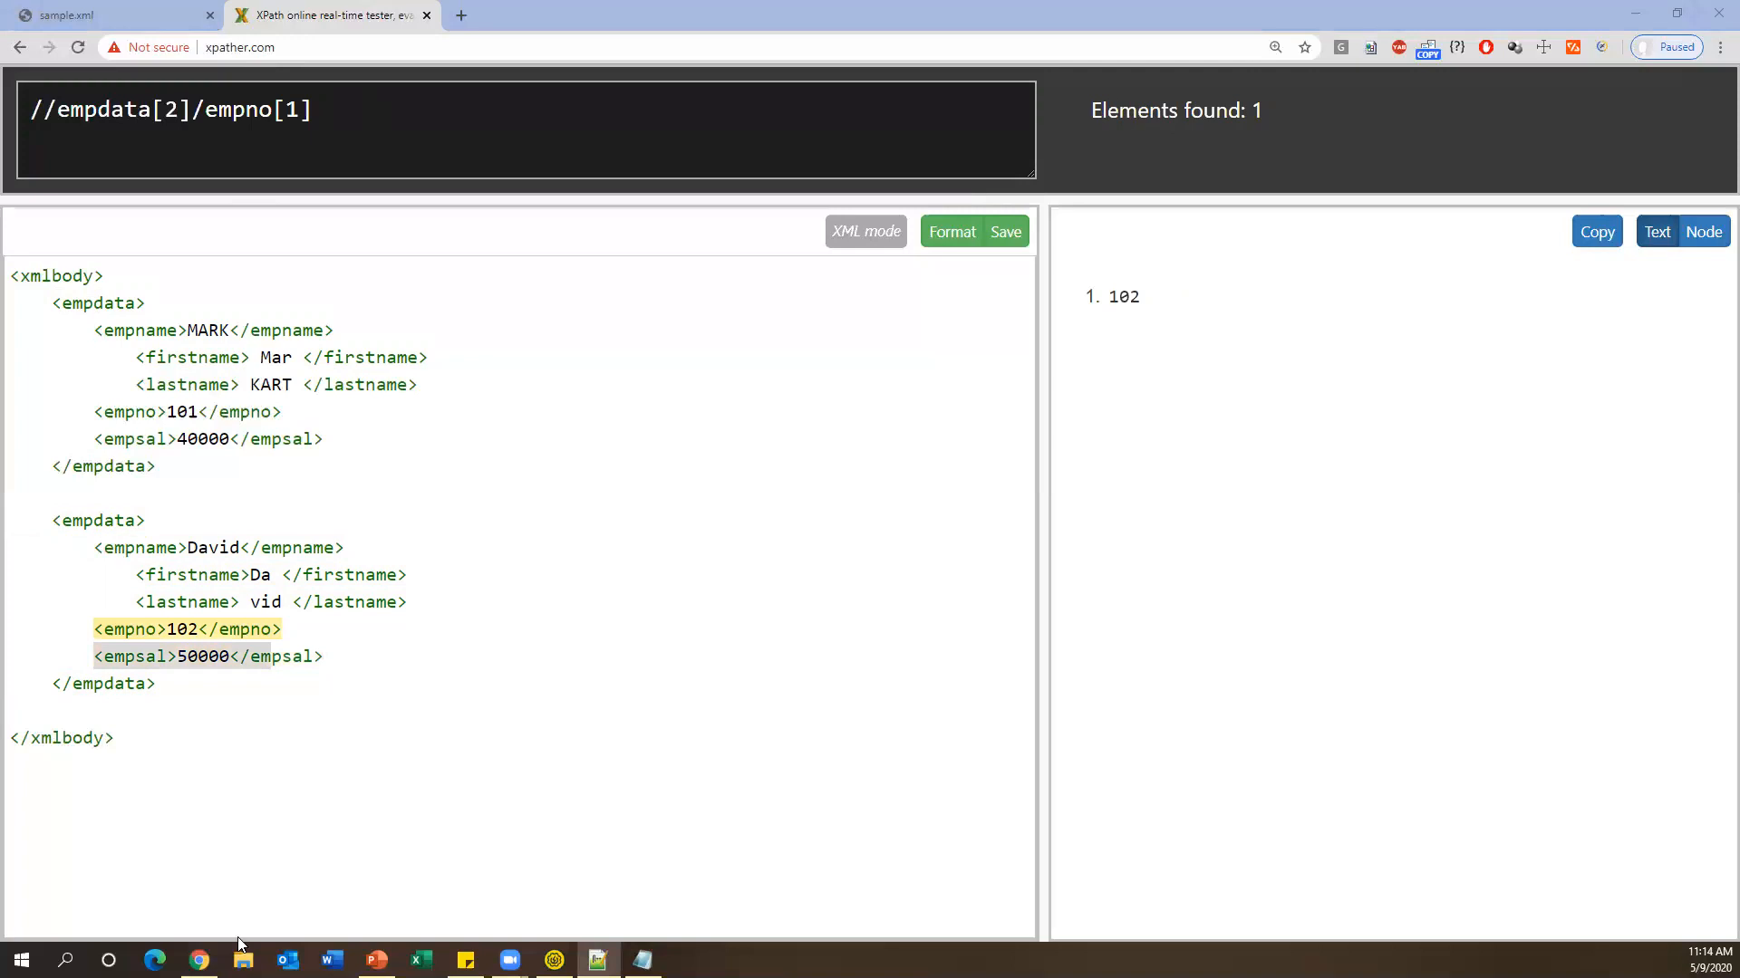
mouse_move(199, 960)
left_click(237, 906)
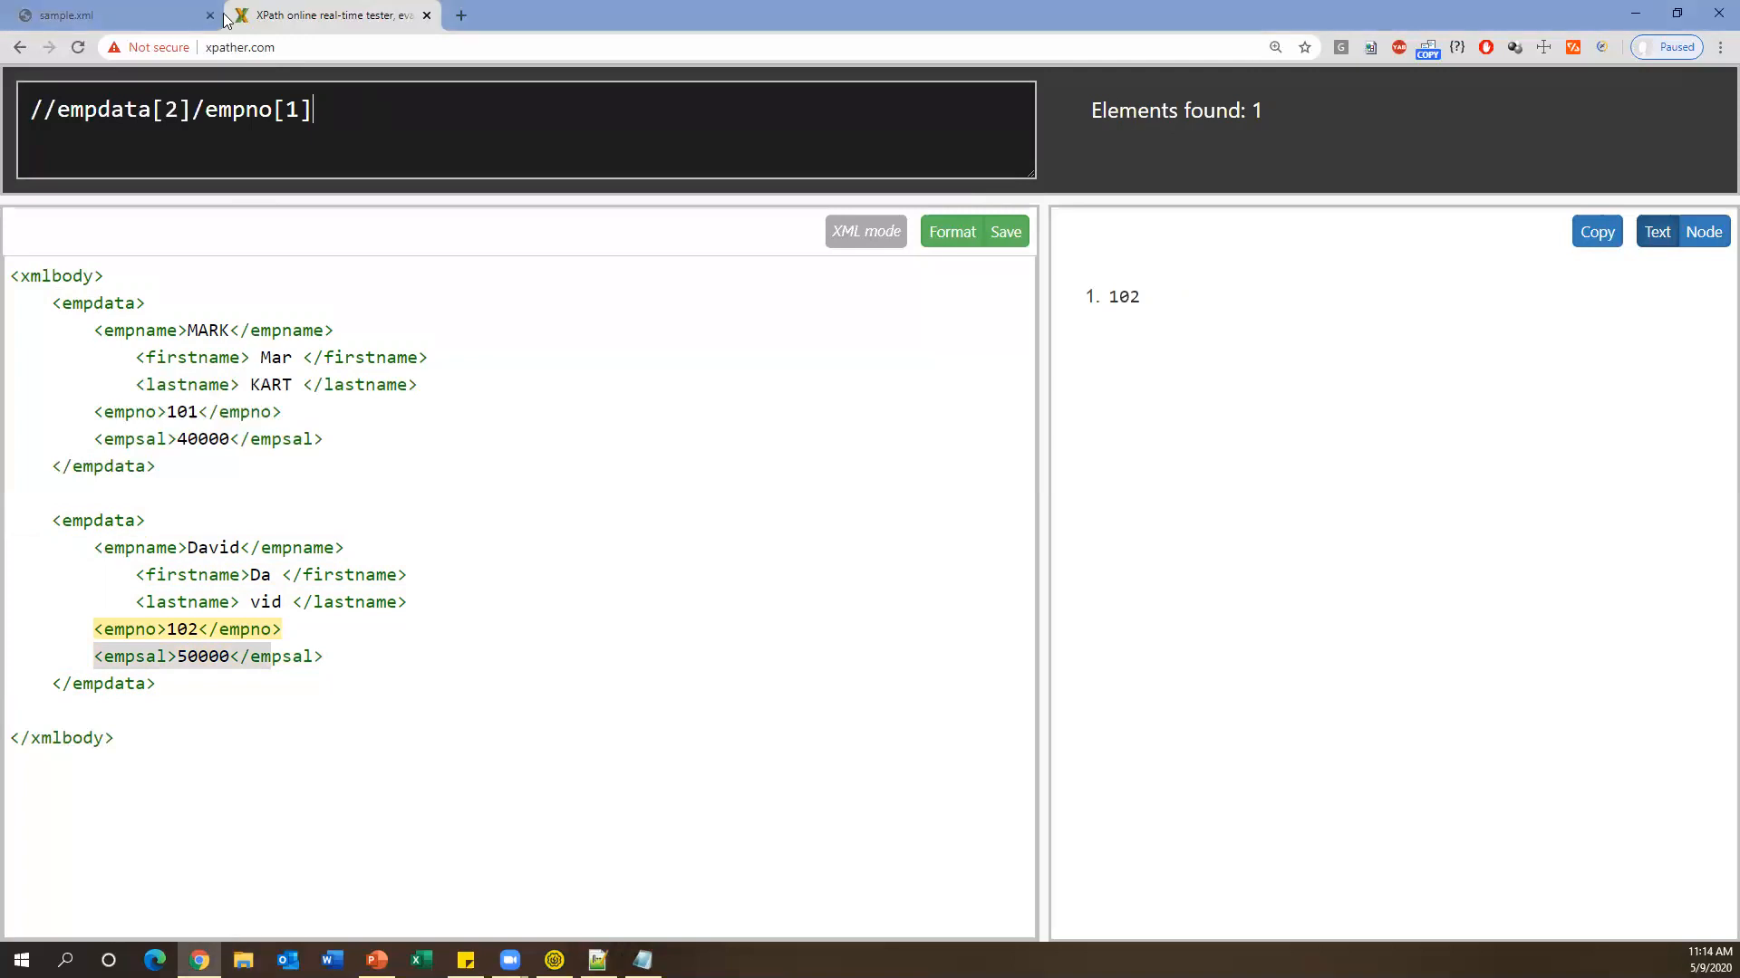
left_click(461, 14)
type("XPath tutorials: https://www.w3schools.com/xml/xpath_intro.asp")
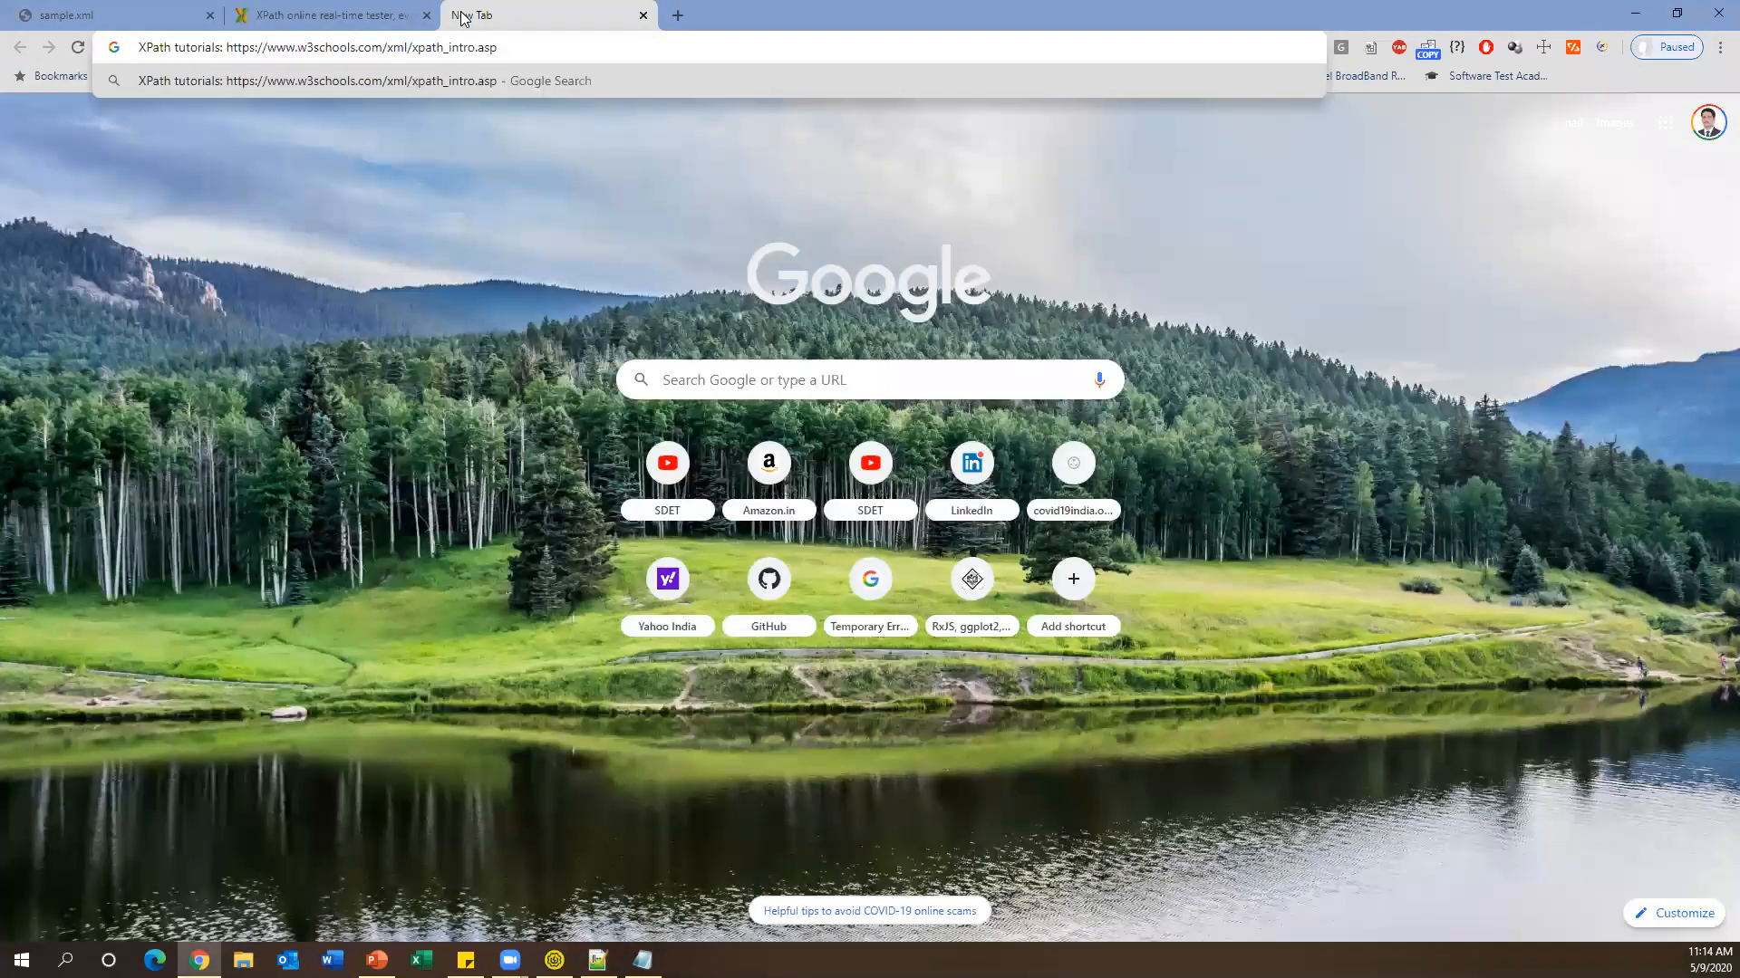
left_click_drag(255, 47, 2, 38)
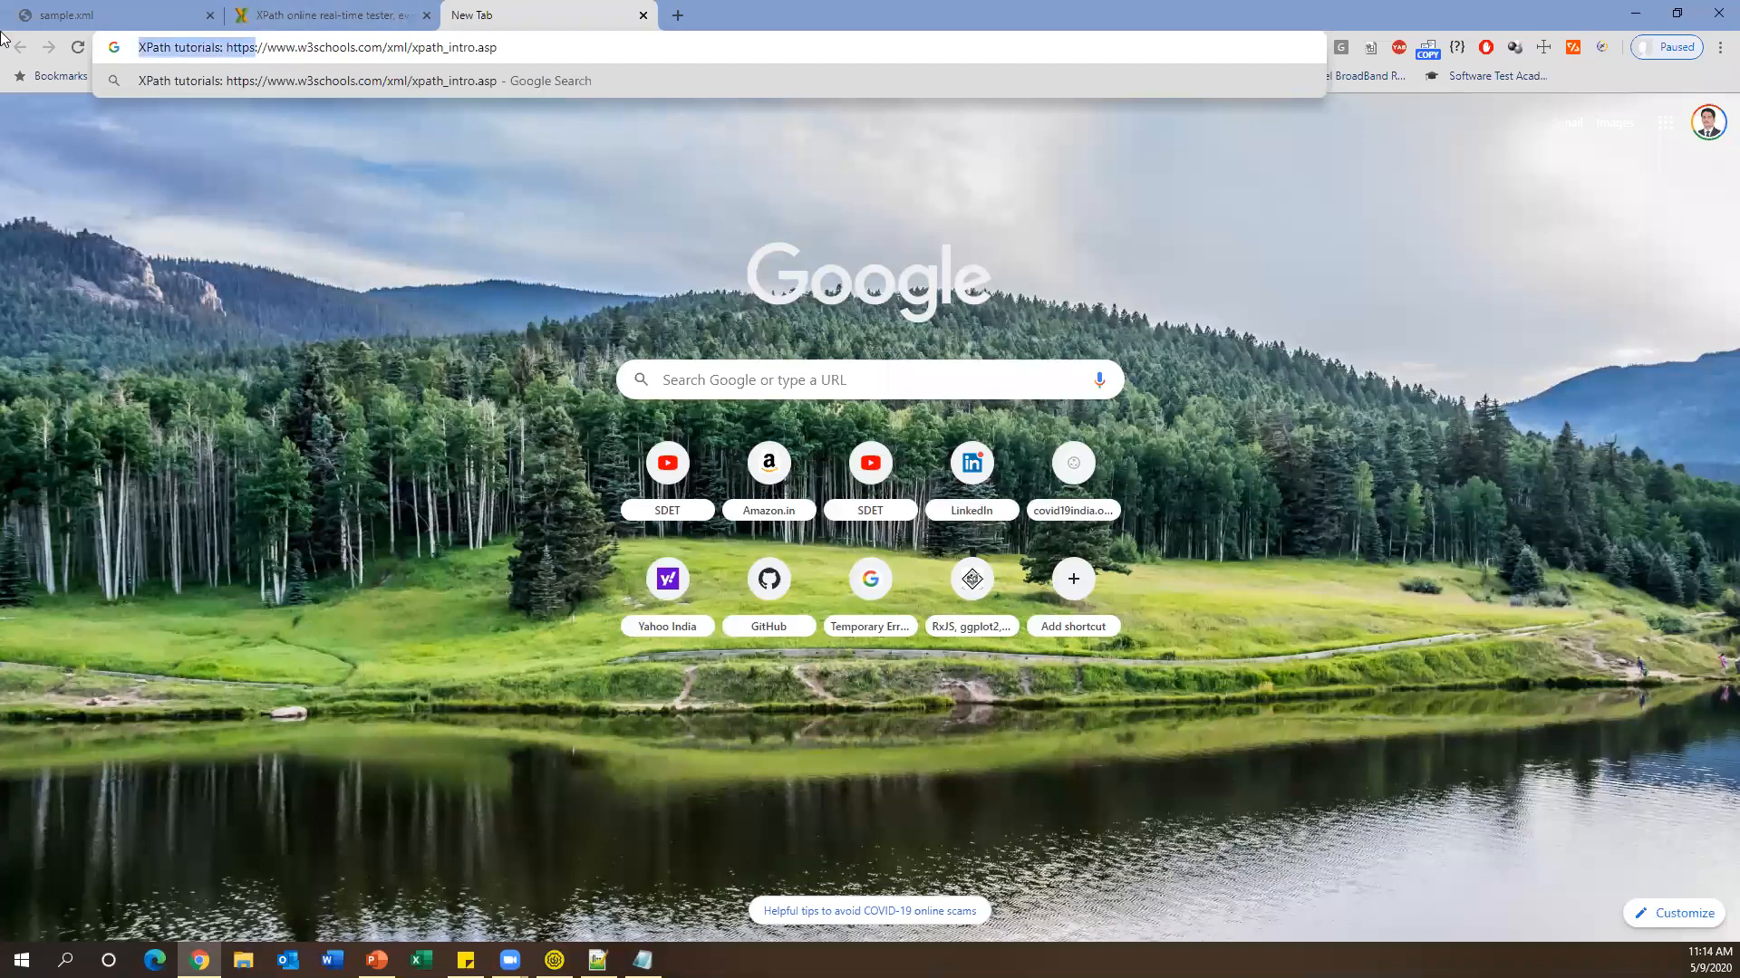
key("Home")
key("Delete")
key("Delete")
key("Delete")
key("Delete")
key("Delete")
key("Delete")
key("Delete")
key("Delete")
key("Delete")
key("Delete")
key("Delete")
key("Delete")
key("Delete")
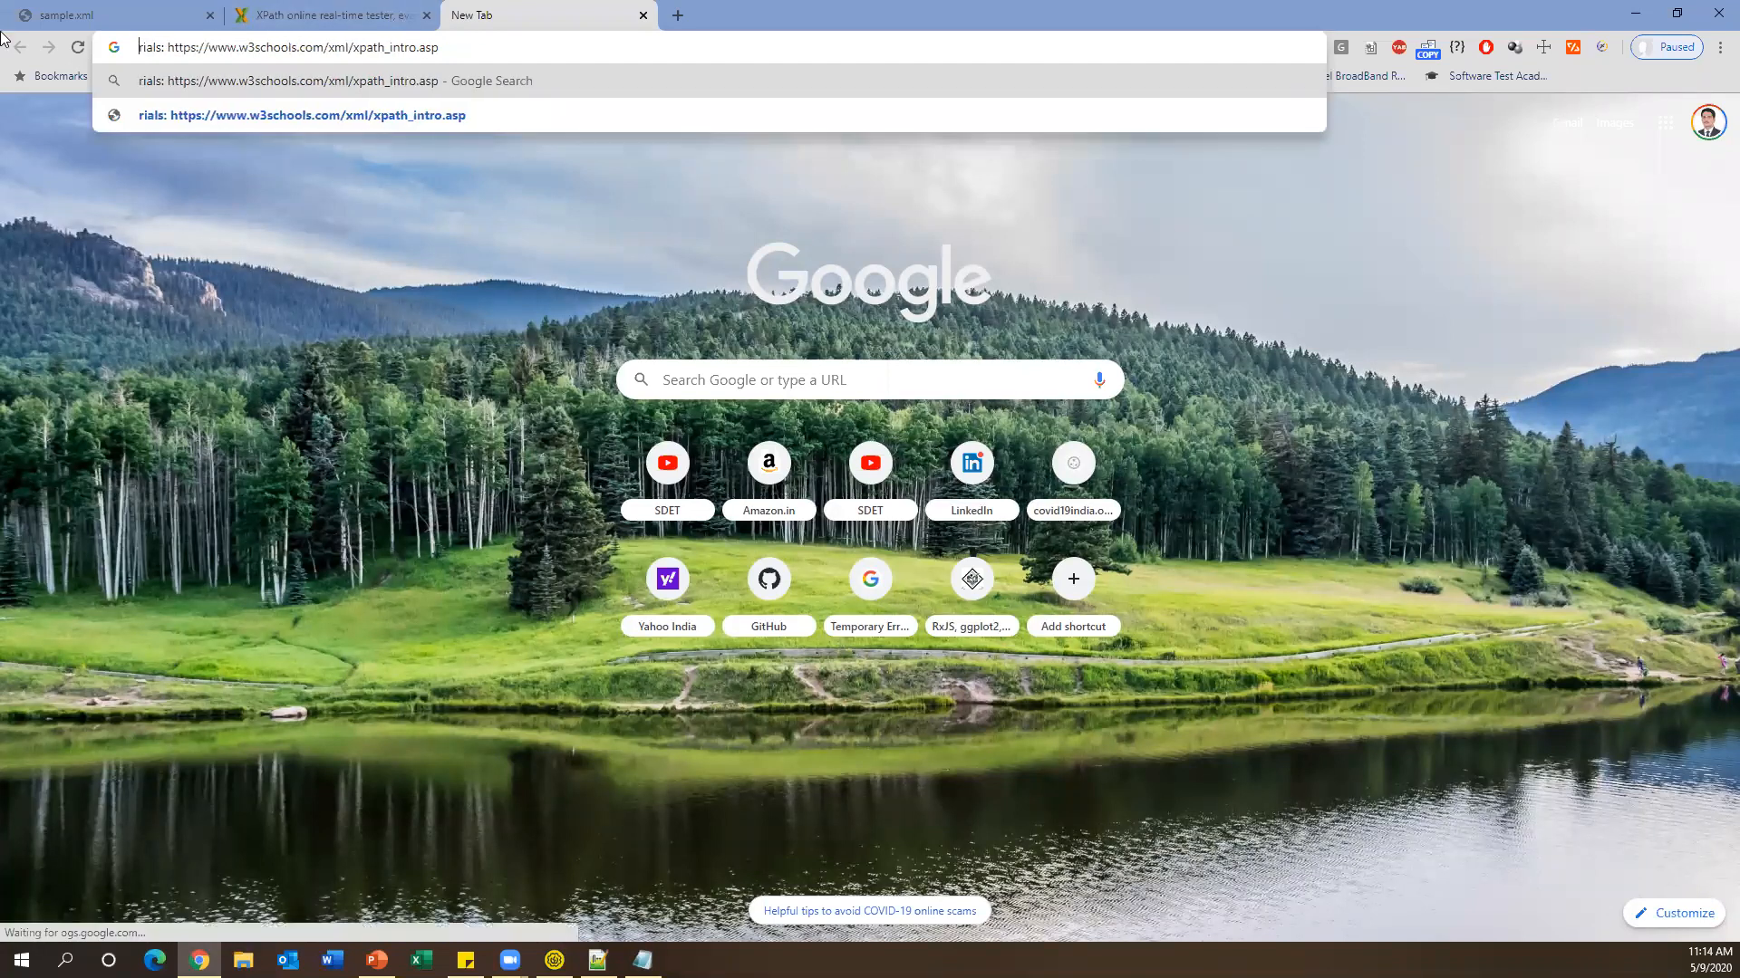
key("Delete")
key("Delete")
key("Delete")
key("Delete")
key("Return")
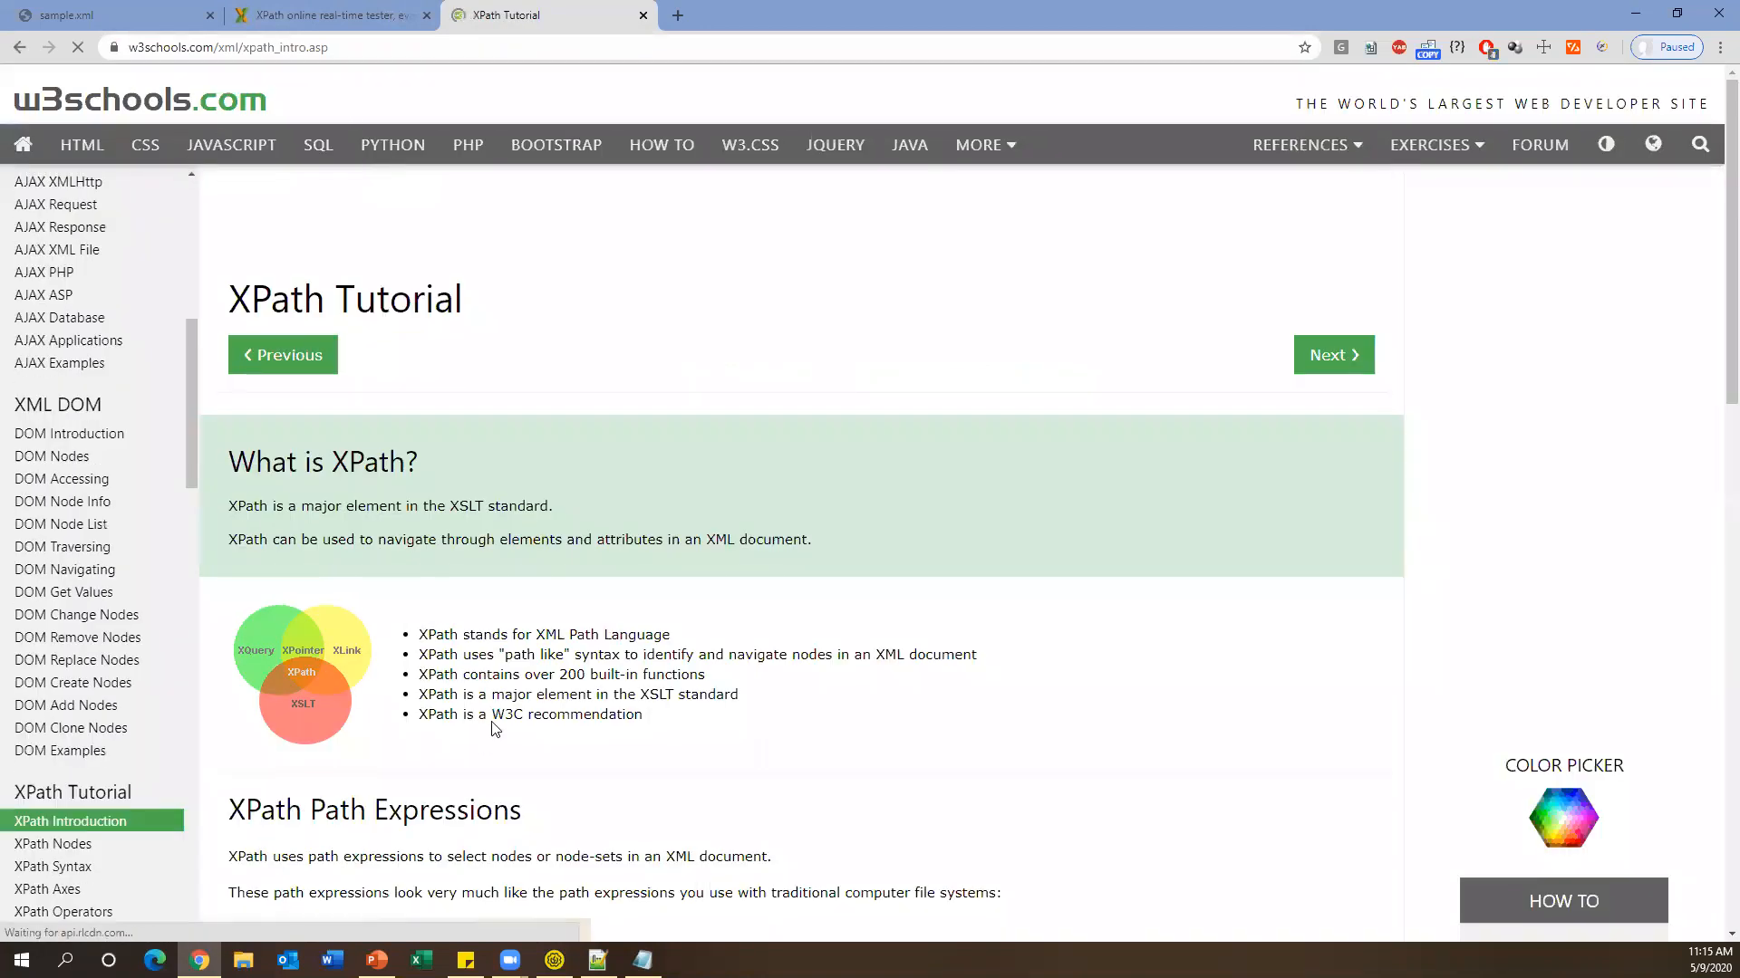
Skim the XPath Tutorial introduction and open the XPath Examples page to look through its sample expressions.
scroll(504, 720, "down", 15)
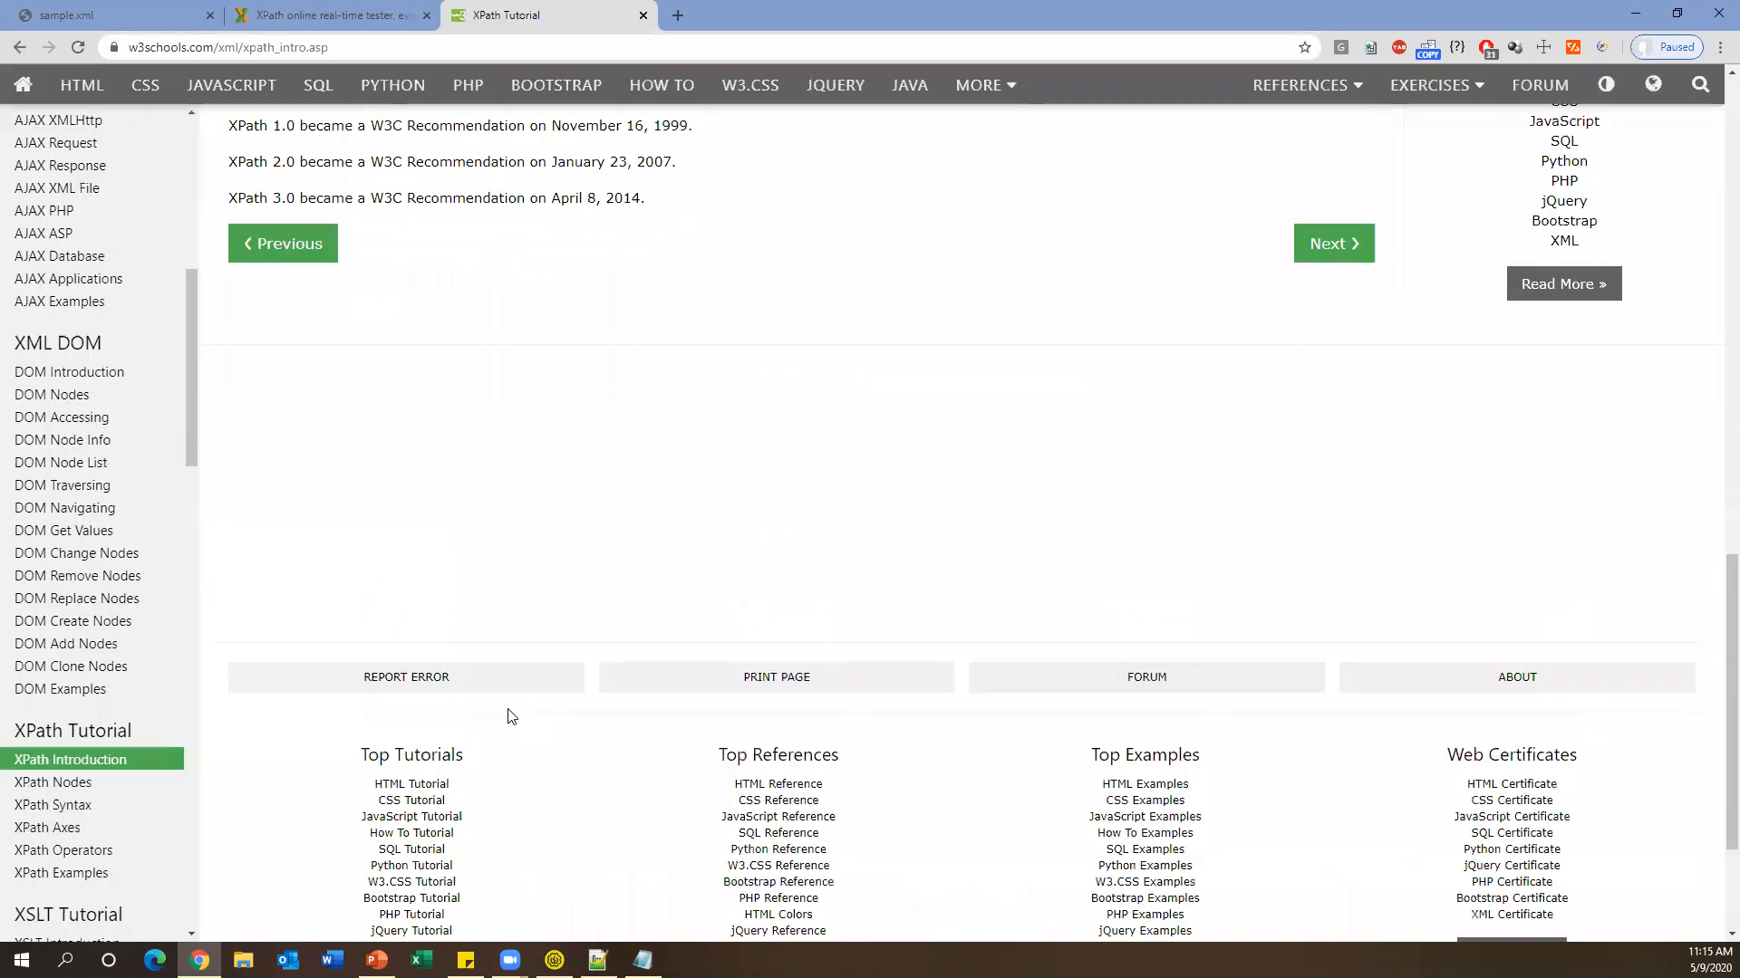
scroll(512, 716, "up", 12)
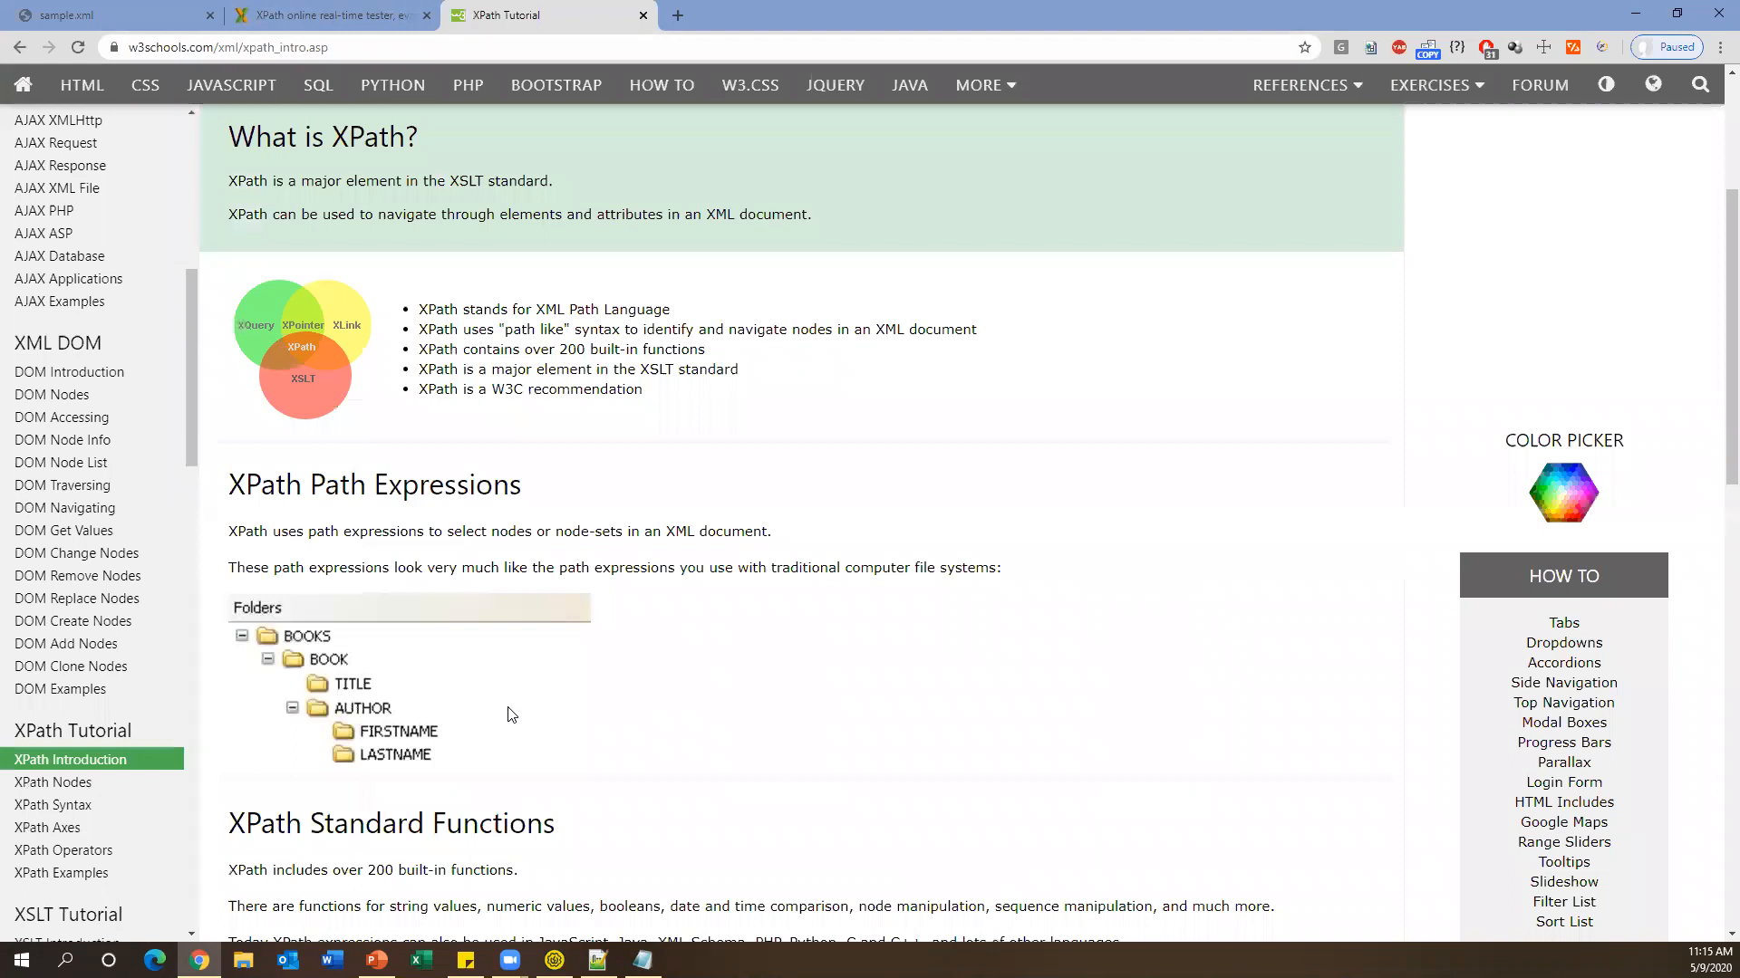
scroll(512, 715, "up", 3)
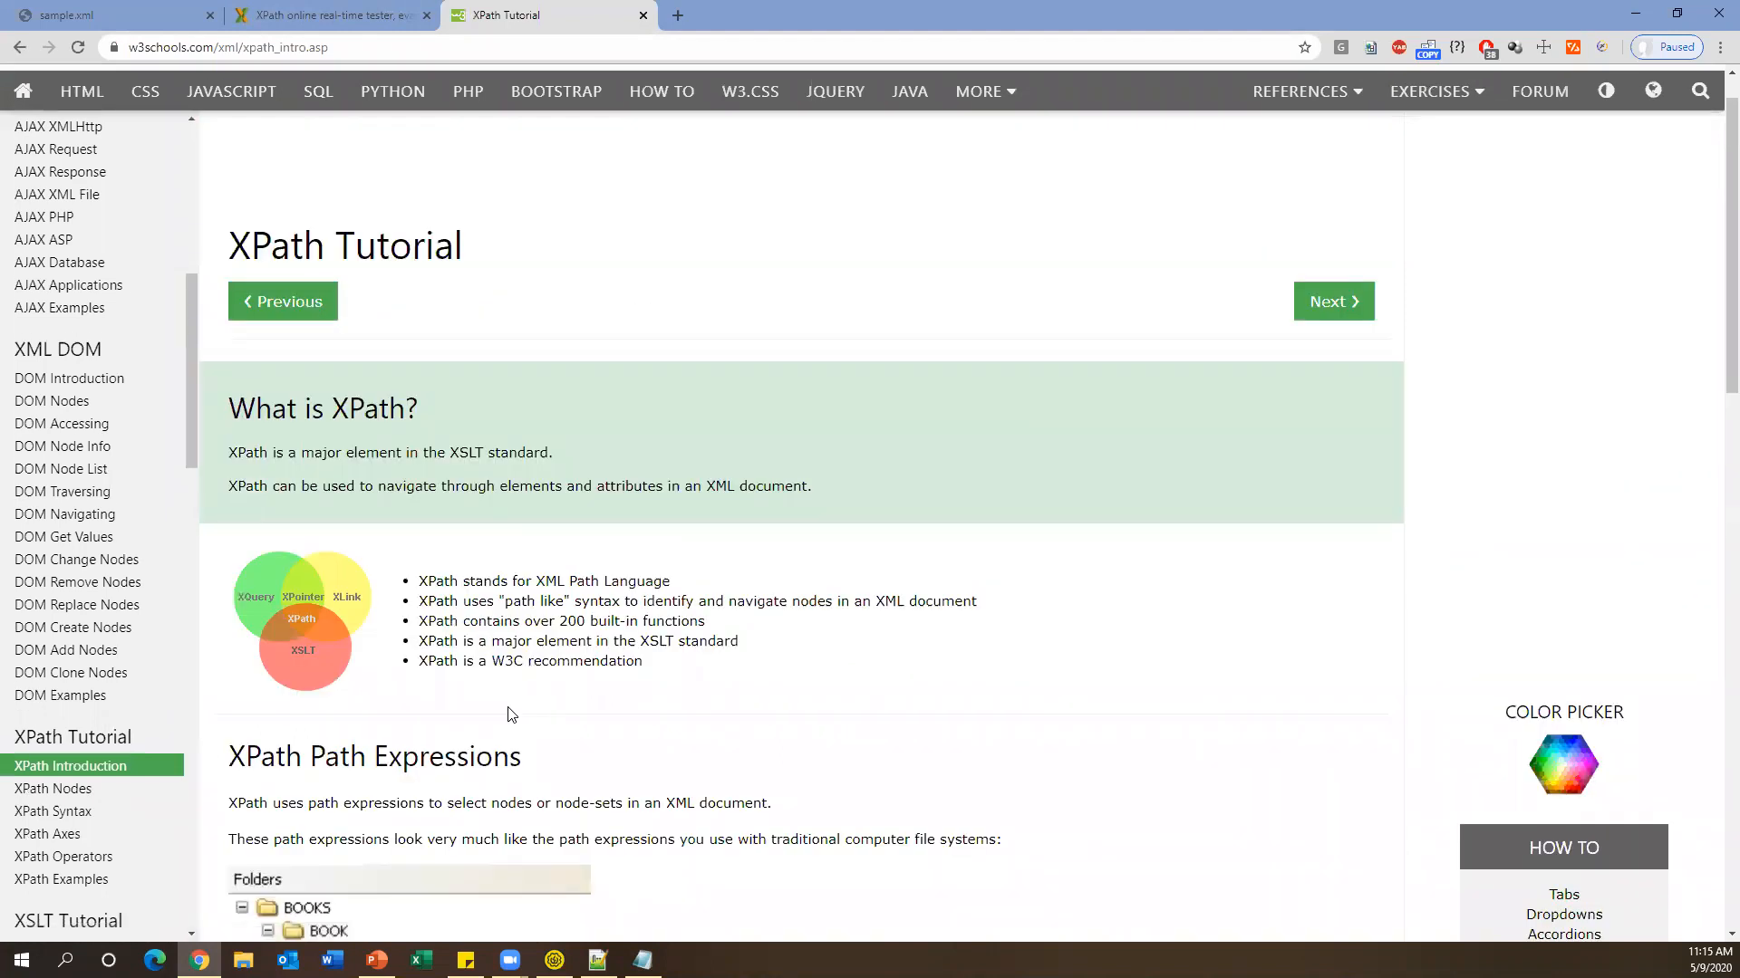
left_click(82, 879)
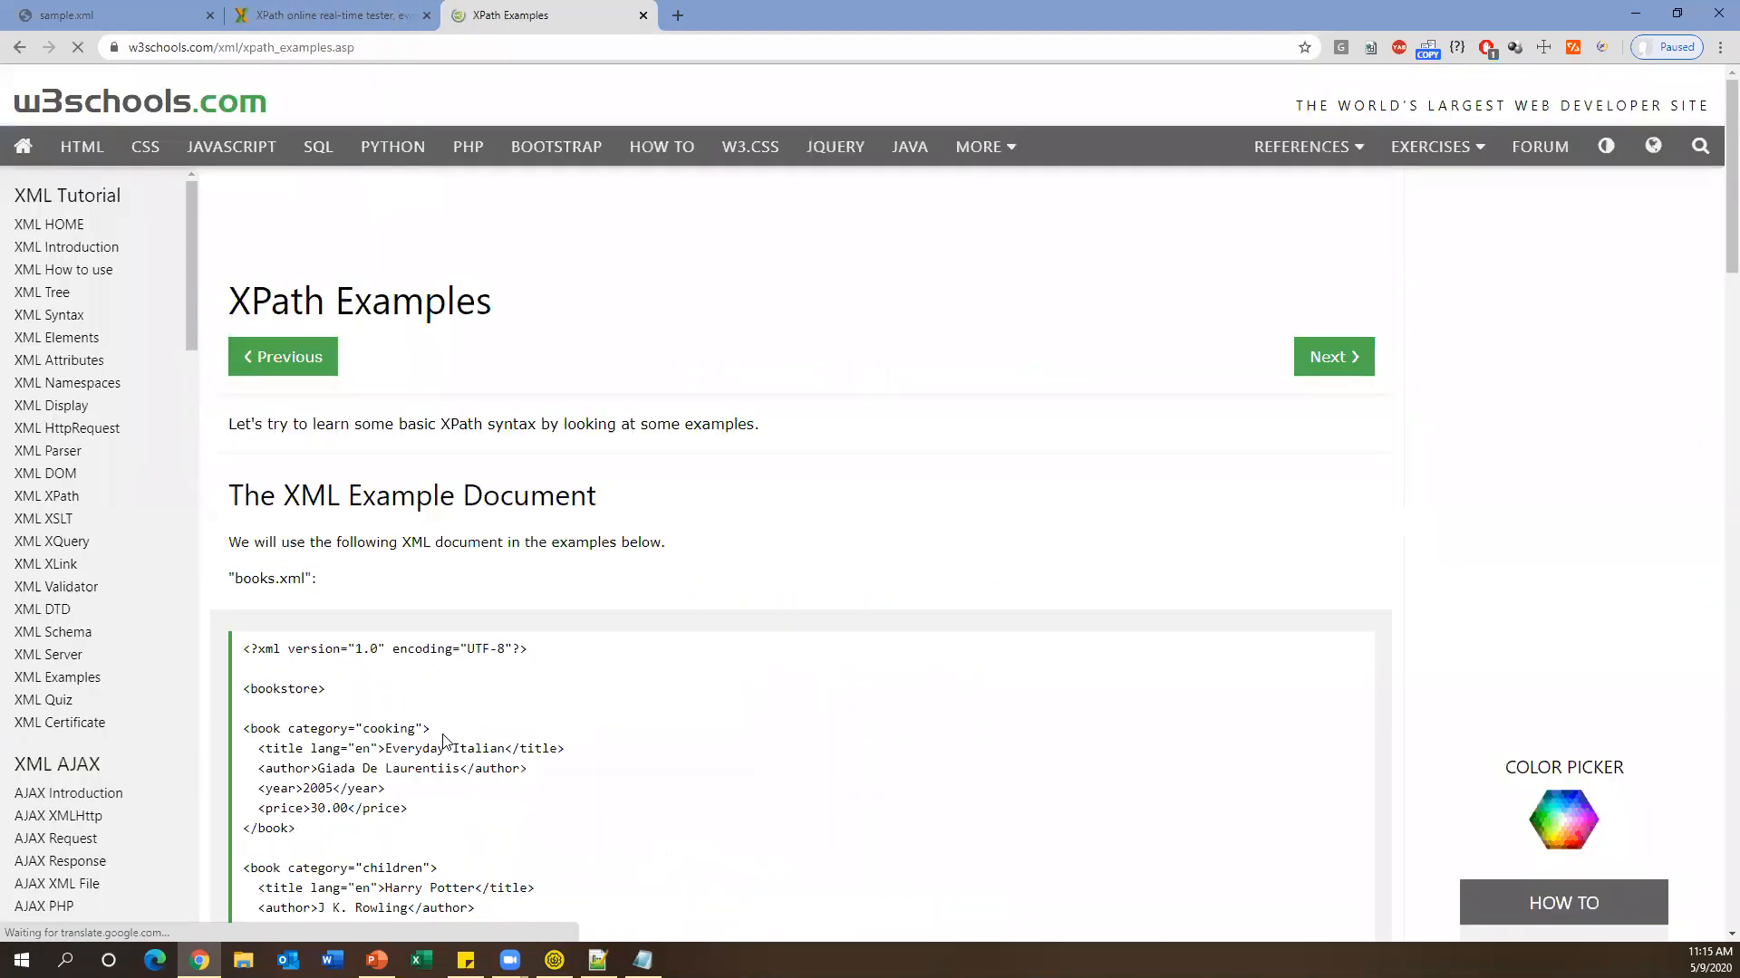
scroll(444, 740, "down", 15)
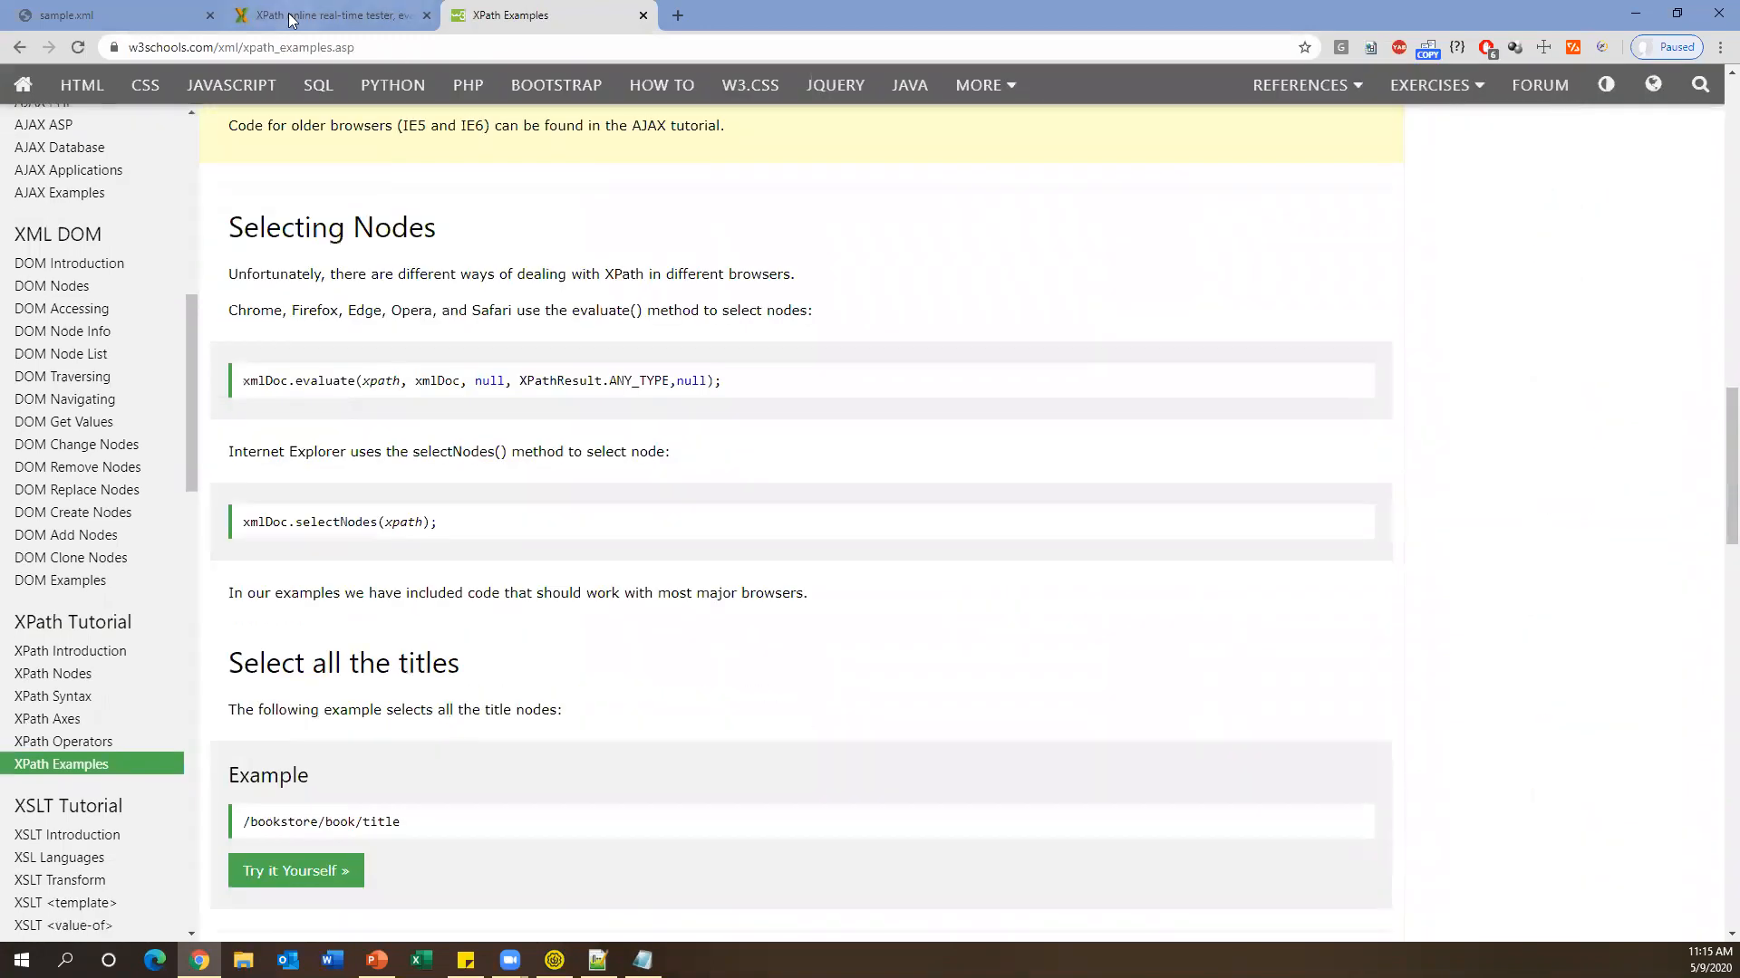
Return to the Notepad notes to reread the two-line XPath description, and switch to SoapUI.
left_click(1635, 11)
left_click_drag(1012, 171, 7, 144)
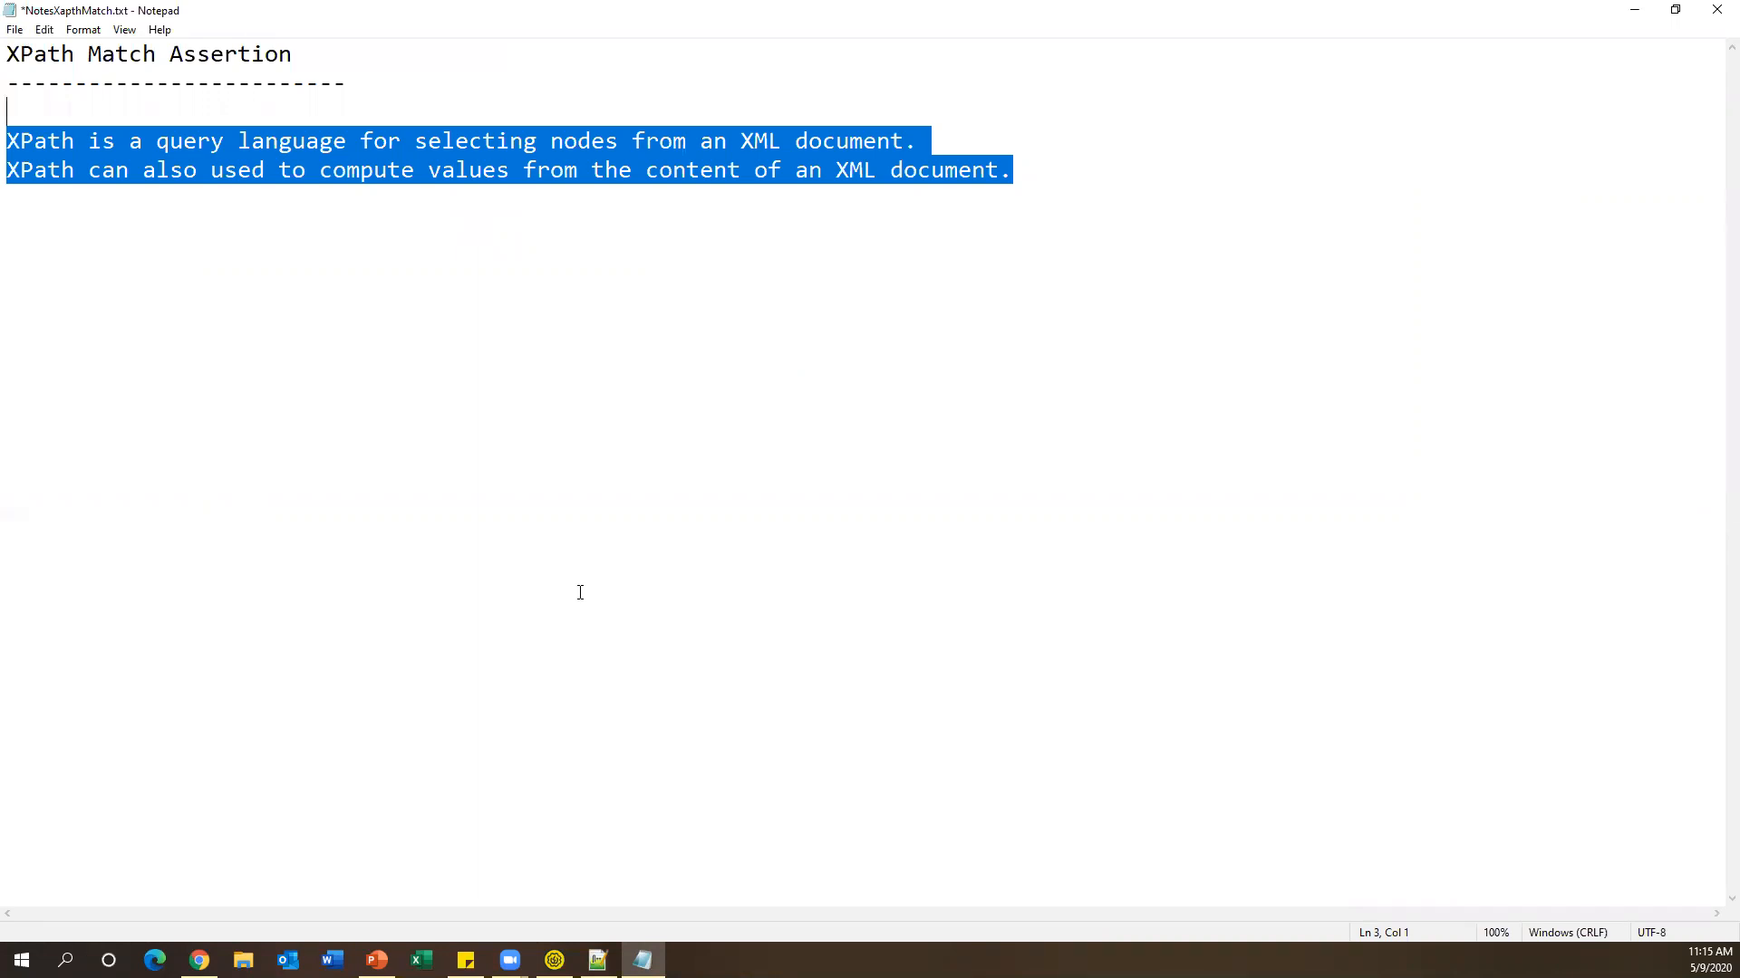
left_click(554, 960)
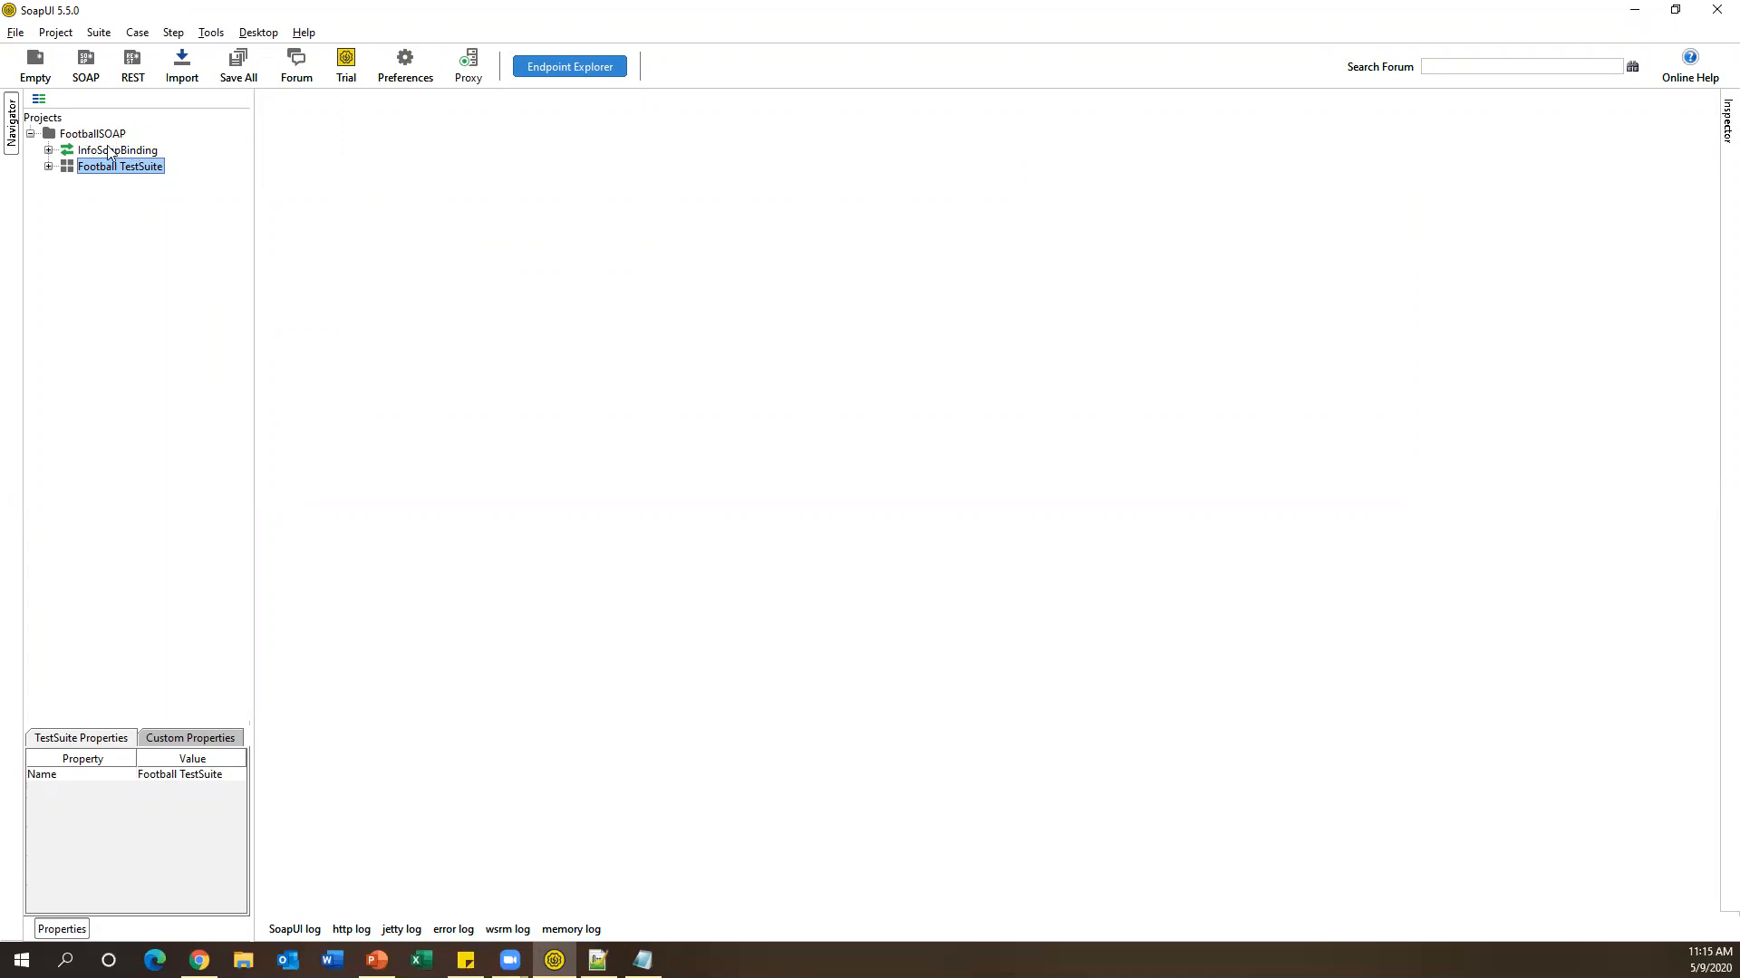
Expand Football TestSuite and open the AllPlayerNames test step in a maximized editor.
left_click(48, 165)
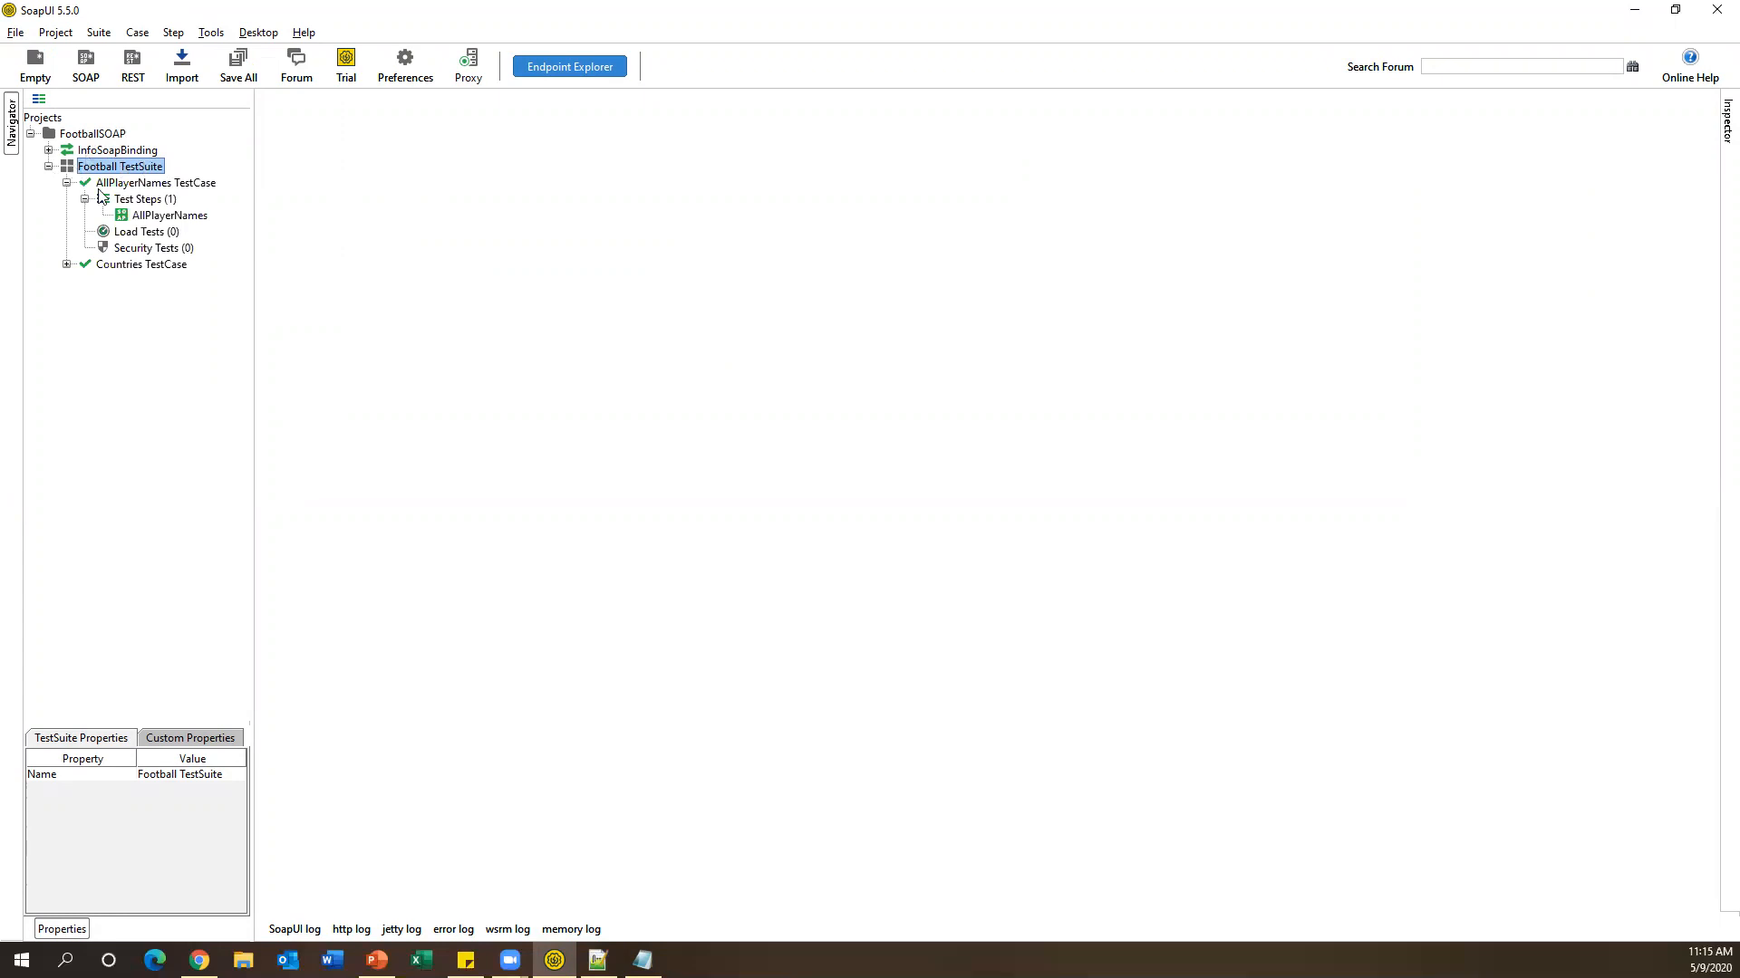
key("Down")
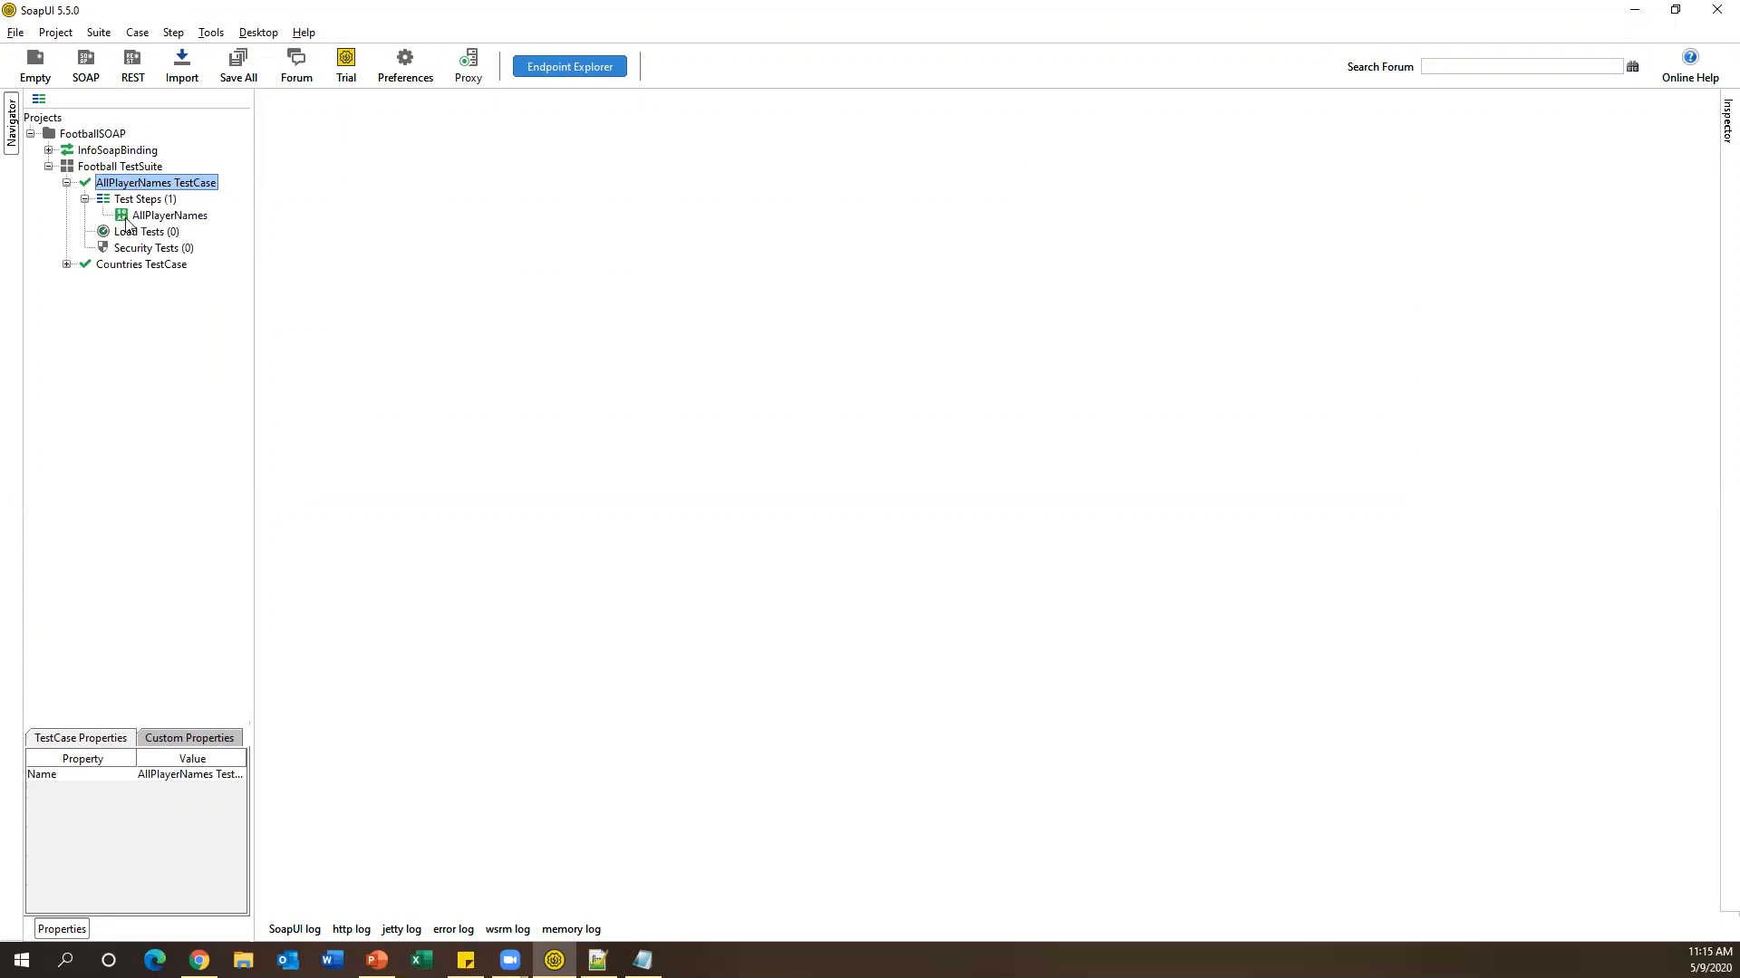
double_click(171, 215)
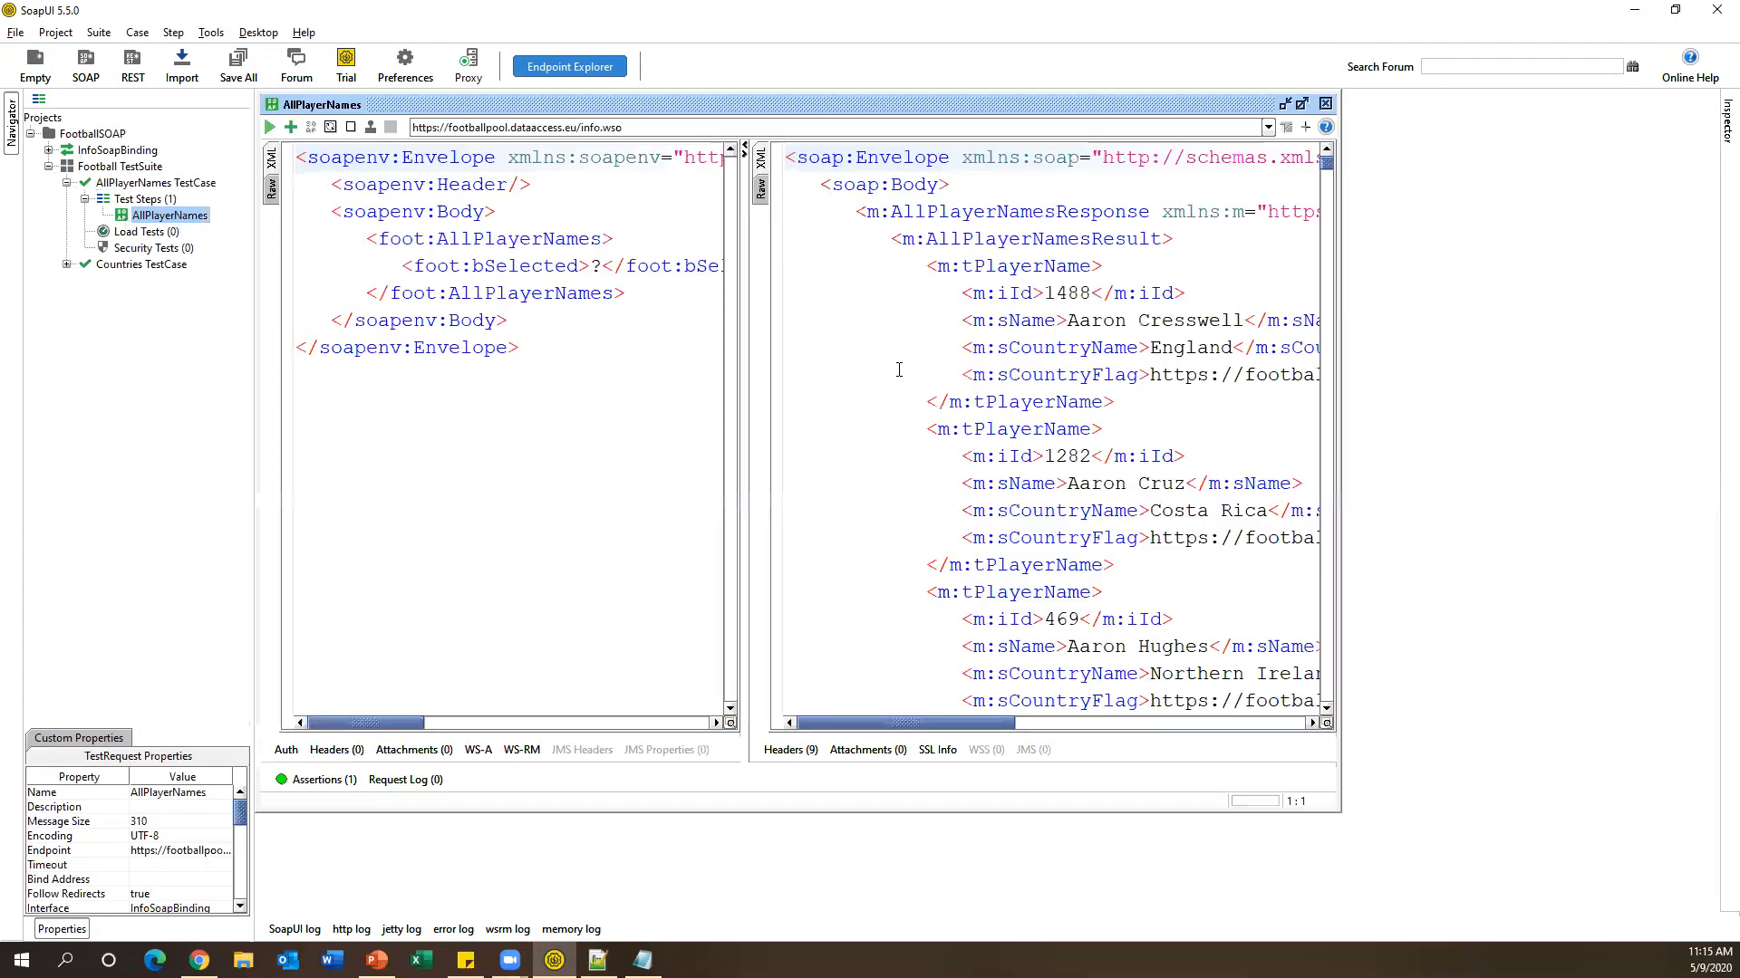
left_click(1302, 103)
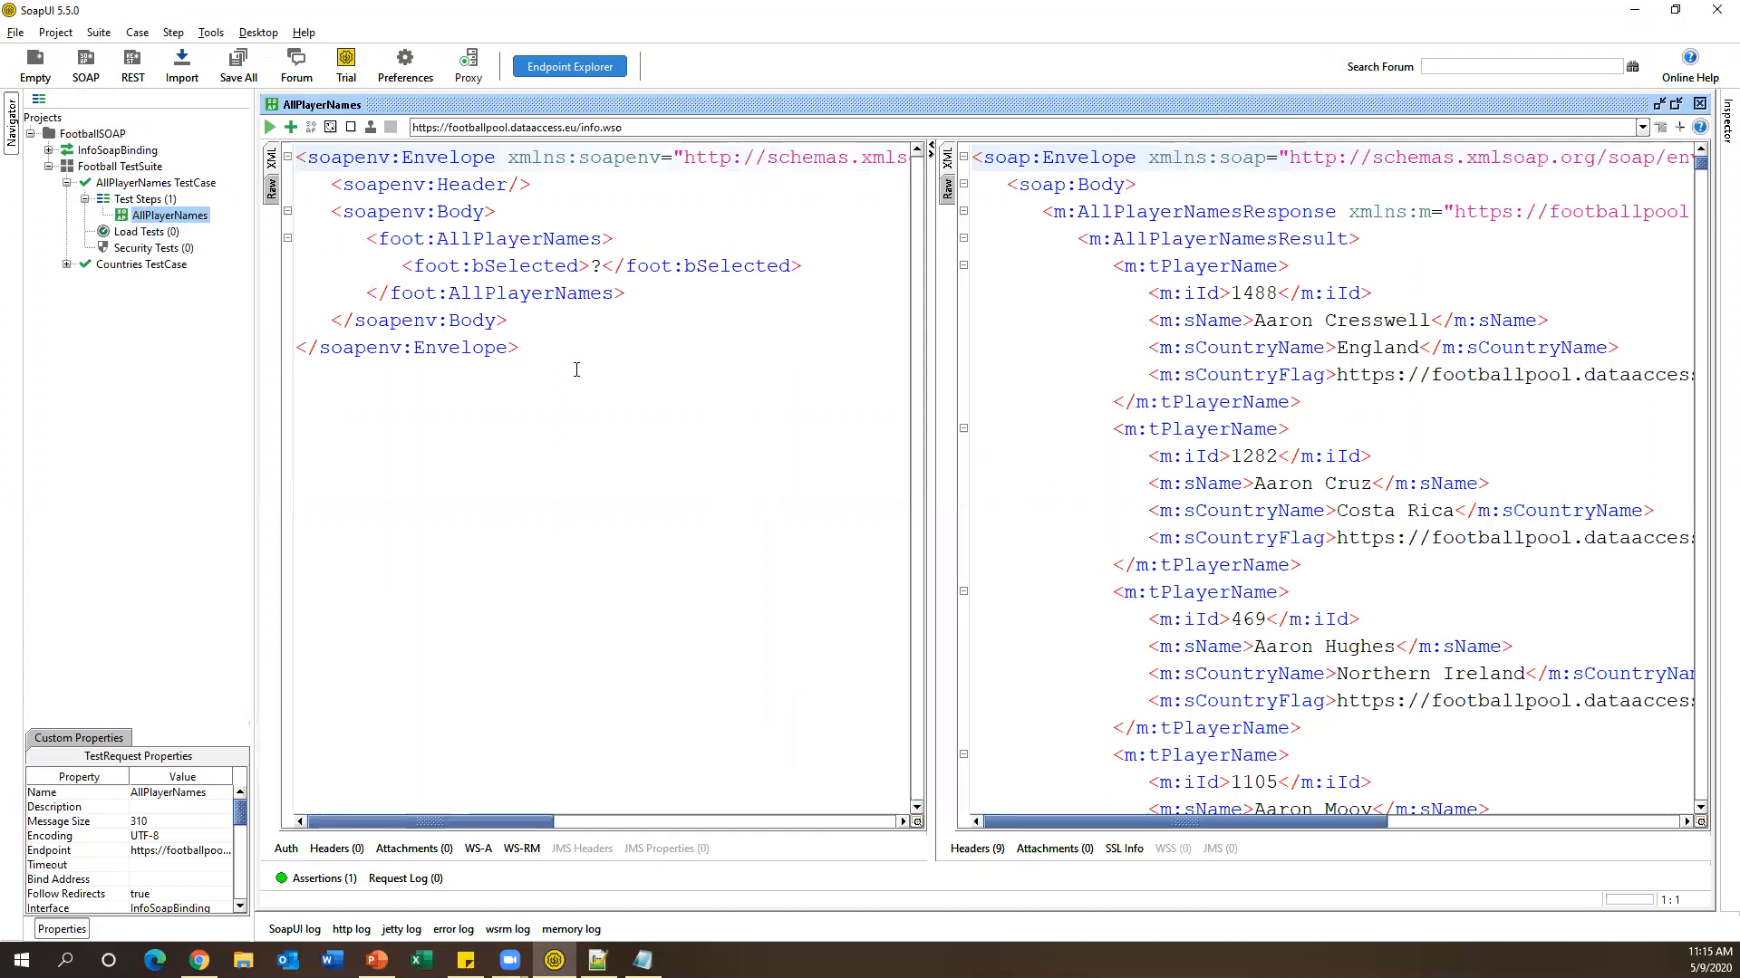
Review the AllPlayerNames request XML, run the request, and skim the returned response.
left_click_drag(574, 369, 304, 160)
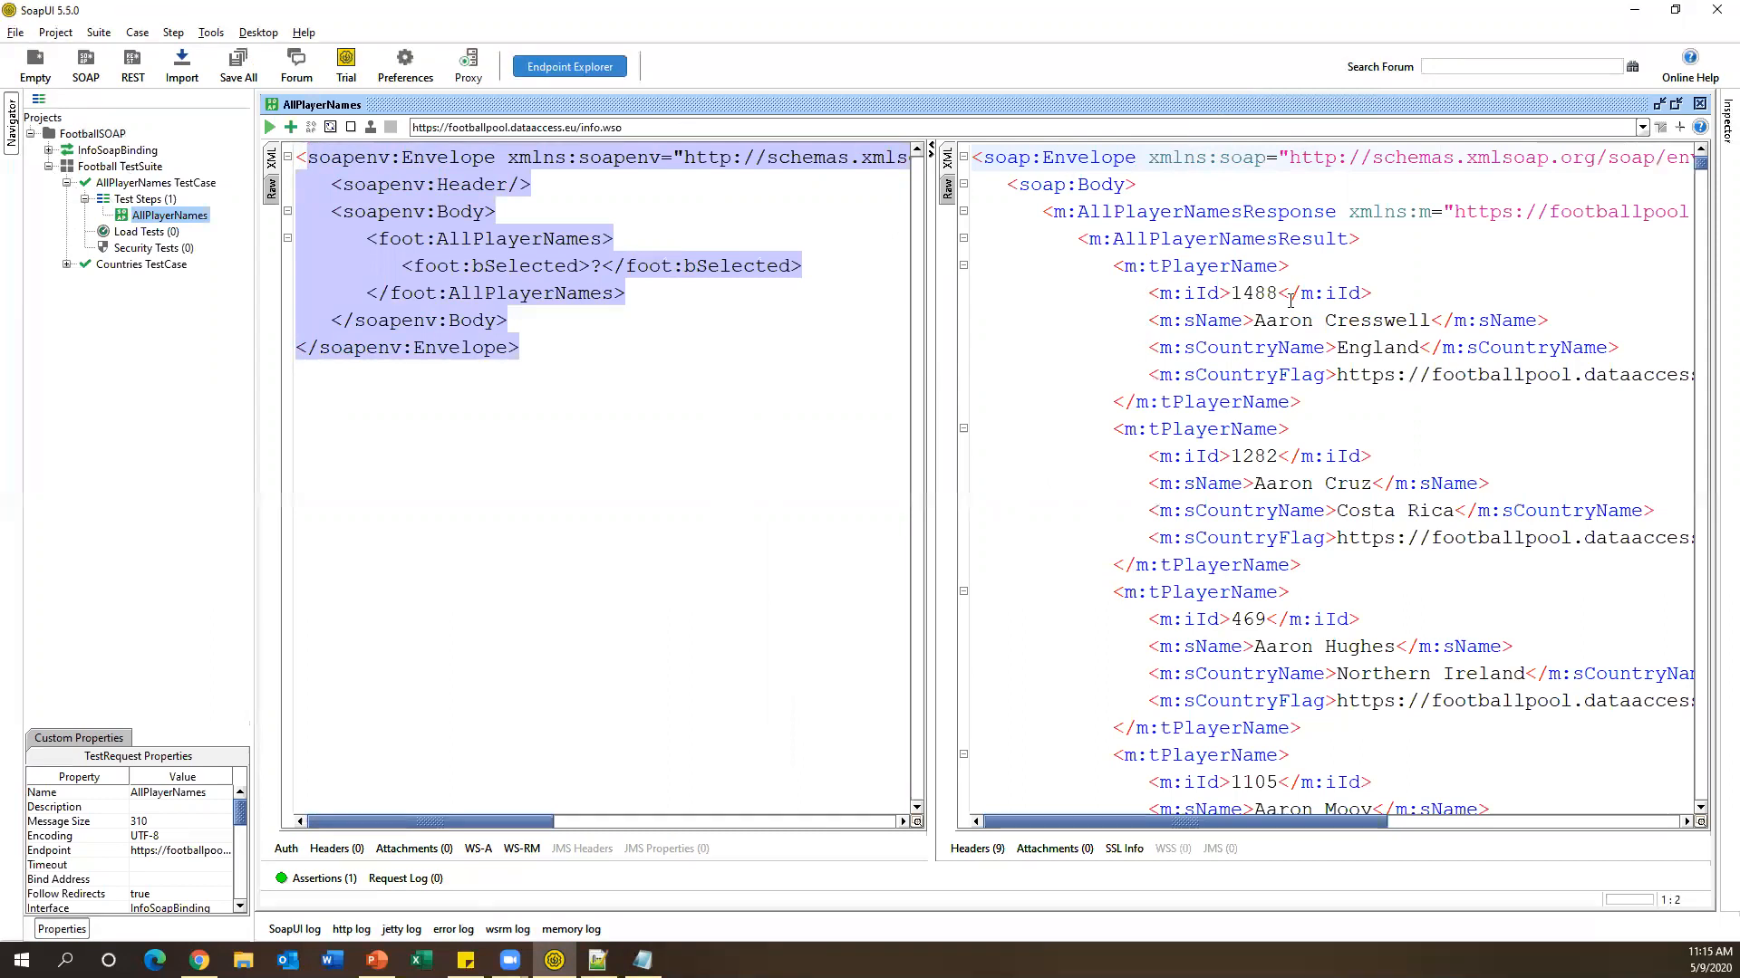
left_click(562, 349)
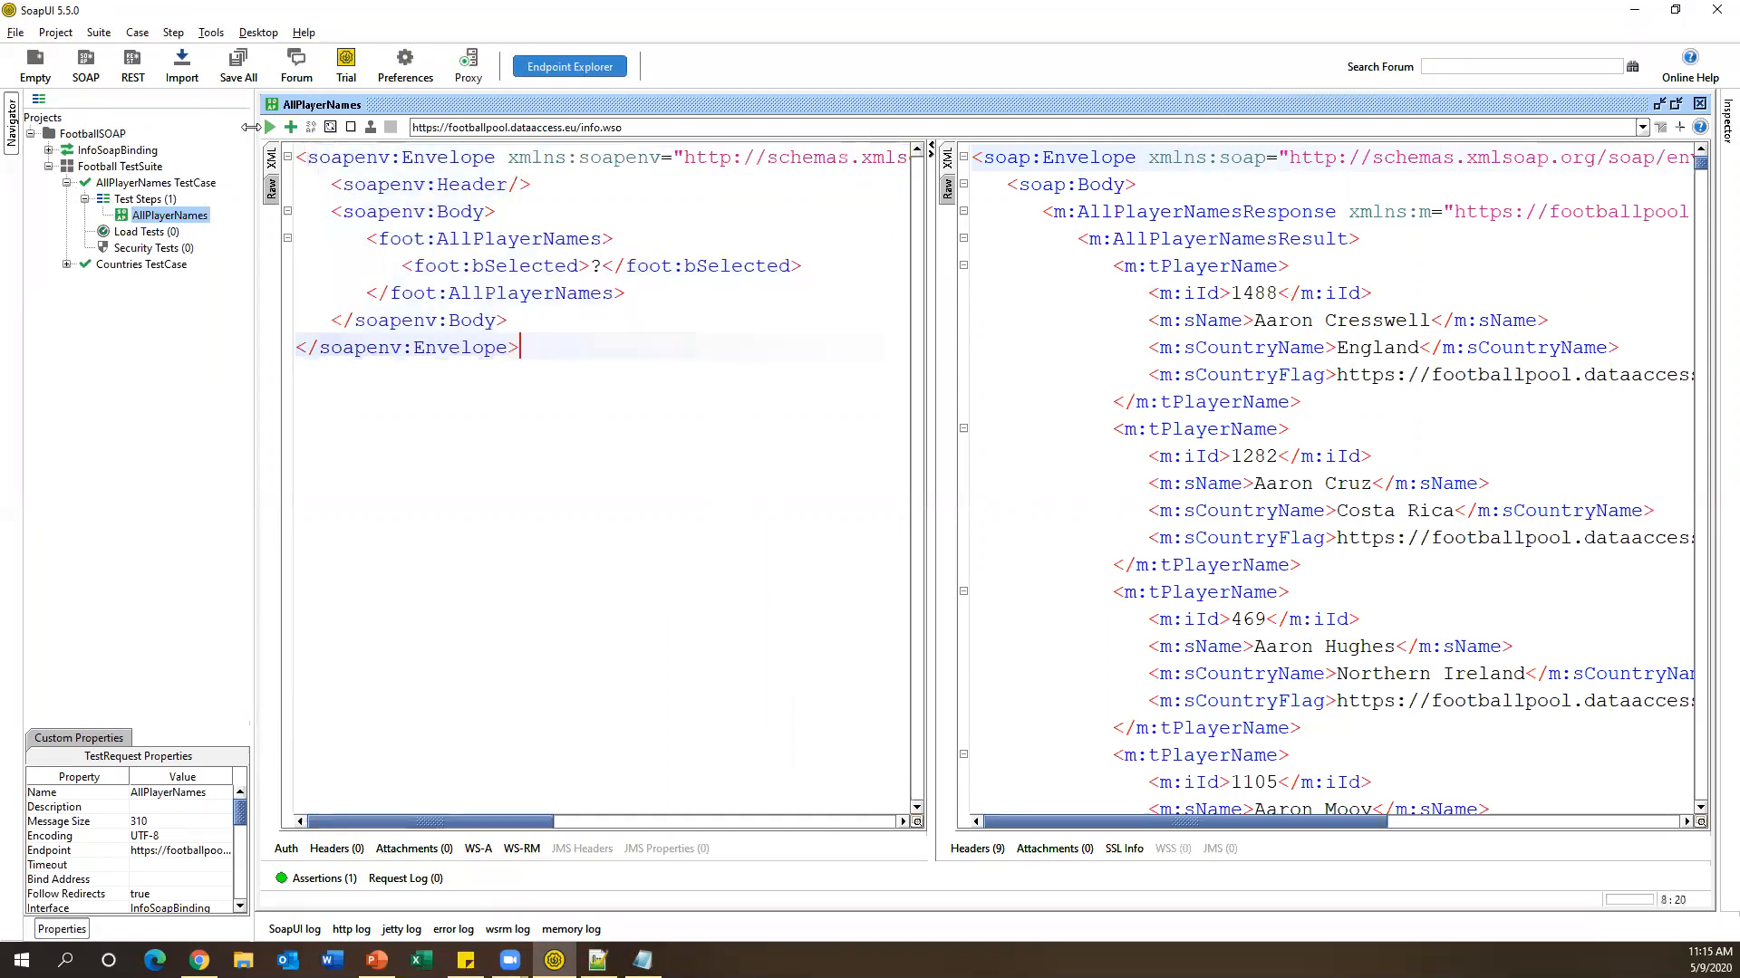
left_click(269, 128)
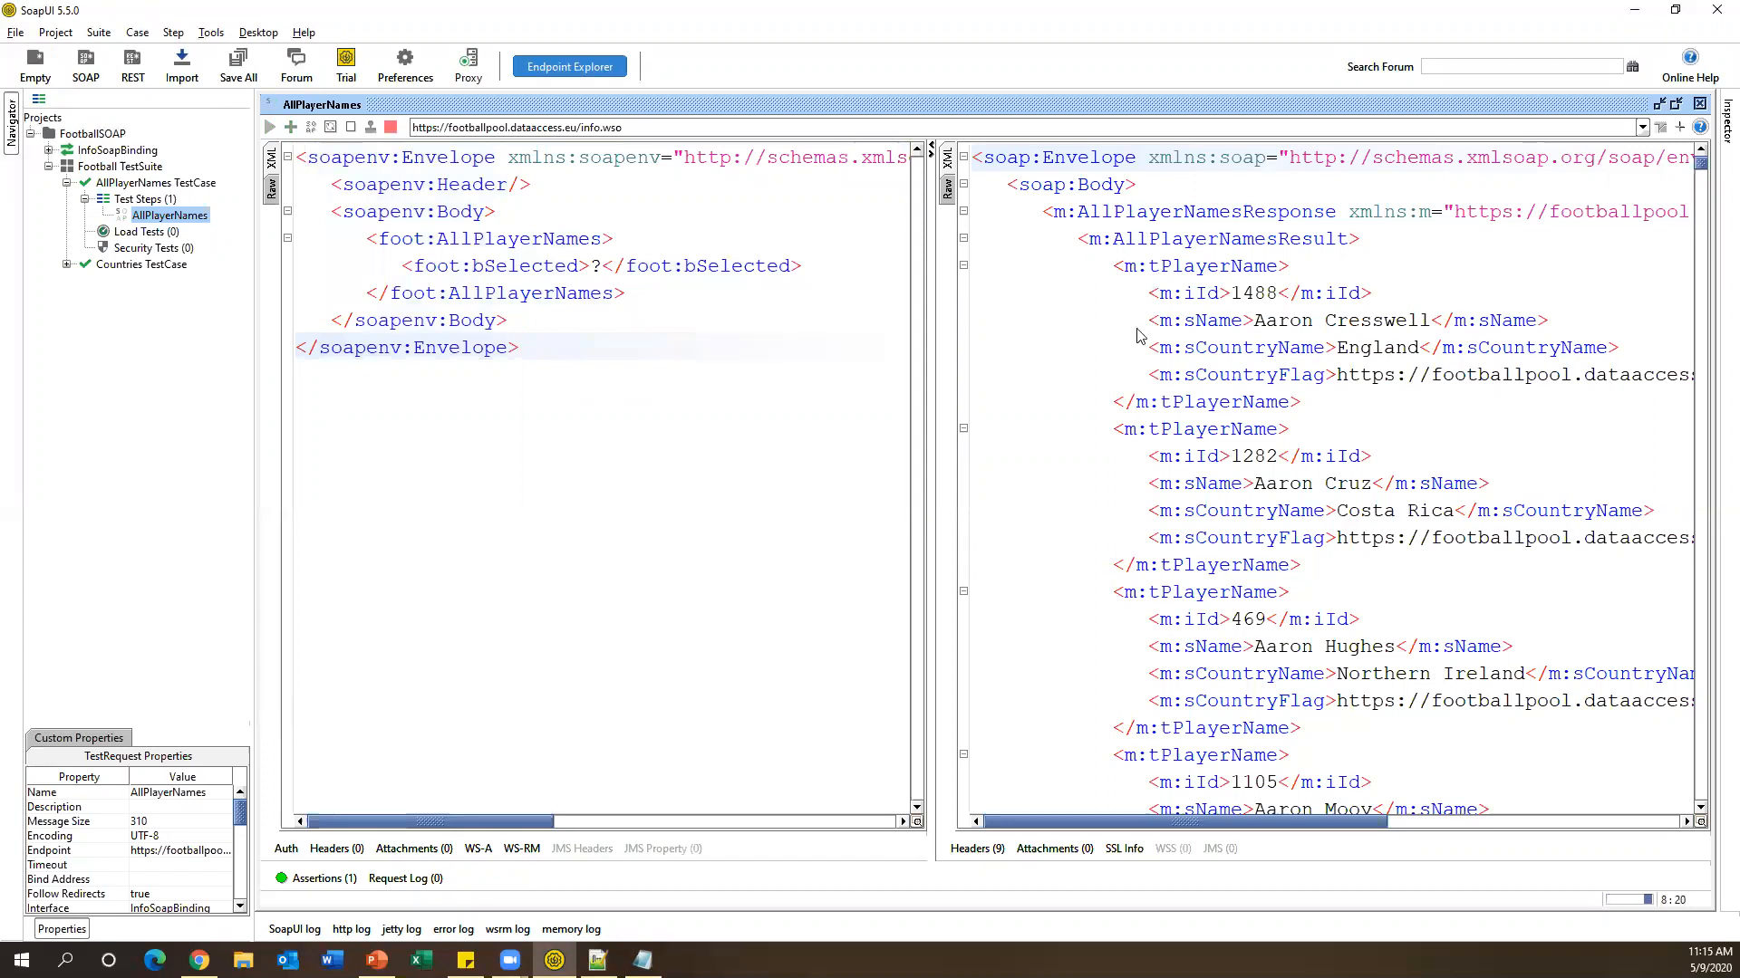
scroll(1258, 505, "down", 9)
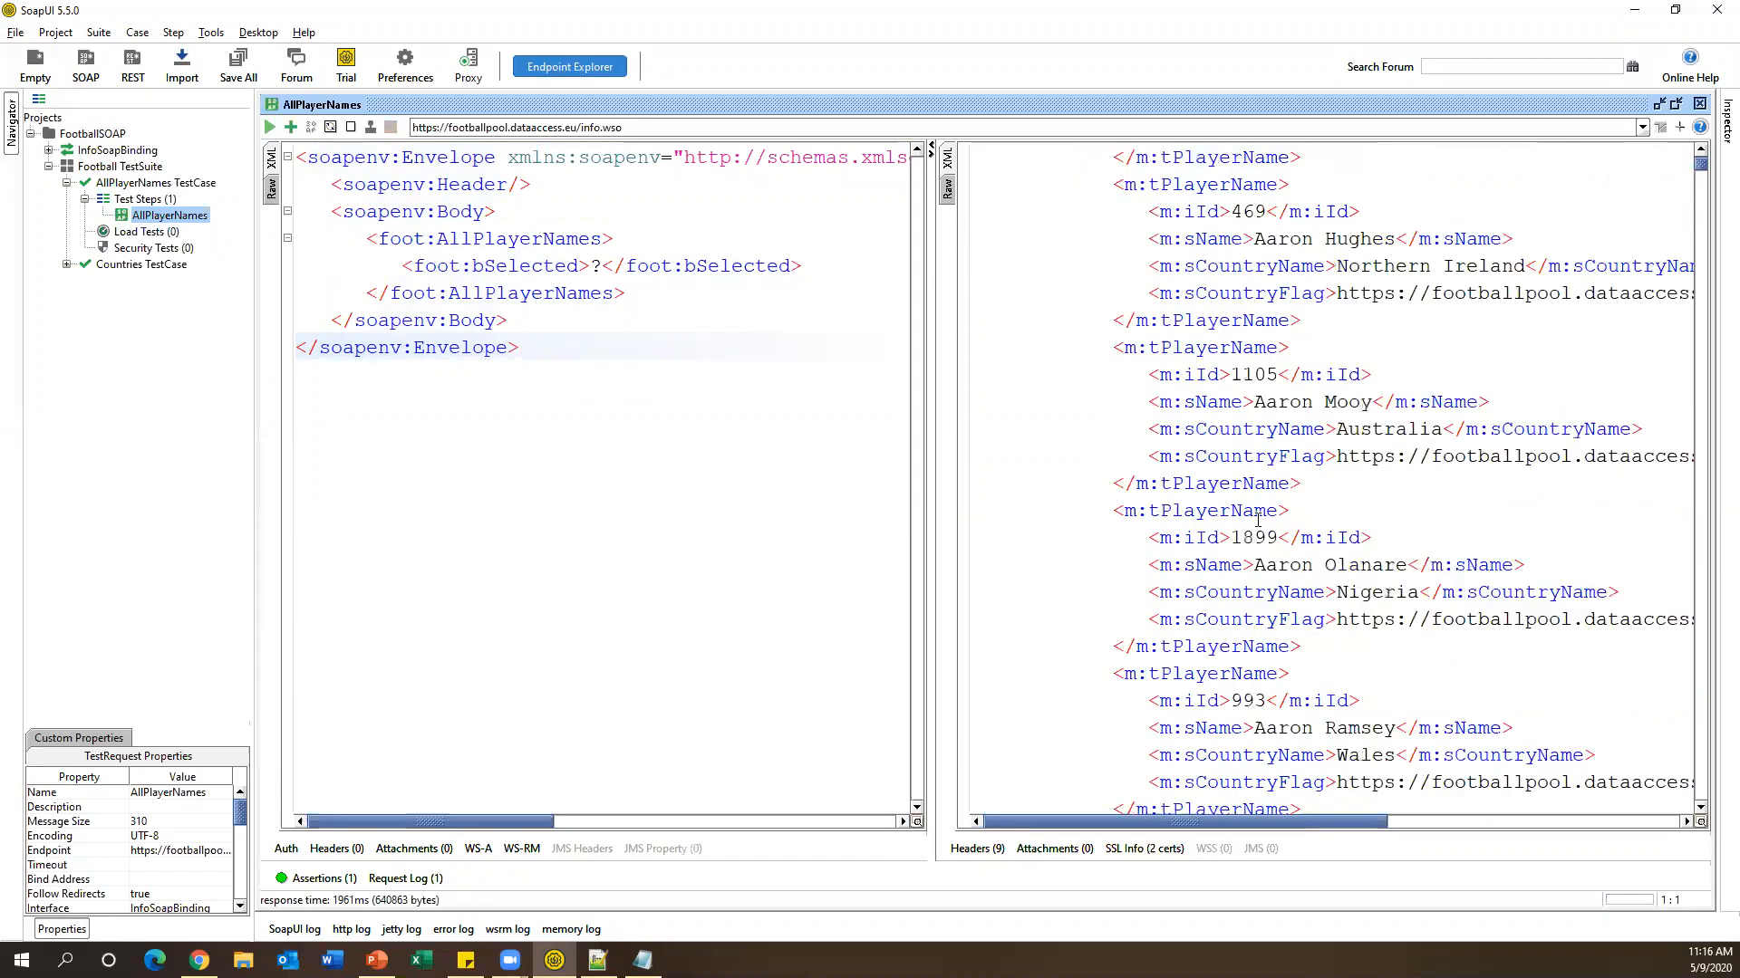
scroll(1258, 520, "up", 9)
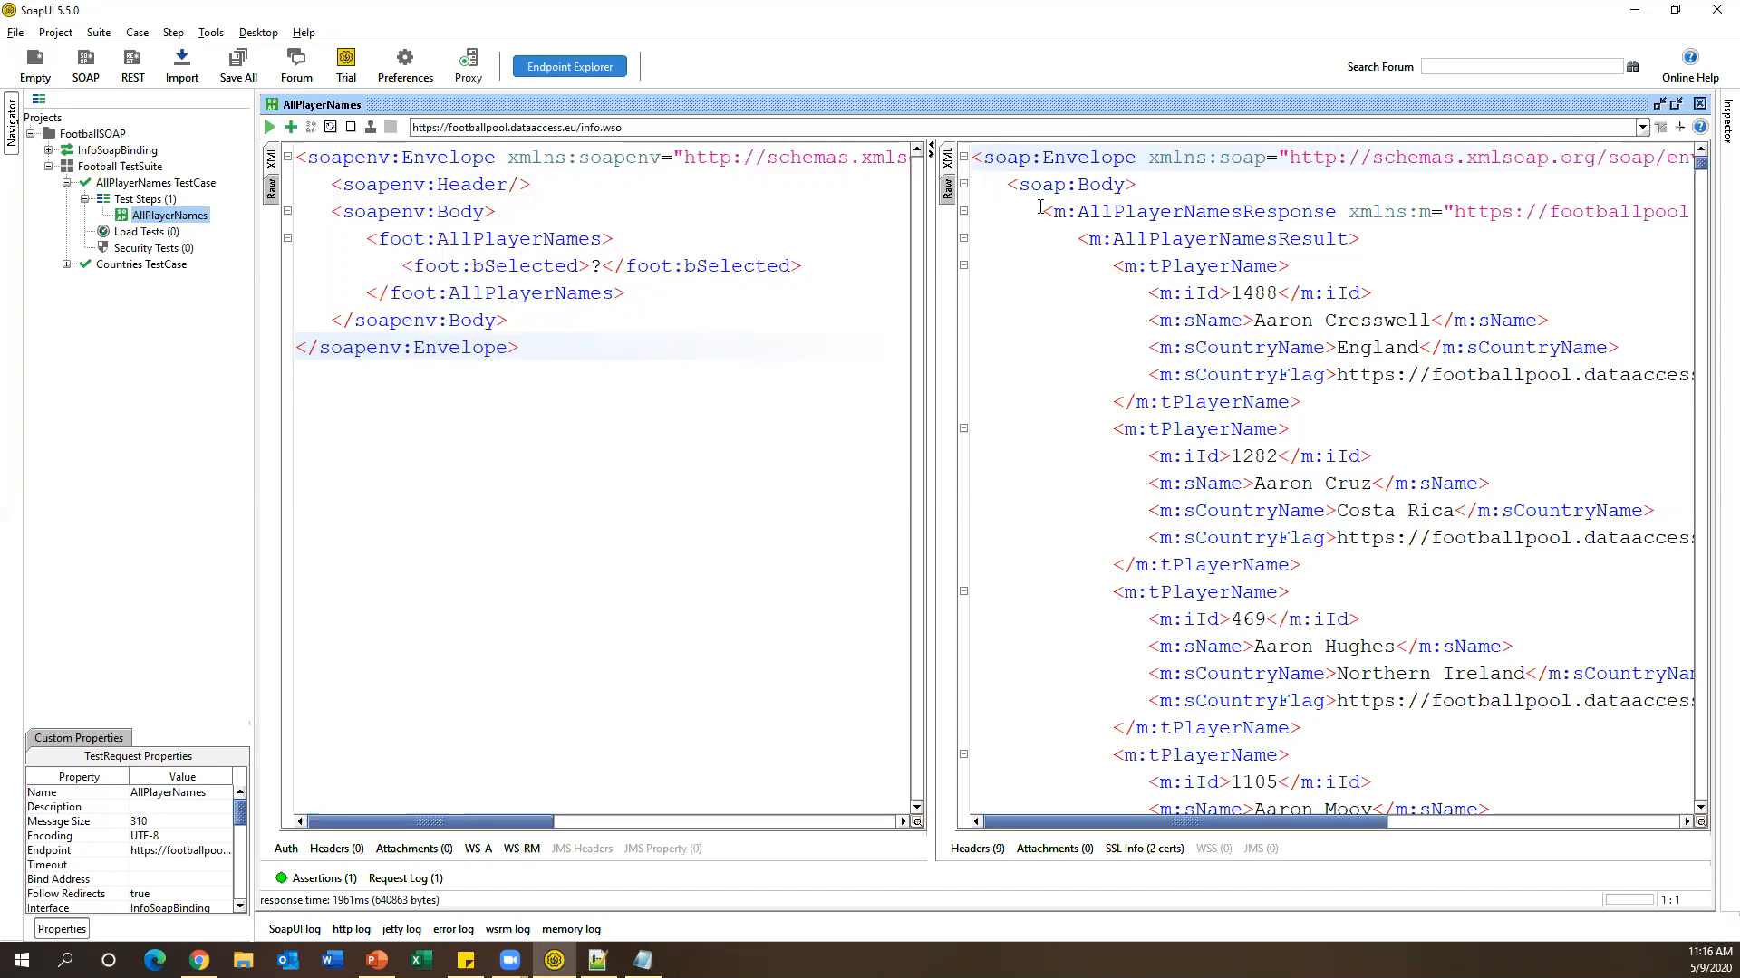
Examine the response hierarchy from AllPlayerNamesResponse and AllPlayerNamesResult down to the first tPlayerName node and its child elements.
left_click_drag(1044, 211, 1335, 209)
left_click_drag(1030, 239, 1406, 239)
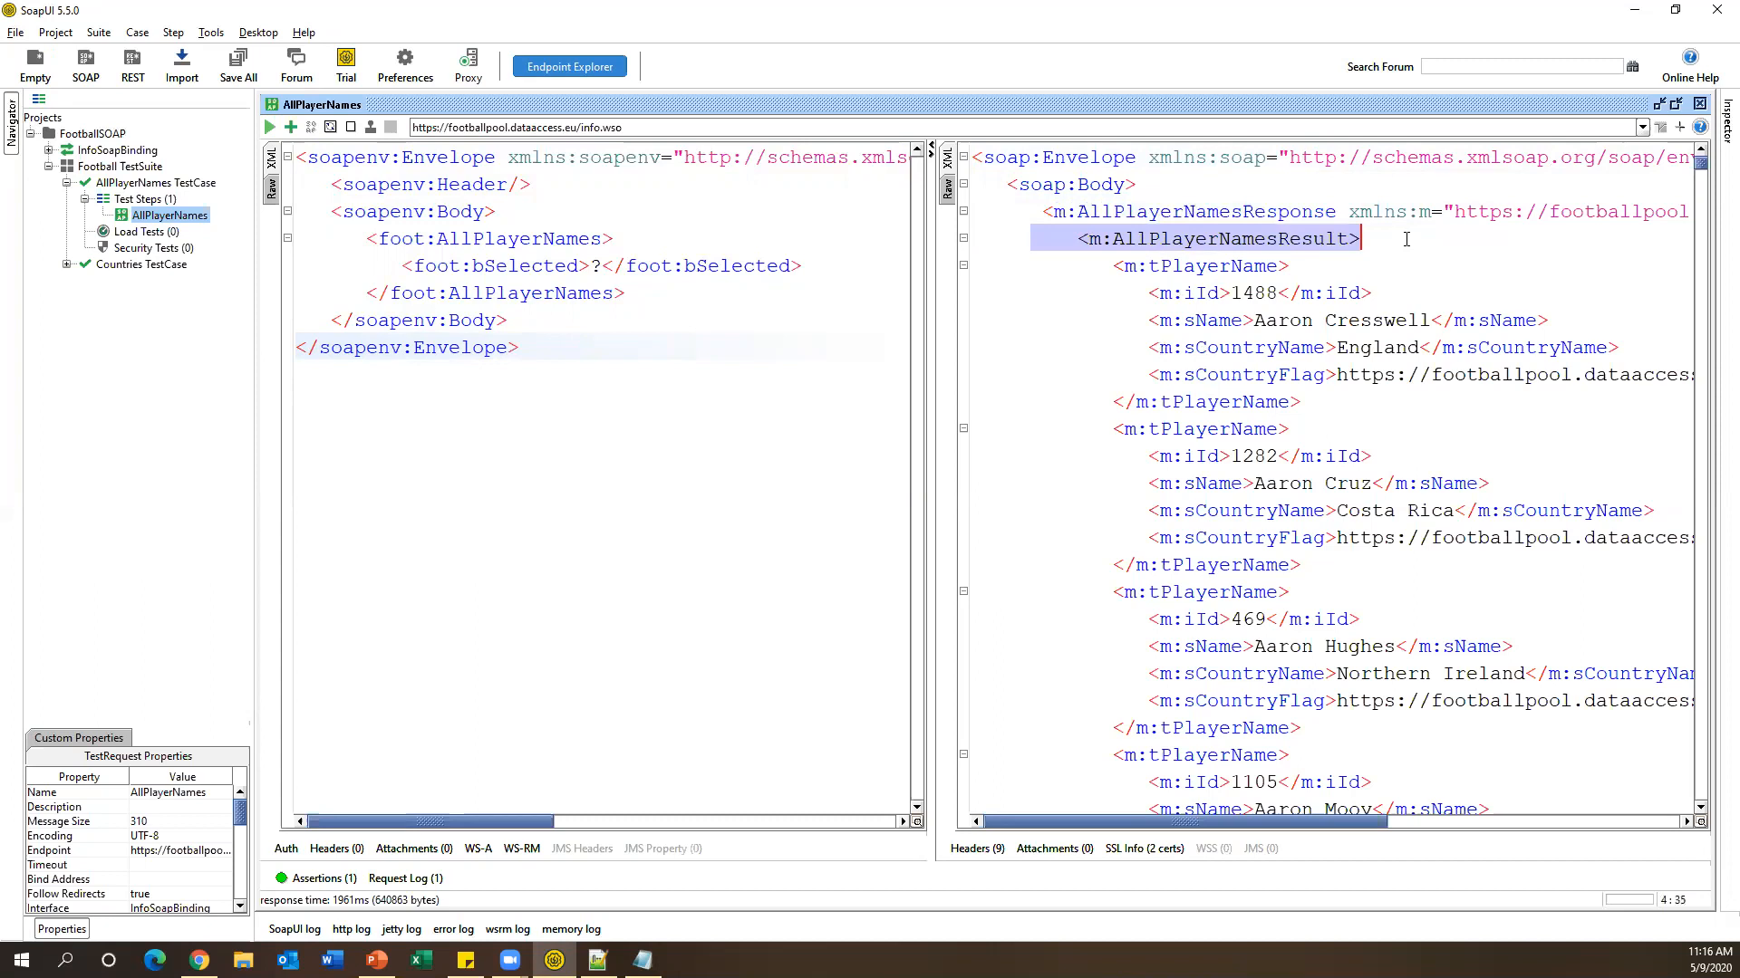
left_click_drag(1102, 265, 1309, 404)
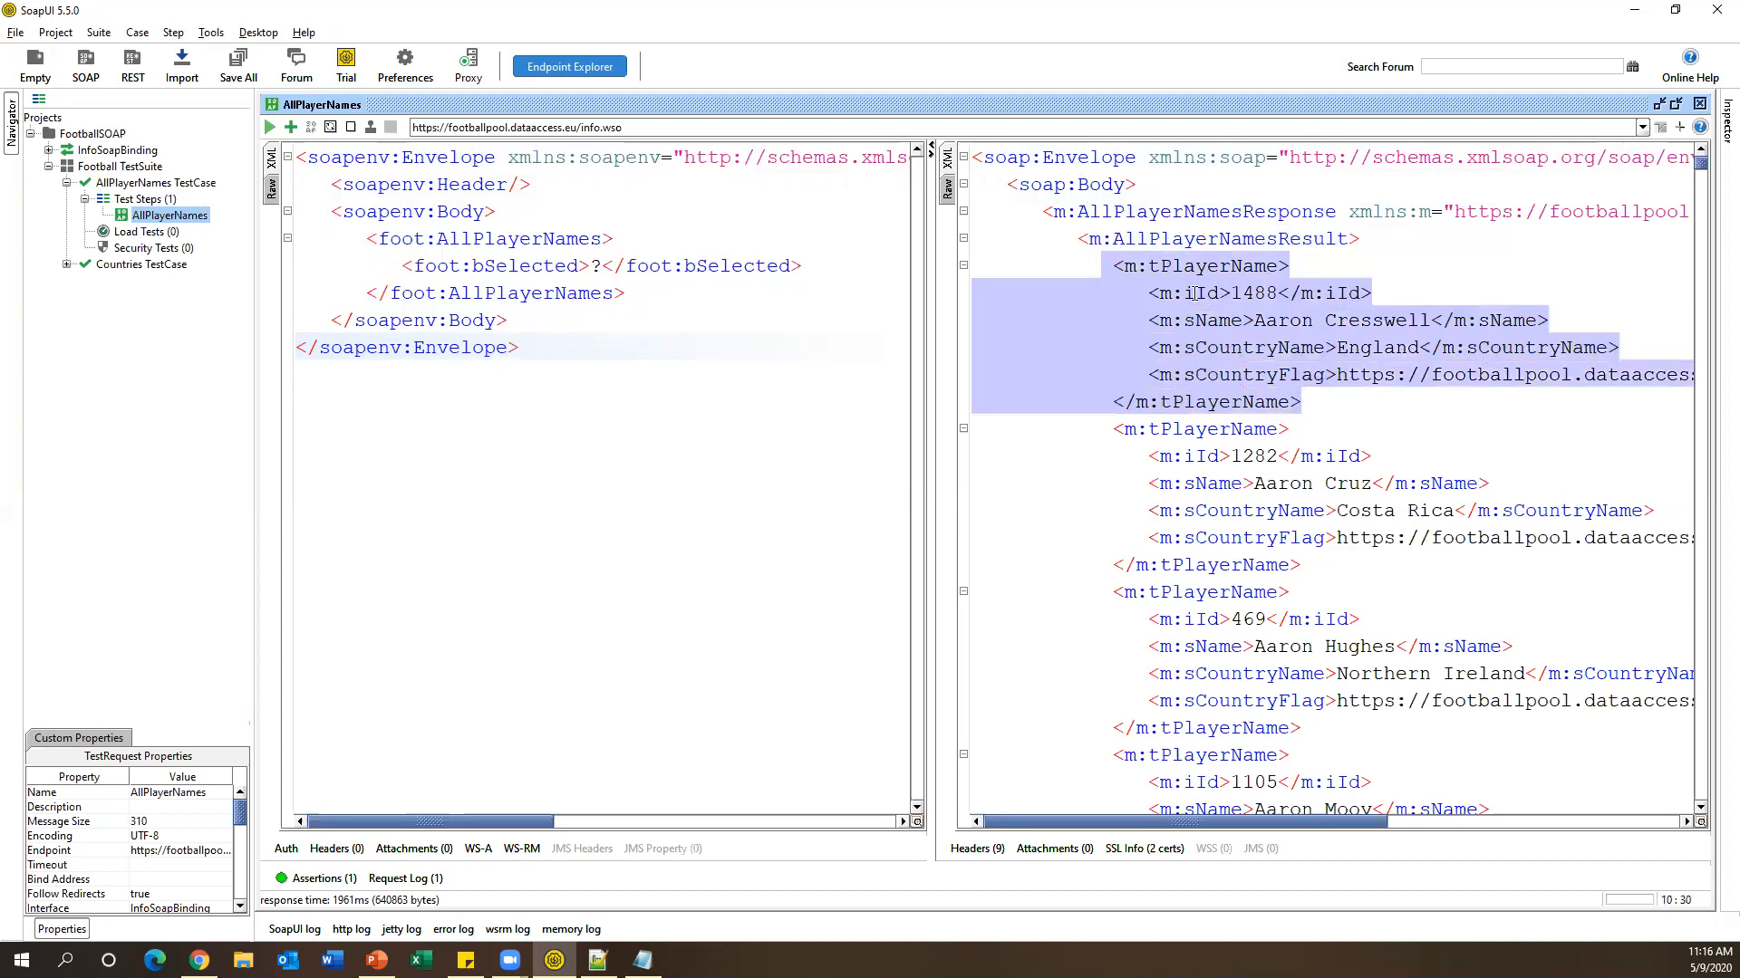
left_click(1089, 265)
left_click_drag(1323, 264, 1090, 264)
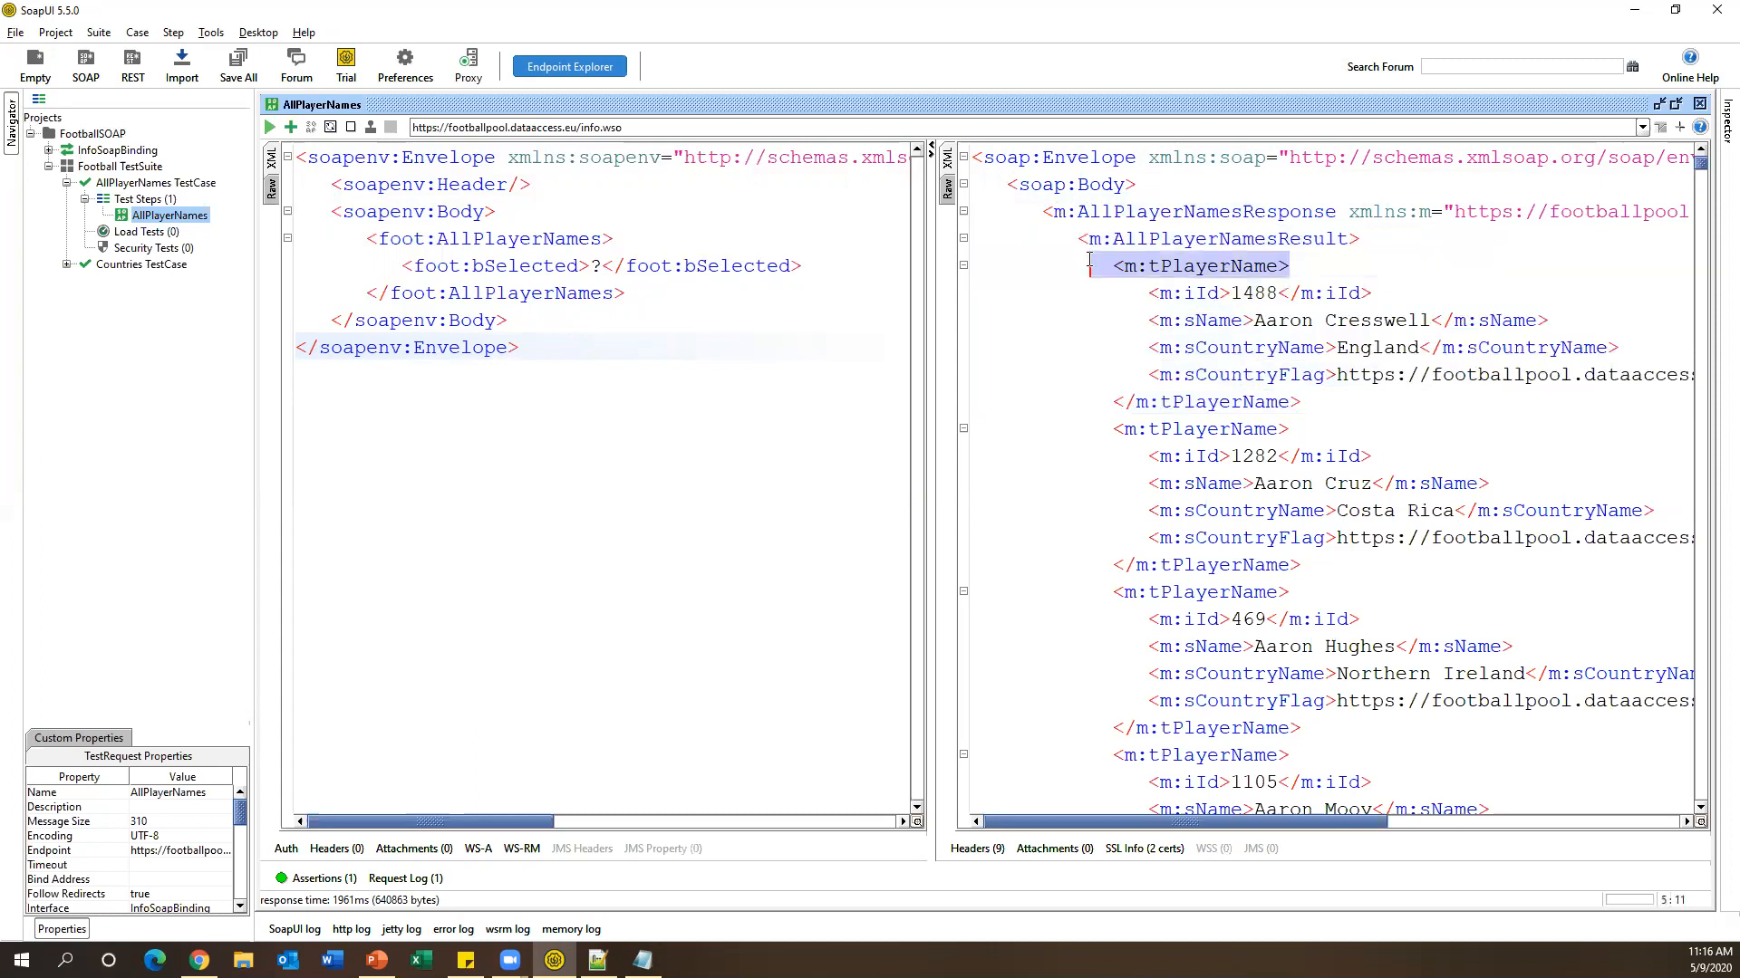
left_click(1219, 293)
left_click(1218, 319)
left_click(1223, 347)
left_click(1230, 375)
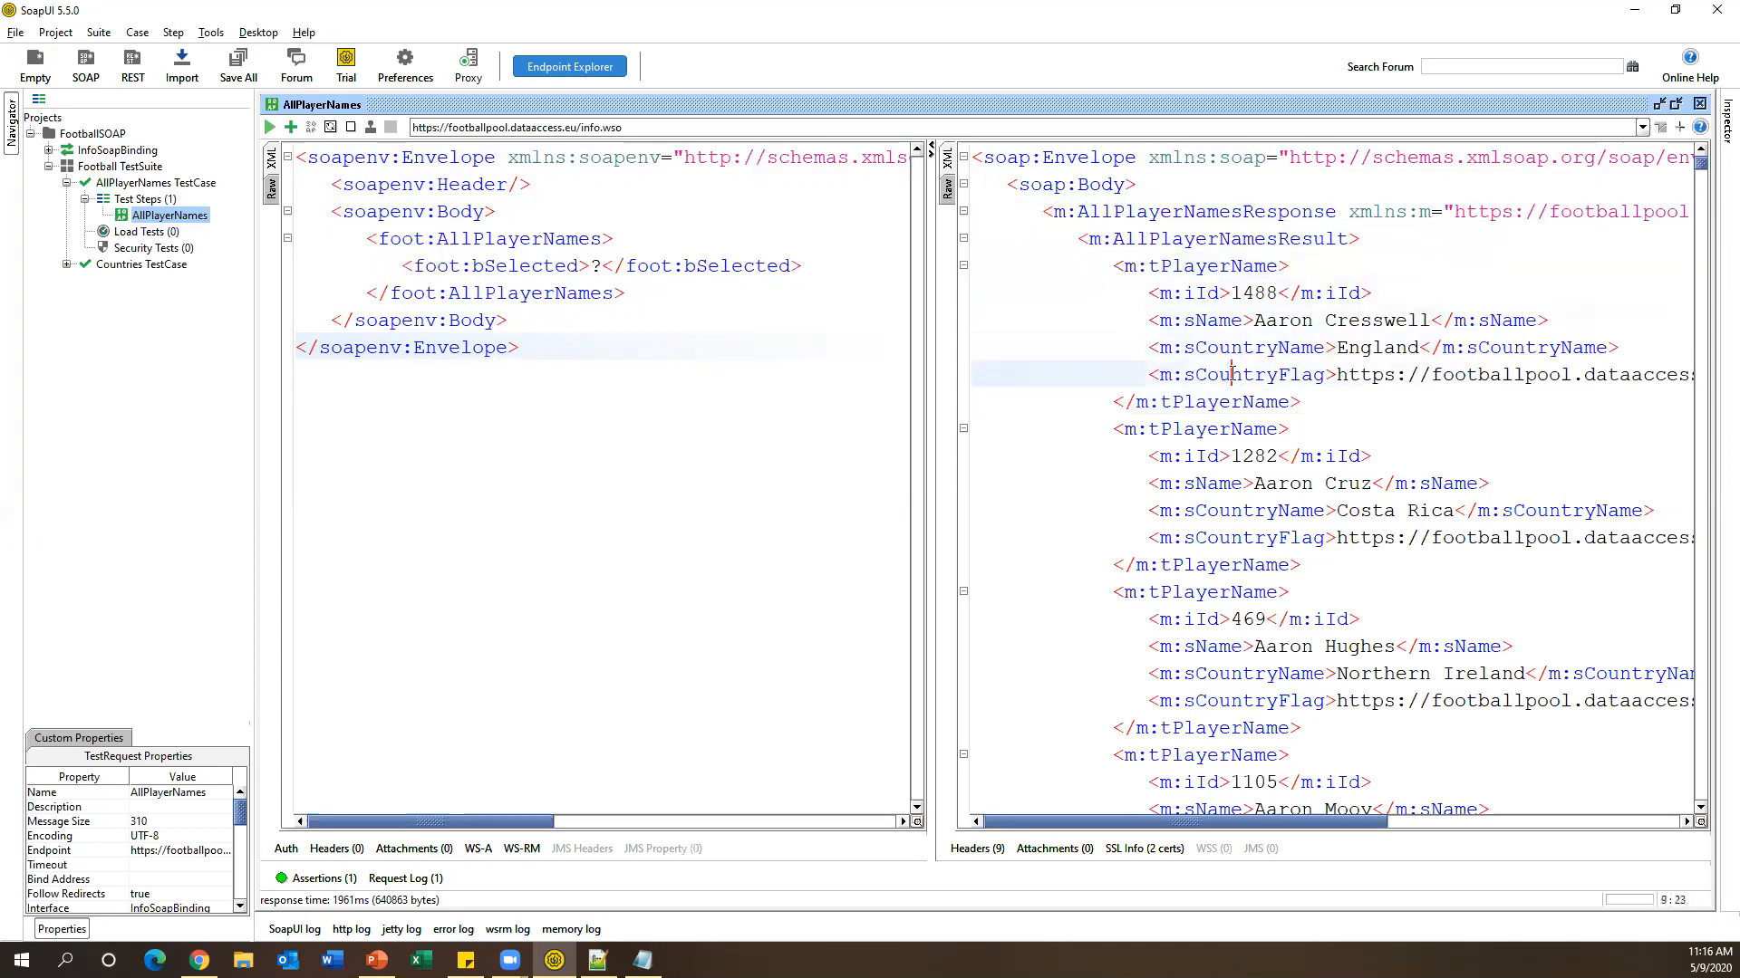
left_click_drag(1304, 404, 1078, 266)
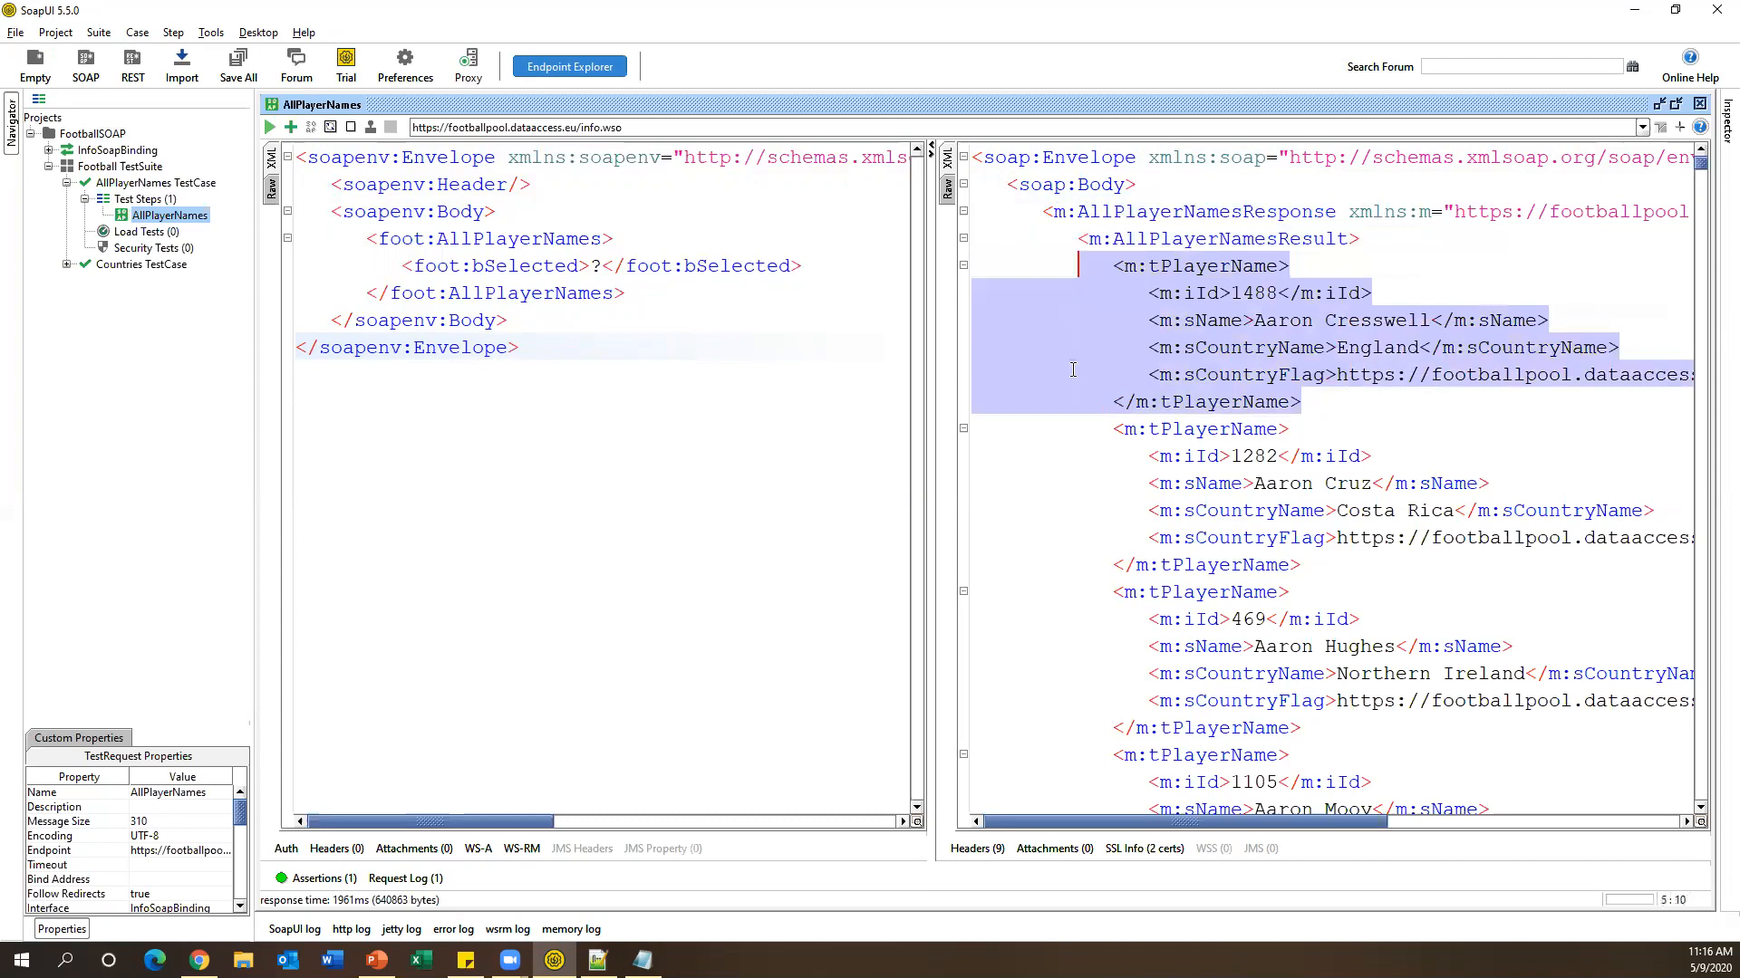
Compare the second, third and fourth tPlayerName nodes in the response, and return to the first one.
scroll(1074, 497, "down", 1)
left_click_drag(1101, 349, 1302, 484)
scroll(1178, 760, "down", 2)
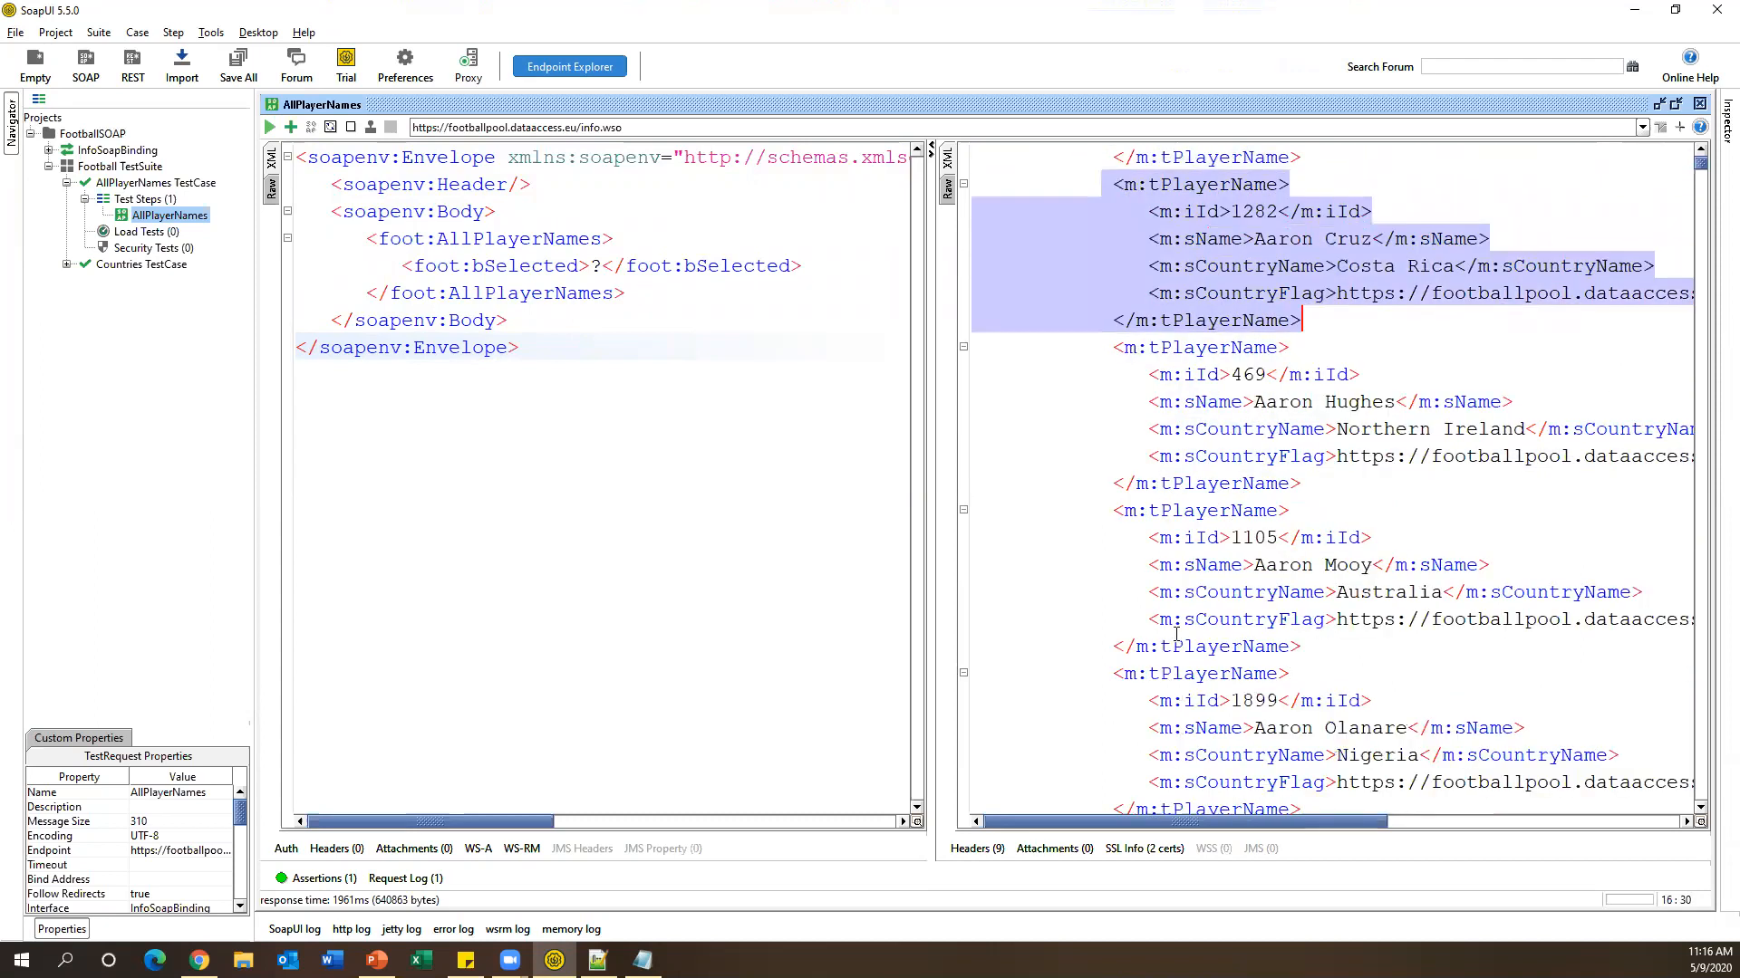
left_click_drag(1087, 347, 1302, 481)
left_click_drag(1112, 510, 1305, 645)
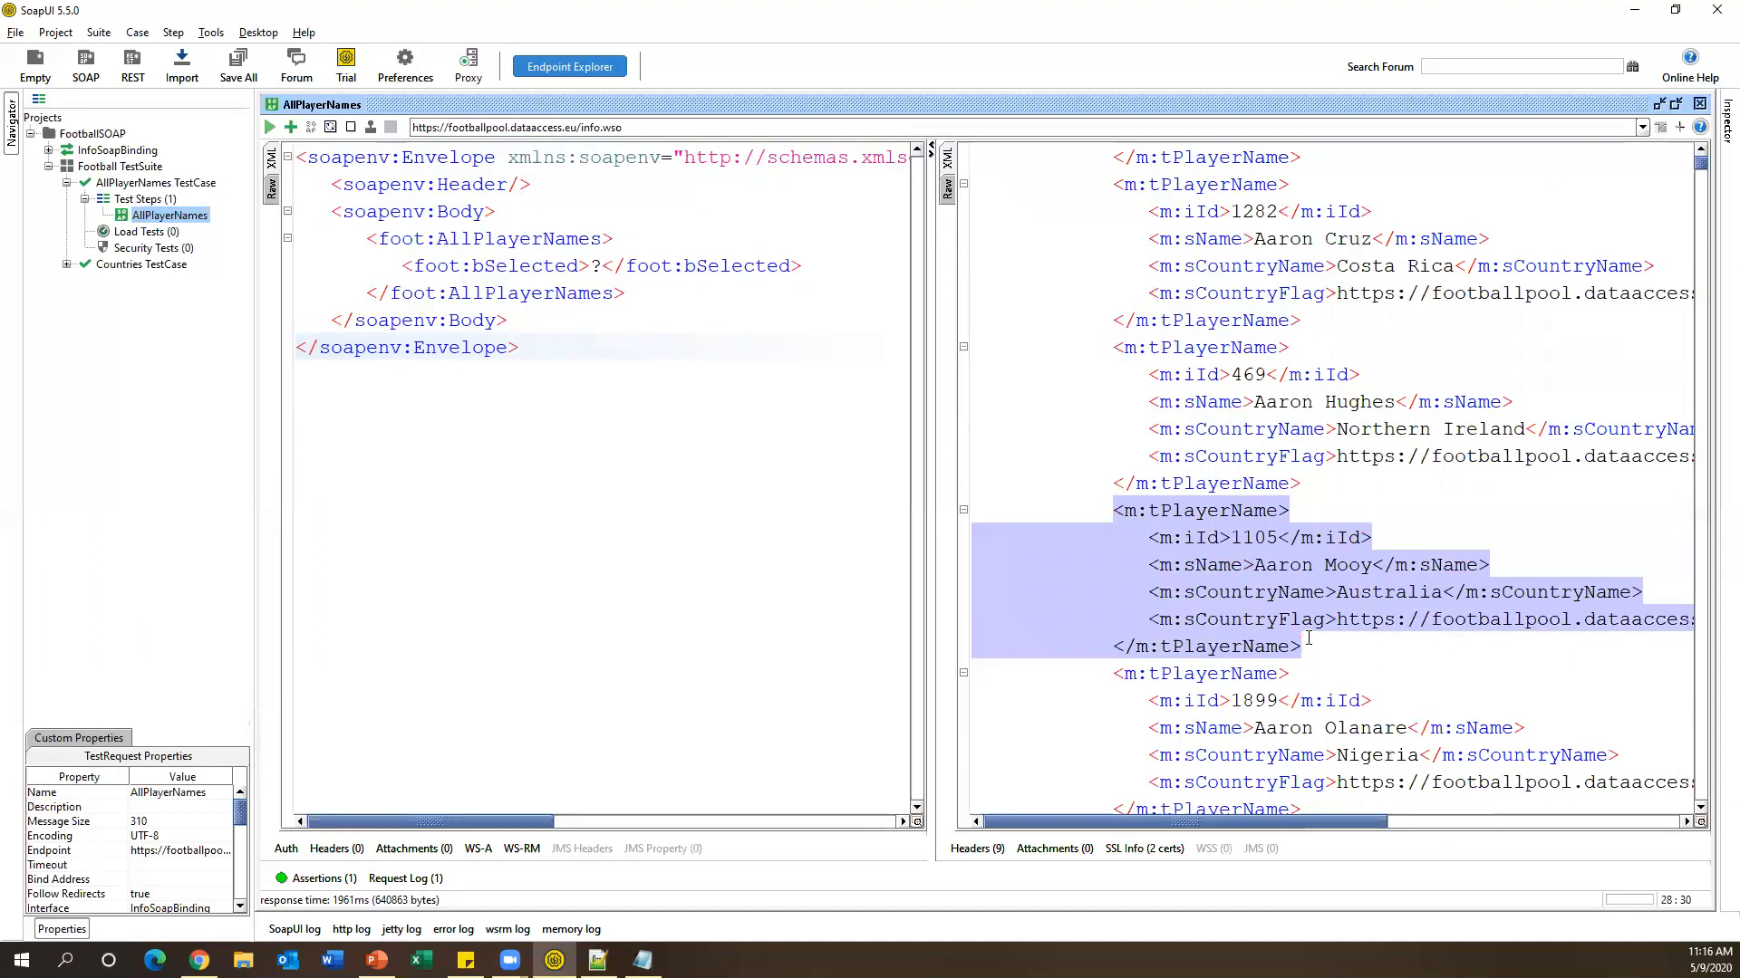
scroll(1308, 638, "down", 6)
scroll(1309, 639, "up", 8)
scroll(1310, 638, "up", 1)
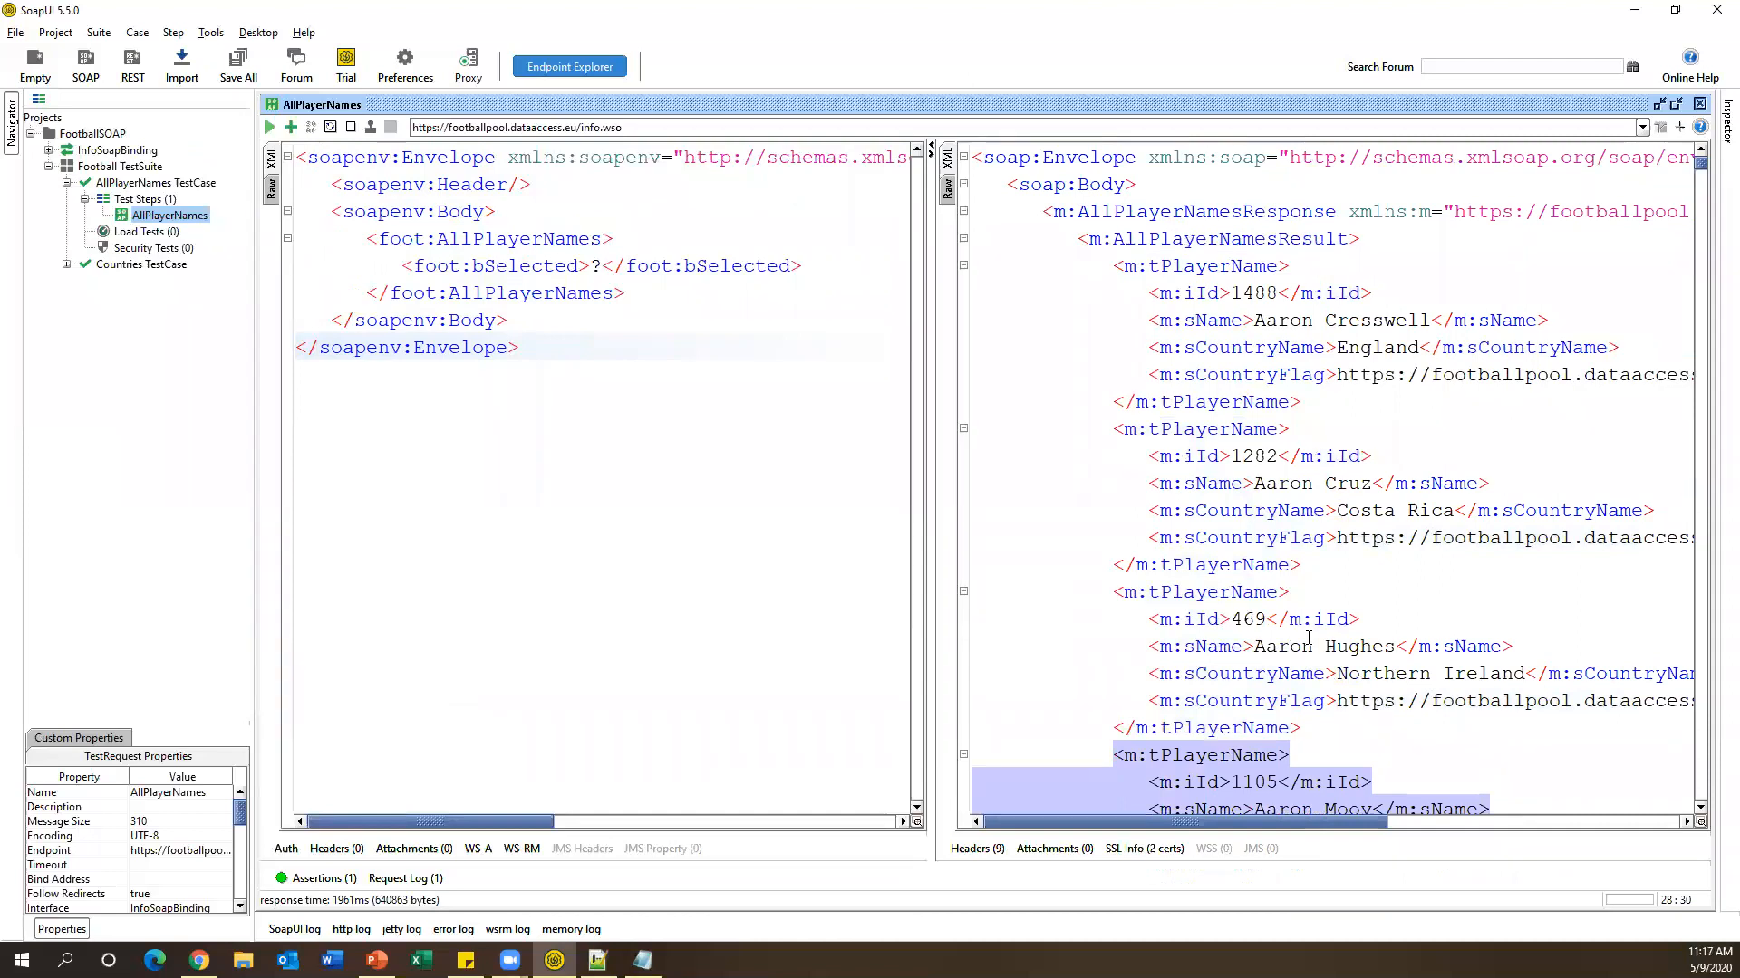
left_click_drag(1114, 265, 1316, 394)
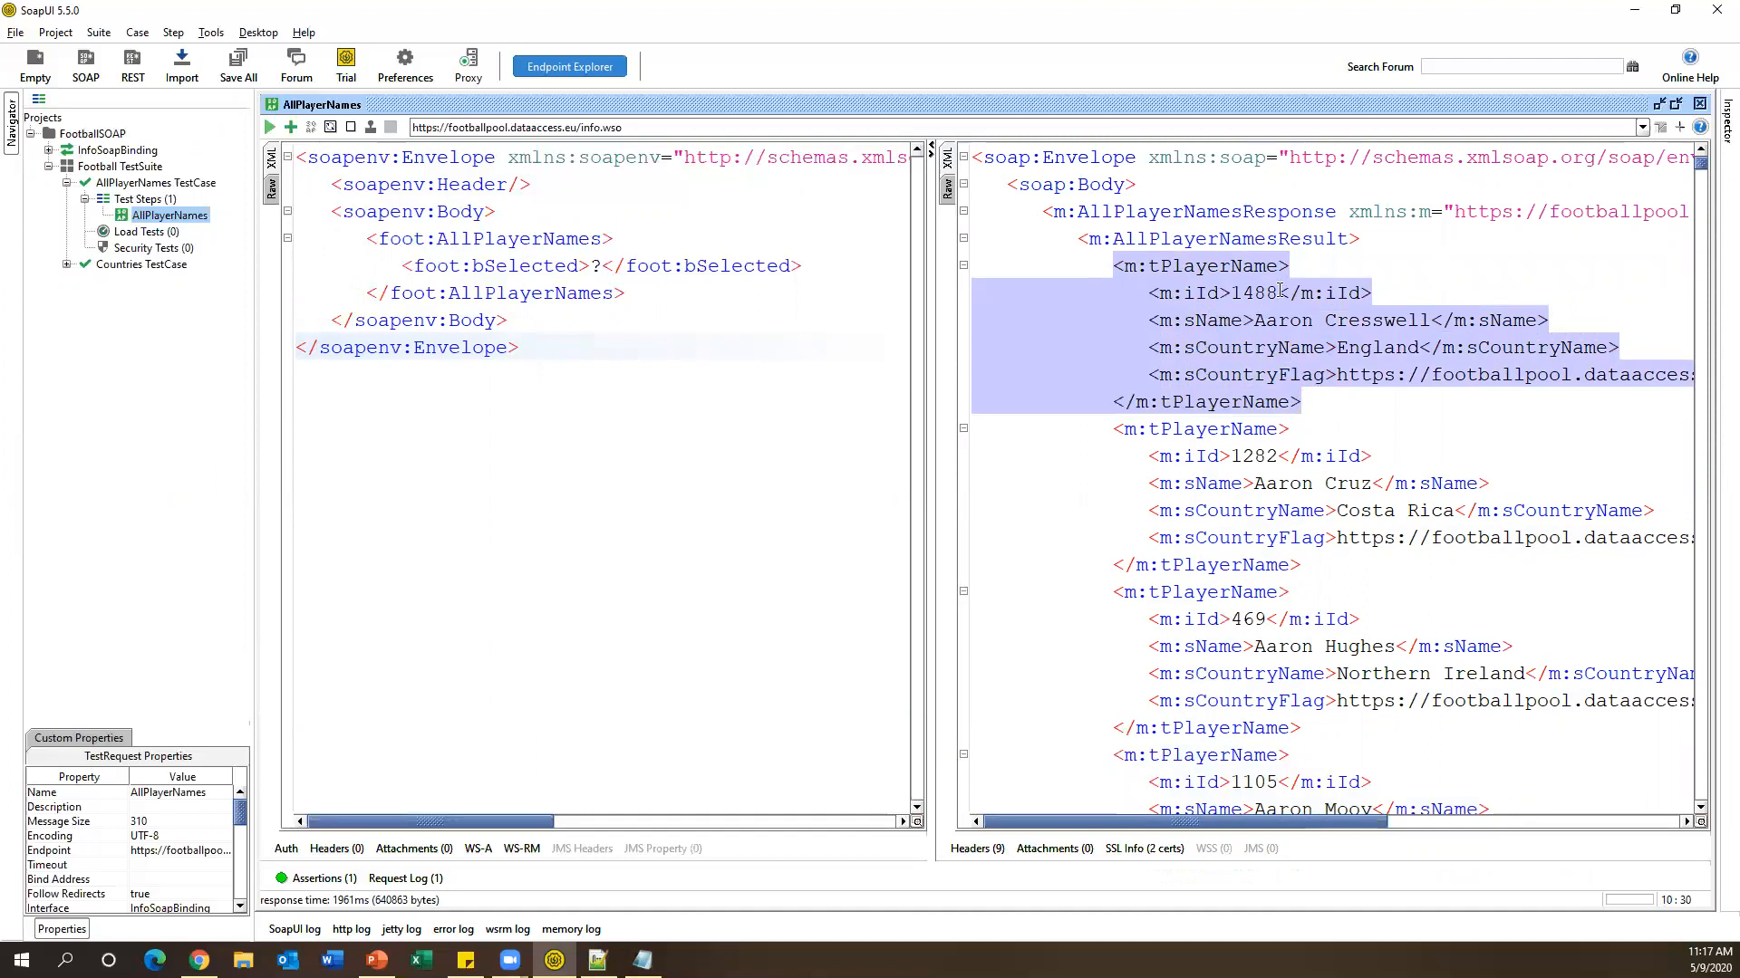
Compare the iId element and the full first tPlayerName node with the second and third tPlayerName nodes in the response.
left_click(1408, 292)
left_click_drag(1408, 292, 1136, 292)
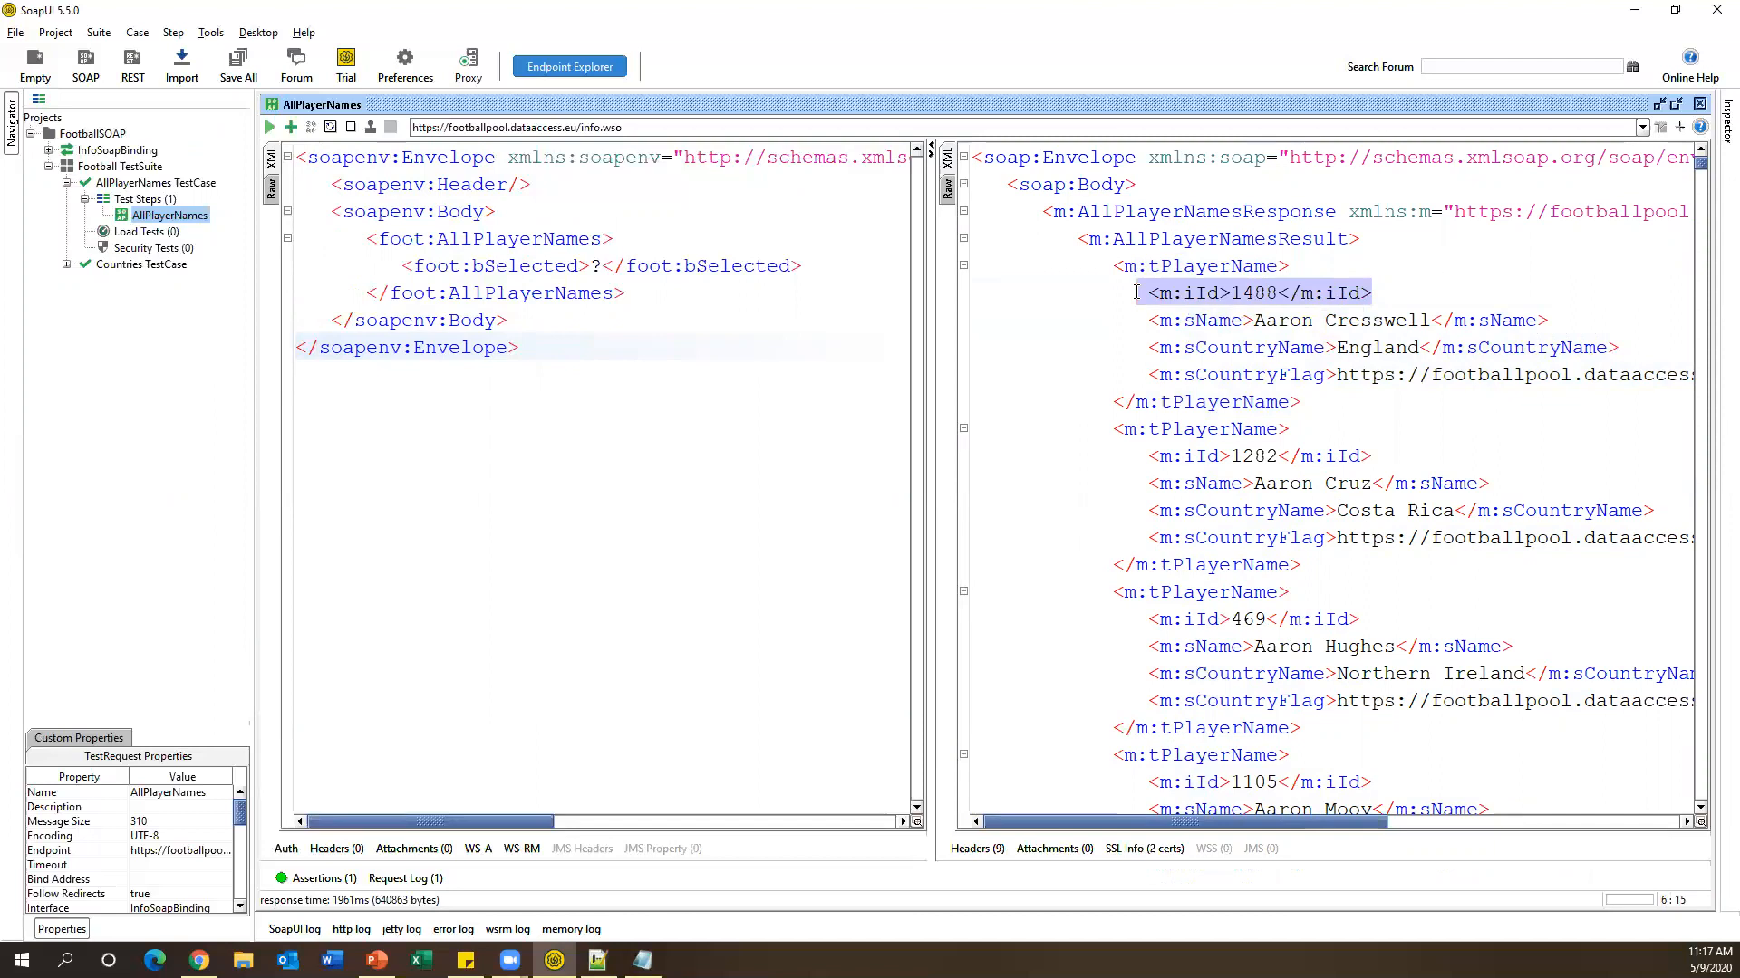
left_click(1214, 291)
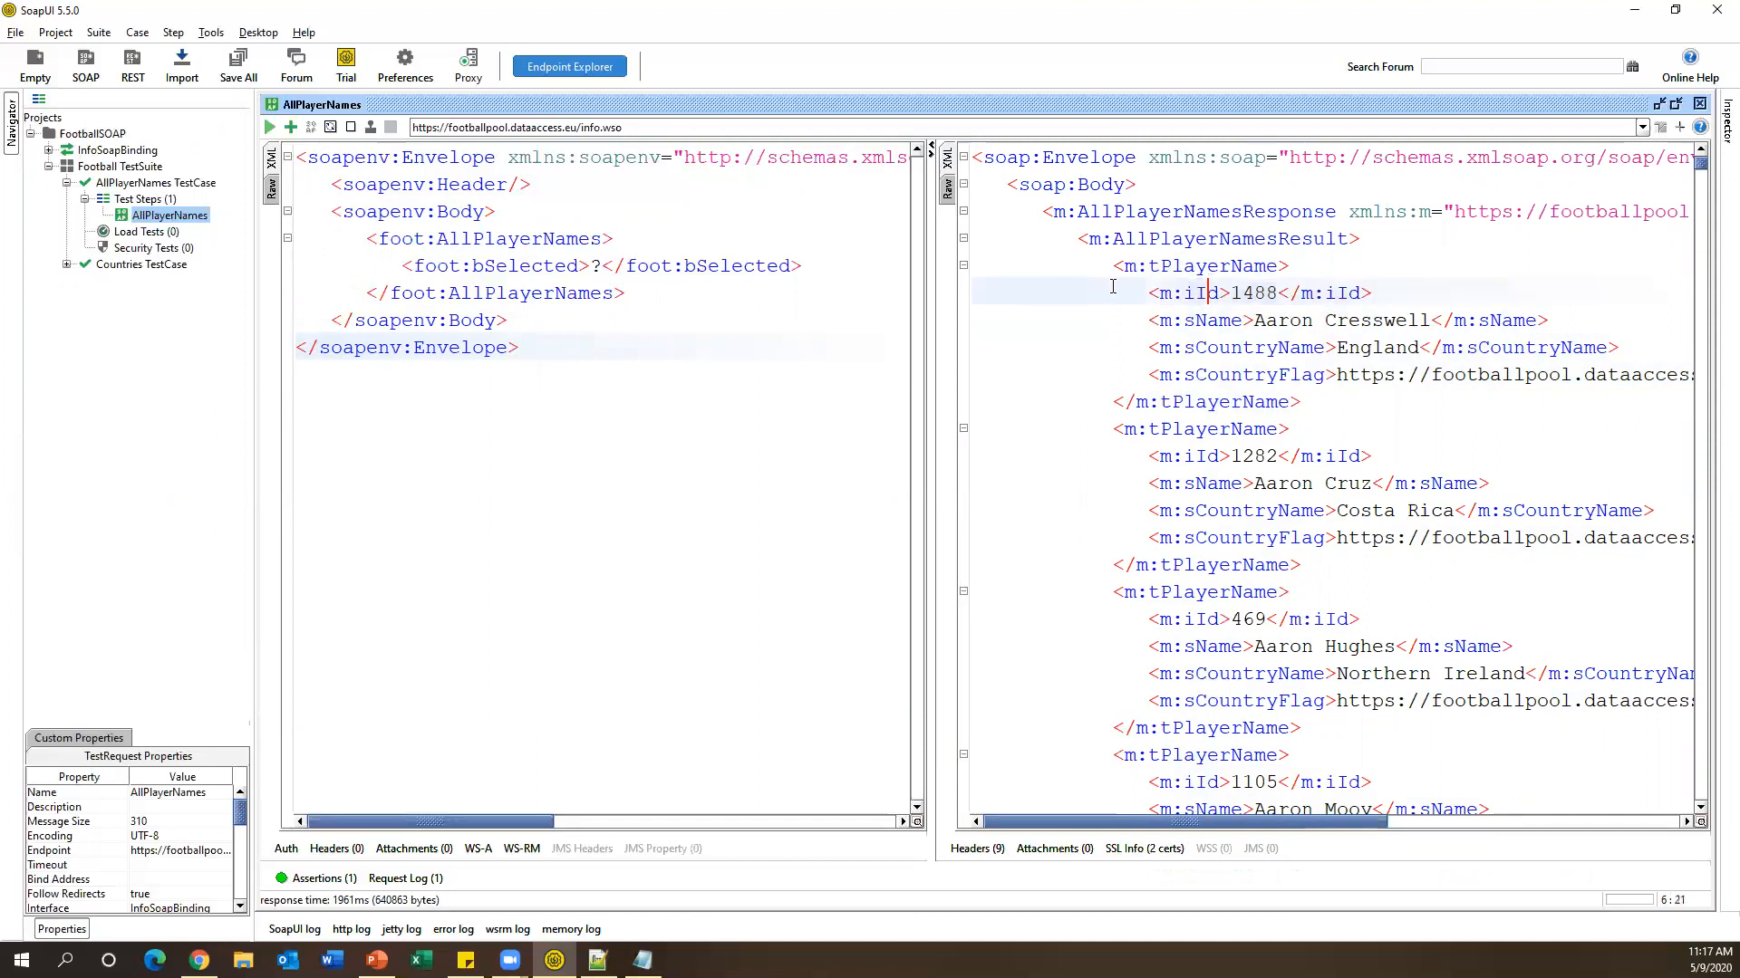
left_click_drag(1109, 266, 1303, 402)
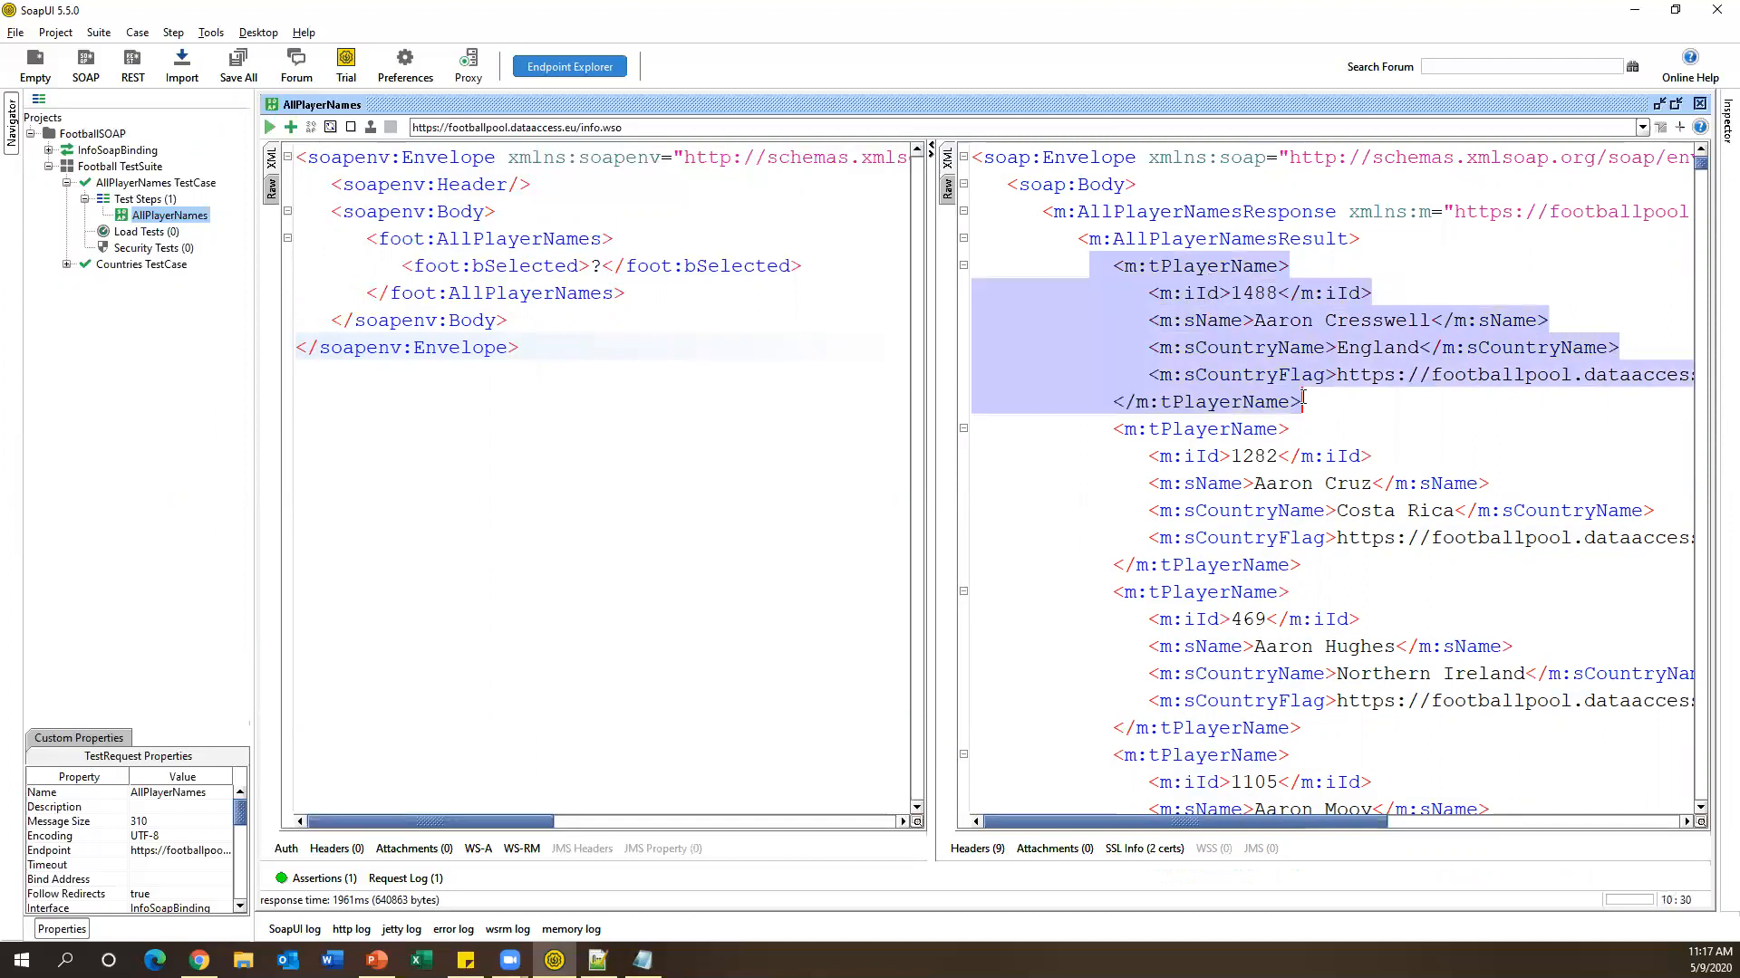
left_click(1206, 293)
left_click_drag(1090, 429, 1337, 510)
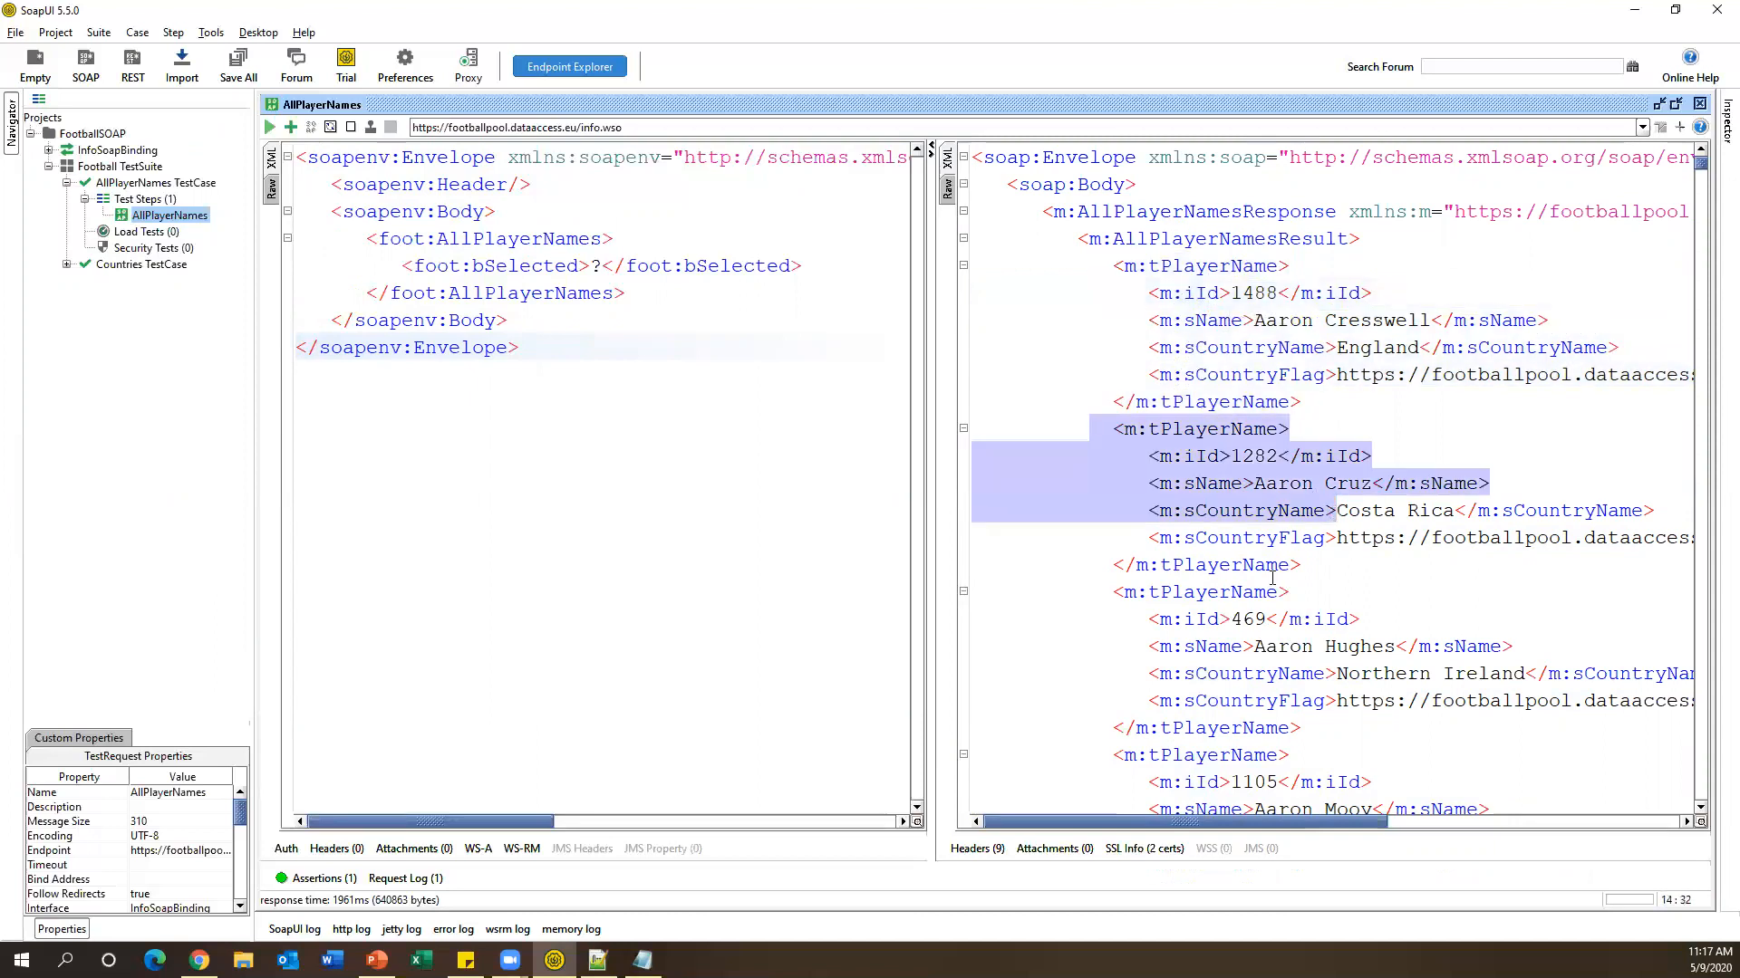
left_click_drag(1090, 592, 1346, 719)
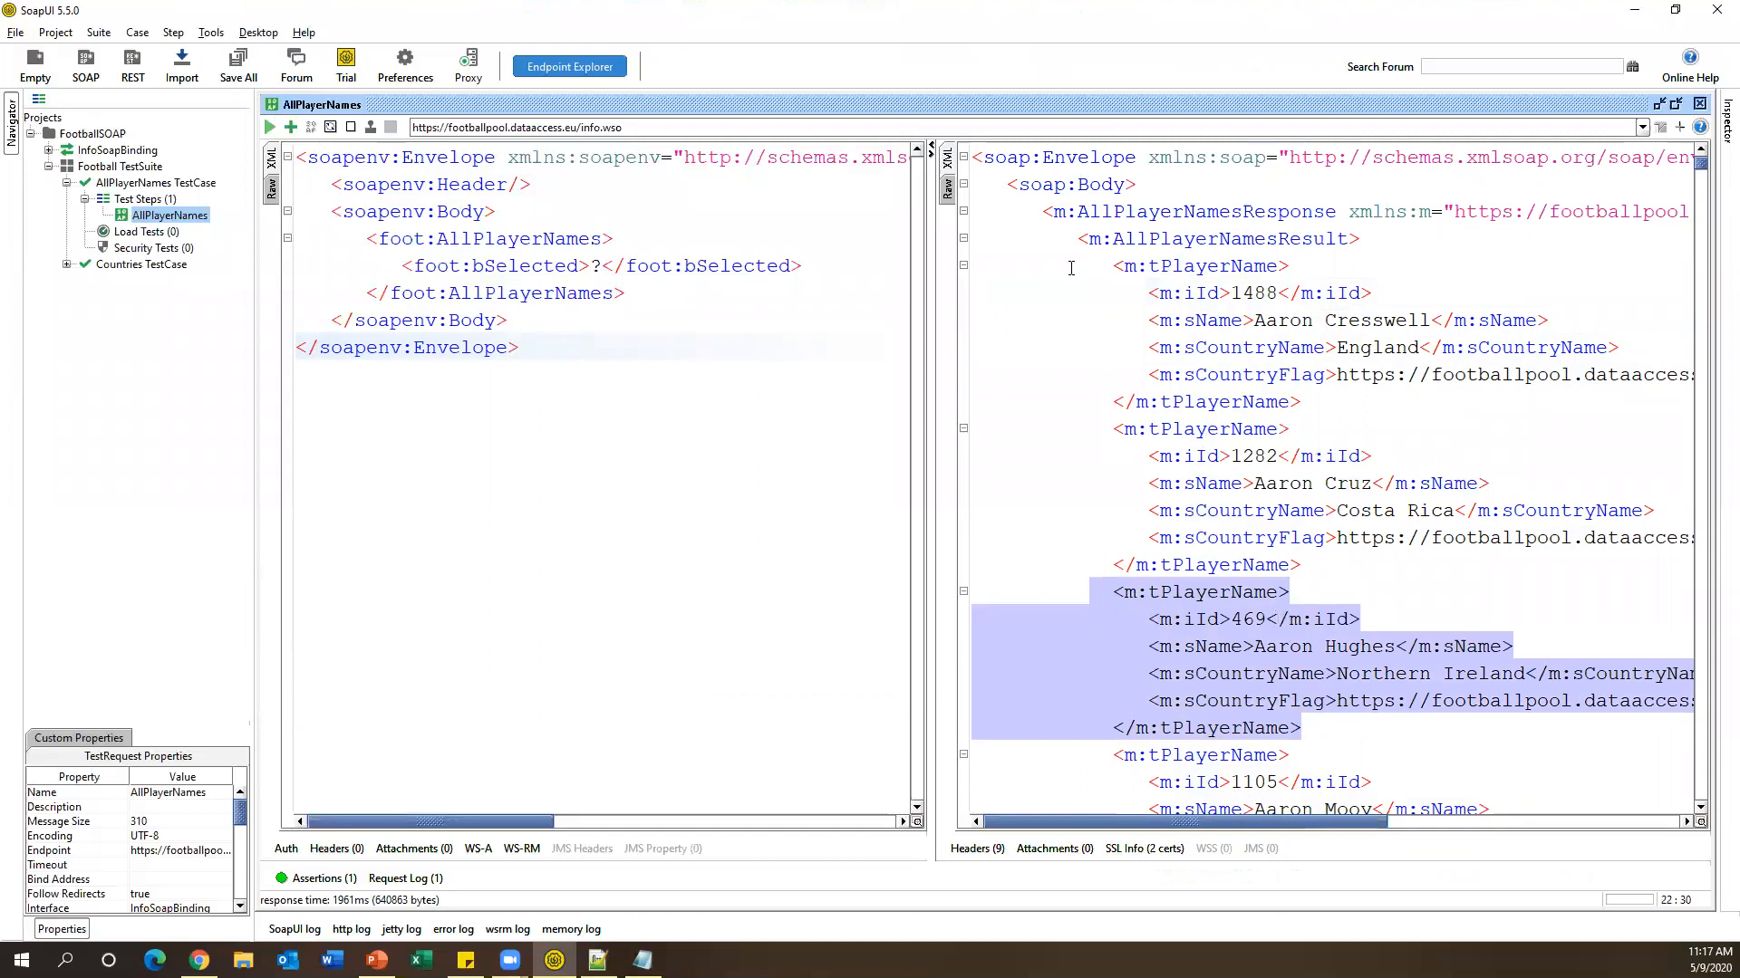
Examine the iId element and its value inside the first tPlayerName node of the response.
left_click_drag(1112, 293, 1372, 292)
left_click_drag(1087, 256, 1309, 403)
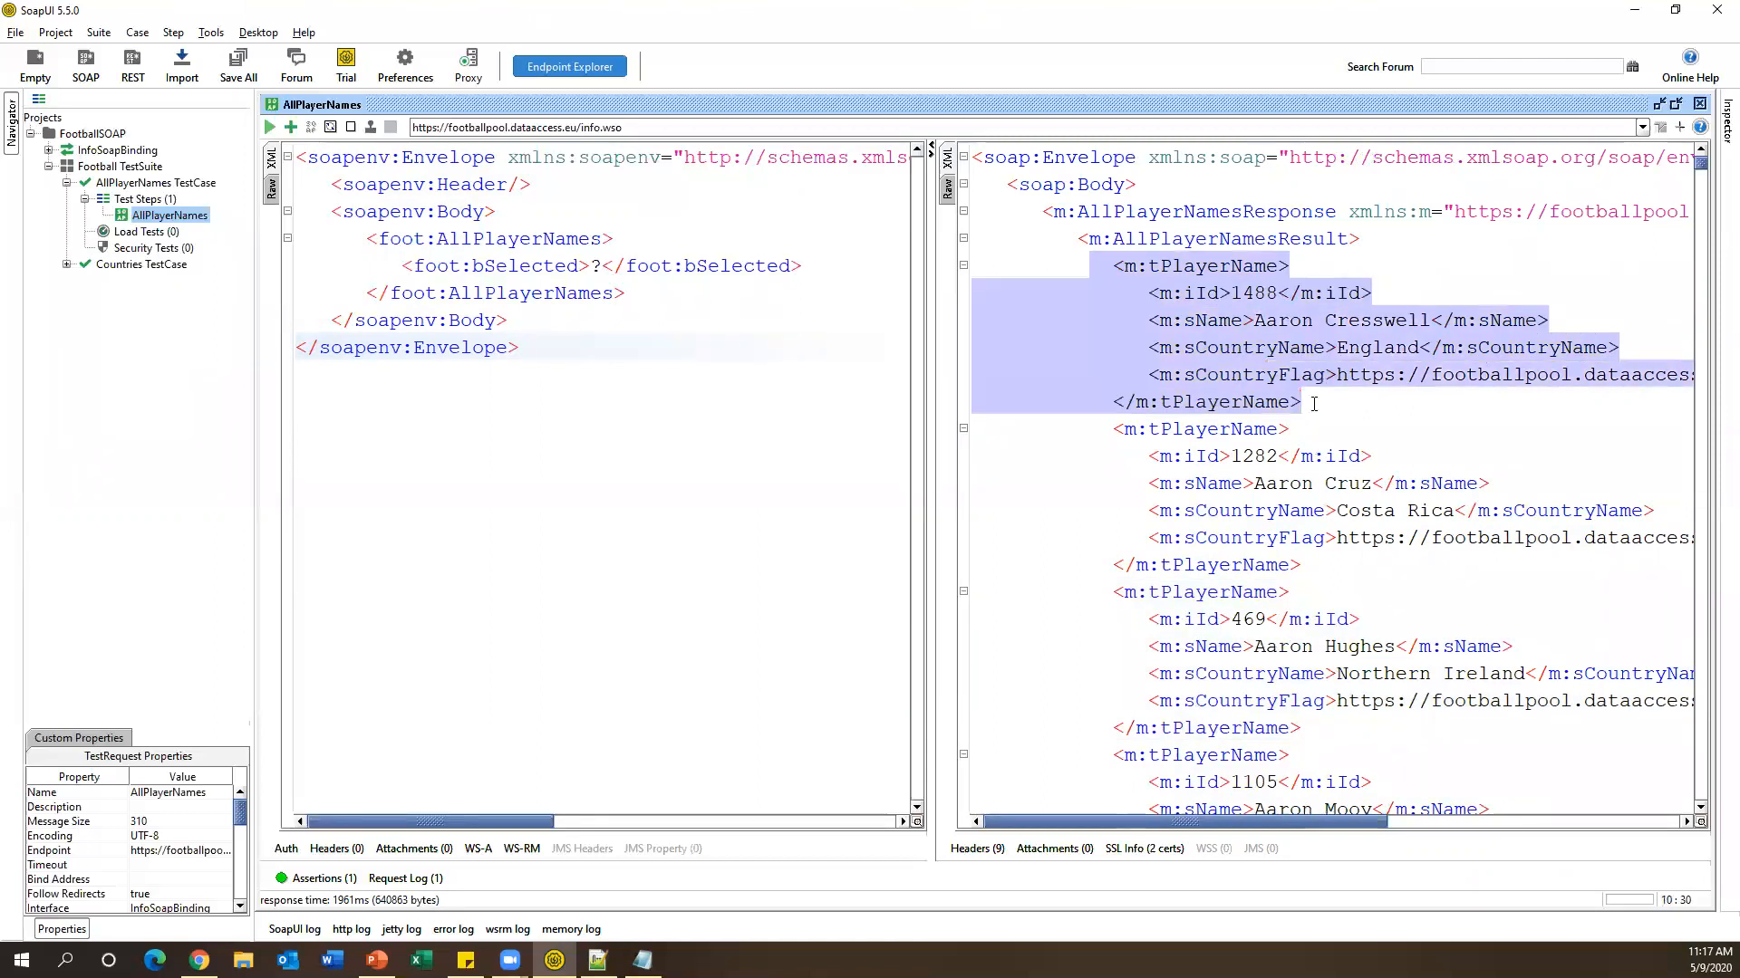
left_click(1276, 292)
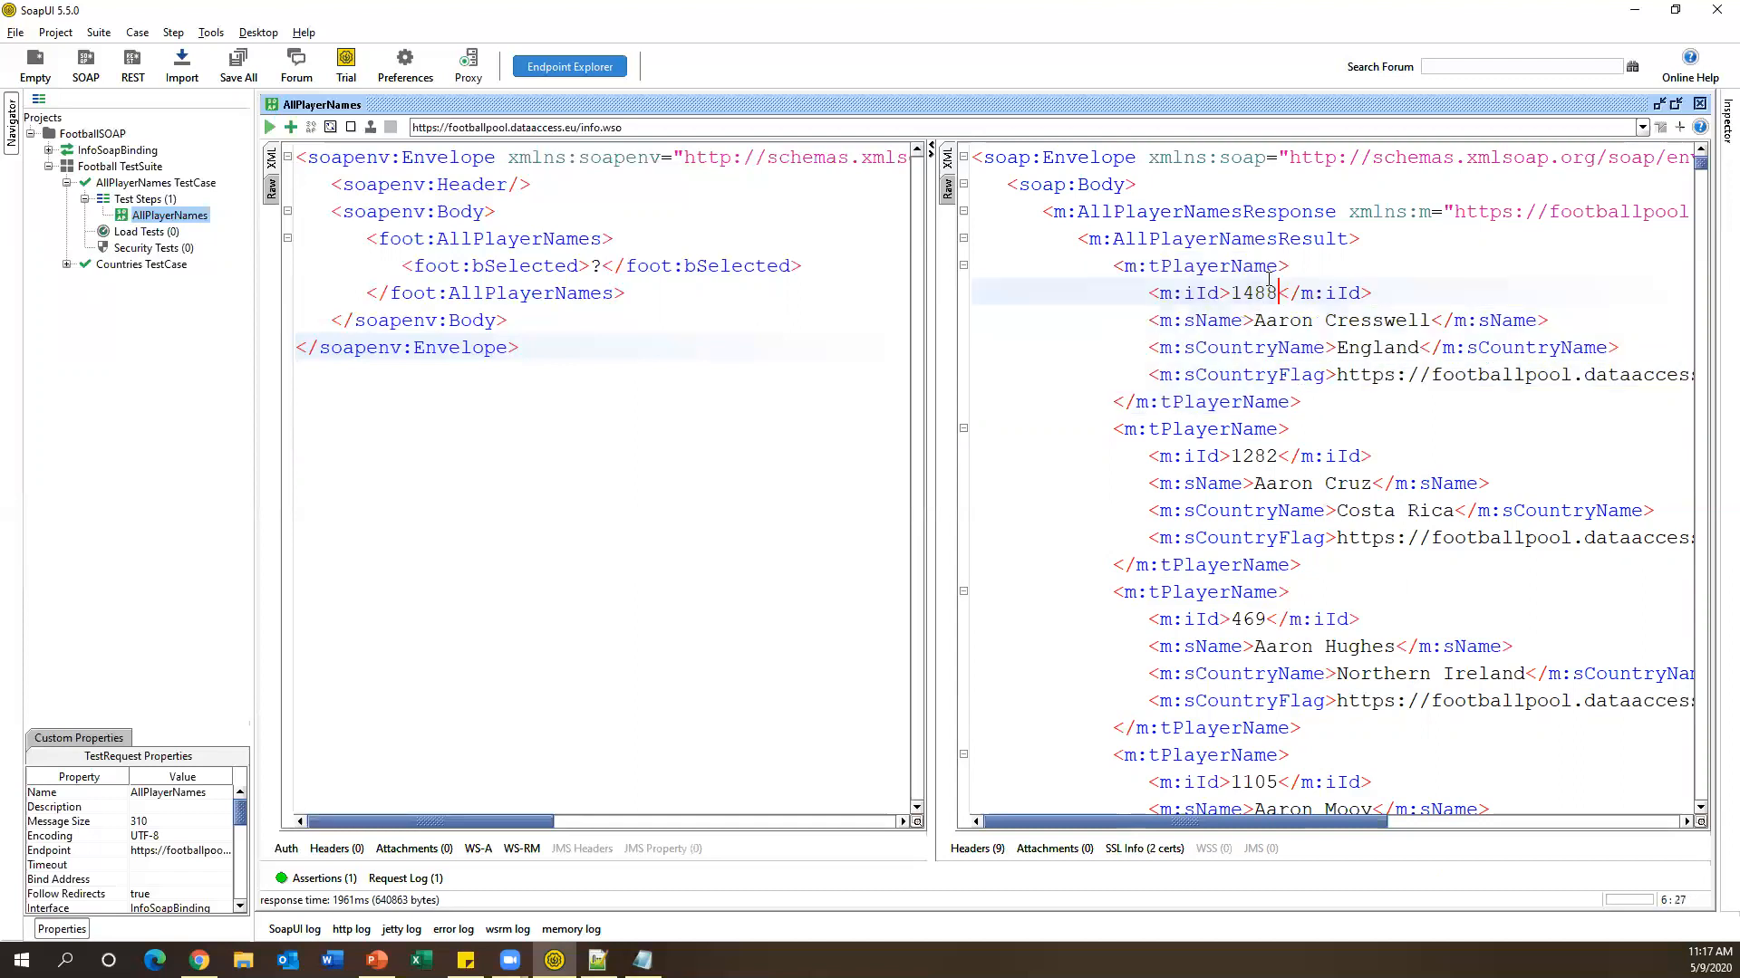
double_click(1235, 293)
left_click_drag(1078, 266, 1352, 396)
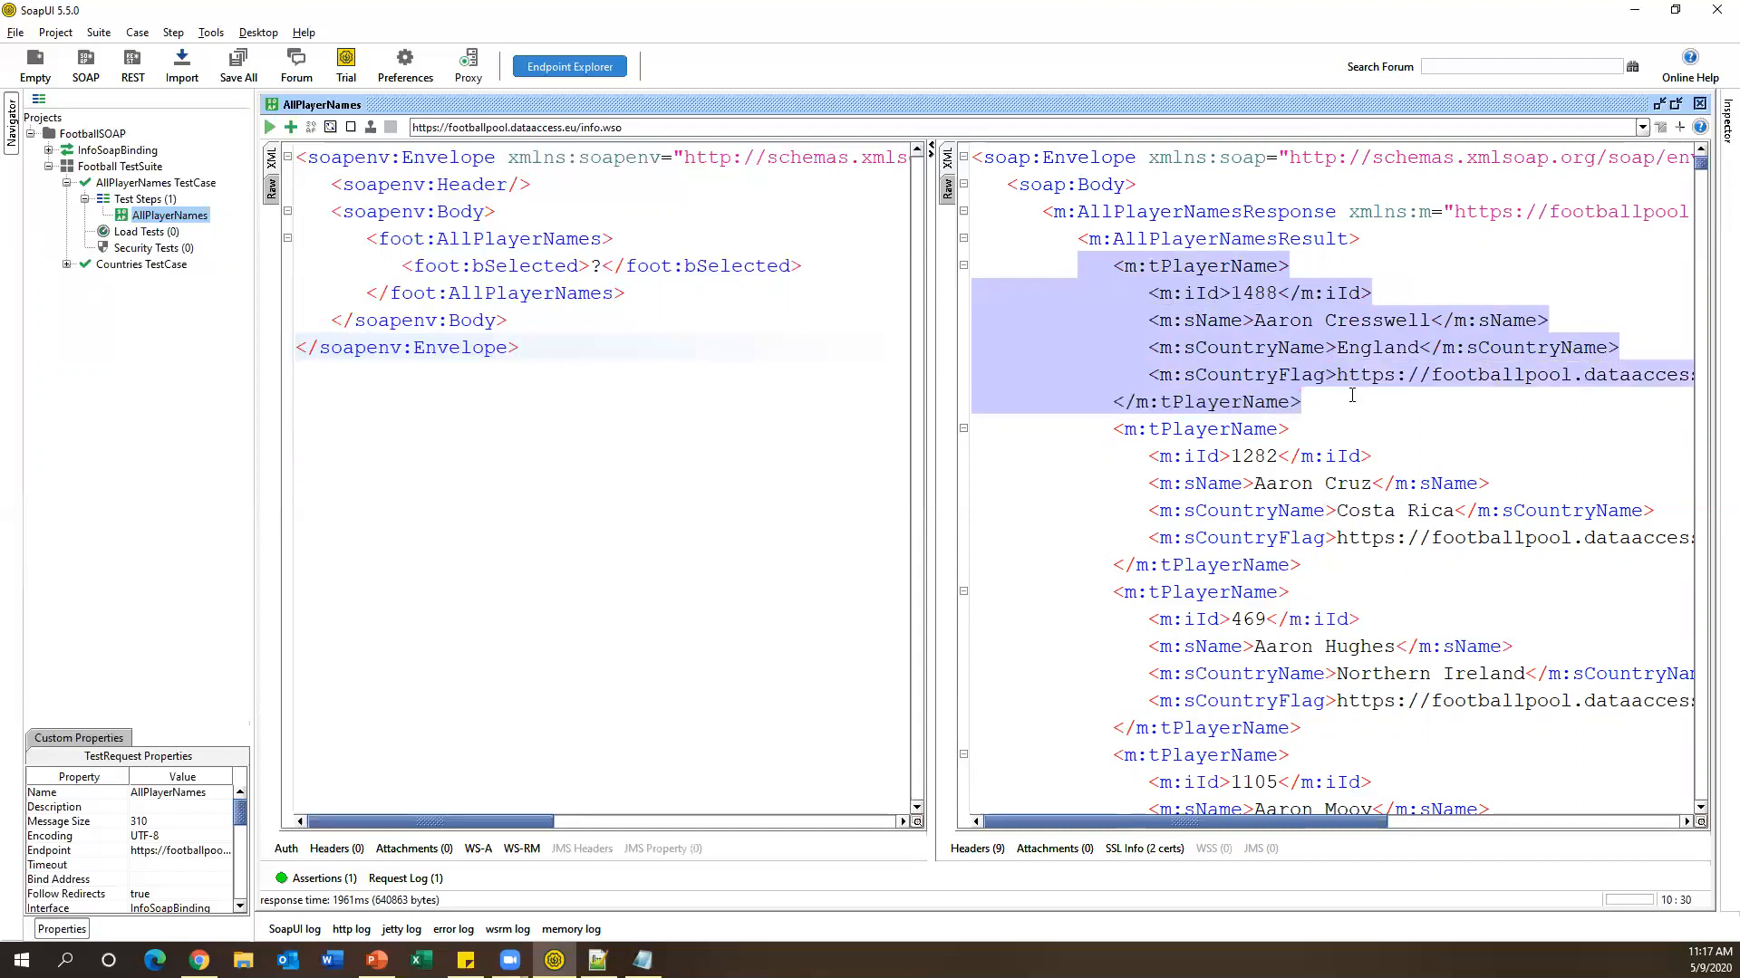
double_click(1254, 293)
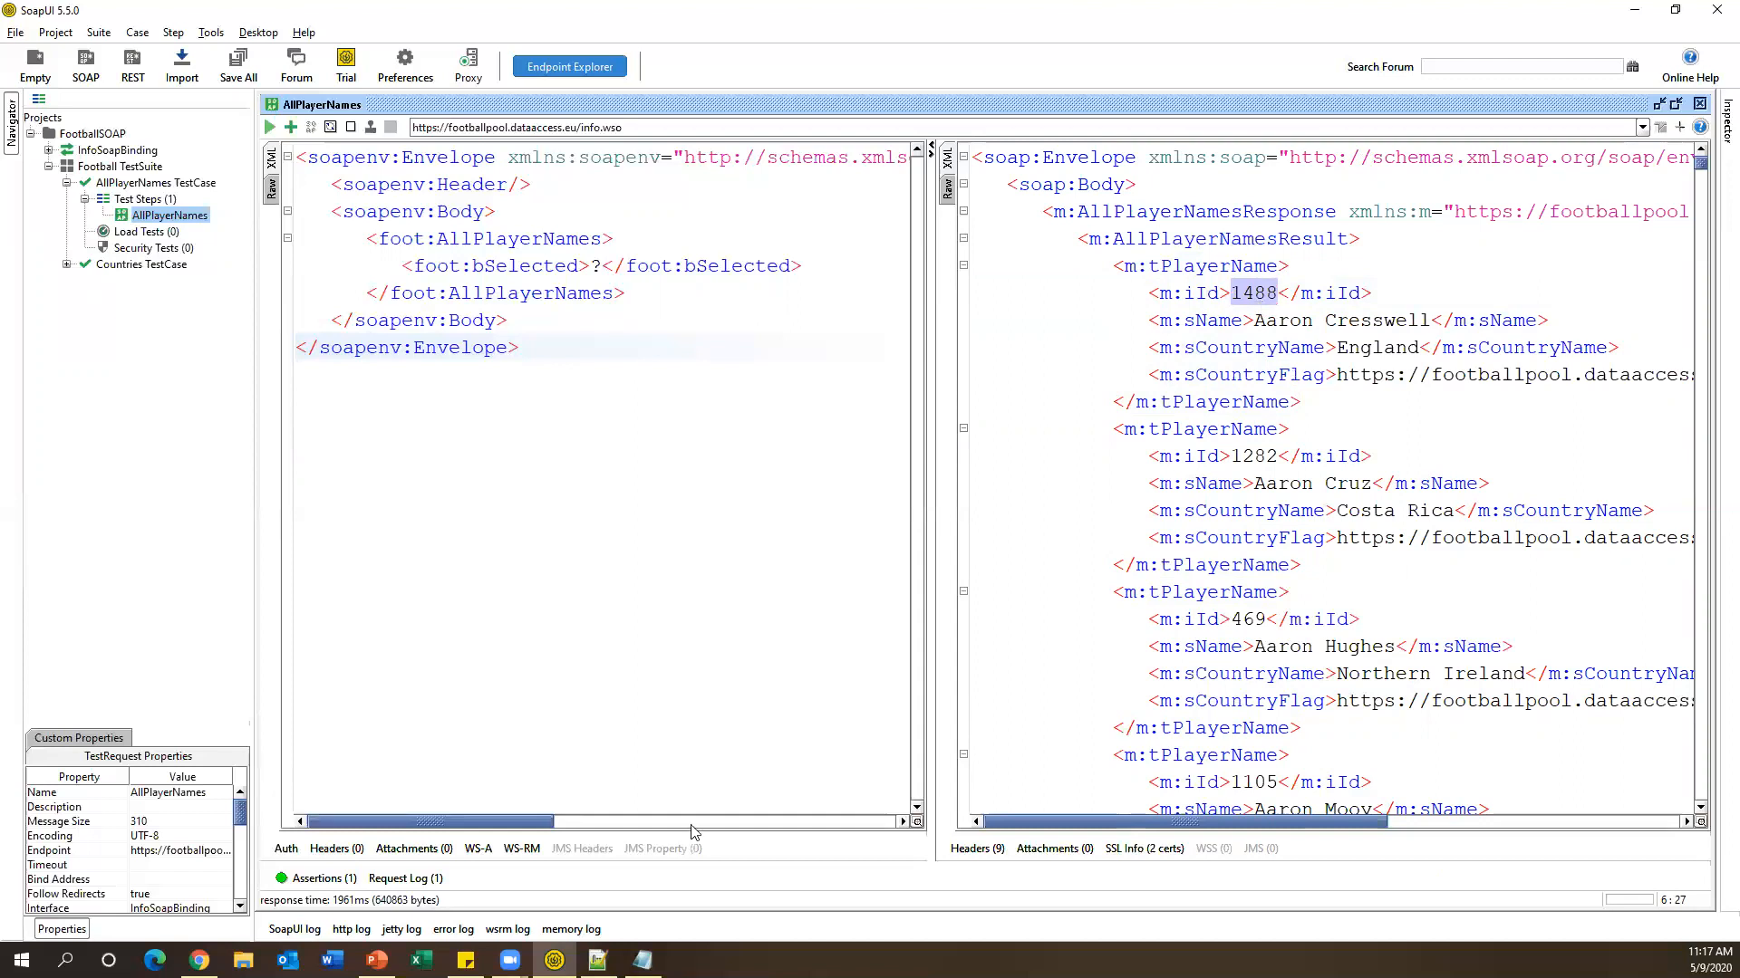
Switch to the XPath Match Assertion notes in Notepad, shrink the window, and start an expression with // below the definitions.
left_click(642, 961)
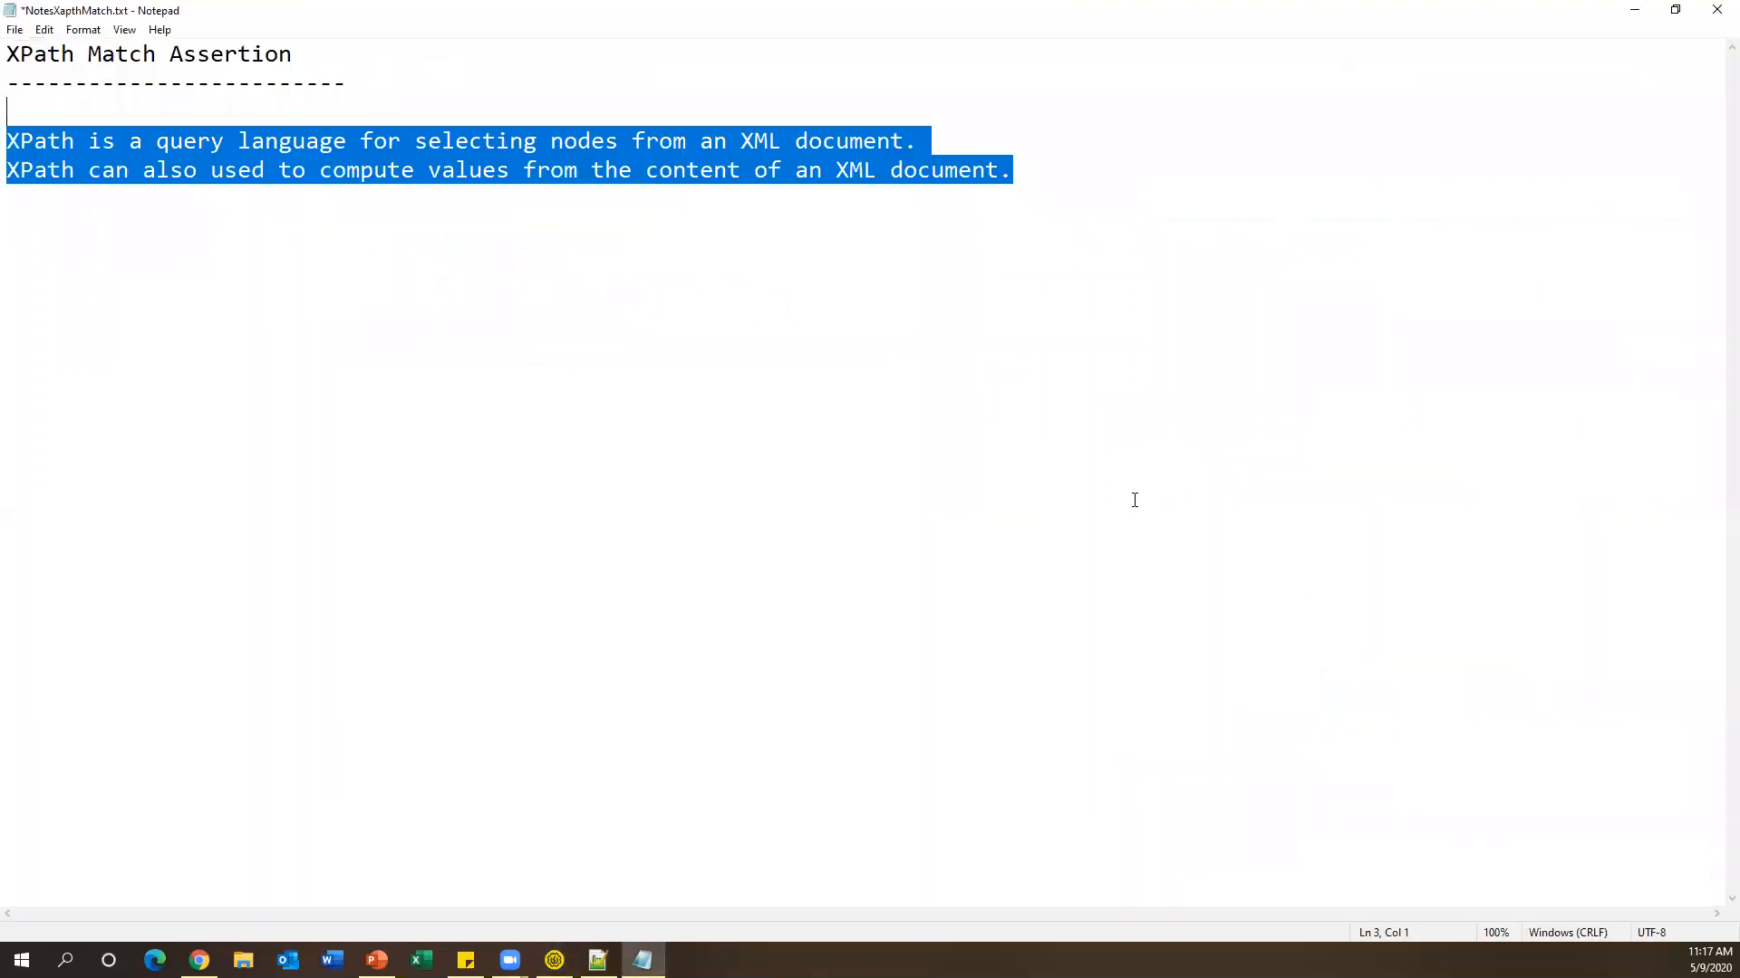
double_click(924, 21)
left_click_drag(660, 571, 1154, 544)
left_click(1112, 520)
key("Return")
key("Return")
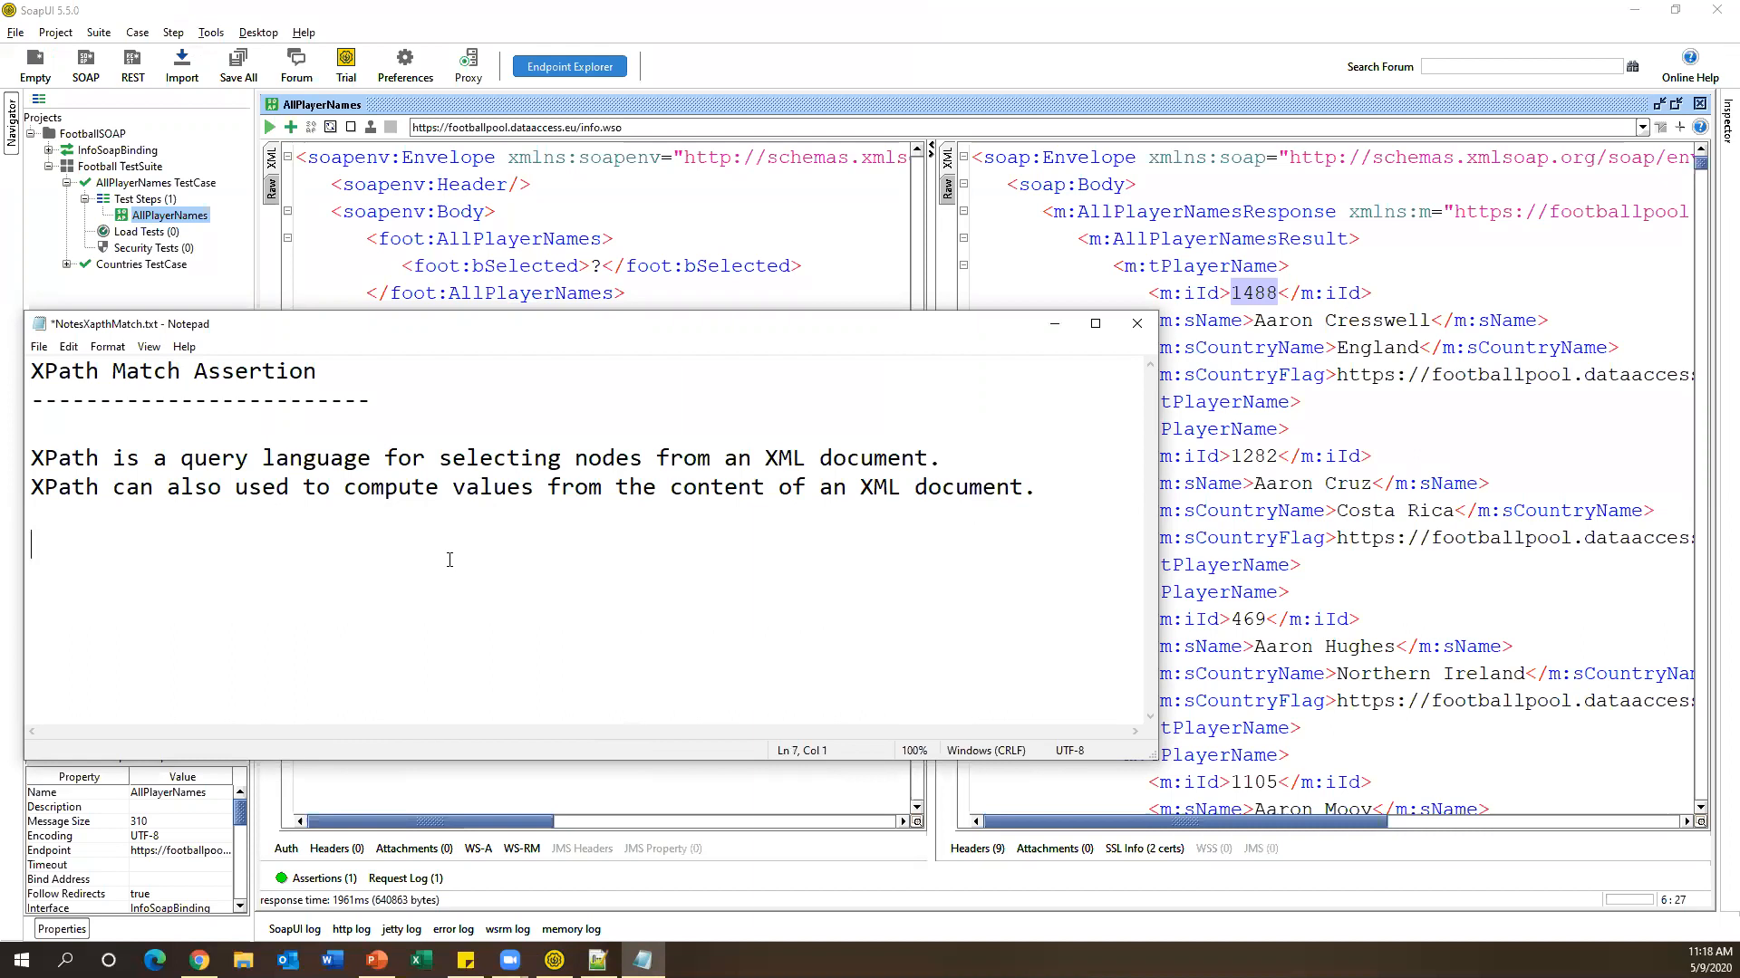
type("//")
Copy the element name AllPlayerNamesResponse from the SoapUI response and paste it after // in the Notepad notes.
left_click(1054, 324)
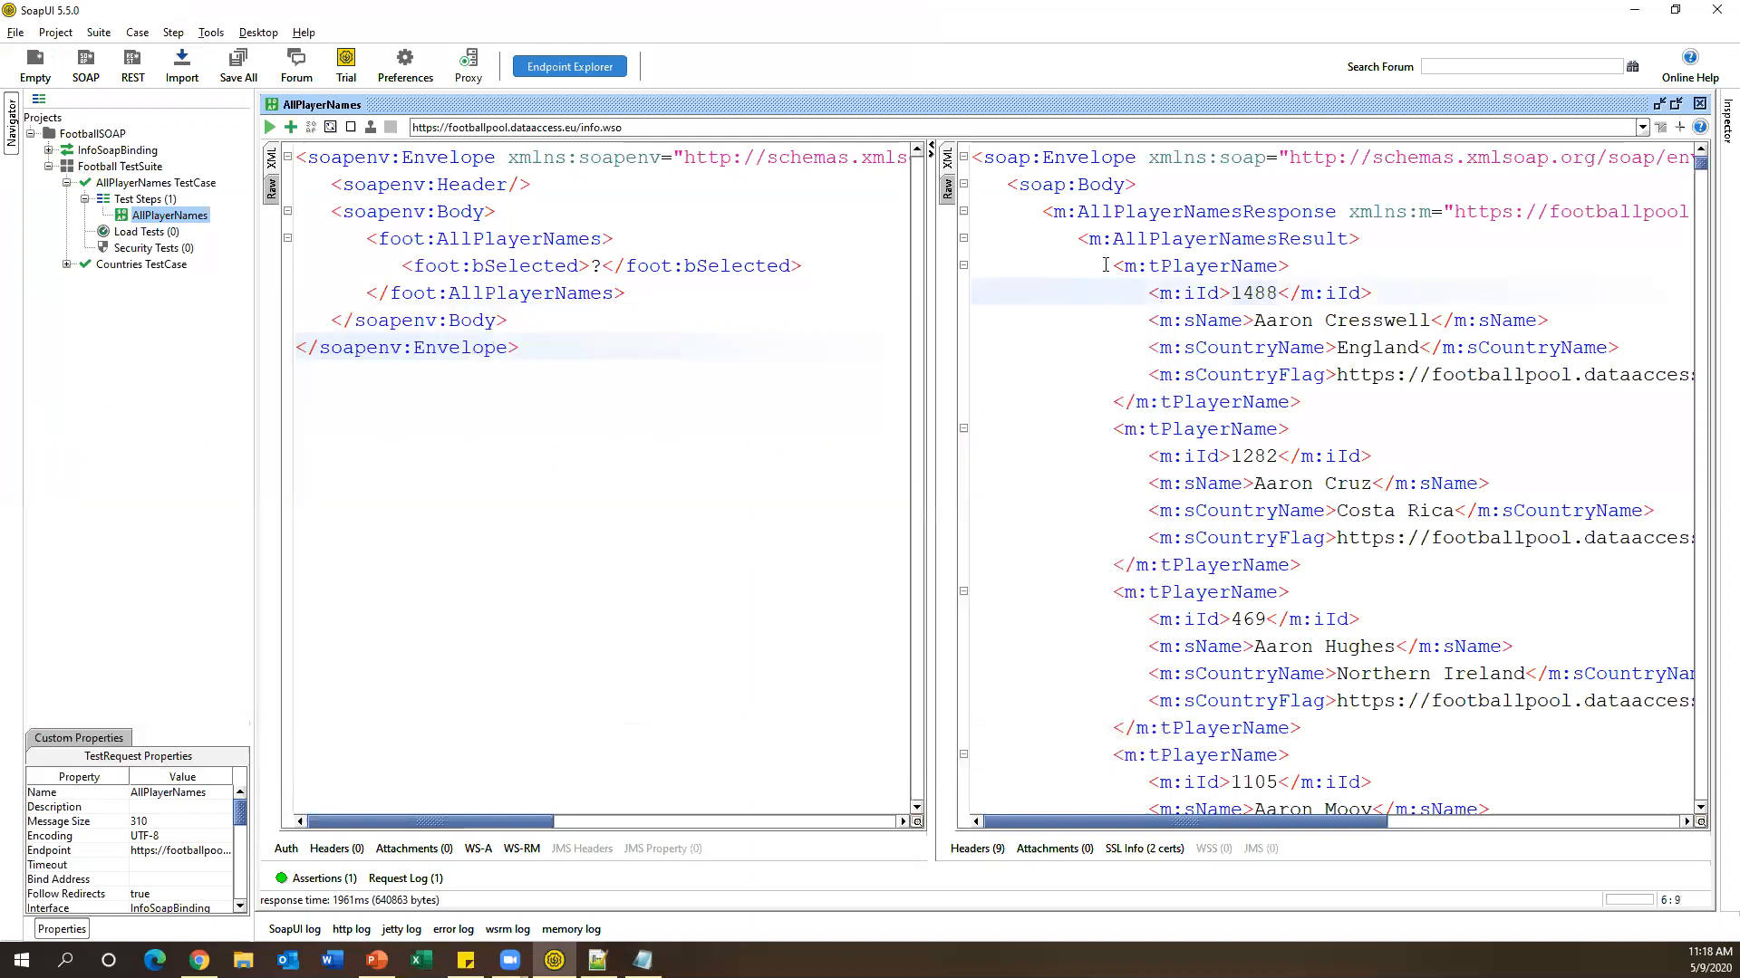
left_click_drag(1104, 265, 1303, 405)
left_click_drag(1076, 212, 1332, 215)
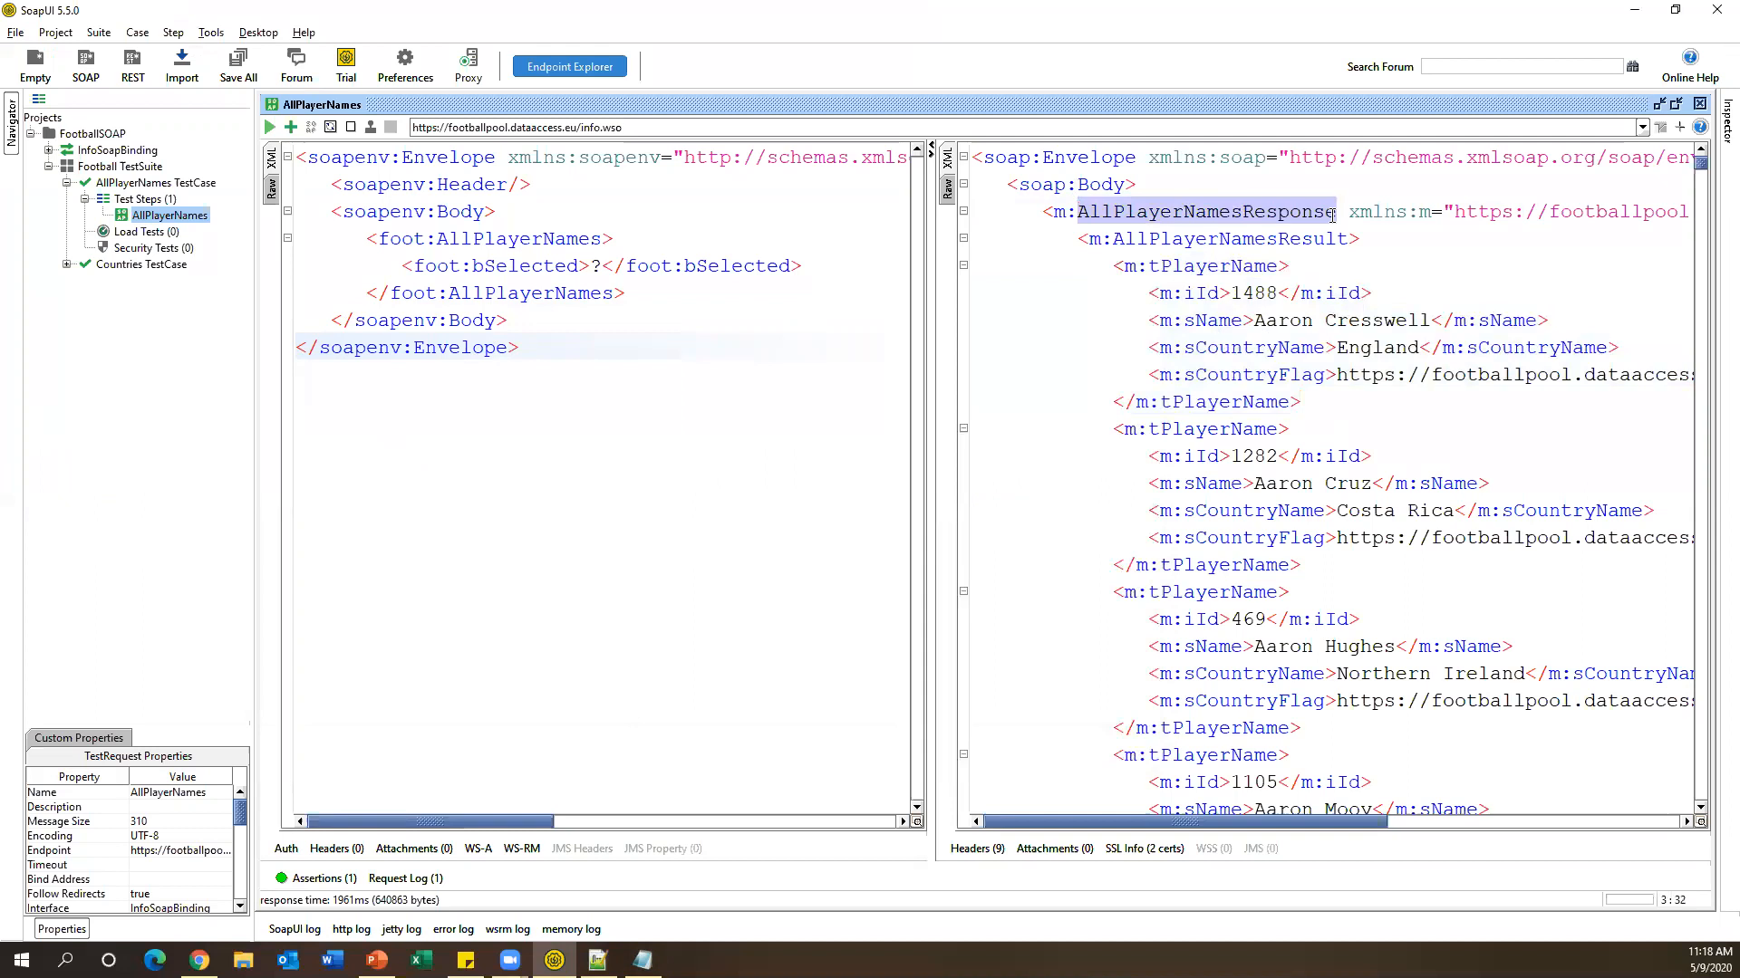
left_click(642, 960)
right_click(1243, 222)
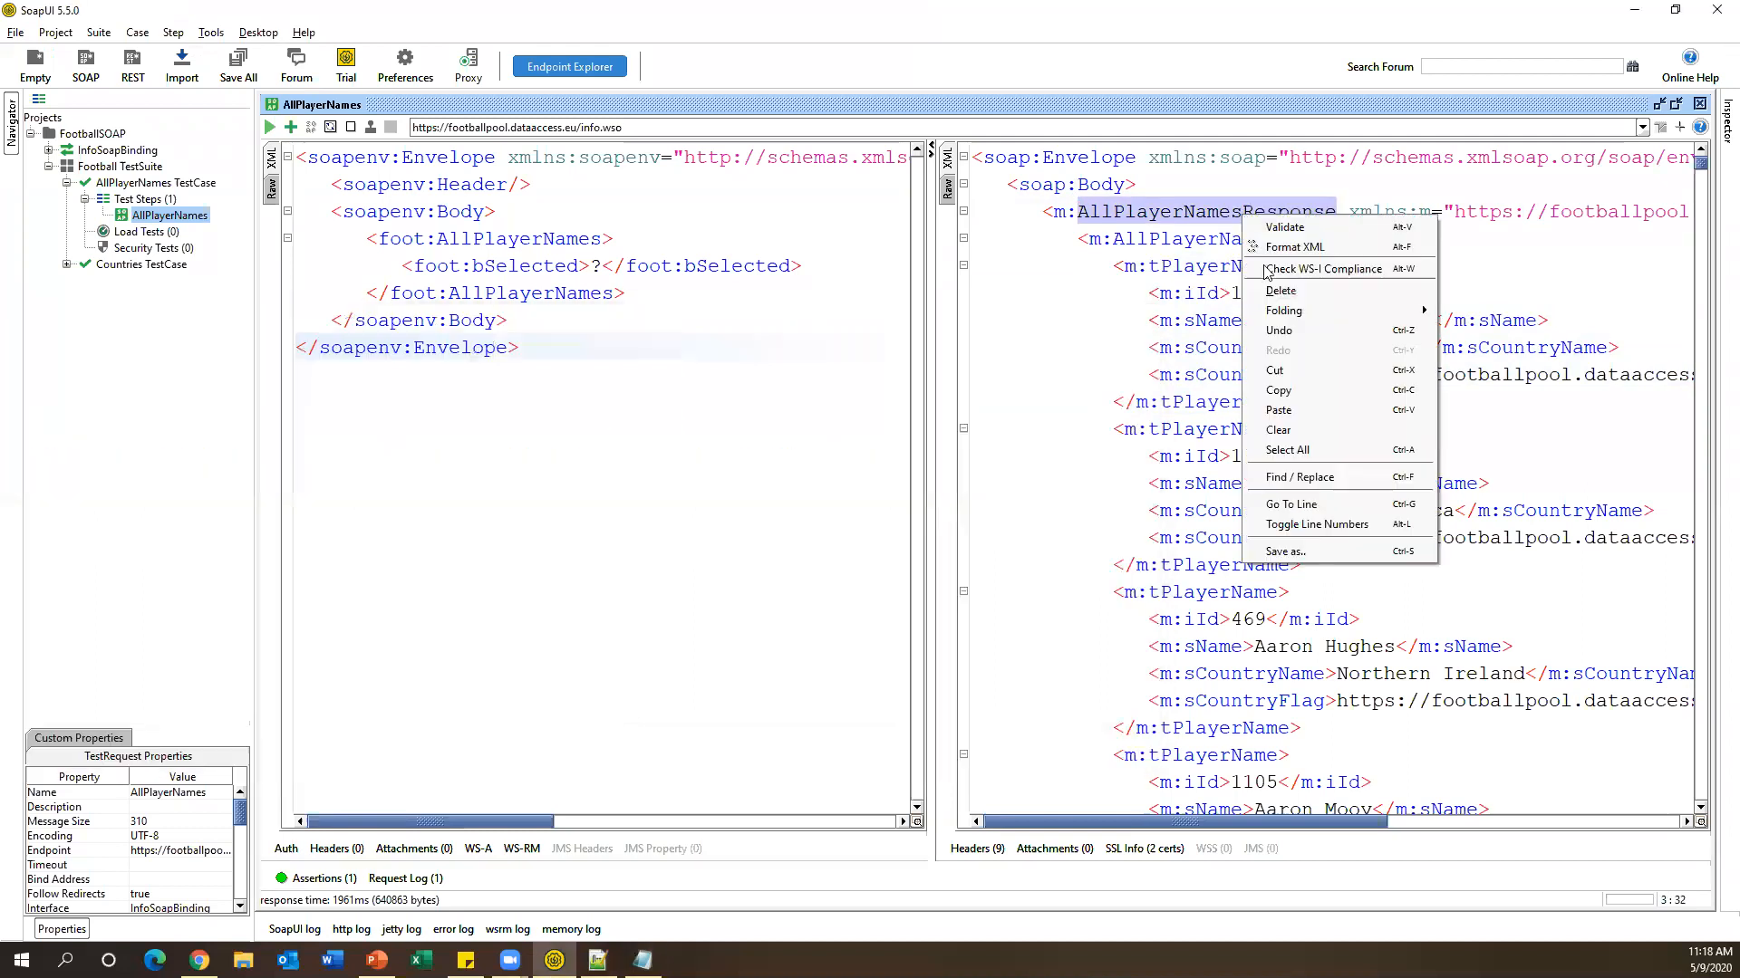
left_click(1278, 389)
key("alt+Tab")
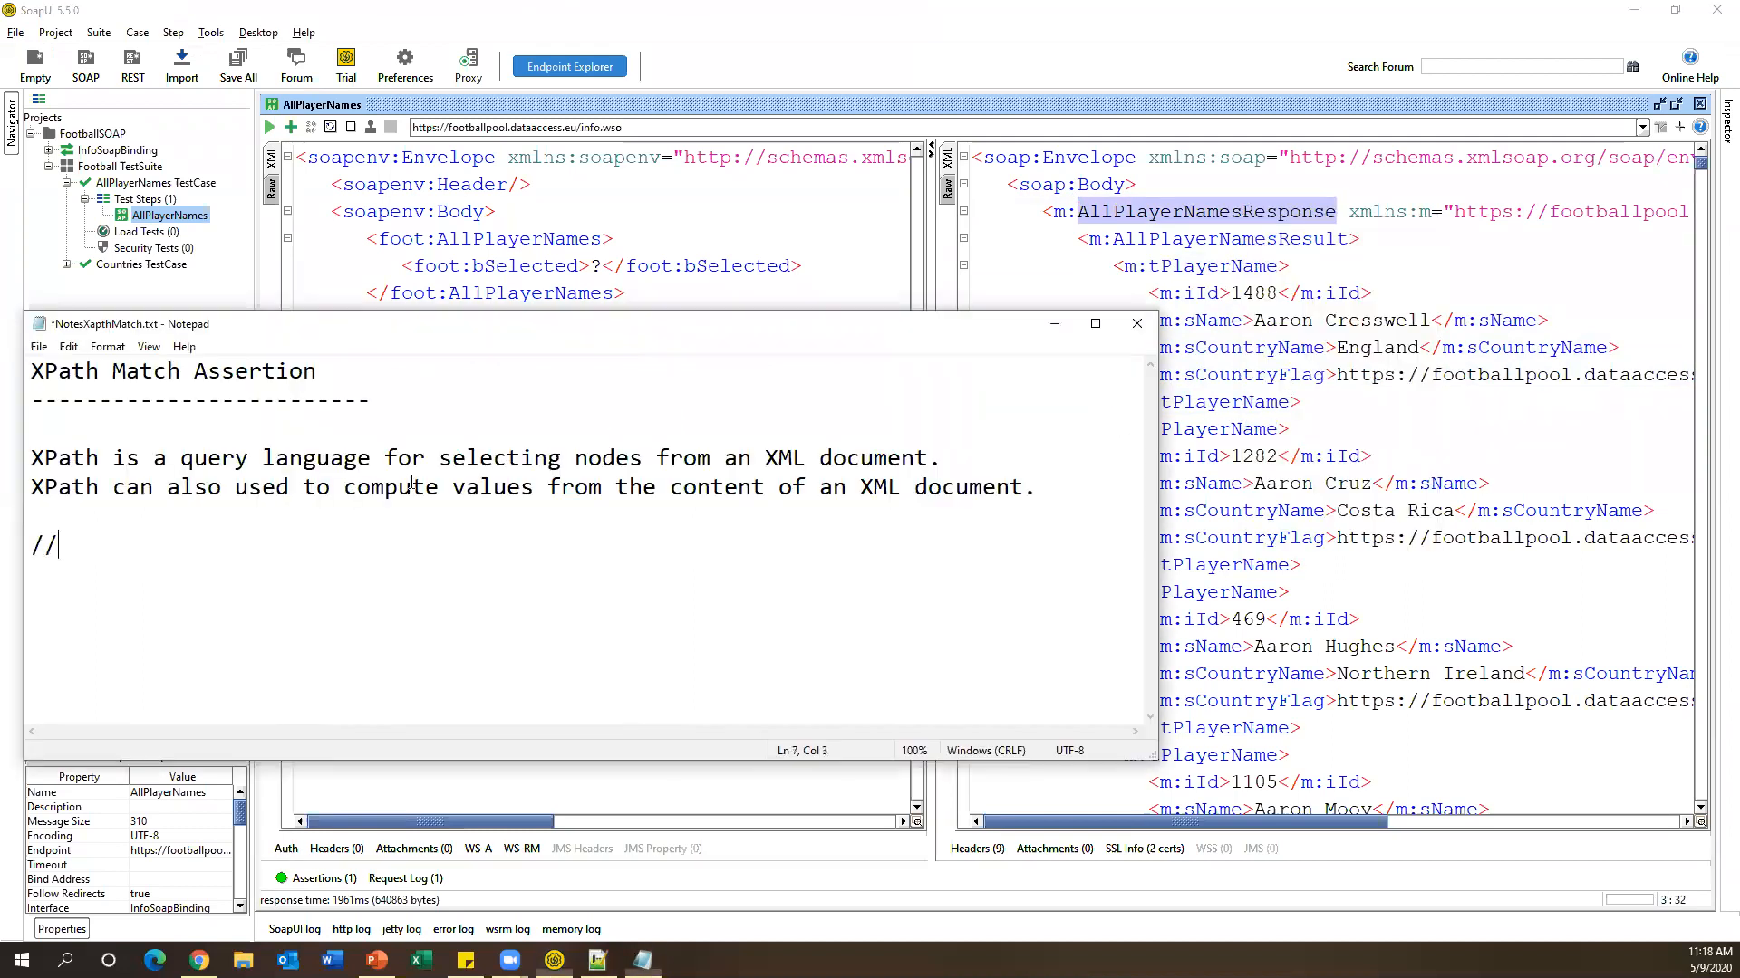
key("ctrl+v")
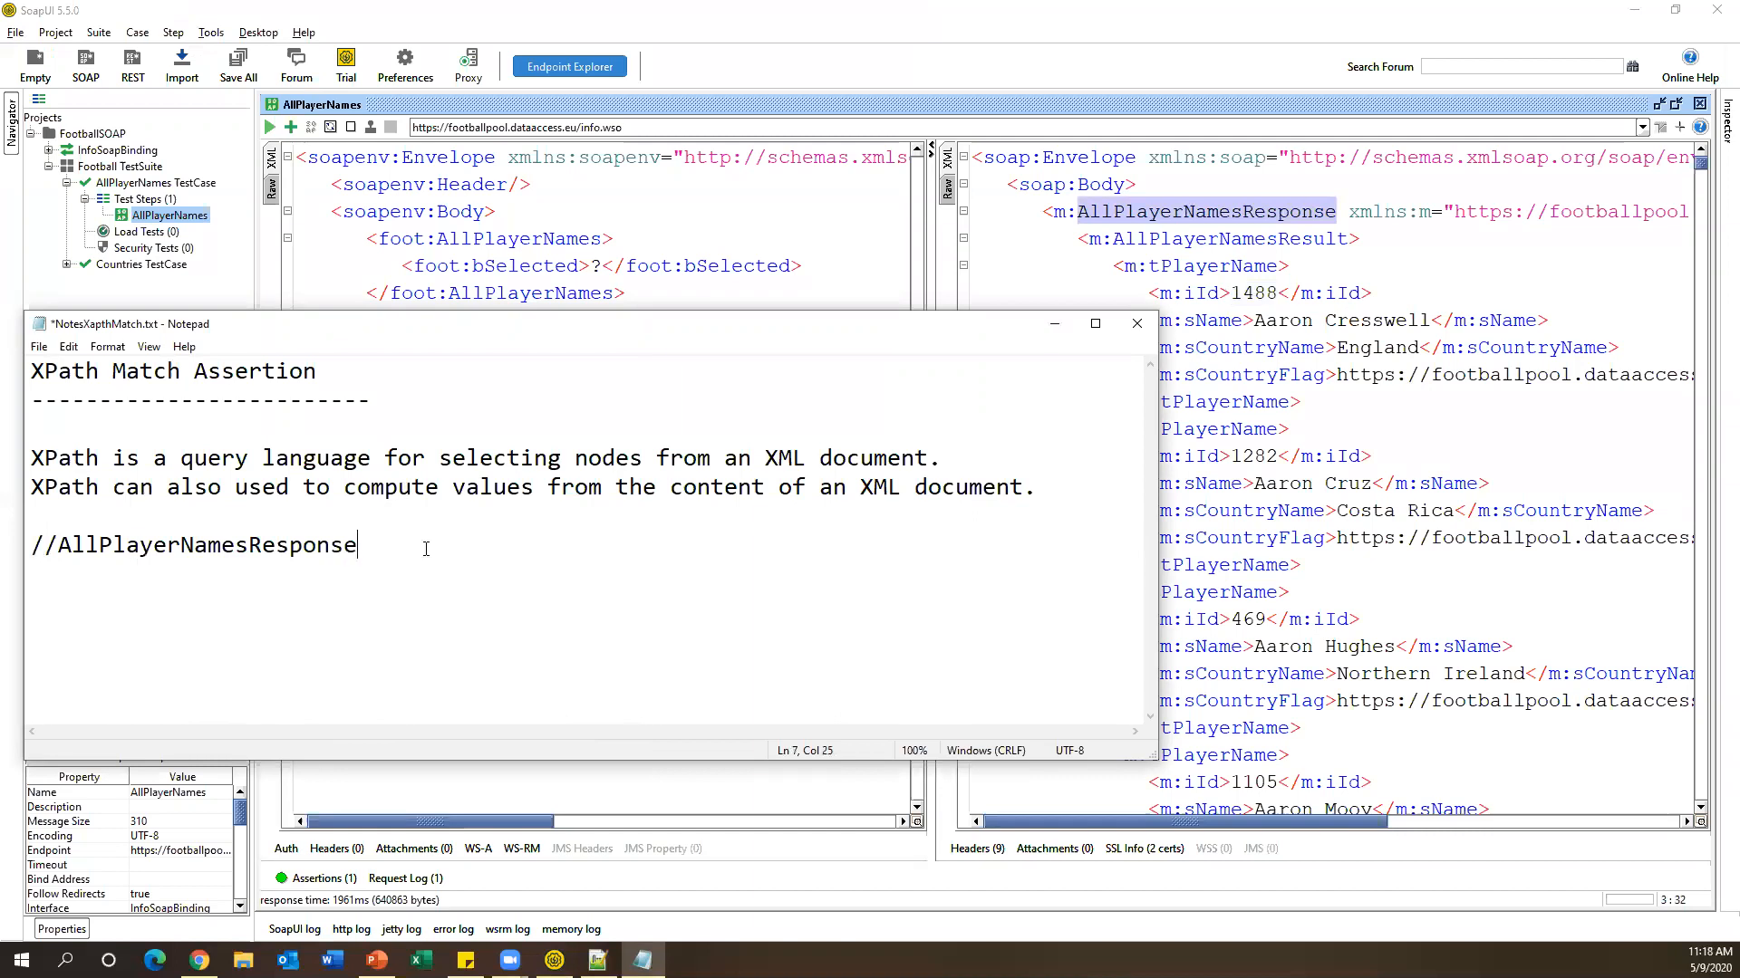
Extend the XPath in the notes with /AllPlayerNamesResult/, copying the element name from the response.
type("/")
double_click(1314, 240)
key("ctrl+c")
key("alt+Tab")
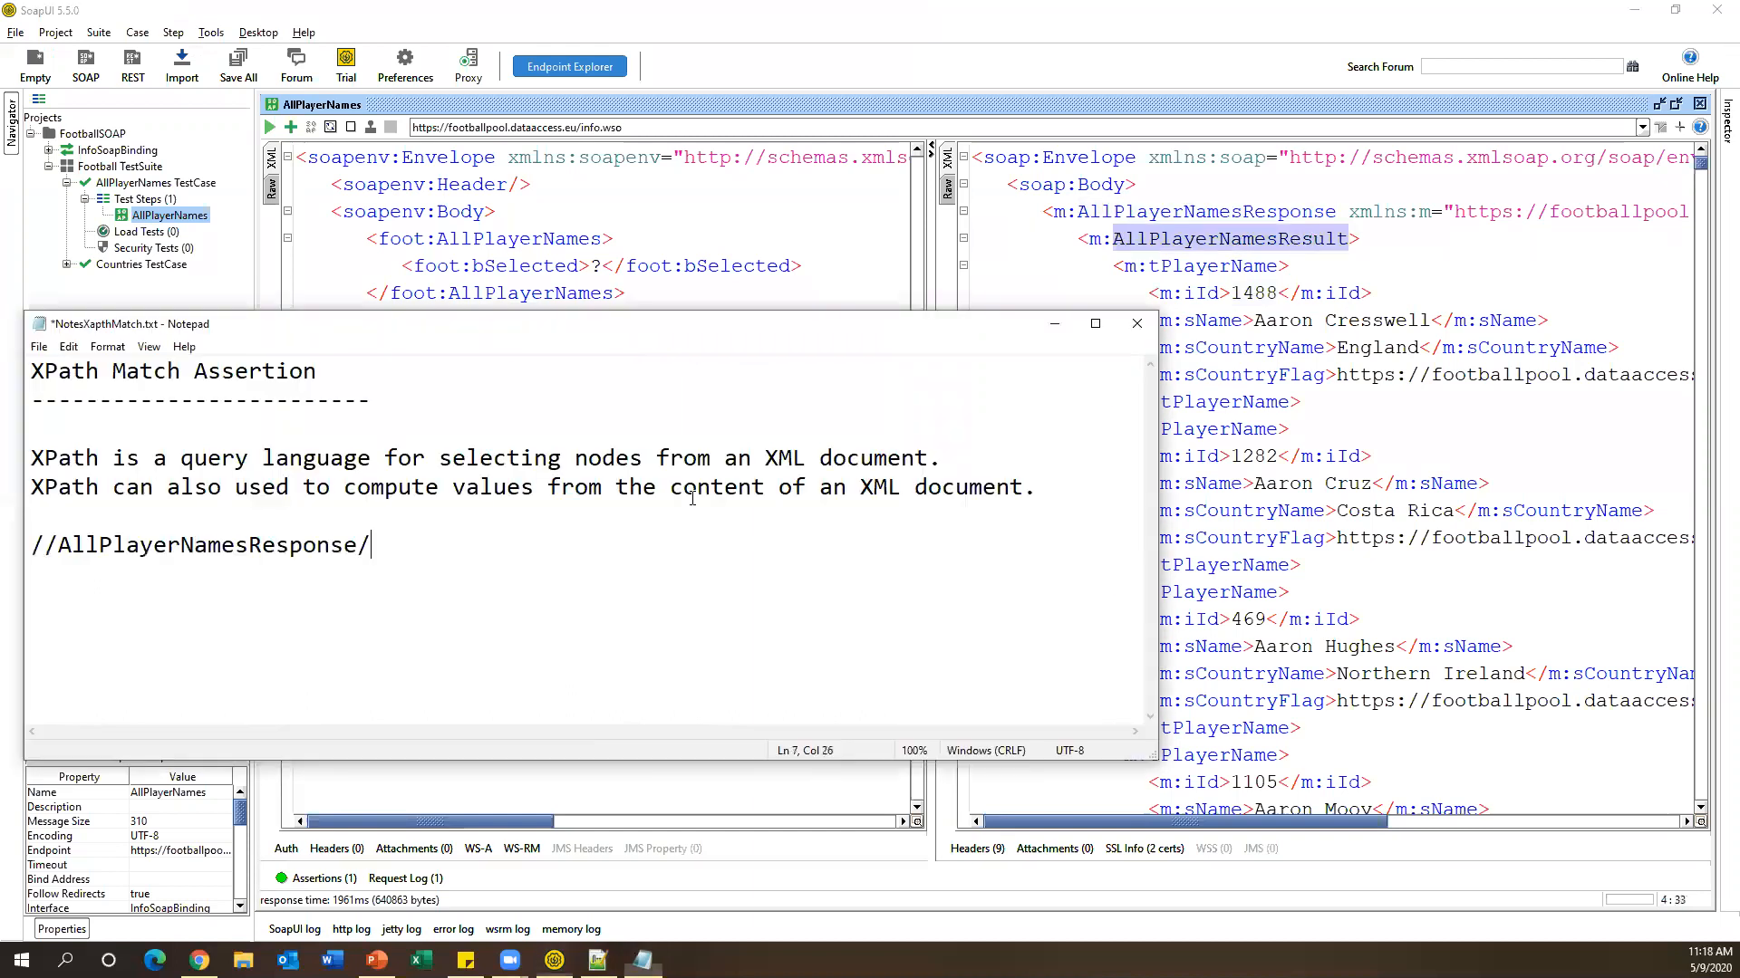
key("ctrl+v")
type("/")
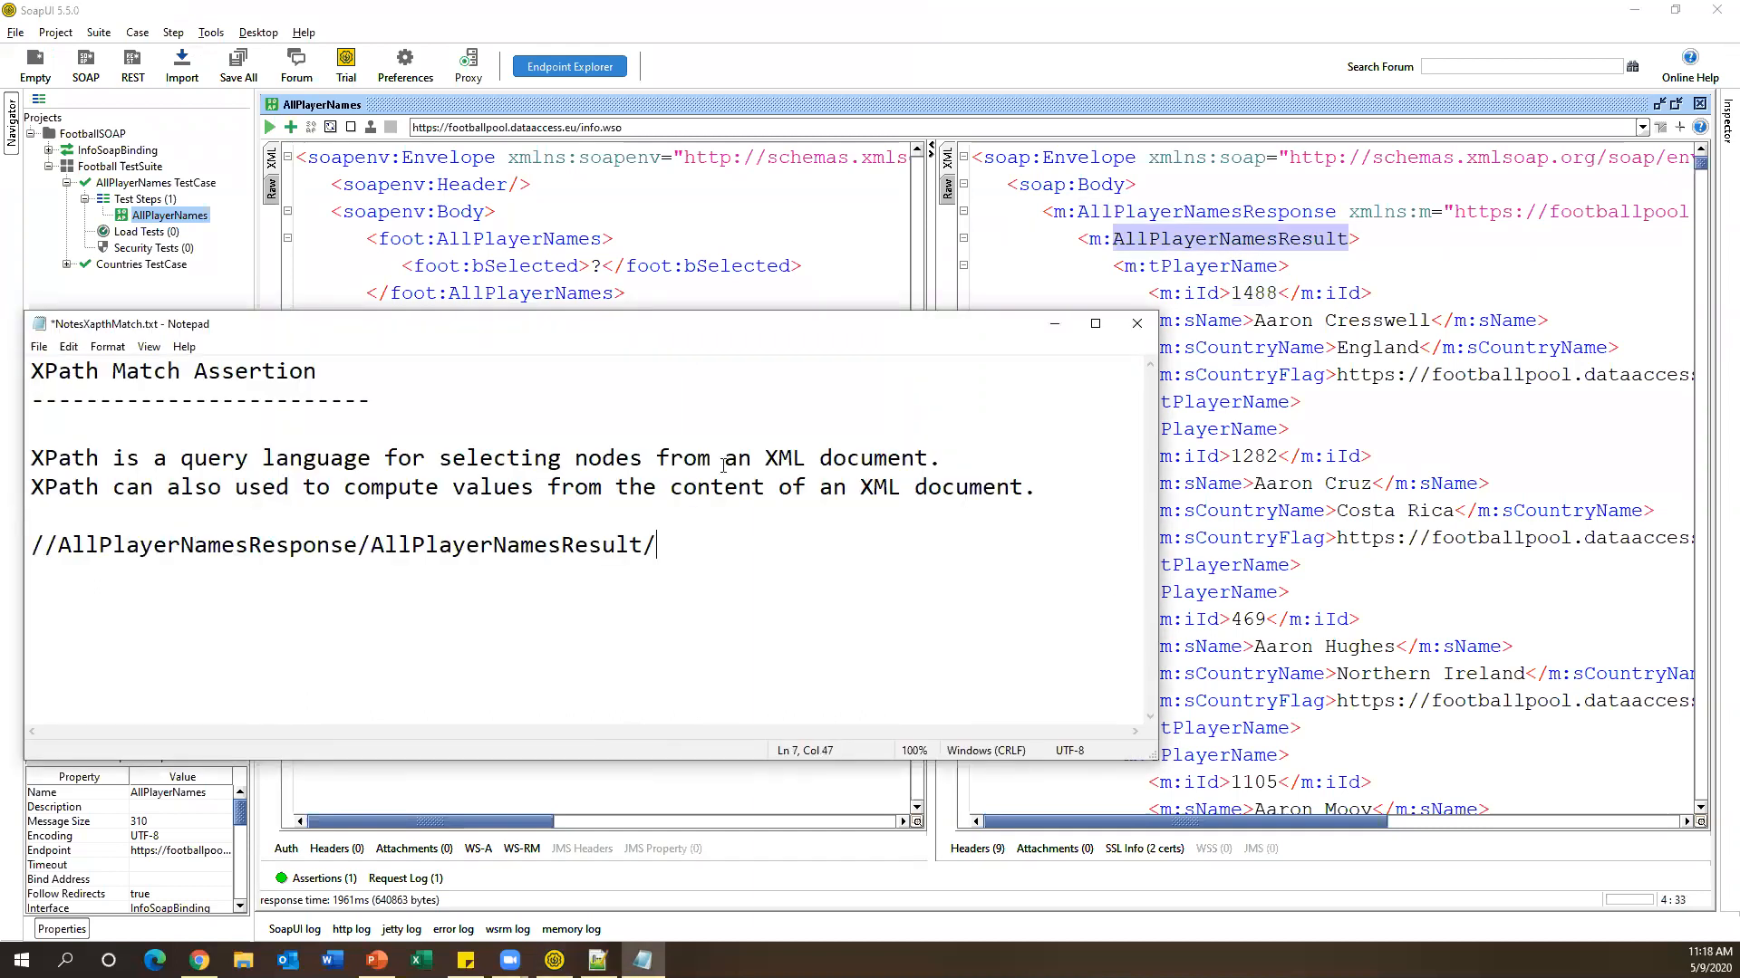
Copy the element name tPlayerName from the response and append it to the XPath in the notes.
double_click(1240, 265)
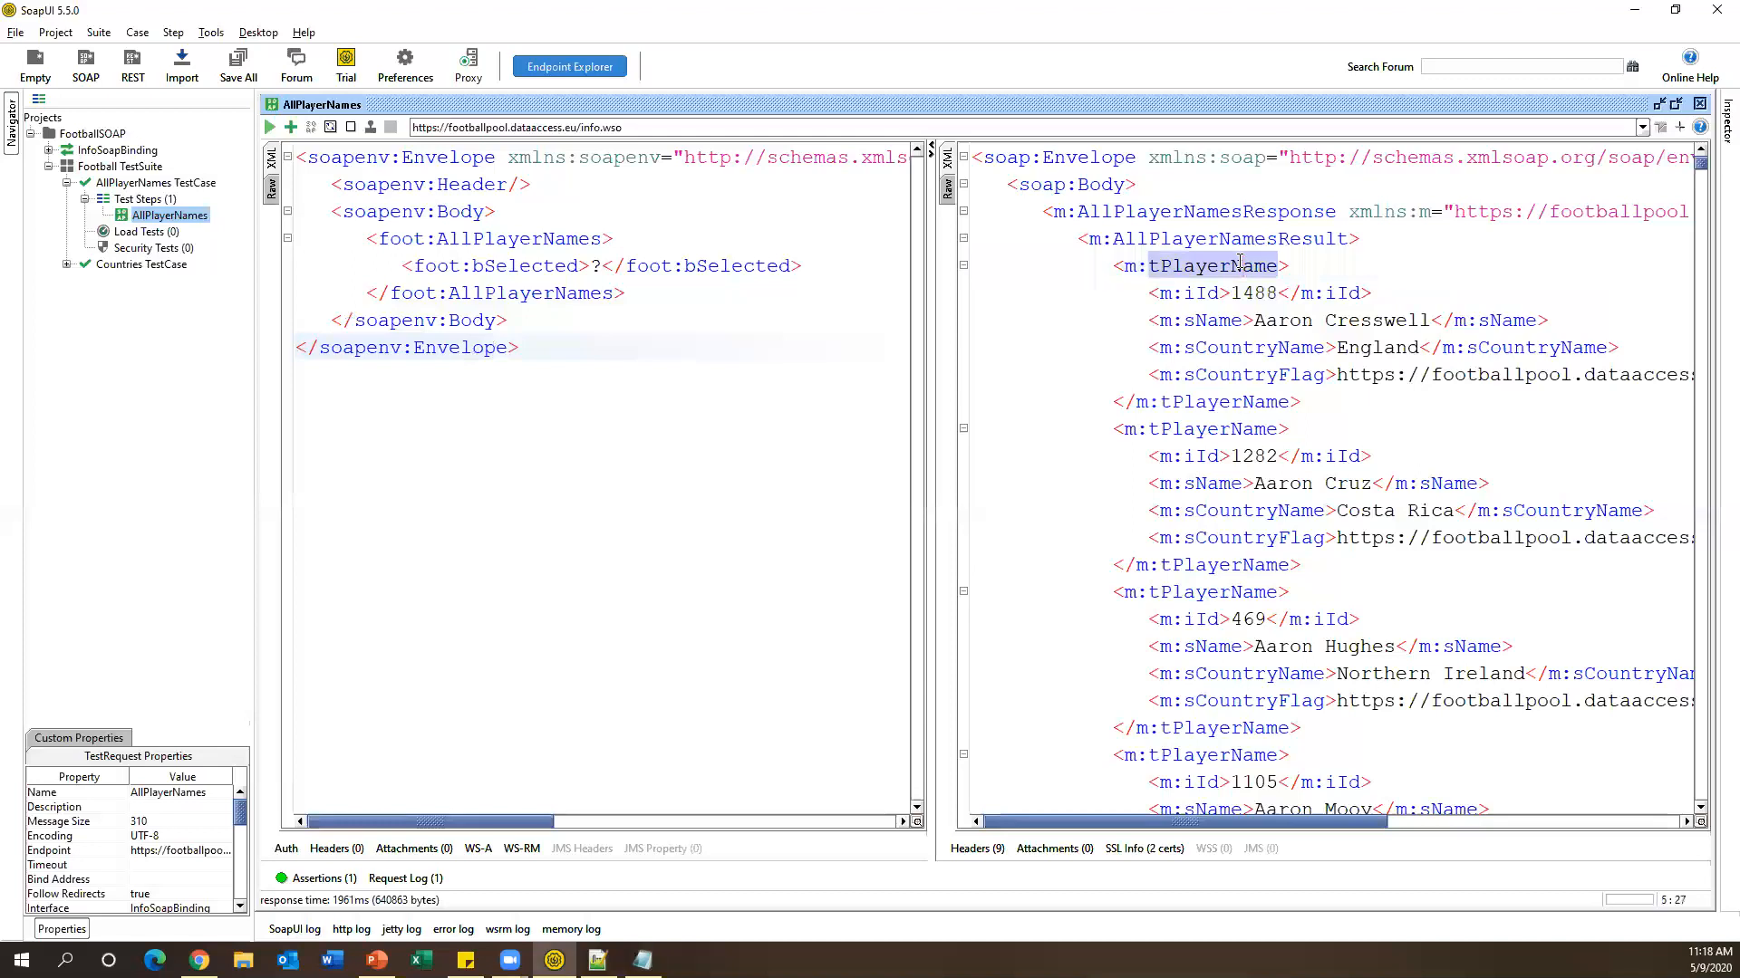
key("ctrl+c")
key("alt+Tab")
key("ctrl+v")
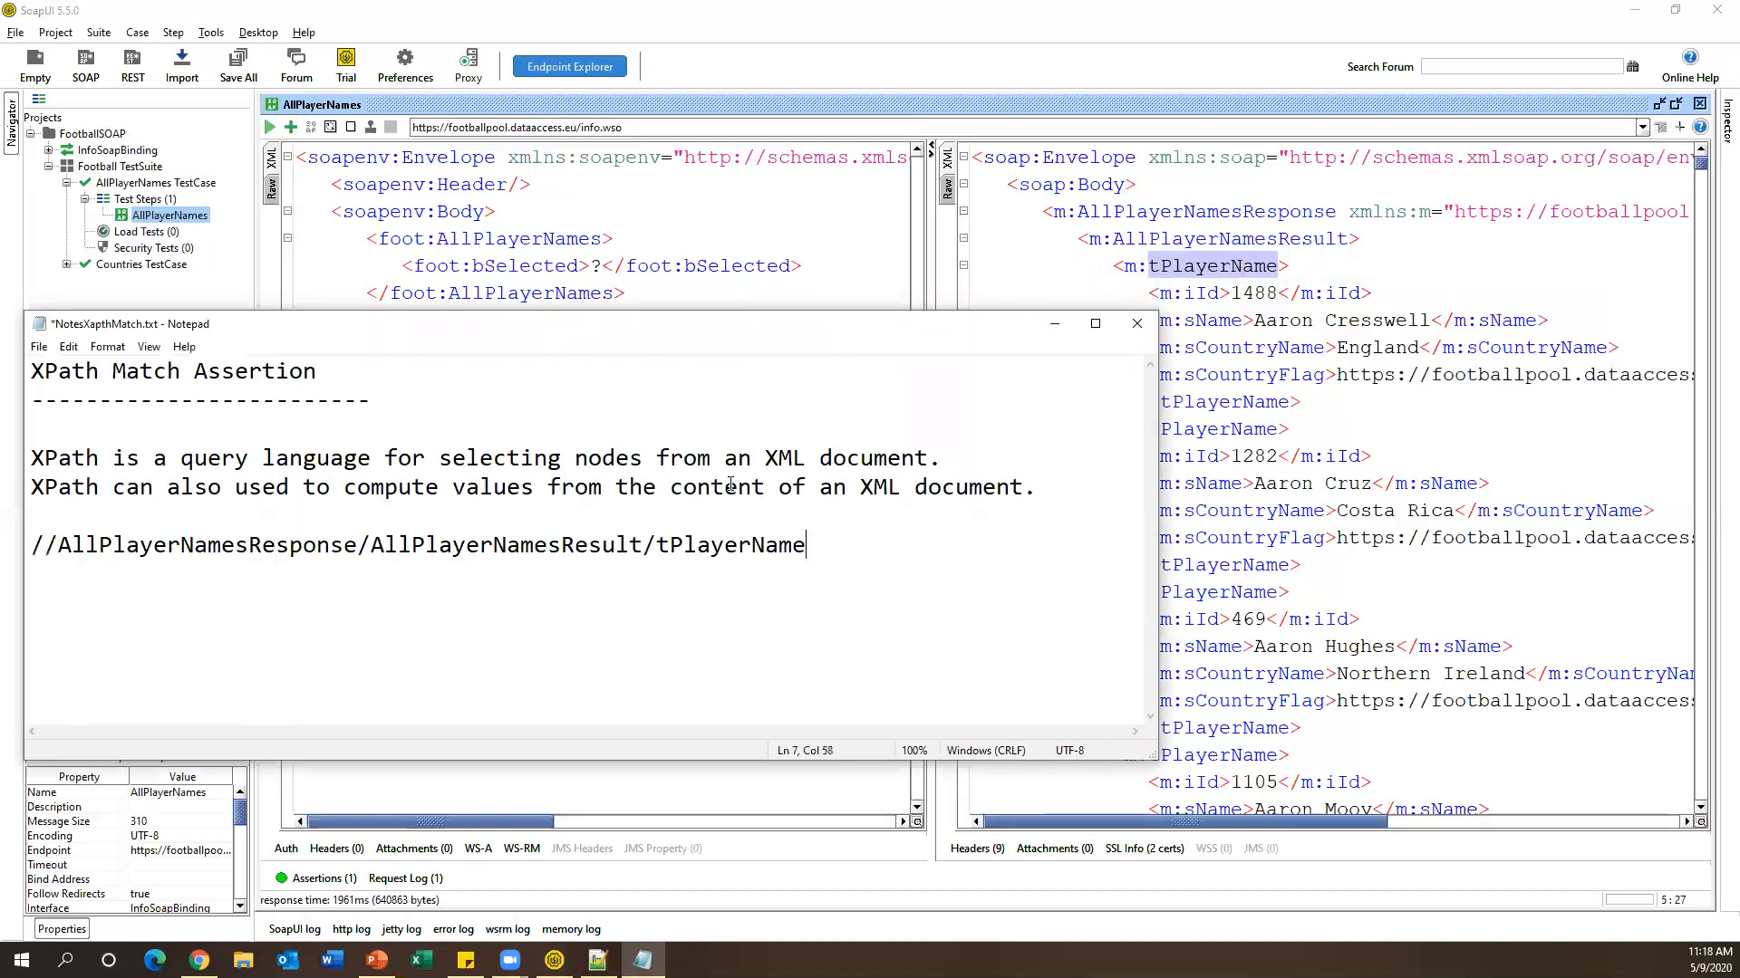
Compare the XPath with the repeated tPlayerName nodes in the response, and append [1]/ to it to target the first node.
left_click_drag(1093, 266, 1302, 405)
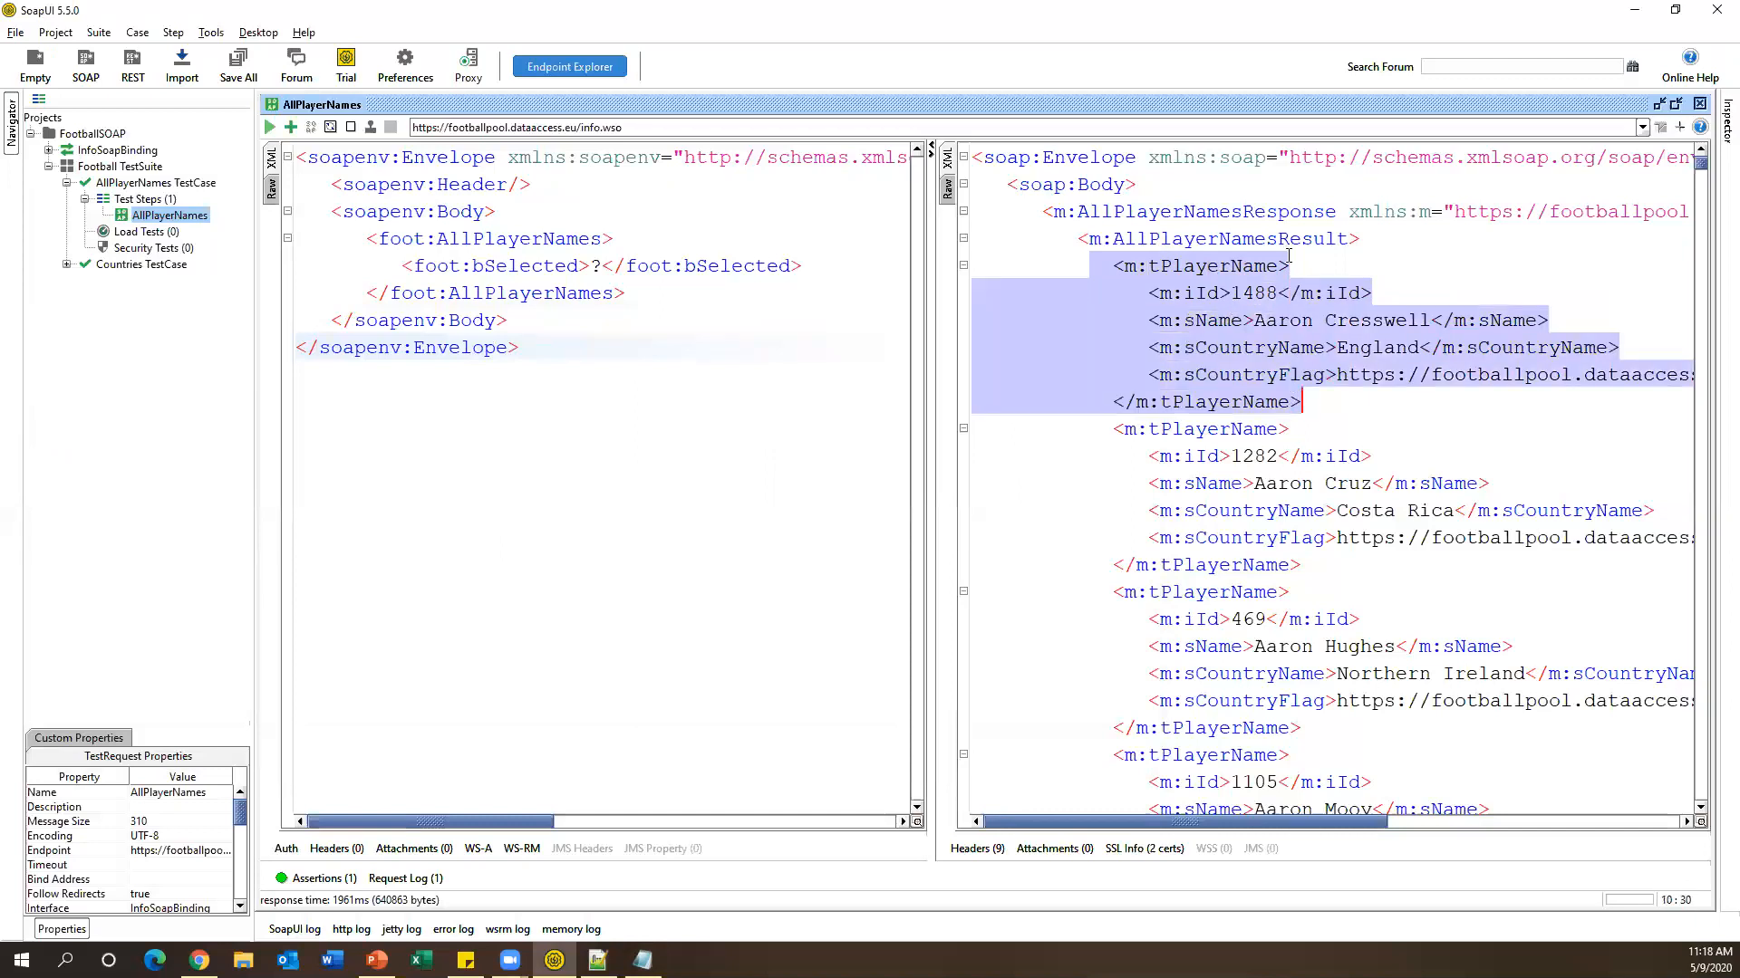
left_click_drag(1092, 429, 1289, 428)
left_click_drag(1112, 592, 1347, 591)
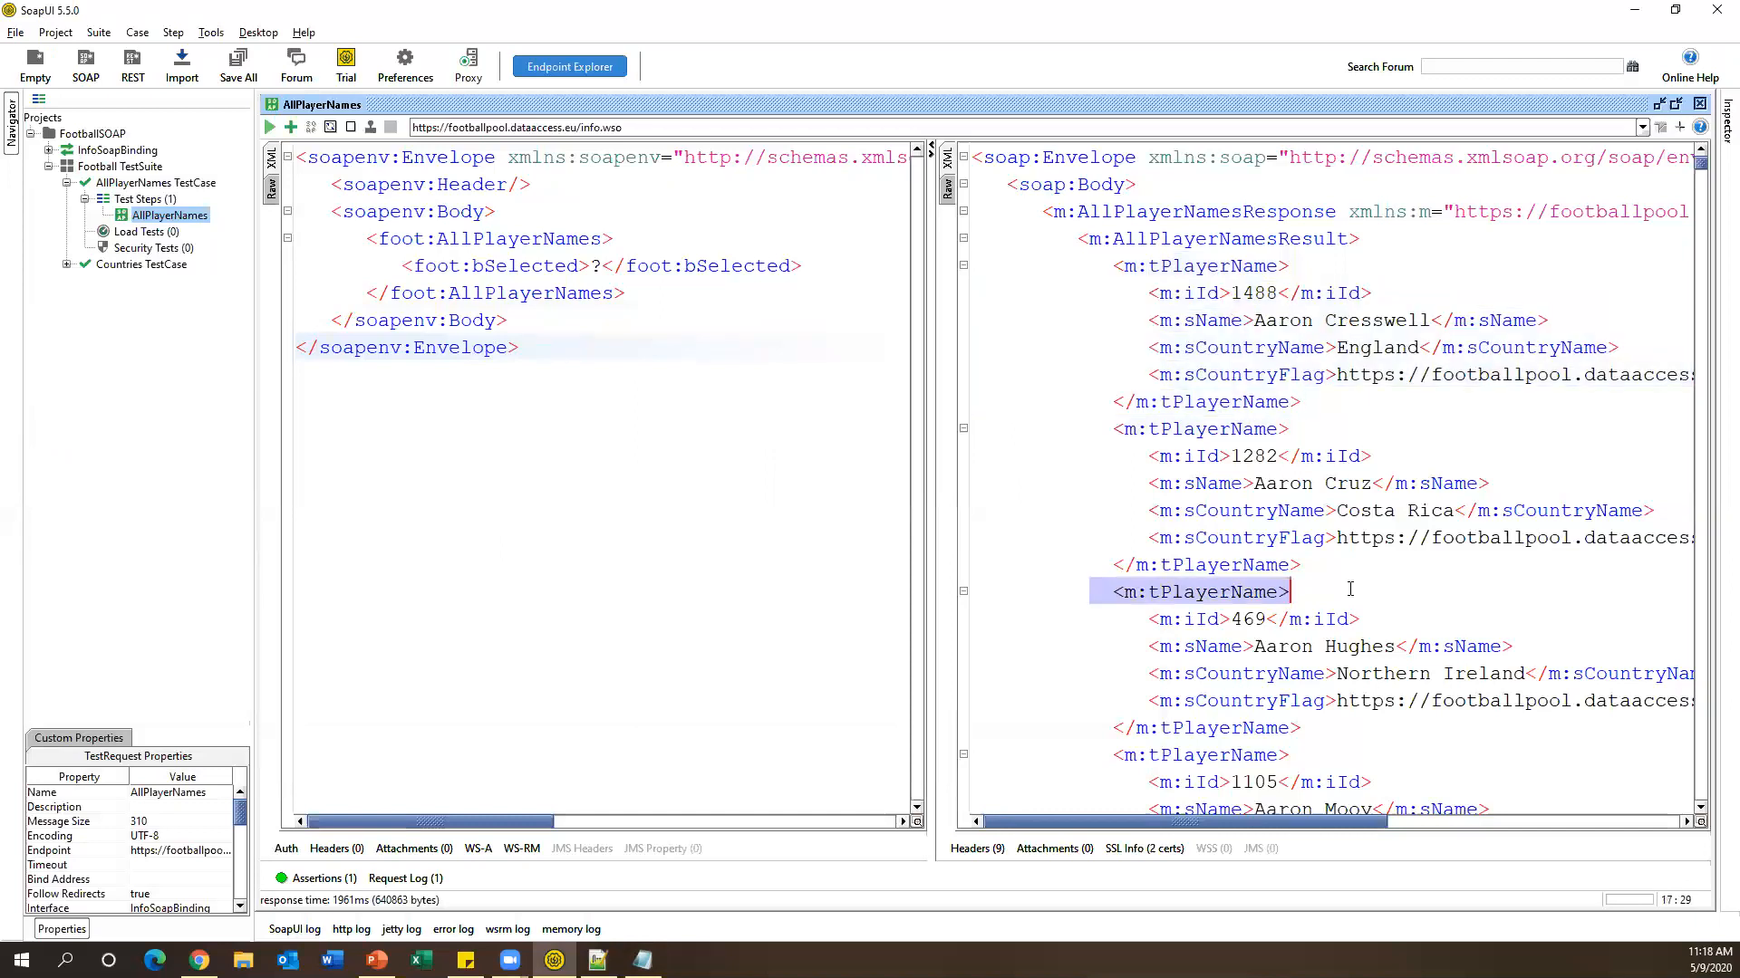
key("alt+Tab")
left_click_drag(806, 544, 18, 544)
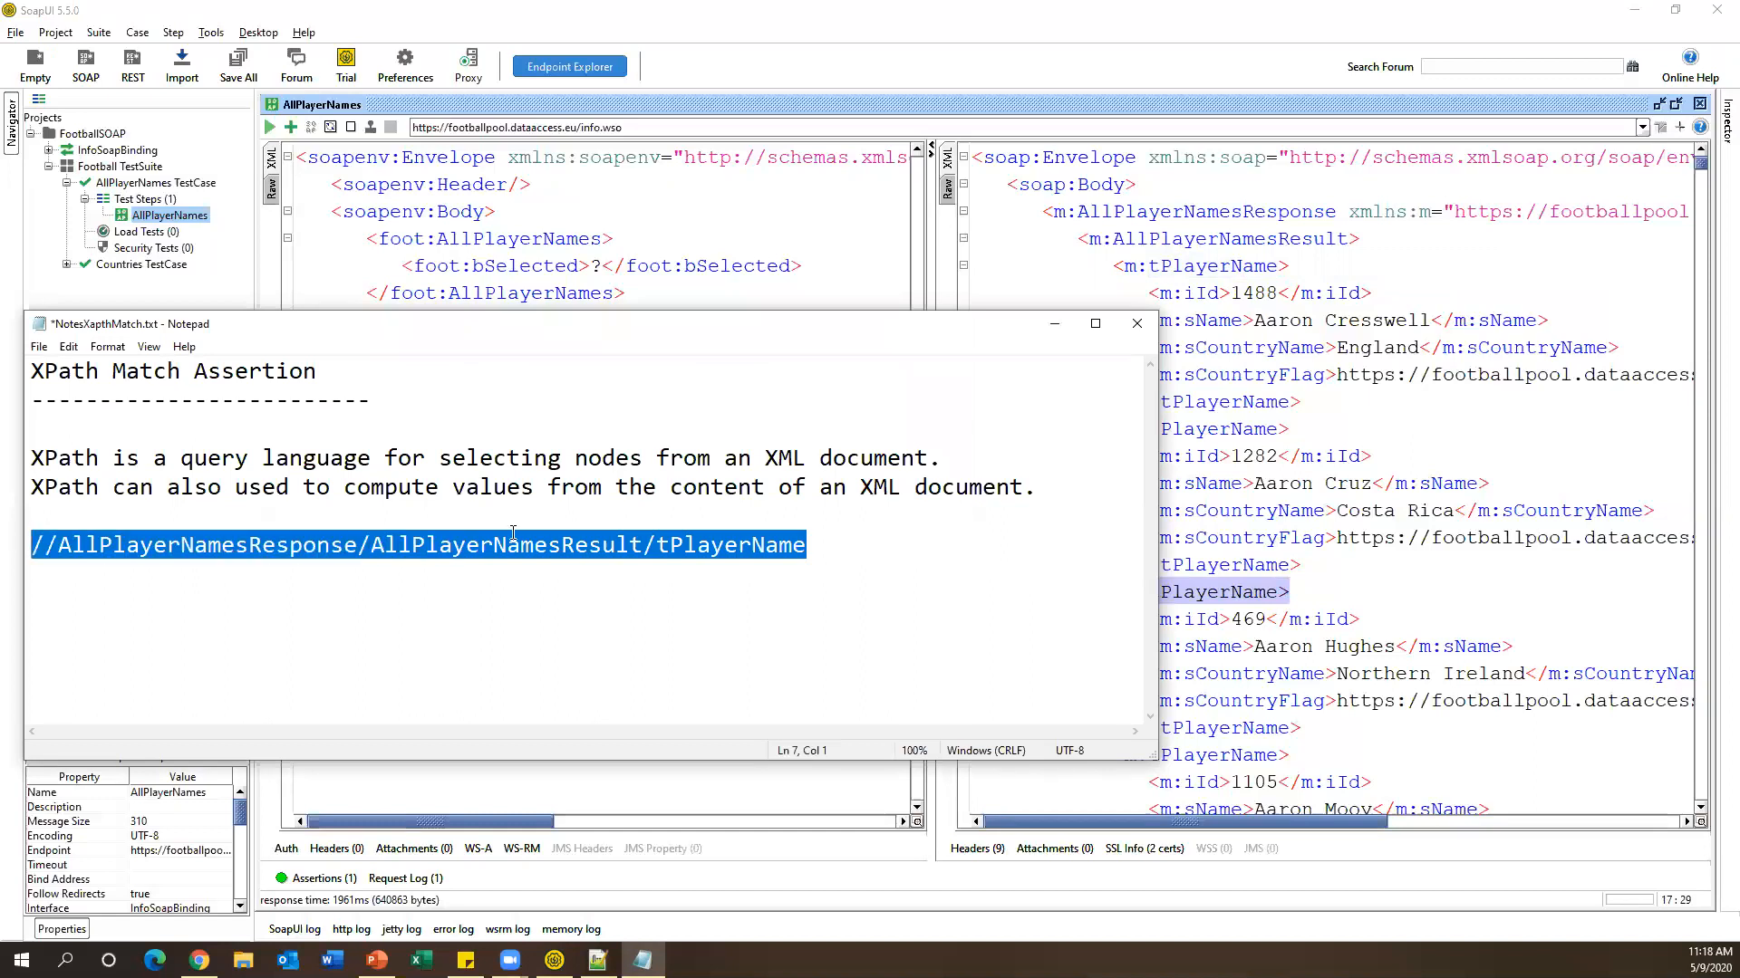
left_click(1114, 266)
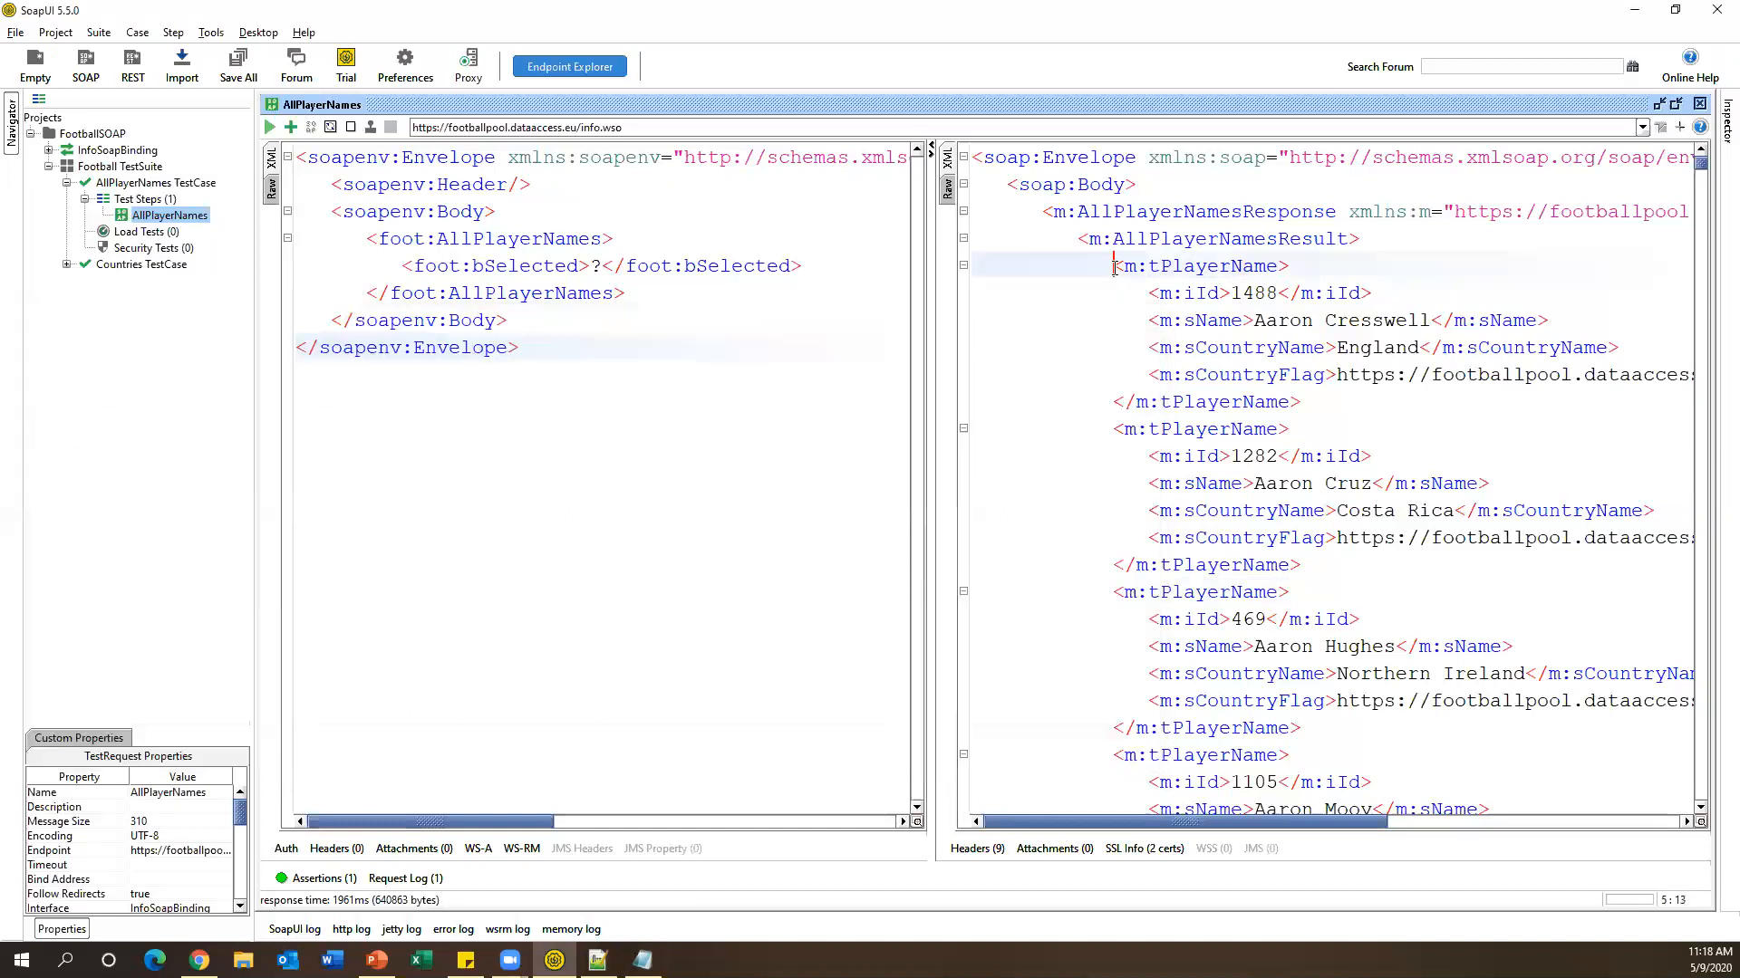
left_click_drag(1114, 267, 1305, 403)
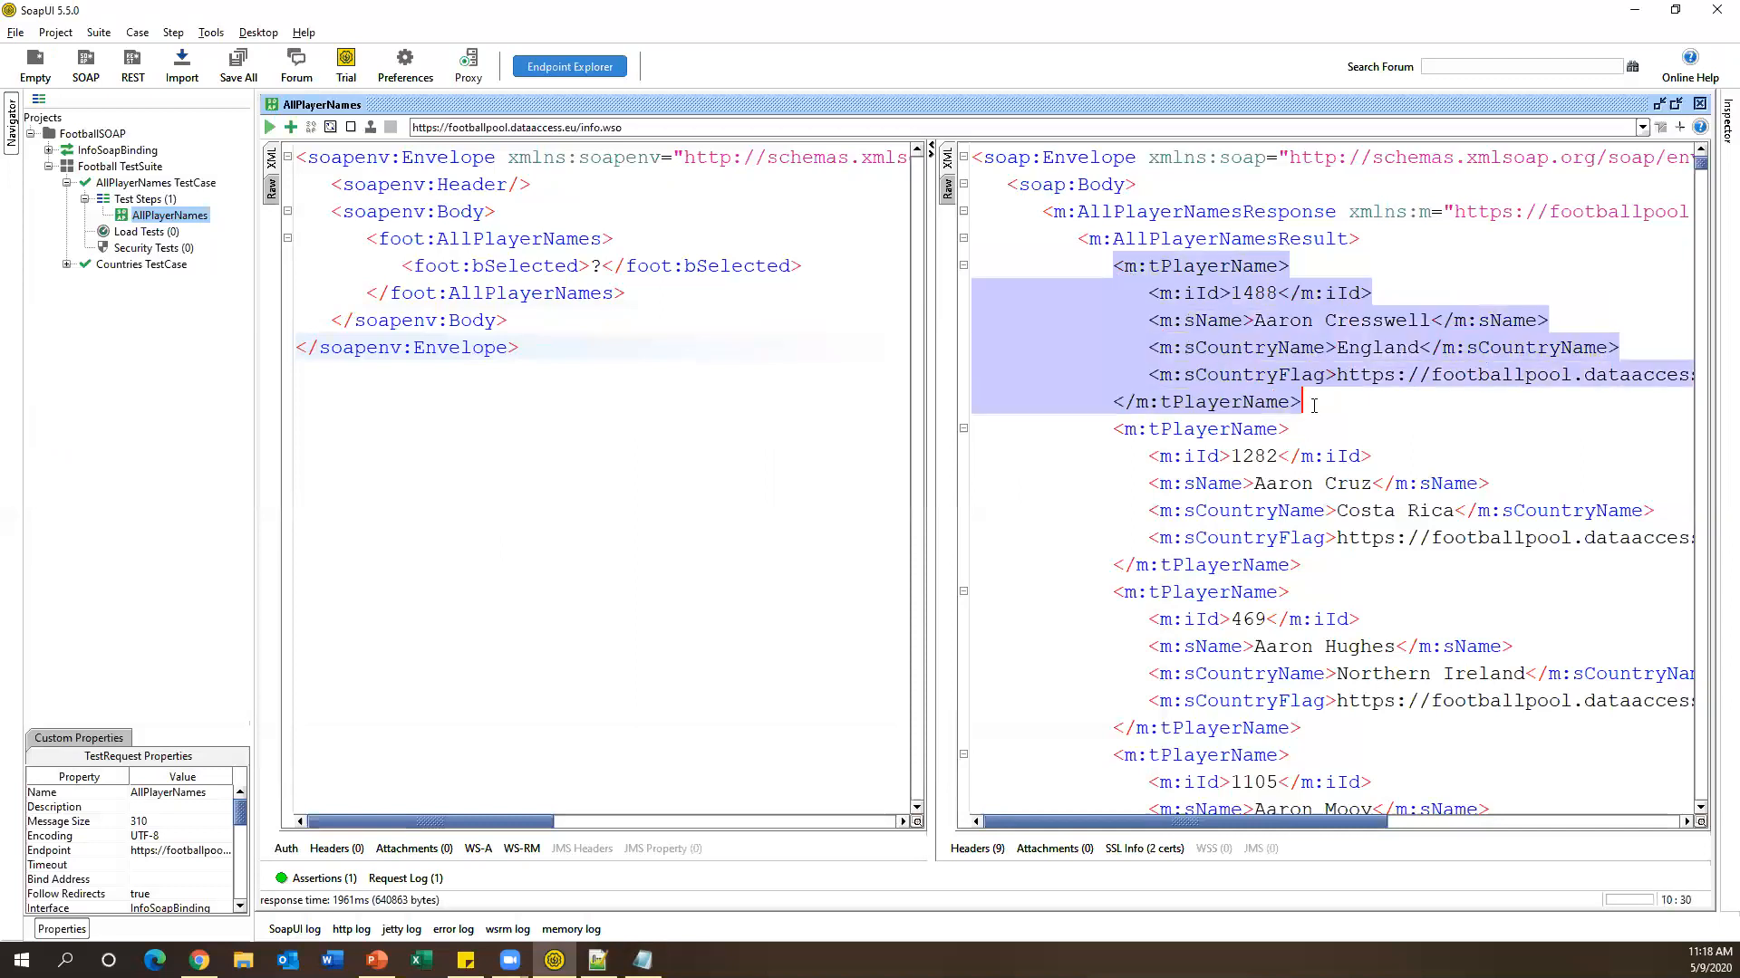
key("alt+Tab")
key("End")
type("[1]/")
Locate the iId element of the first tPlayerName node and append m:iId to the XPath in the notes.
left_click(1170, 263)
left_click_drag(1138, 293, 1422, 283)
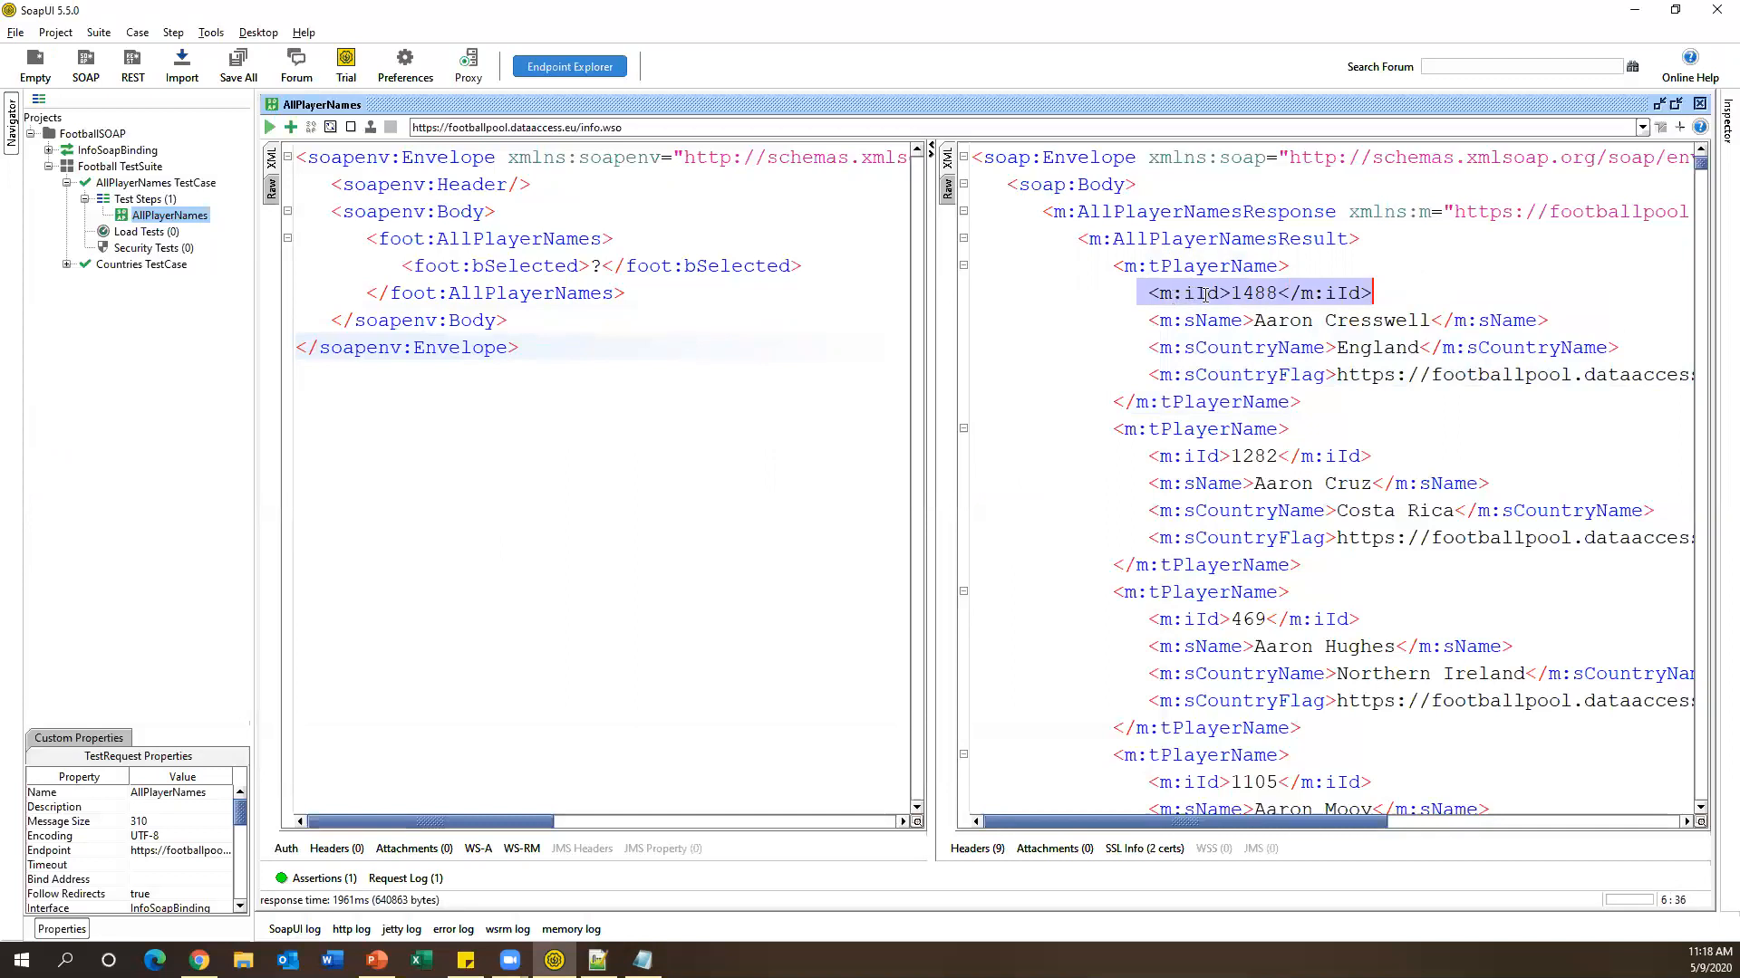
key("alt+Tab")
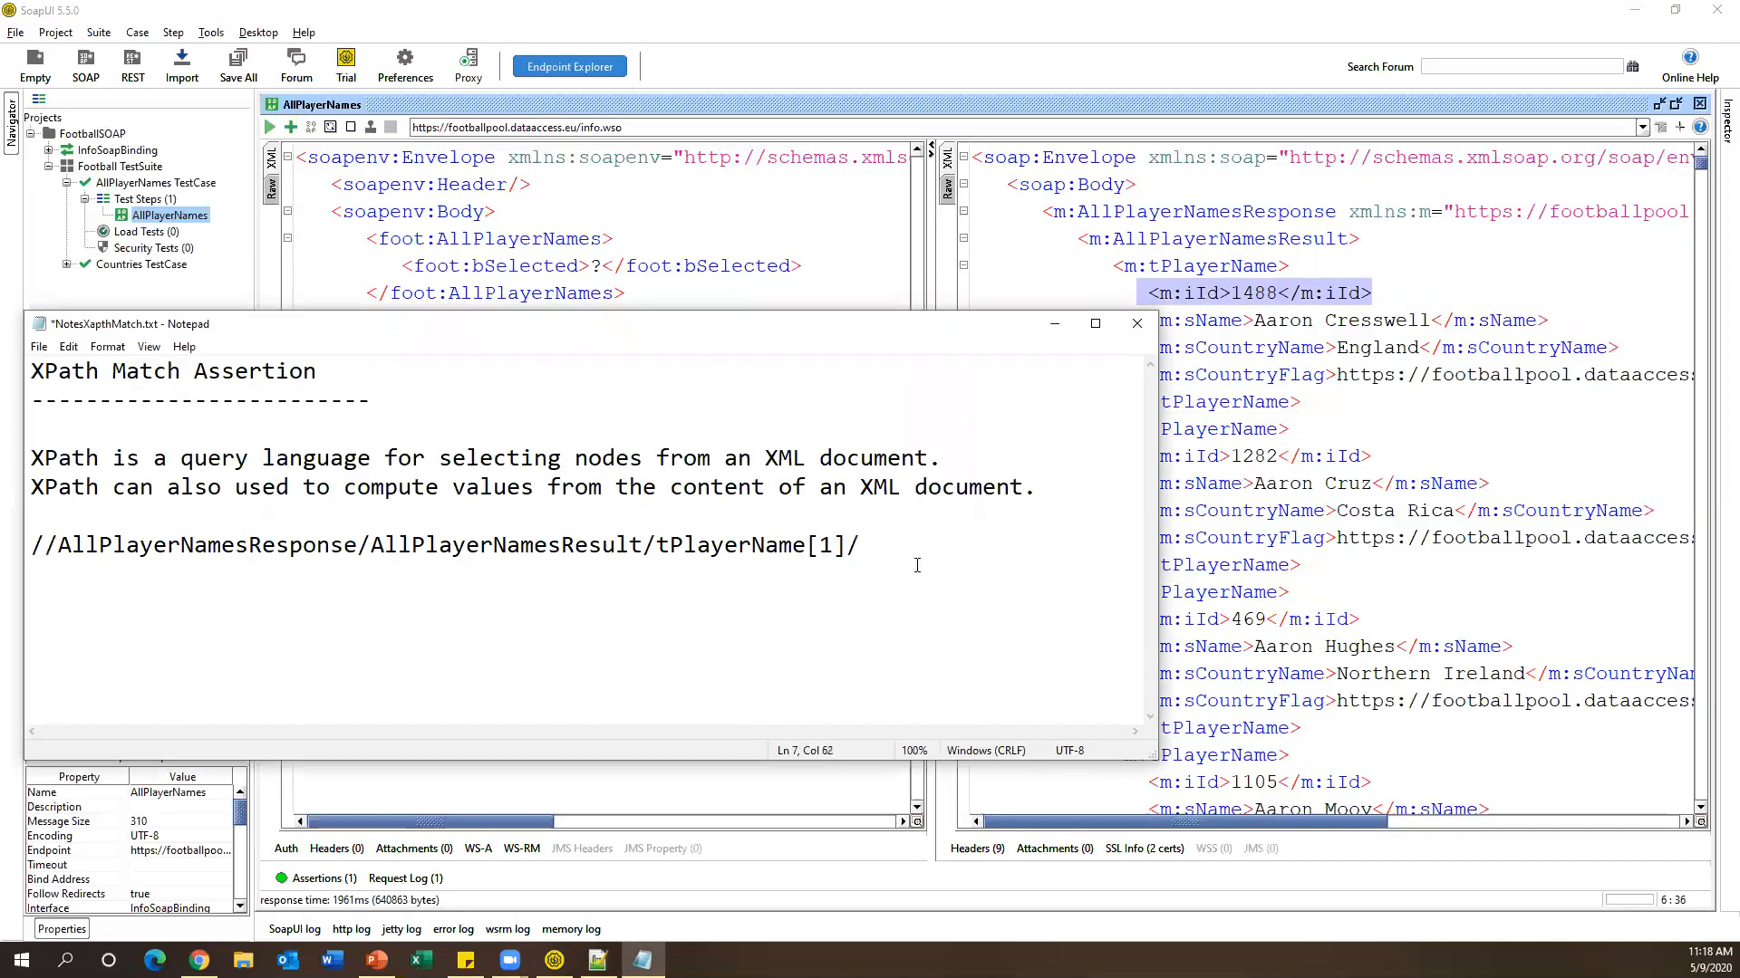
type("m:i")
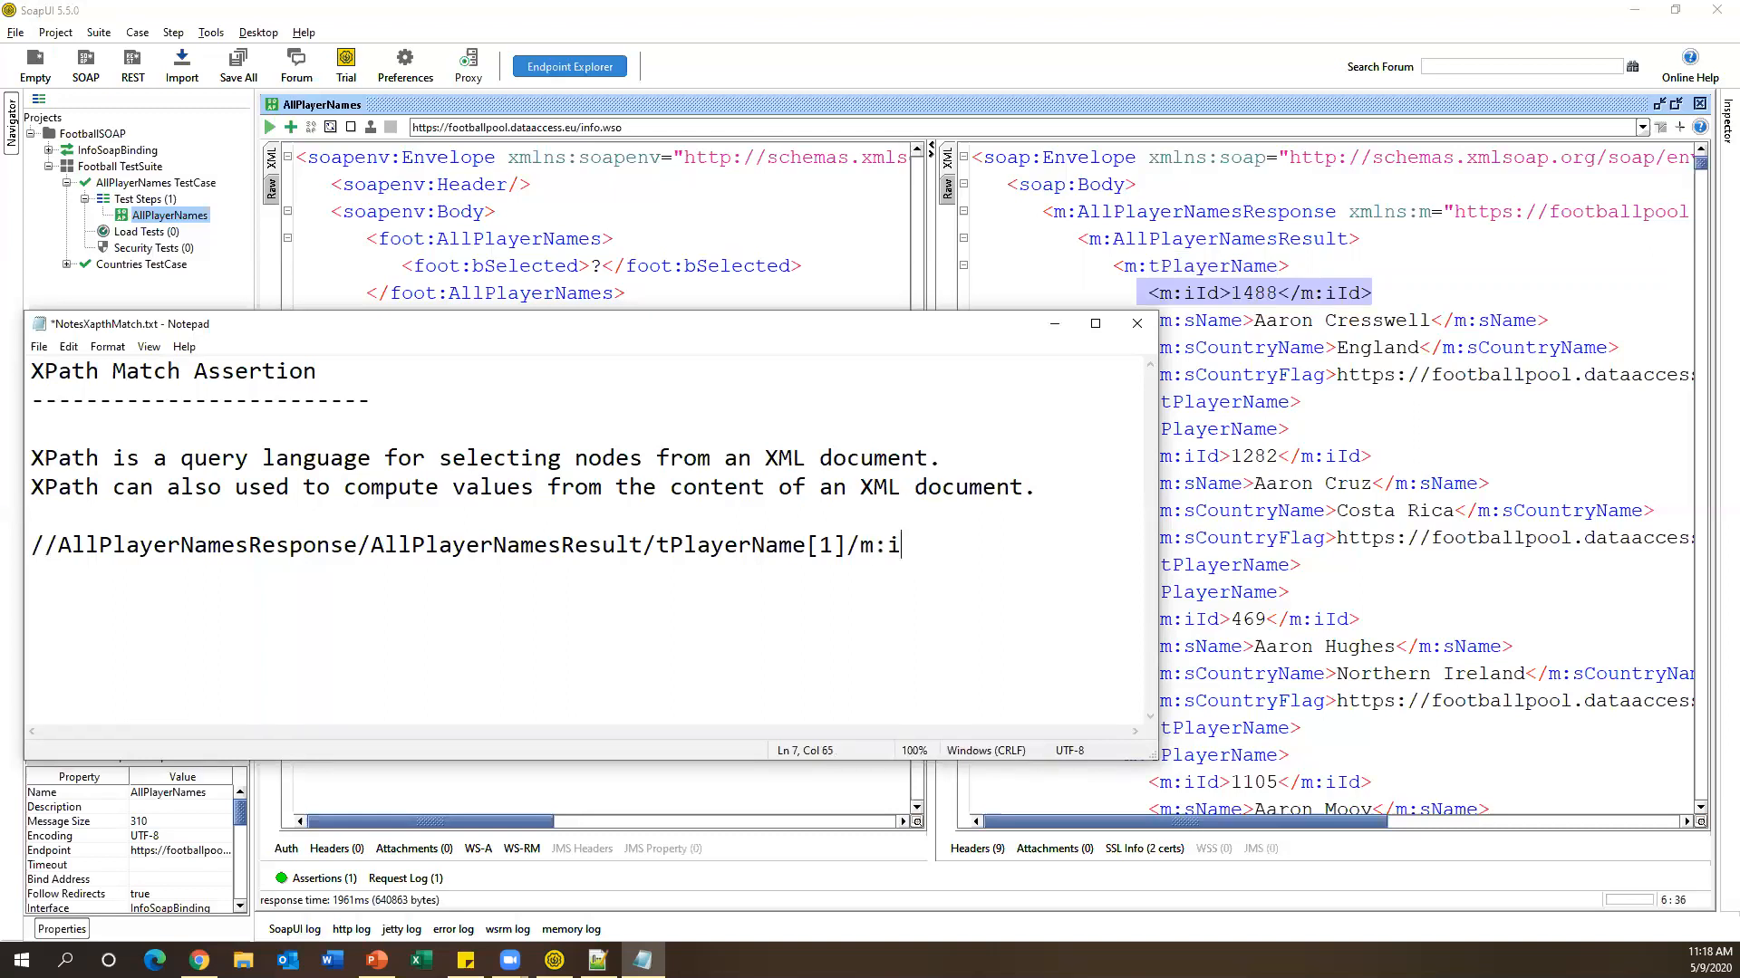
type("Id")
Check the namespace prefix on the response elements, and add m: before AllPlayerNamesResponse in the XPath.
left_click(1086, 211)
left_click_drag(1076, 211, 1127, 266)
left_click(642, 960)
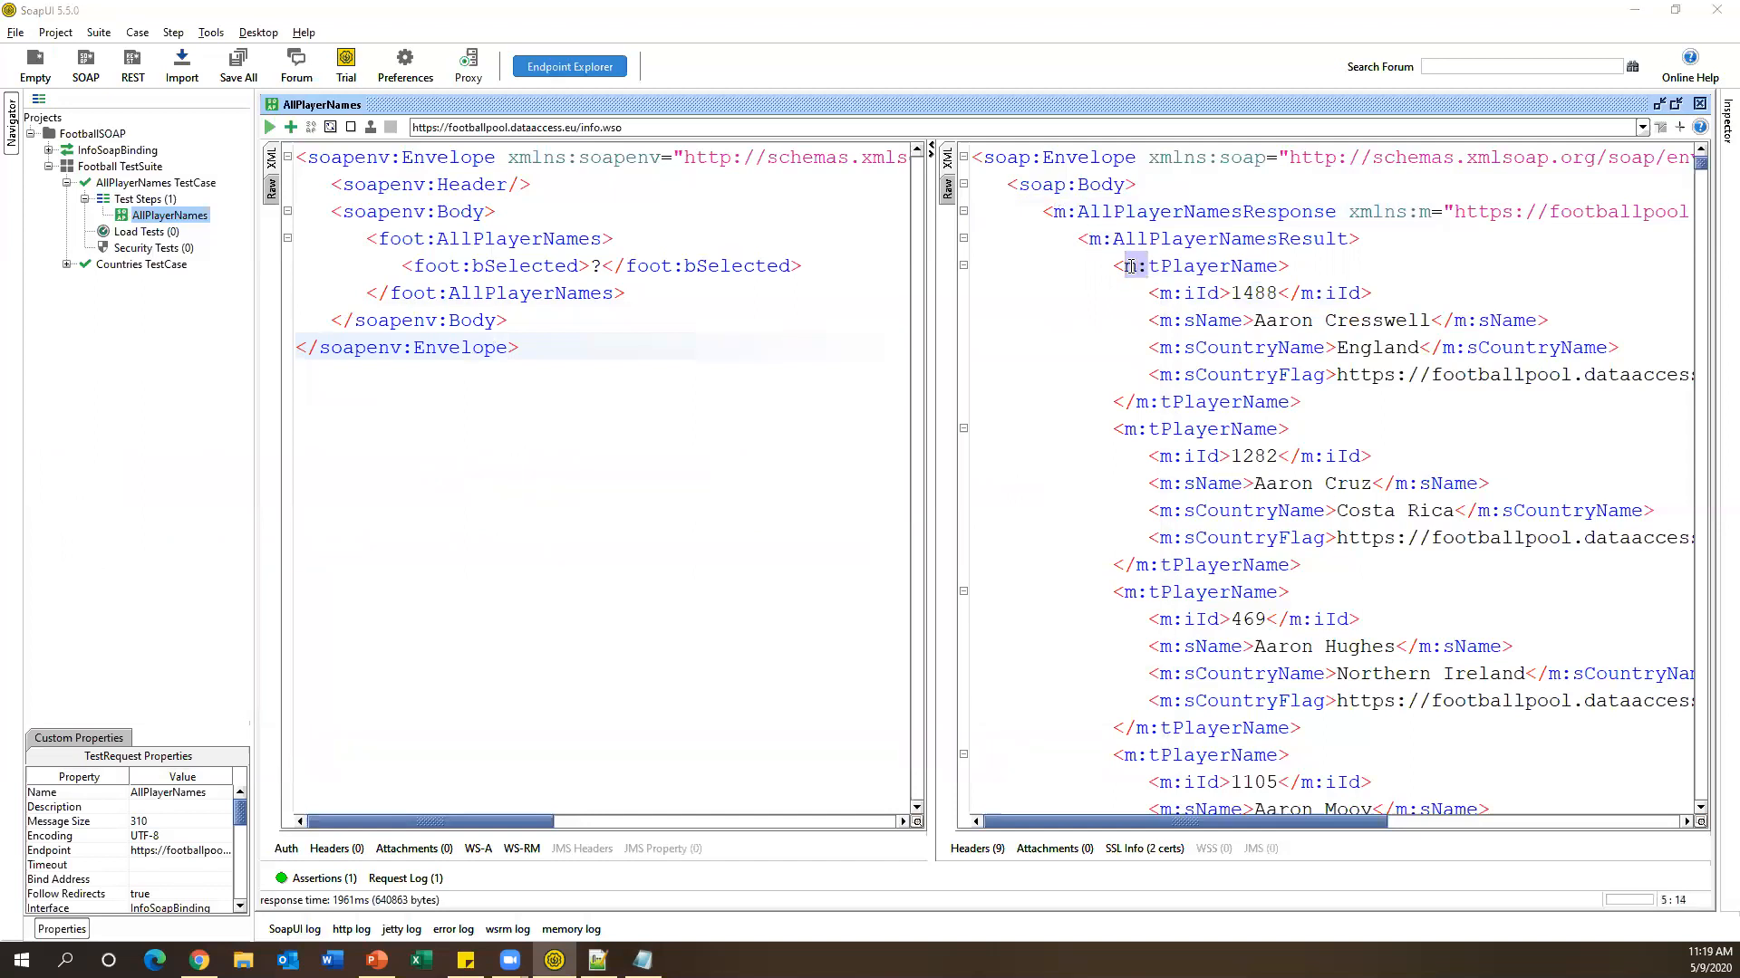
left_click(60, 546)
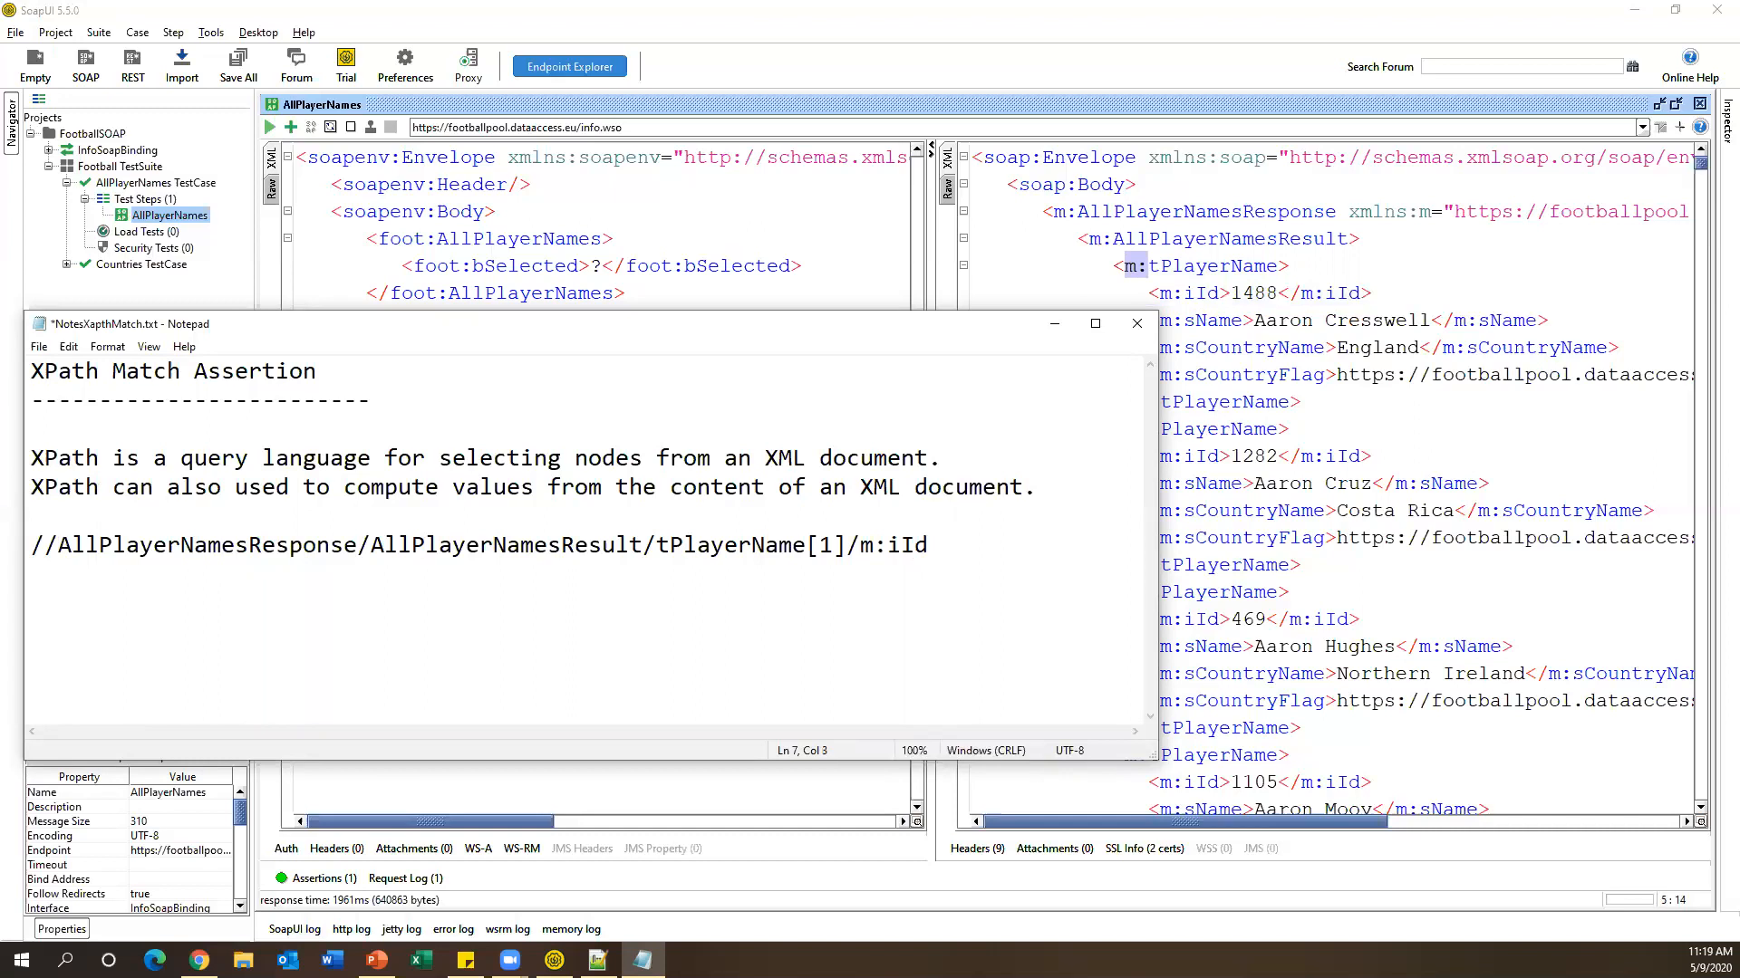
type("m:")
Add the m: prefix before AllPlayerNamesResult and tPlayerName in the XPath.
key("ctrl+Right")
key("ctrl+Right")
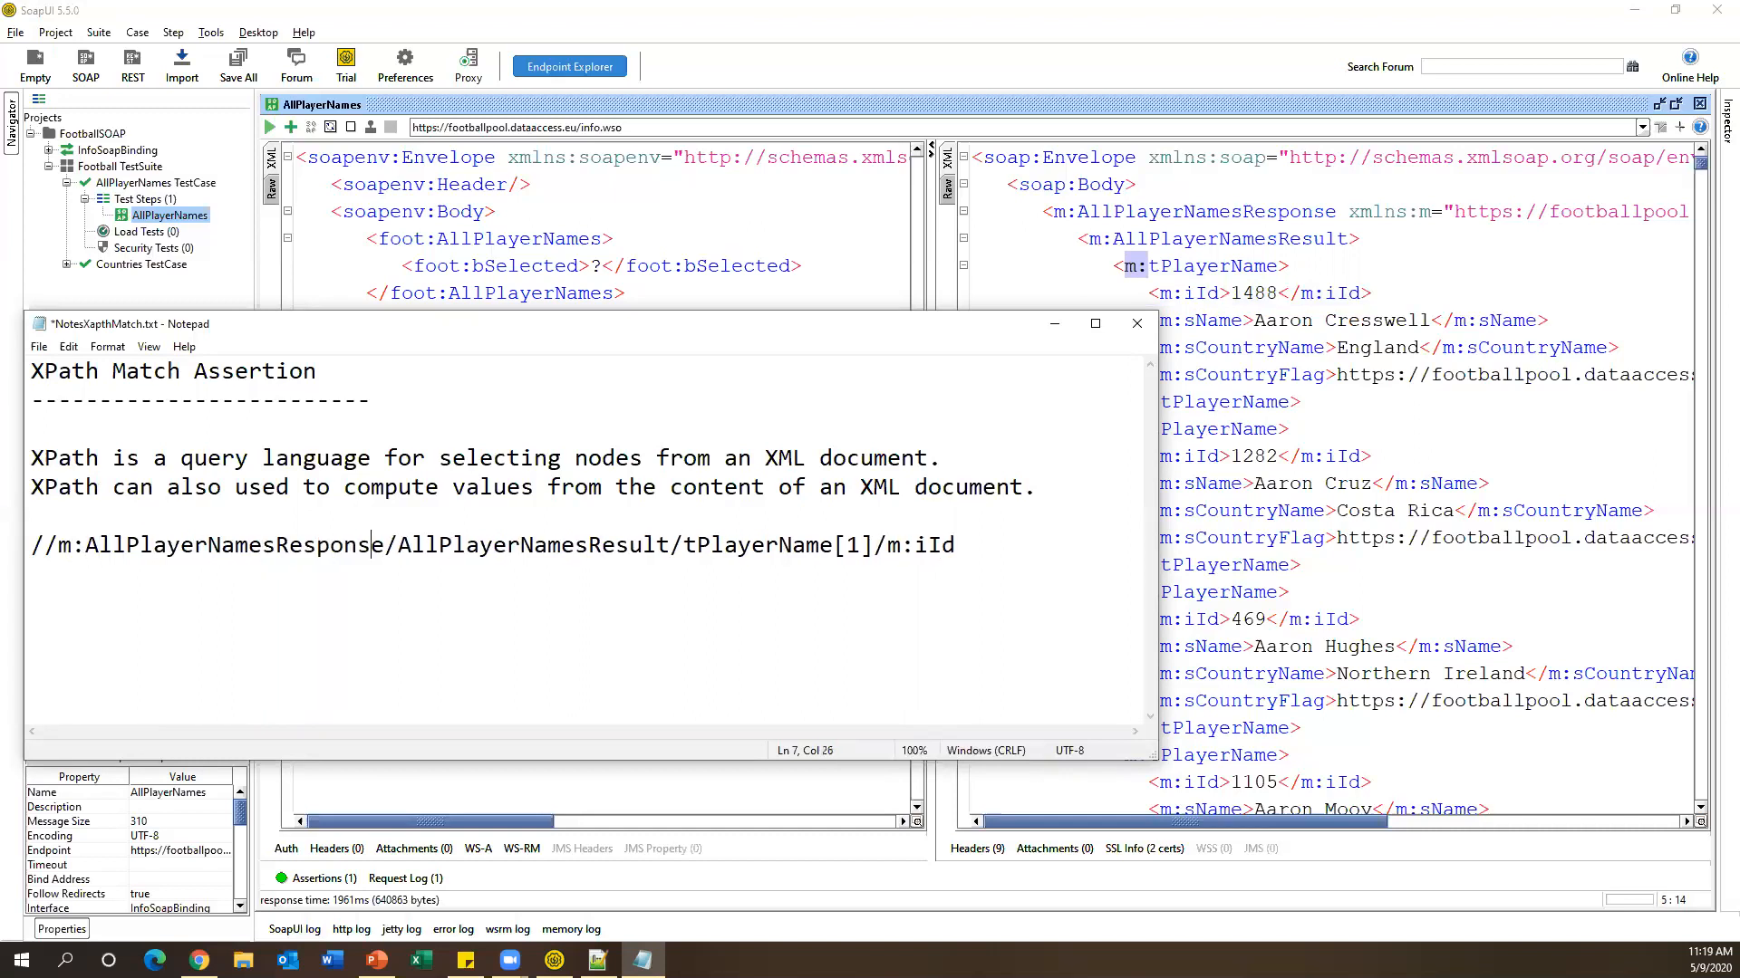
type("m:")
key("ctrl+Right")
key("ctrl+Right")
key("Right")
key("Left")
type("m")
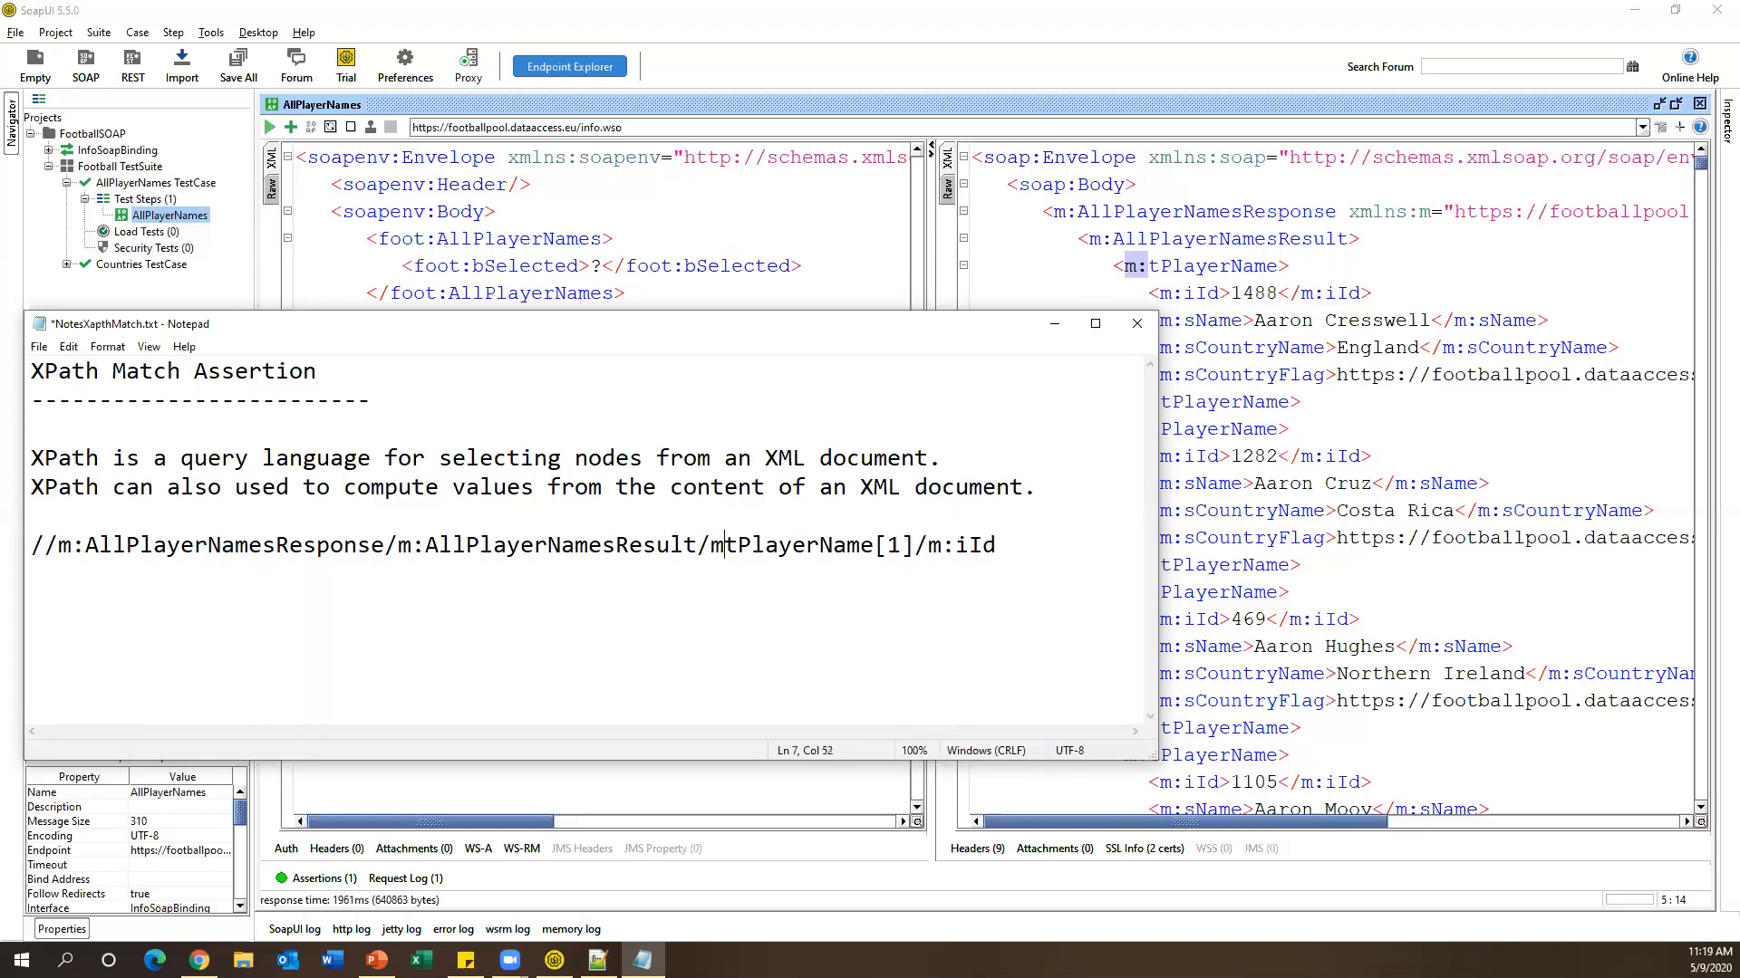
type(":")
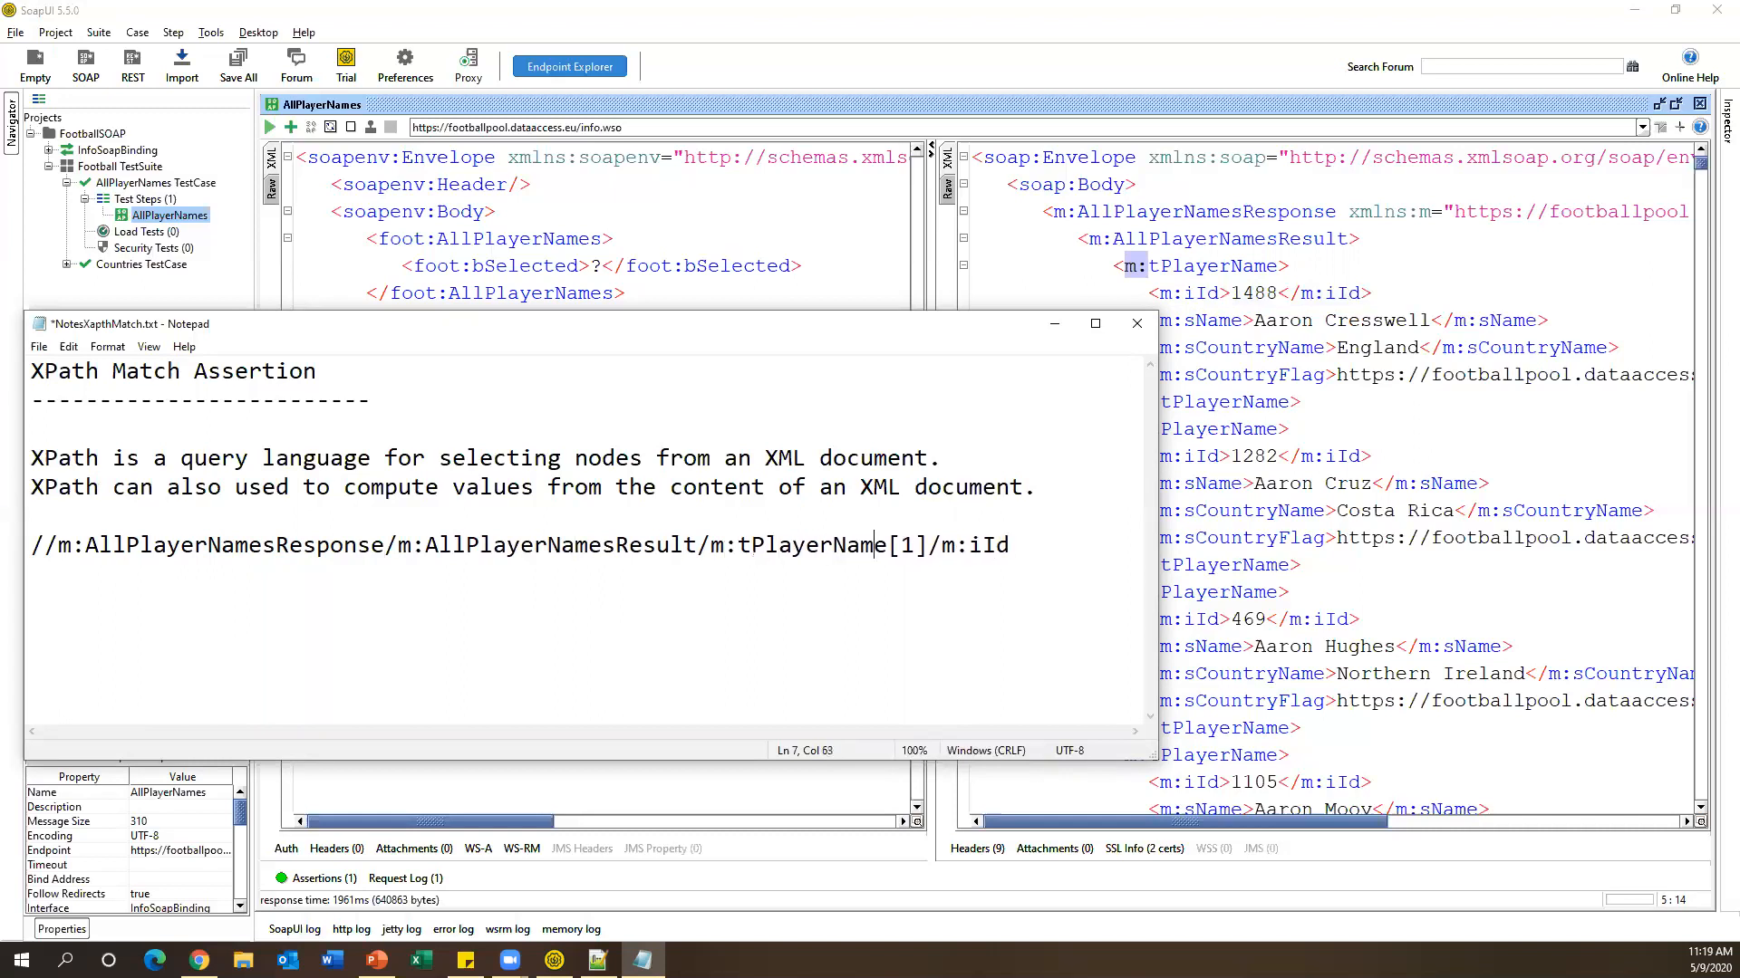
key("Right")
Check the completed XPath in the notes against the iId value of the first tPlayerName node in the response.
left_click_drag(1042, 553, 16, 553)
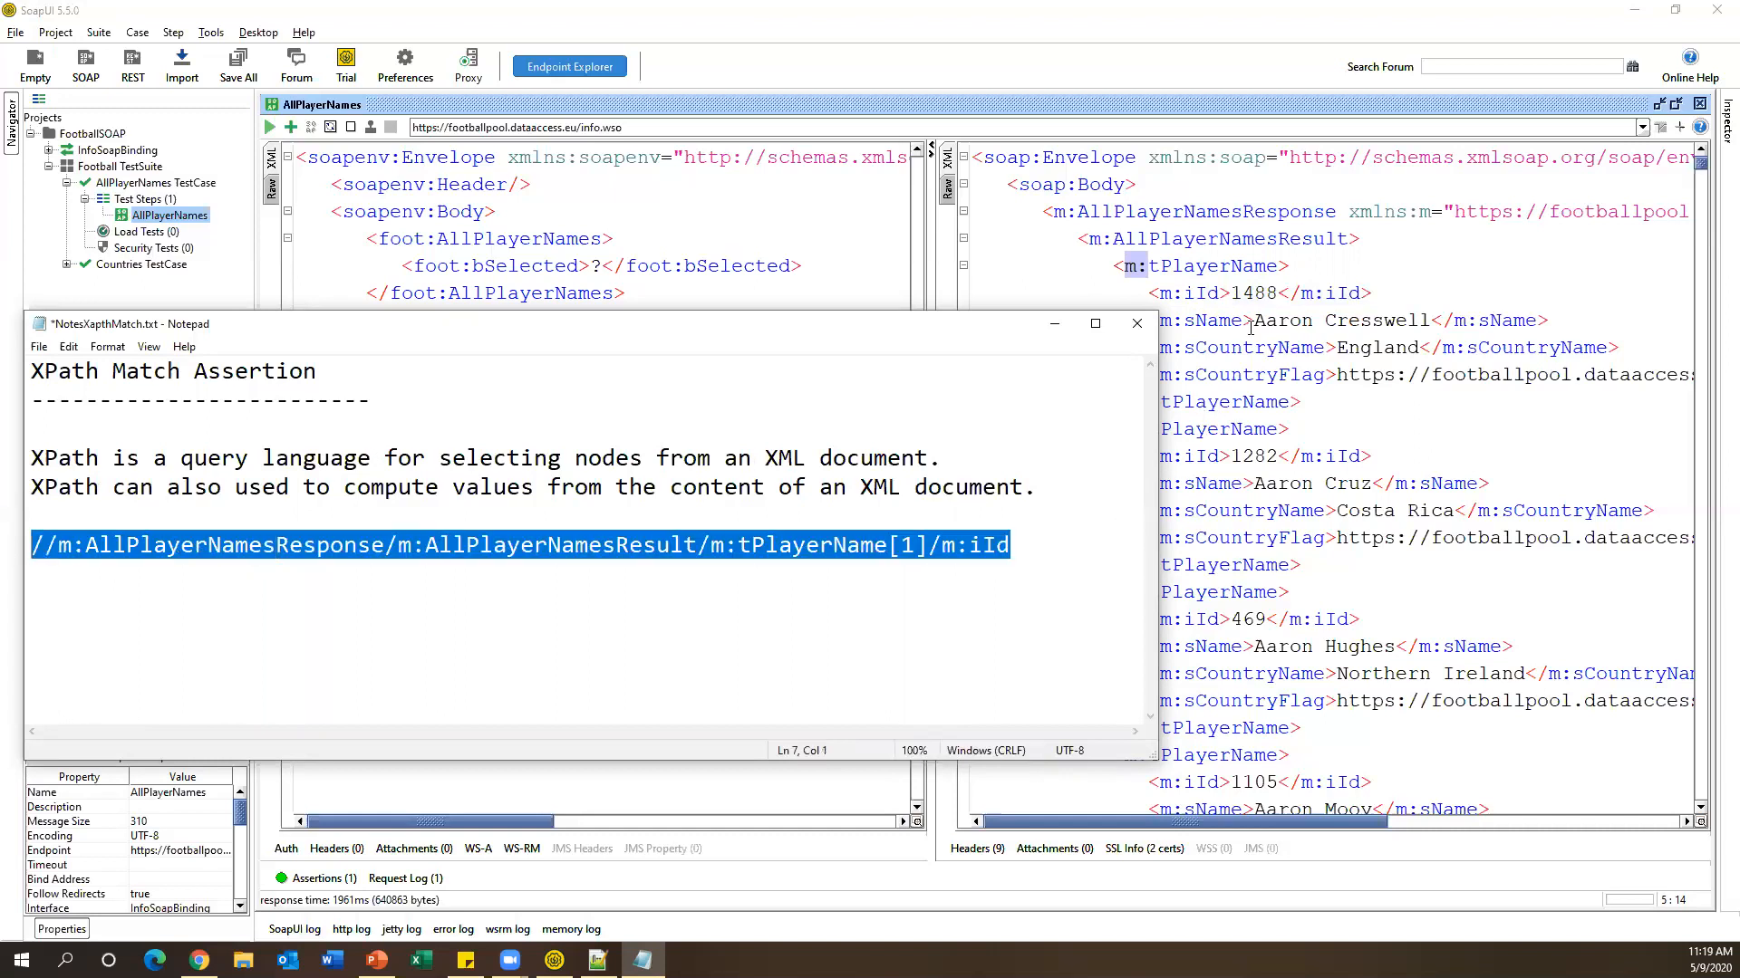
left_click(1259, 293)
left_click_drag(1260, 292, 1235, 293)
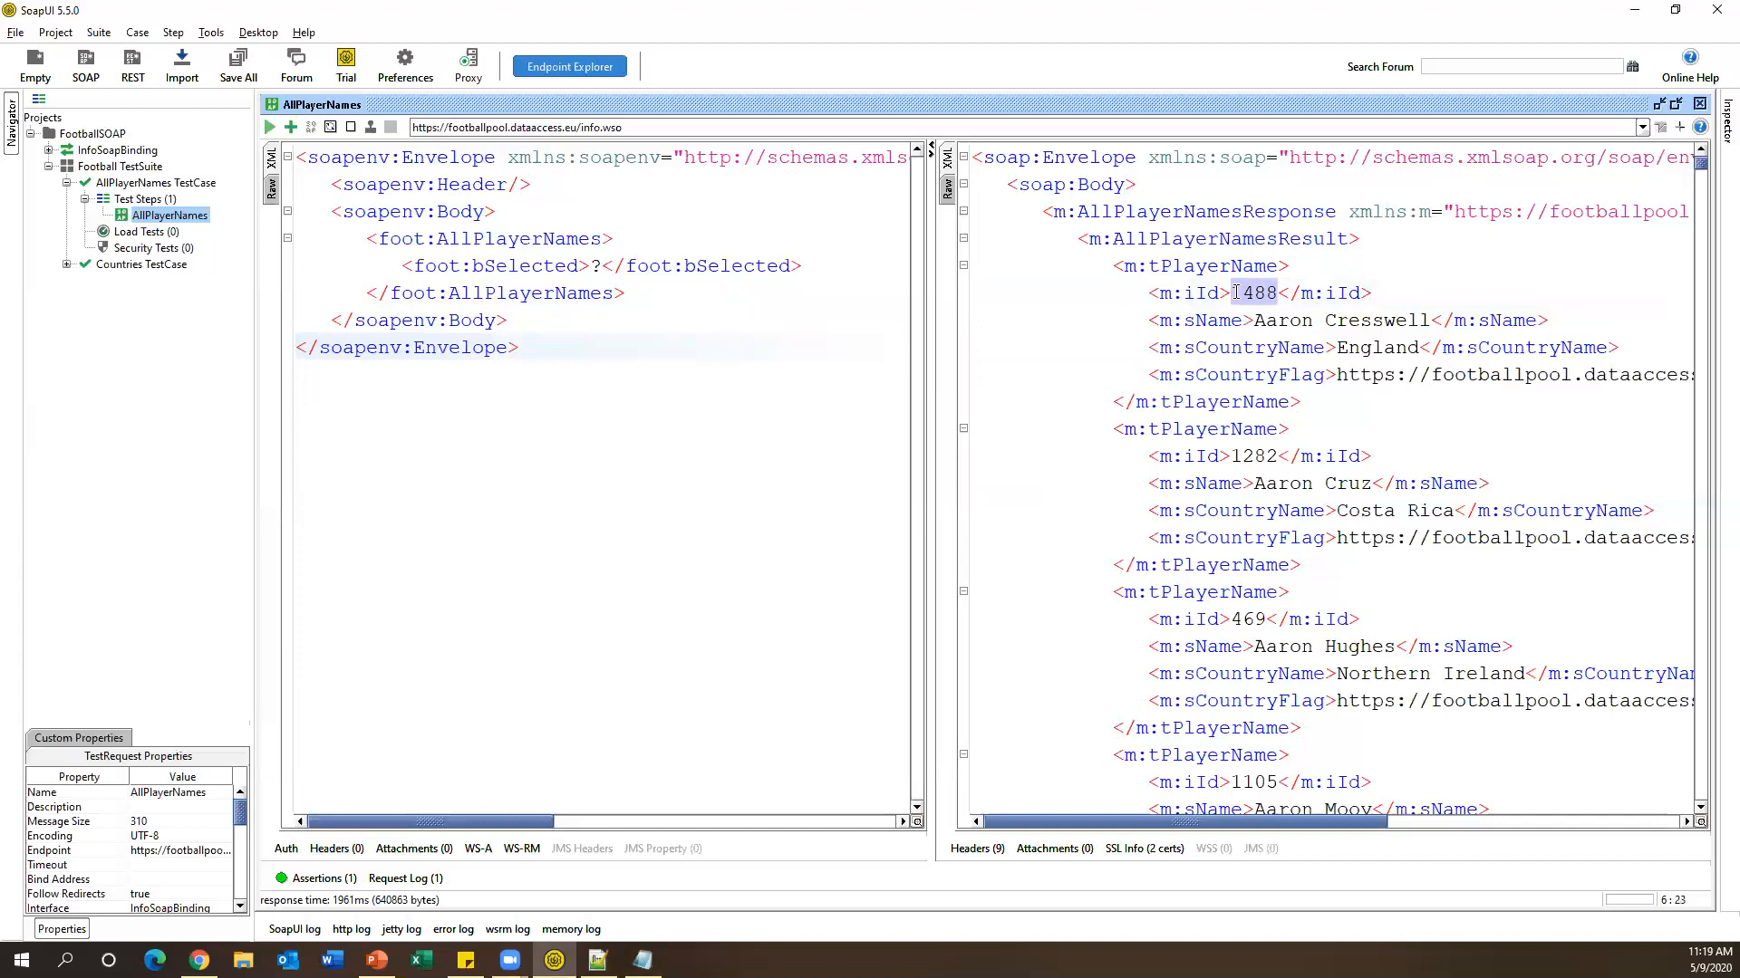
Return from the notes to SoapUI and add an XPath Match assertion from the Property Content category to the AllPlayerNames request.
key("alt+Tab")
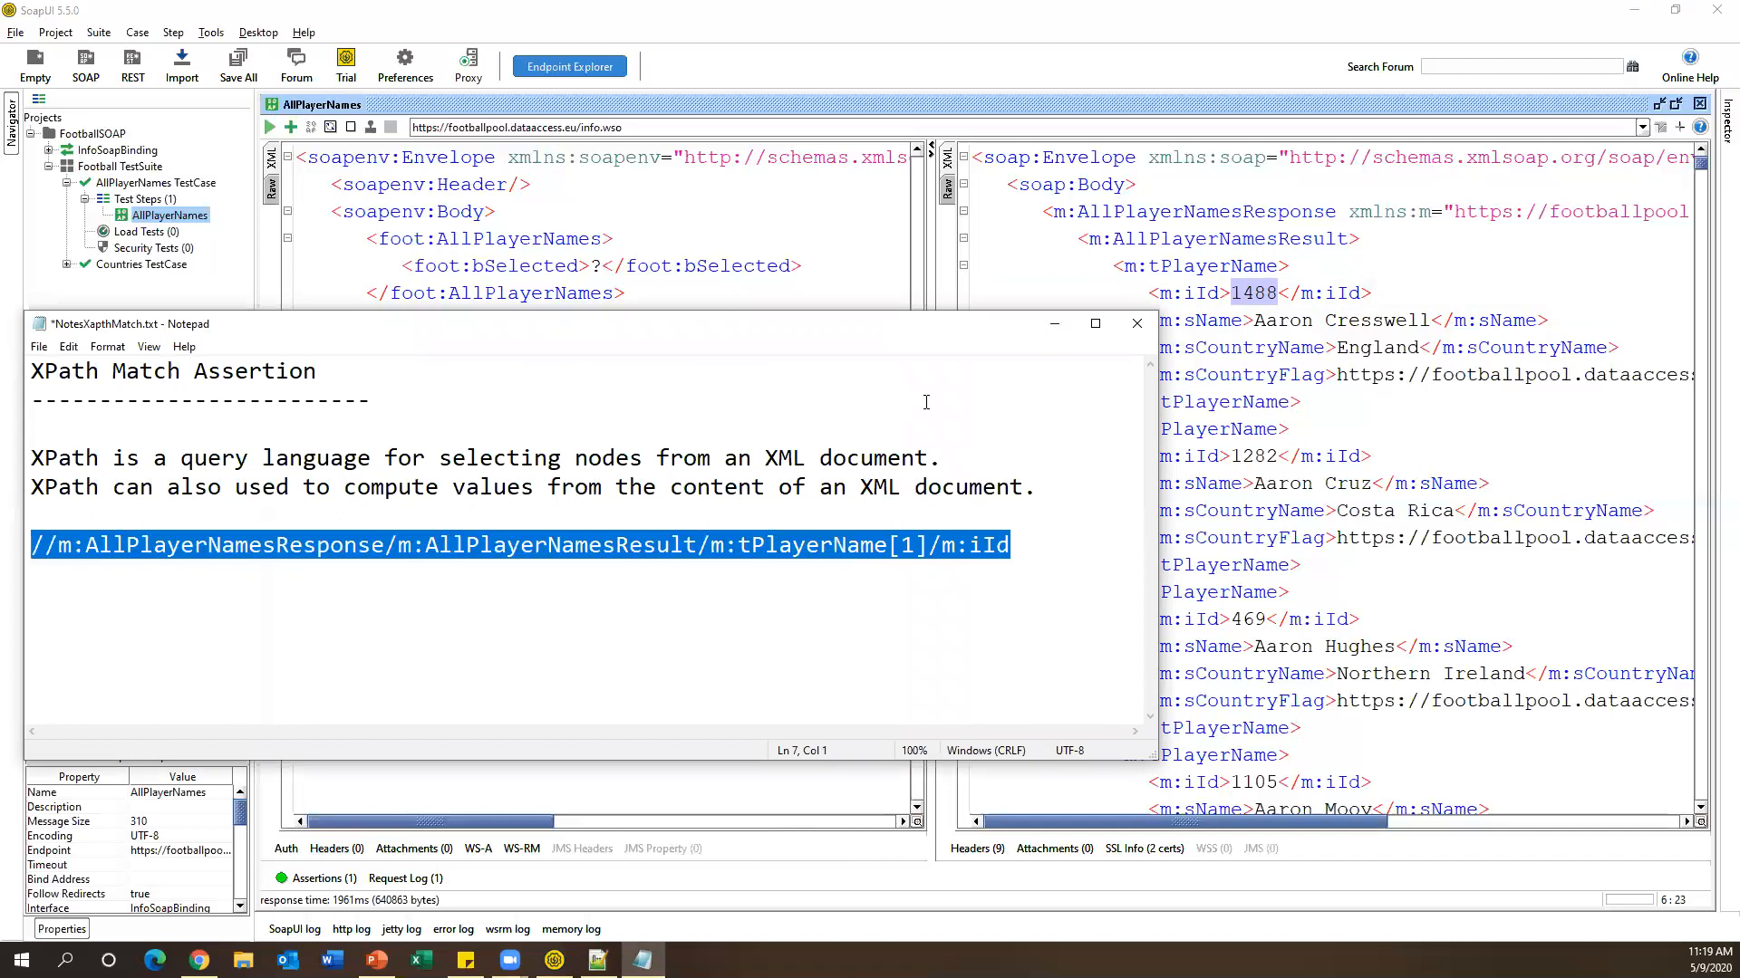
left_click(1055, 324)
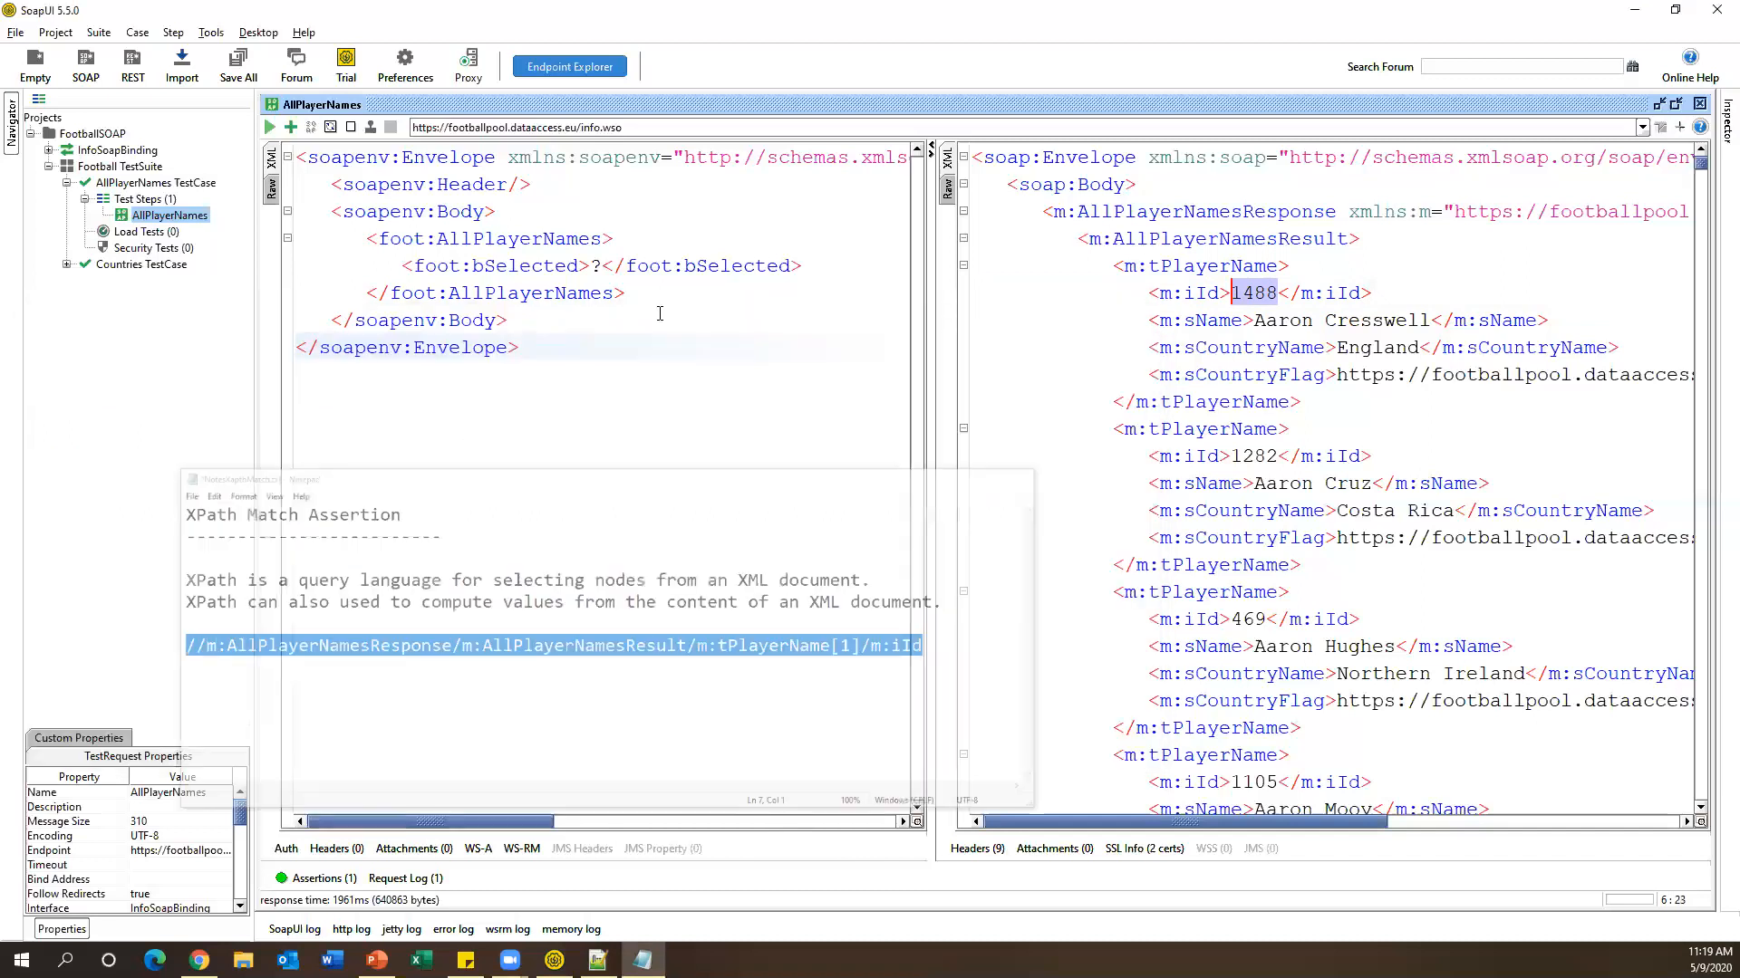
left_click(331, 879)
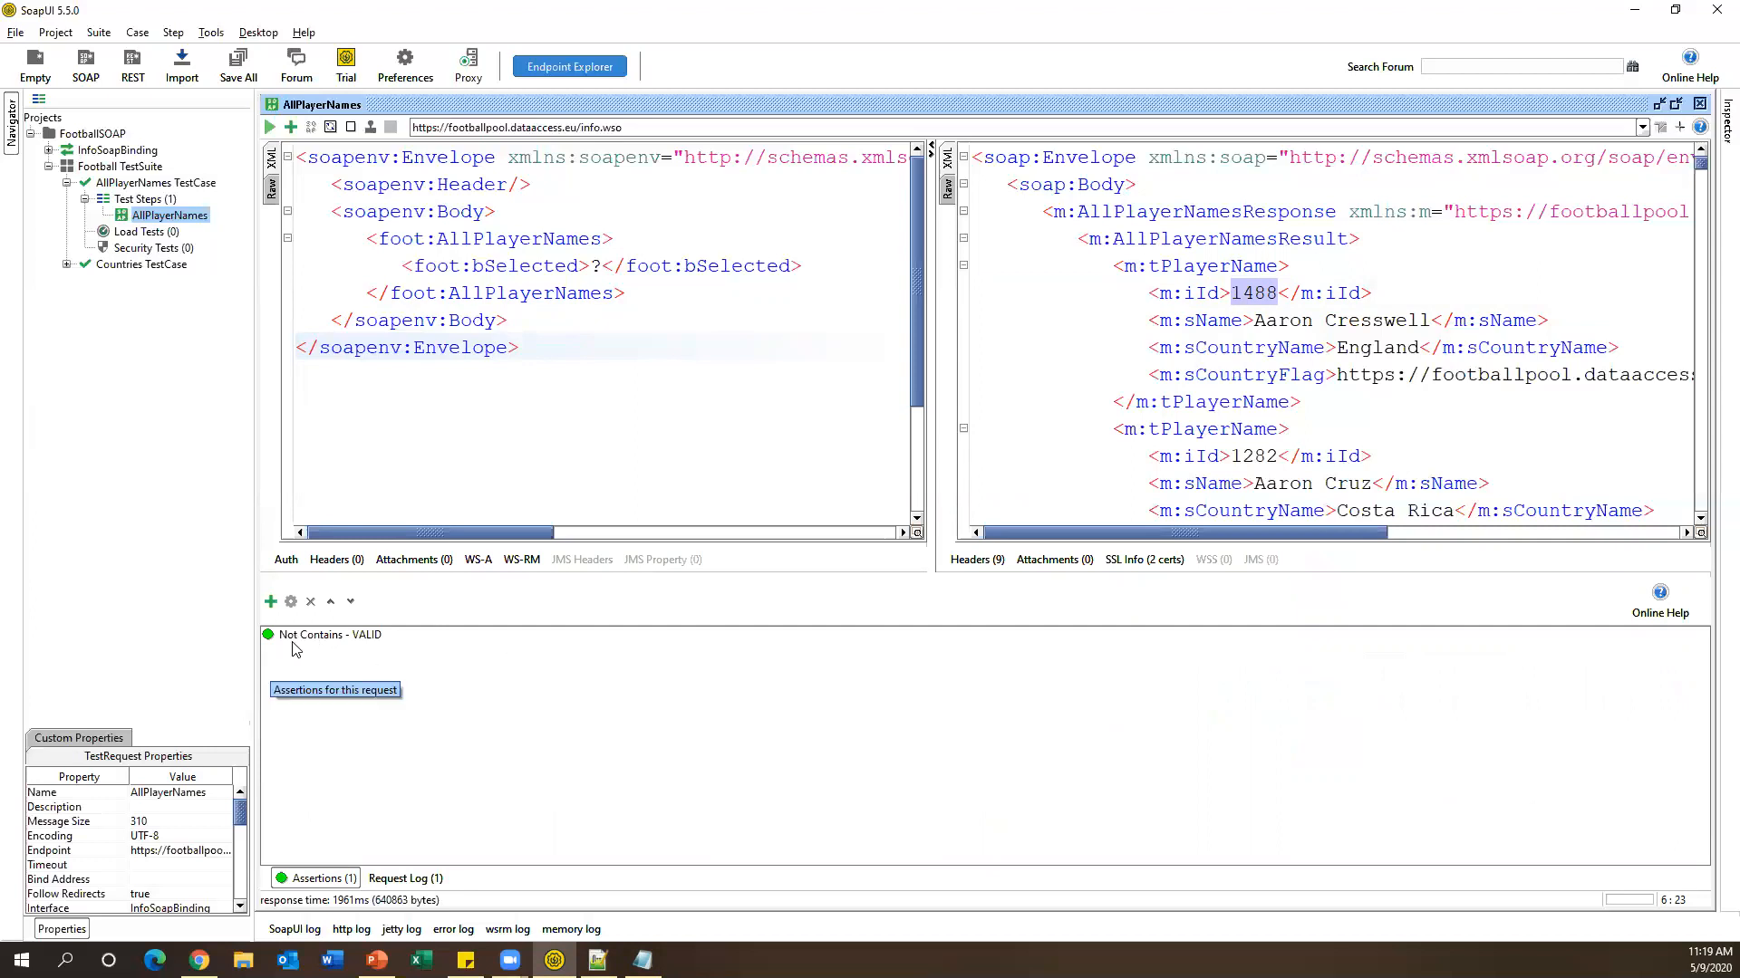
left_click(270, 602)
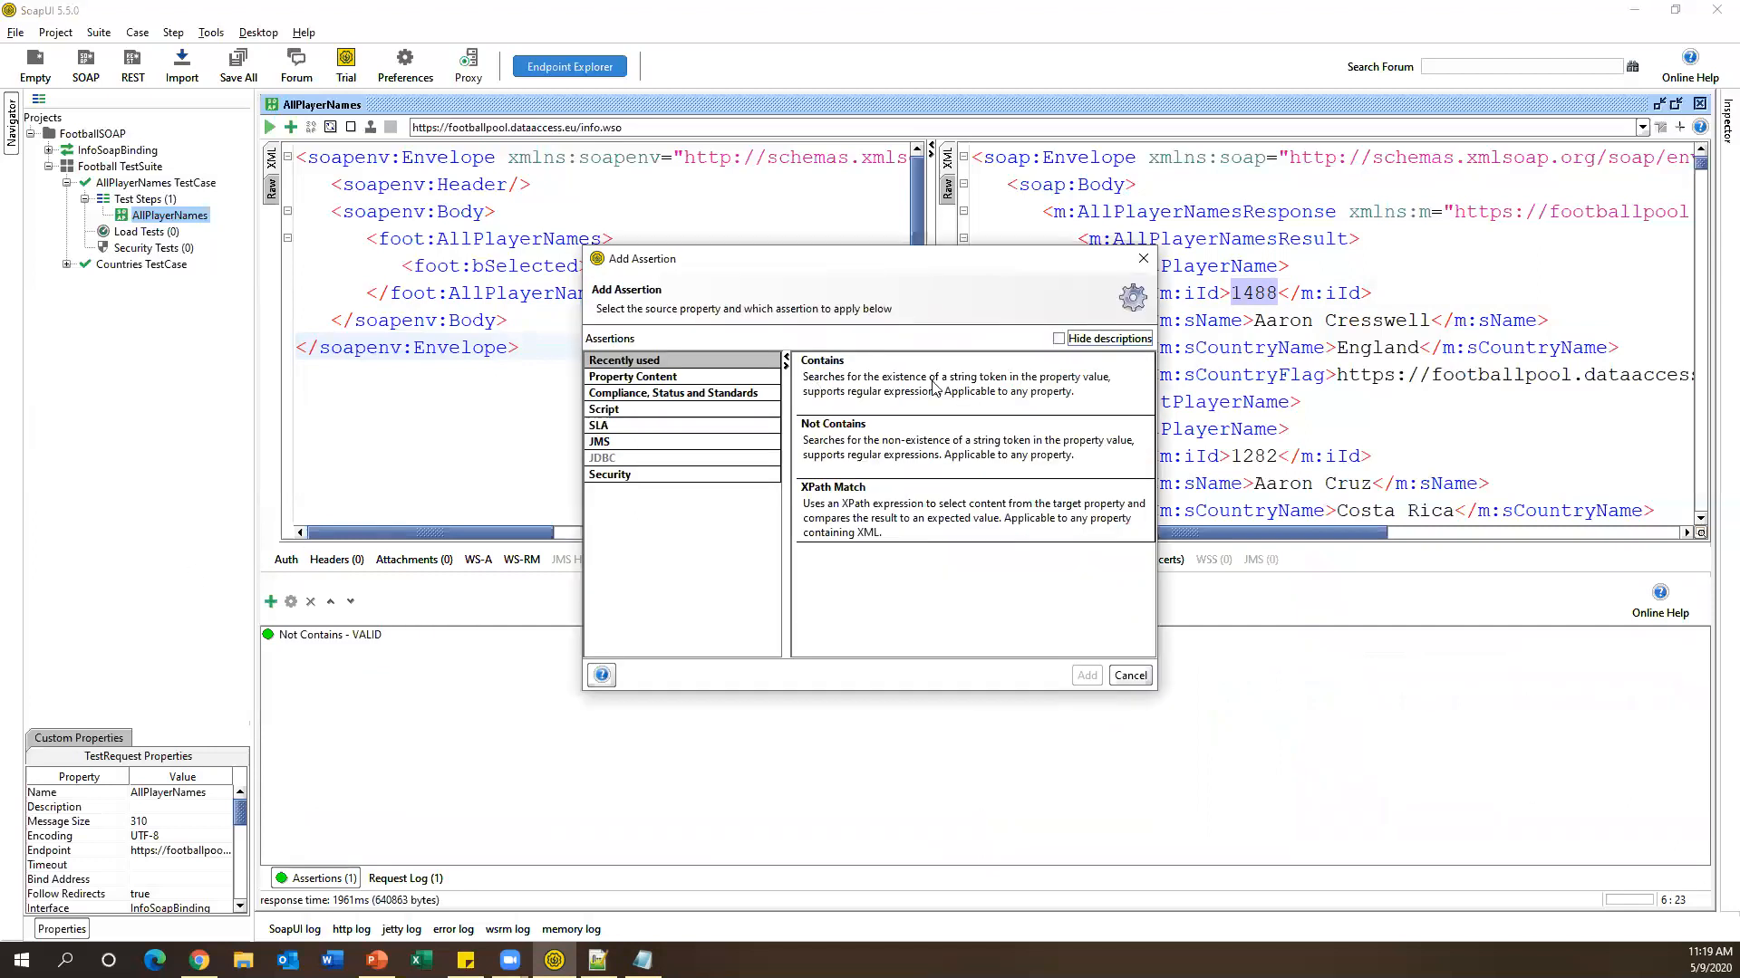
left_click(676, 379)
scroll(949, 505, "down", 3)
scroll(950, 506, "down", 2)
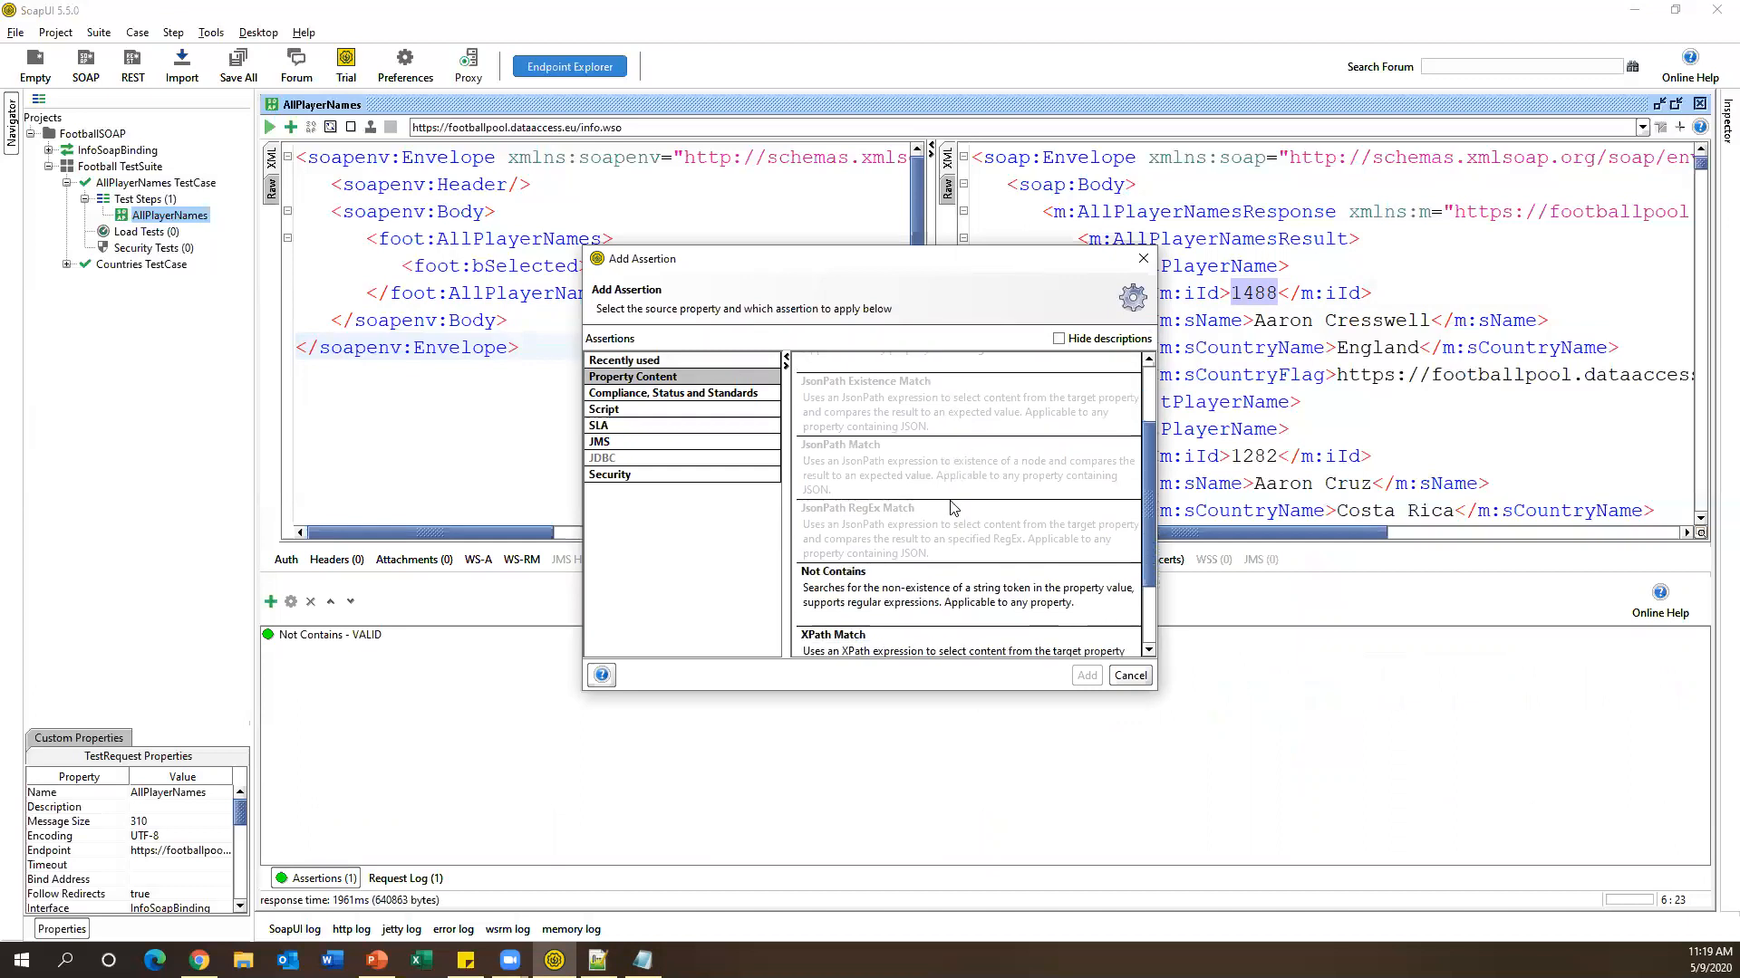
scroll(920, 631, "down", 1)
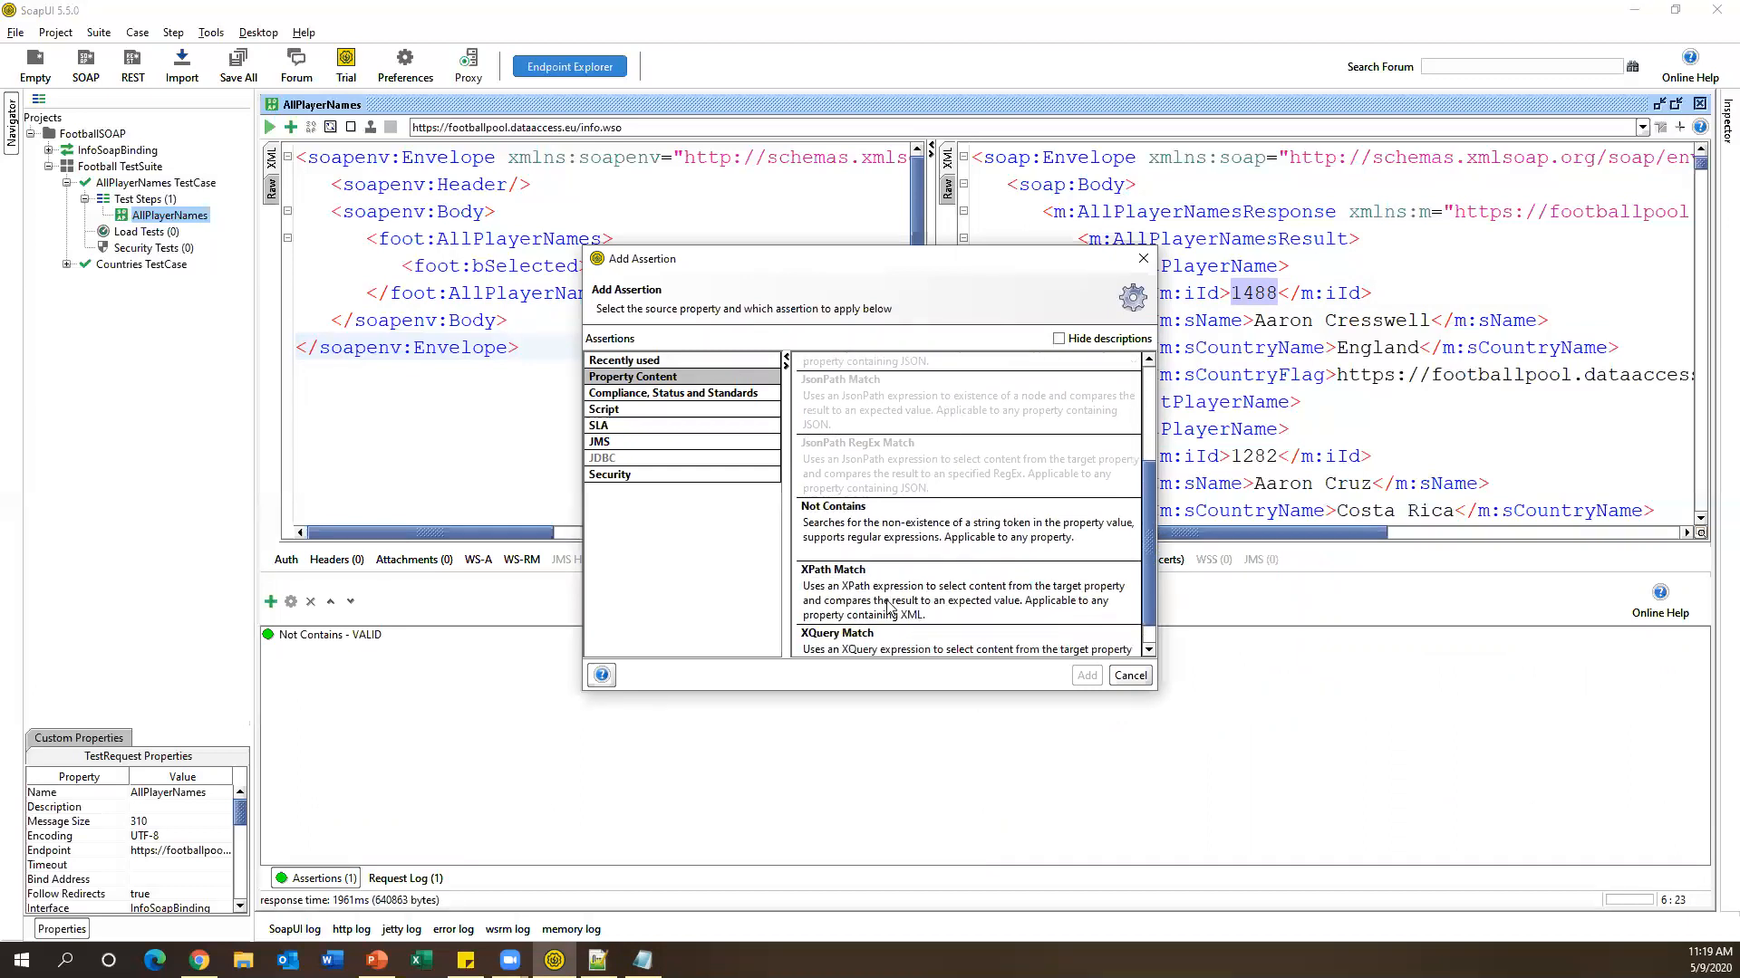
left_click(884, 598)
left_click(1085, 676)
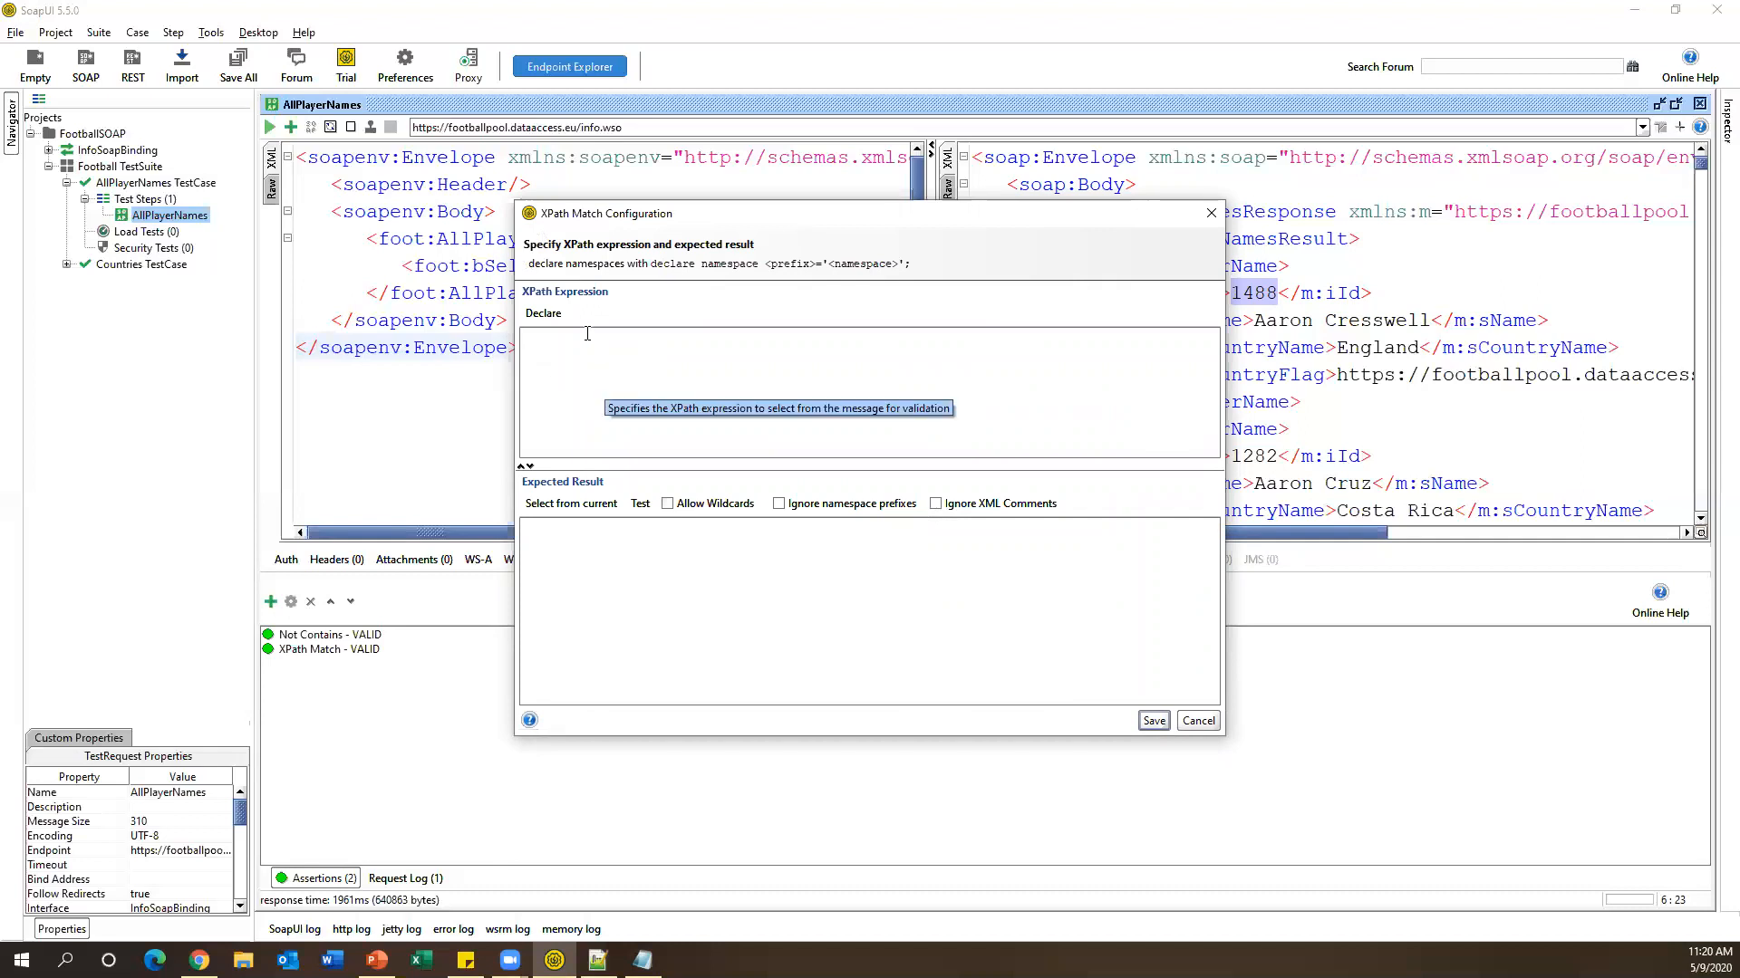
Declare the response namespaces in the XPath expression and check the m prefix declaration against the response.
left_click(544, 313)
left_click_drag(809, 354, 471, 340)
left_click_drag(628, 354, 617, 353)
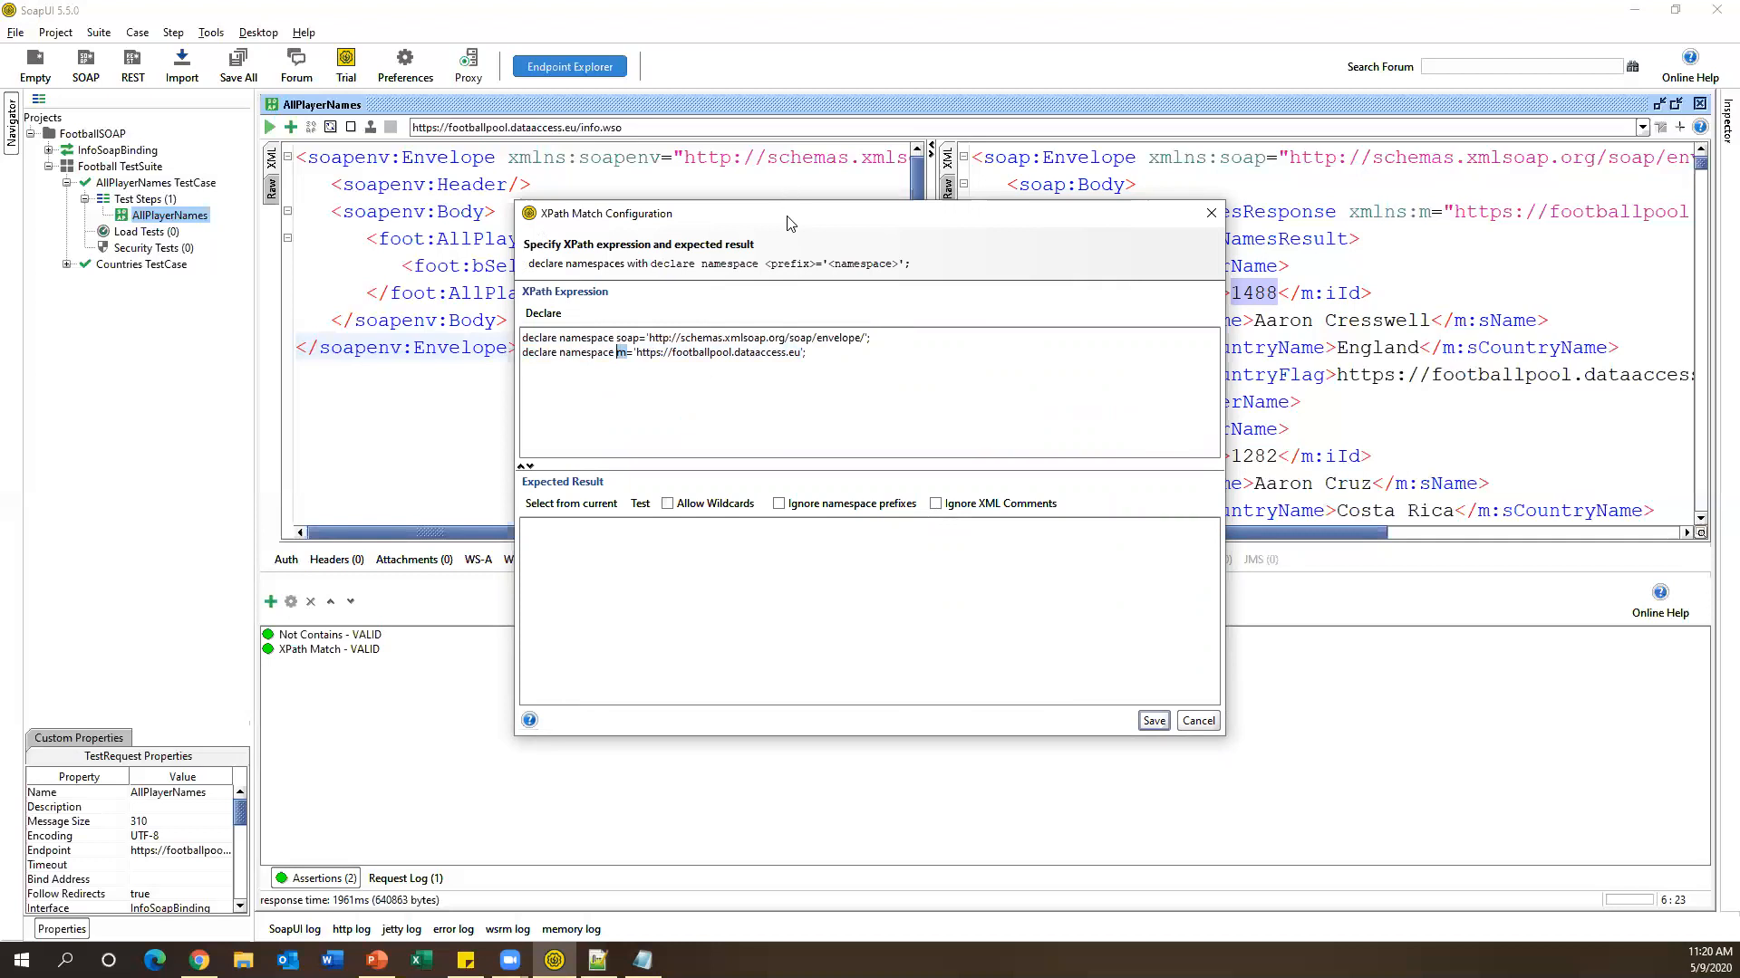
left_click_drag(756, 214, 504, 211)
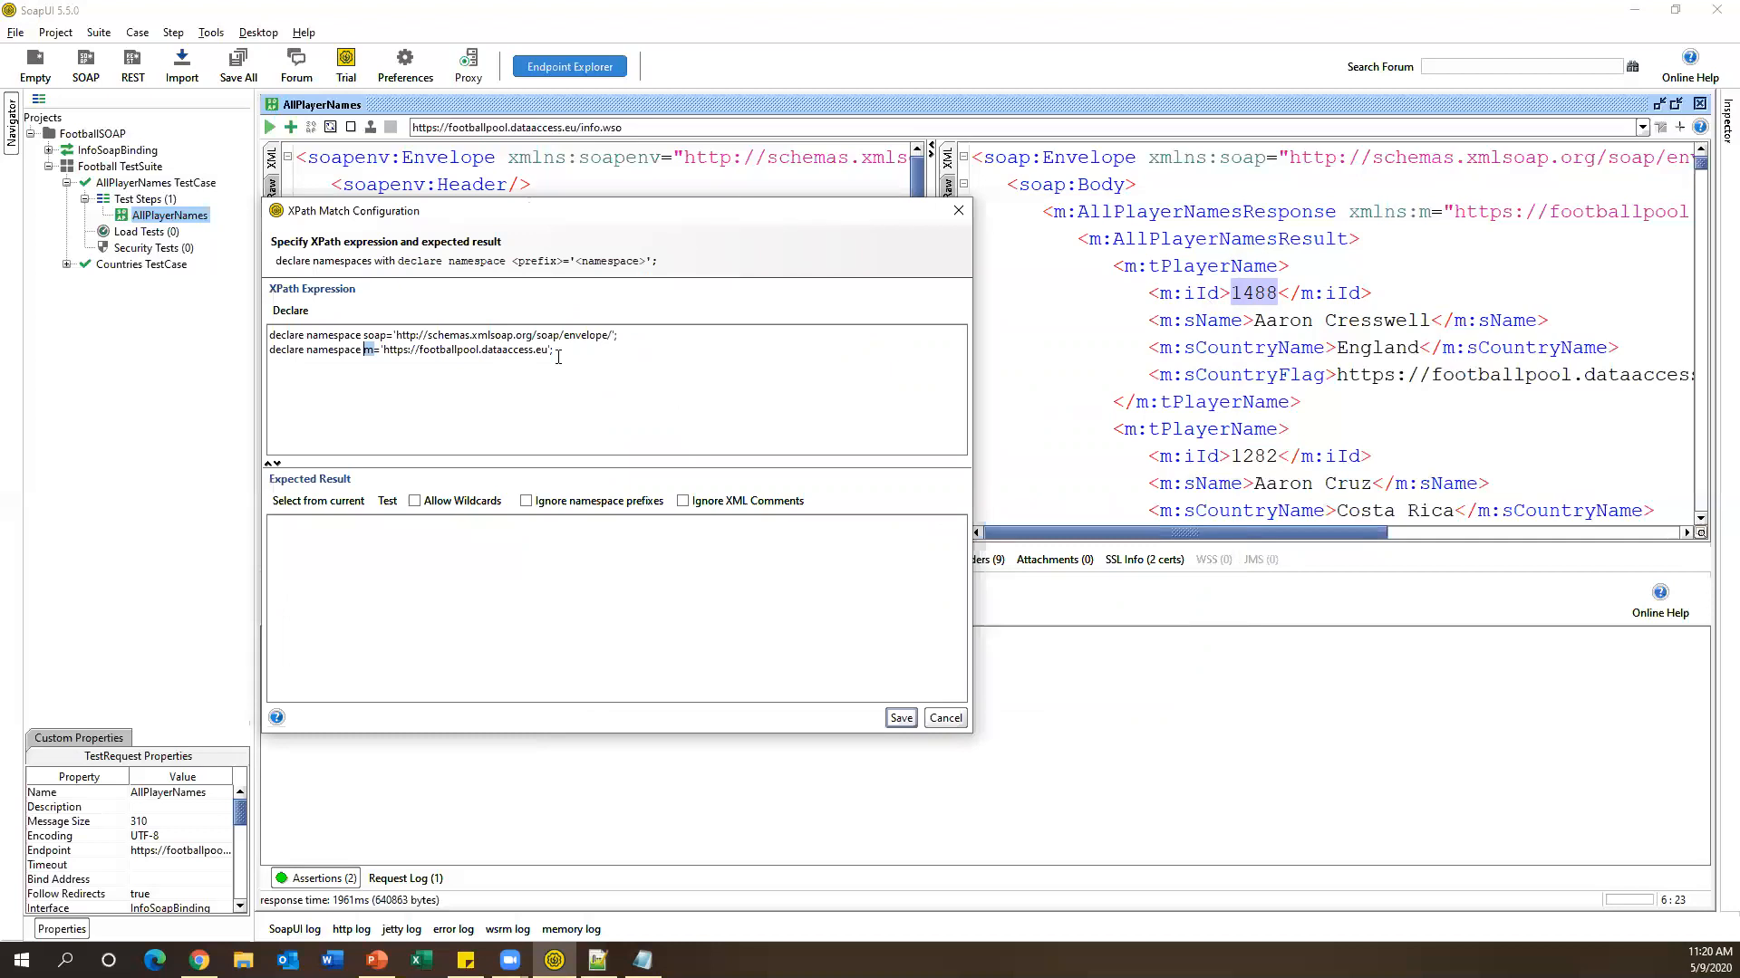
Enter //m:AllPlayerNamesResponse/m:AllPlayerNamesResult/m:tPlayerName[1]/m:iId below the namespace declarations in the XPath expression.
left_click(615, 361)
type("//m:AllPlayerNamesResponse/m:AllPlayerNamesResult/m:tPlayerName[1]/m:iId")
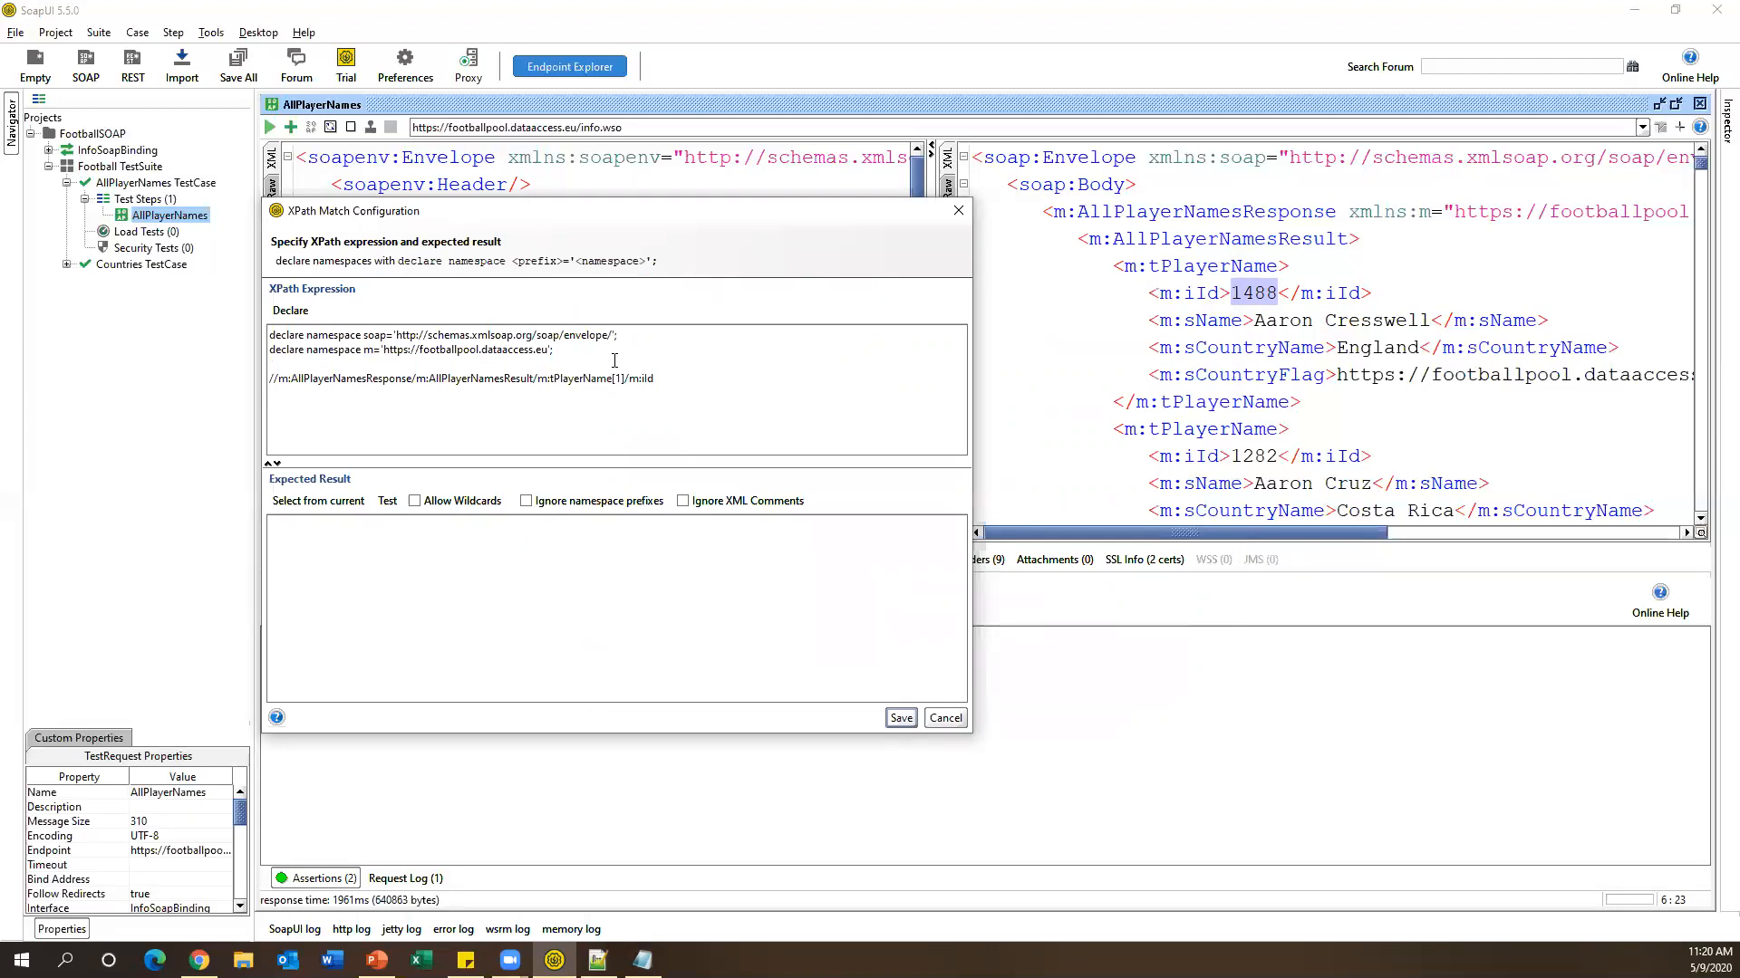
left_click_drag(655, 379, 258, 380)
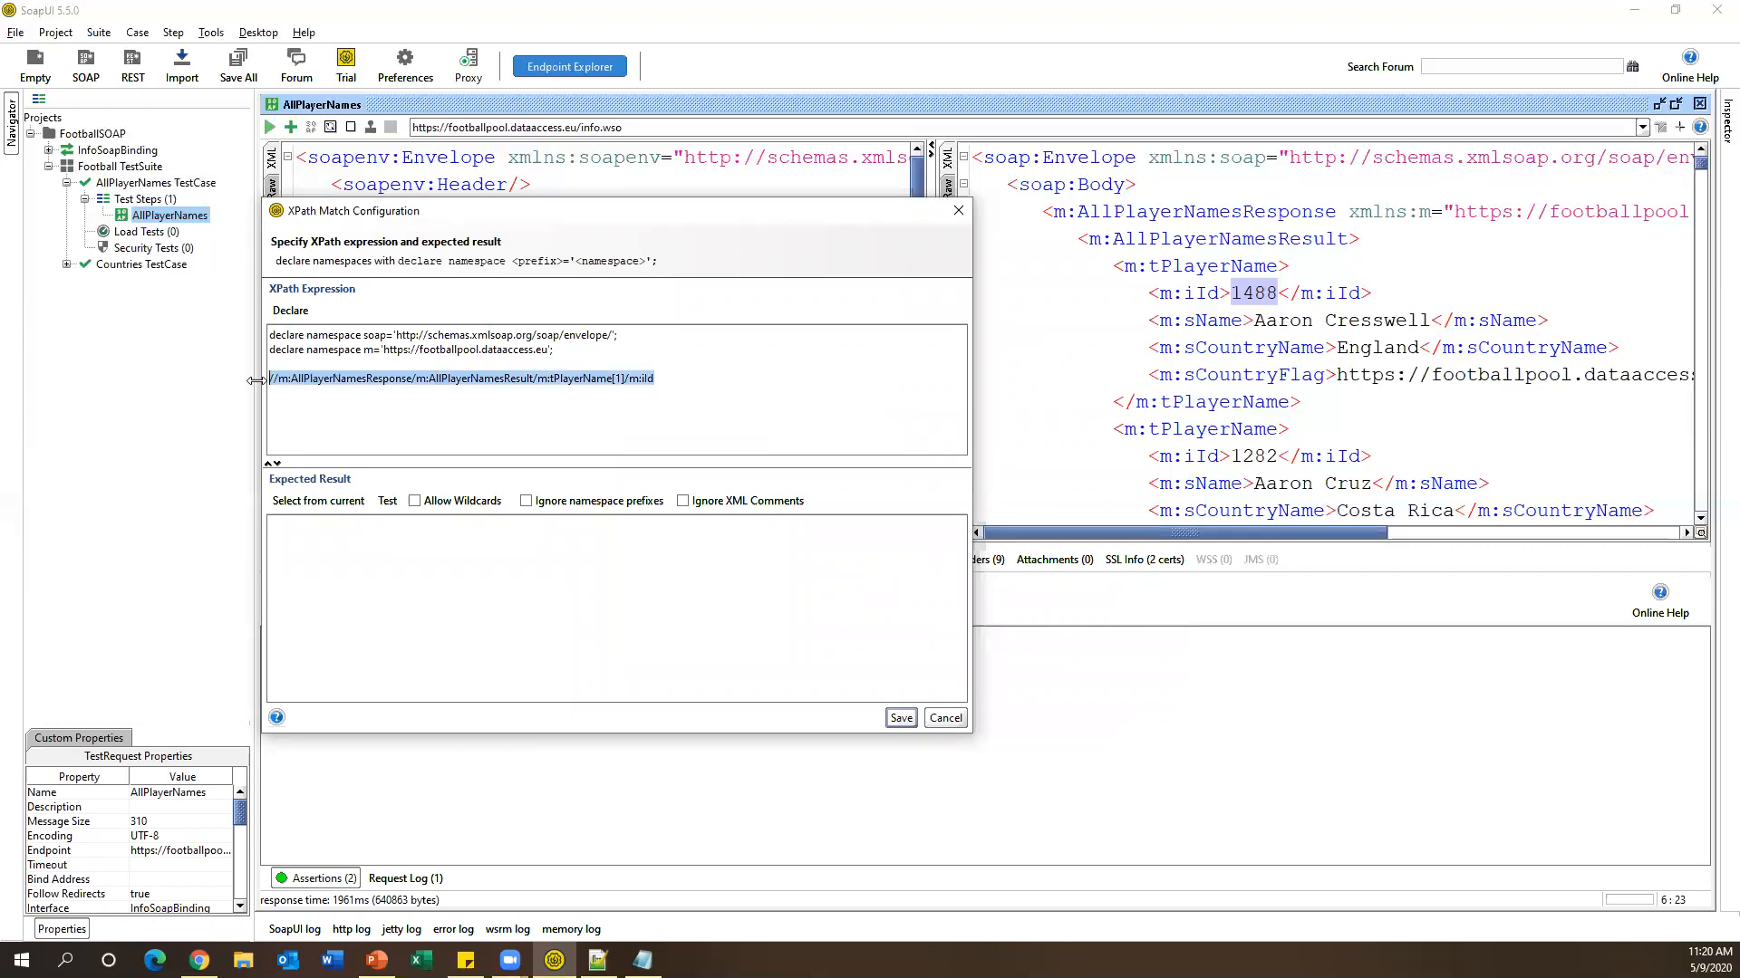
left_click_drag(459, 203, 528, 189)
left_click(377, 402)
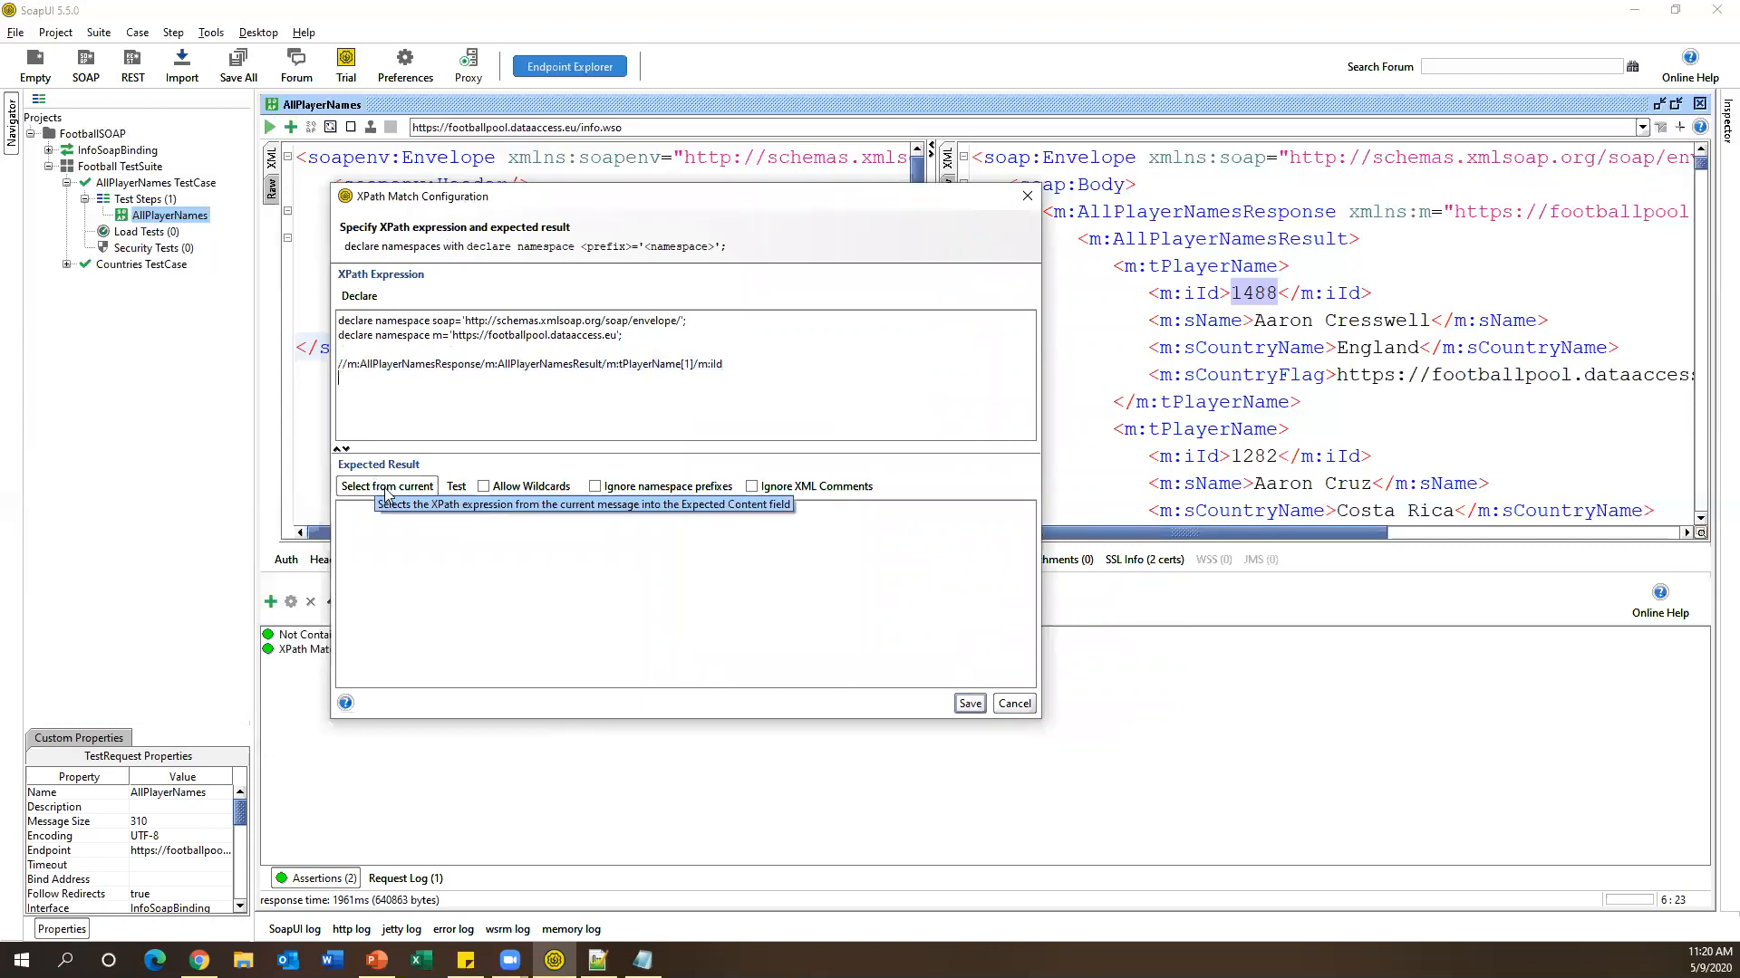
Fill the expected result from the current response, and save the XPath Match assertion after testing it.
left_click(386, 486)
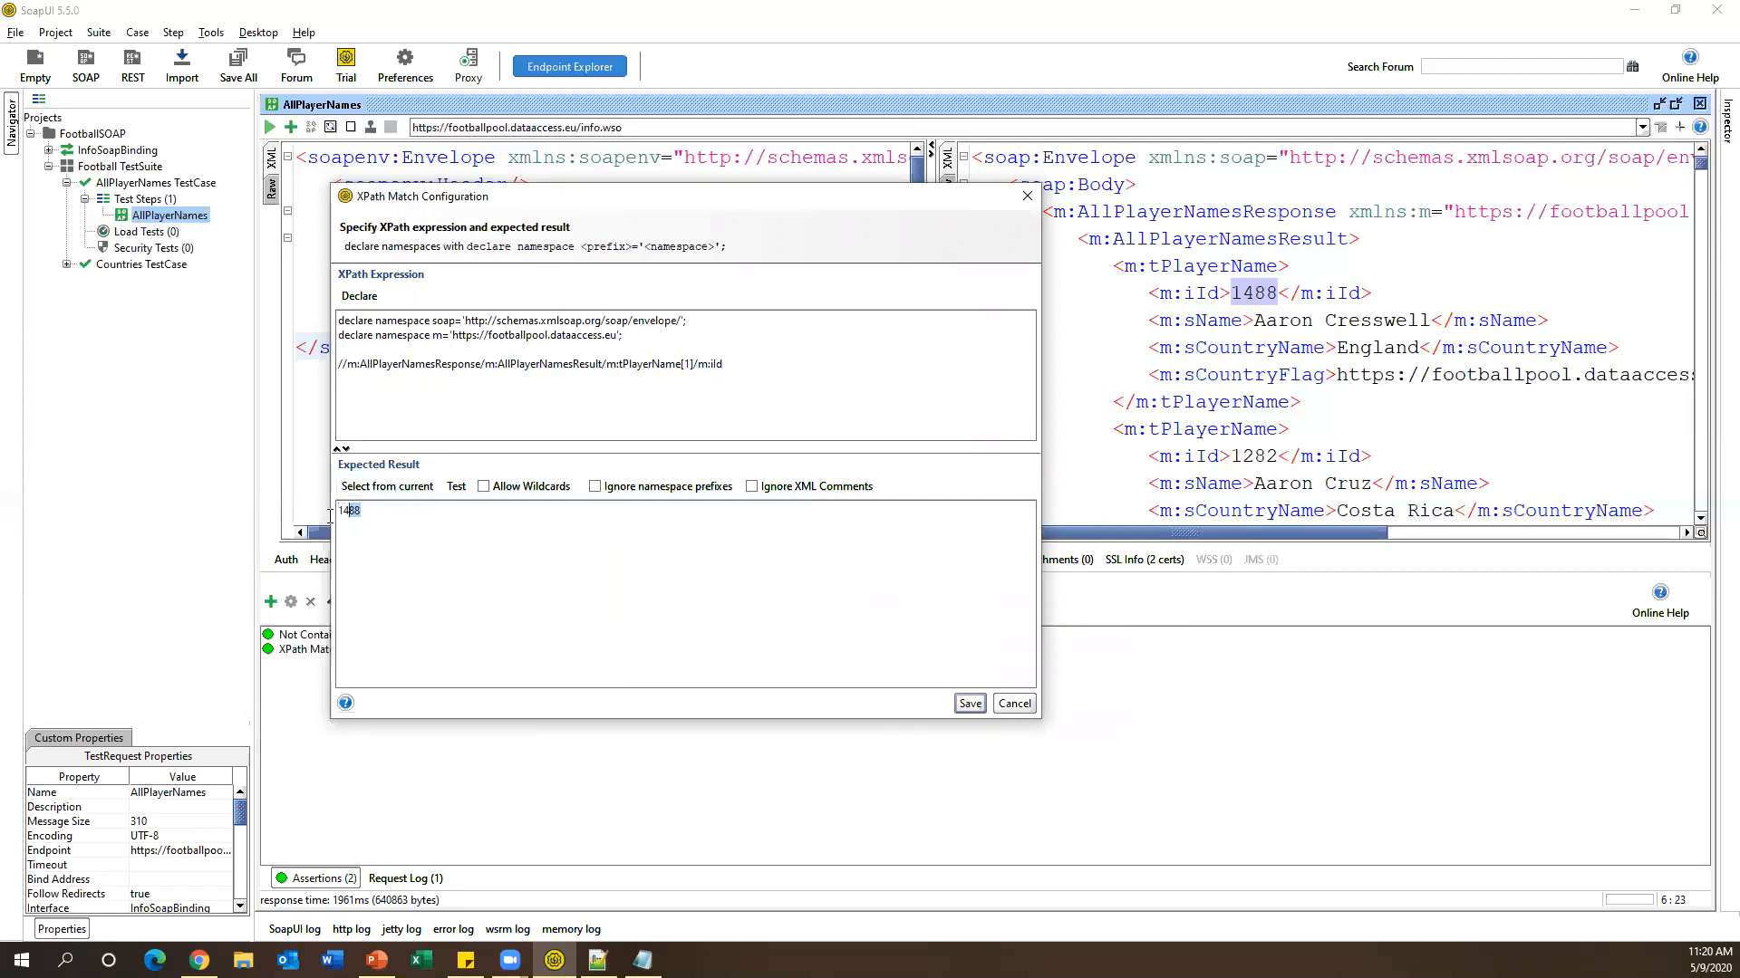
left_click_drag(843, 358, 337, 363)
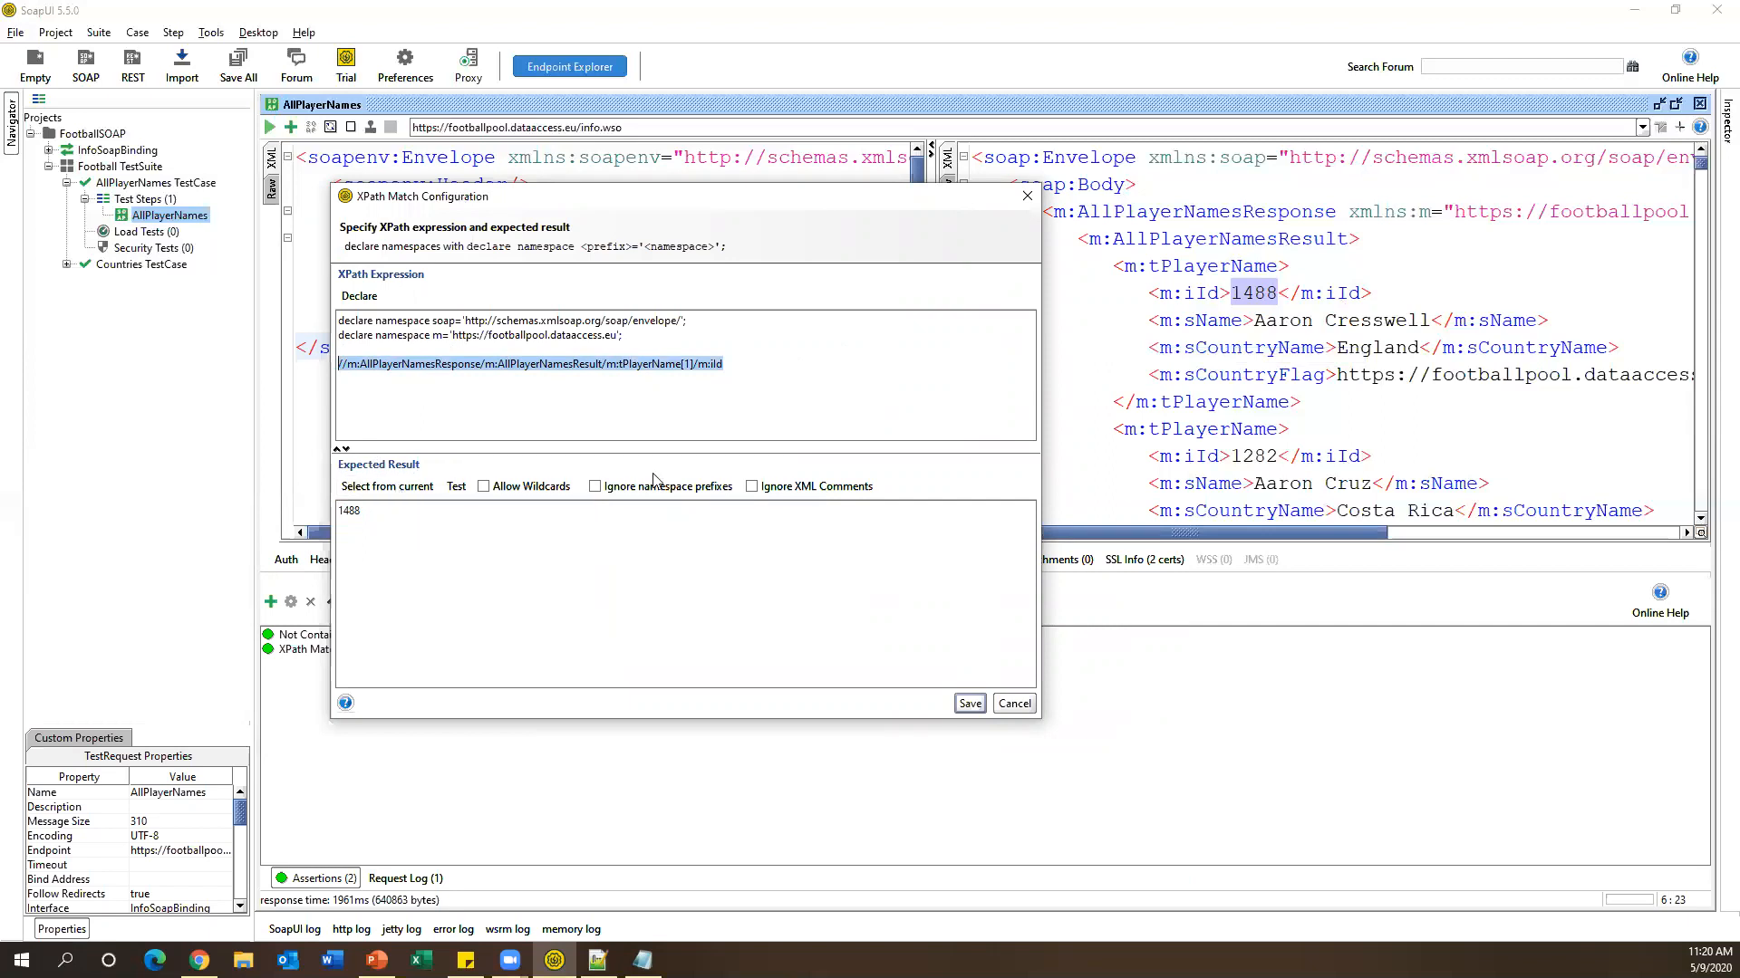
left_click(456, 489)
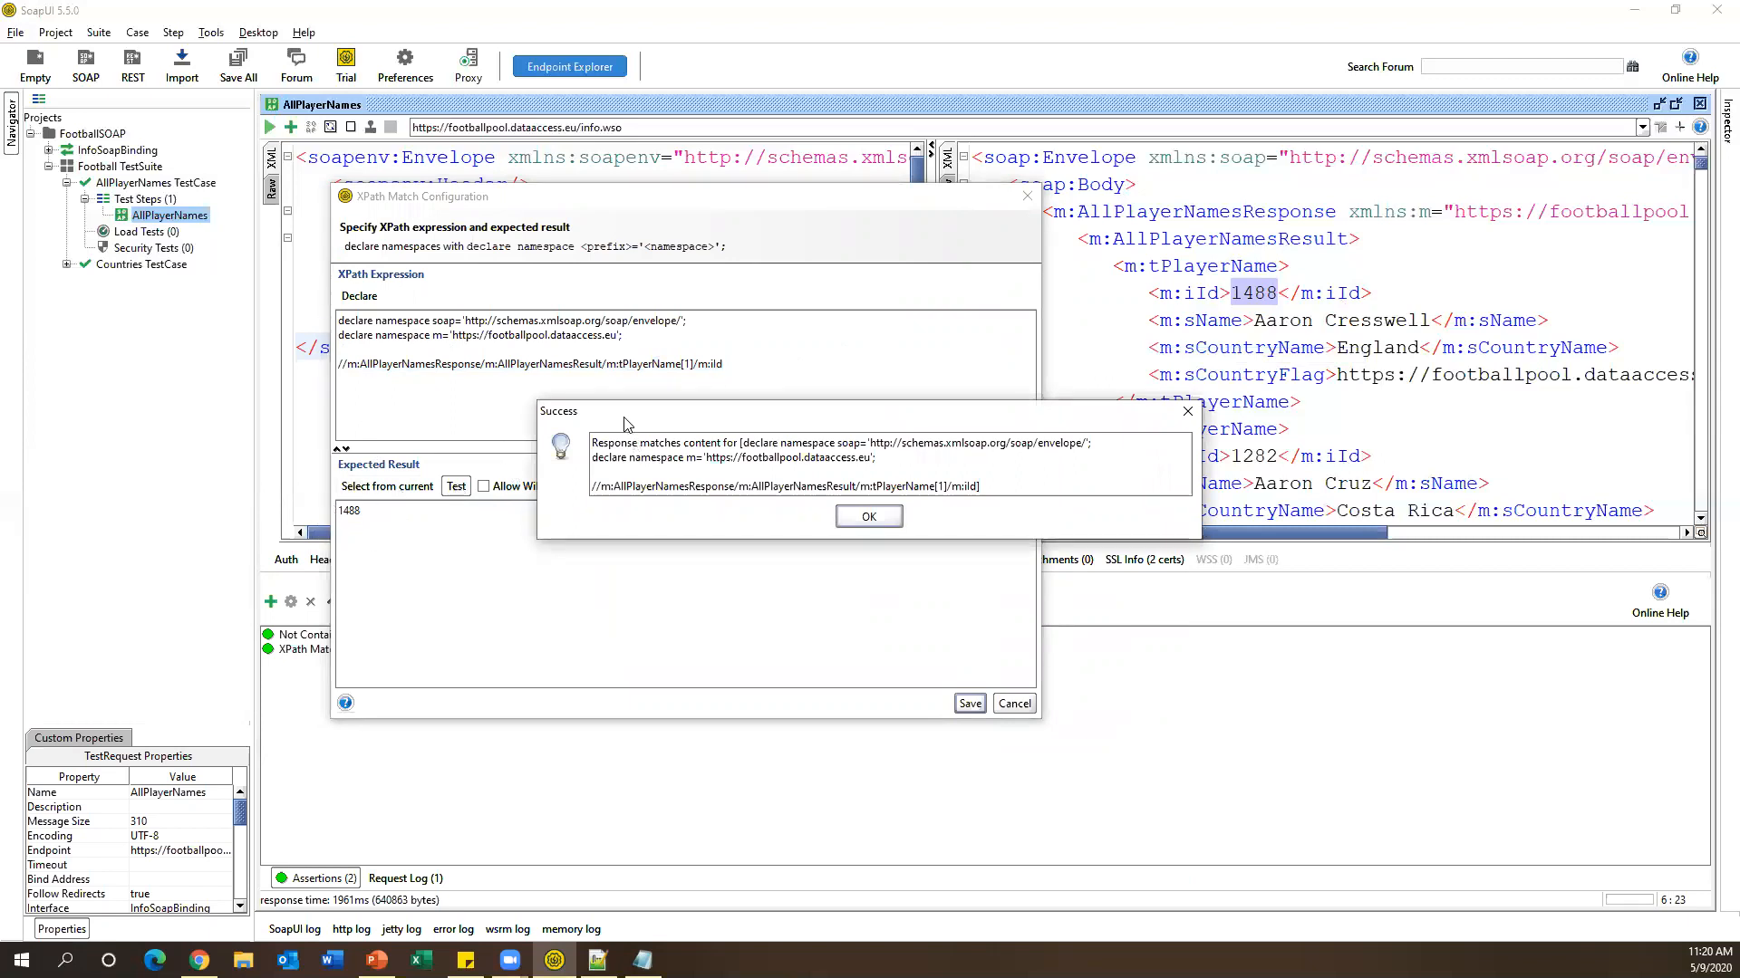
left_click_drag(884, 418, 818, 418)
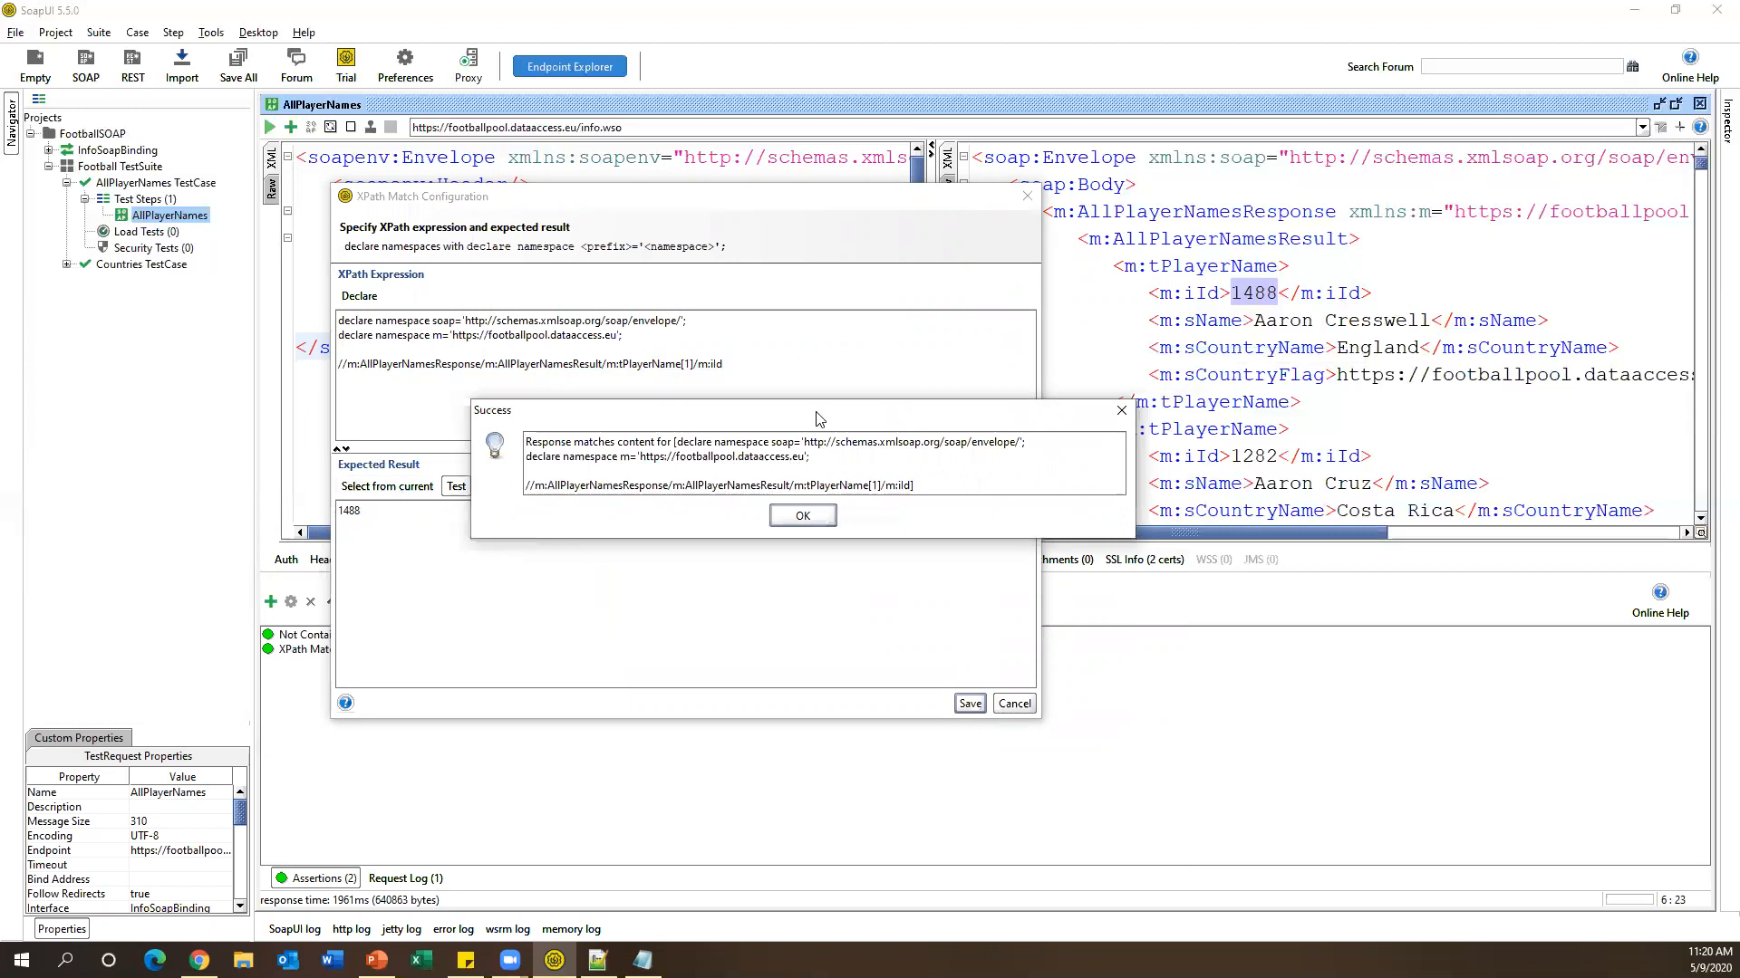
left_click(1121, 410)
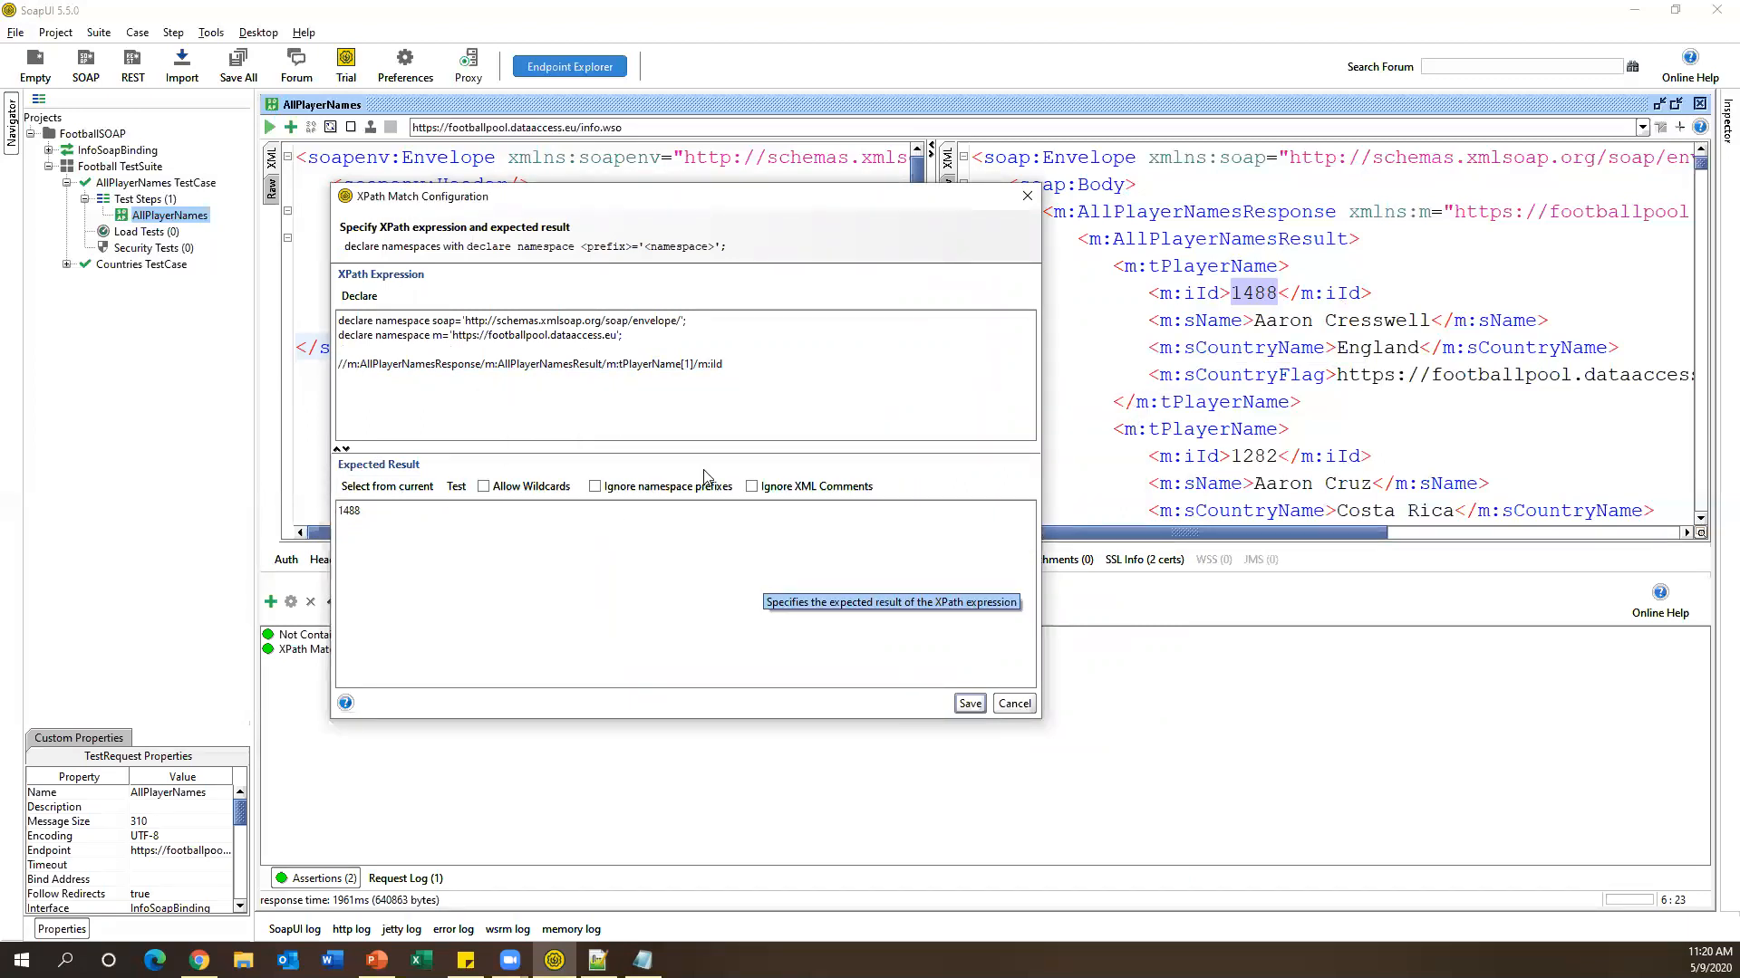
left_click(971, 704)
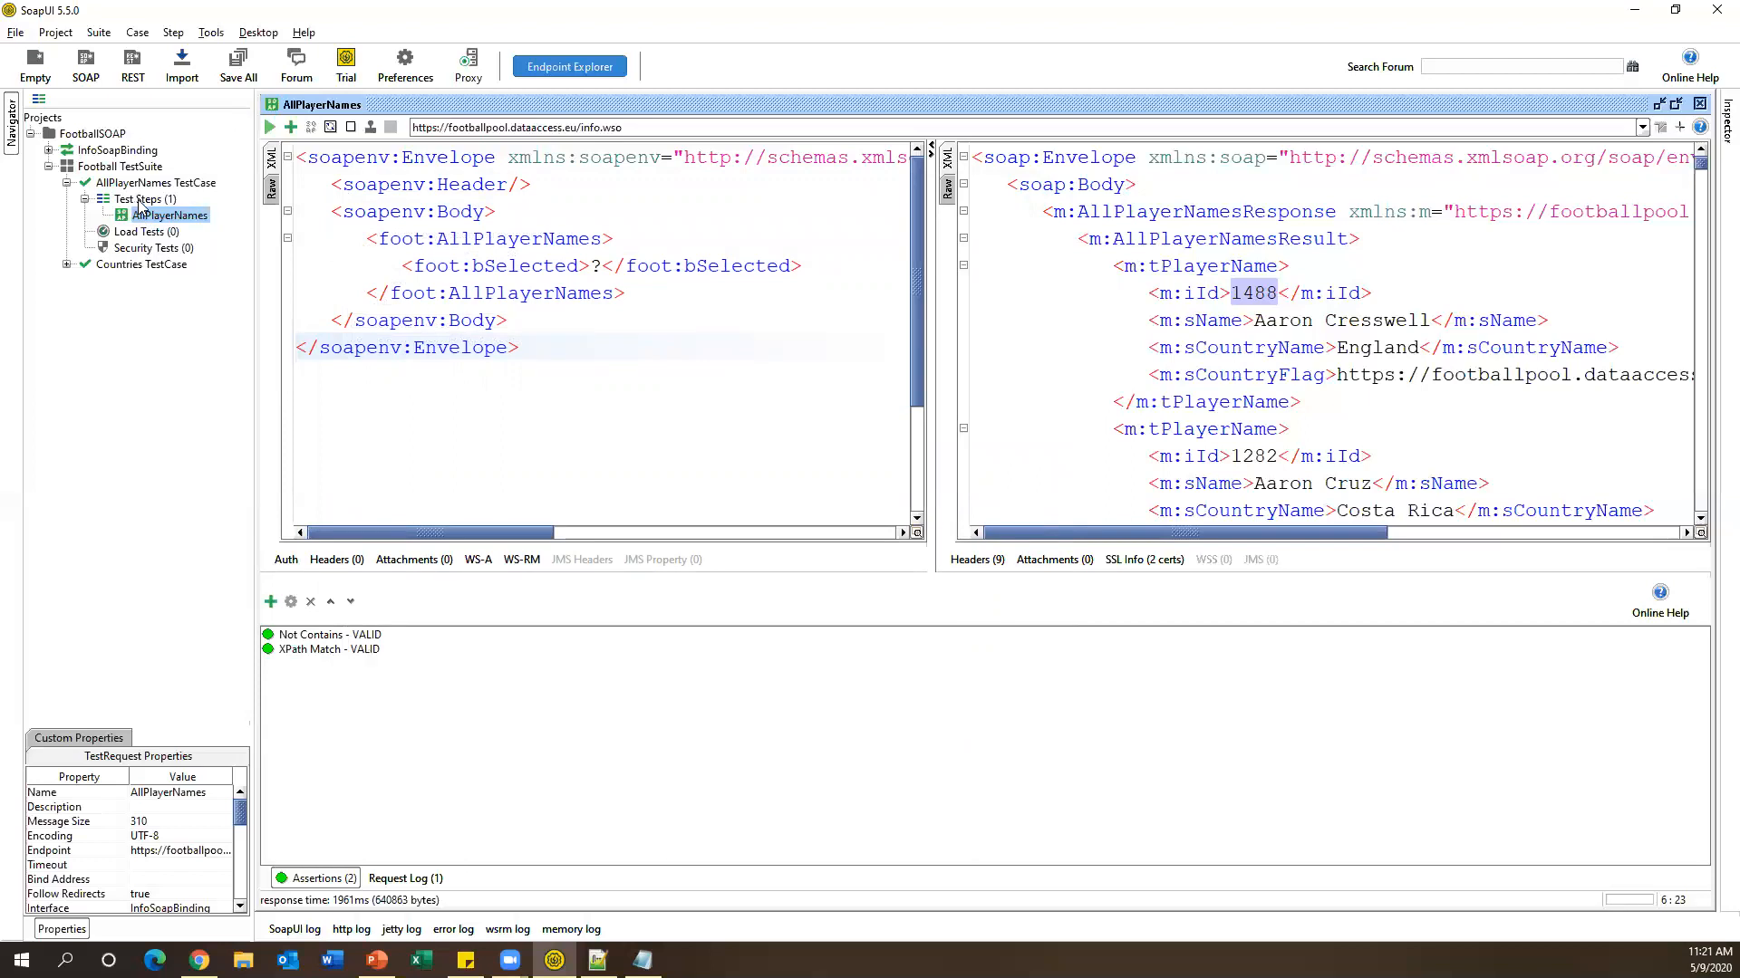
Run the AllPlayerNames TestCase and check its log, then reopen the AllPlayerNames request with its assertions shown.
left_click(85, 198)
left_click(114, 183)
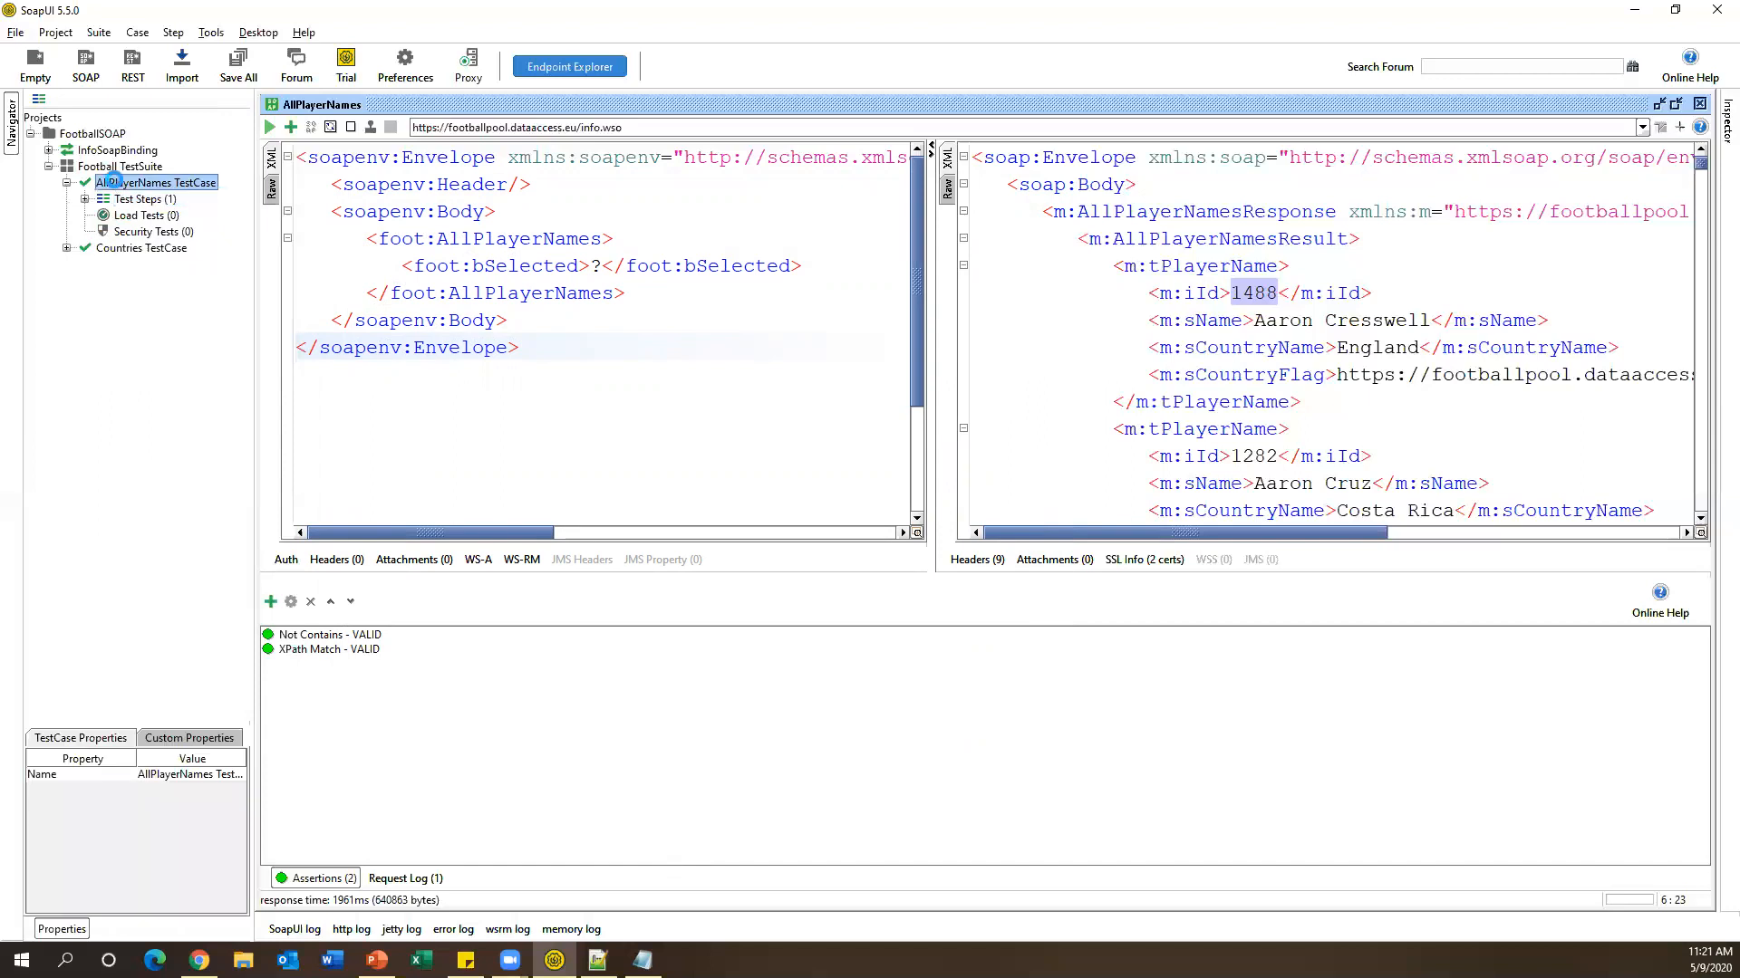
double_click(114, 183)
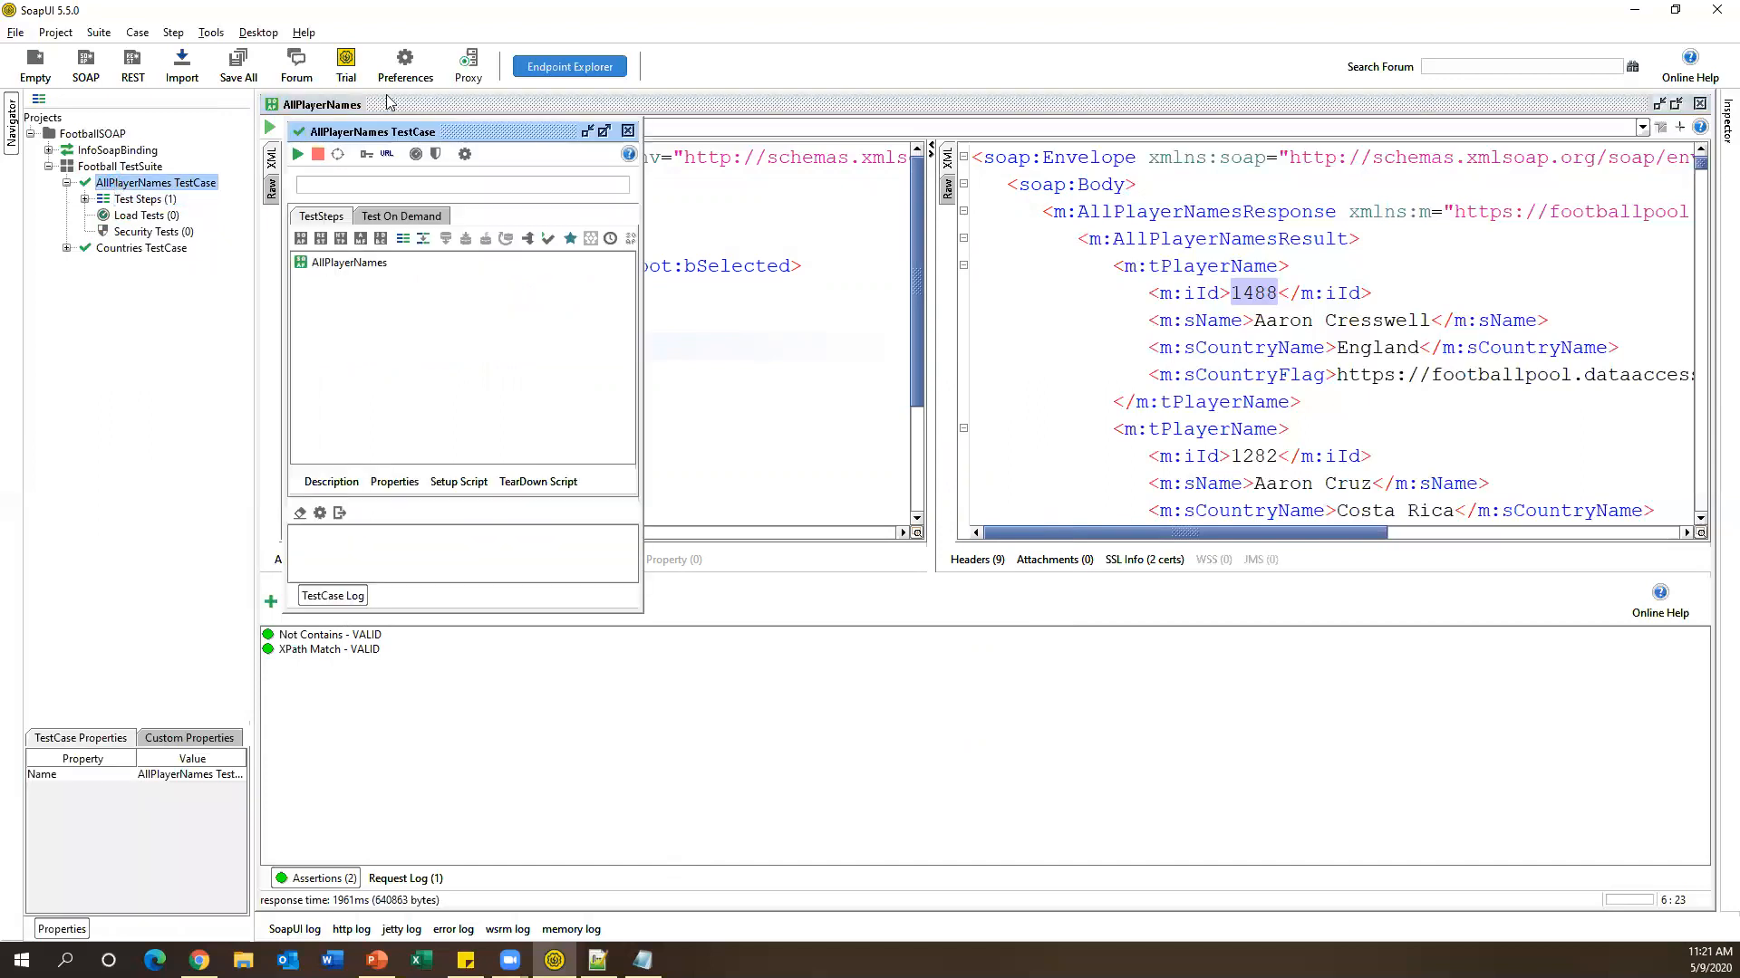
left_click(1699, 103)
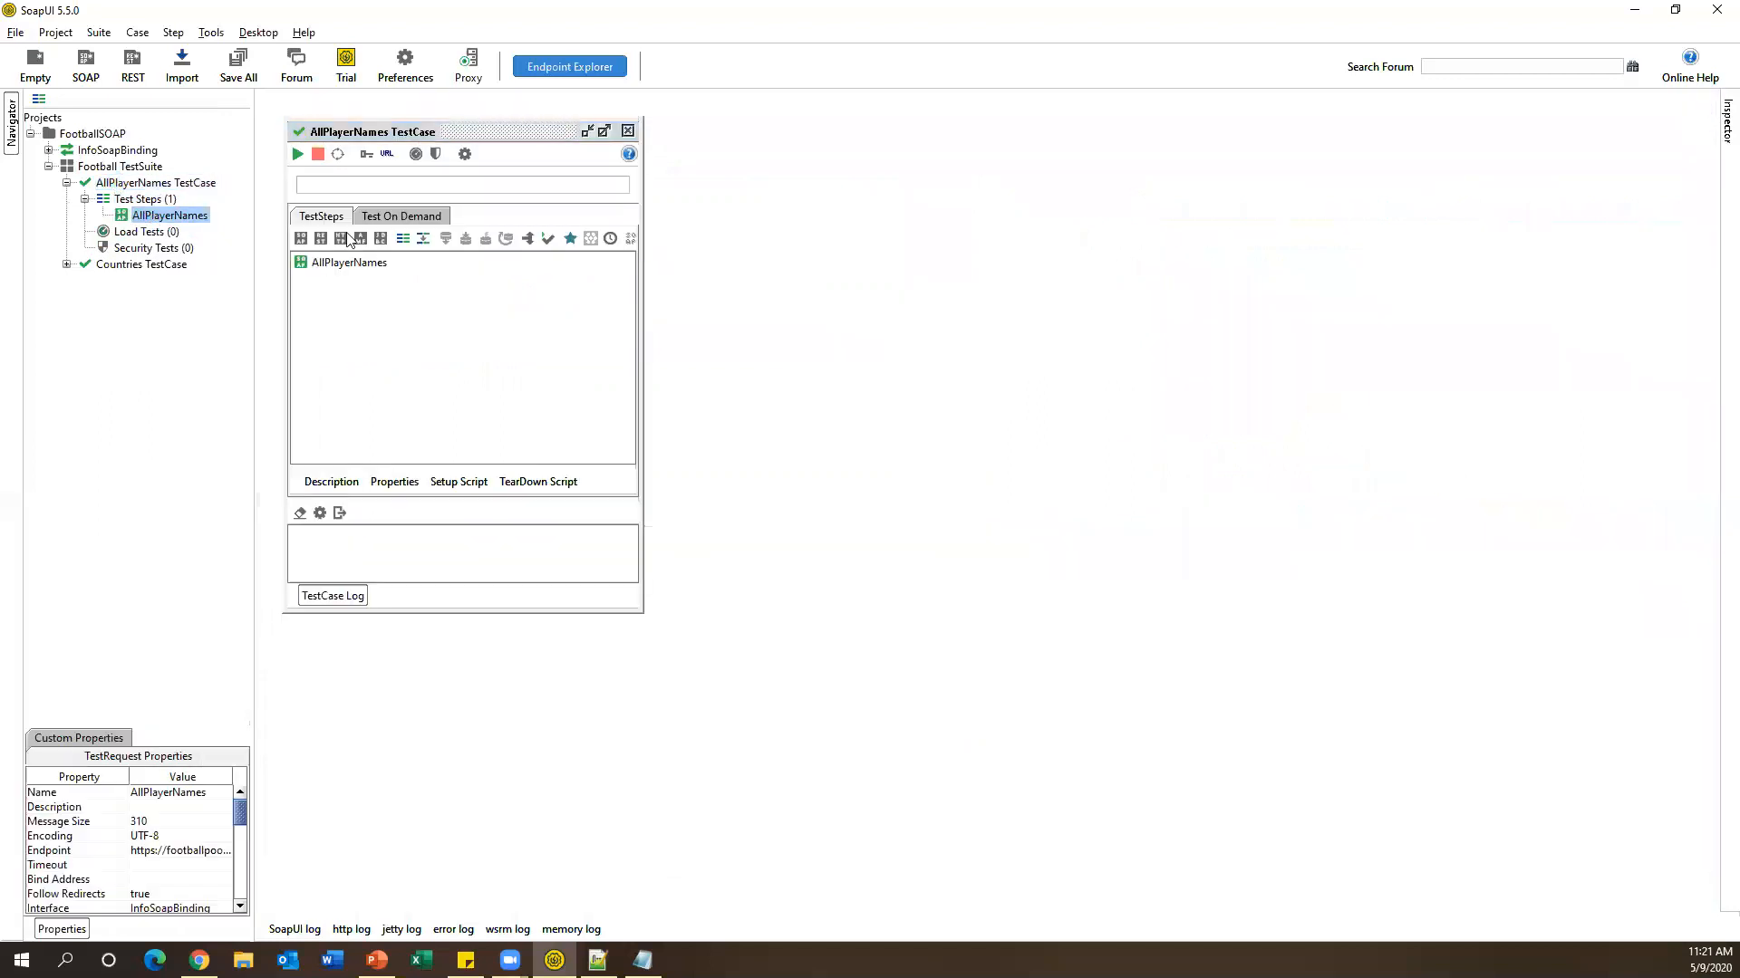
left_click(298, 154)
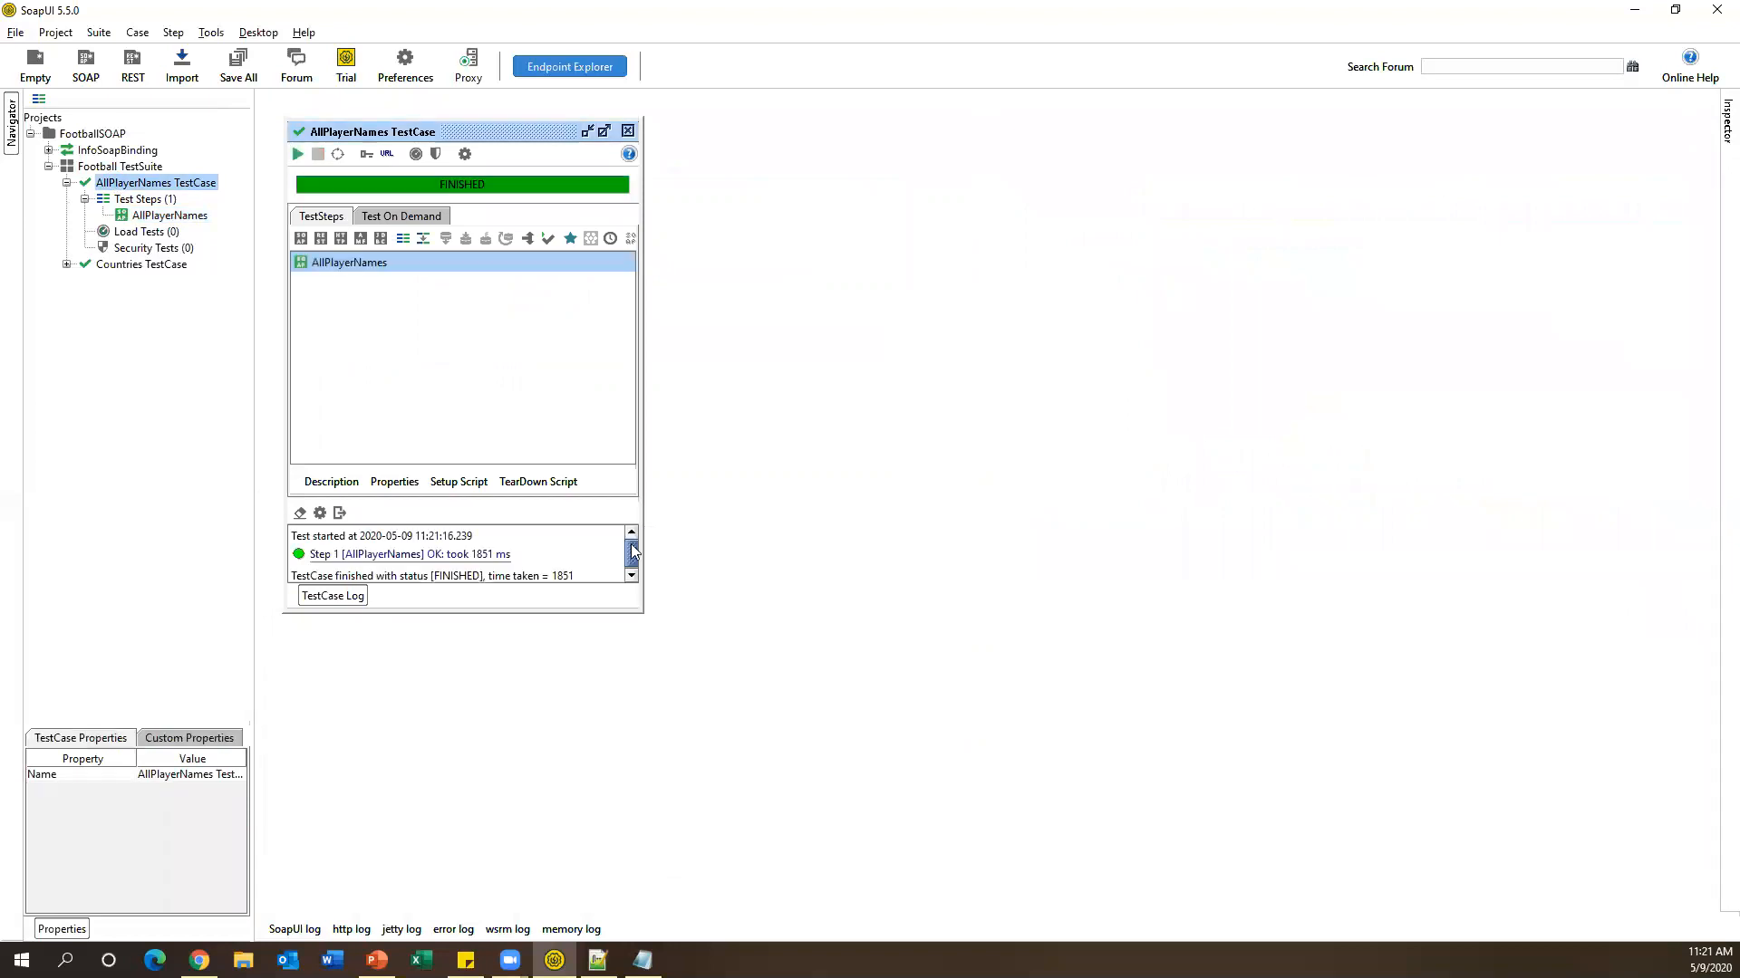
left_click_drag(641, 612, 729, 728)
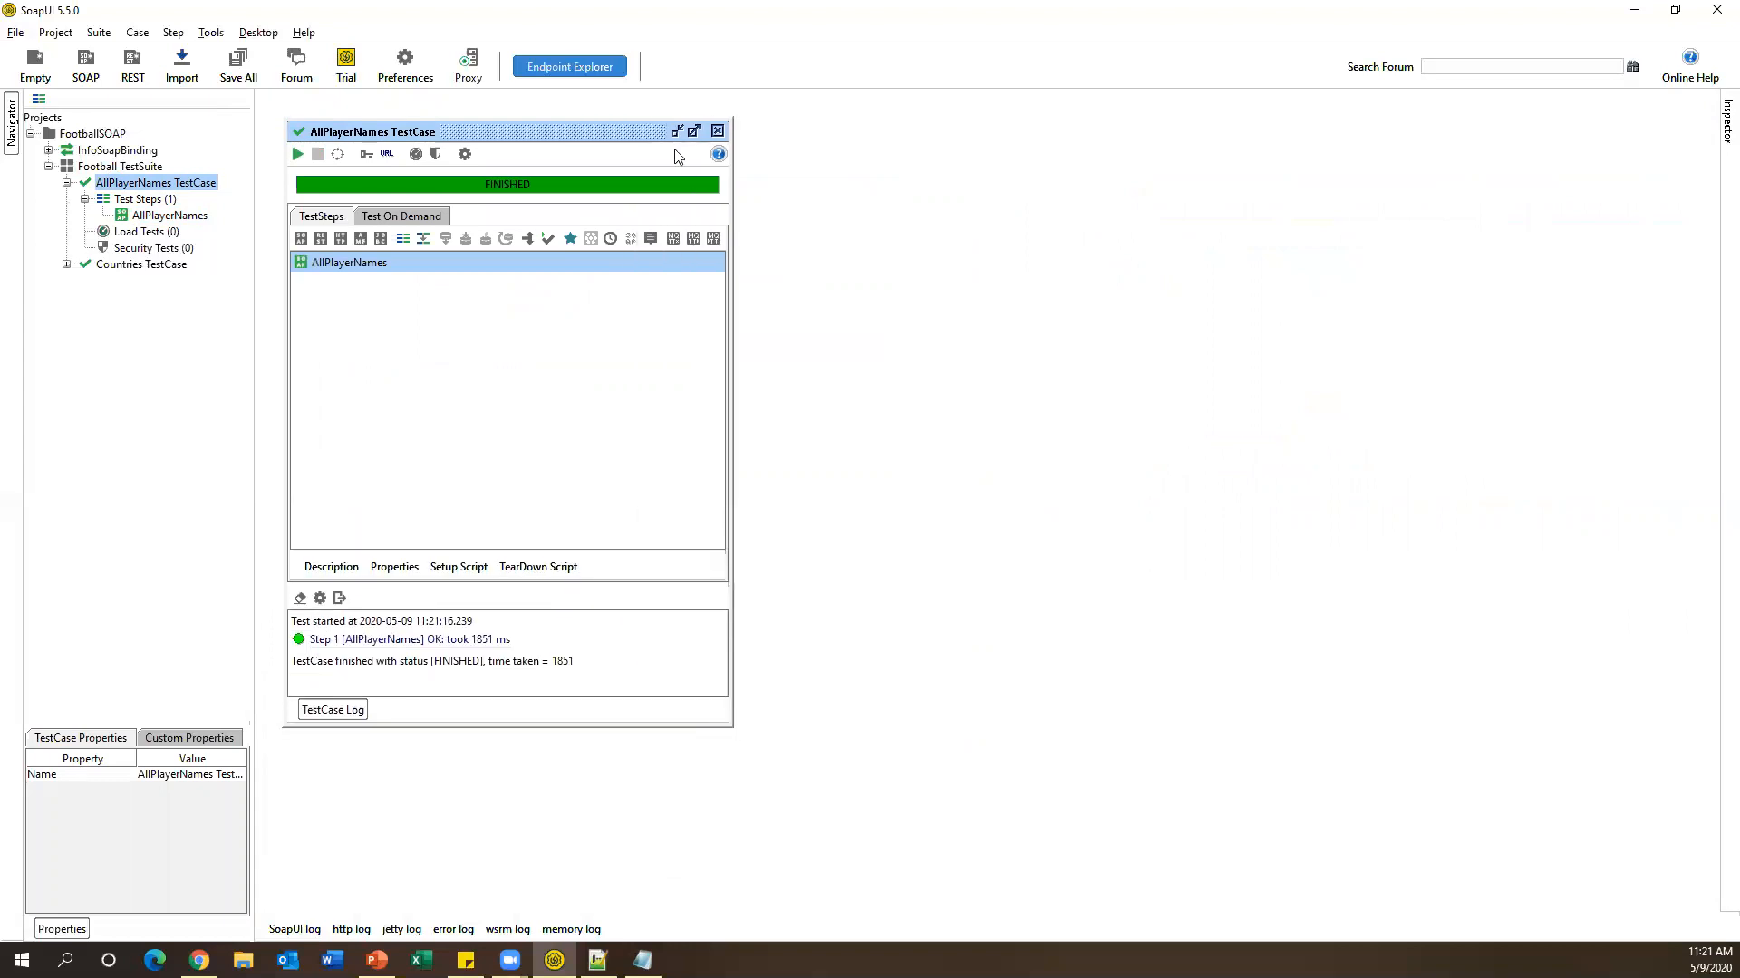
left_click(716, 133)
left_click(136, 216)
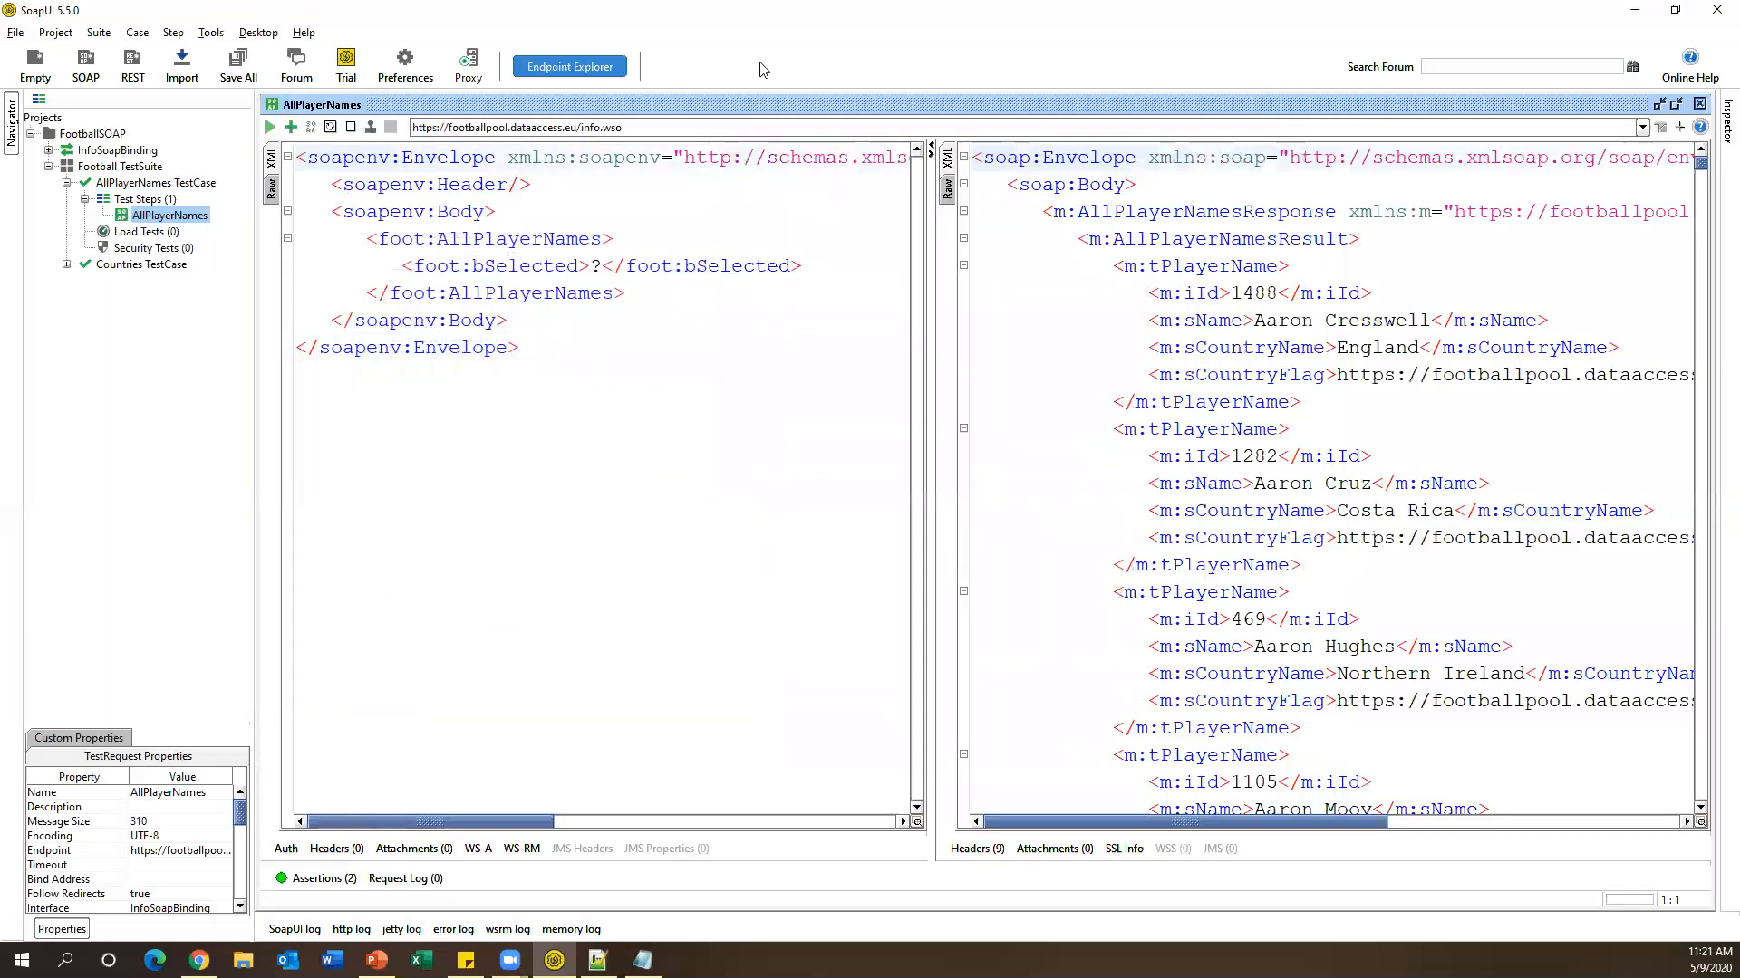
left_click(349, 879)
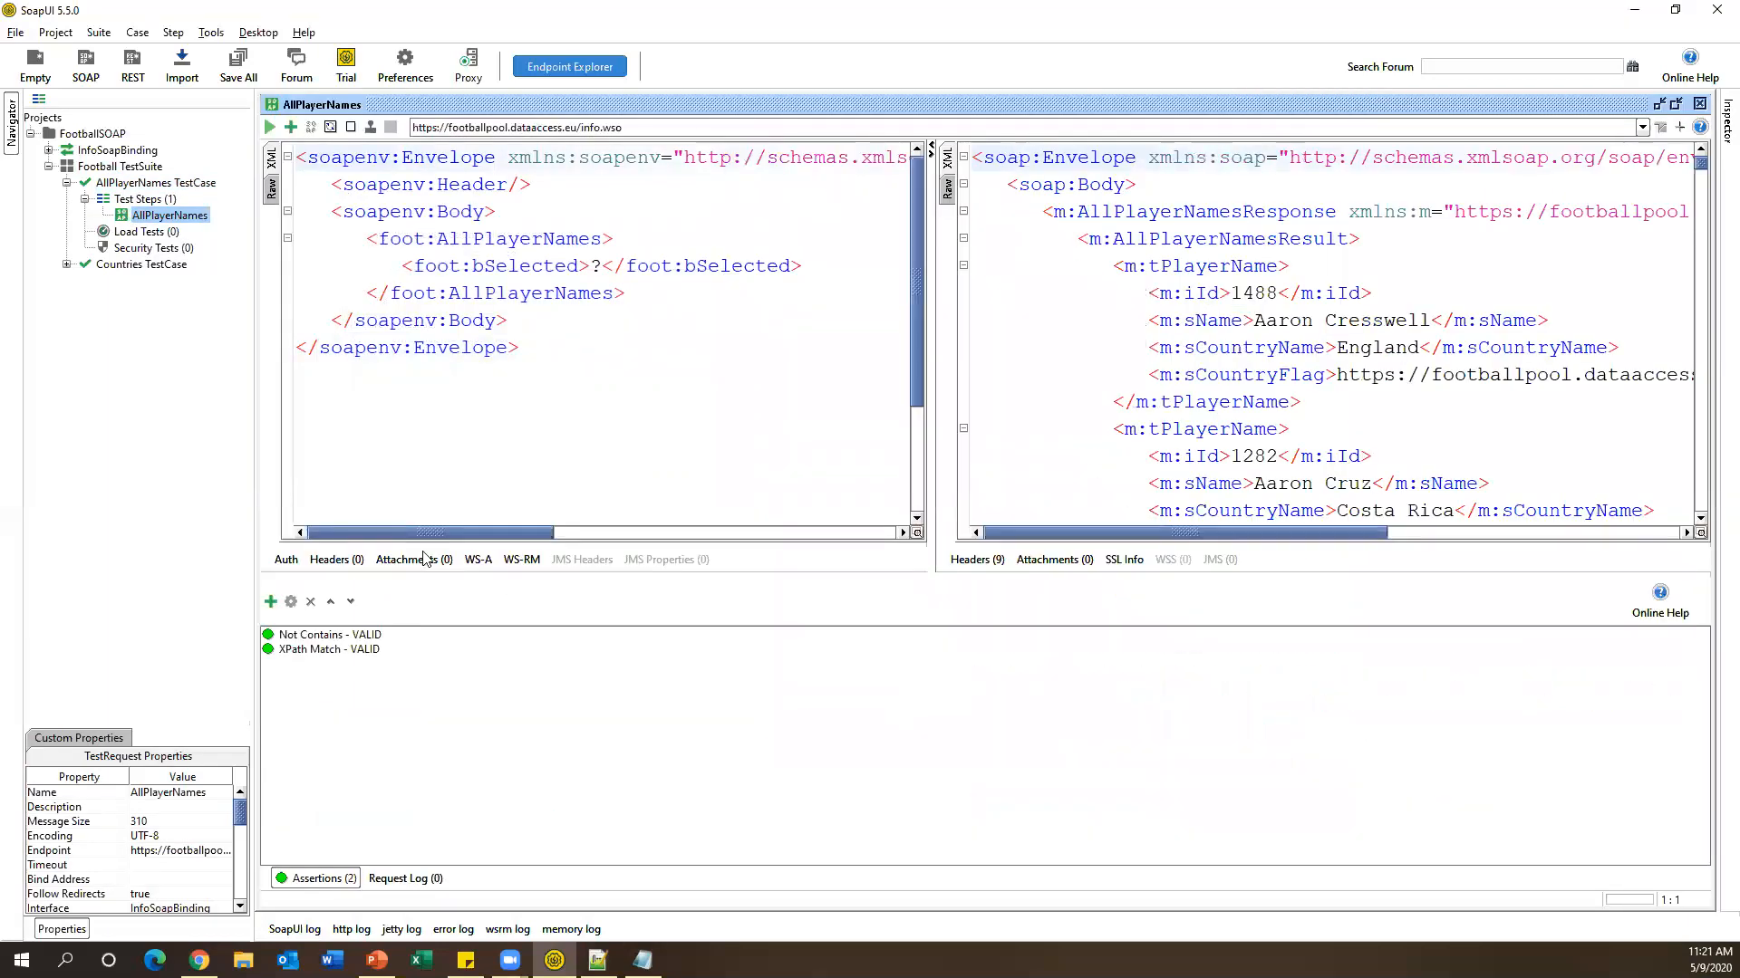
Switch to the Notepad notes and add 1488 on its own line directly below the XPath.
left_click(642, 960)
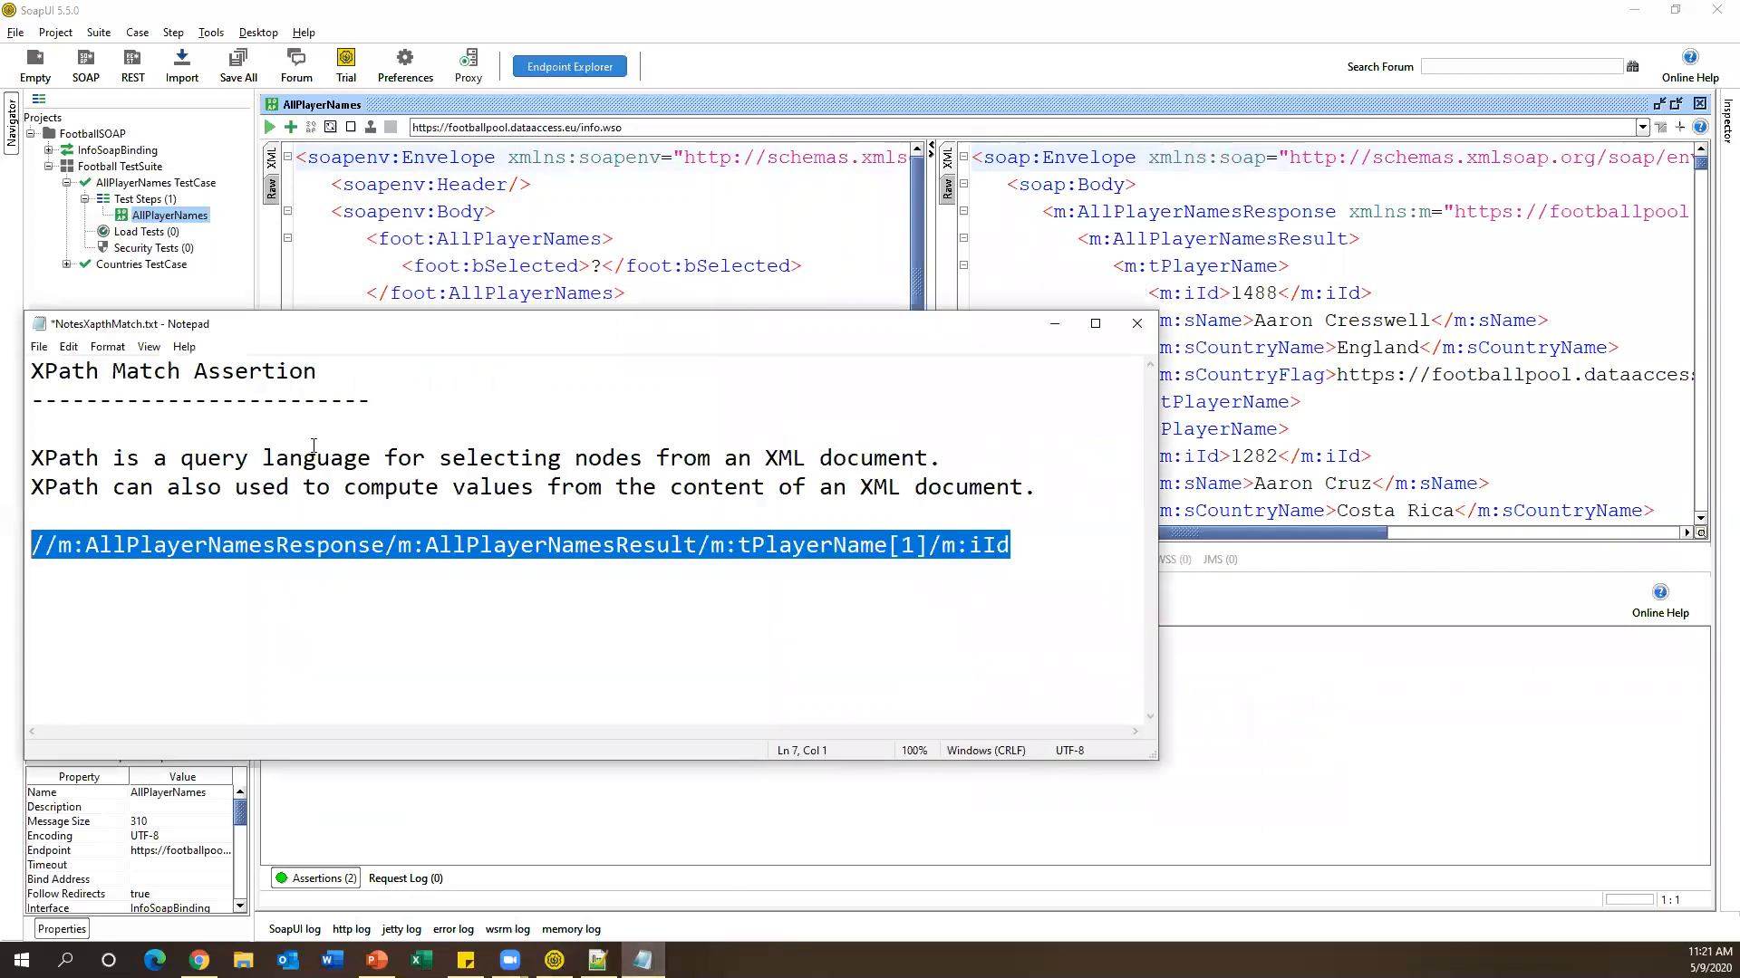
left_click(598, 960)
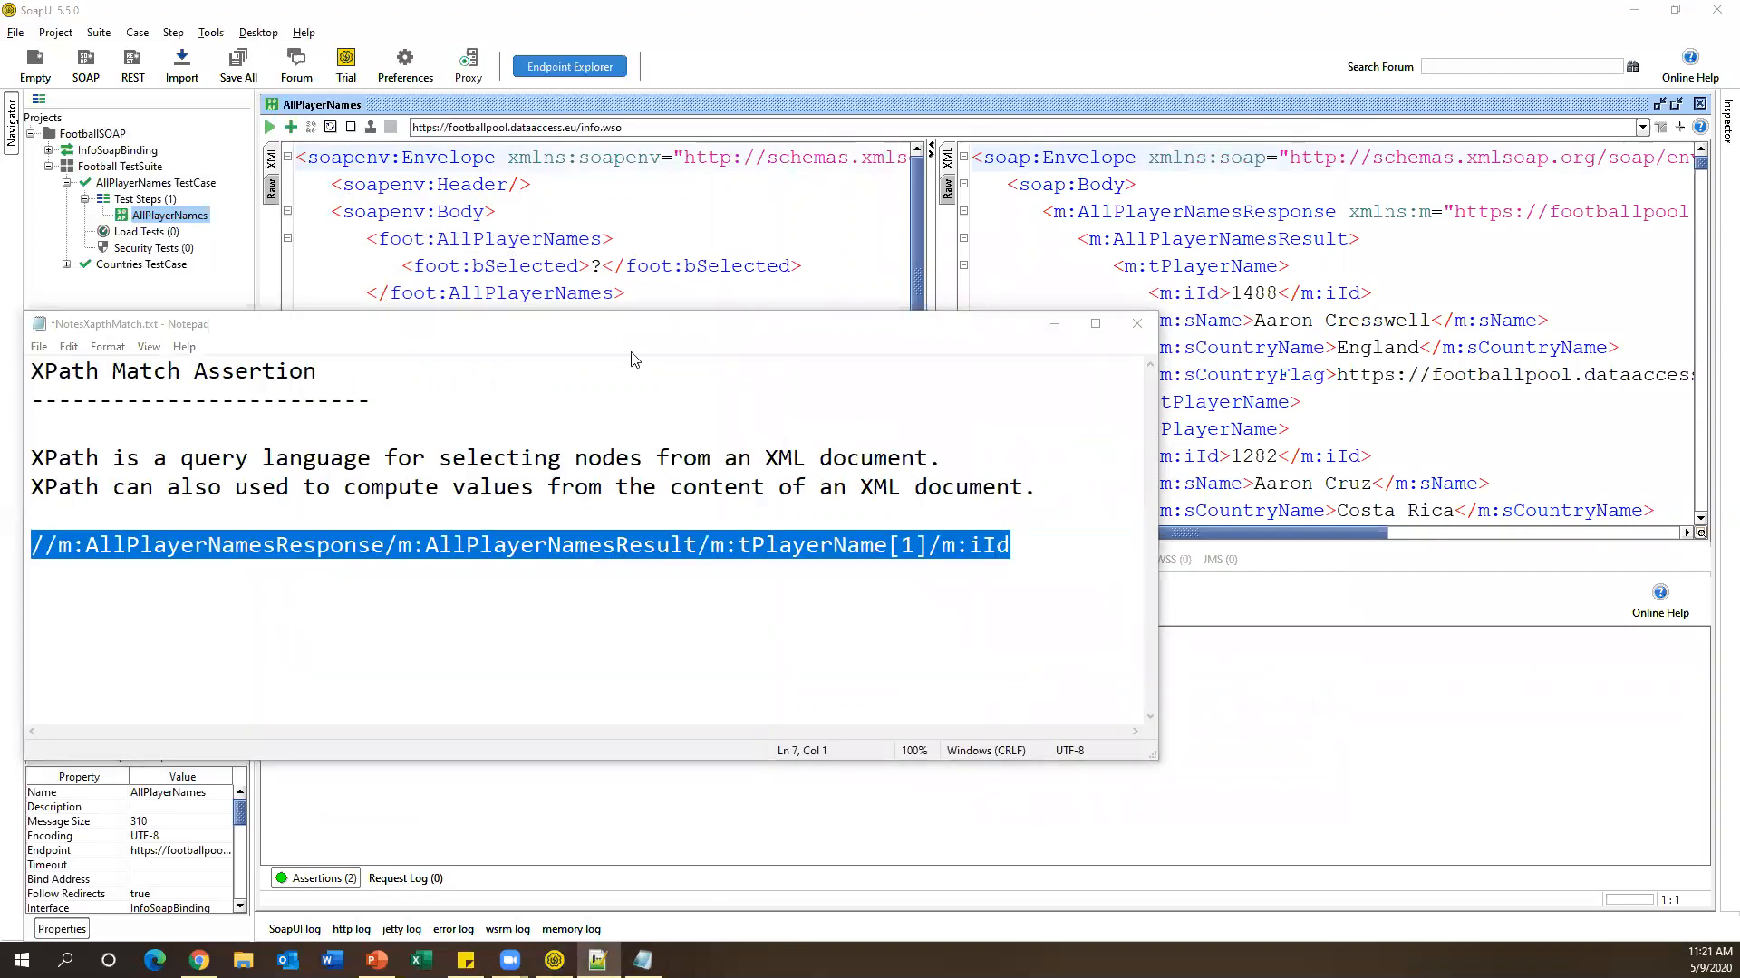
double_click(636, 324)
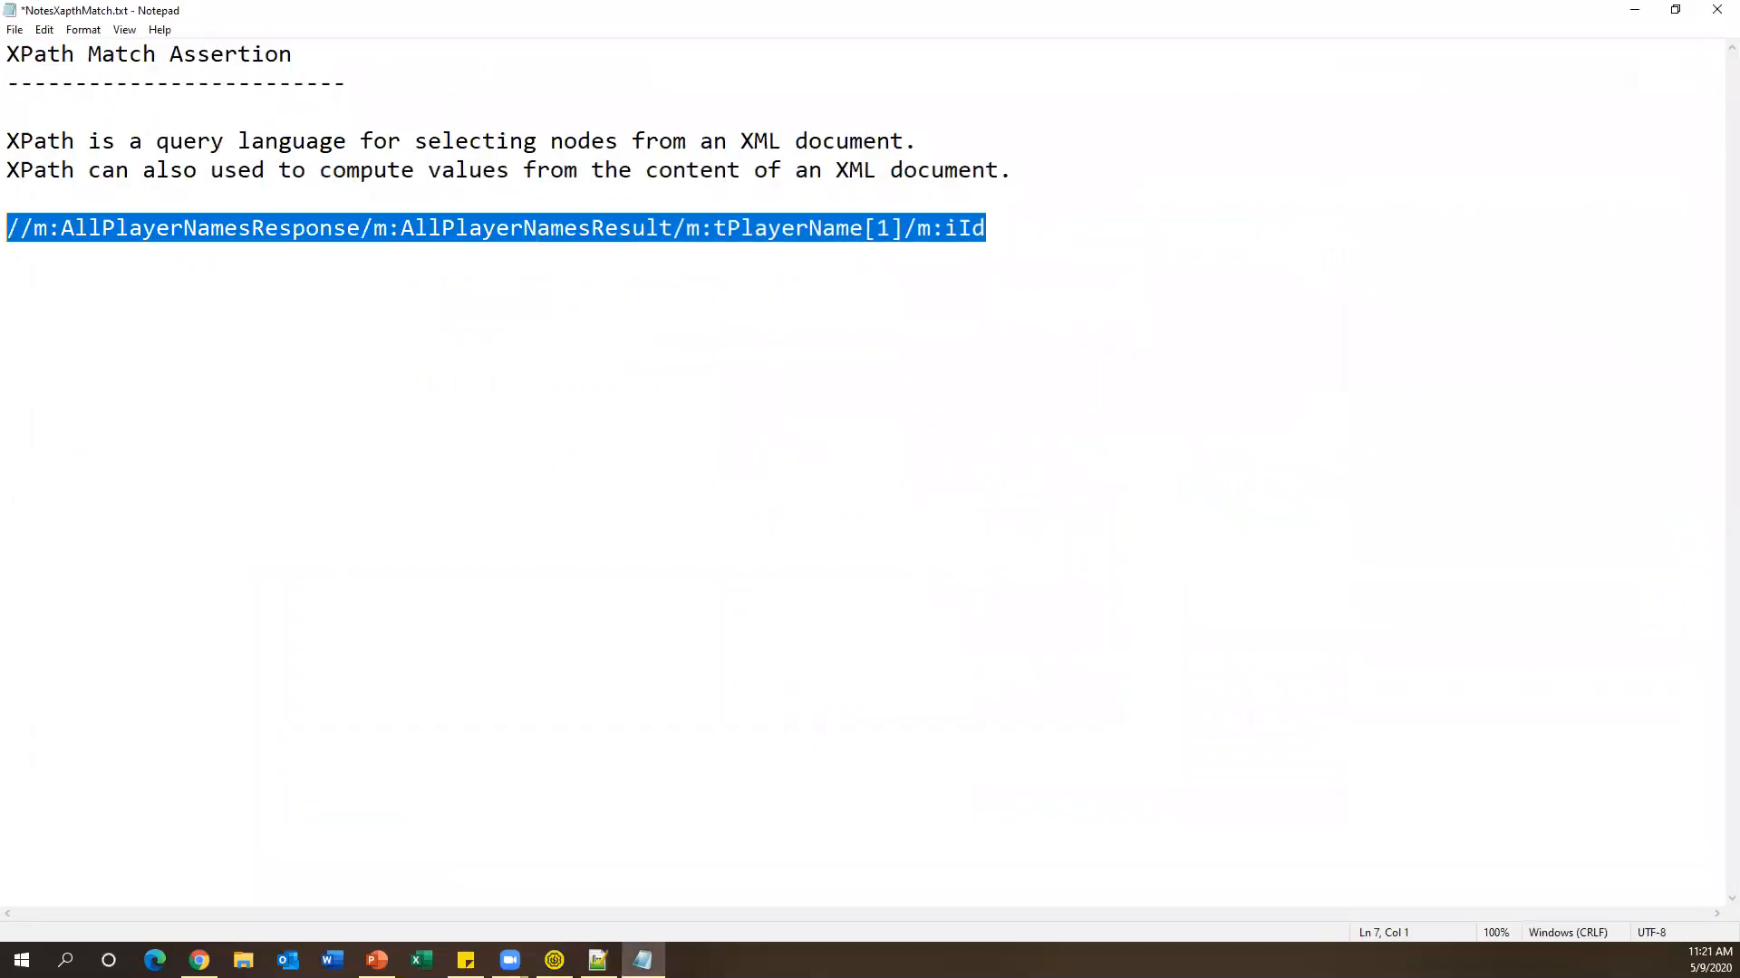
left_click(1013, 228)
key("Return")
type("1488")
key("Return")
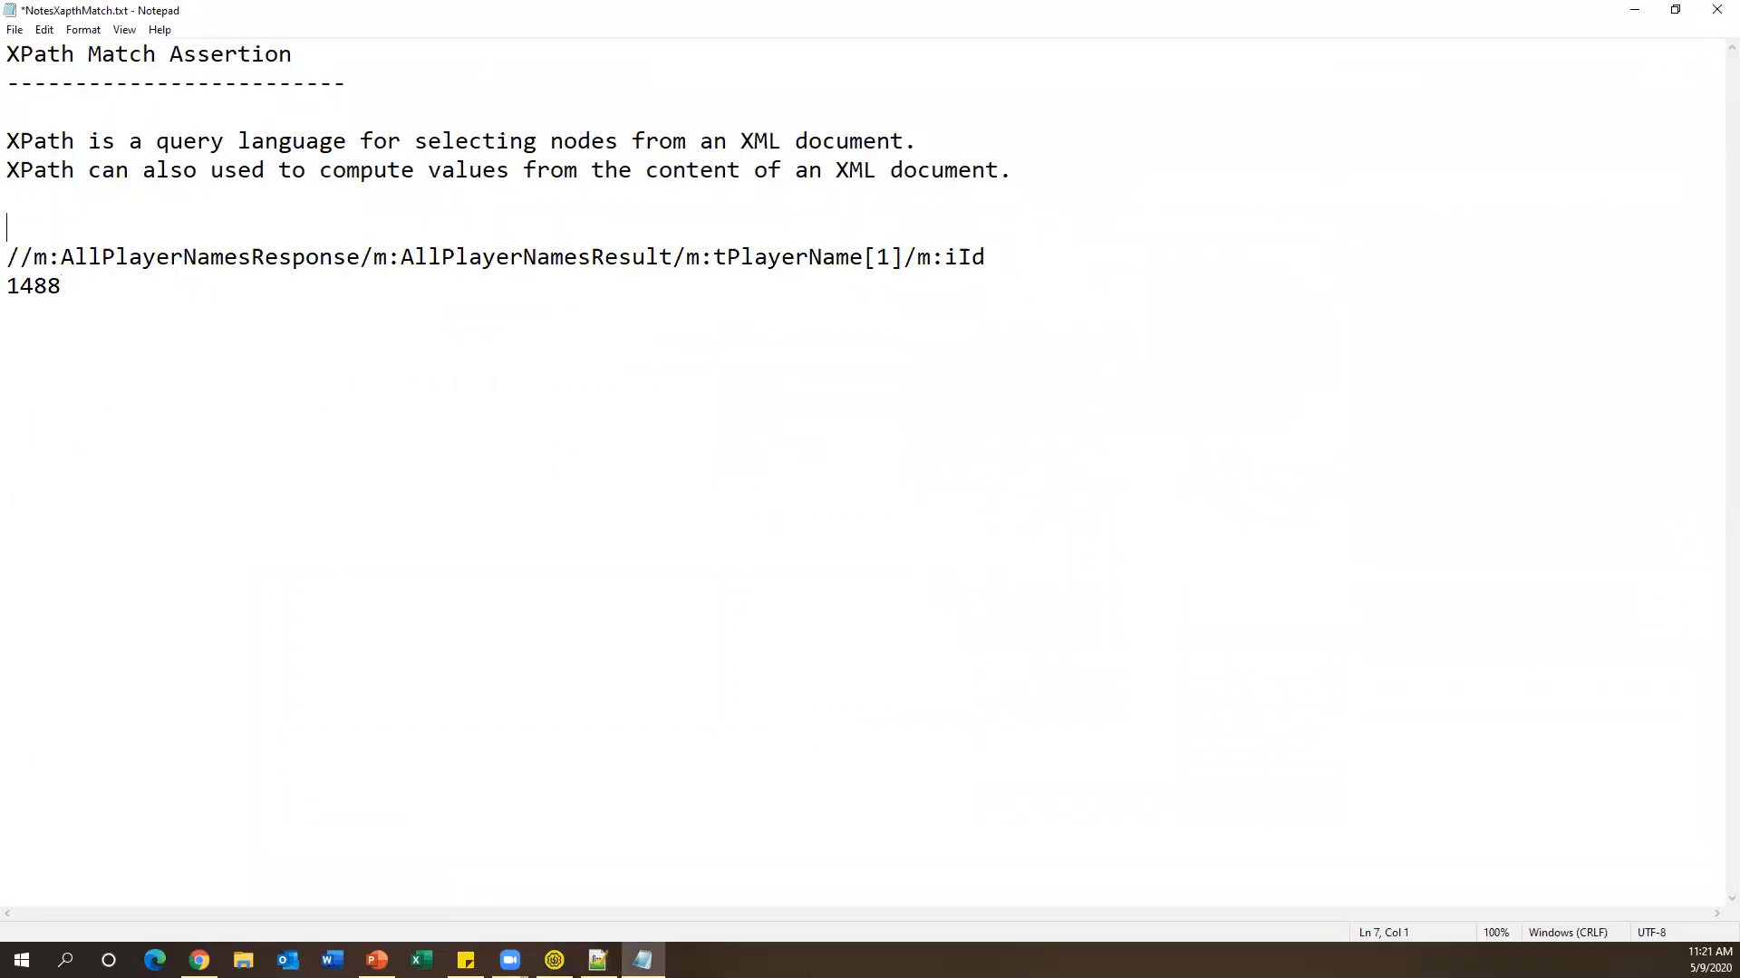
Add blank lines below the XPath and its value in the notes, and save the file.
left_click_drag(91, 283, 7, 253)
left_click(160, 372)
key("Return")
key("Return")
key("alt+f")
key("s")
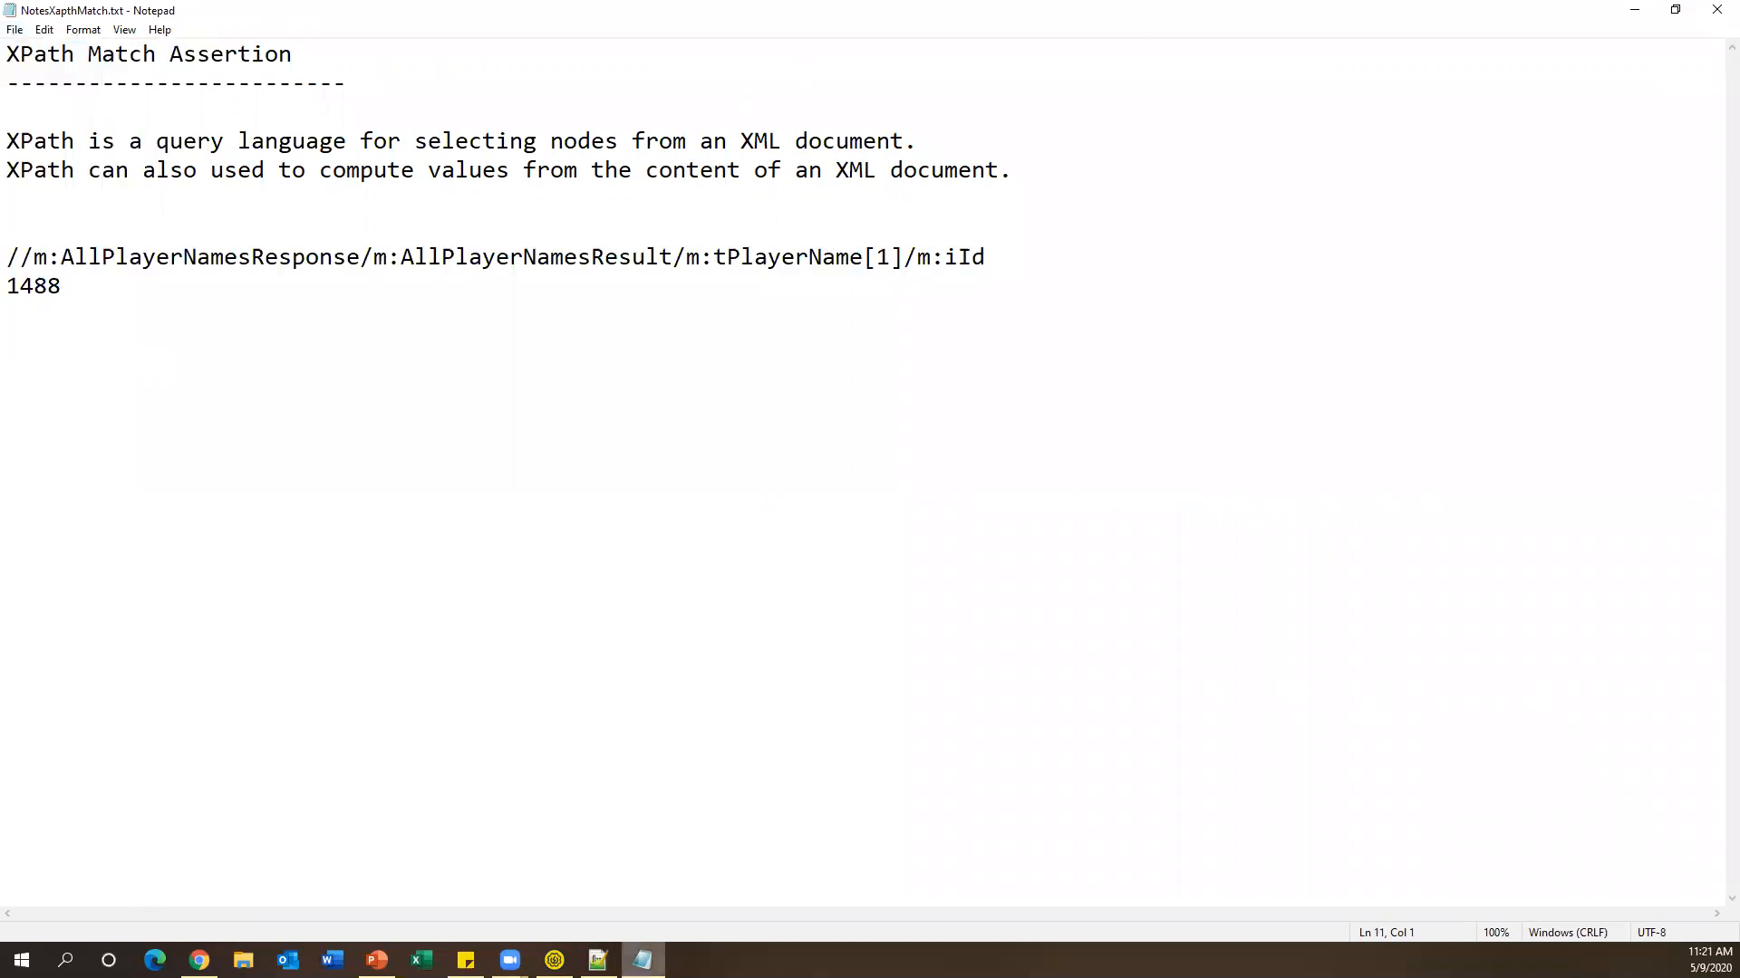
Switch back to SoapUI and examine the iId and sName elements of the first tPlayerName node in the response.
left_click(555, 960)
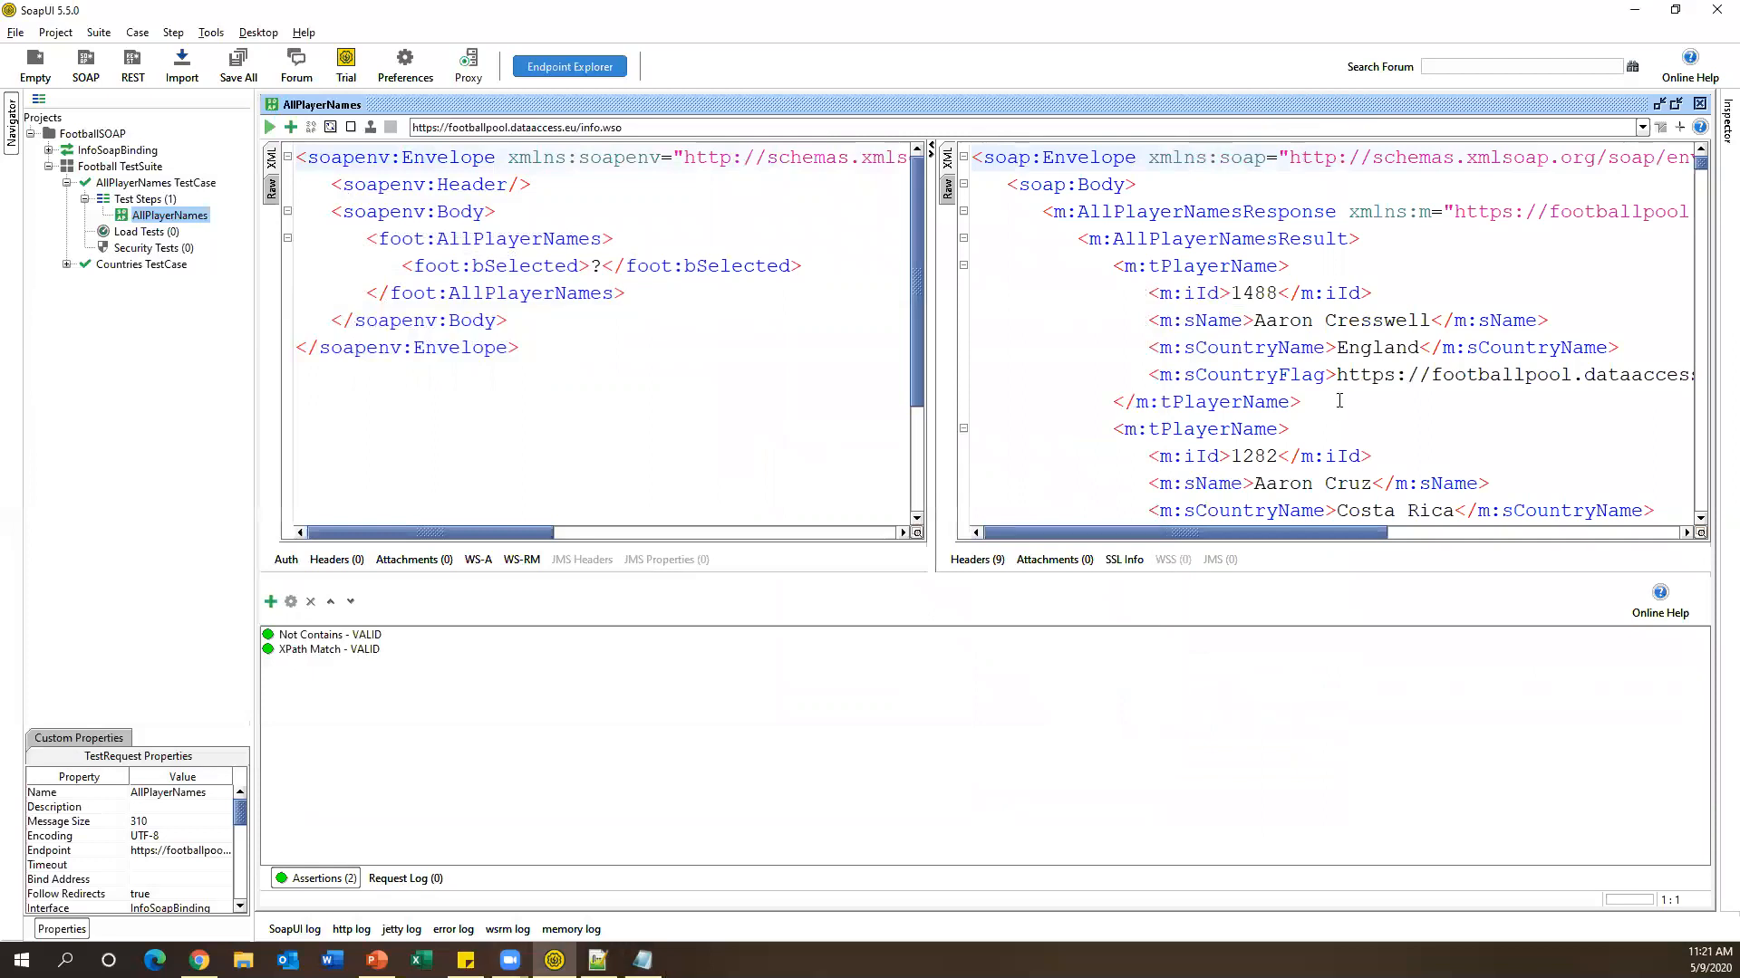
left_click_drag(1254, 320, 1431, 320)
left_click(1255, 293)
double_click(1255, 293)
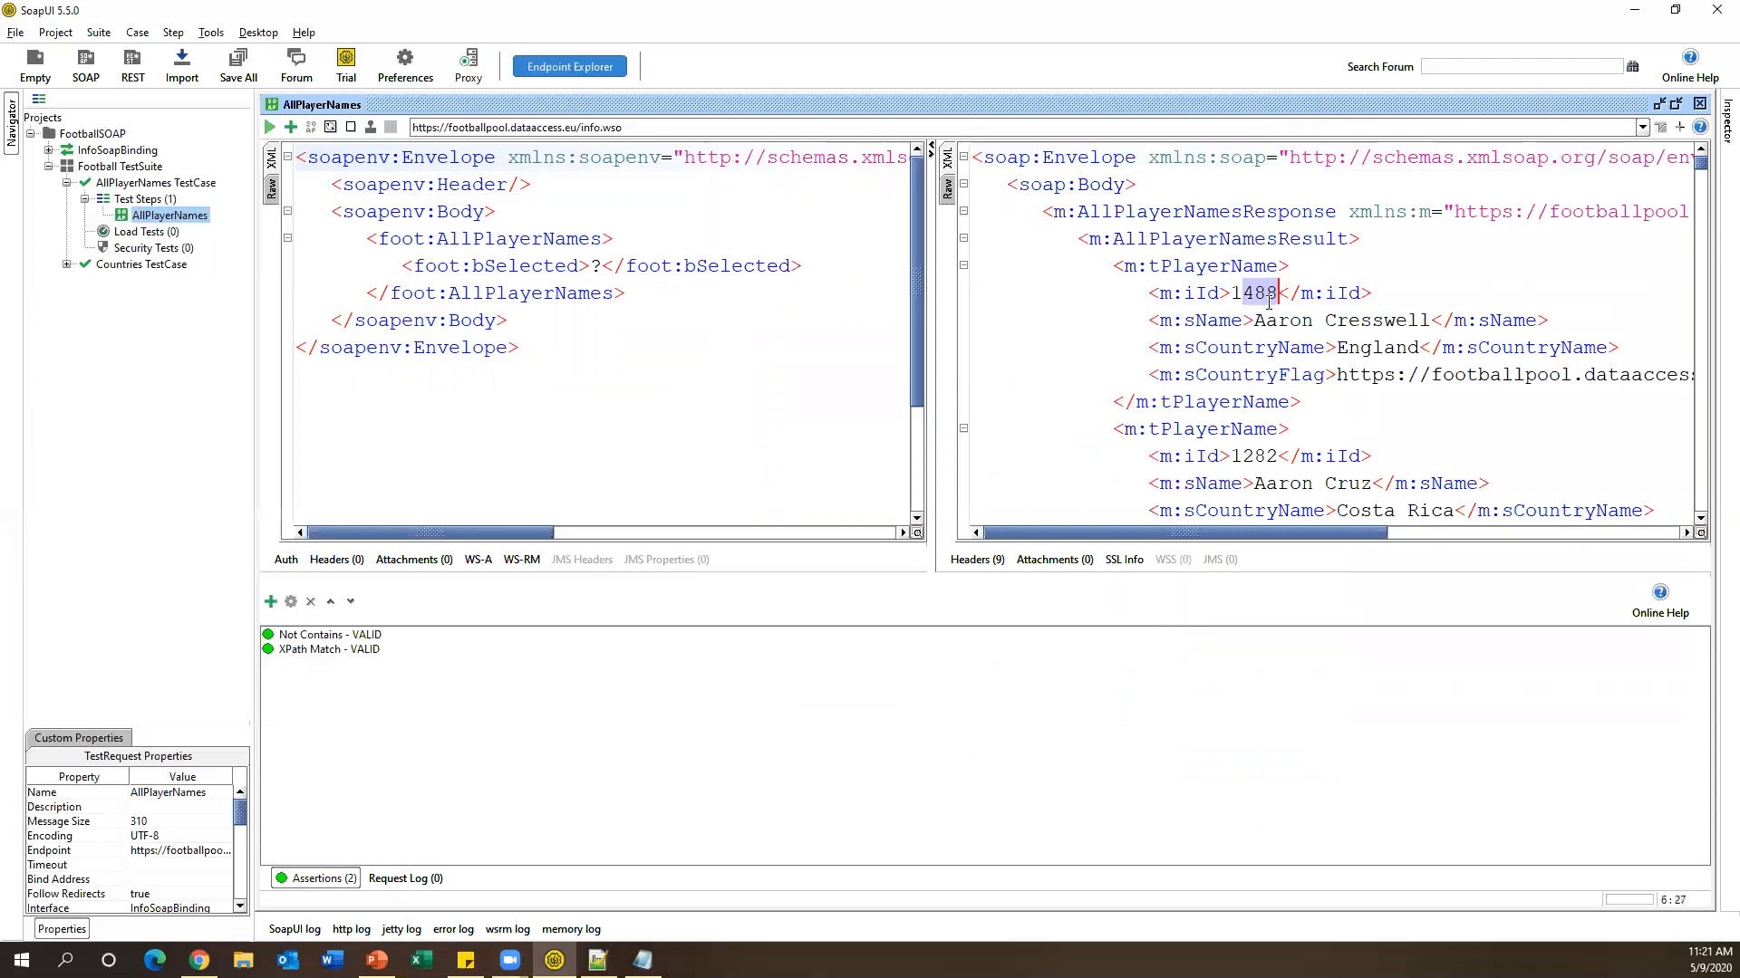
left_click_drag(1254, 320, 1425, 320)
left_click_drag(1125, 265, 1314, 403)
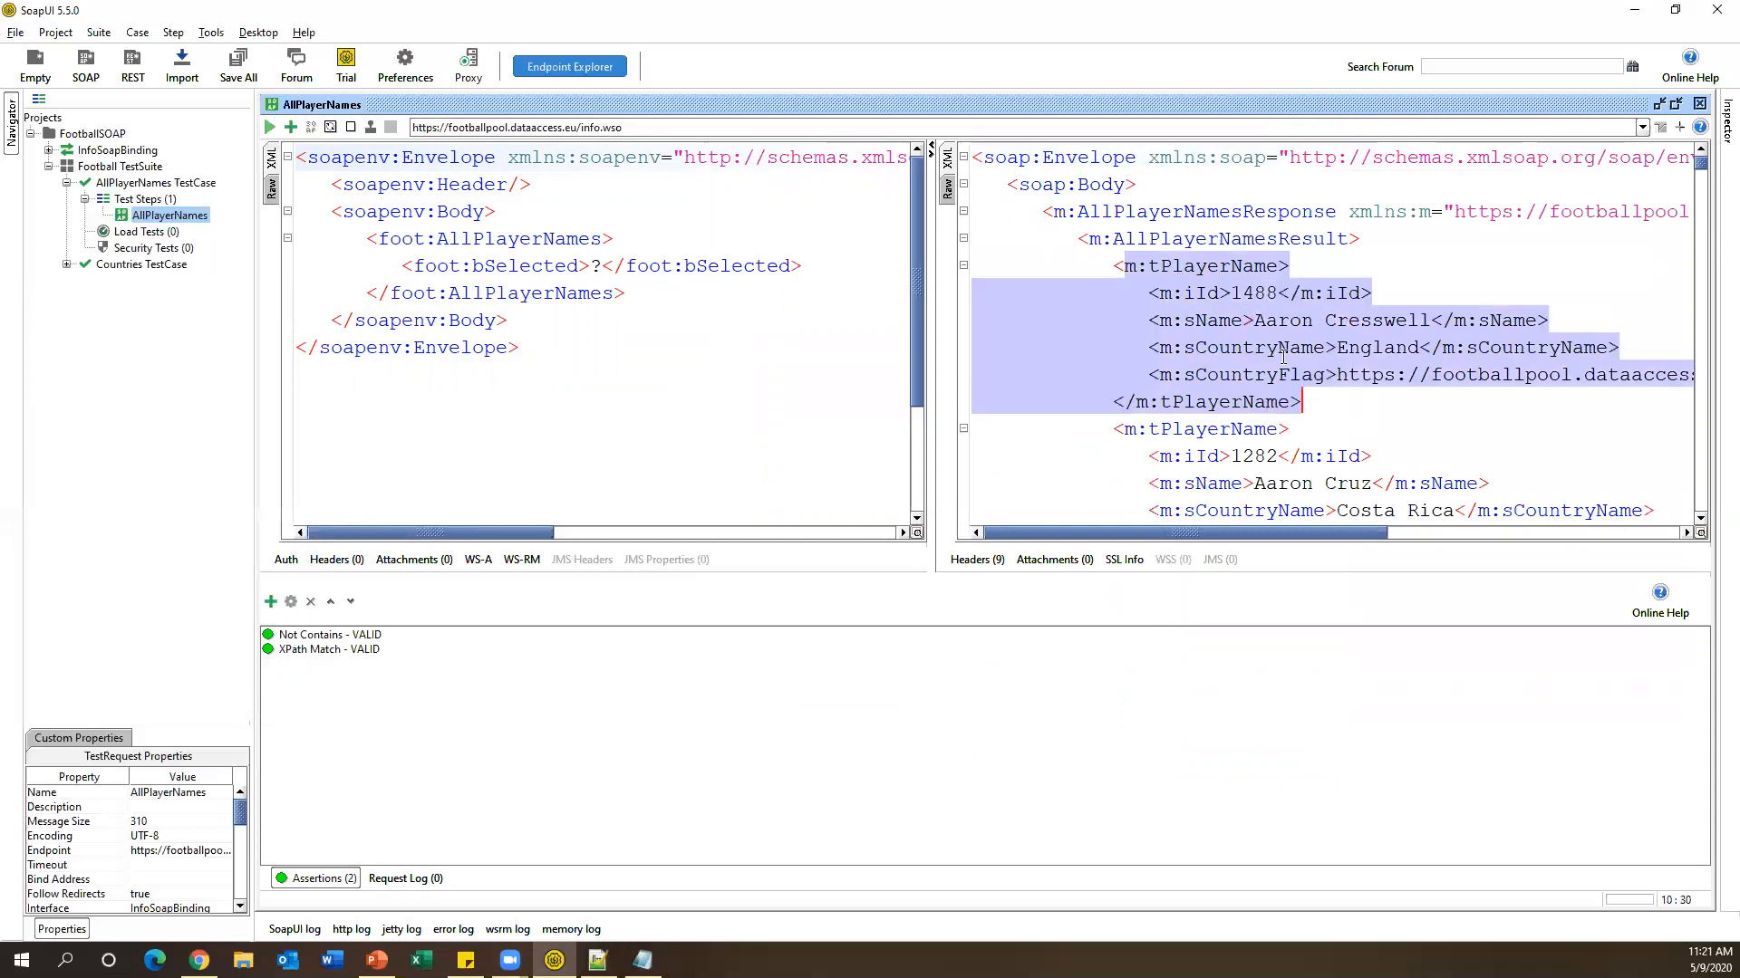
left_click(1257, 318)
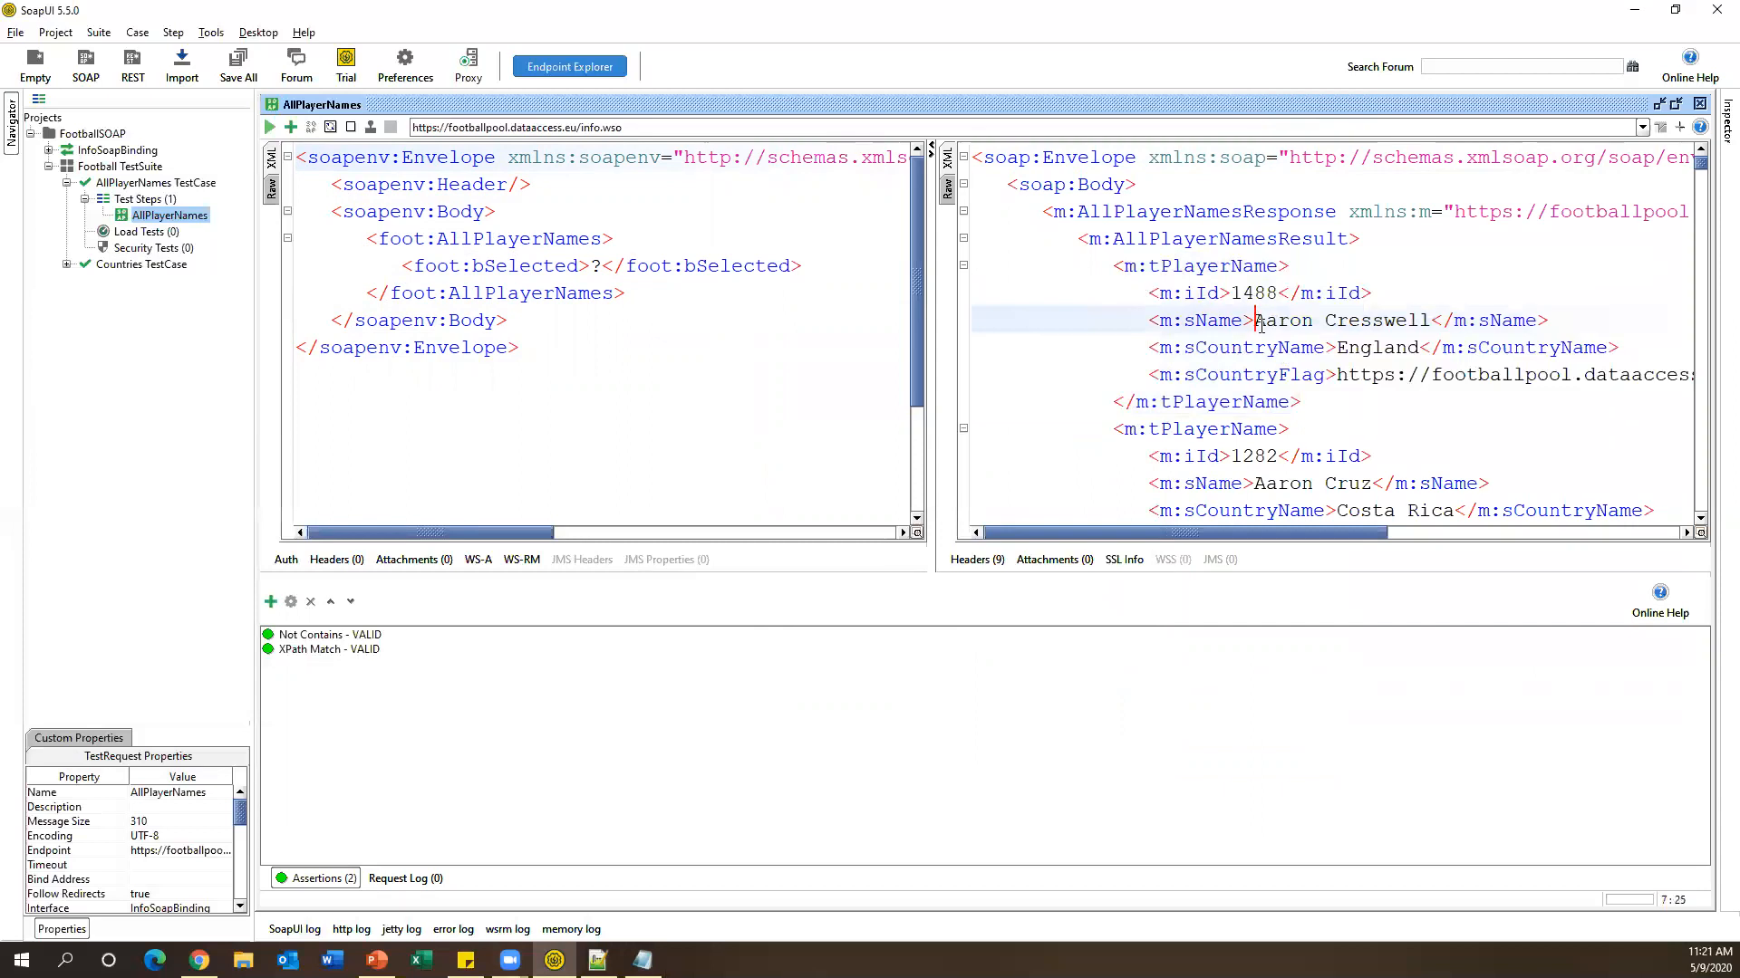
left_click_drag(1433, 320, 1255, 320)
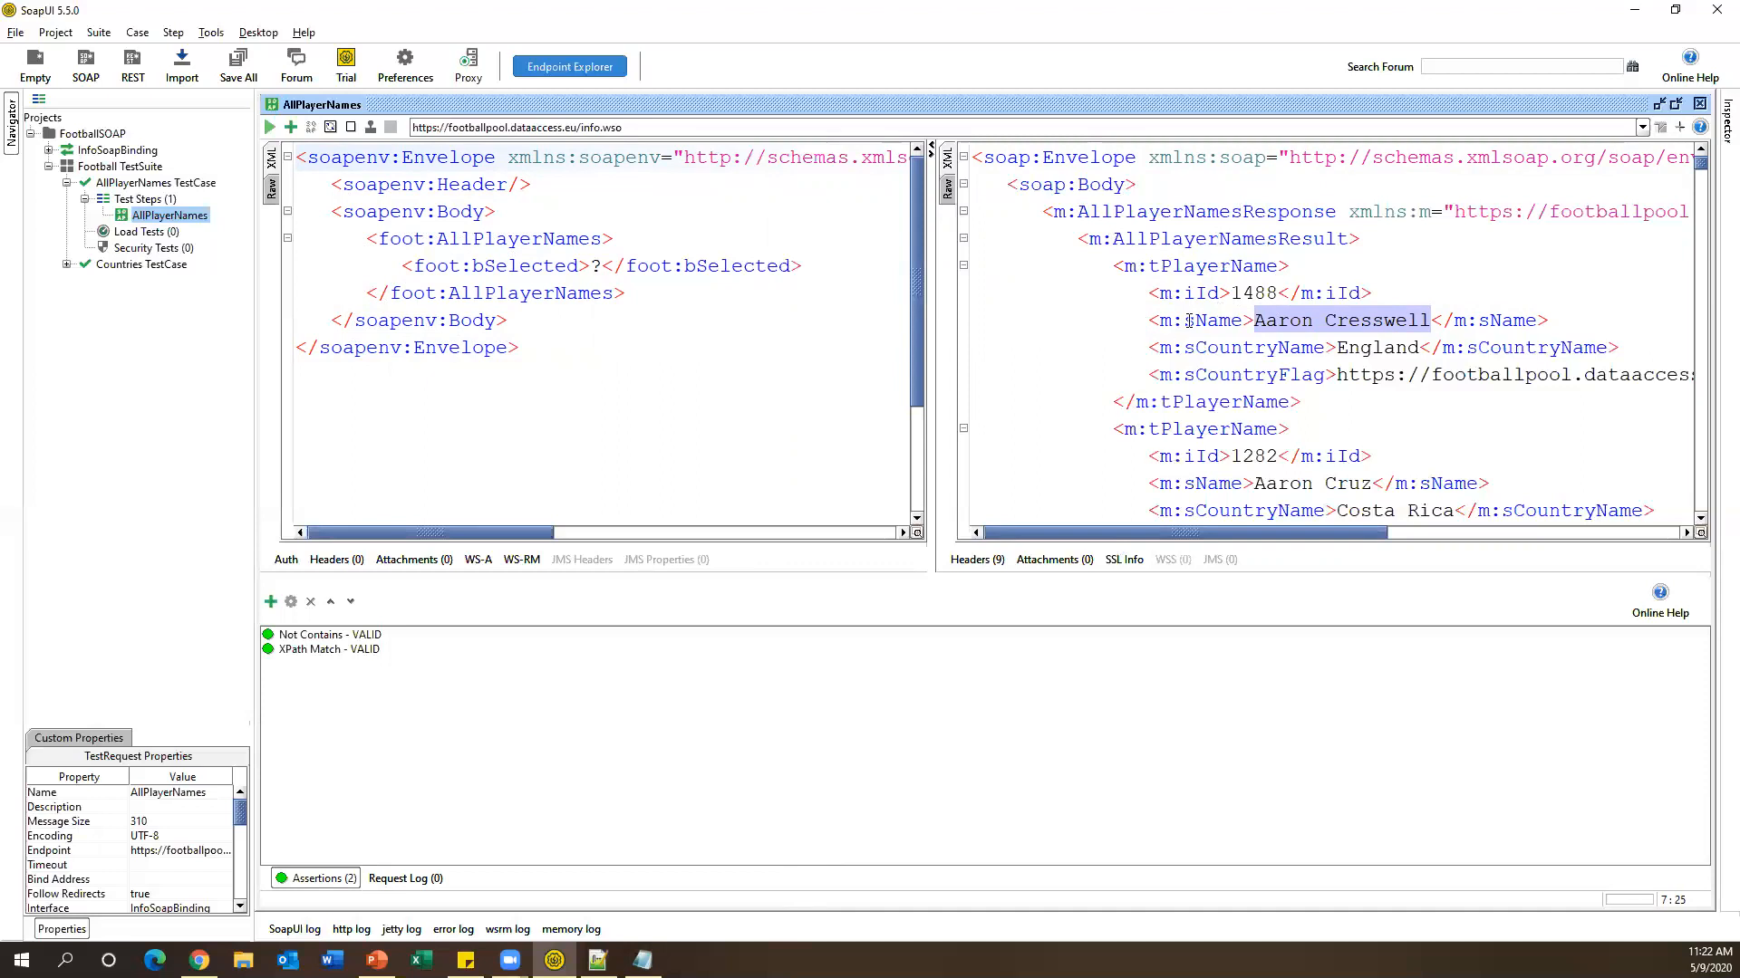
Switch to the Notepad notes and paste a copy of the iId XPath below the 1488 line, separated by blank lines.
left_click_drag(1152, 323, 1455, 323)
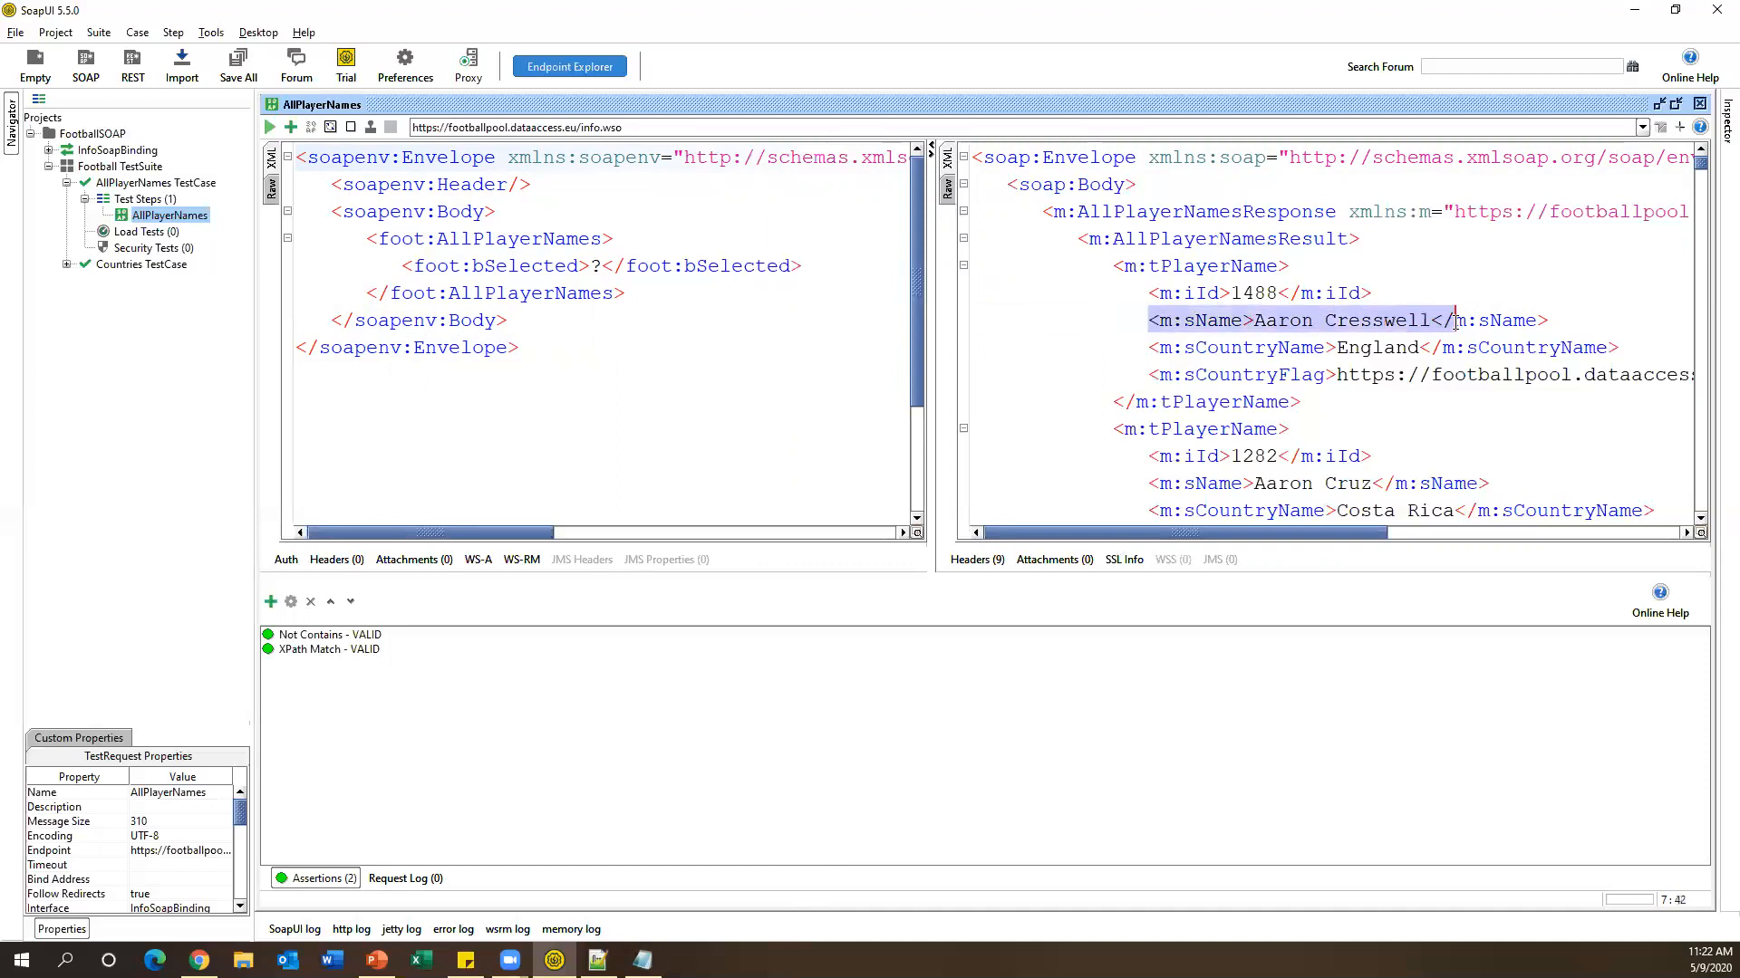
left_click(642, 959)
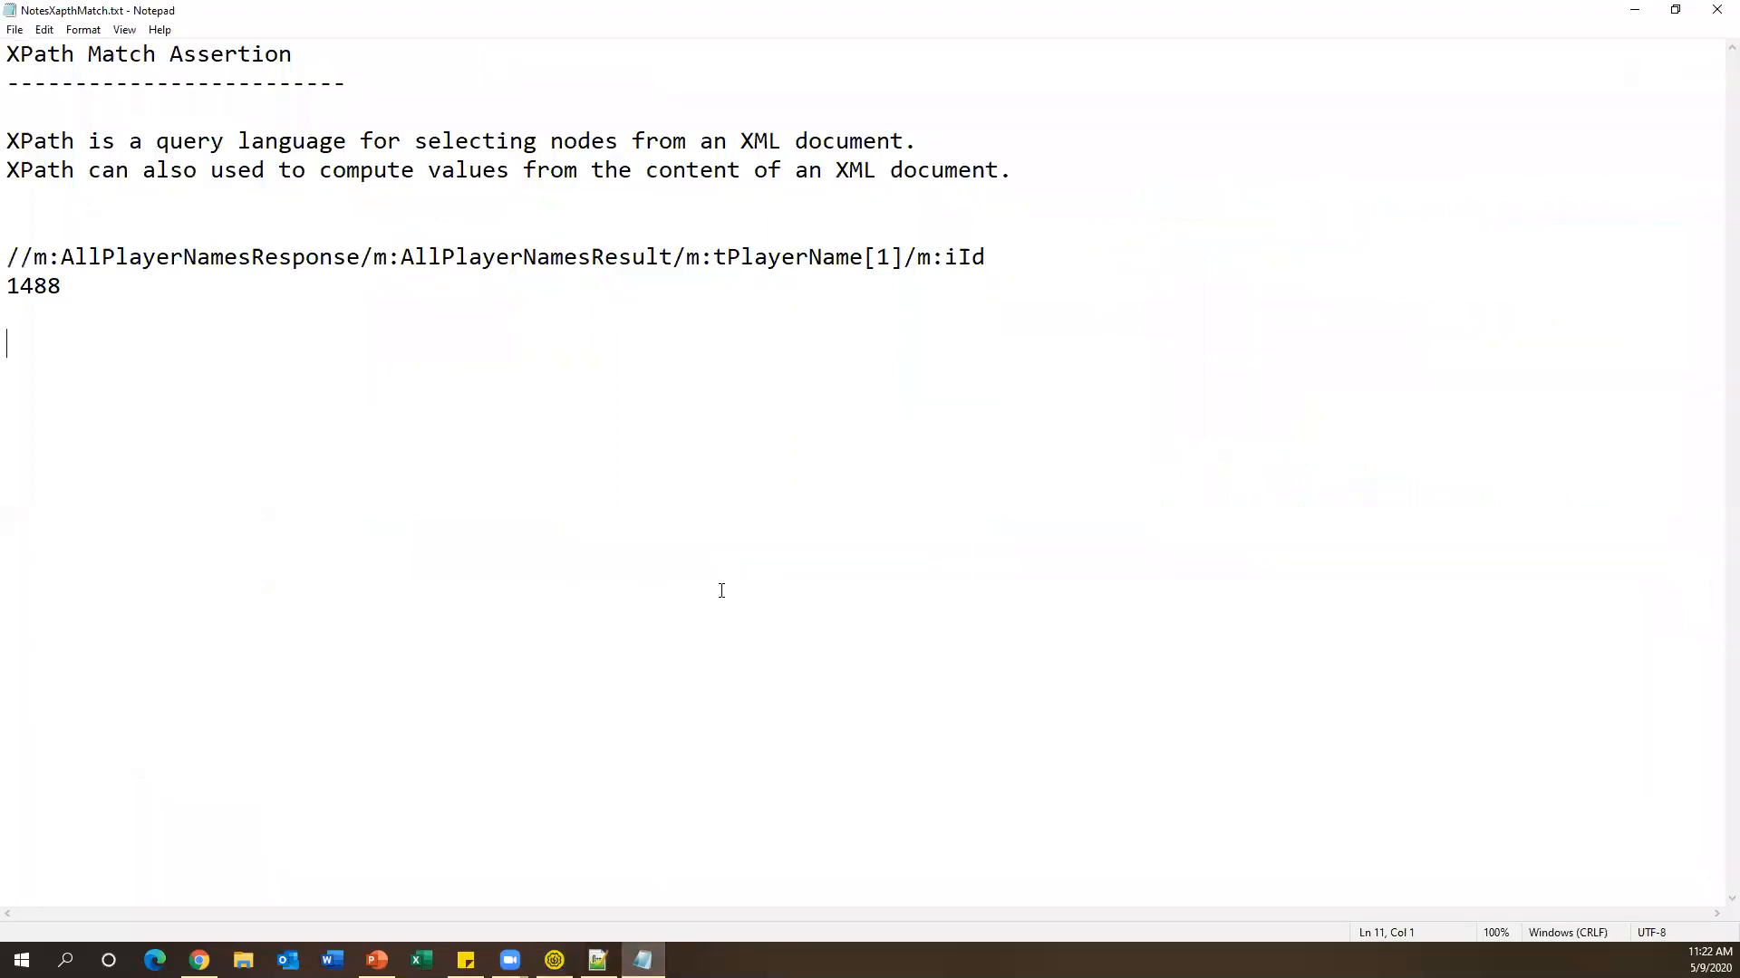
left_click_drag(1026, 259, 5, 261)
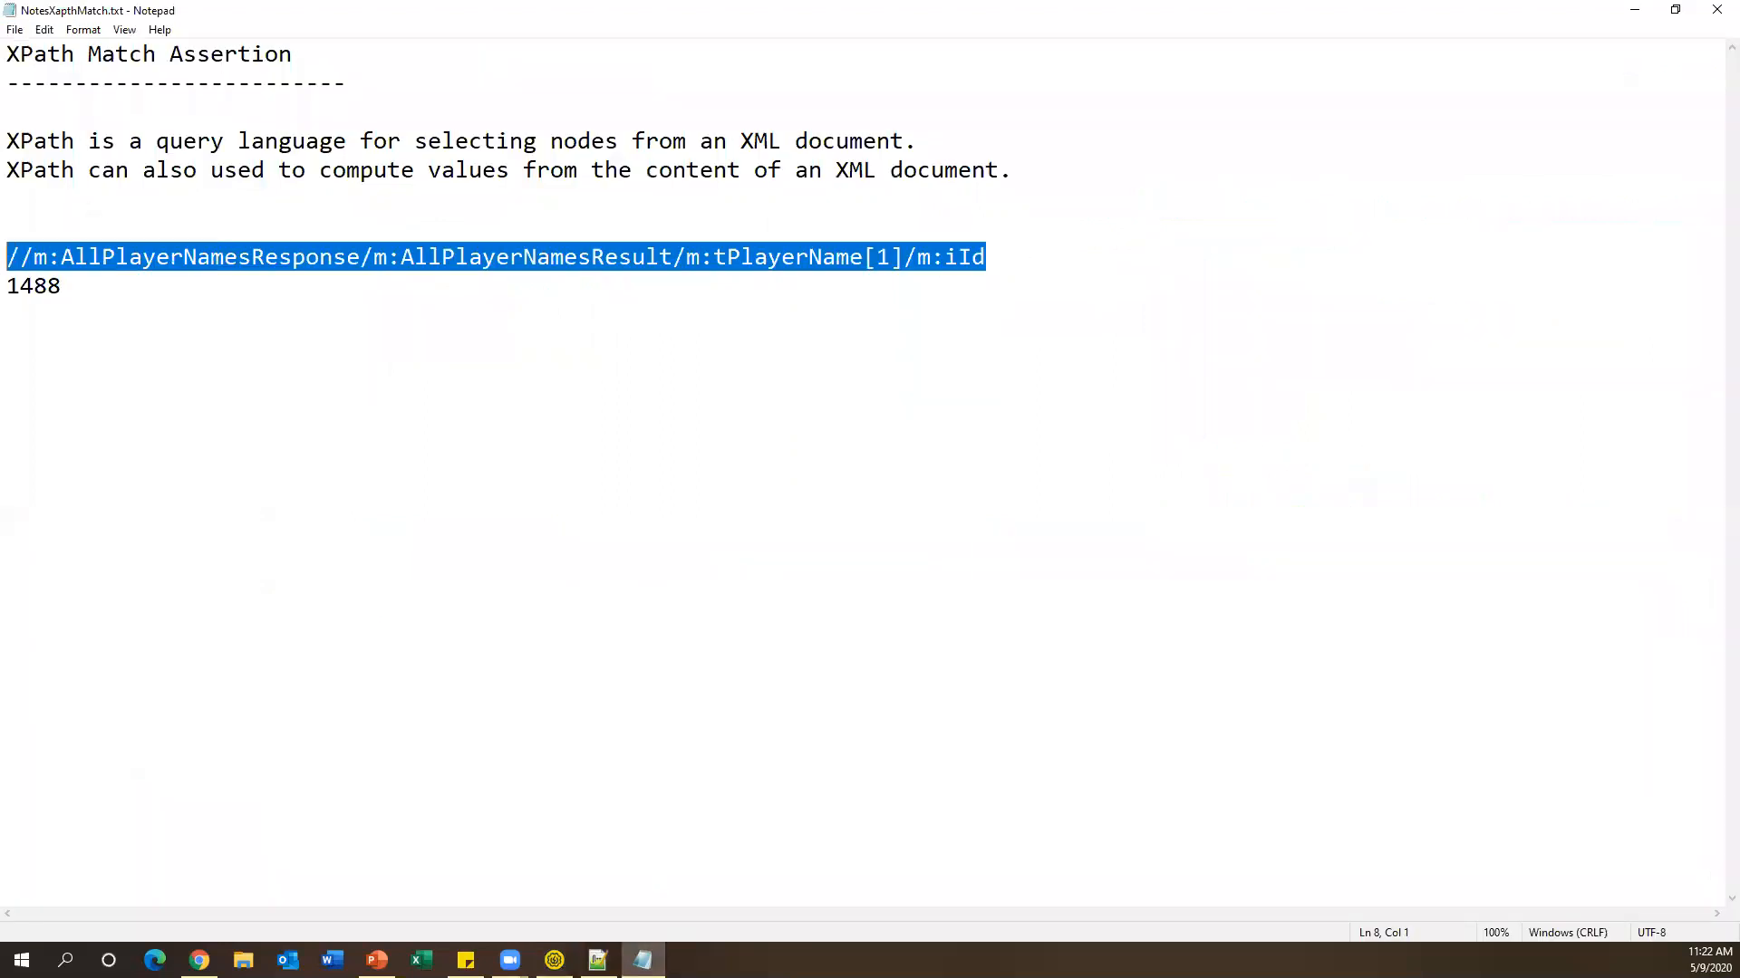
key("ctrl+c")
left_click(147, 306)
key("Return")
key("Return")
key("ctrl+v")
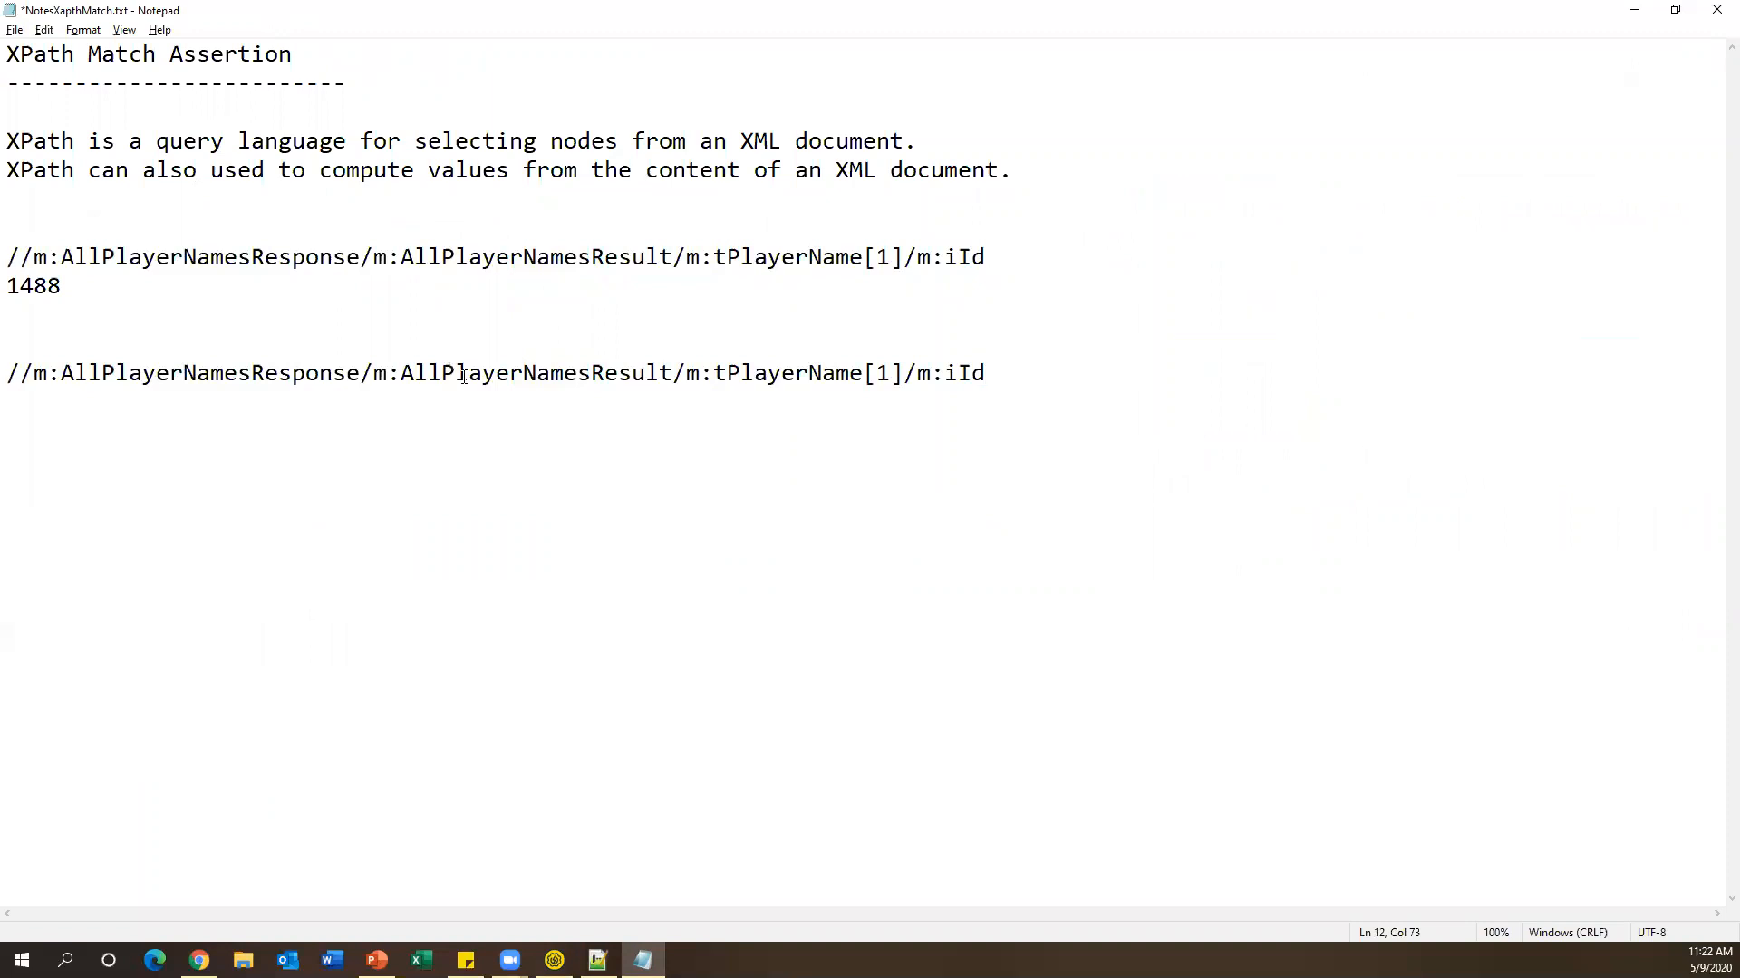
Replace m:iId at the end of the duplicated XPath in the notes with m:sName copied from the SoapUI response.
key("alt+Tab")
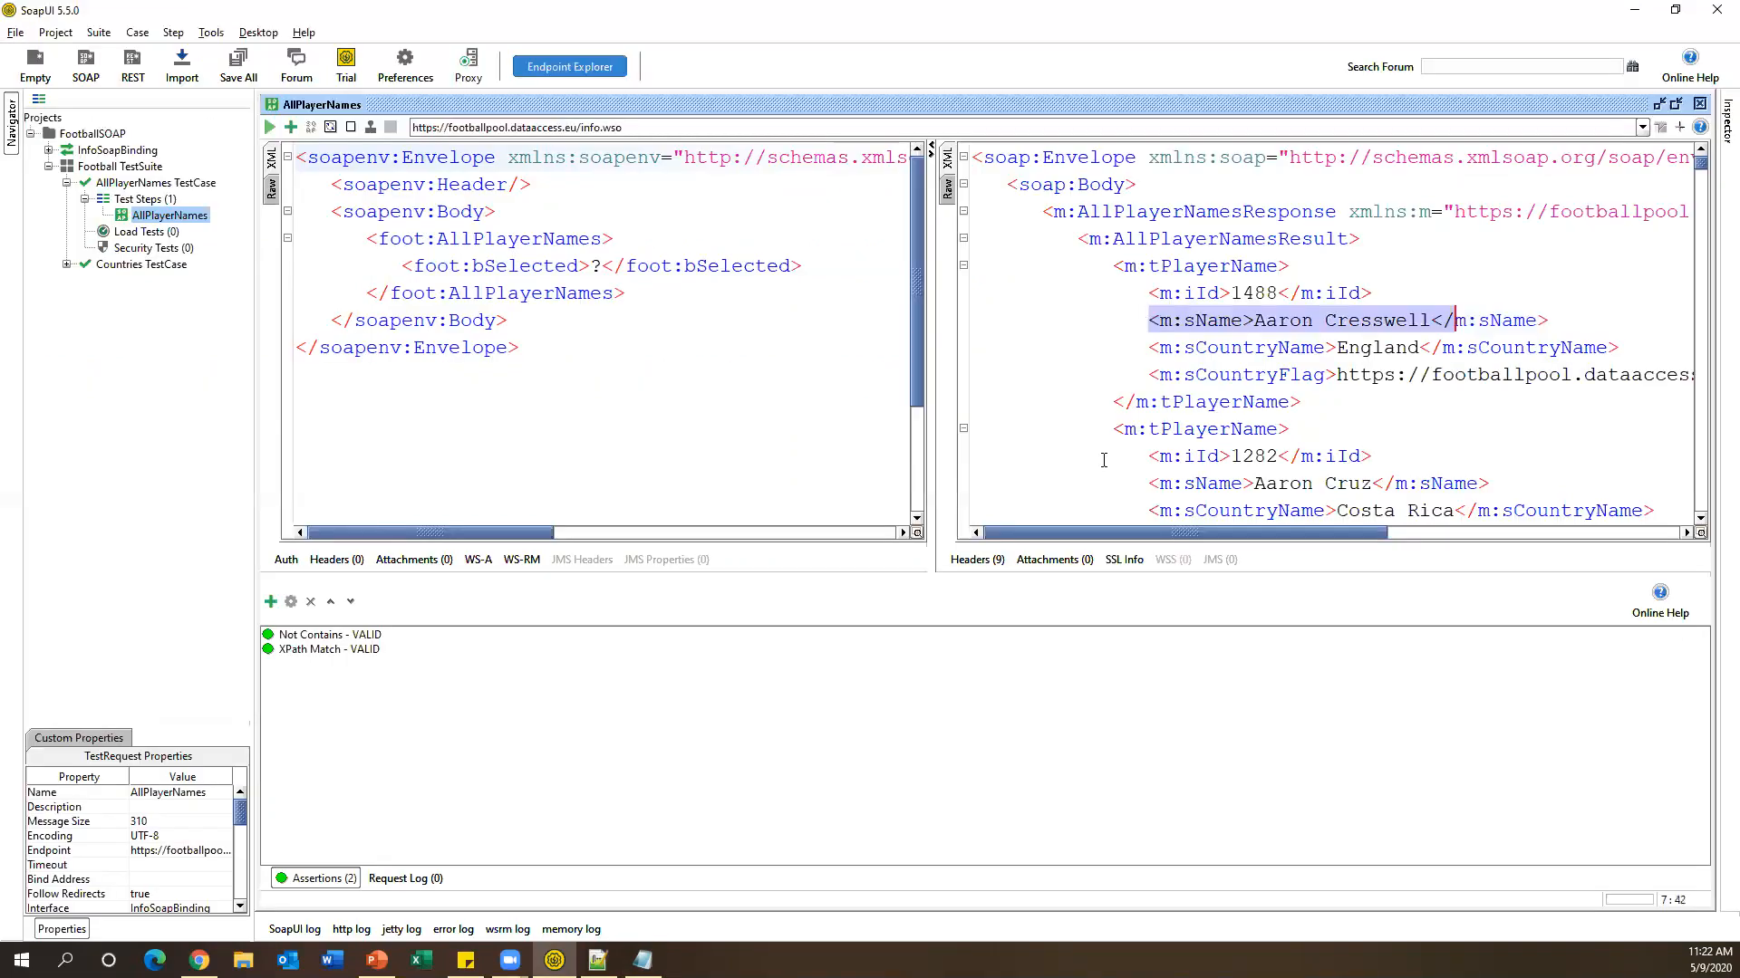
left_click(1187, 324)
left_click_drag(1160, 323, 1242, 322)
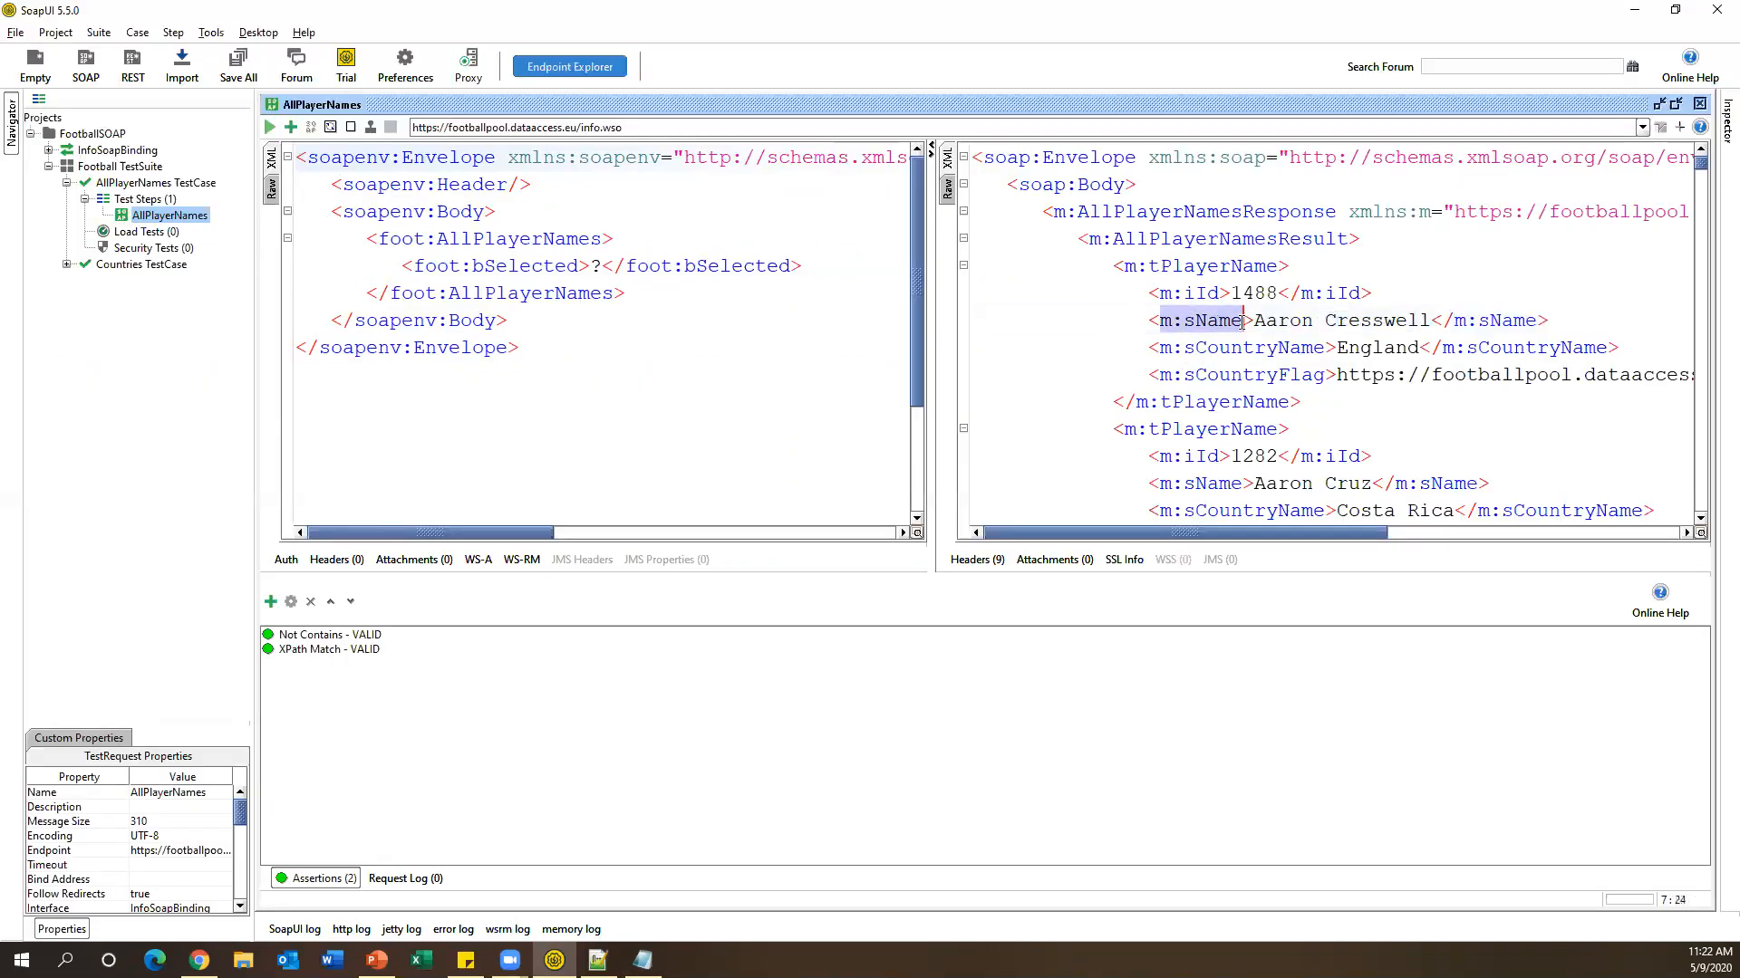
key("ctrl+c")
key("alt+Tab")
key("Left")
key("Left")
key("Left")
key("Left")
key("Left")
key("shift+End")
key("ctrl+v")
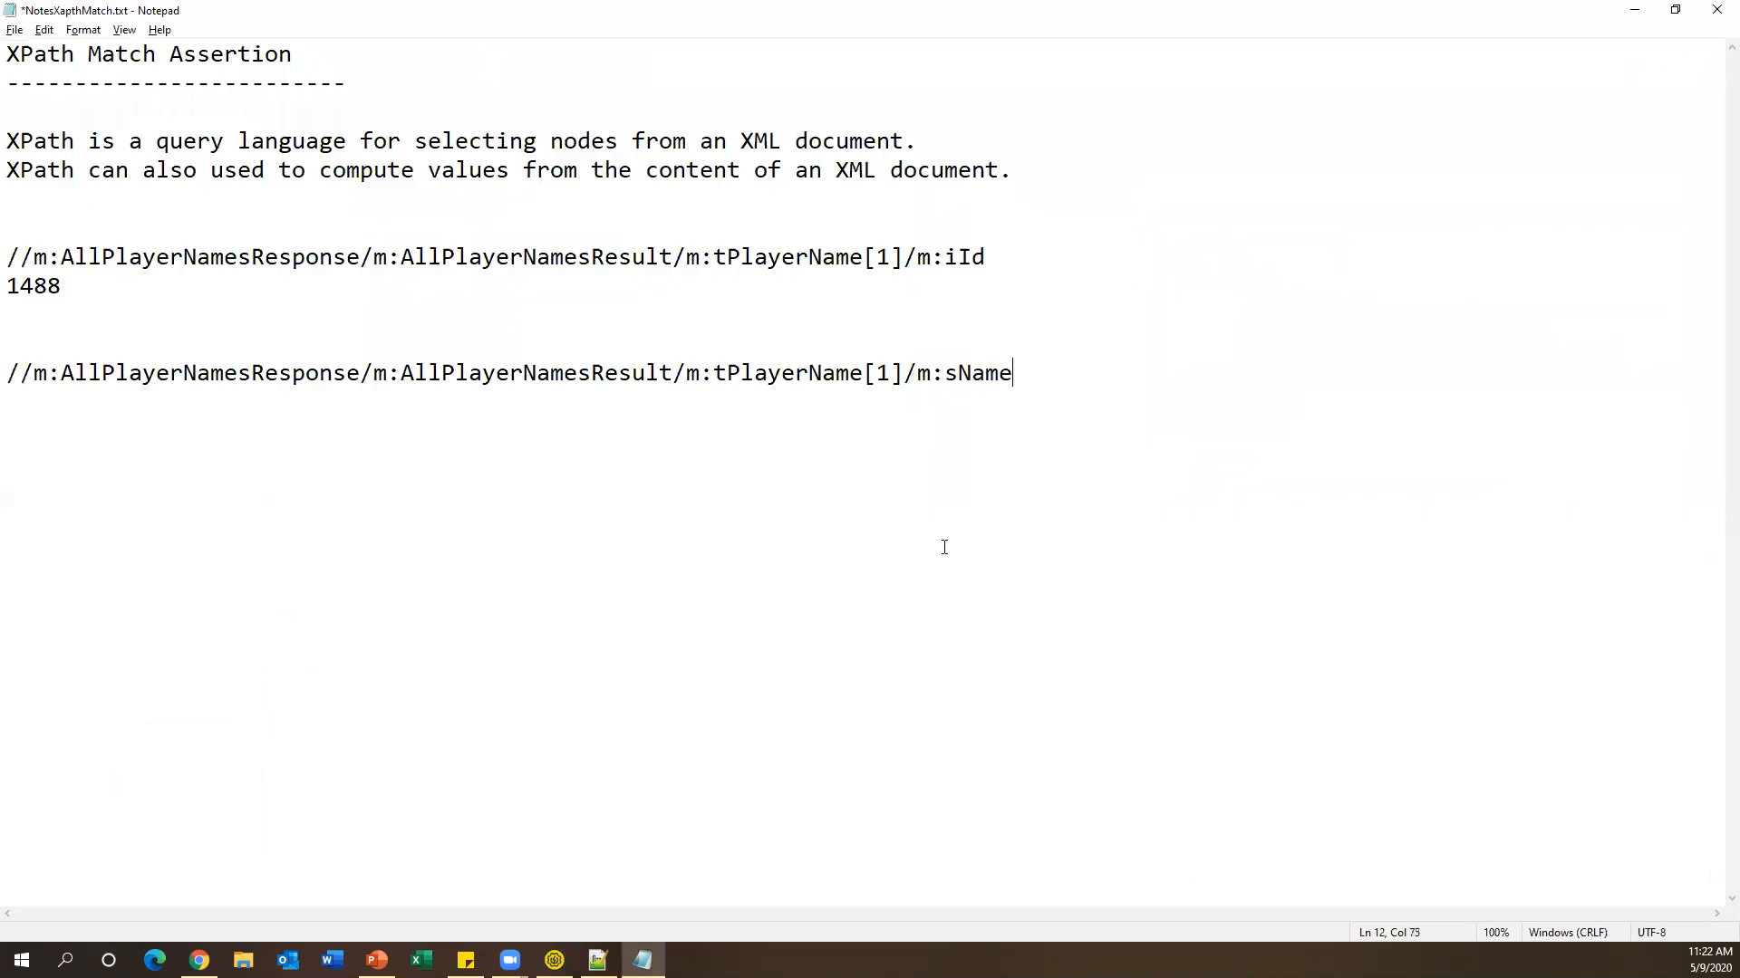
Copy the sName XPath from the notes, switch to SoapUI and add an XPath Match assertion with the default name to the AllPlayerNames request.
left_click_drag(1058, 377, 7, 374)
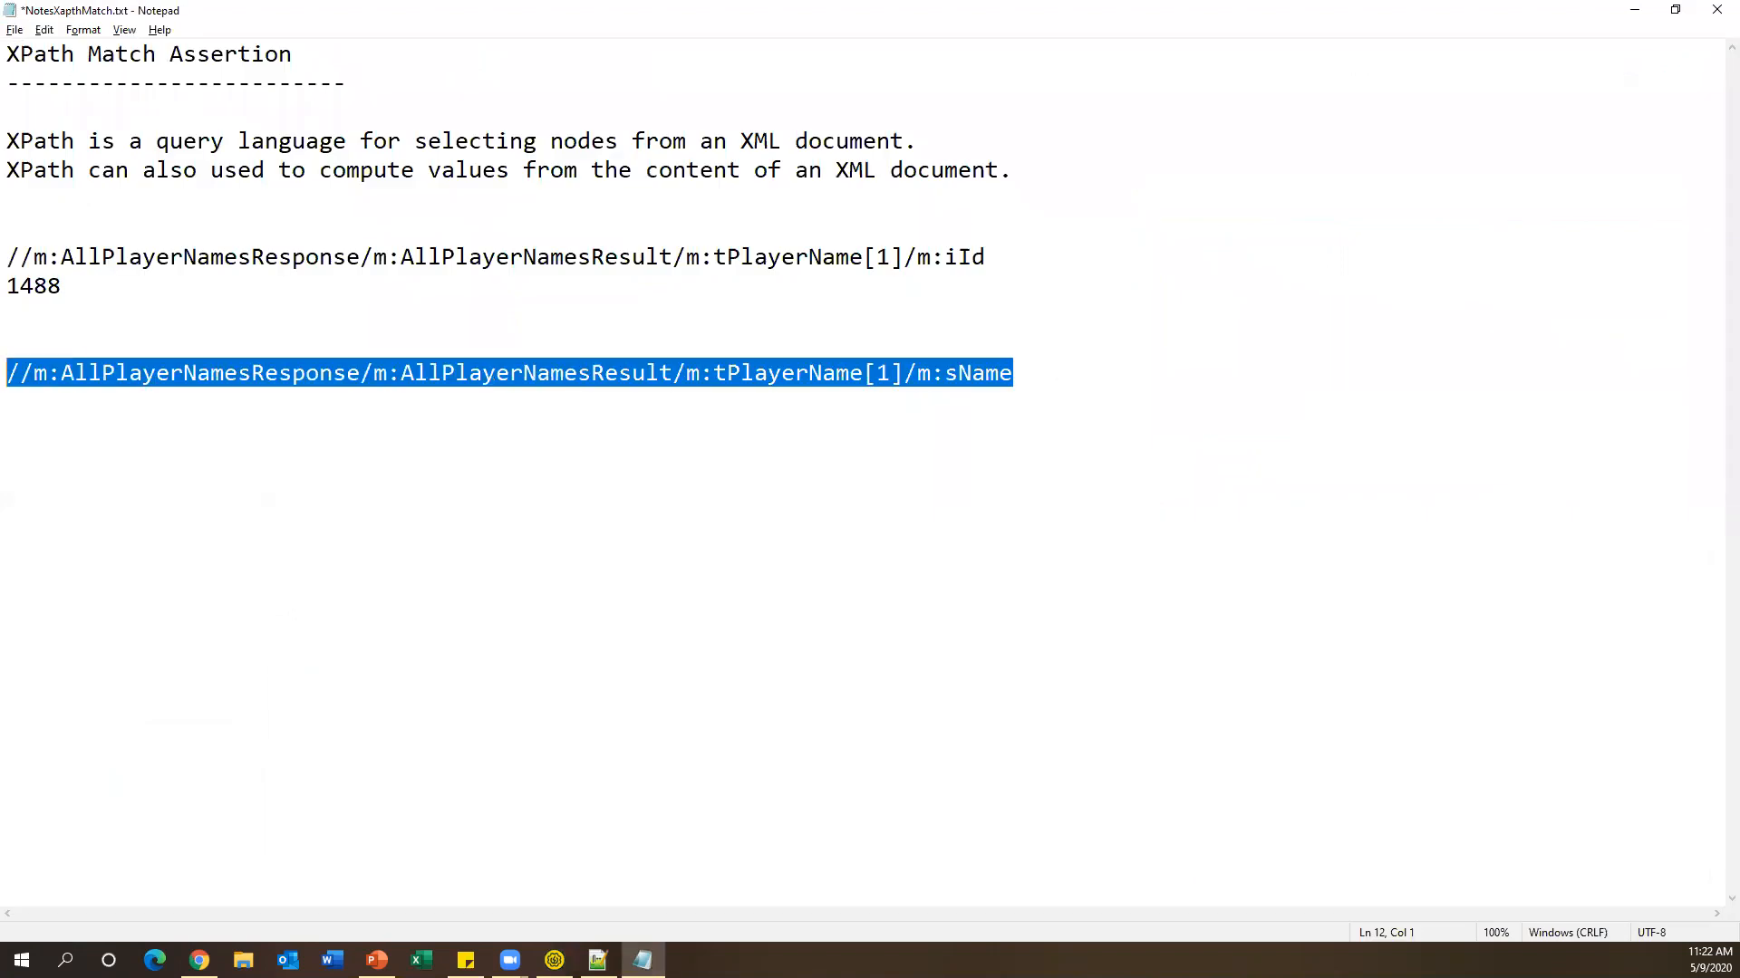
left_click(555, 959)
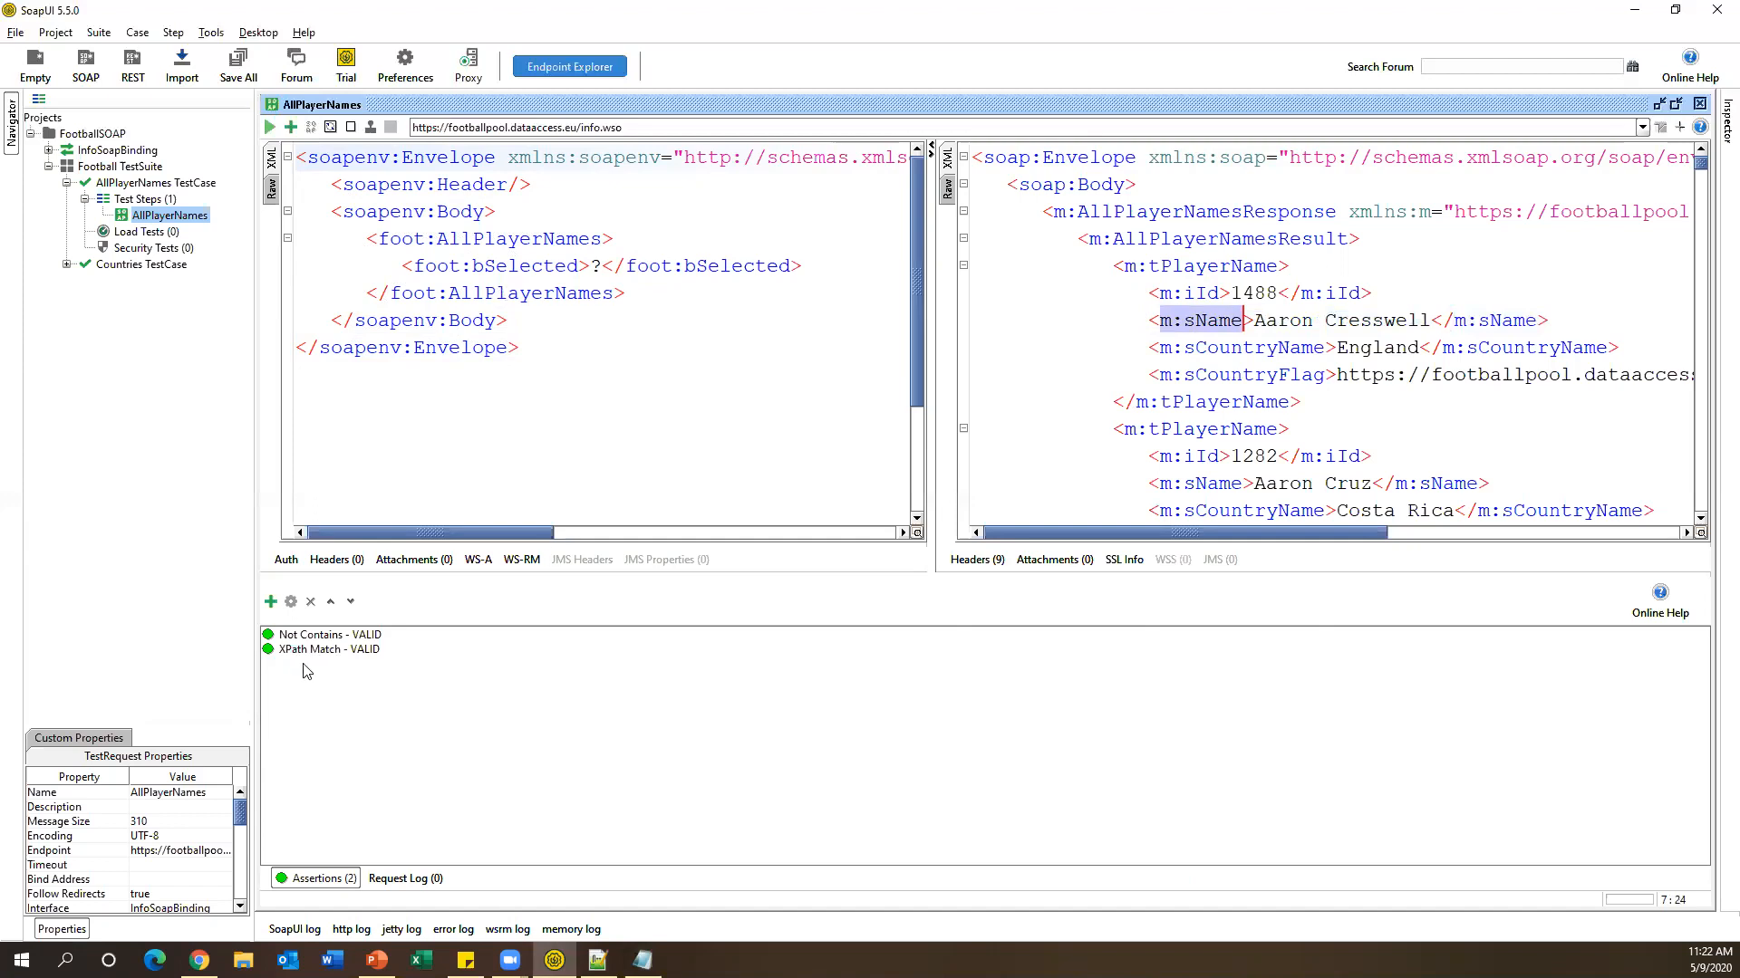
left_click(270, 603)
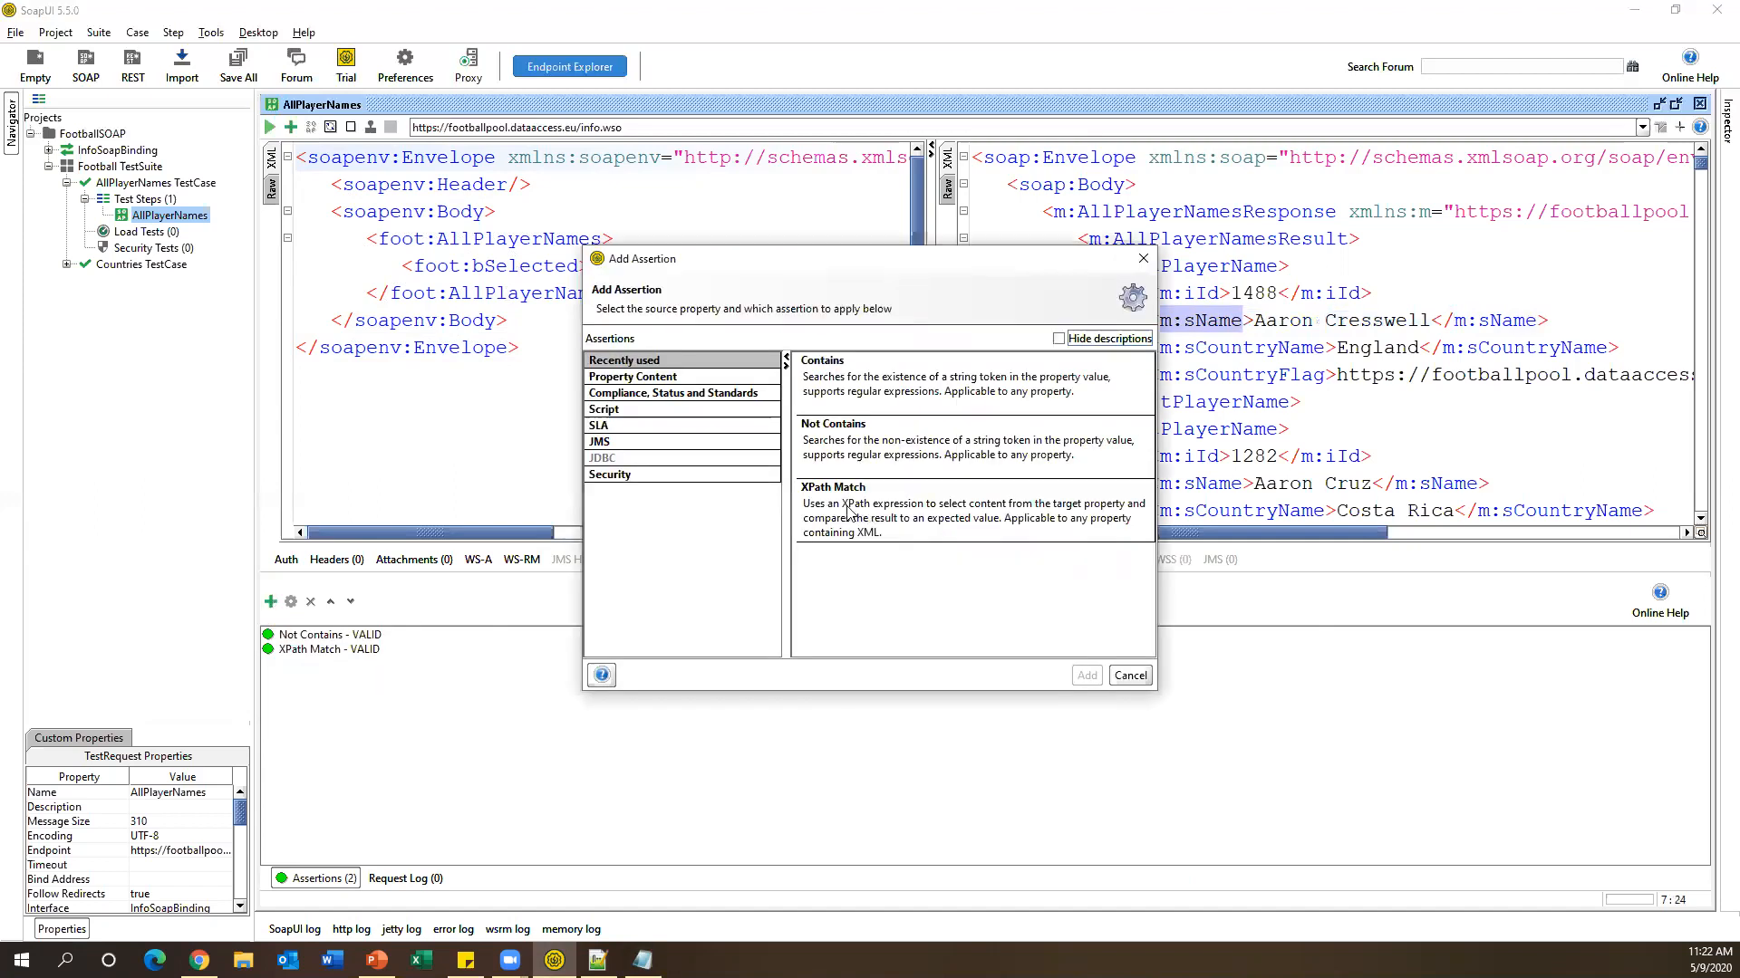
left_click(848, 511)
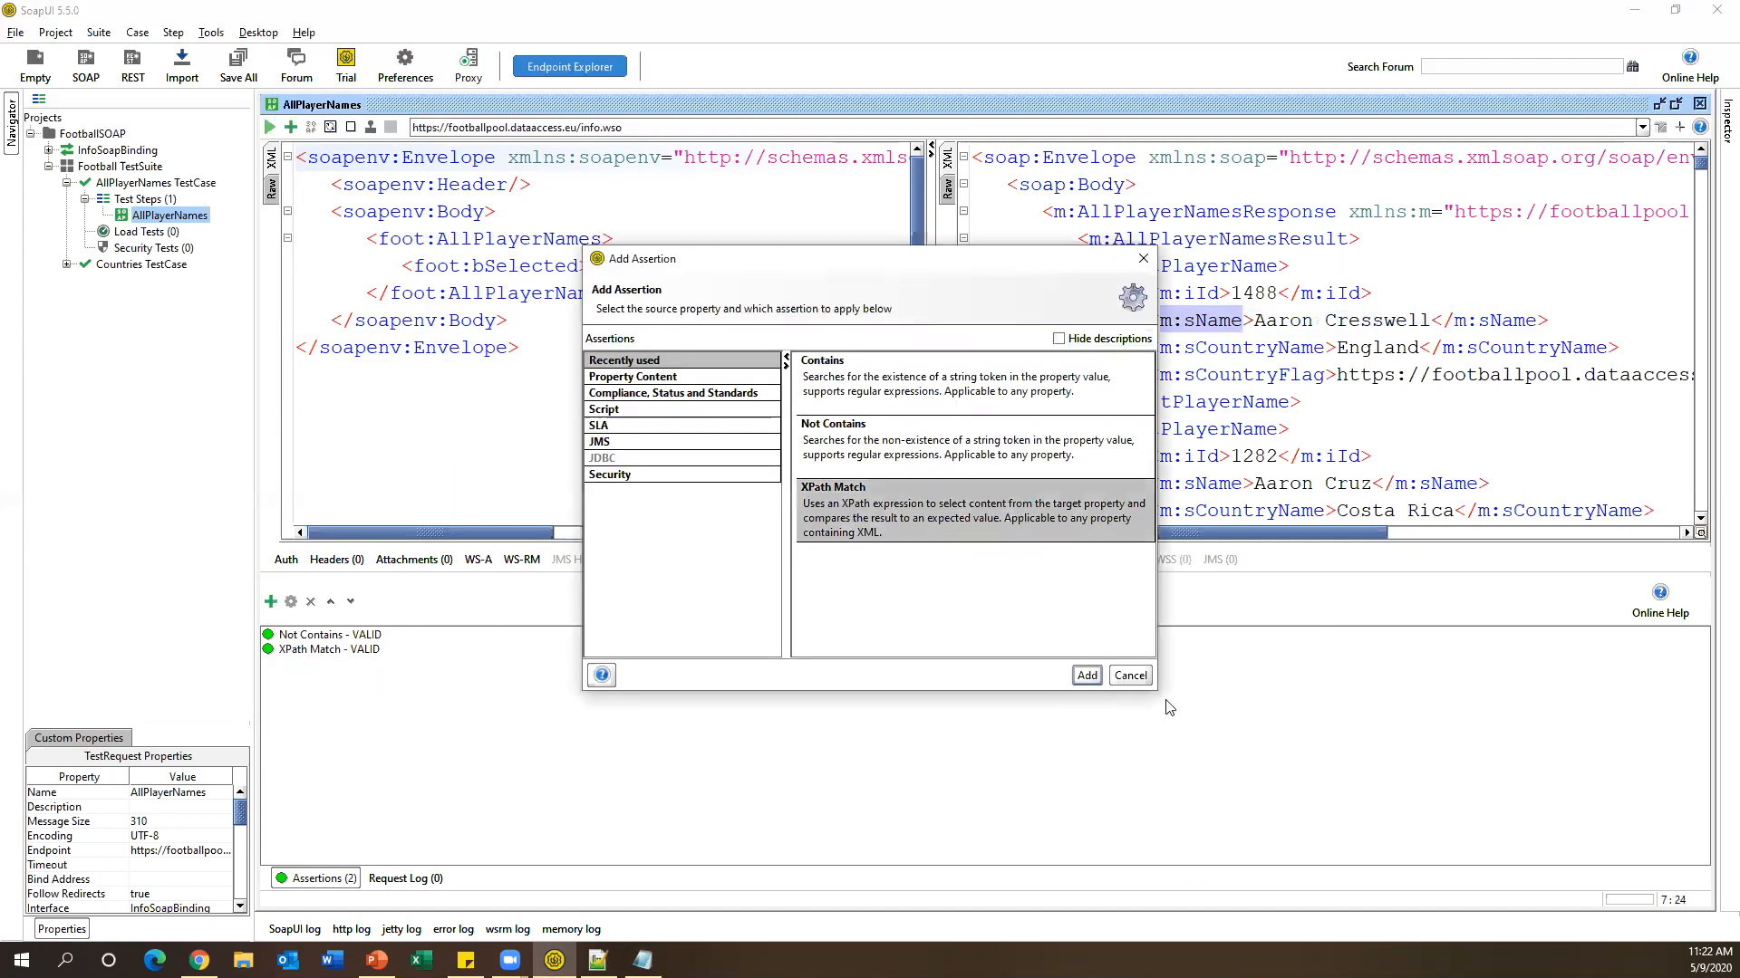
left_click(1088, 676)
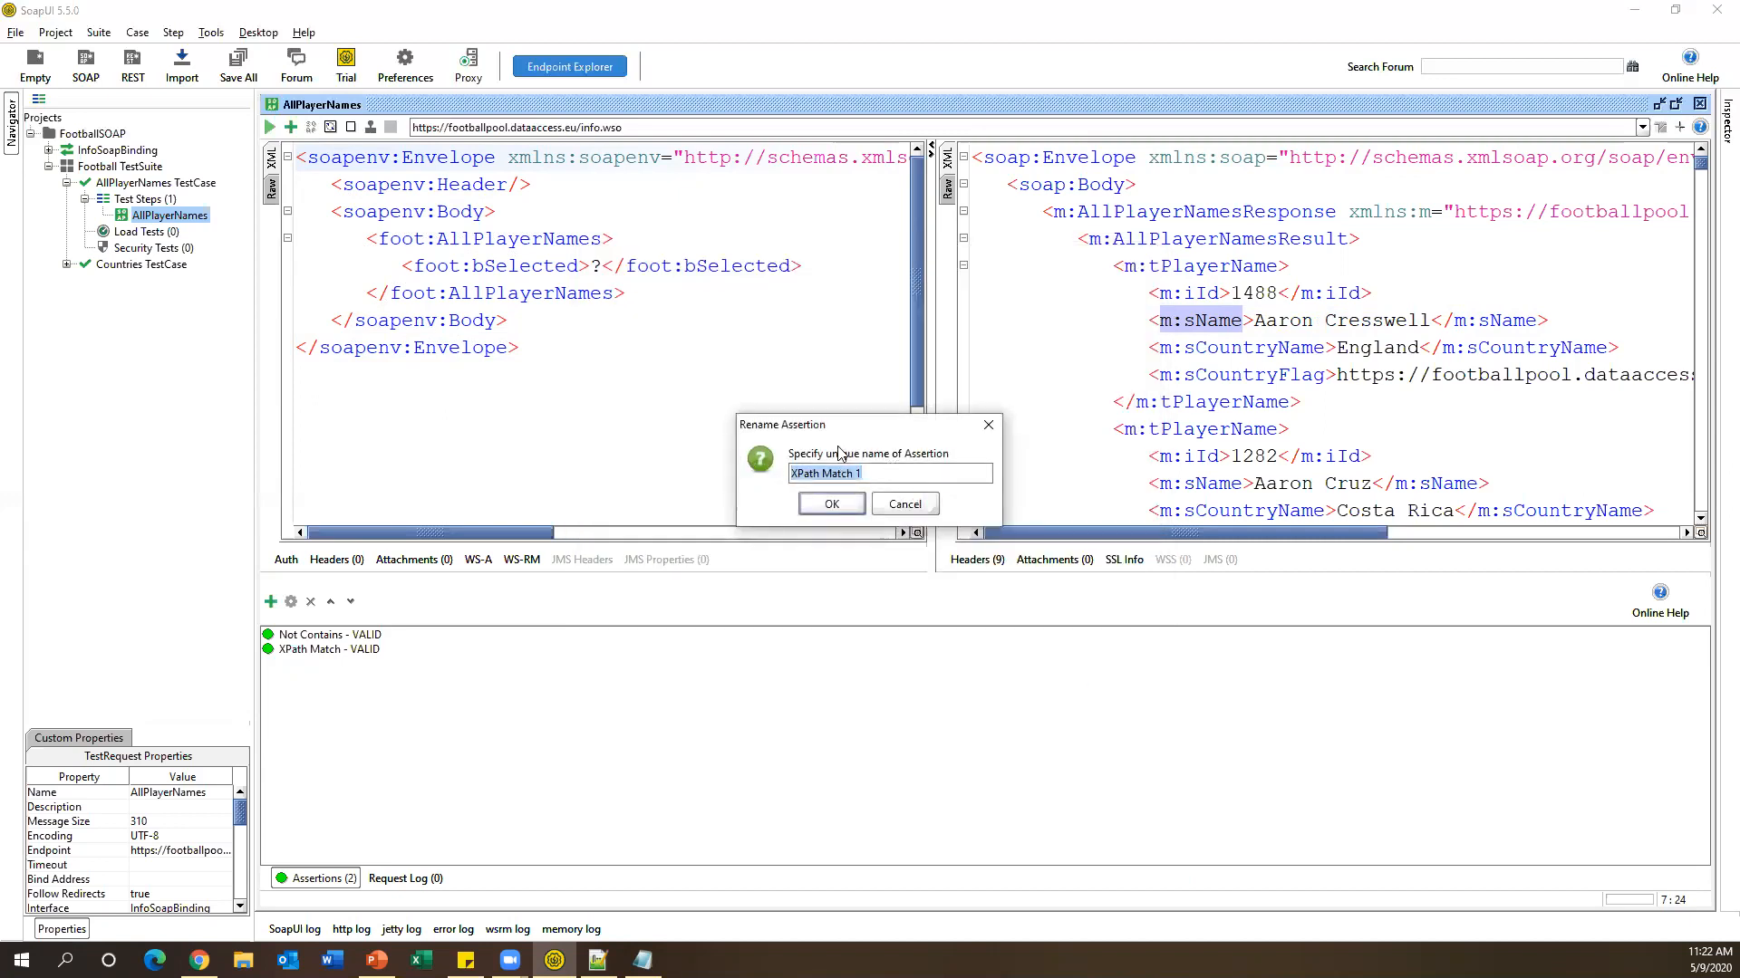
left_click(832, 504)
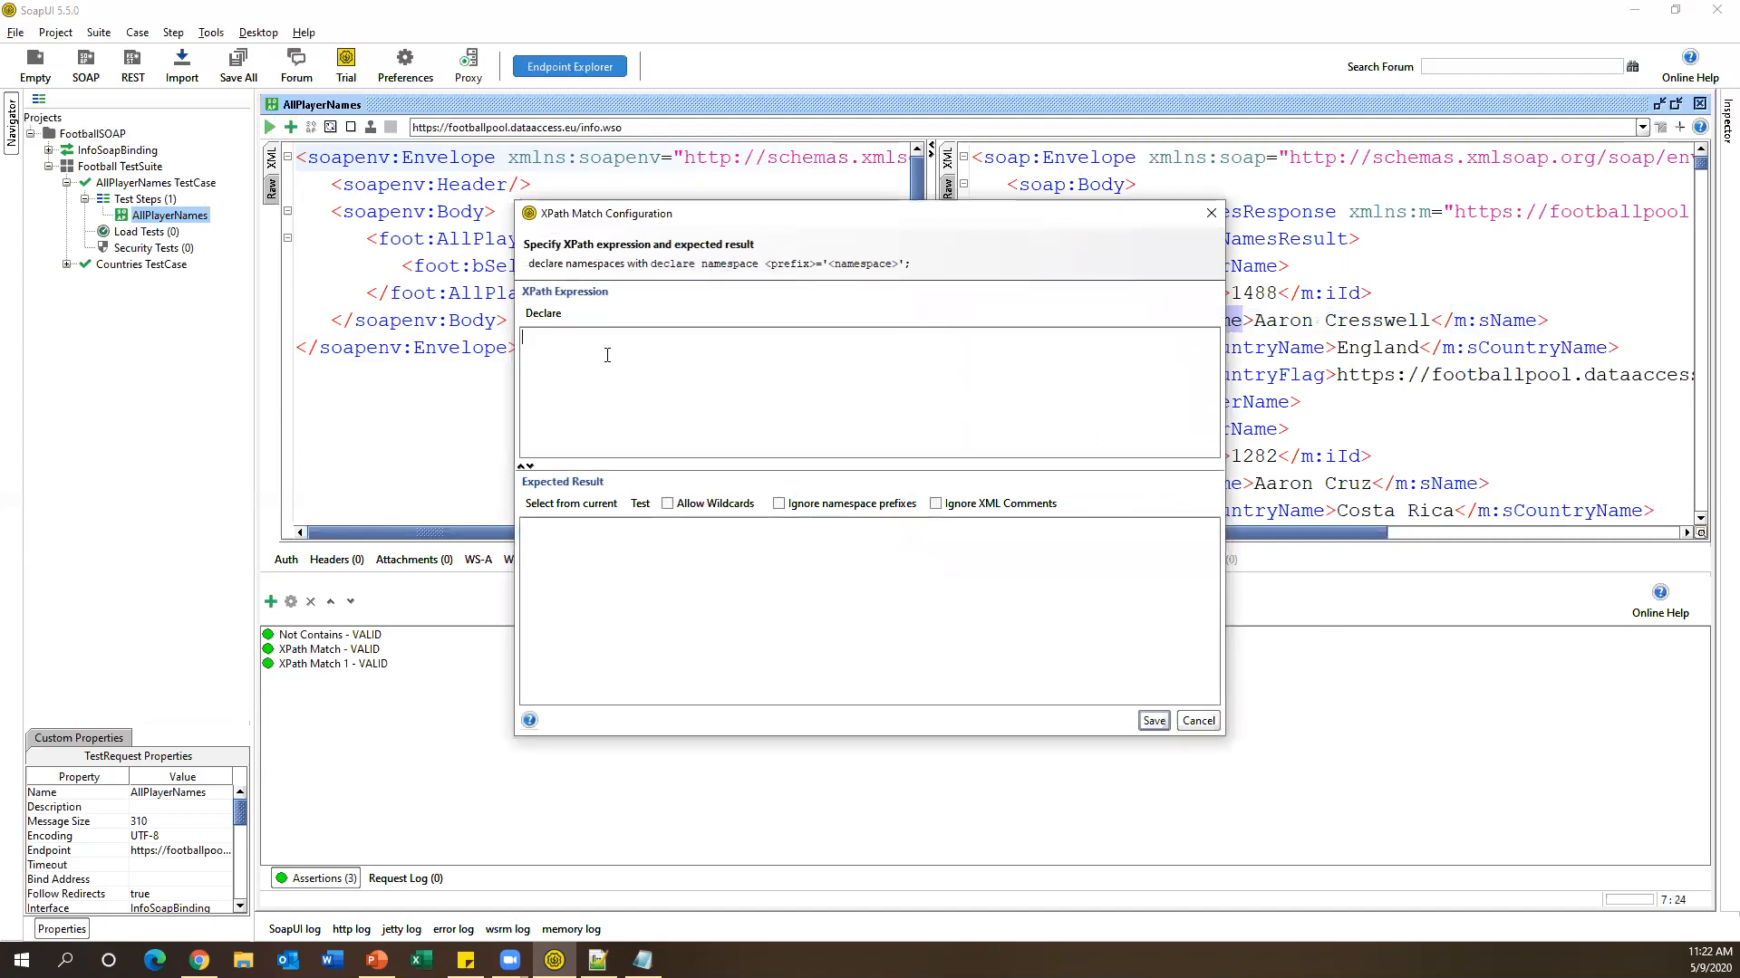
Declare the namespaces and enter the XPath //m:AllPlayerNamesResponse/m:AllPlayerNamesResult/m:tPlayerName[1]/m:sName below them.
left_click(544, 312)
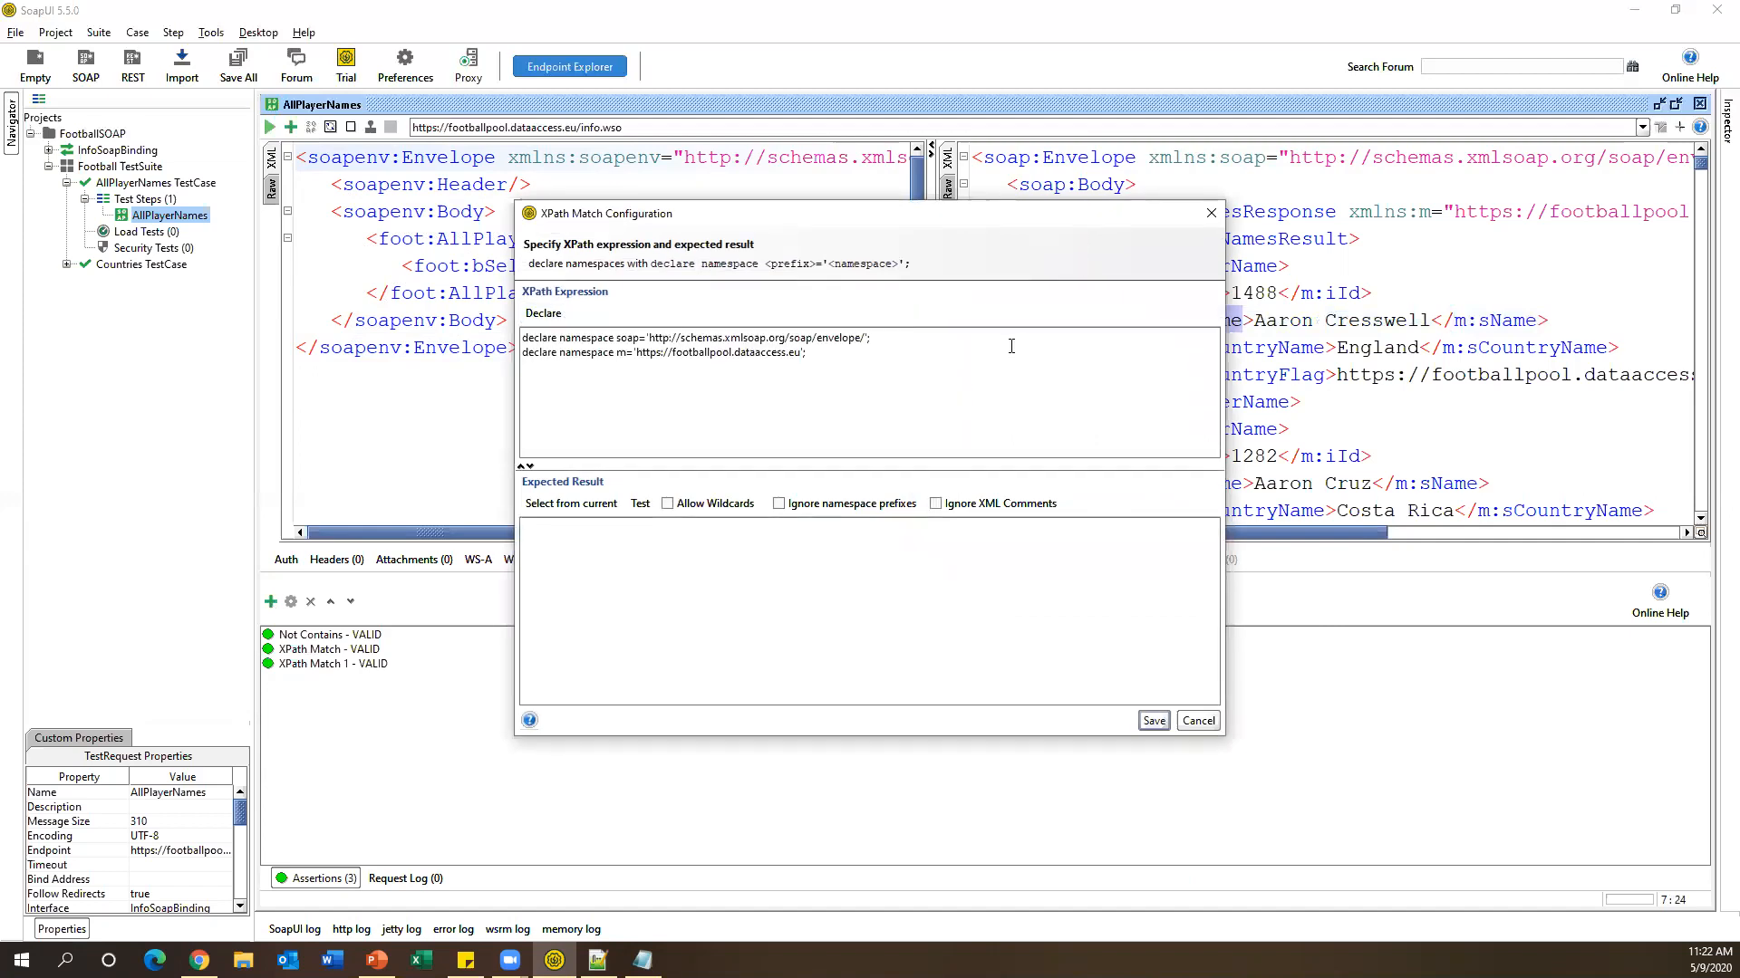
key("Return")
key("Return")
type("//m:AllPlayerNamesResponse/m:AllPlayerNamesResult/m:tPlayerName[1]/m:sName")
key("Return")
left_click_drag(987, 378, 522, 373)
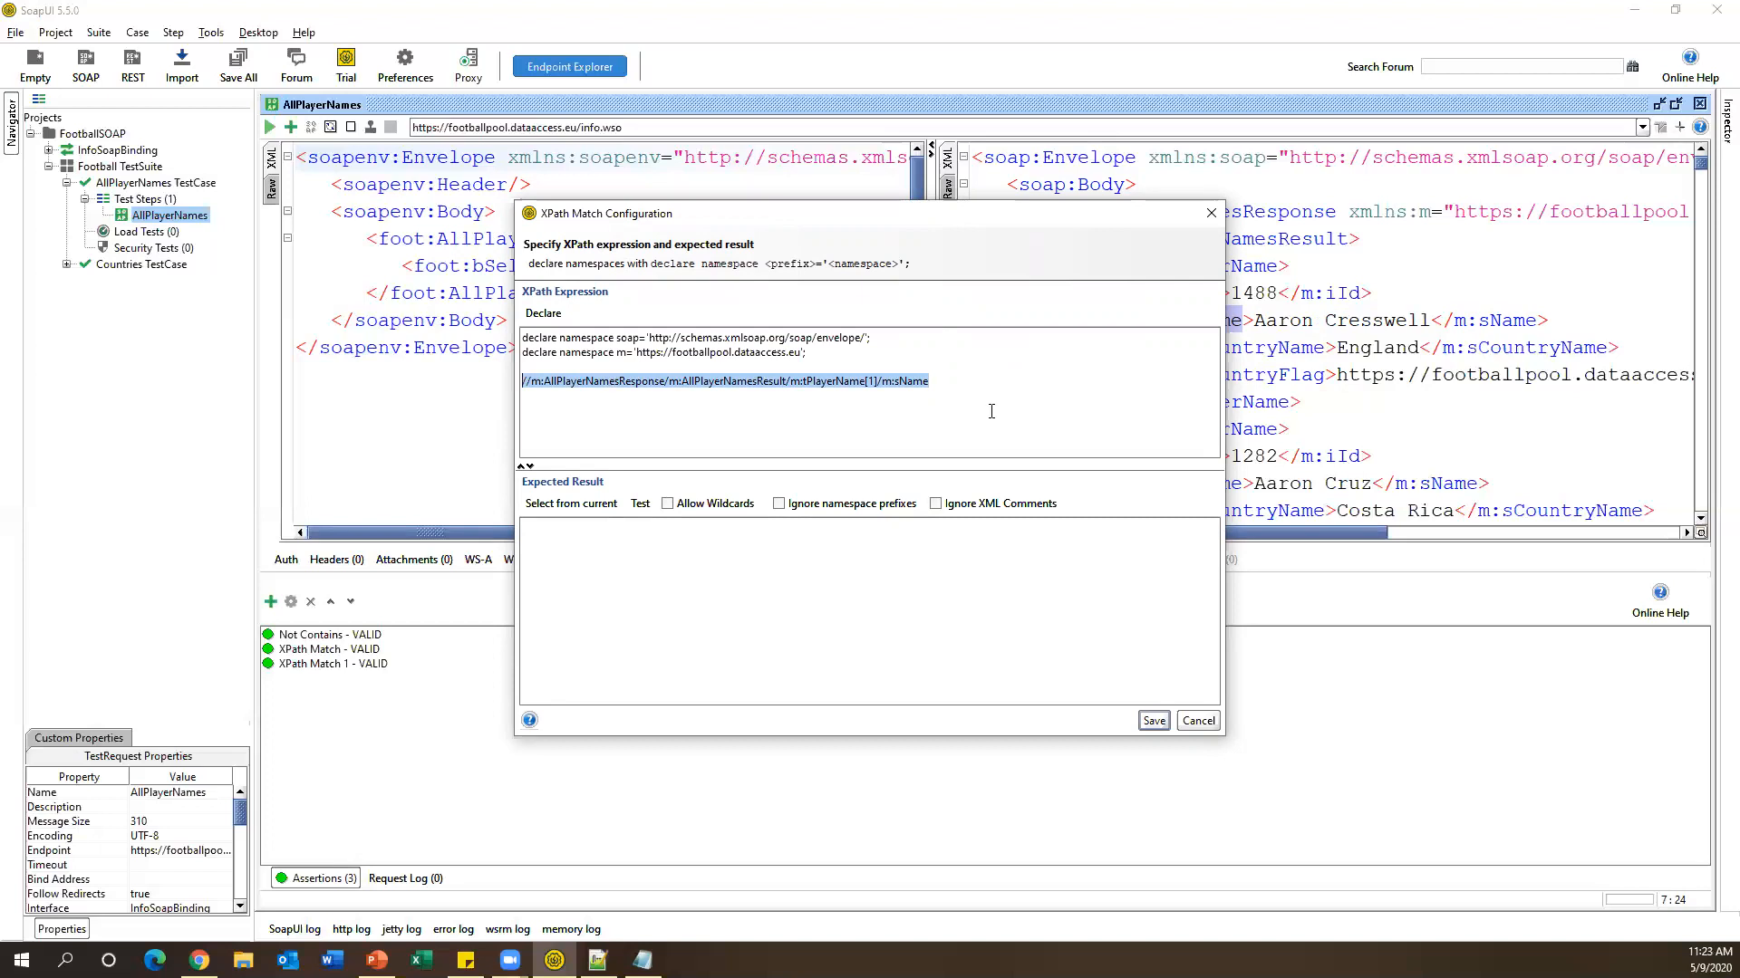
Fill the assertion's expected result with the first player's sName from the current response, keeping the response in view beside the dialog.
left_click(574, 506)
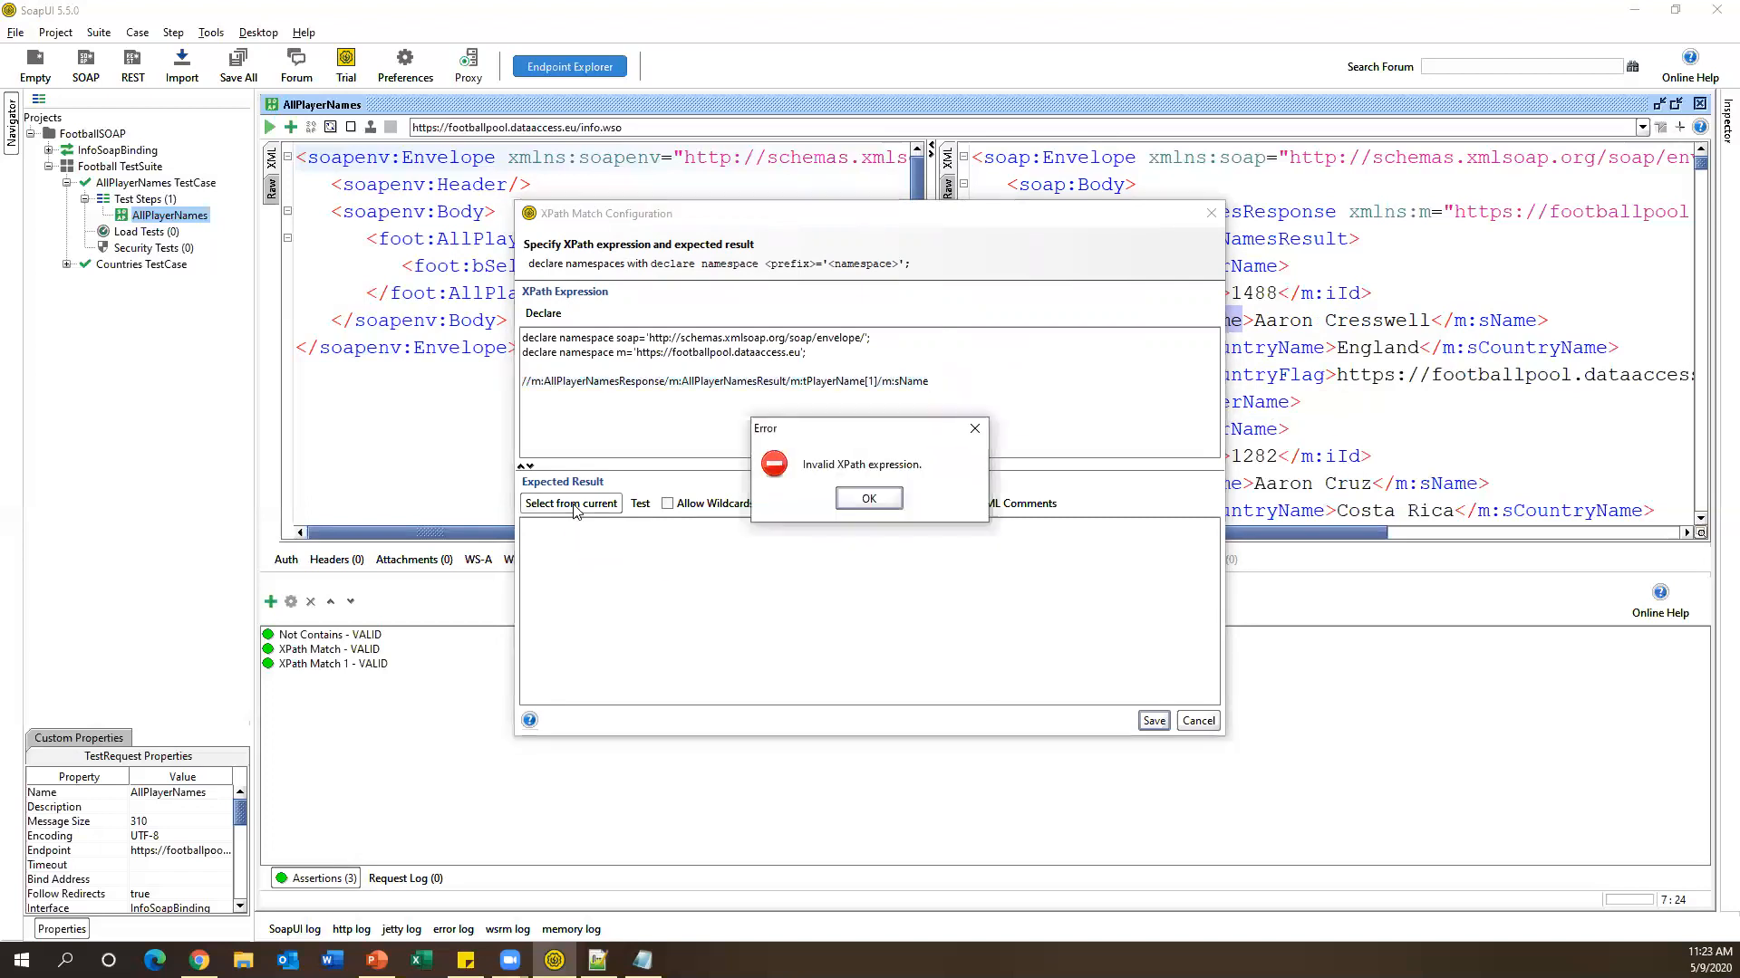
left_click(867, 500)
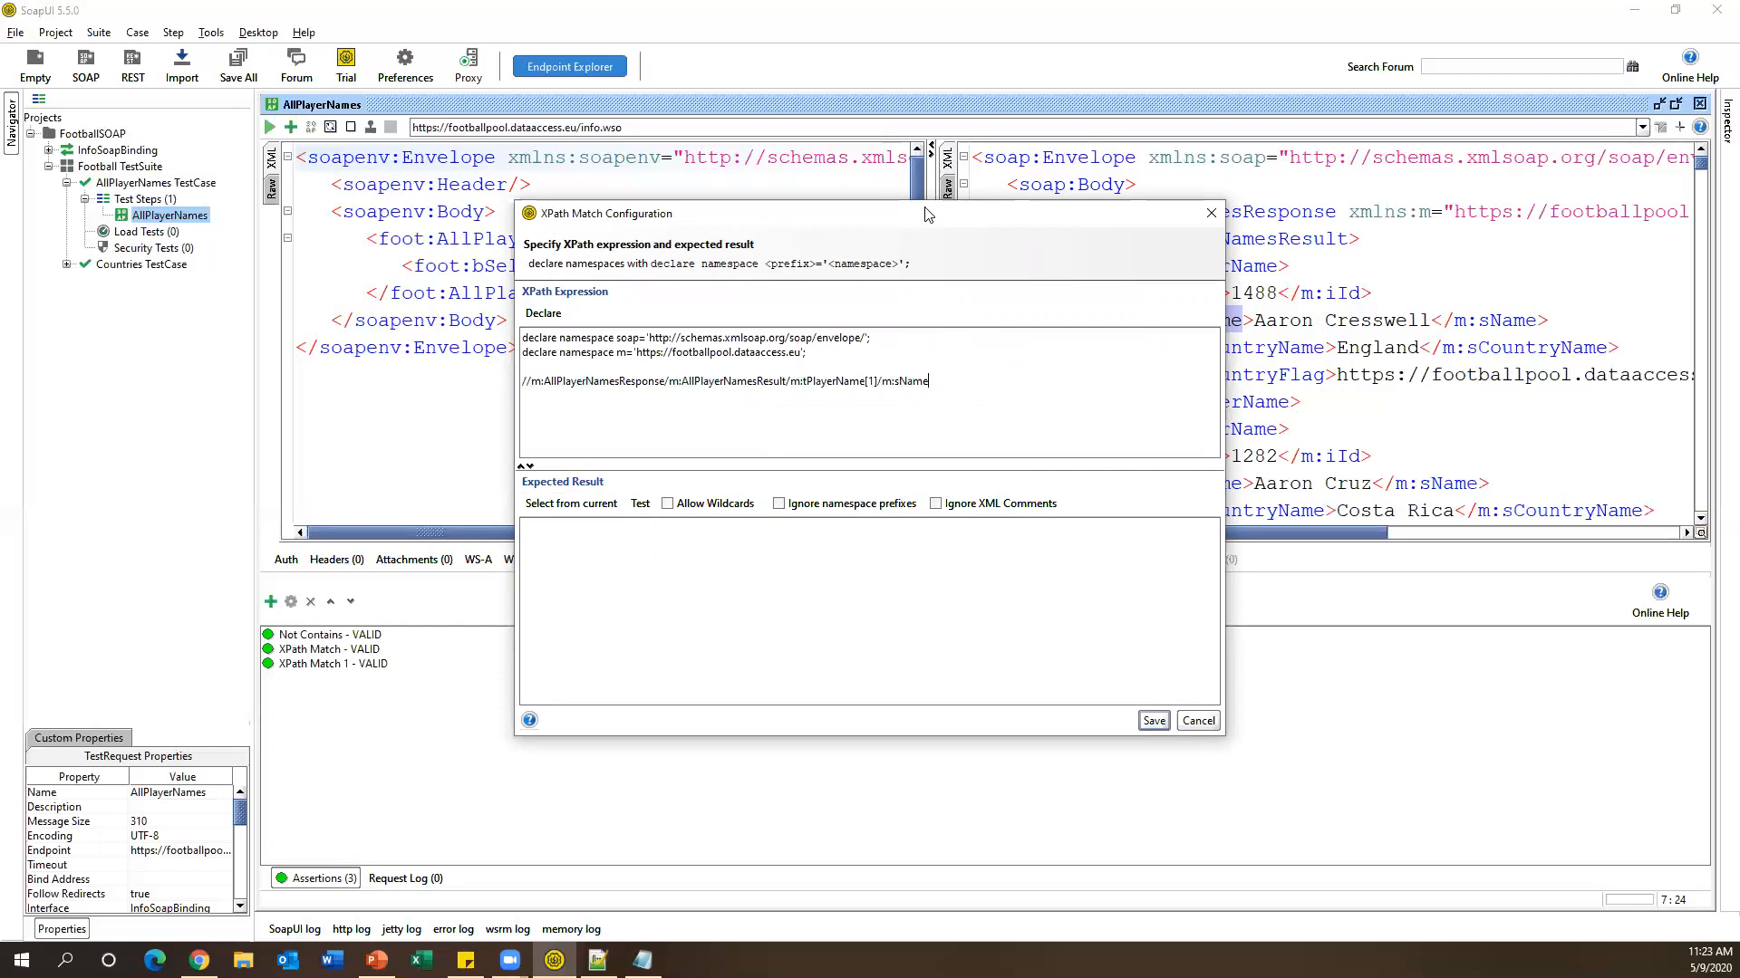
left_click_drag(929, 215, 538, 160)
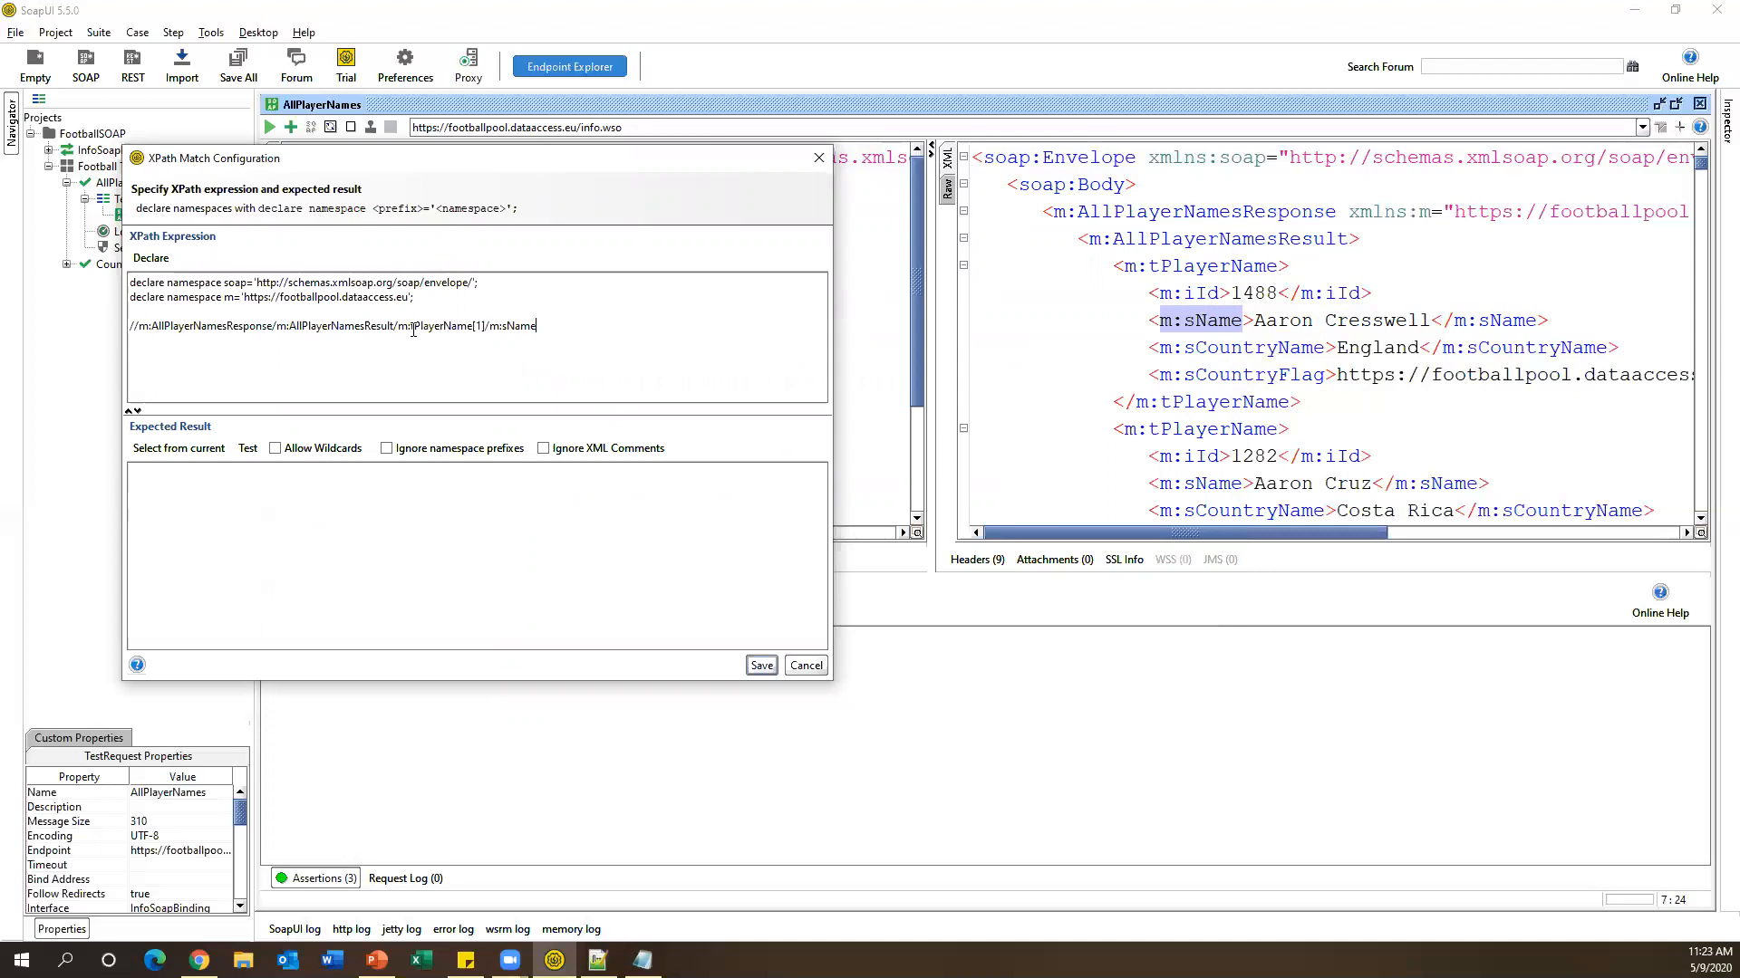
left_click_drag(409, 328, 466, 326)
left_click(503, 328)
left_click(179, 447)
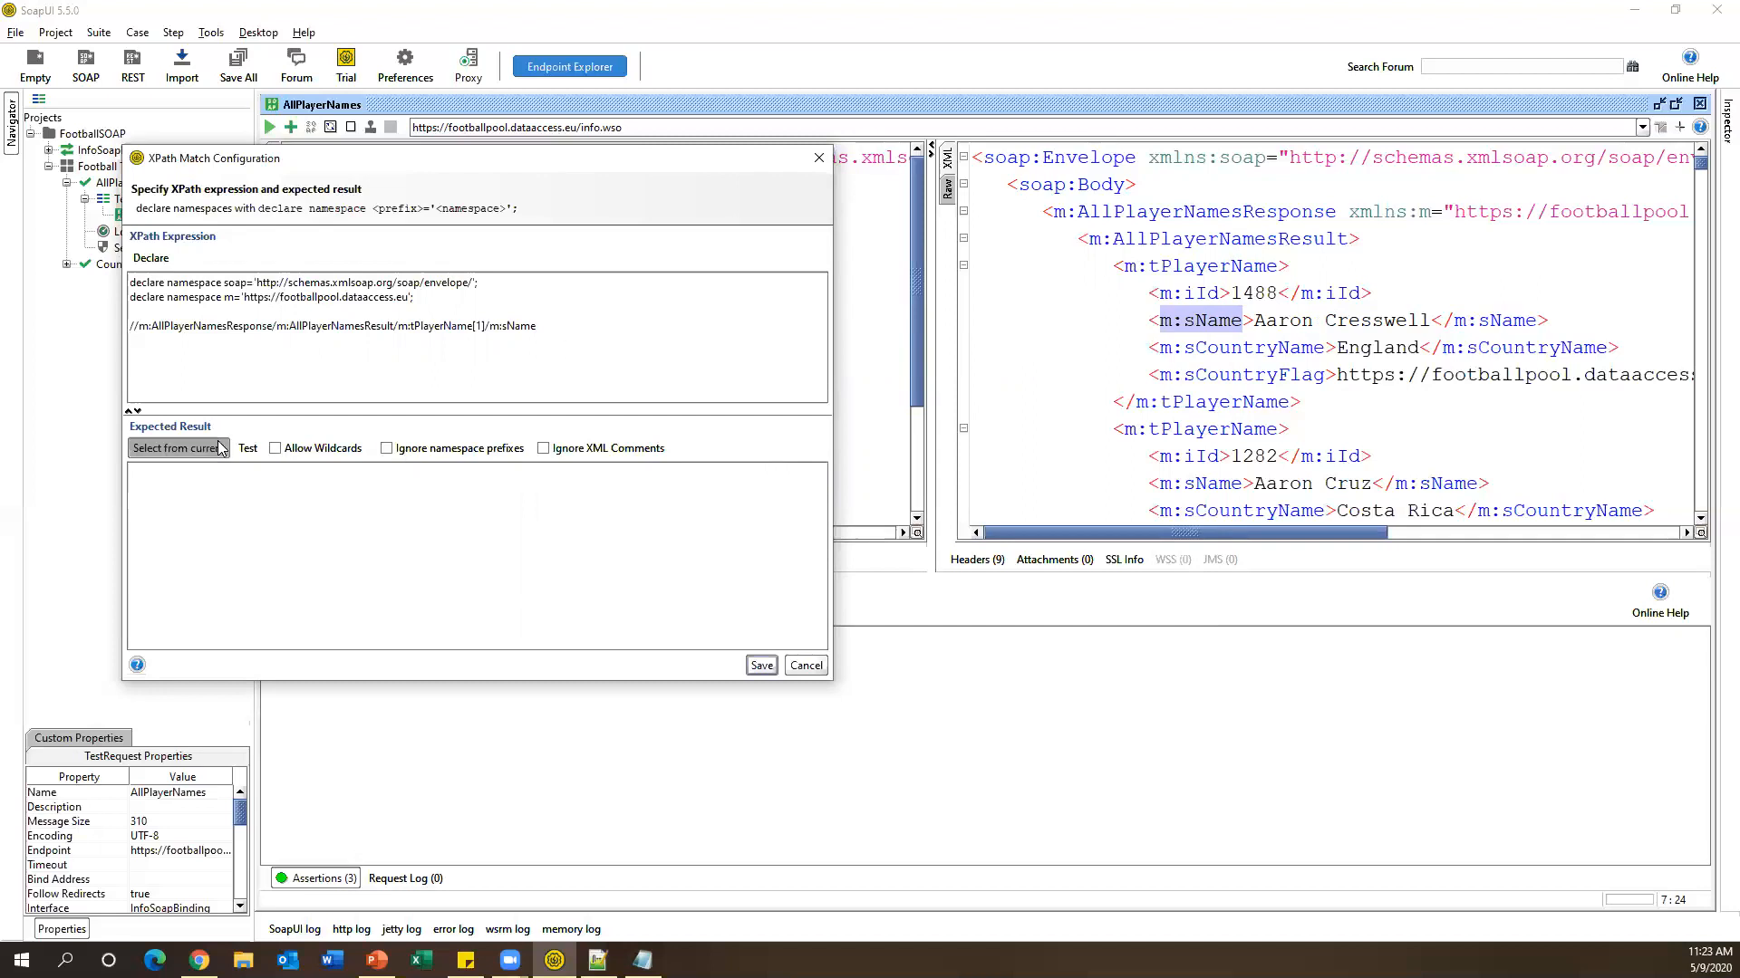
left_click_drag(298, 159, 438, 156)
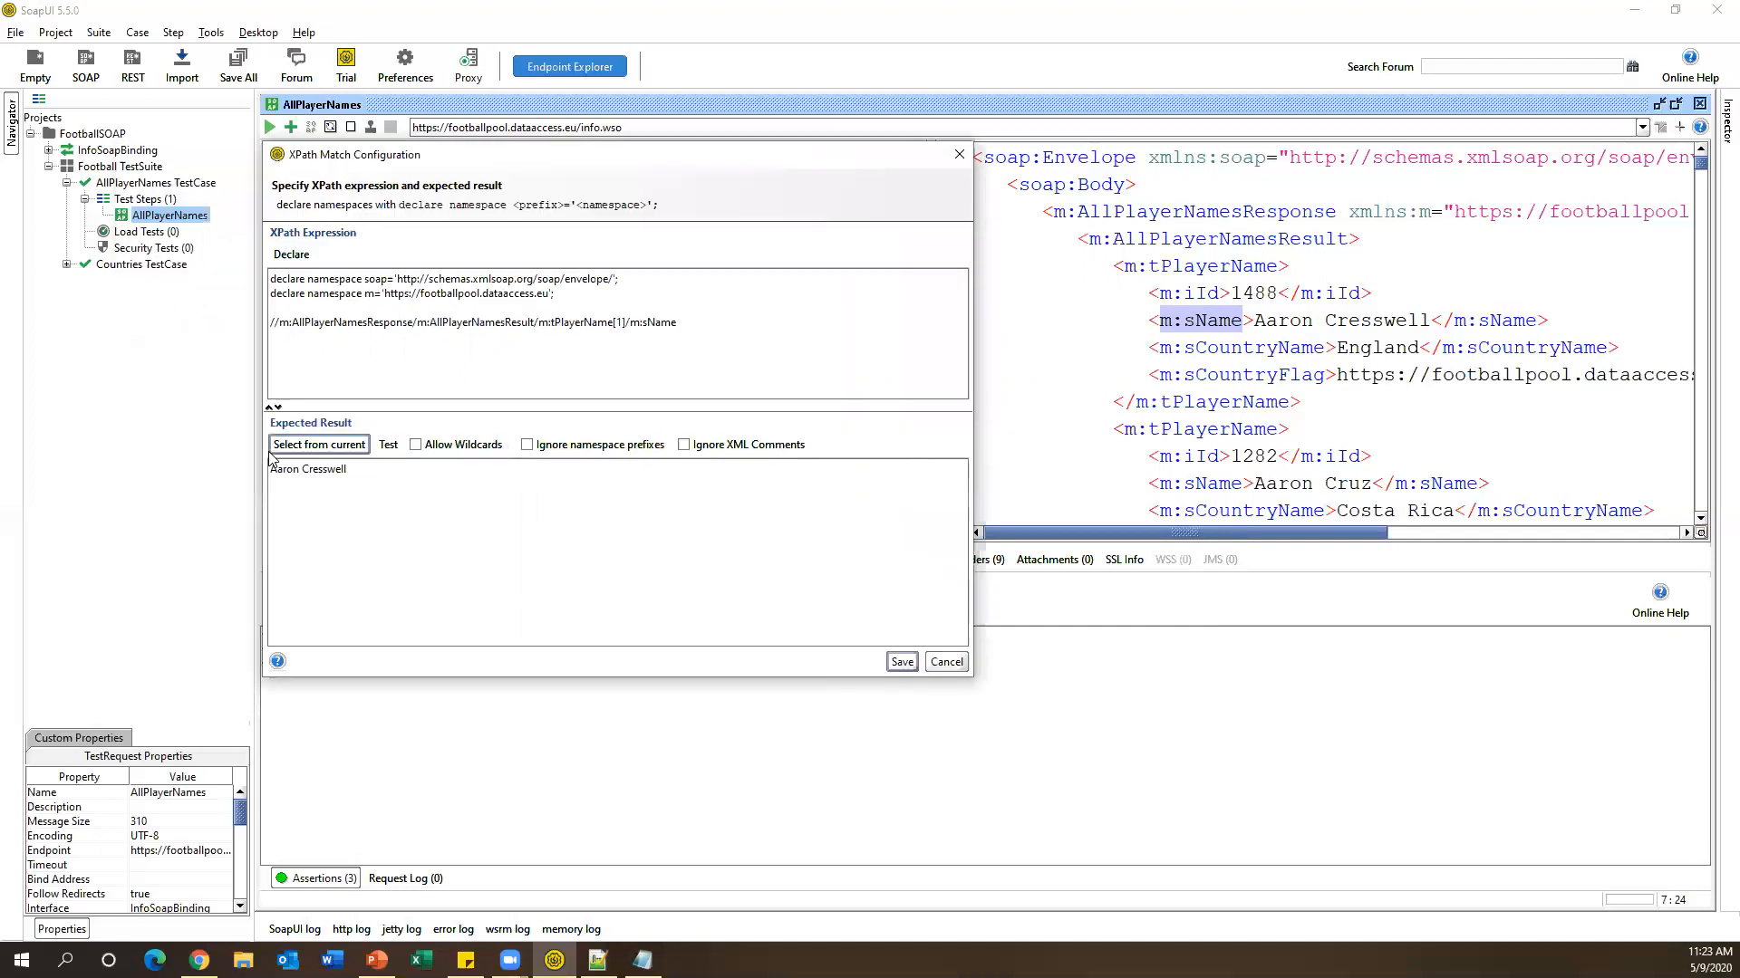
left_click_drag(361, 469, 270, 469)
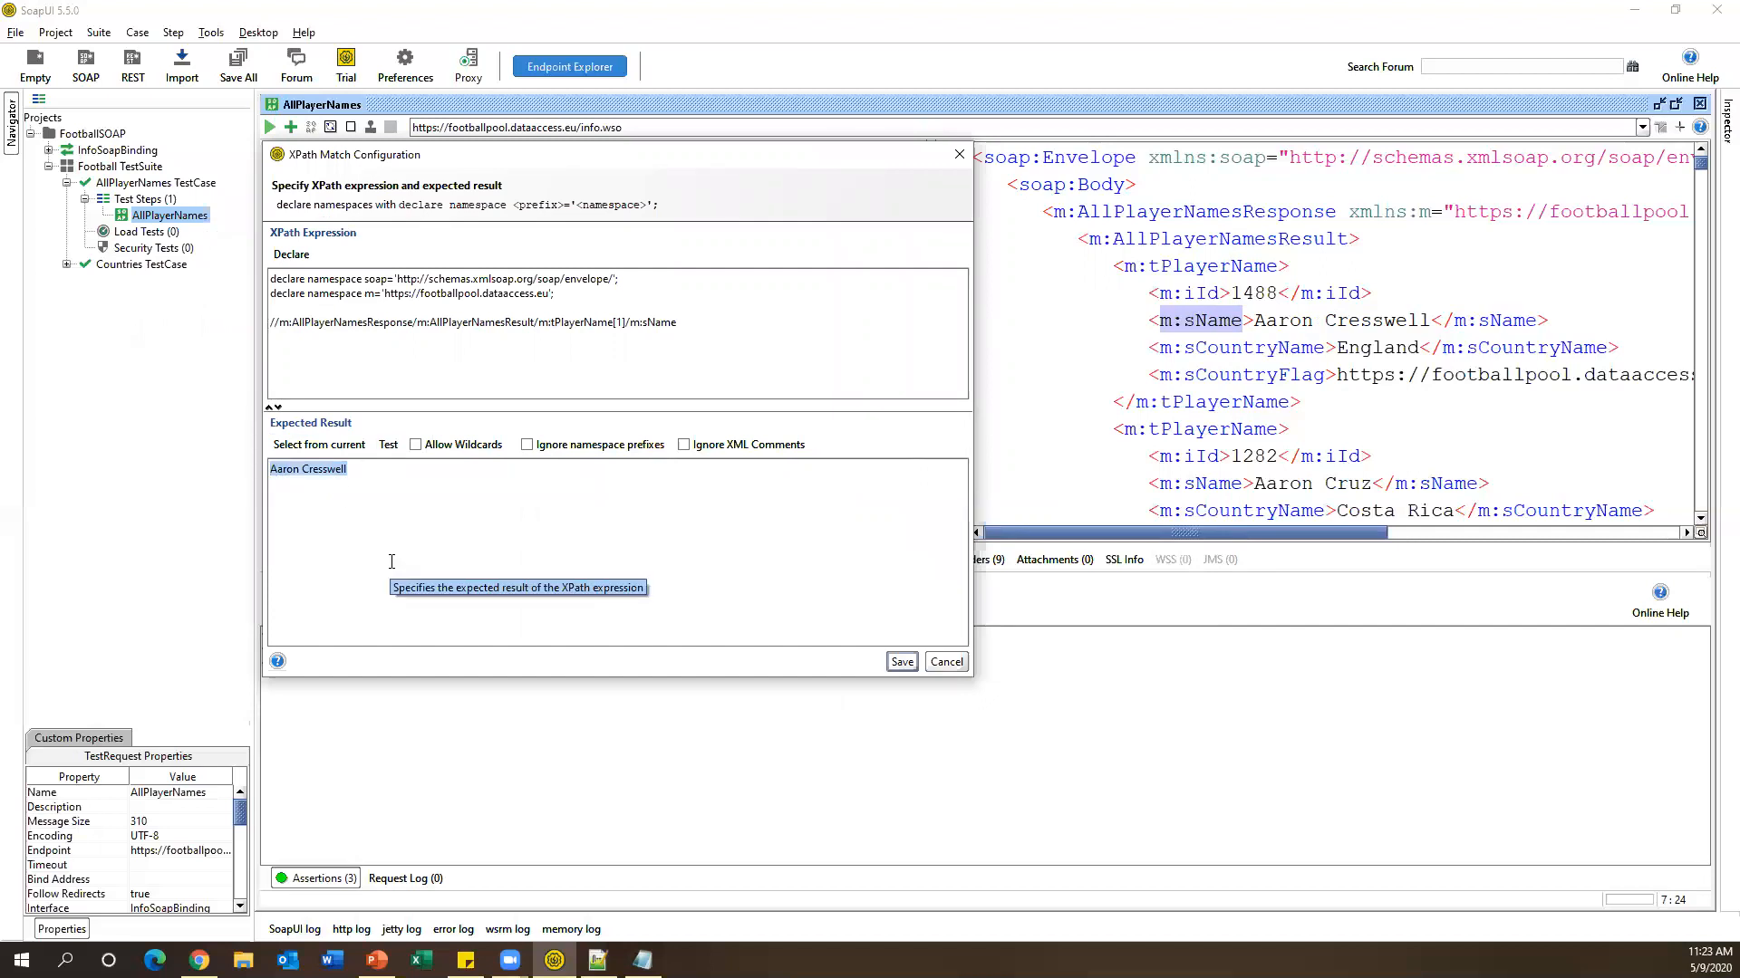
Test the sName XPath against the expected result and save the assertion.
left_click(388, 445)
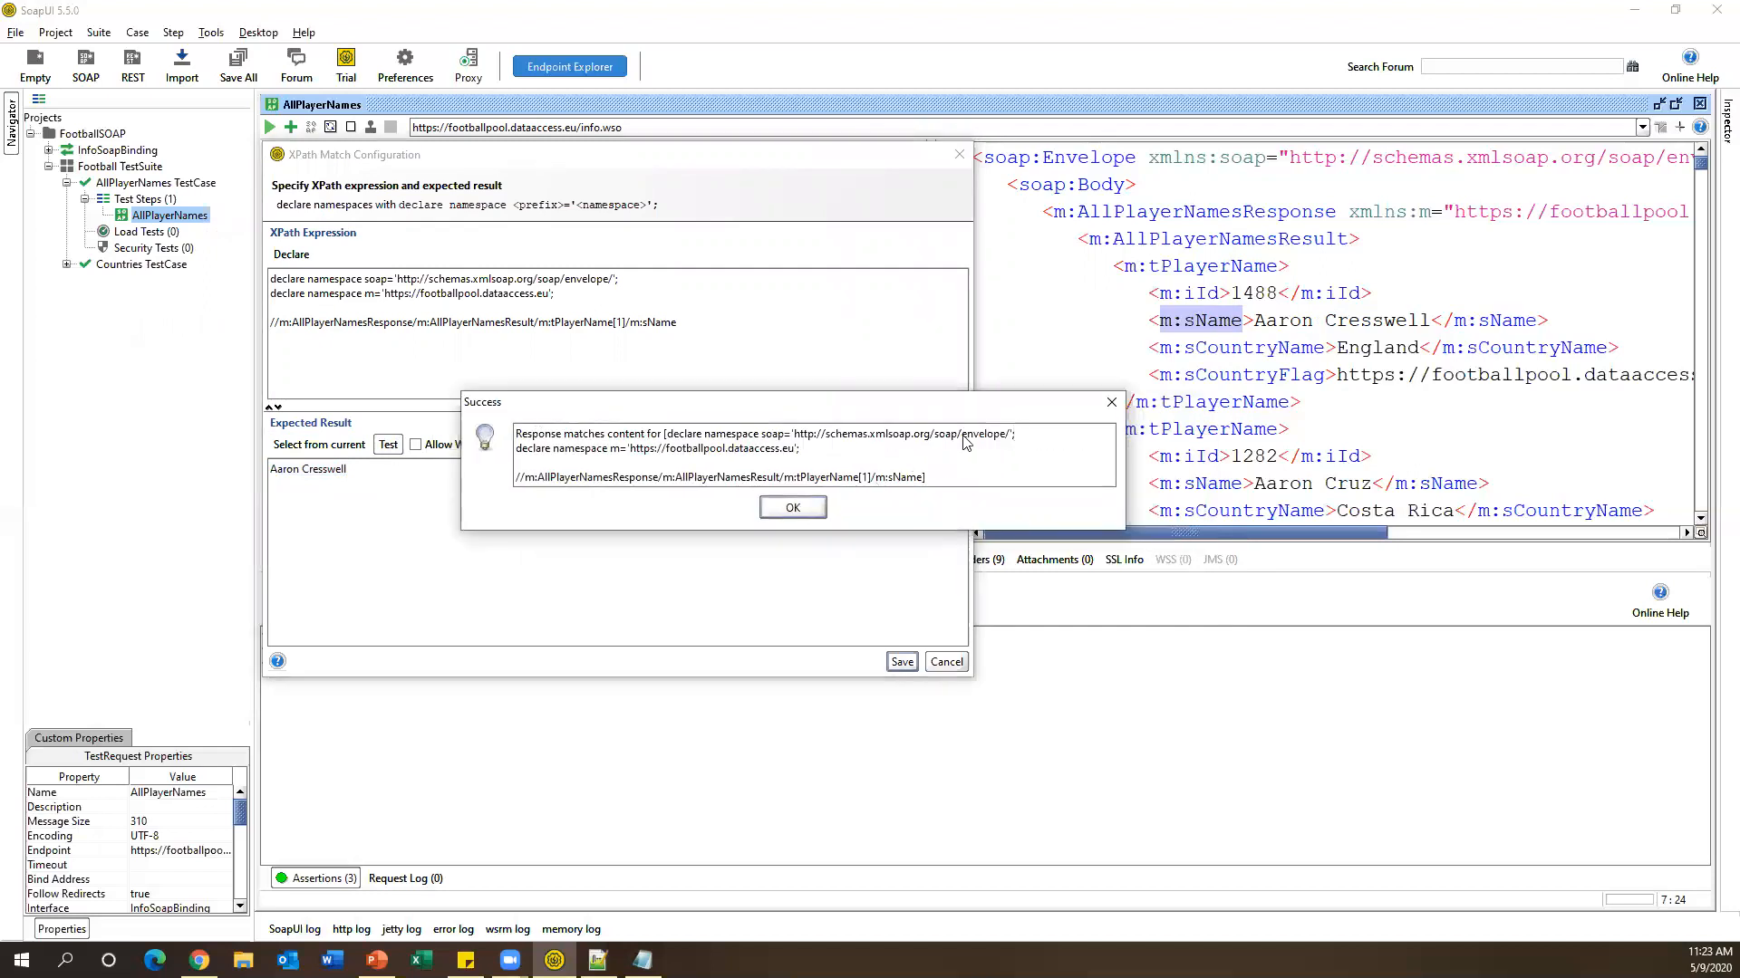
left_click(791, 508)
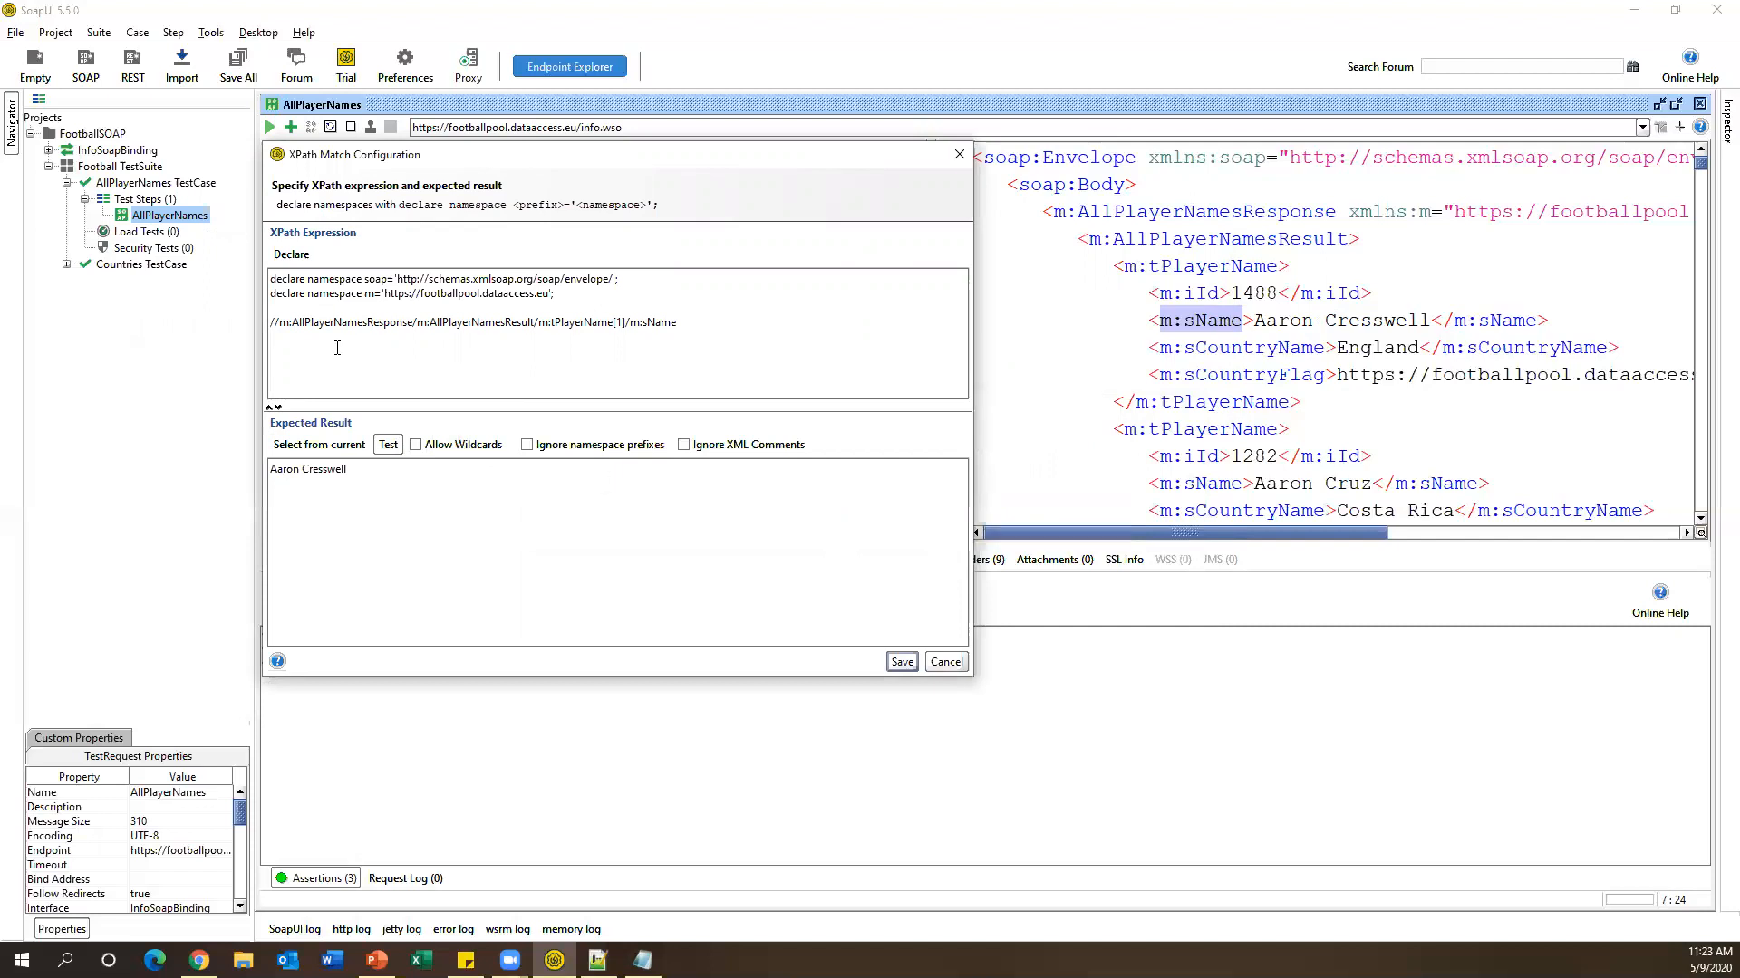
left_click(902, 662)
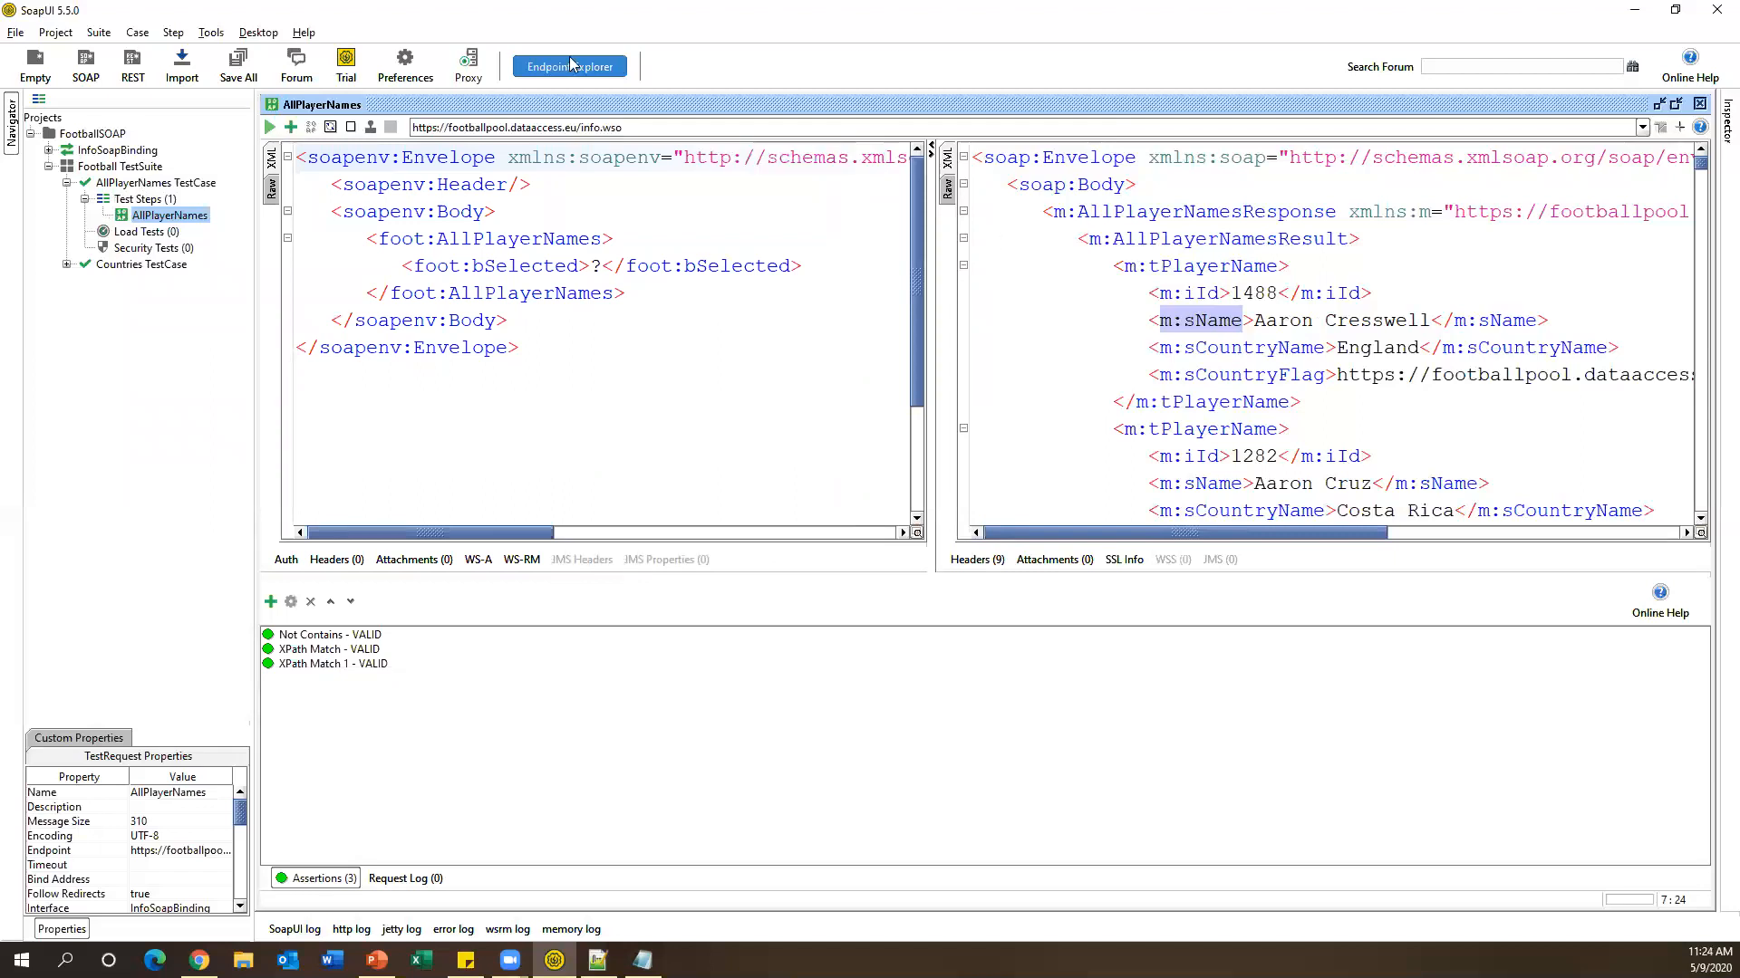
Close the request editor, run the AllPlayerNames TestCase and check its enlarged log before closing it.
left_click(1699, 102)
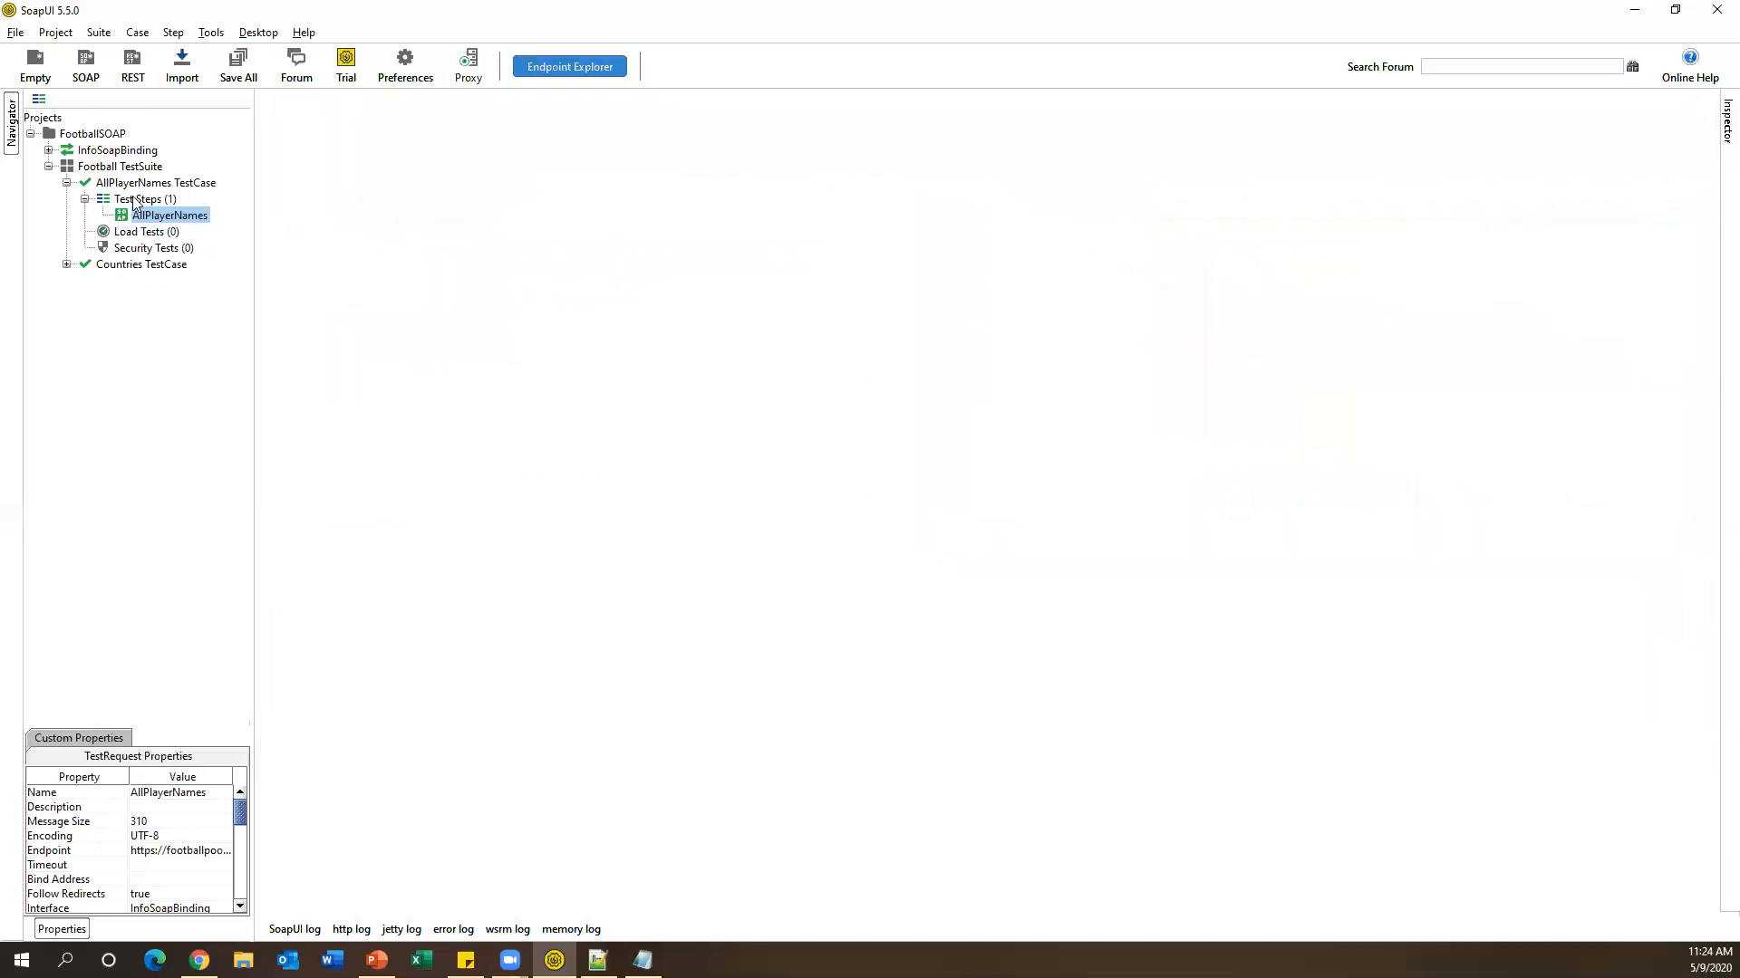
double_click(138, 184)
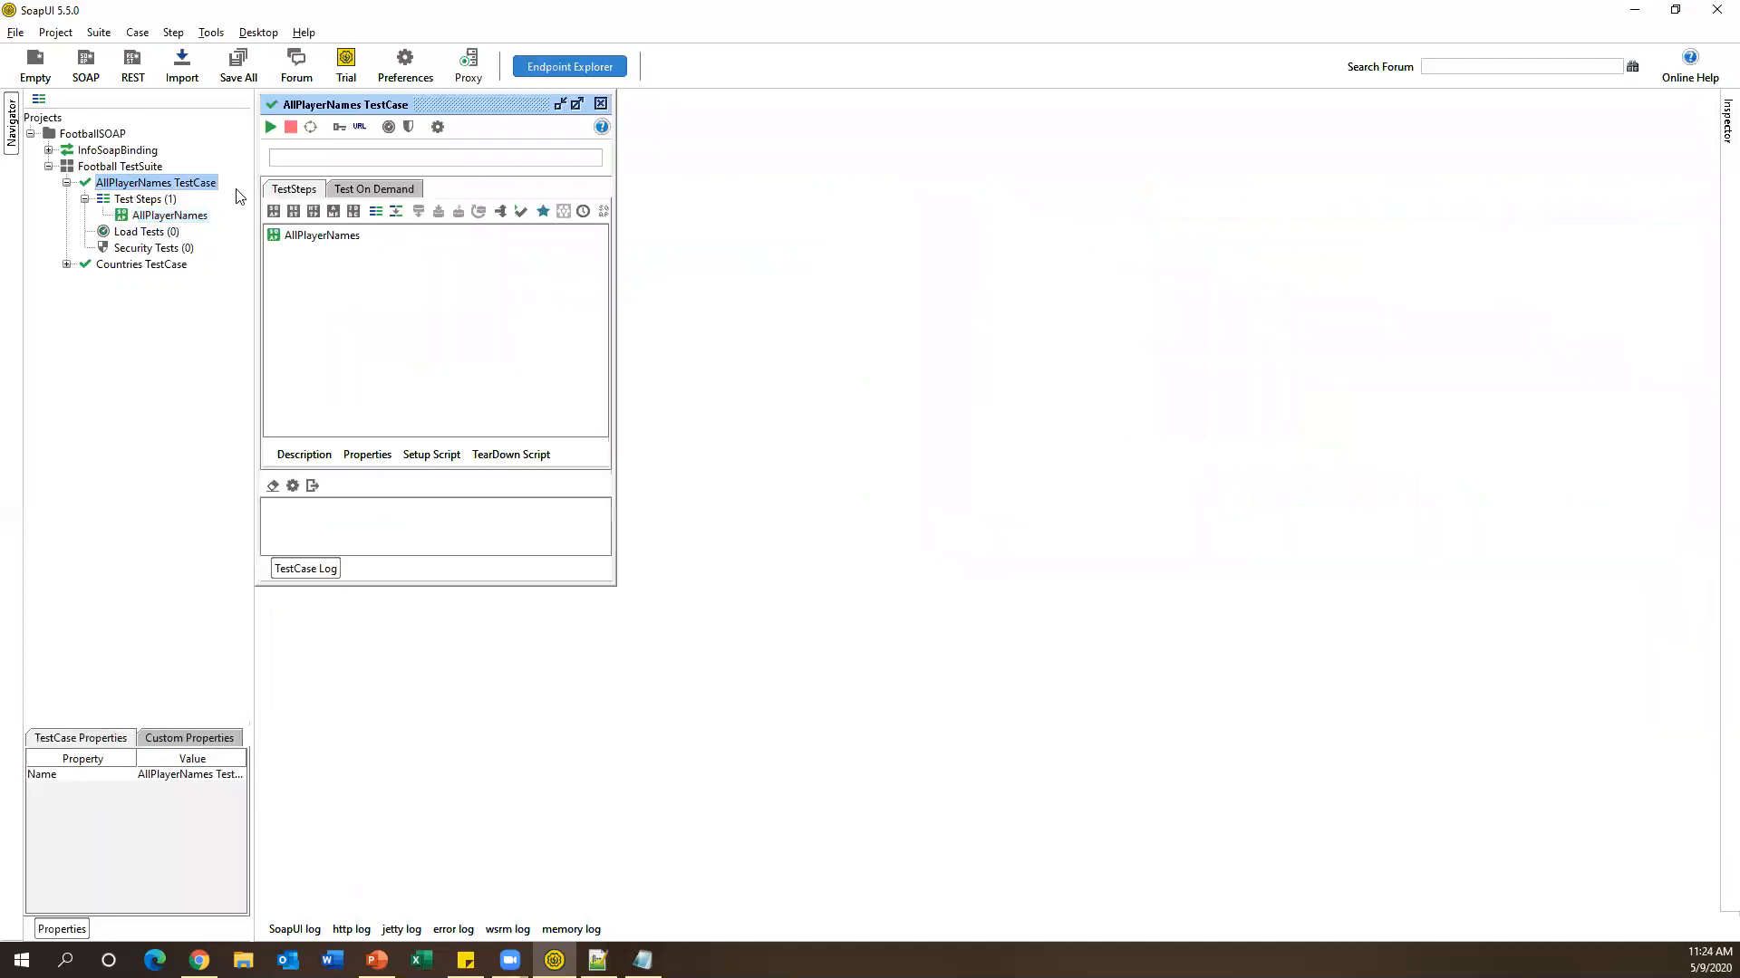
left_click(270, 127)
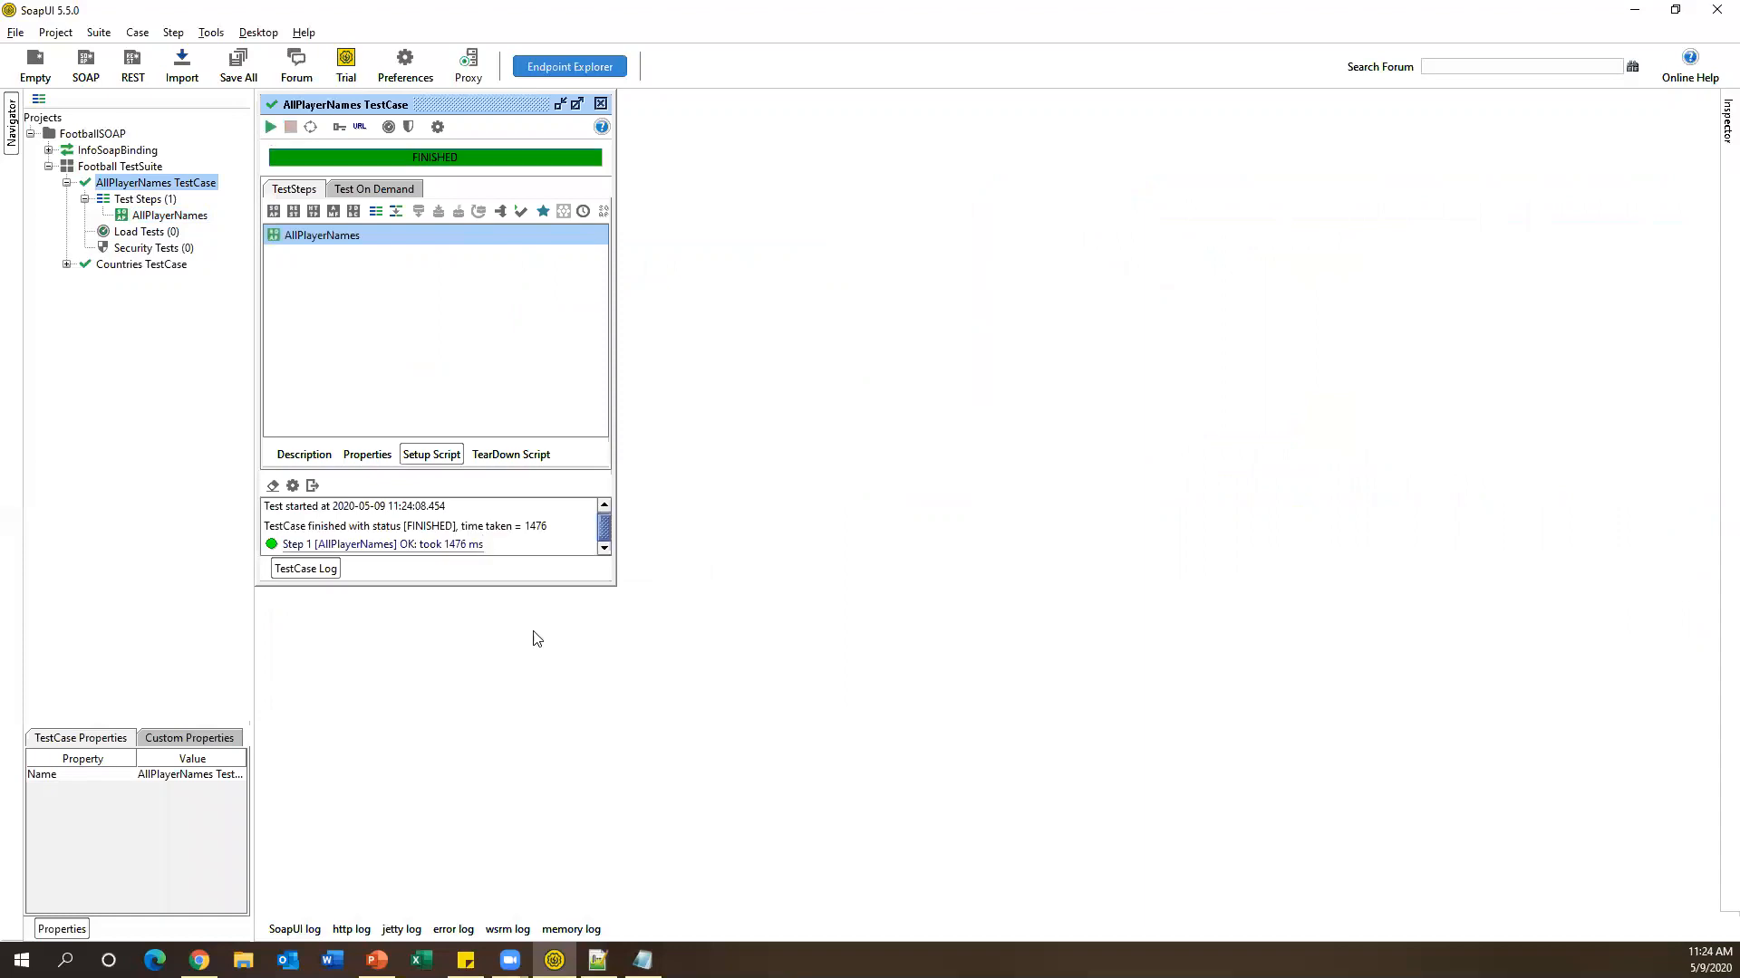
left_click_drag(614, 585, 659, 716)
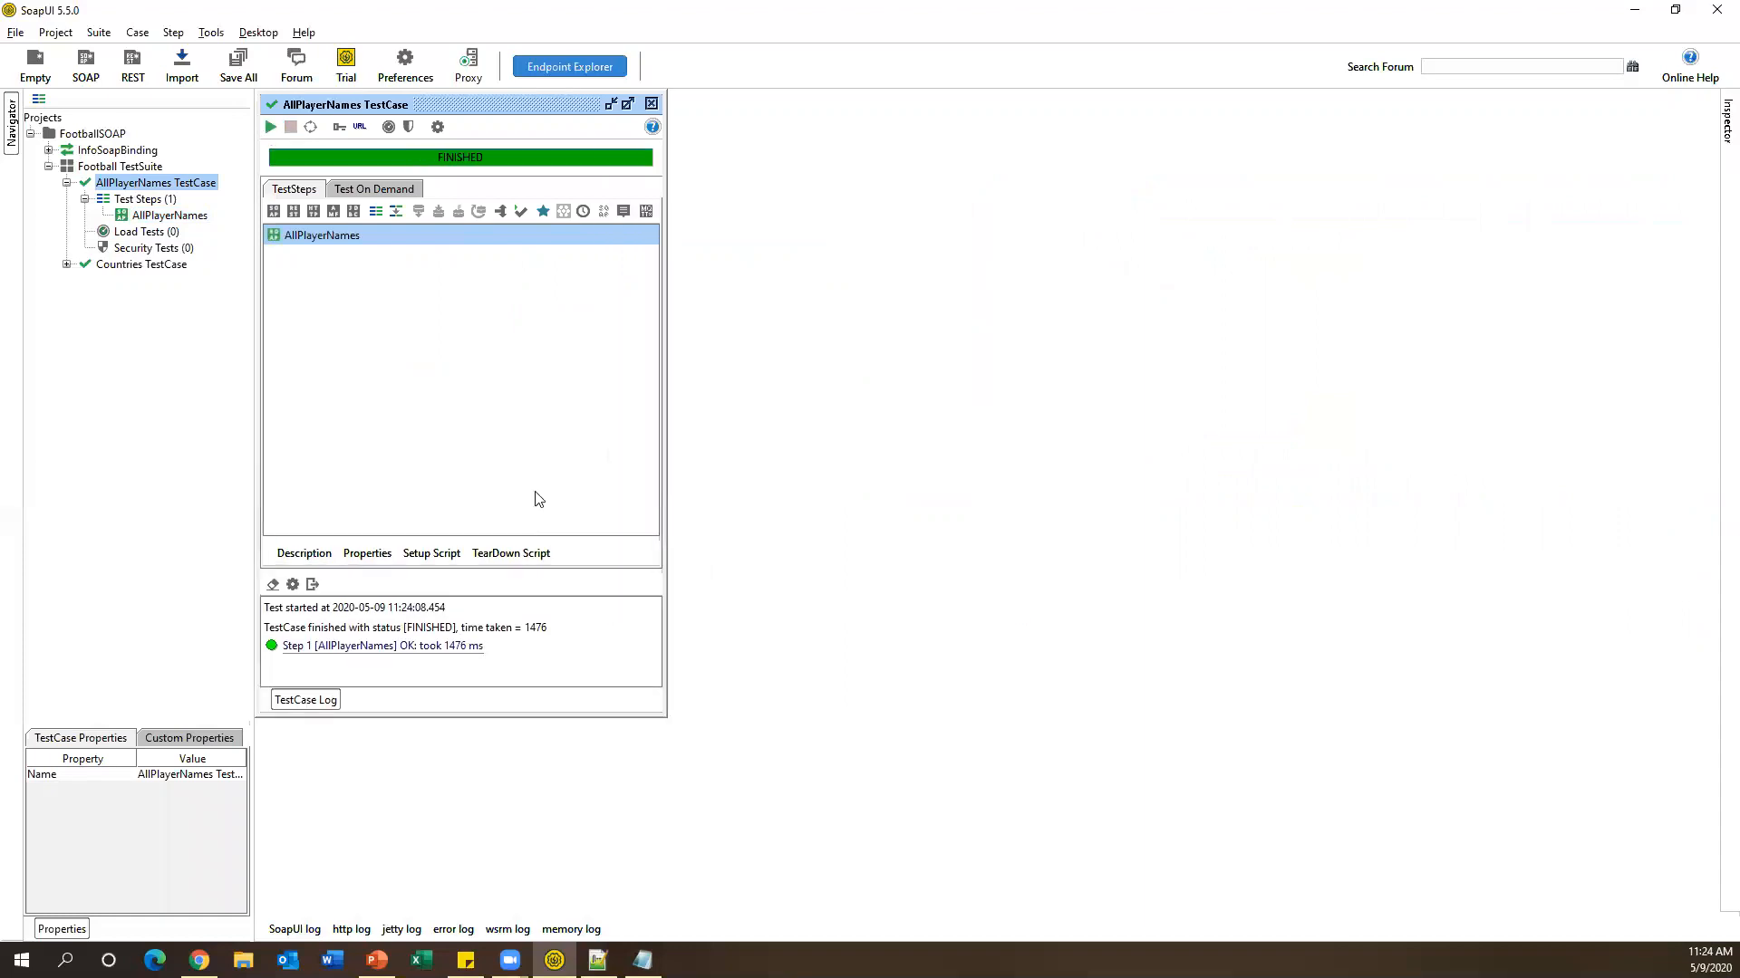
left_click(651, 103)
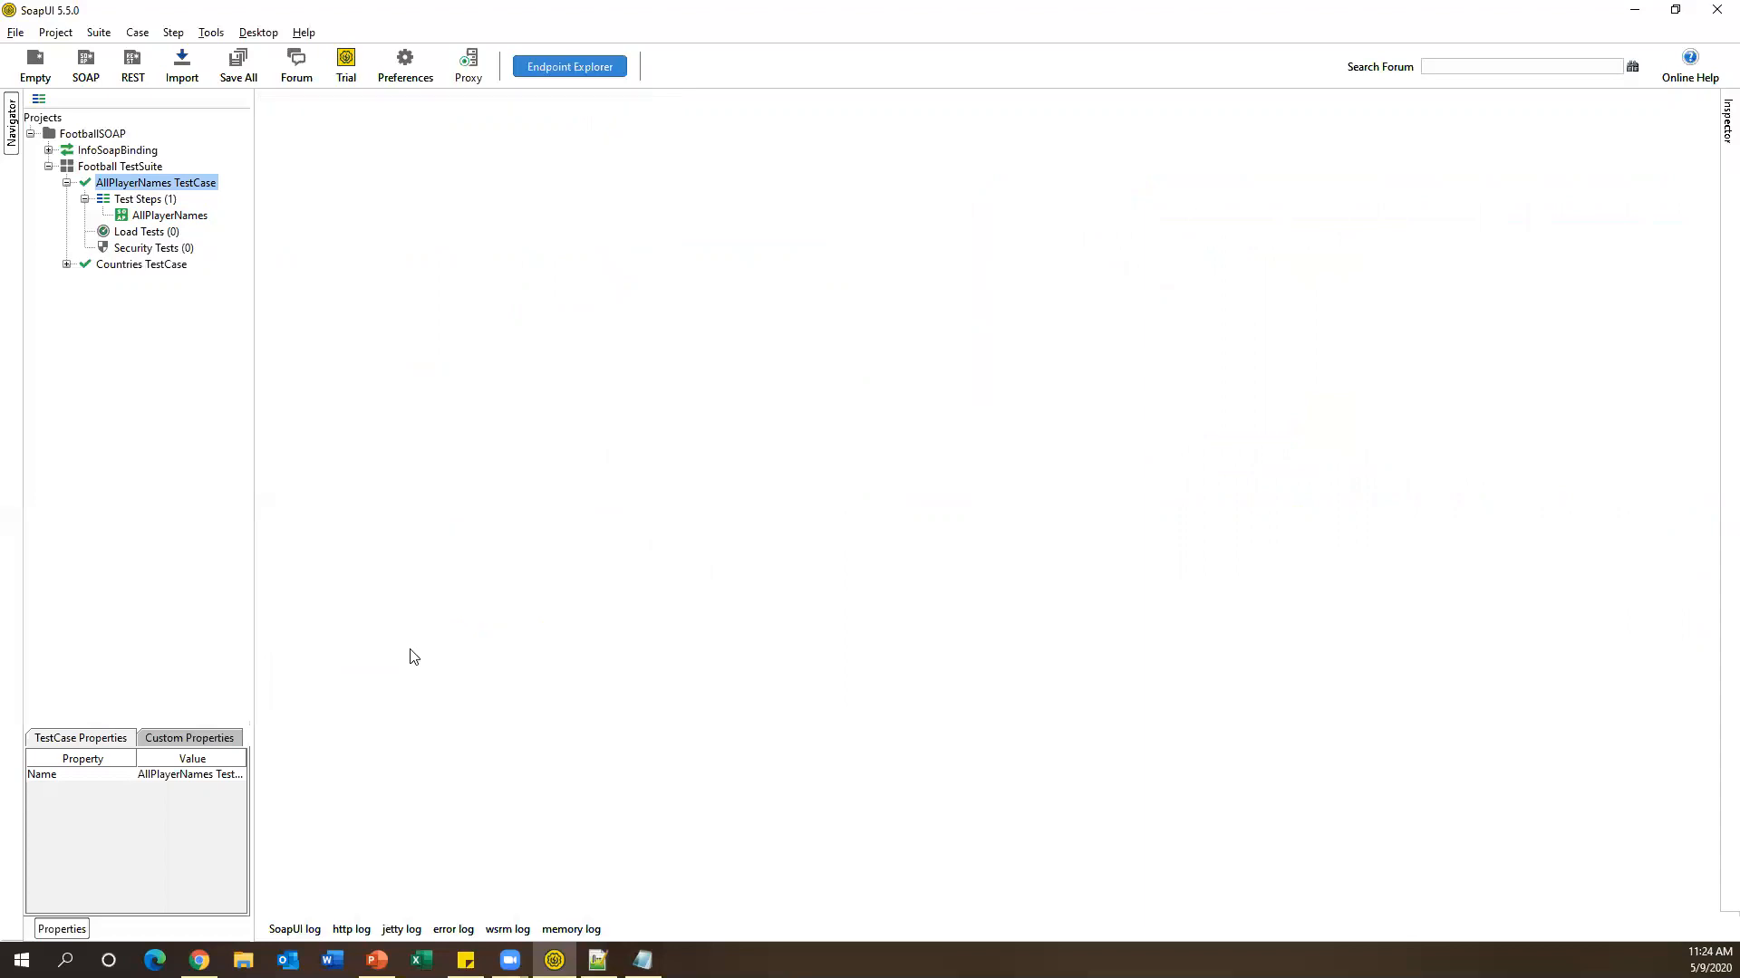
Glance at the Notepad notes, return to SoapUI and reopen the AllPlayerNames request in a maximized editor.
left_click(643, 958)
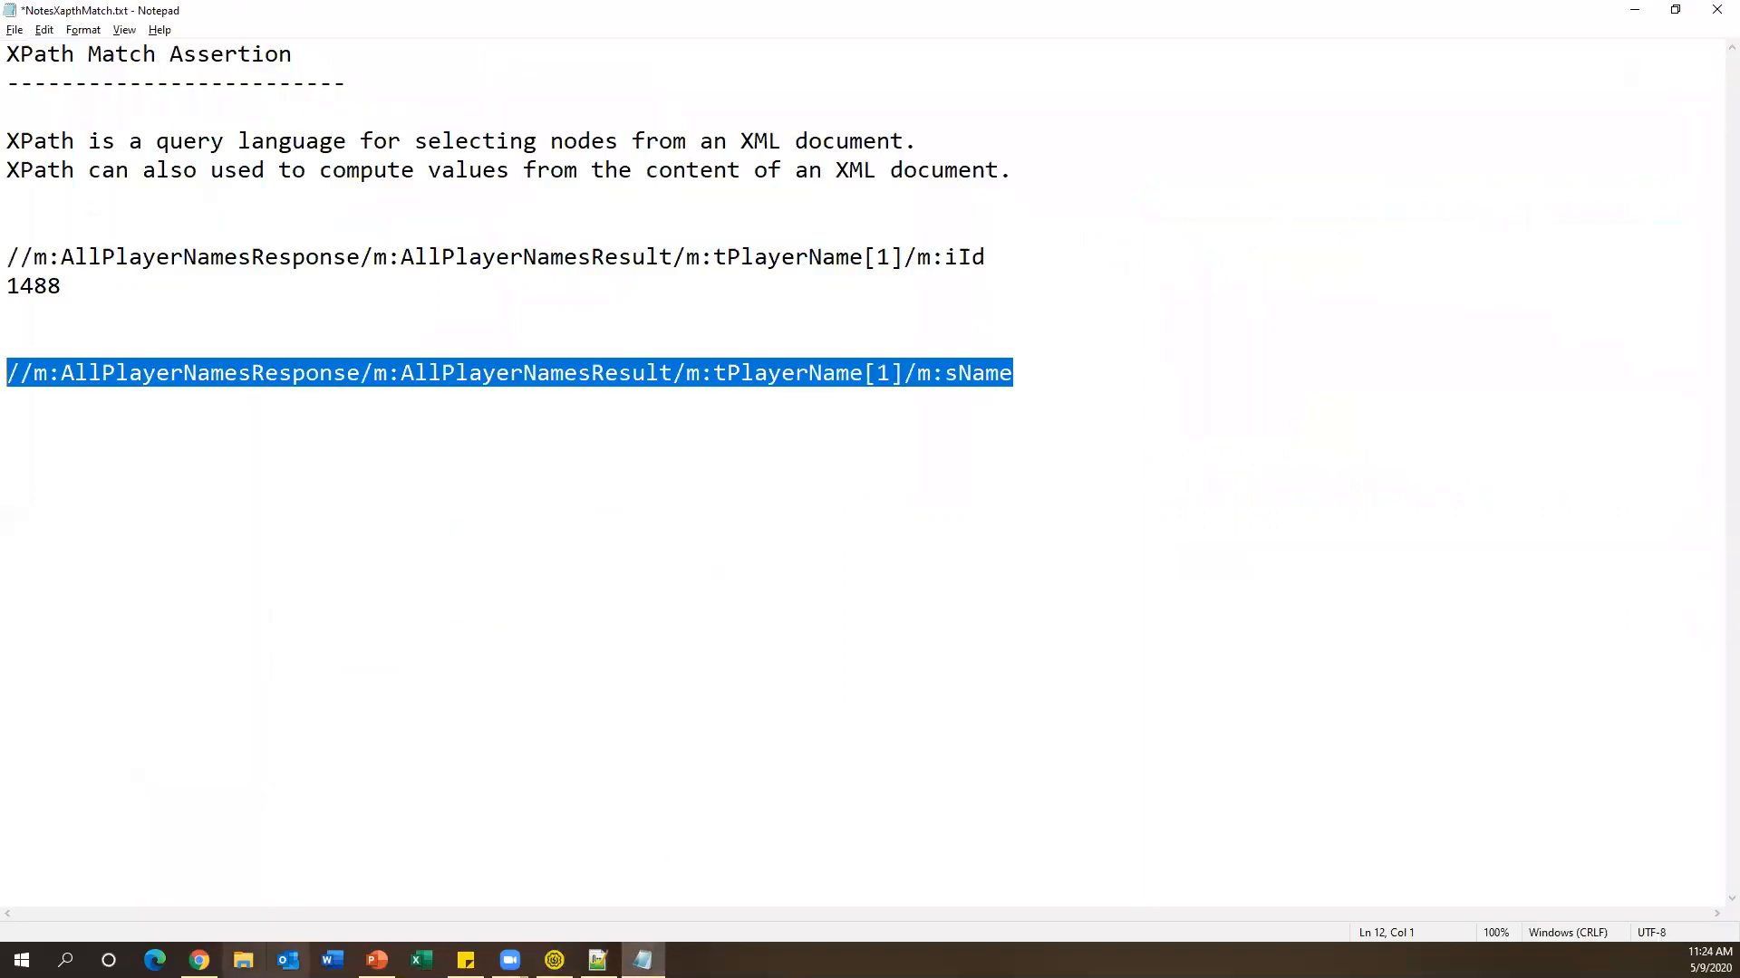
left_click(554, 959)
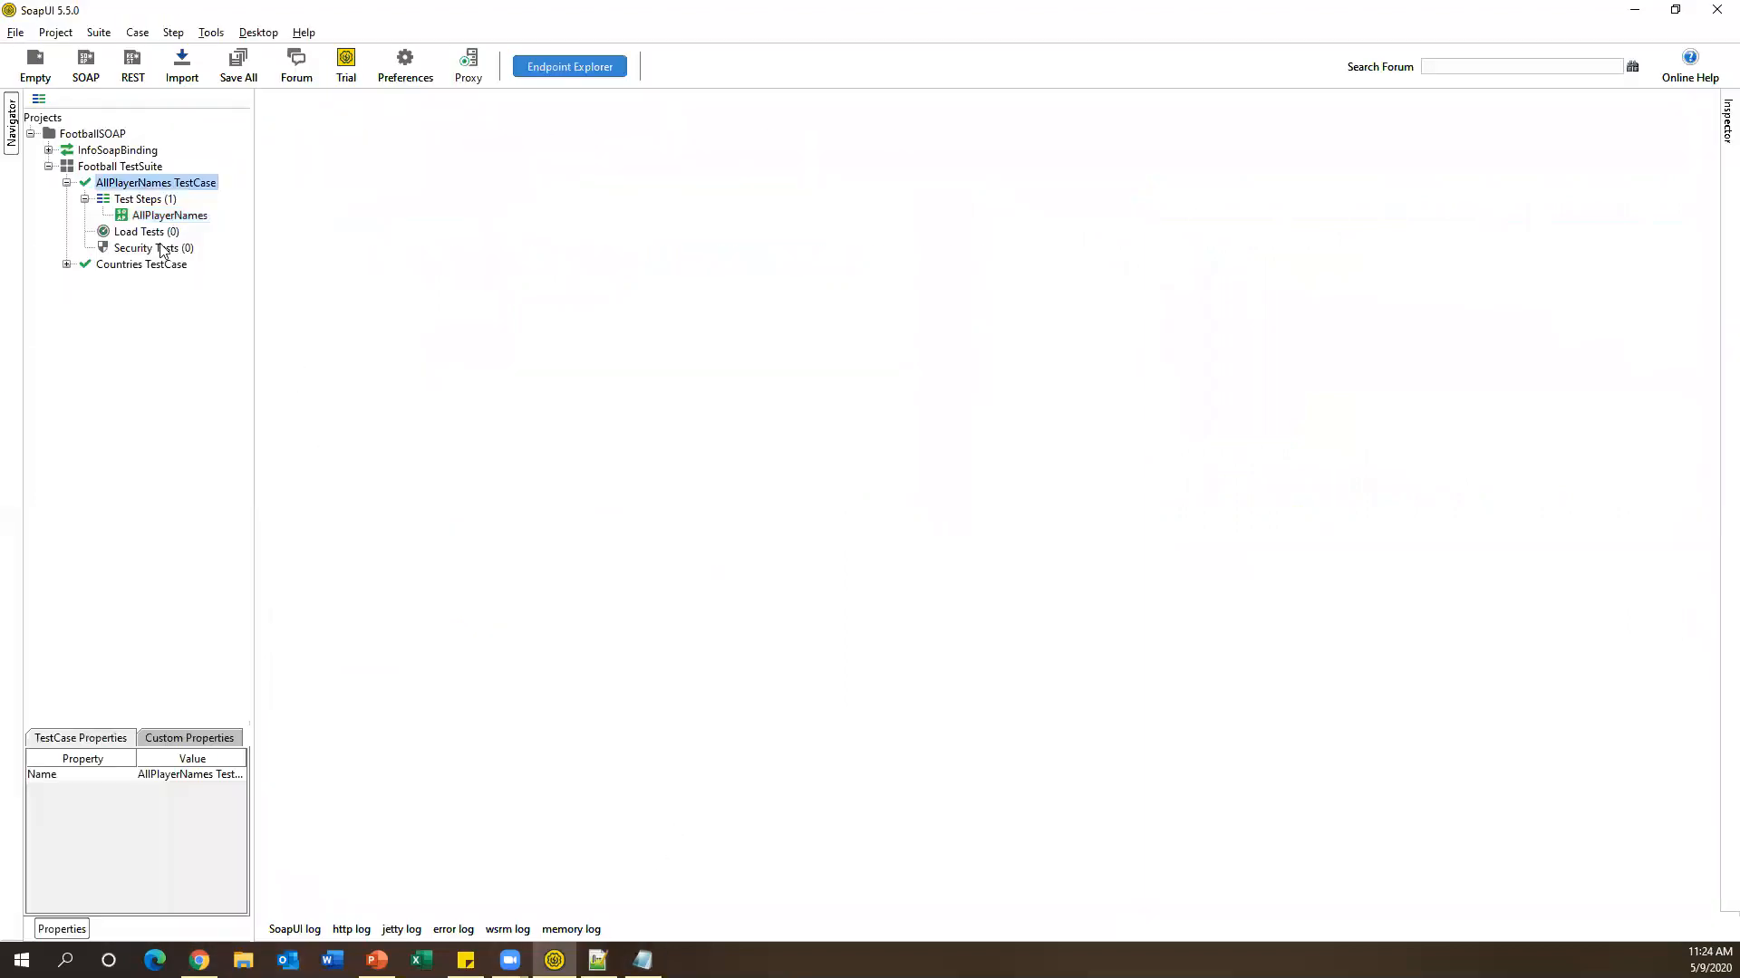
double_click(168, 216)
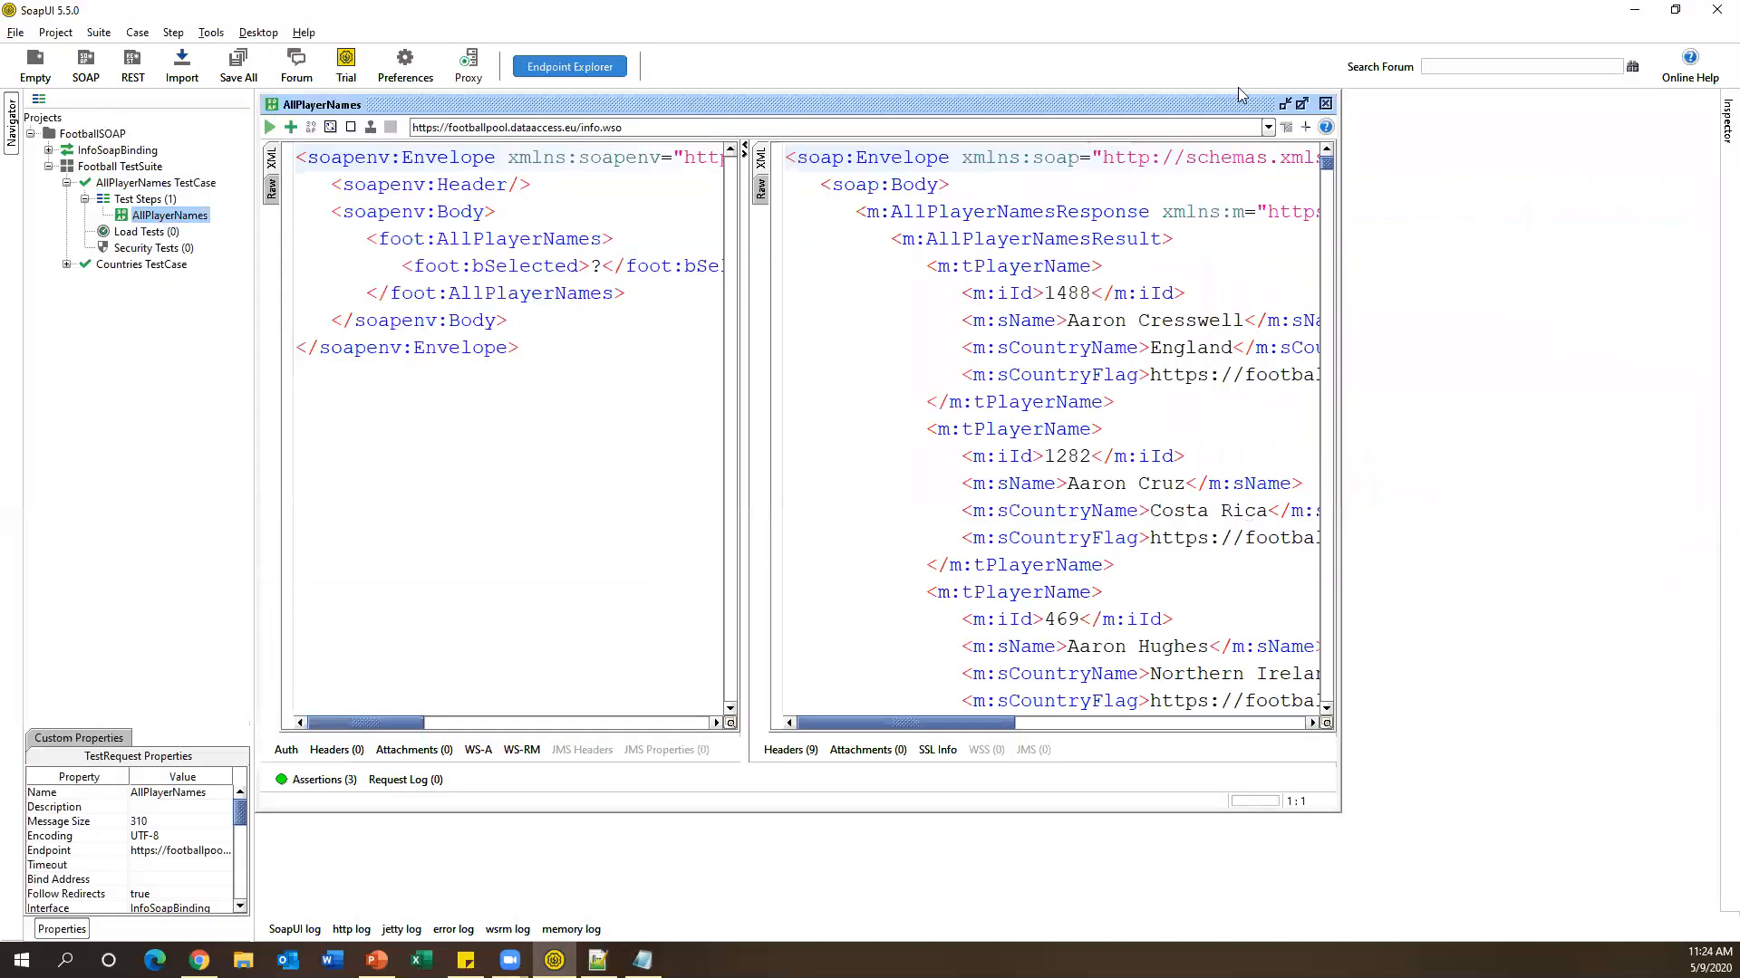
left_click(1302, 103)
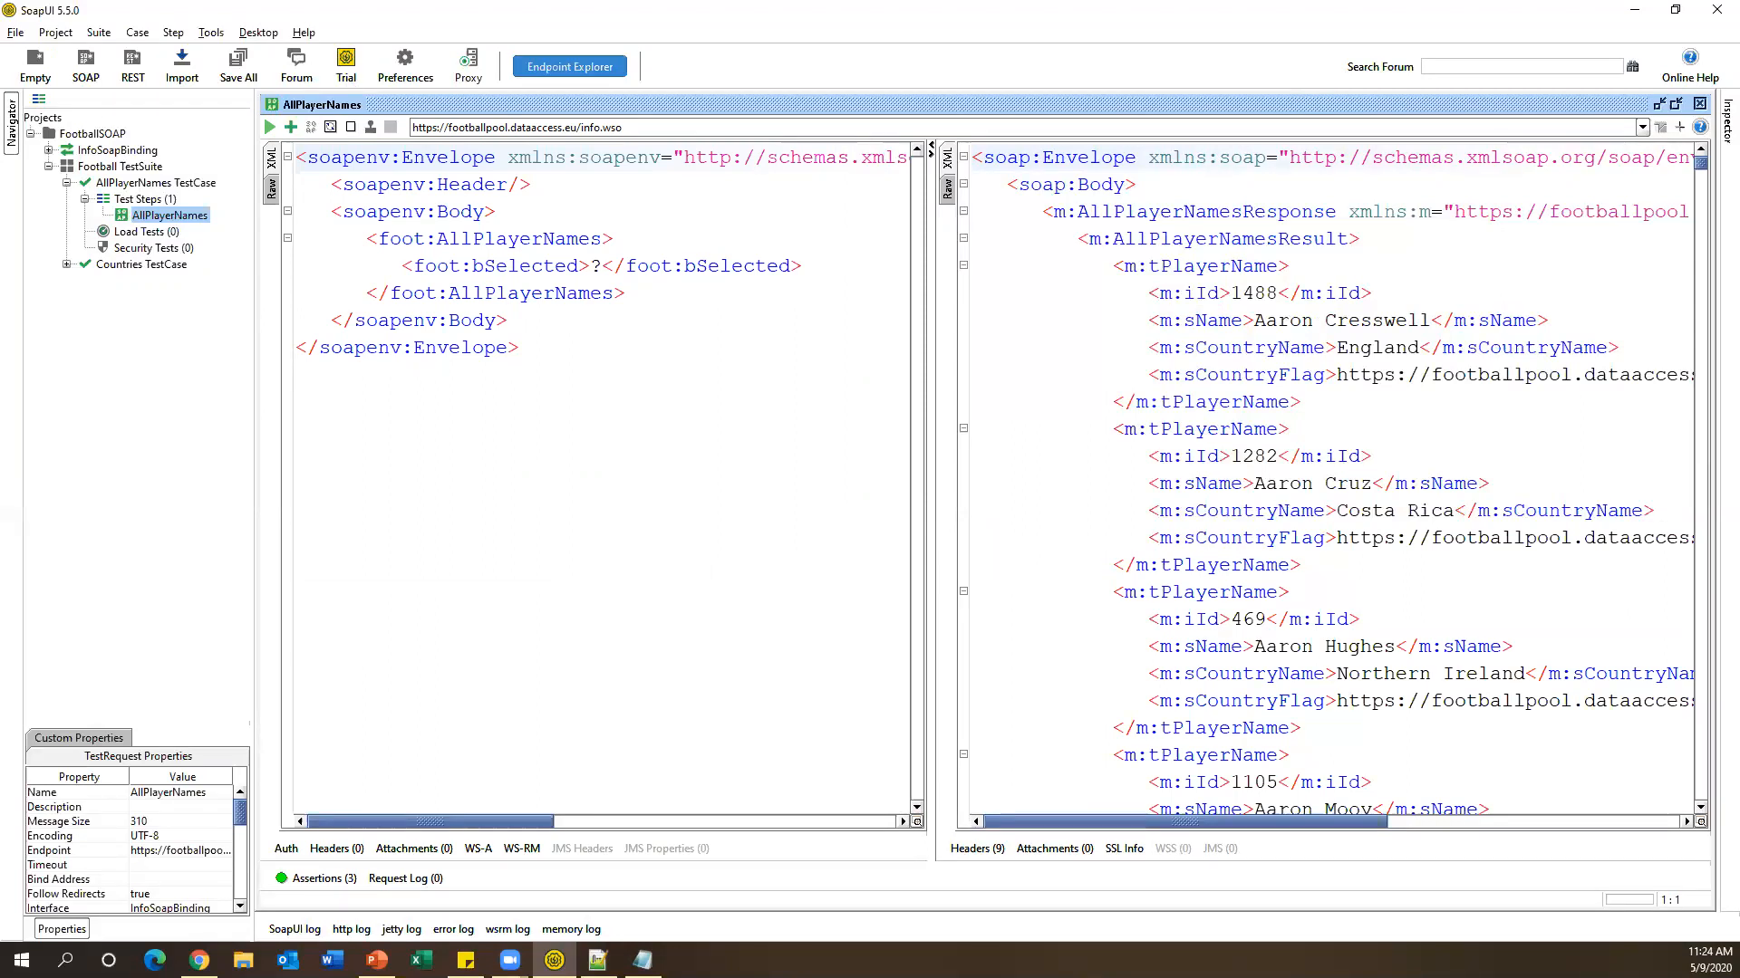
Examine the first three tPlayerName nodes in the AllPlayerNames response one after another.
left_click_drag(1112, 266, 1301, 403)
left_click_drag(1113, 429, 1301, 567)
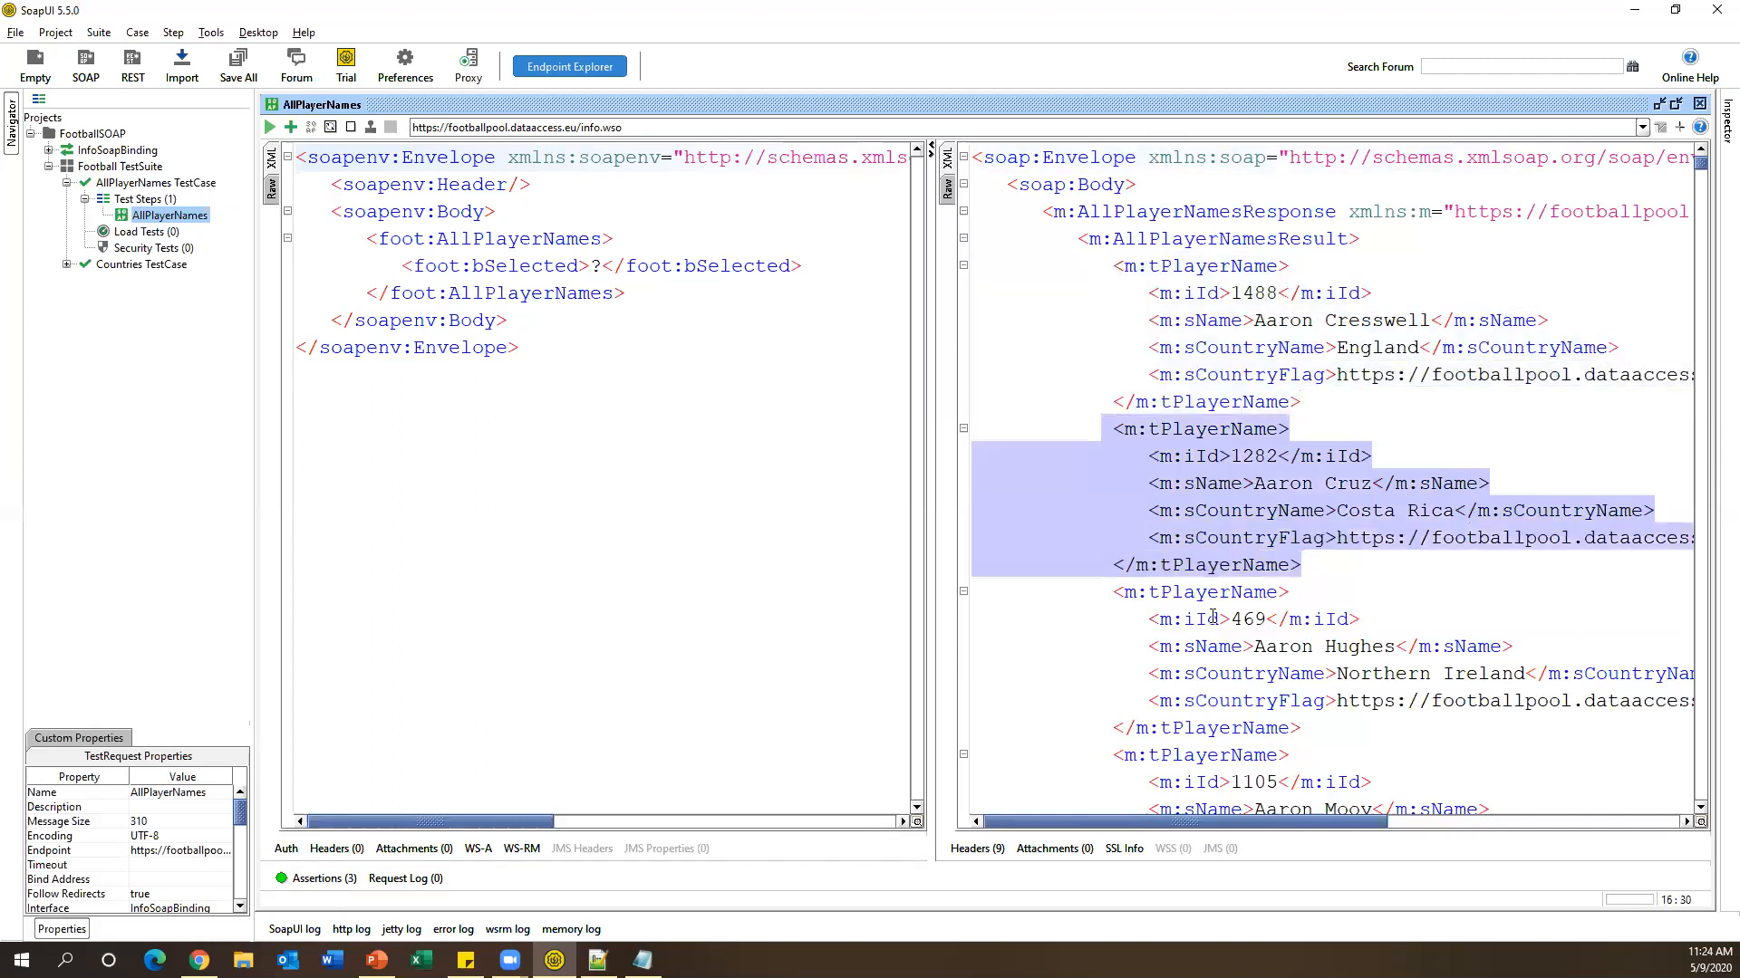
scroll(1124, 460, "down", 2)
left_click_drag(1113, 428, 1301, 566)
scroll(1107, 430, "up", 2)
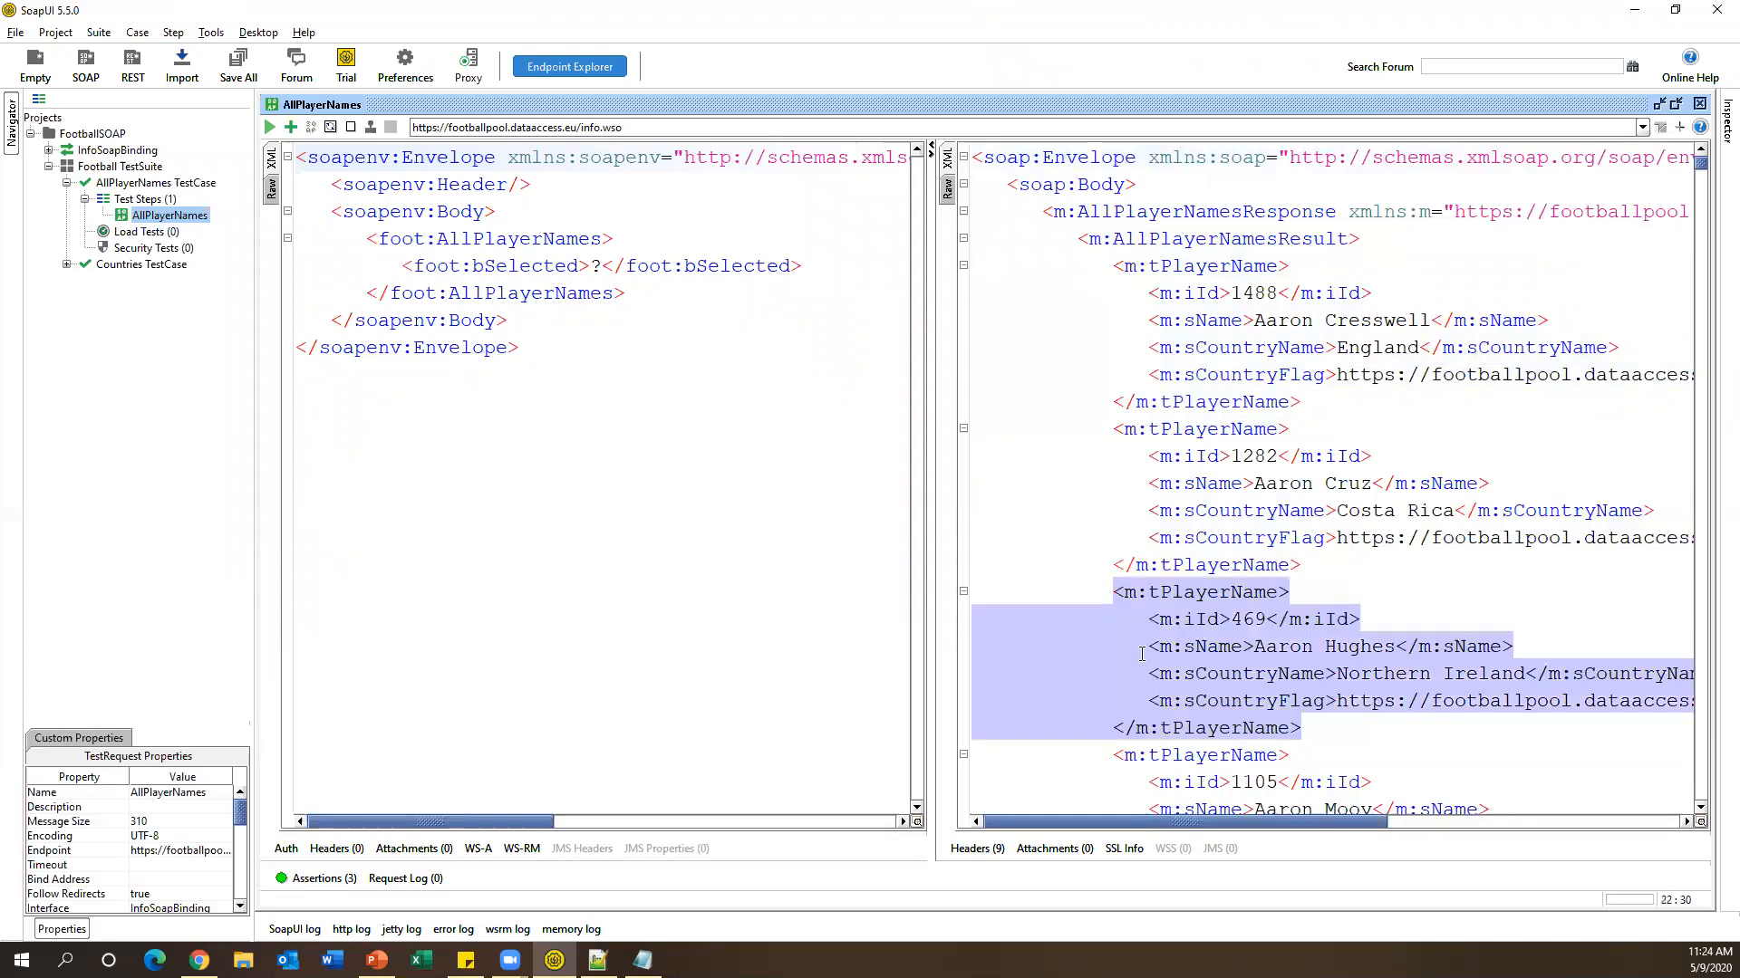
Examine the sName elements of the first three player nodes in the AllPlayerNames response.
left_click_drag(1136, 320, 1255, 321)
left_click_drag(1099, 478, 1264, 482)
left_click_drag(1125, 645, 1272, 642)
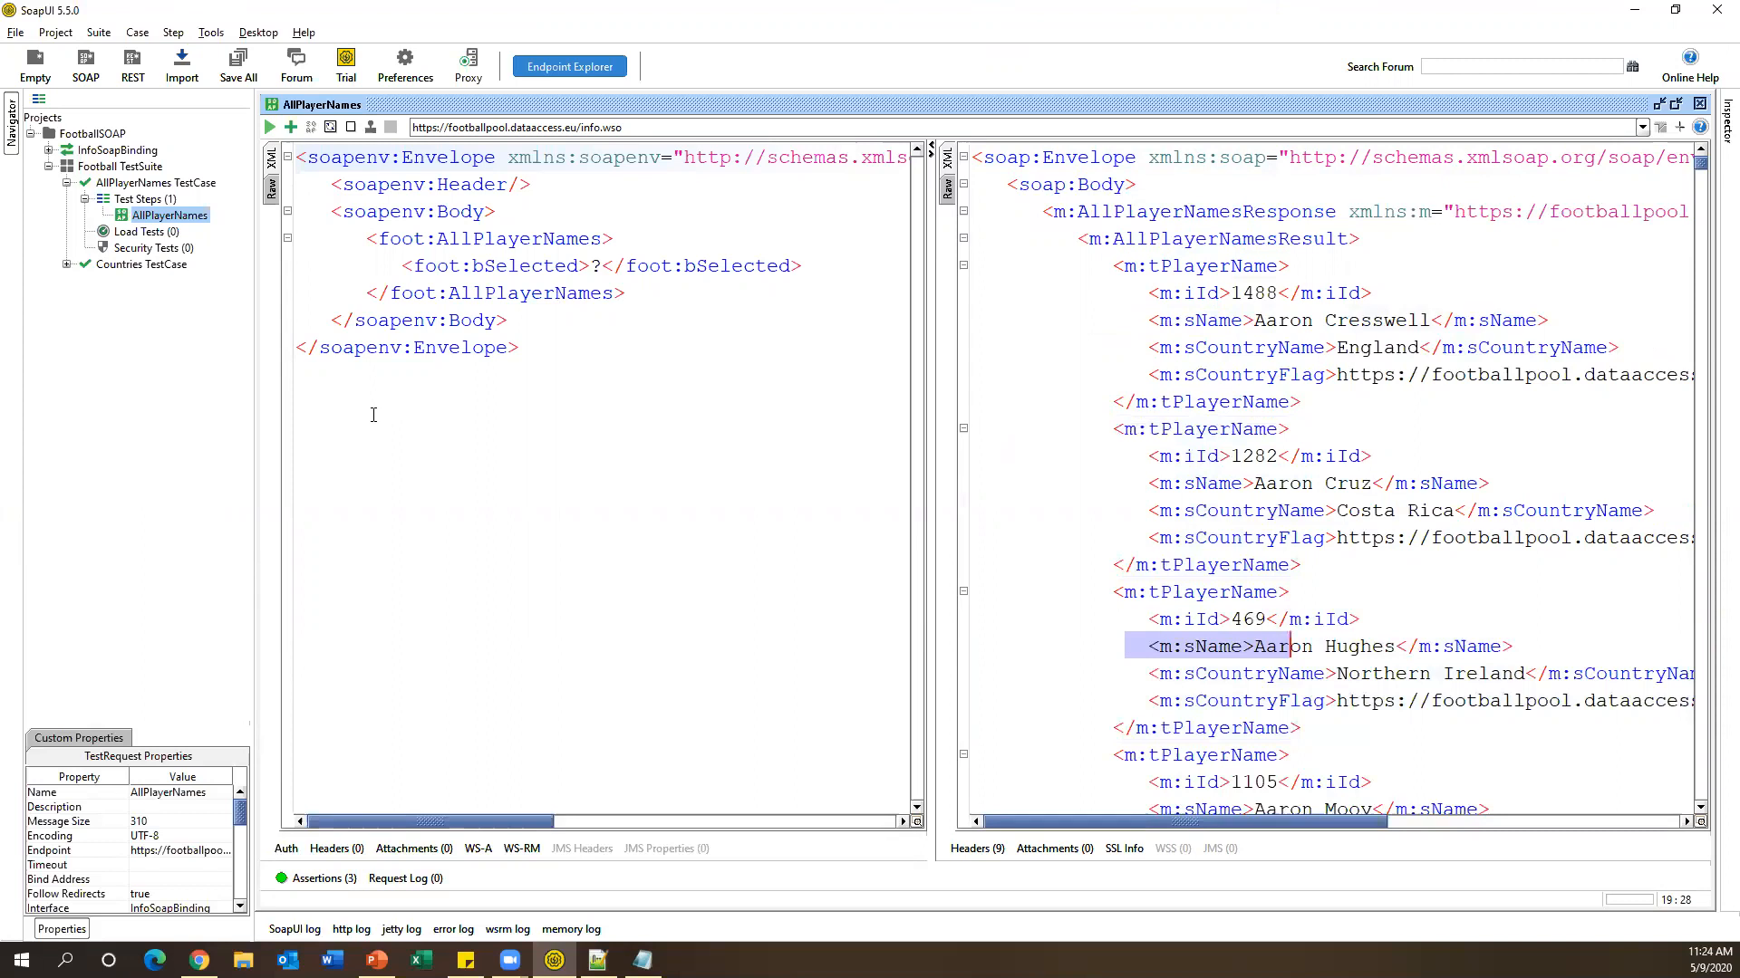
Switch to the Notepad notes and add the heading "Count sNametags presence:" below the sName XPath, separated by blank lines.
left_click(597, 960)
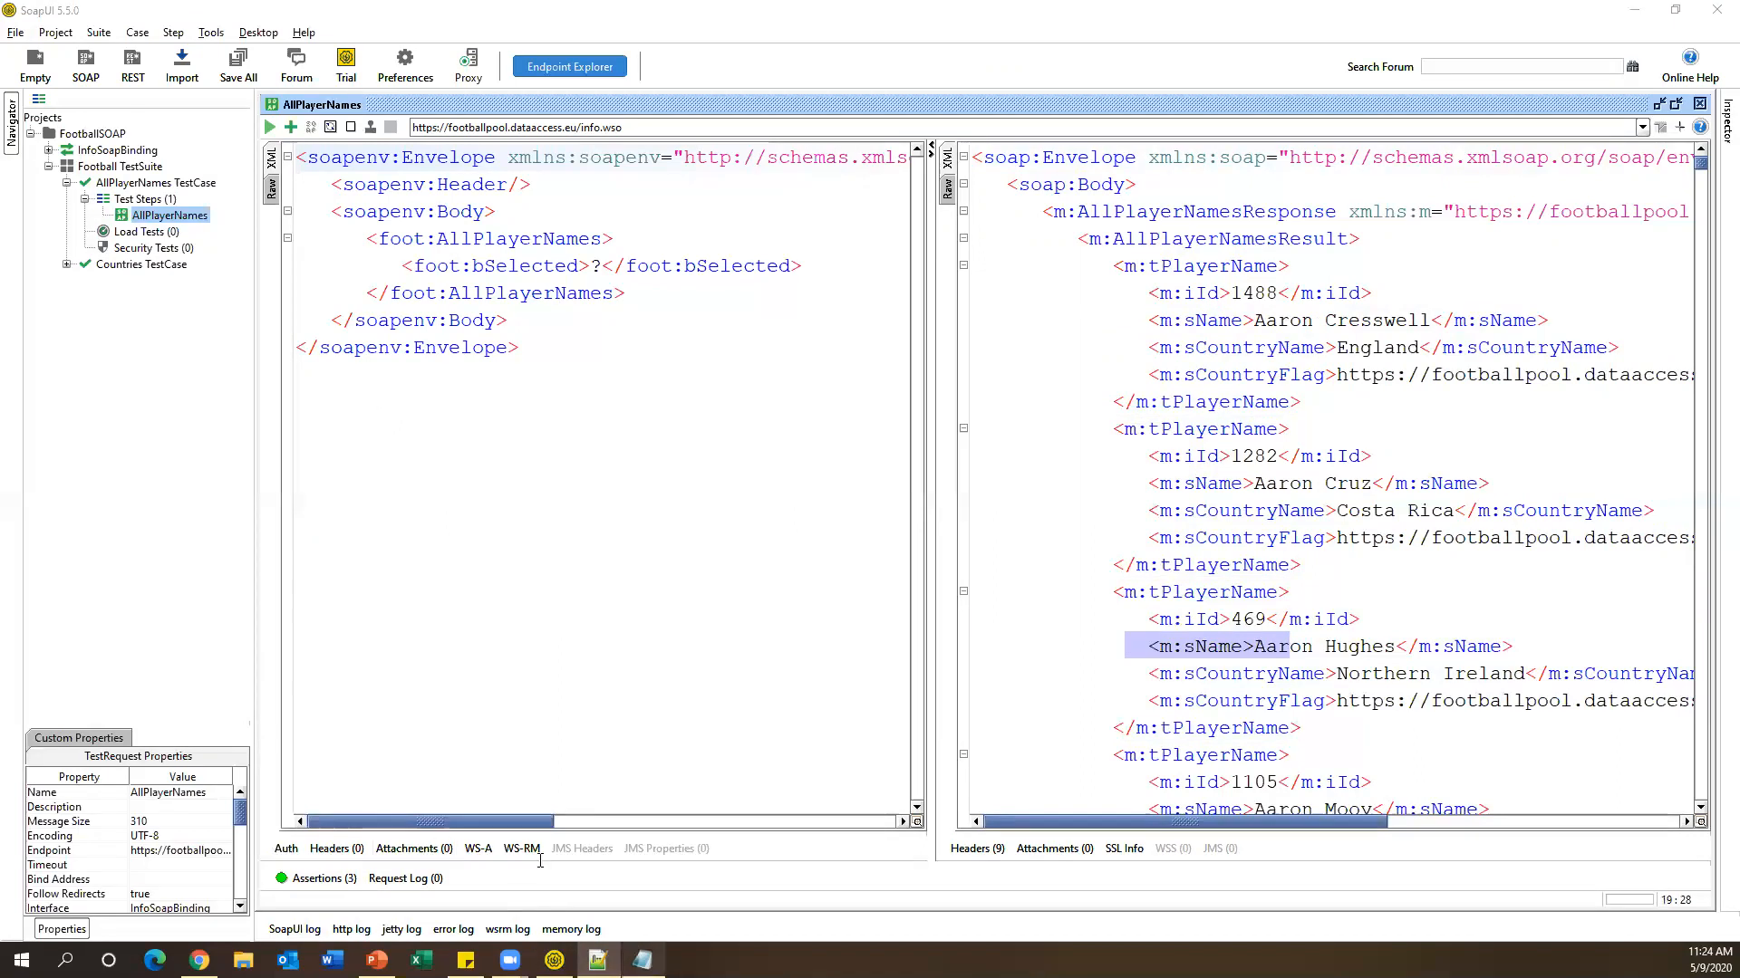
left_click(642, 960)
left_click(298, 537)
key("Return")
key("Return")
key("Up")
key("Up")
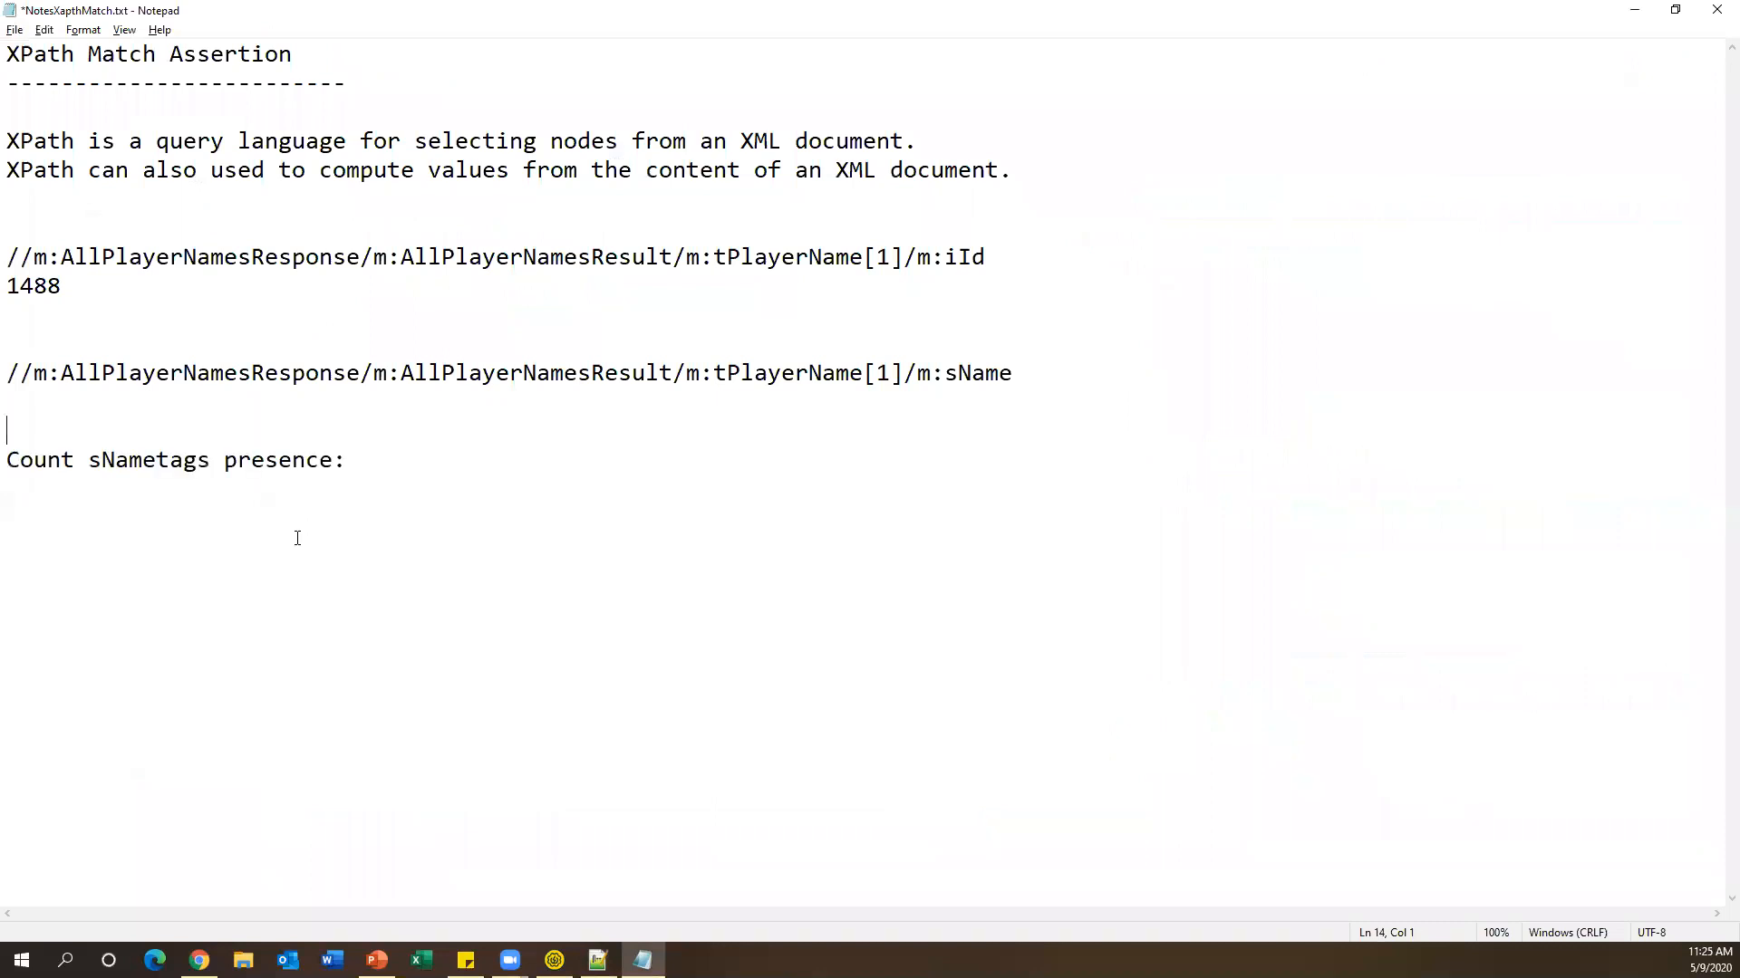
Insert a space between "sName" and "tags" in the new count heading.
key("Down")
key("Down")
key("Right")
key("Right")
key("Right")
key("Right")
key("Right")
key("Right")
key("Right")
key("Right")
key("Right")
key("Right")
key("Right")
key("Right")
key("Right")
key("Left")
key("Left")
Underline the "Count sName tags presence:" heading with a row of dashes and save the notes.
left_click(380, 465)
key("Return")
type("---------------")
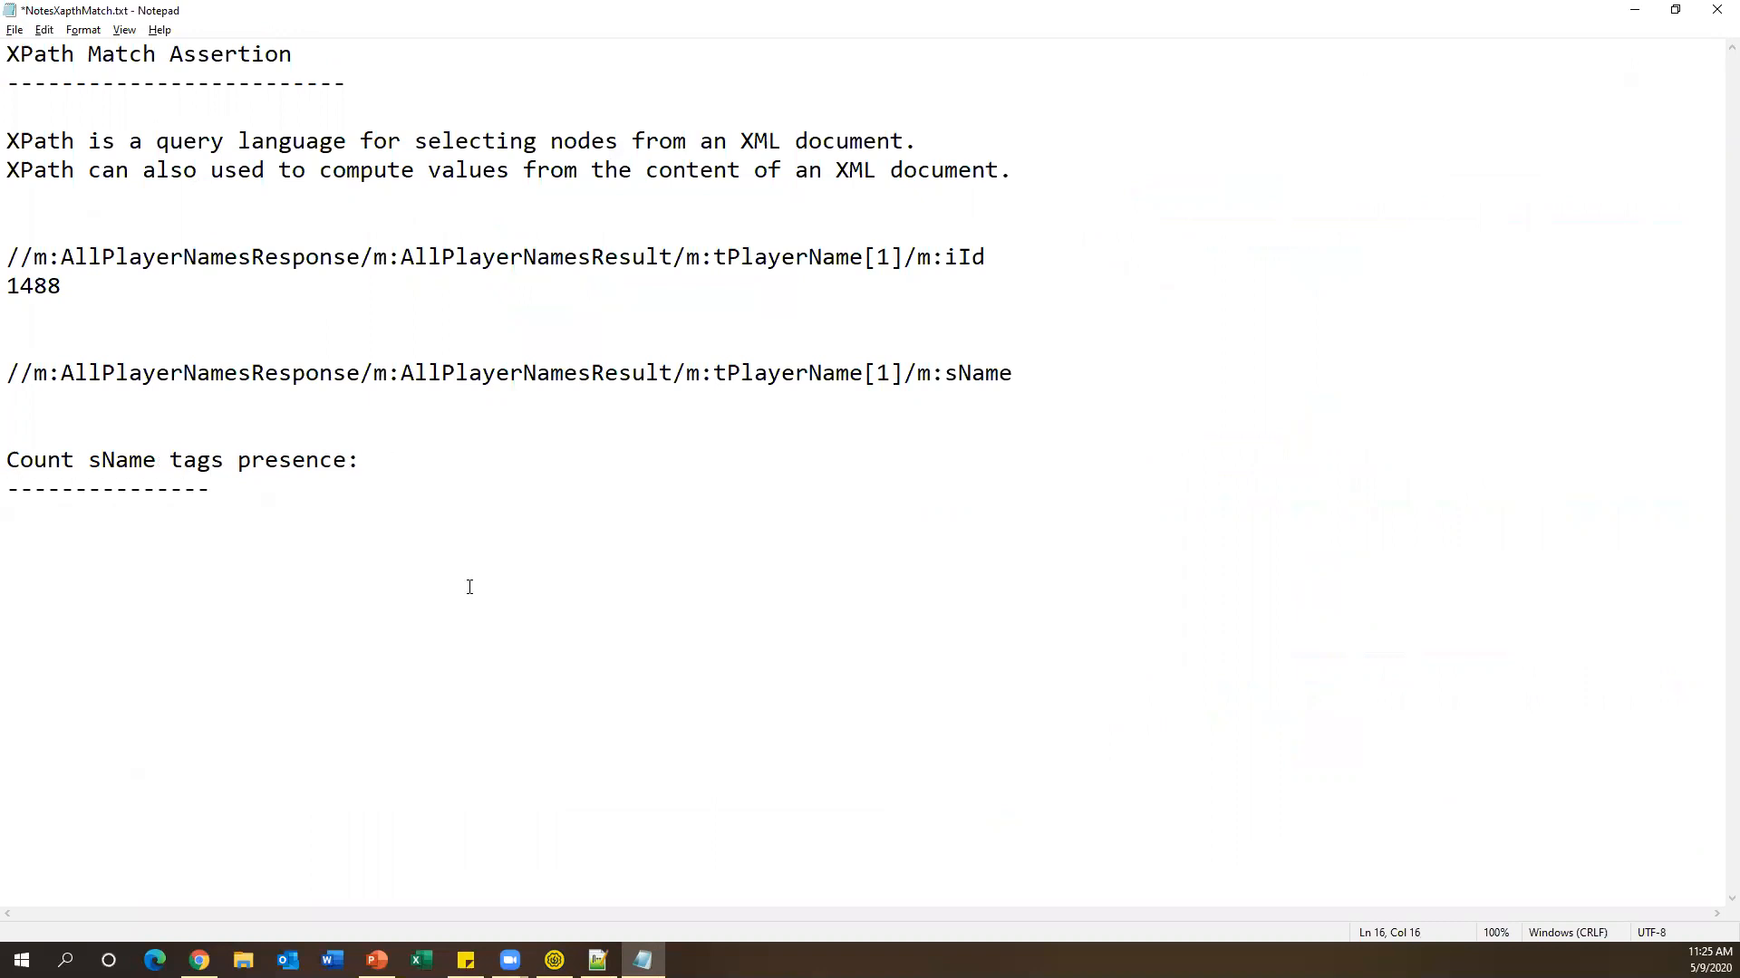
double_click(292, 461)
left_click(505, 793)
key("ctrl+s")
Return to SoapUI and add another XPath Match assertion to the AllPlayerNames request, keeping the suggested name.
left_click(555, 960)
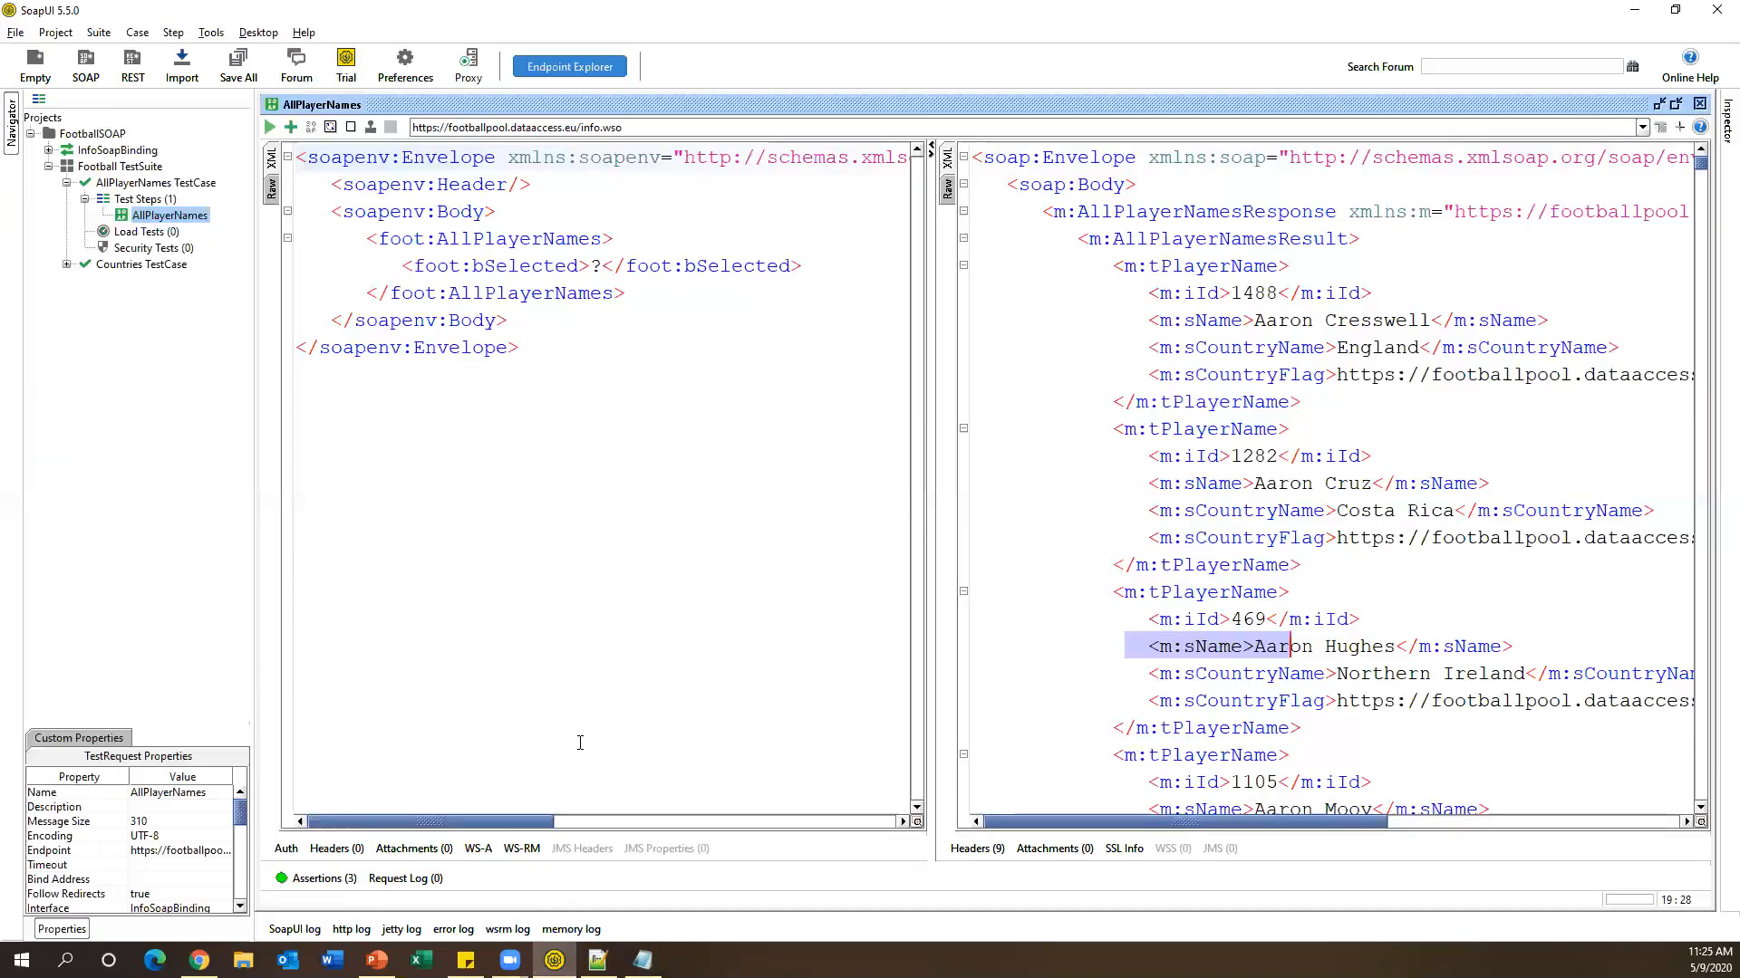
left_click(318, 879)
left_click(270, 602)
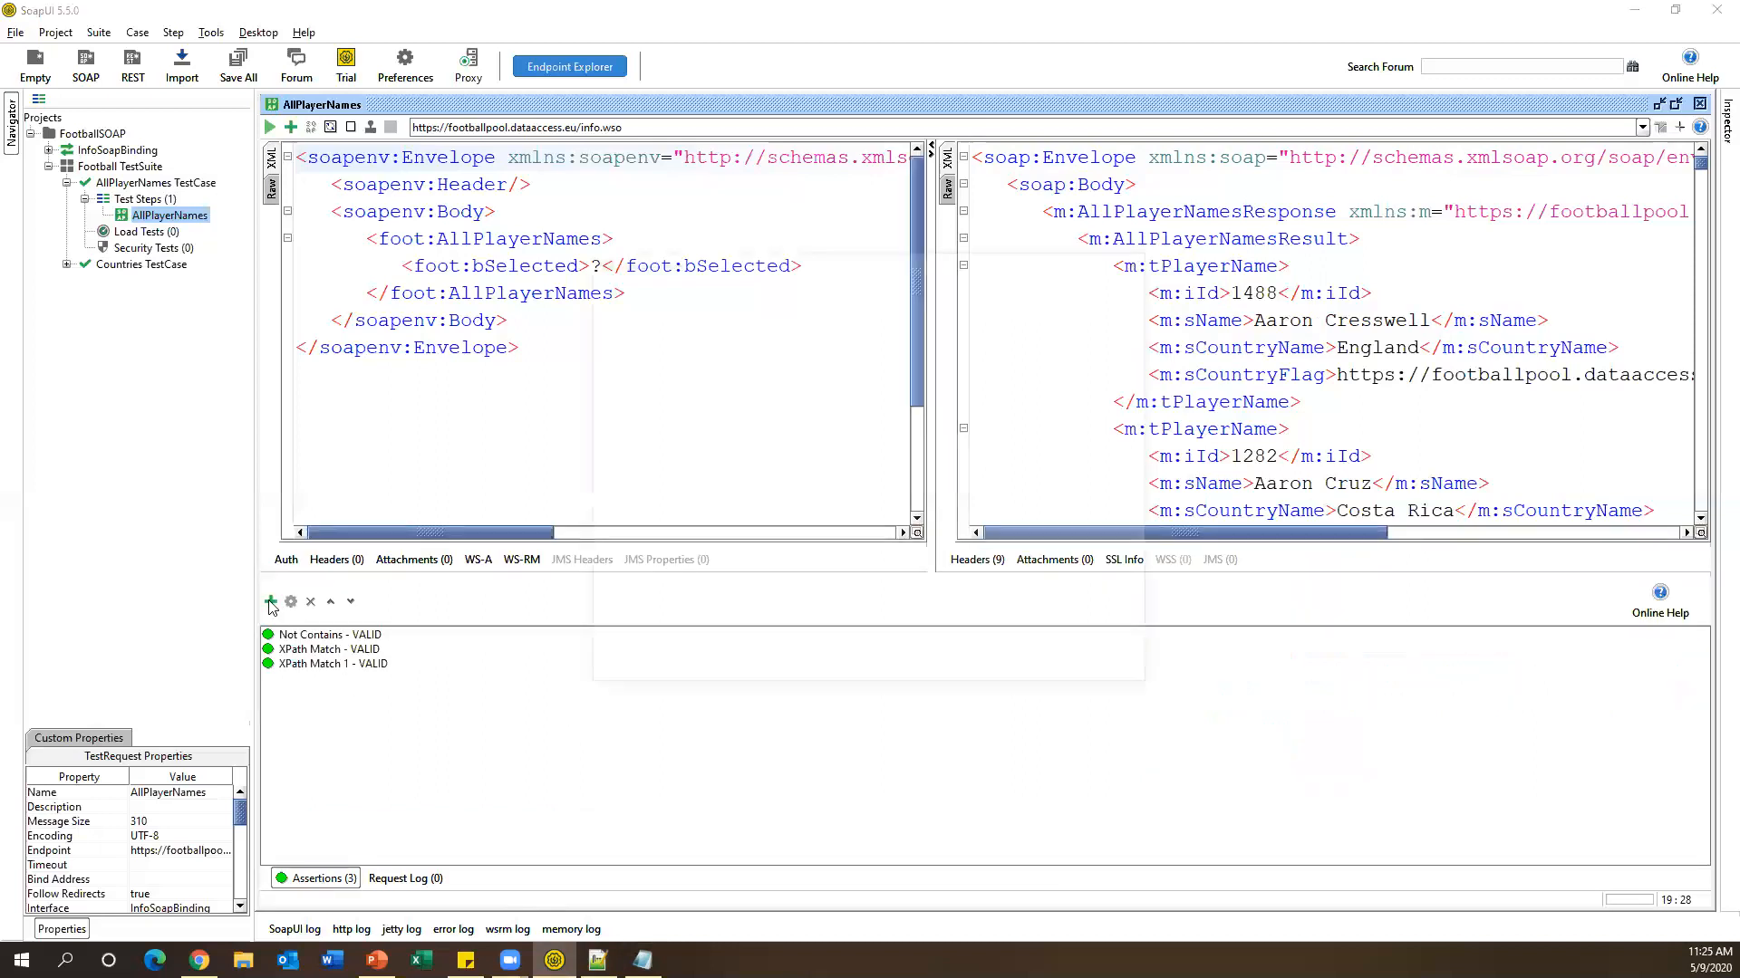
left_click(930, 513)
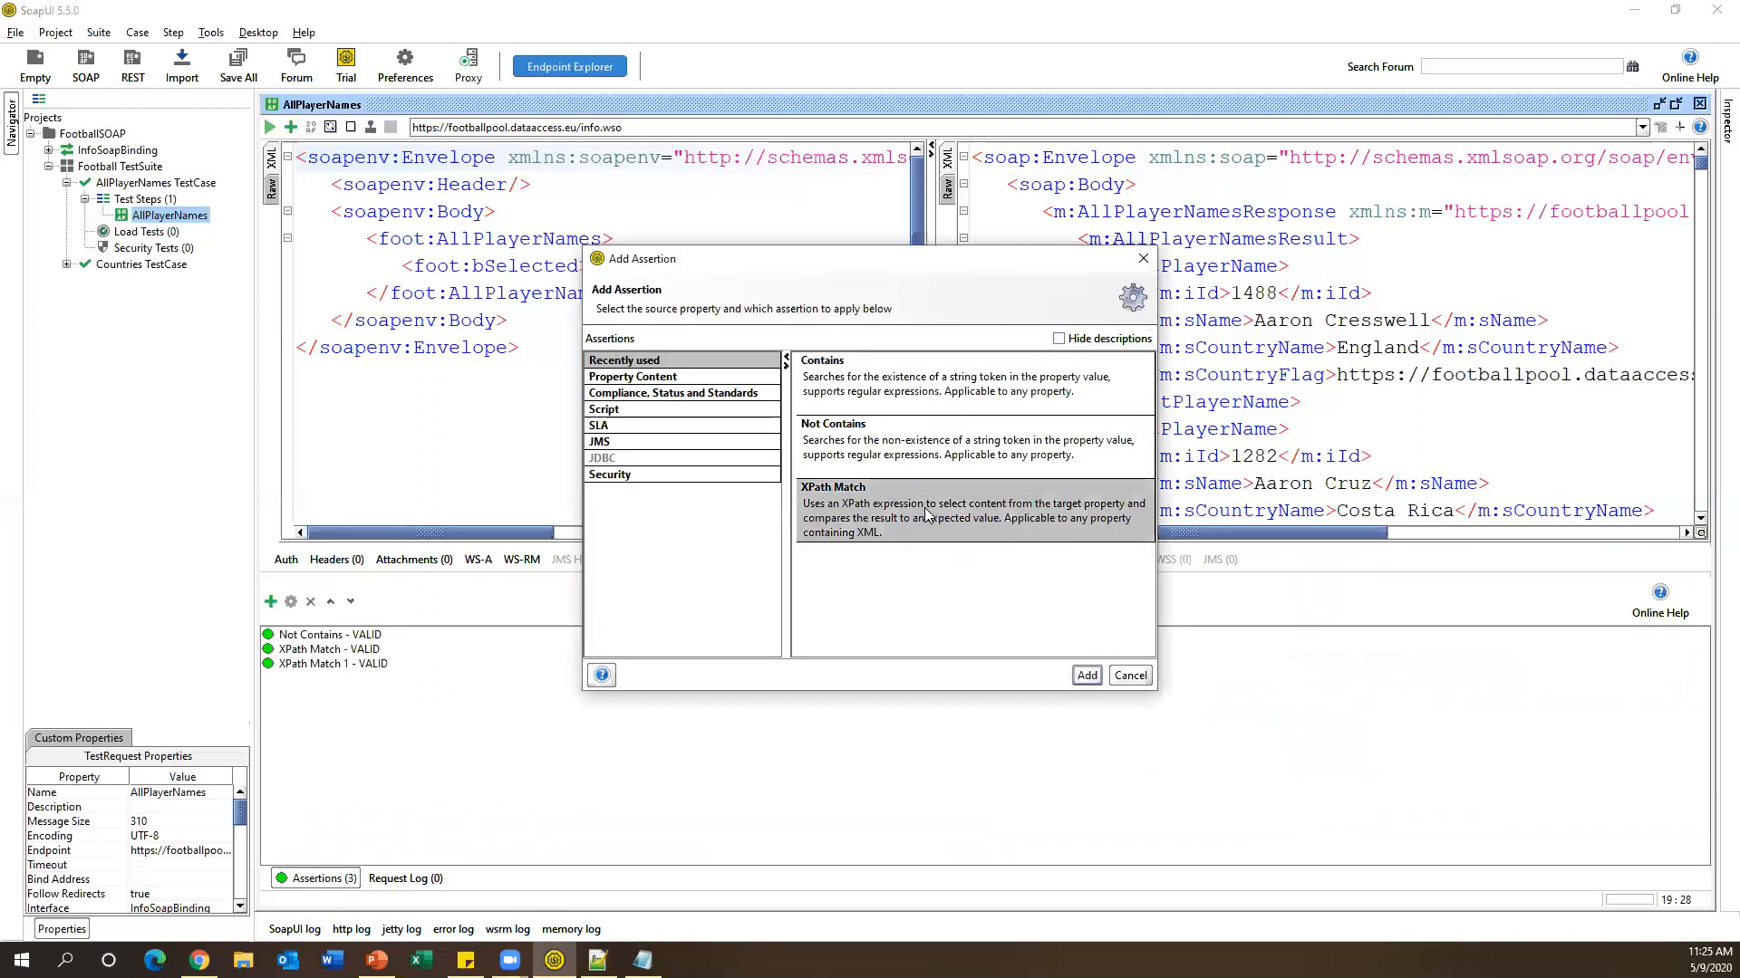
left_click(1086, 676)
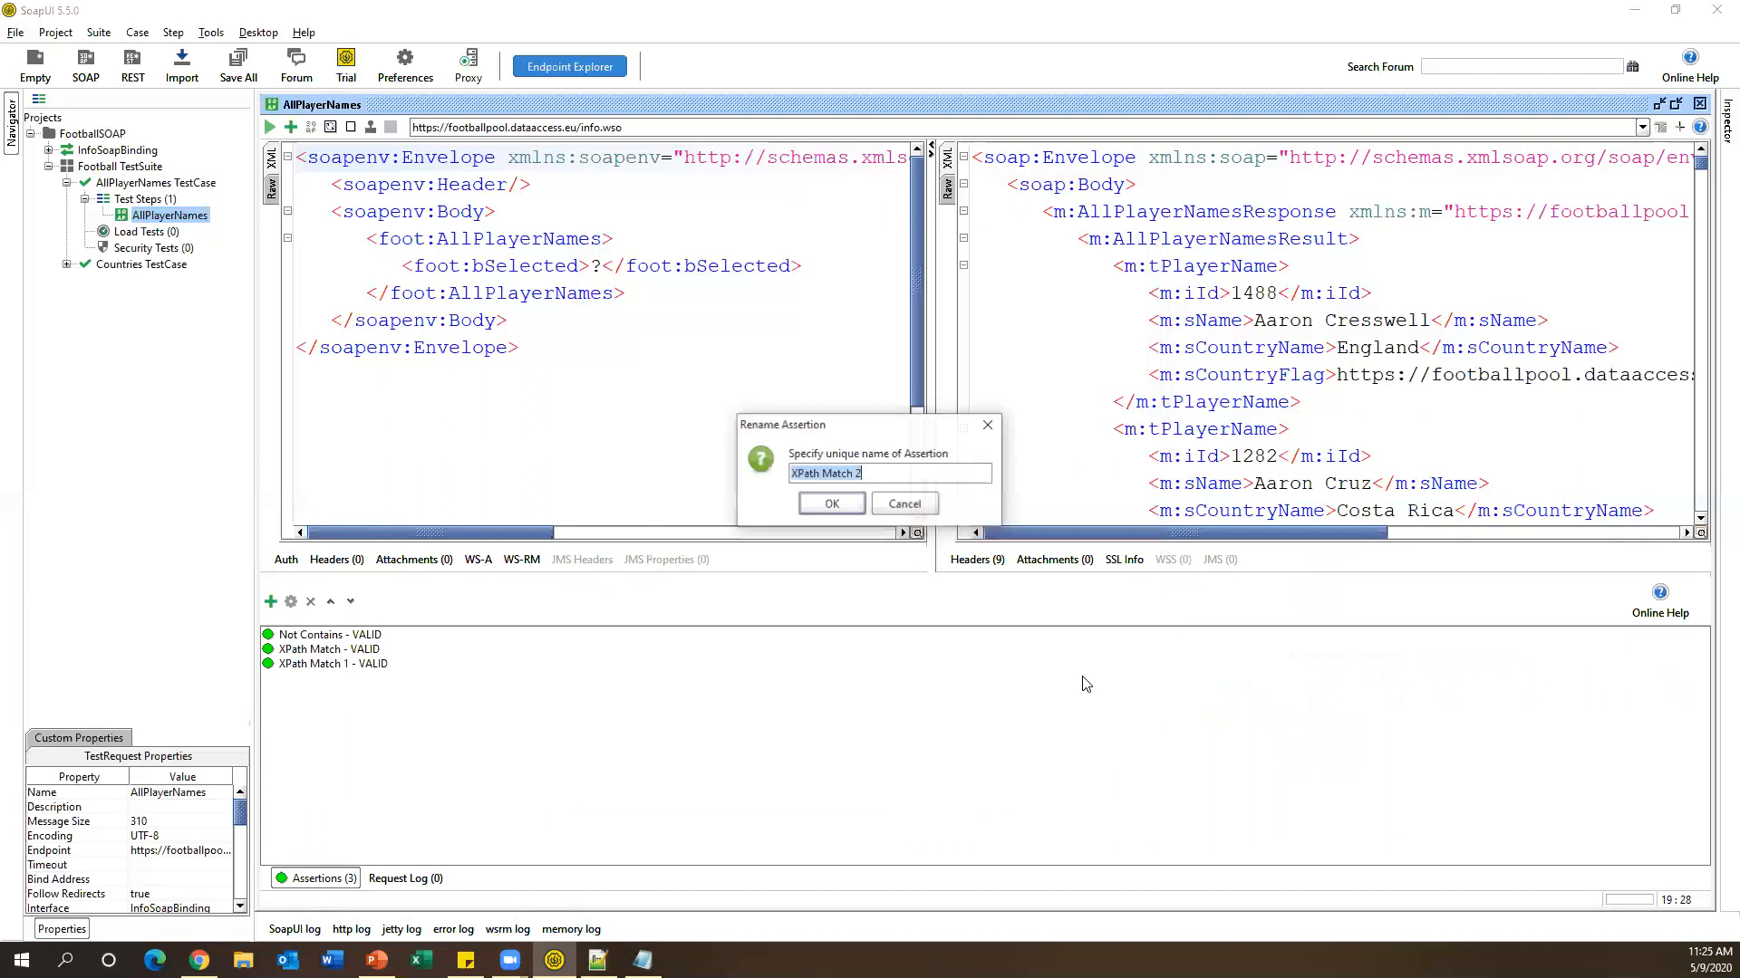
left_click(856, 508)
Declare the response namespaces in the XPath expression and enter count(//m:sName) below them.
left_click(551, 318)
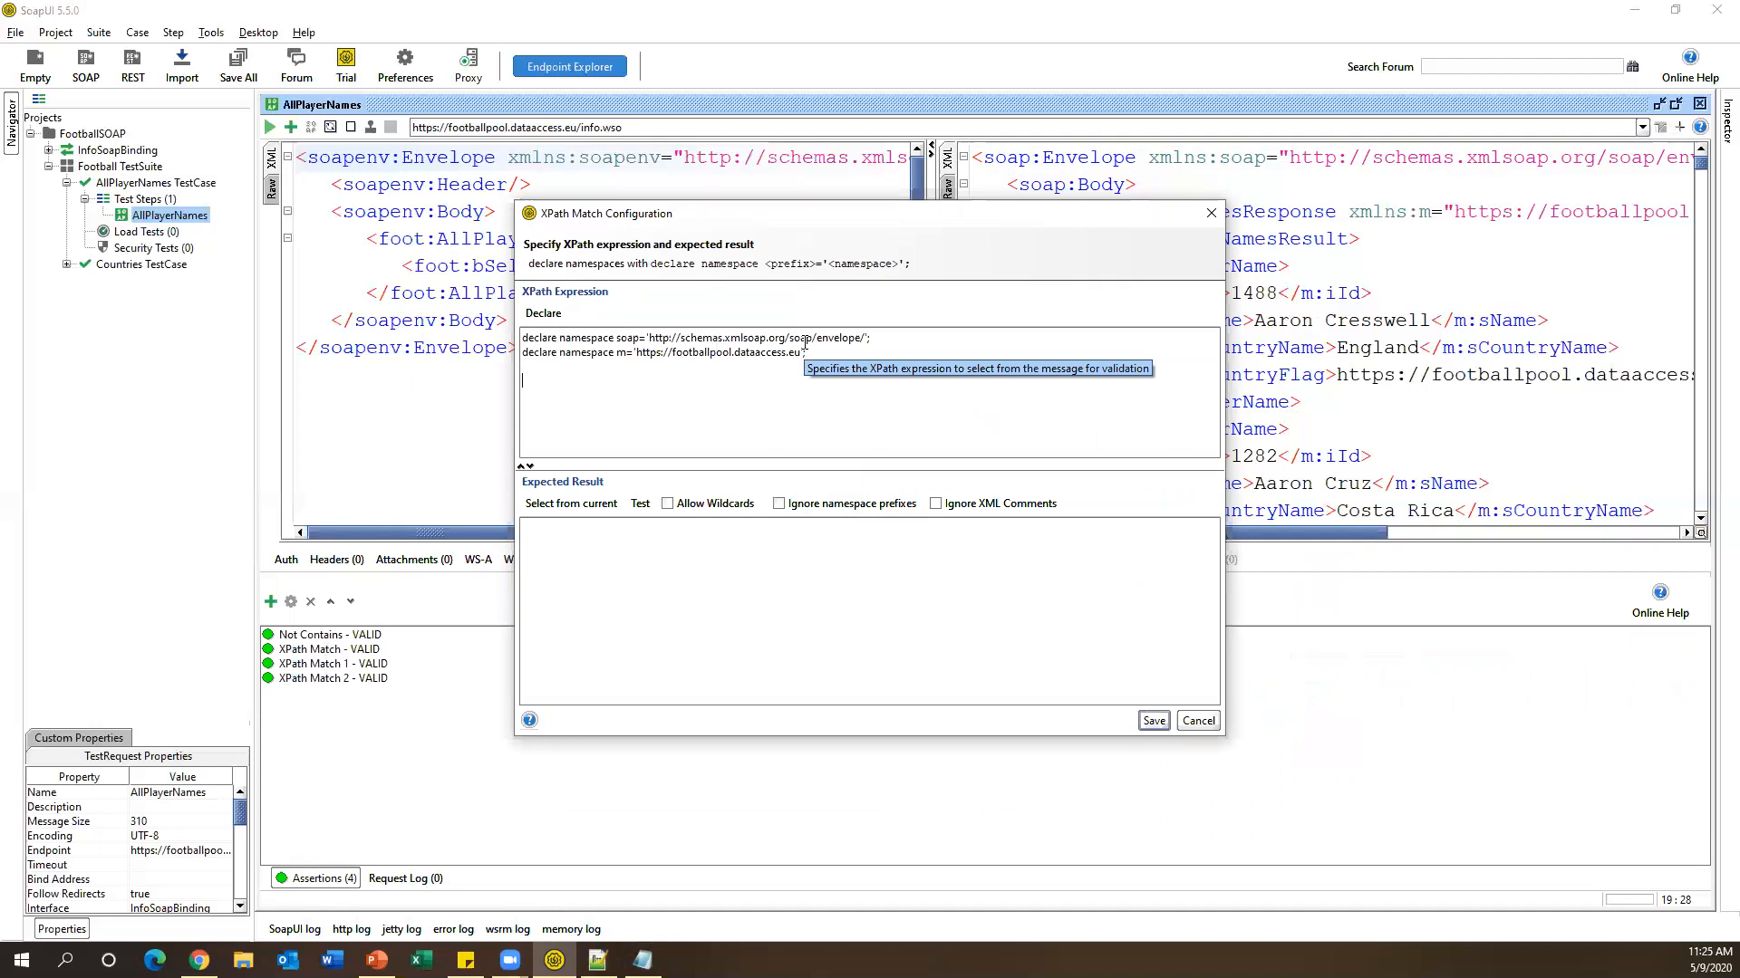
type("count")
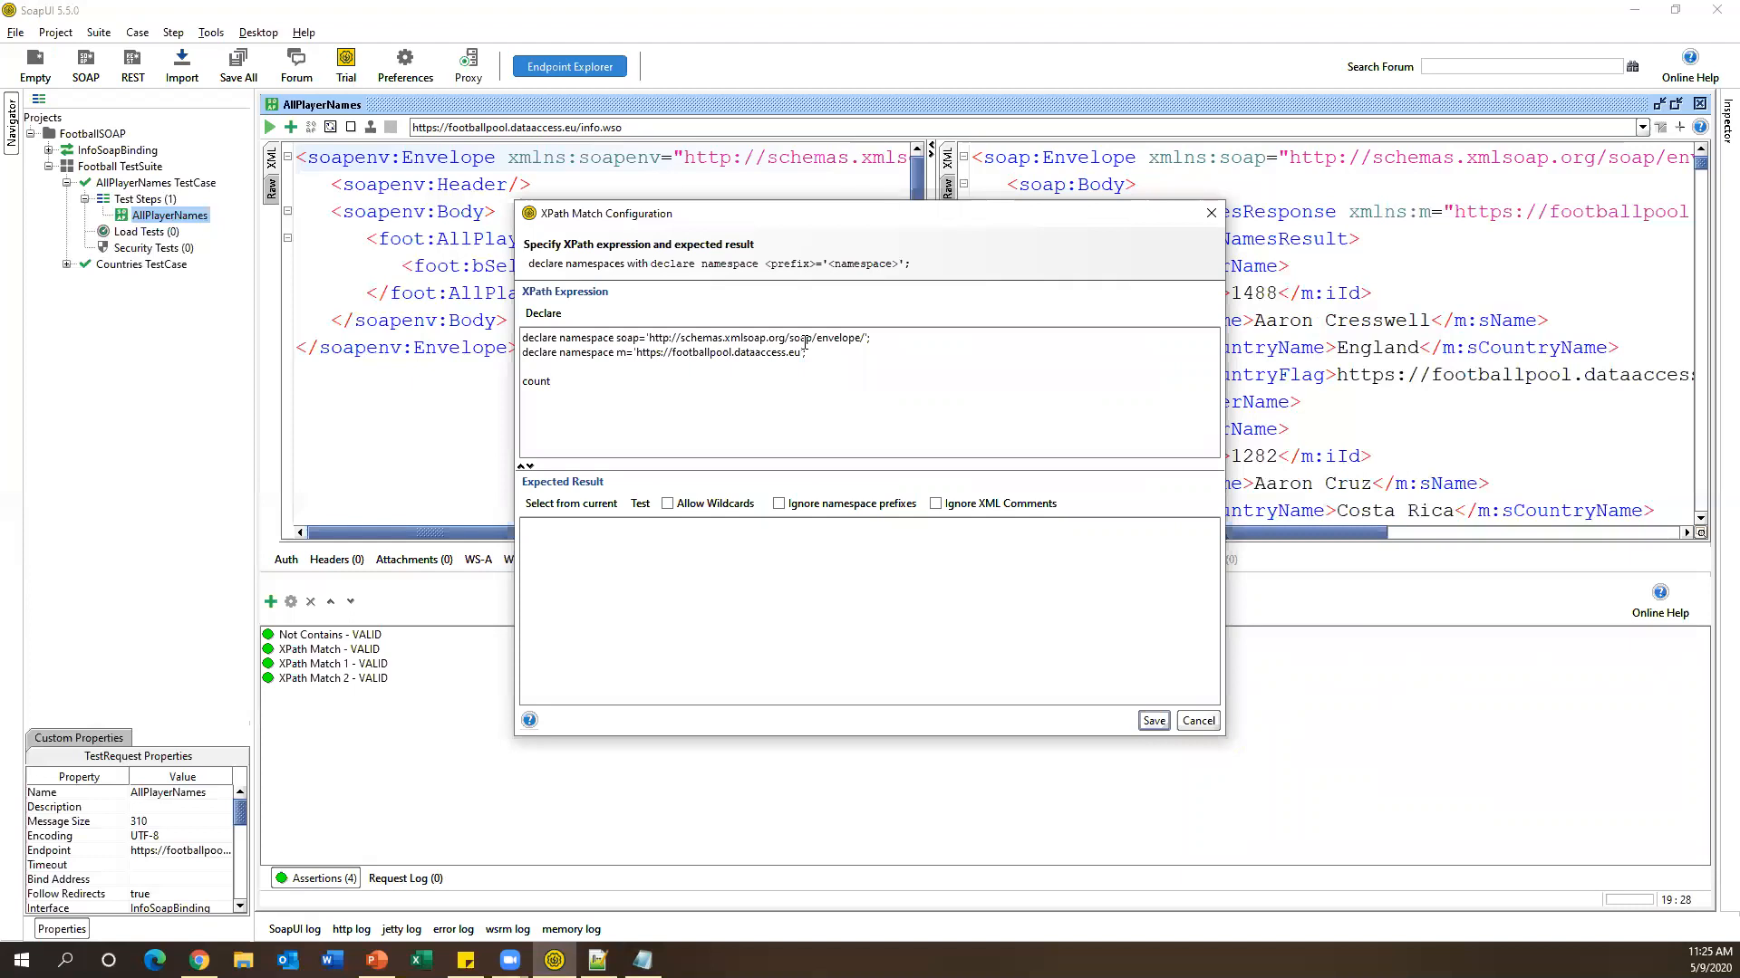
type("()")
type("//")
type("m:")
type("sNma")
key("BackSpace")
key("BackSpace")
type("ame")
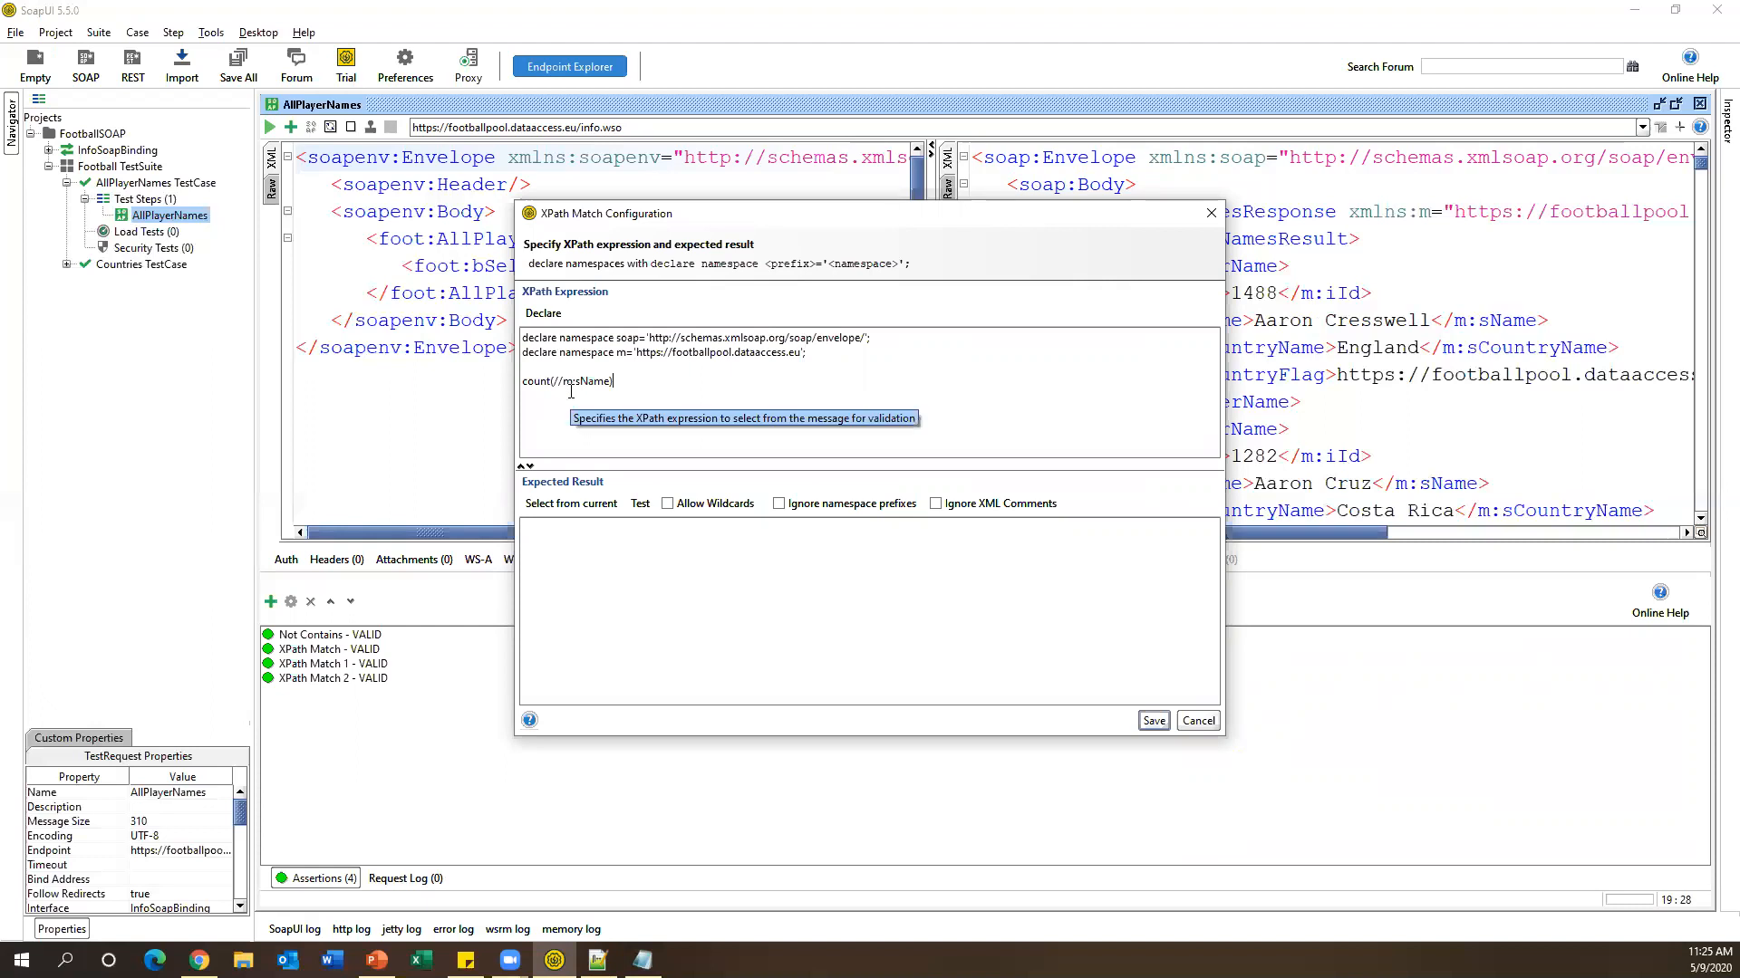
Review the count(//m:sName) expression and its count function.
left_click_drag(636, 384, 526, 381)
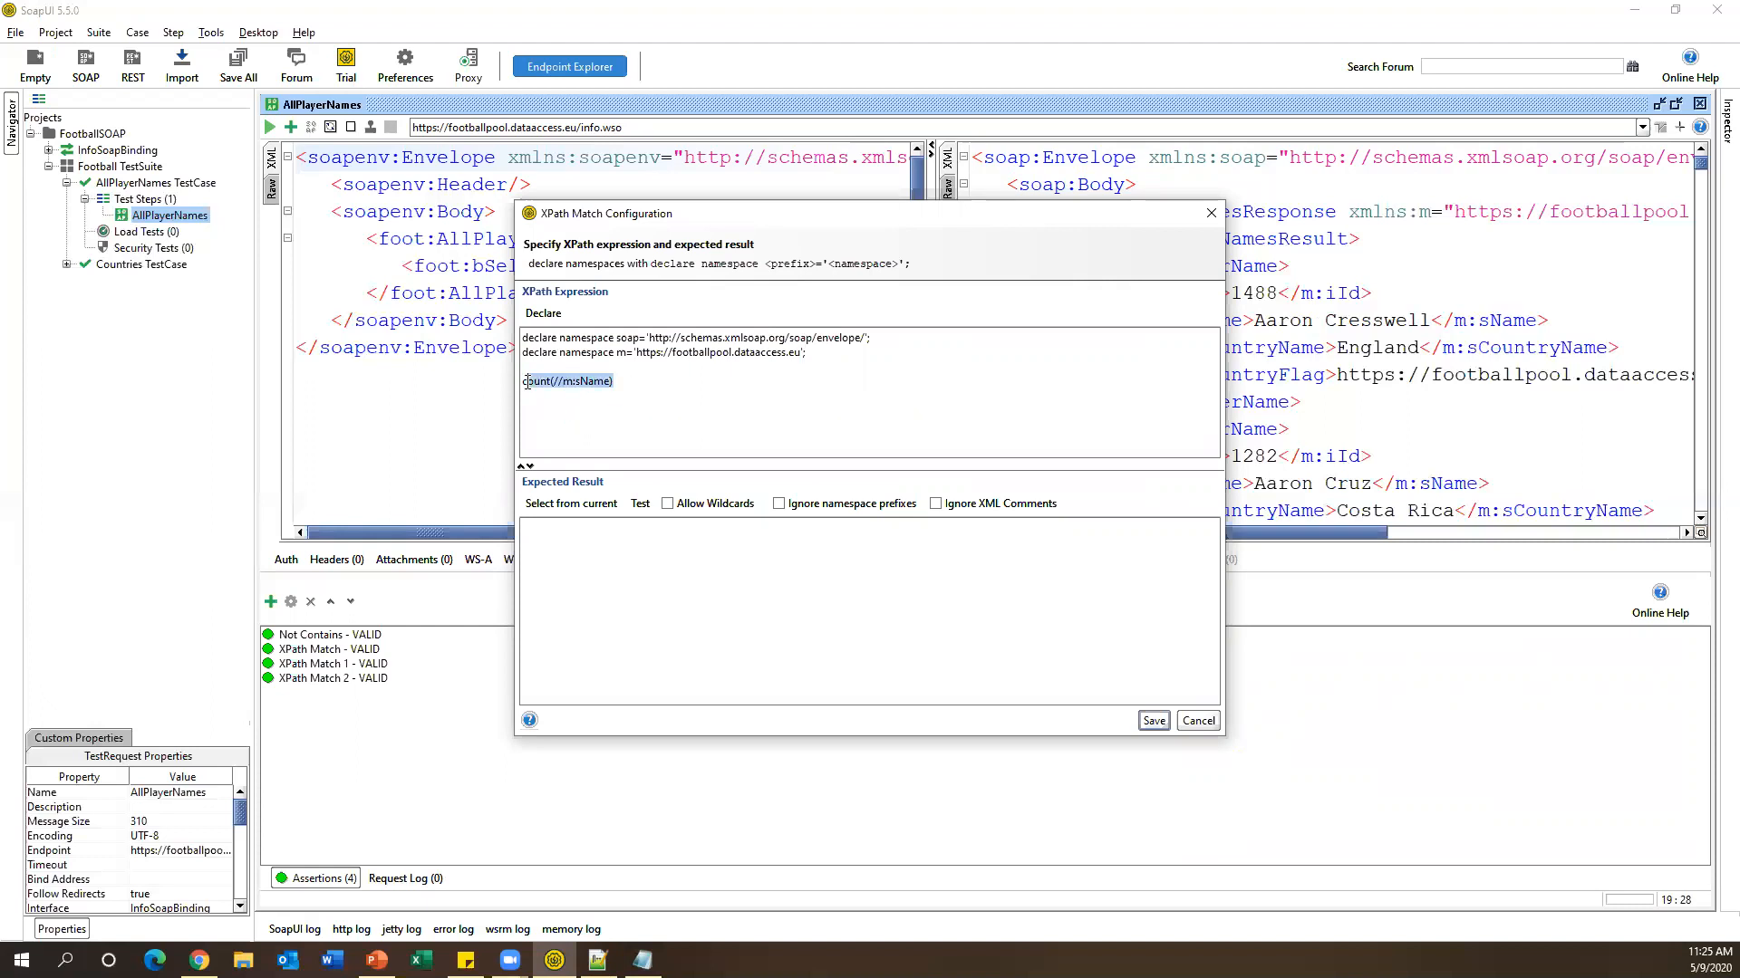
left_click(541, 390)
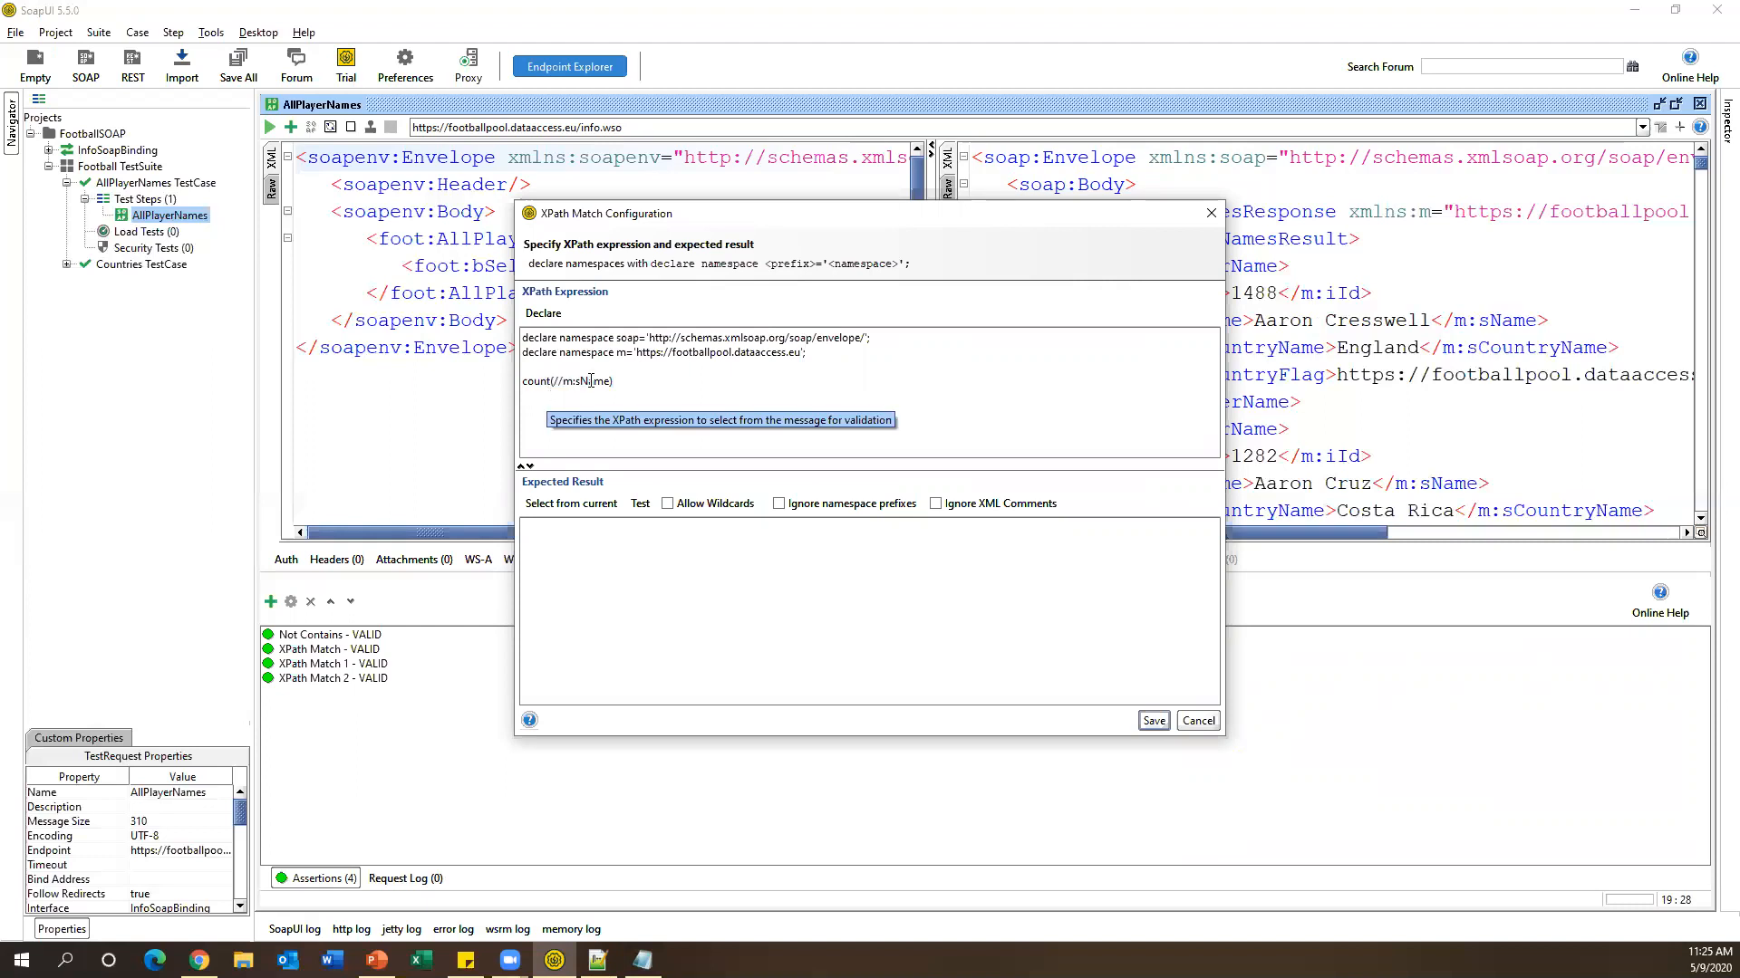
left_click_drag(620, 382, 522, 381)
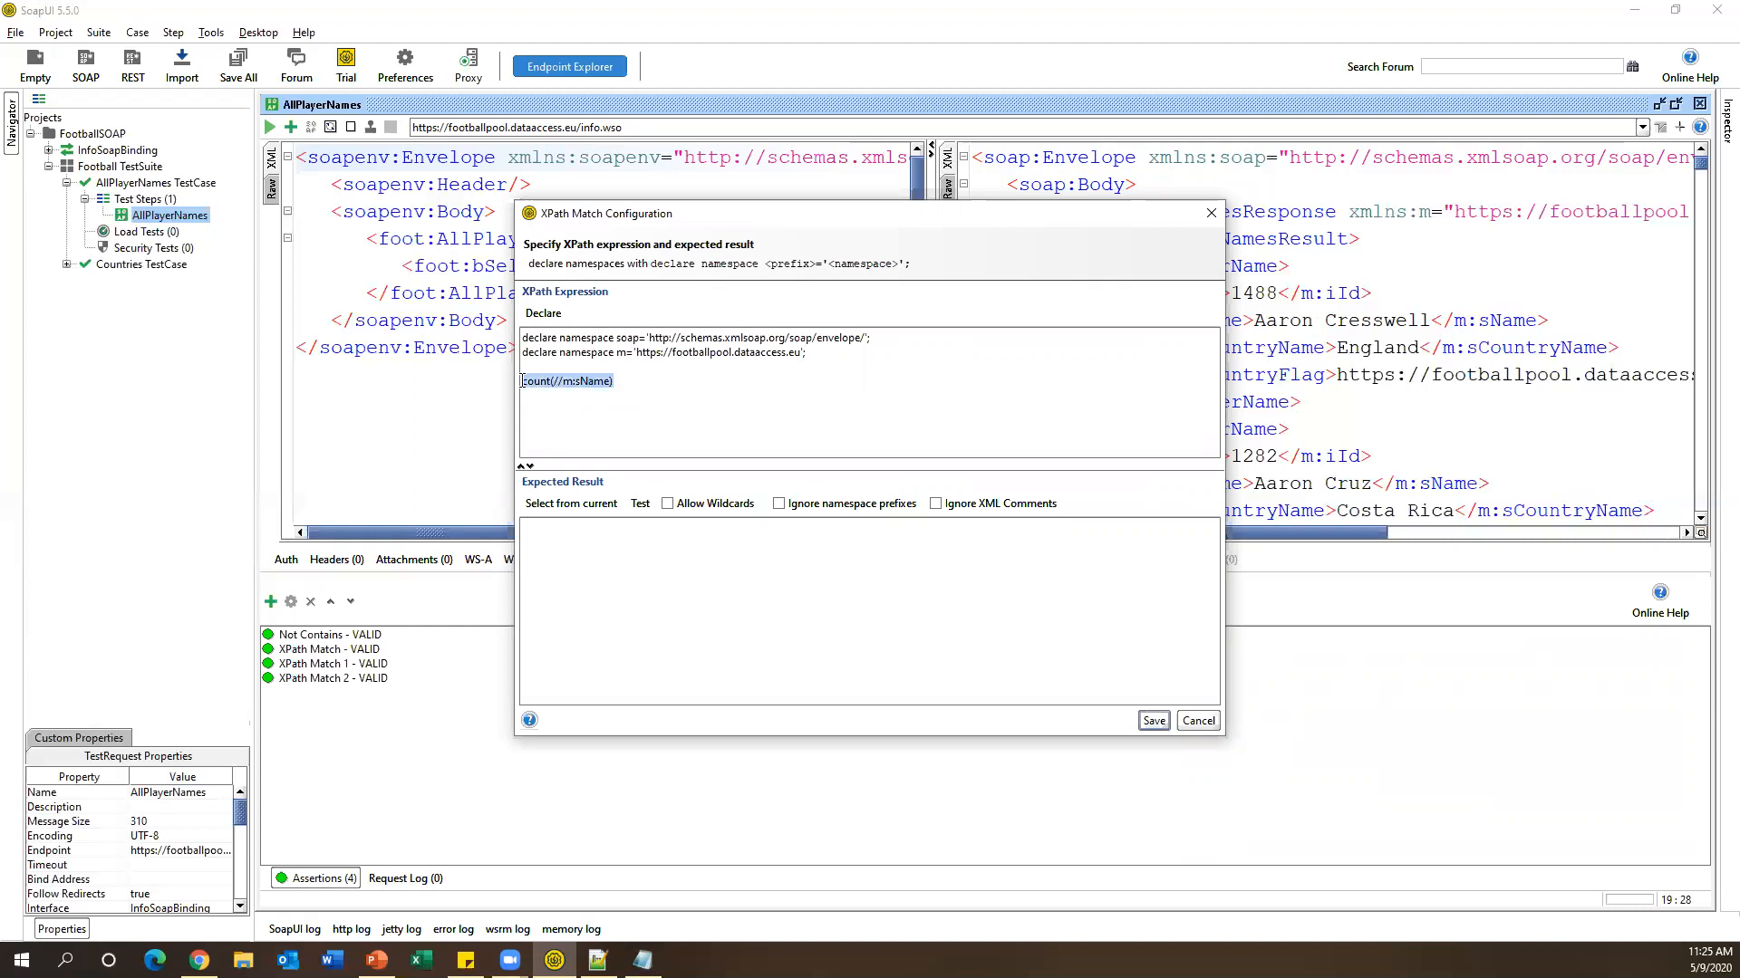
left_click(544, 419)
double_click(537, 382)
left_click(640, 385)
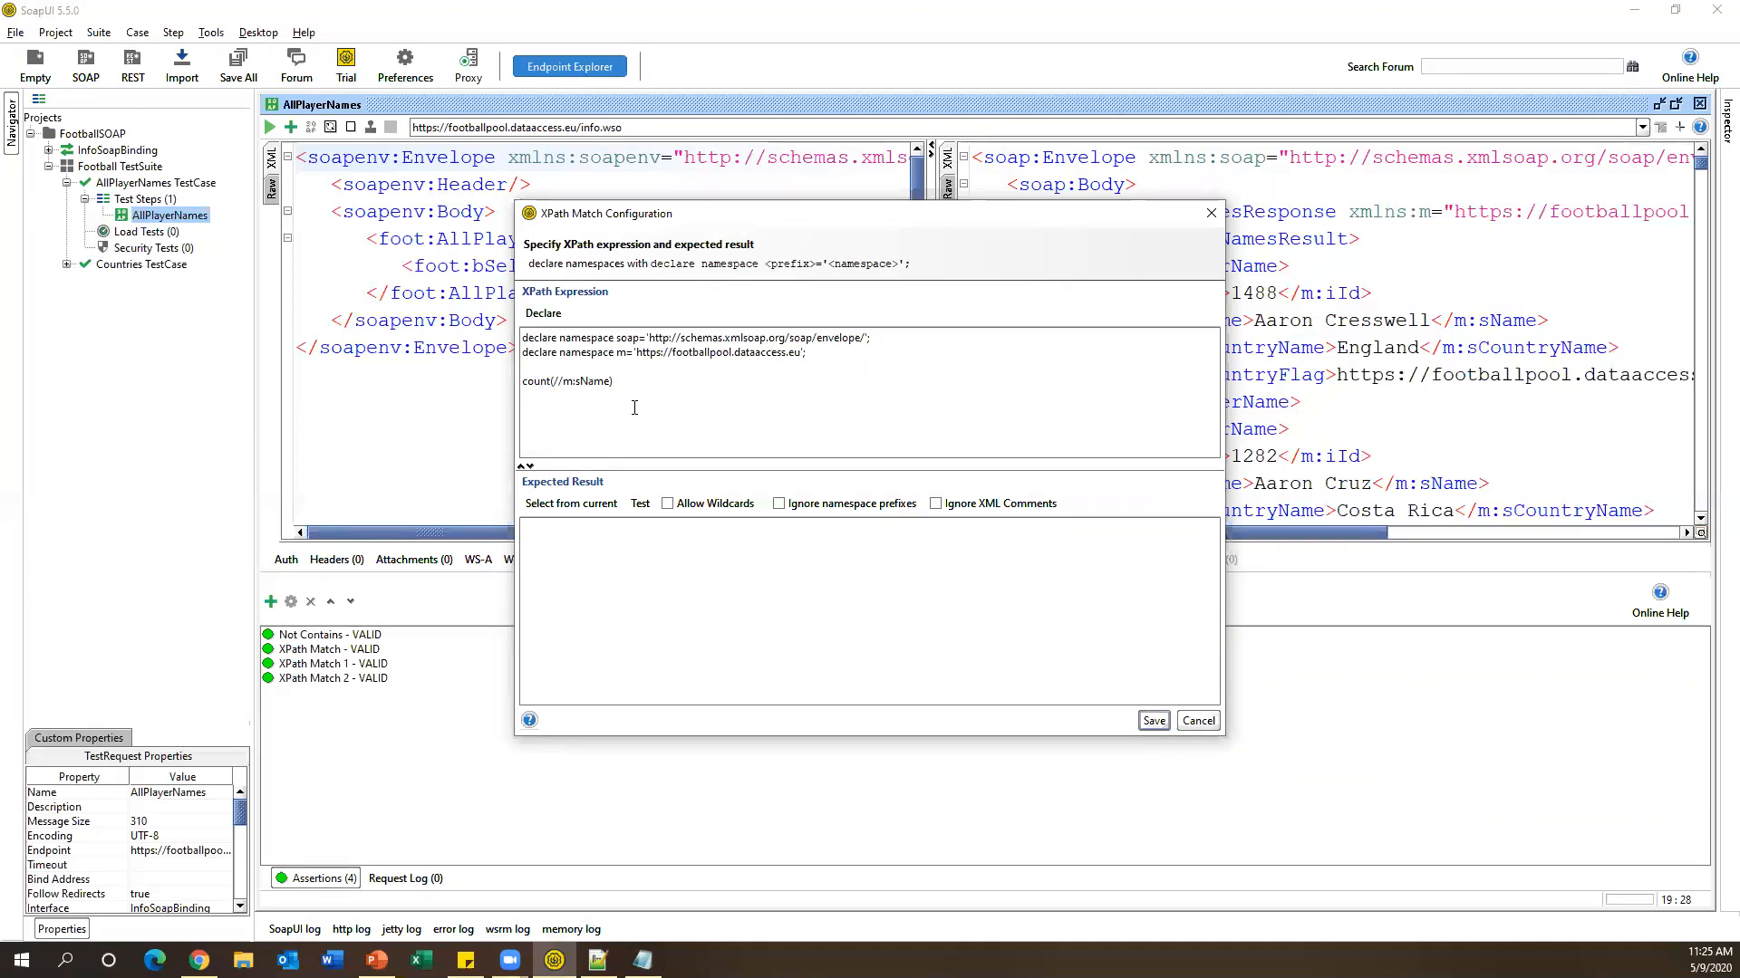
Fill the expected result of the count expression from the current response and save the assertion.
left_click(572, 510)
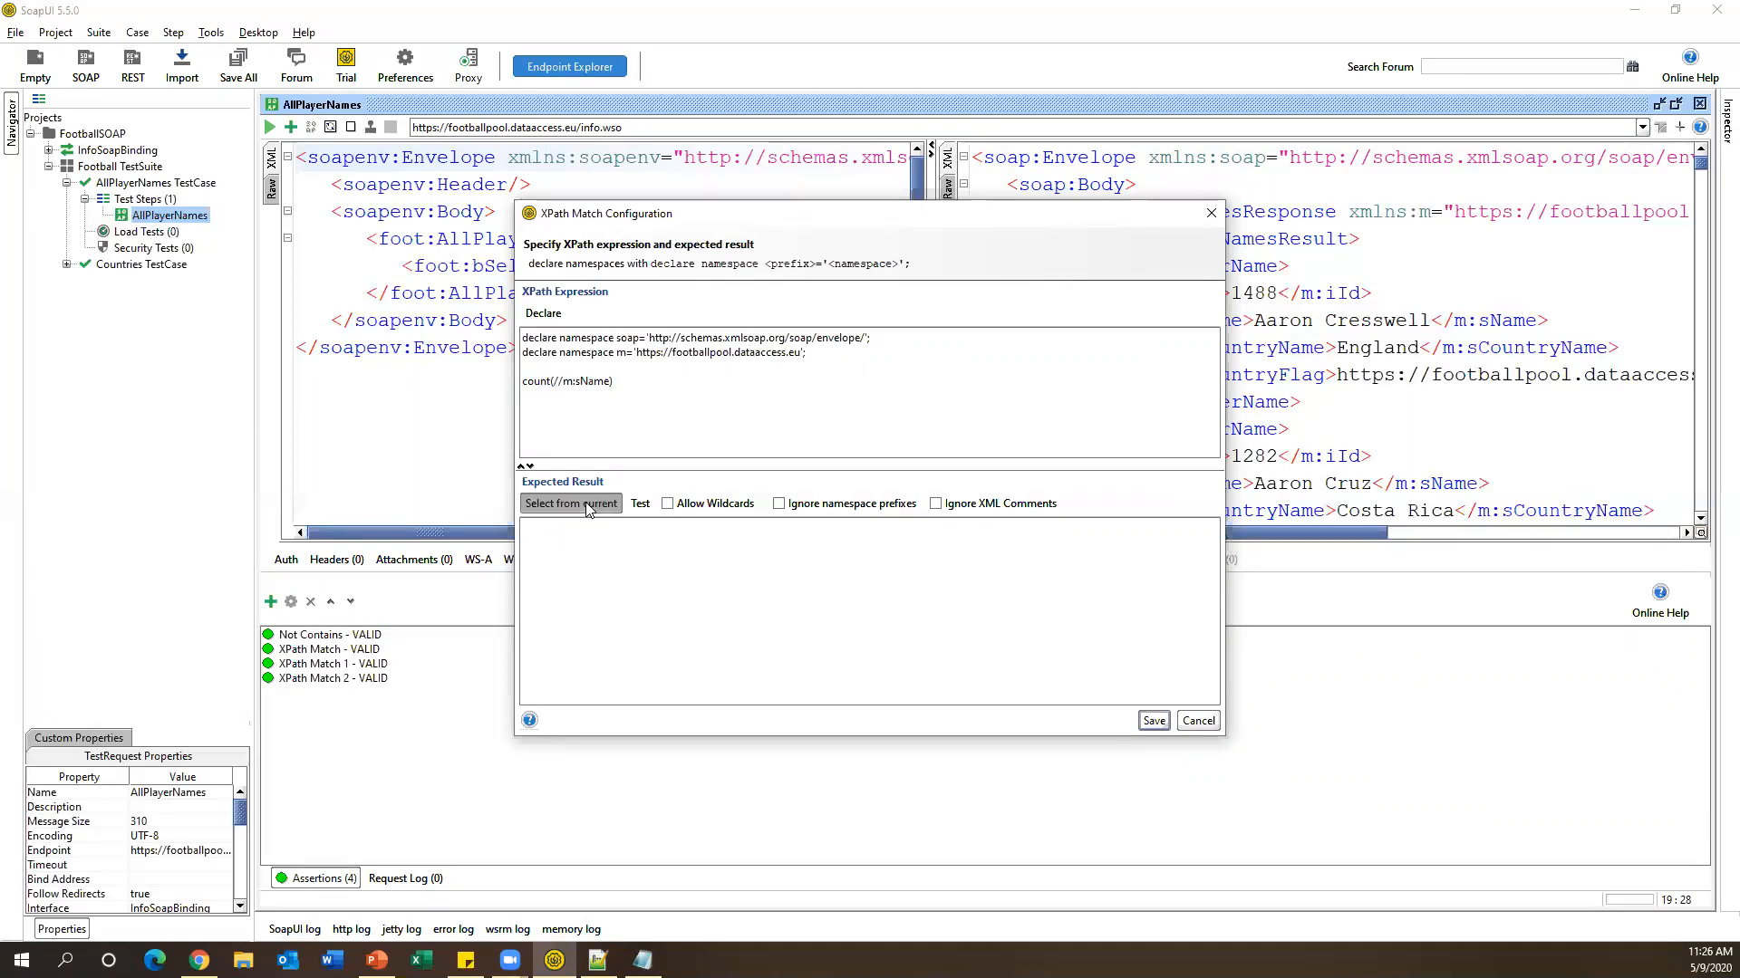
double_click(562, 529)
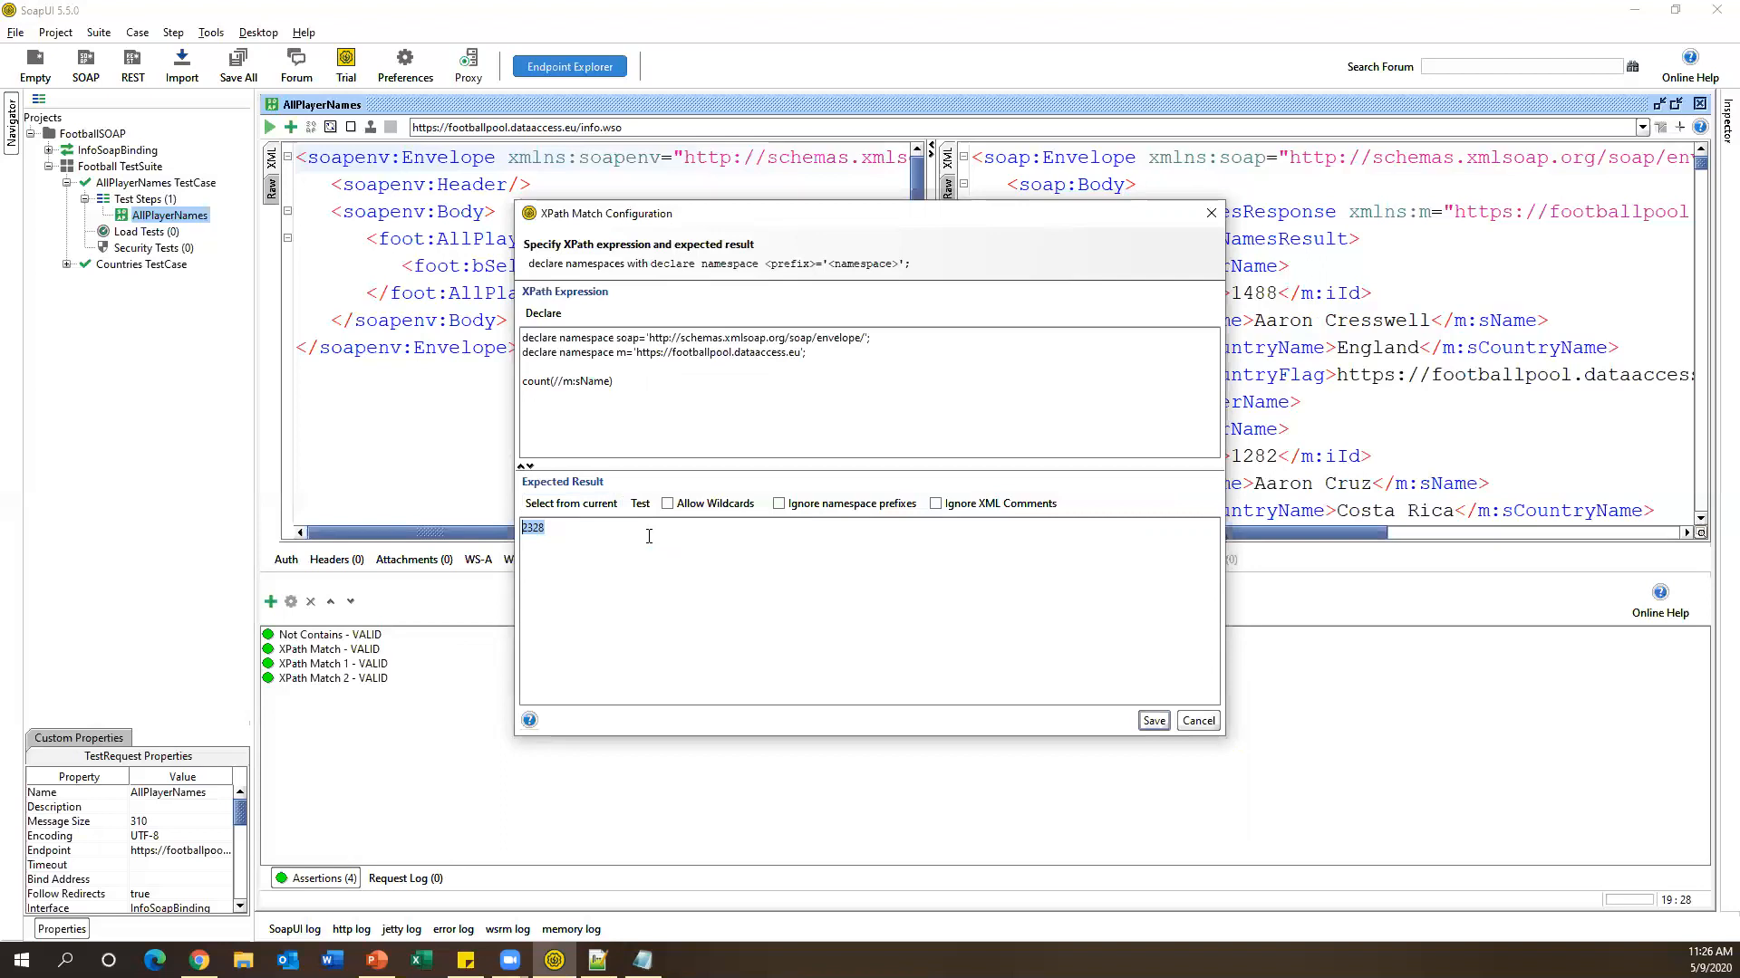
left_click(1150, 722)
Reconfigure XPath Match 2 with the expected result 2321, save it and inspect the assertion's outcome.
left_click(336, 682)
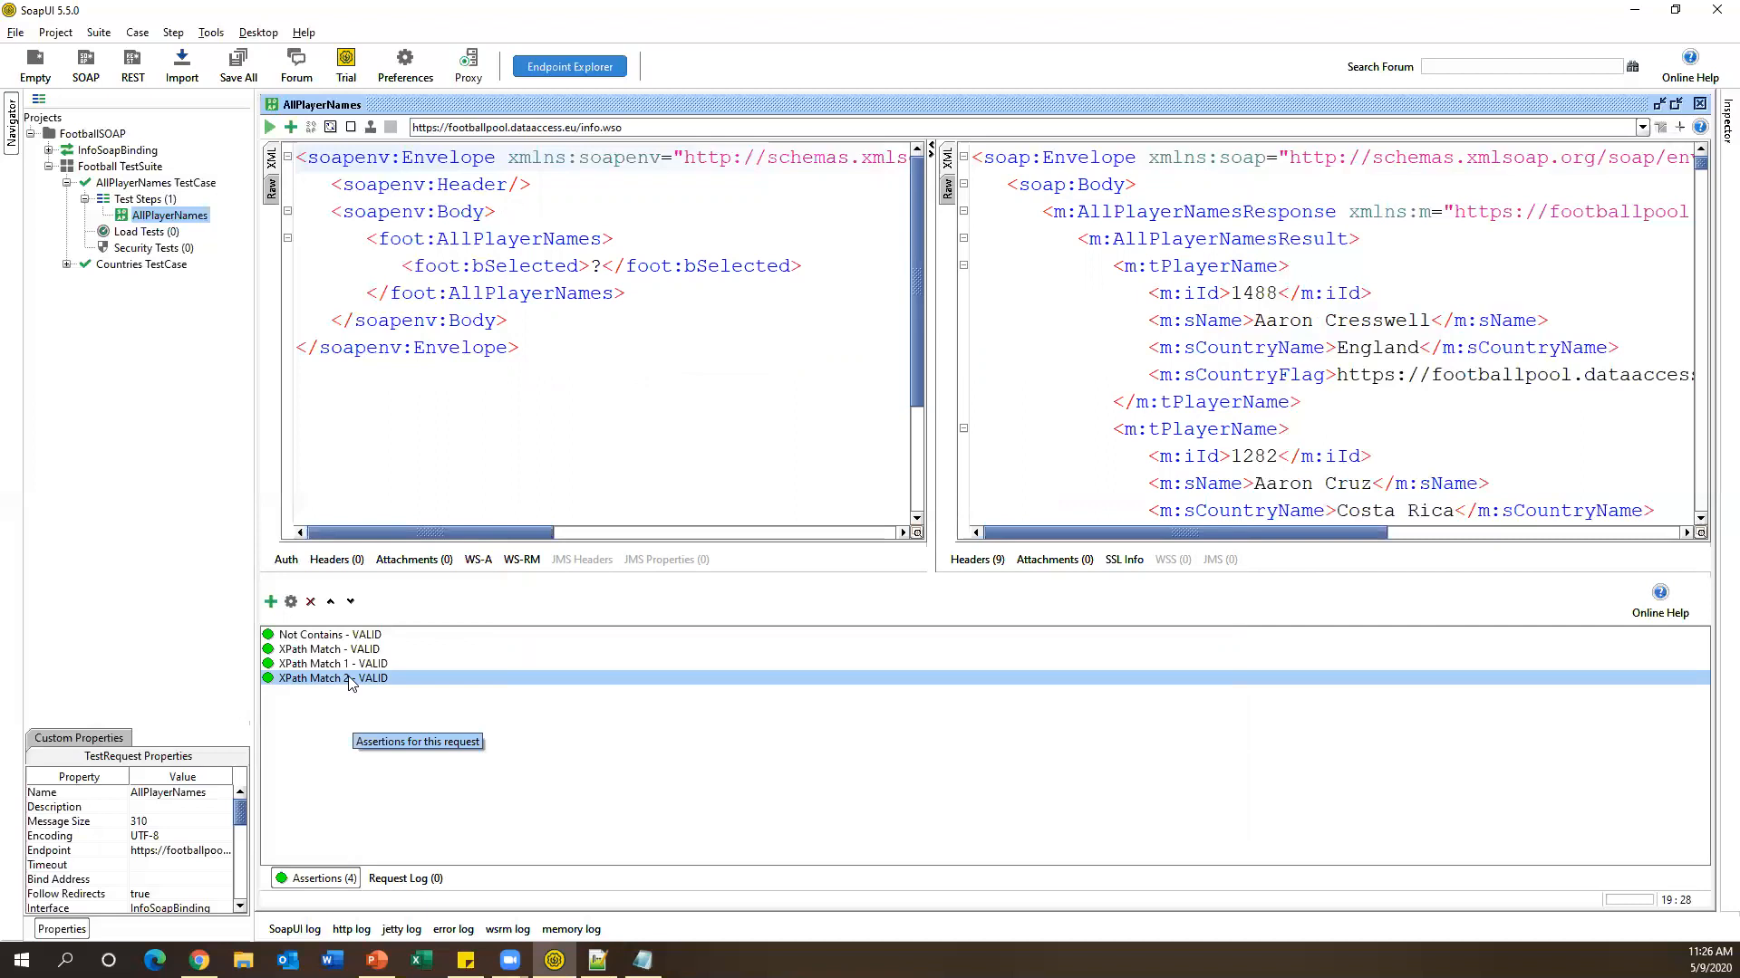
right_click(350, 682)
left_click(385, 702)
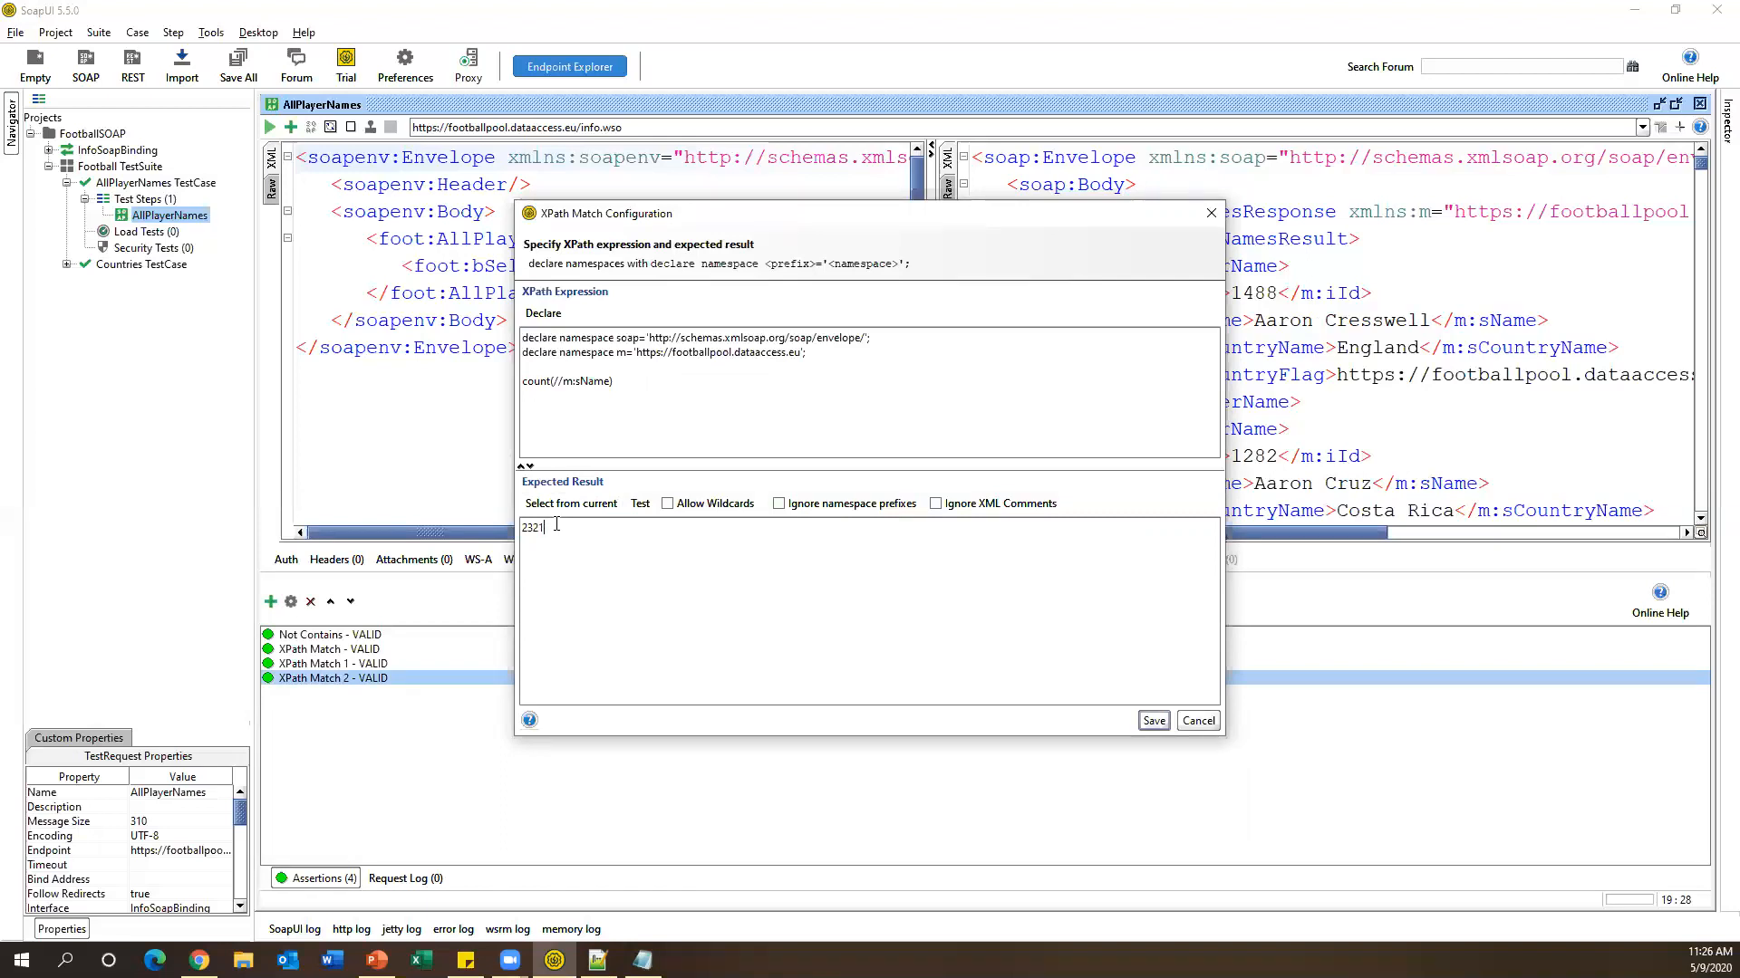
left_click(1152, 721)
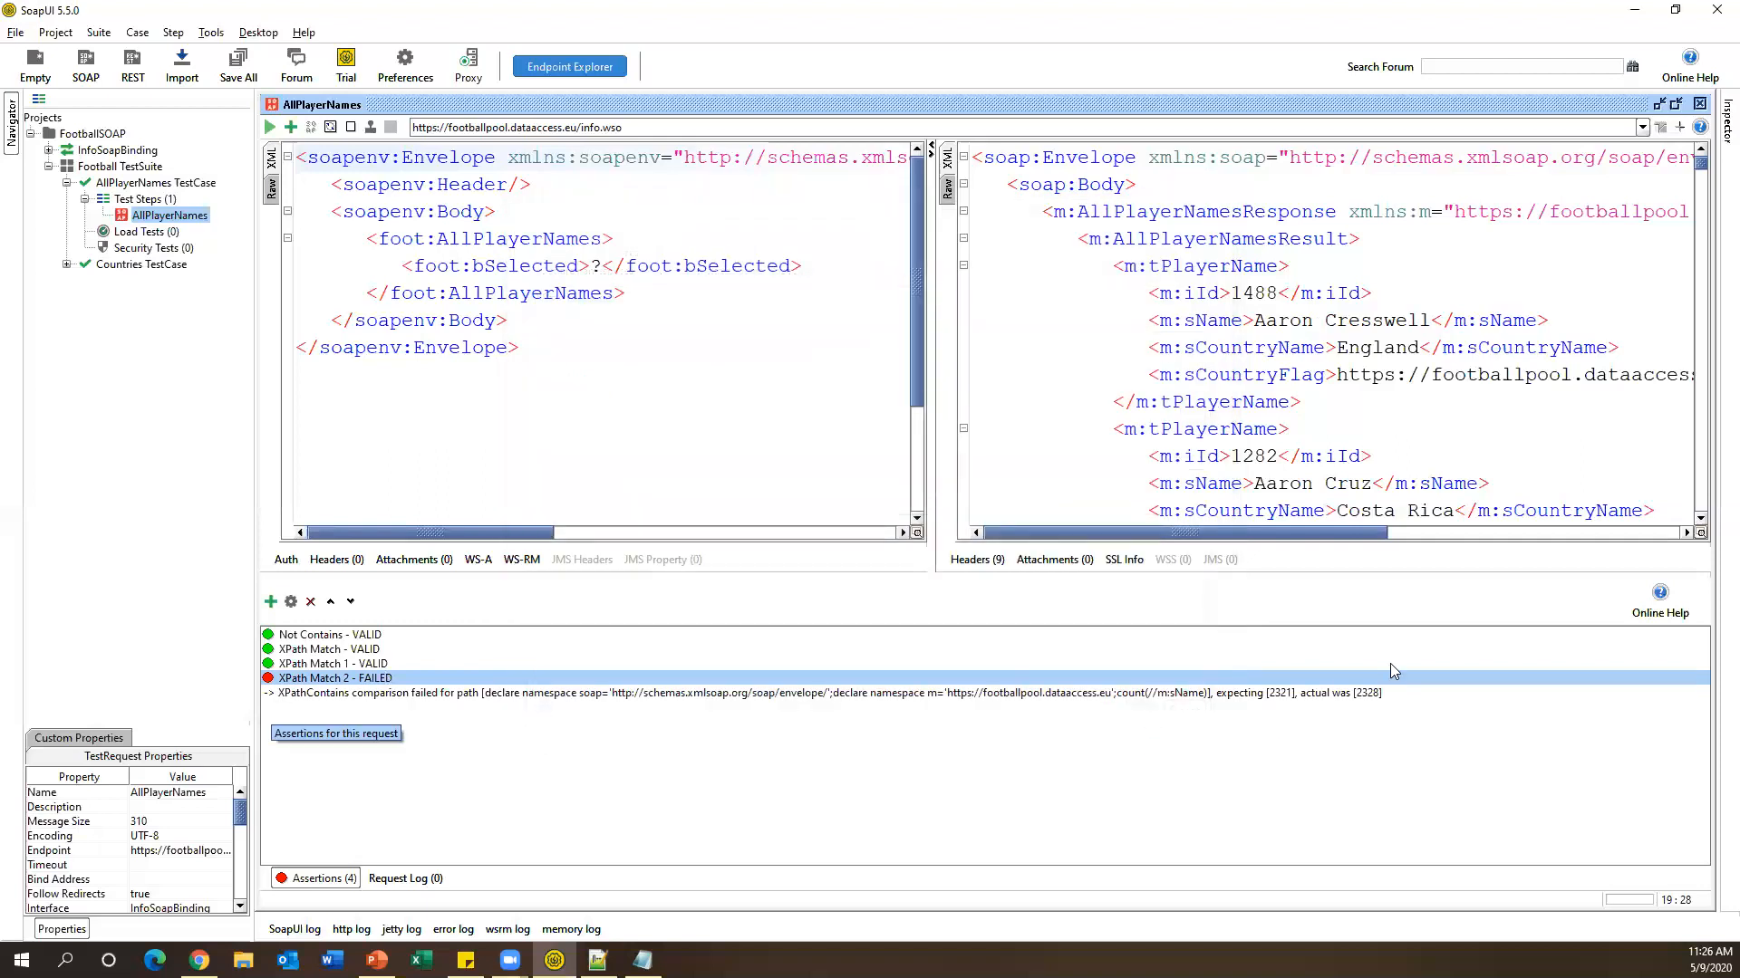
left_click(1273, 697)
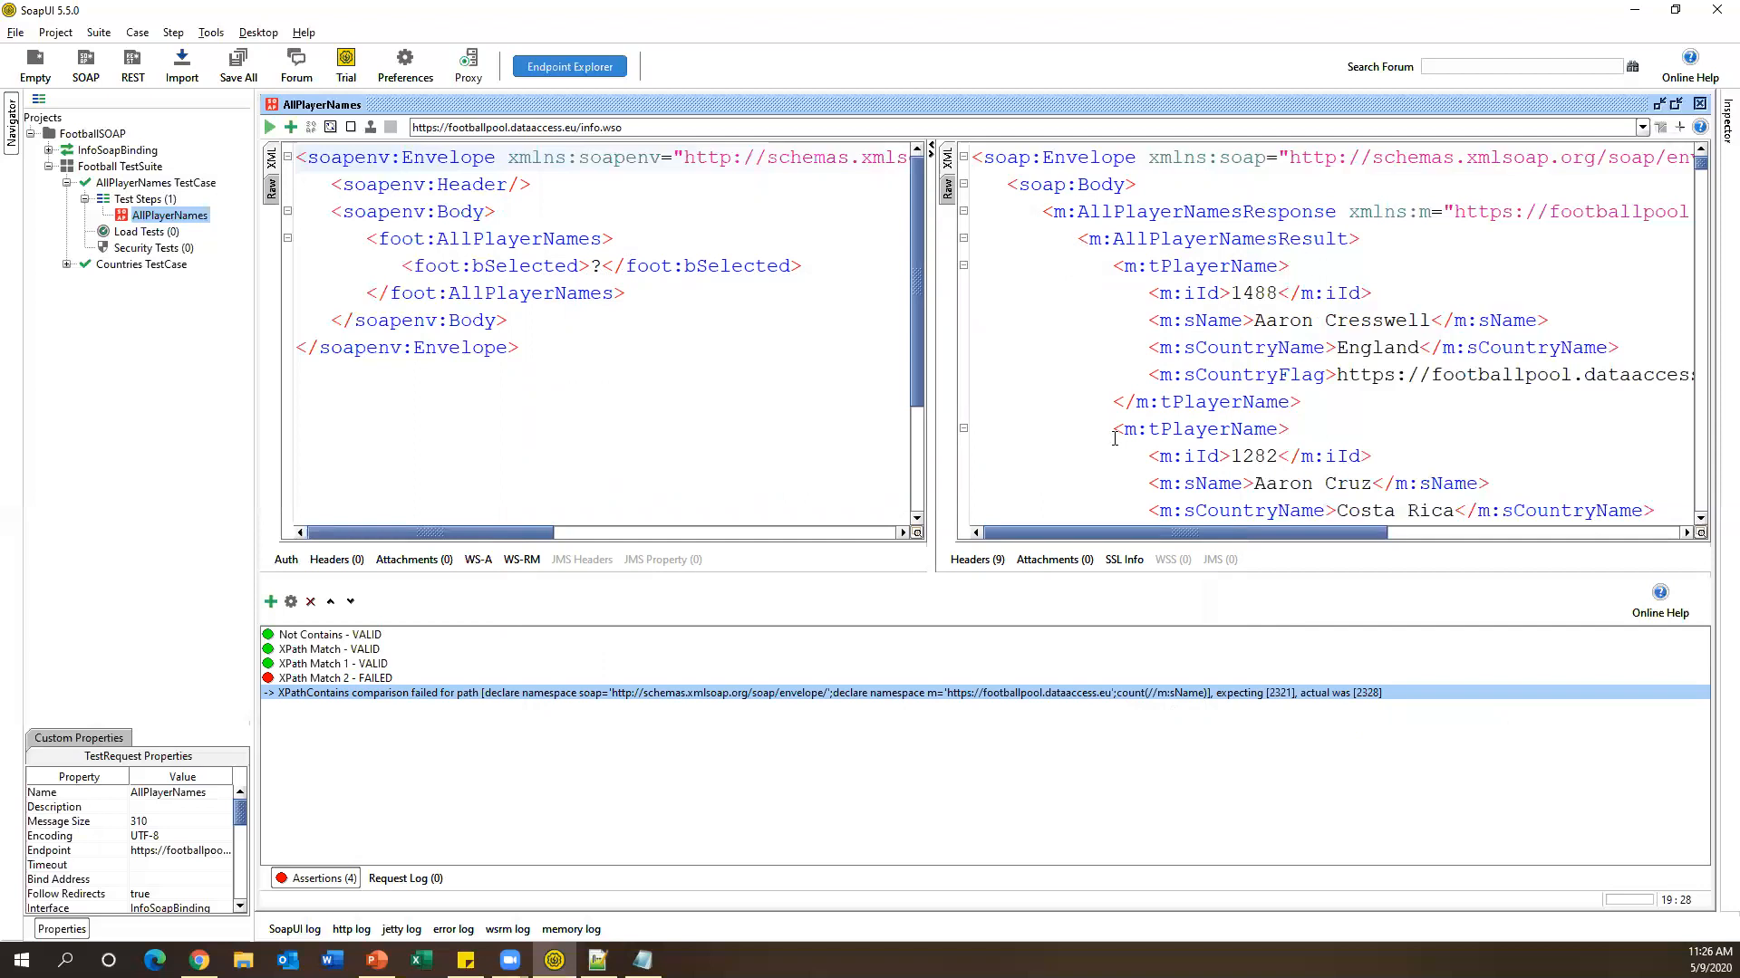
Reconfigure XPath Match 2 by refilling its expected result from the current response and save the assertion.
right_click(358, 682)
left_click(391, 712)
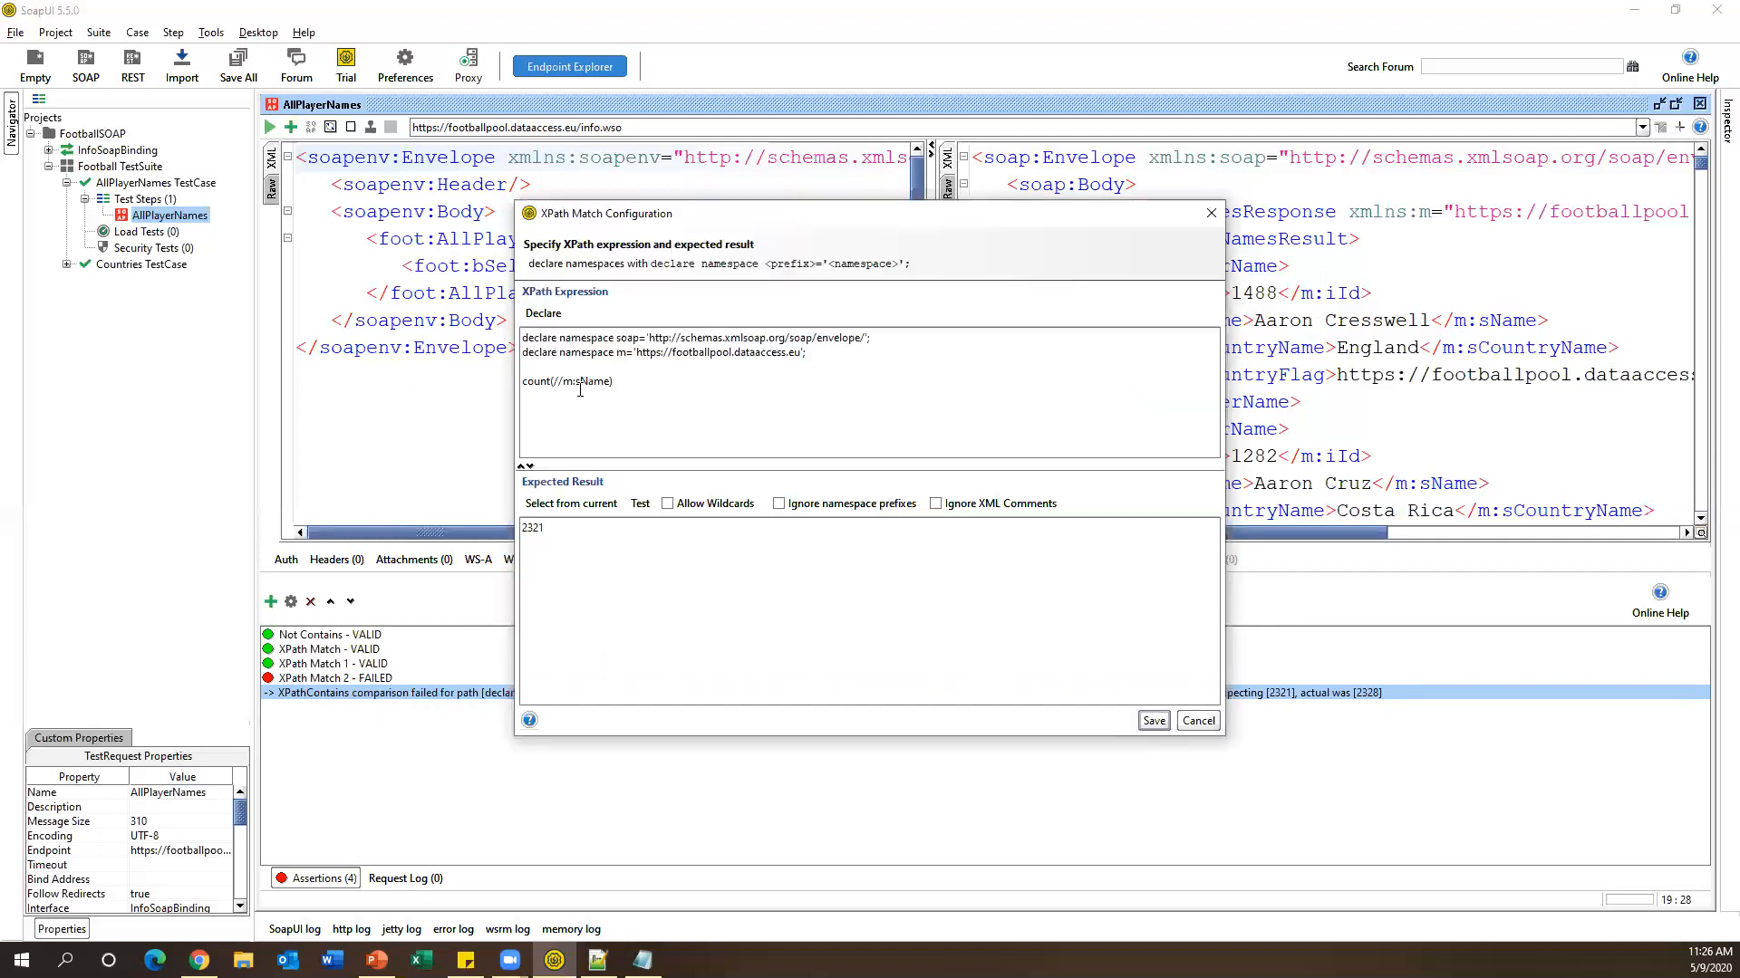
left_click(575, 505)
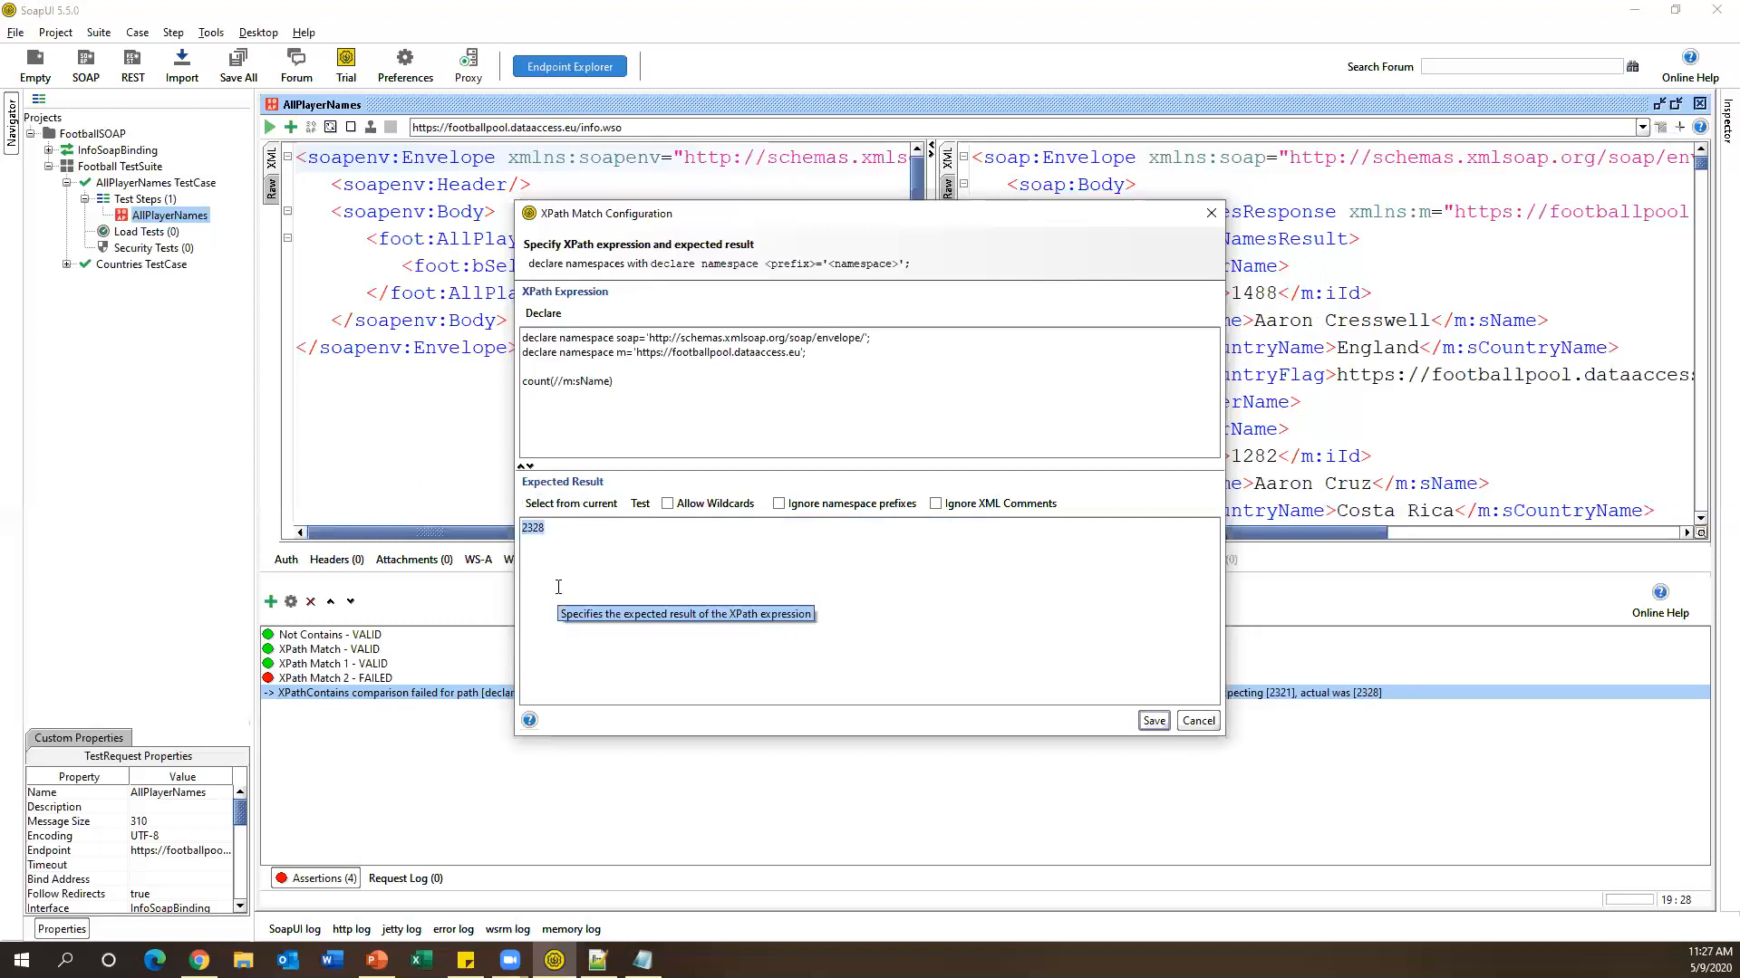
left_click_drag(614, 381, 508, 380)
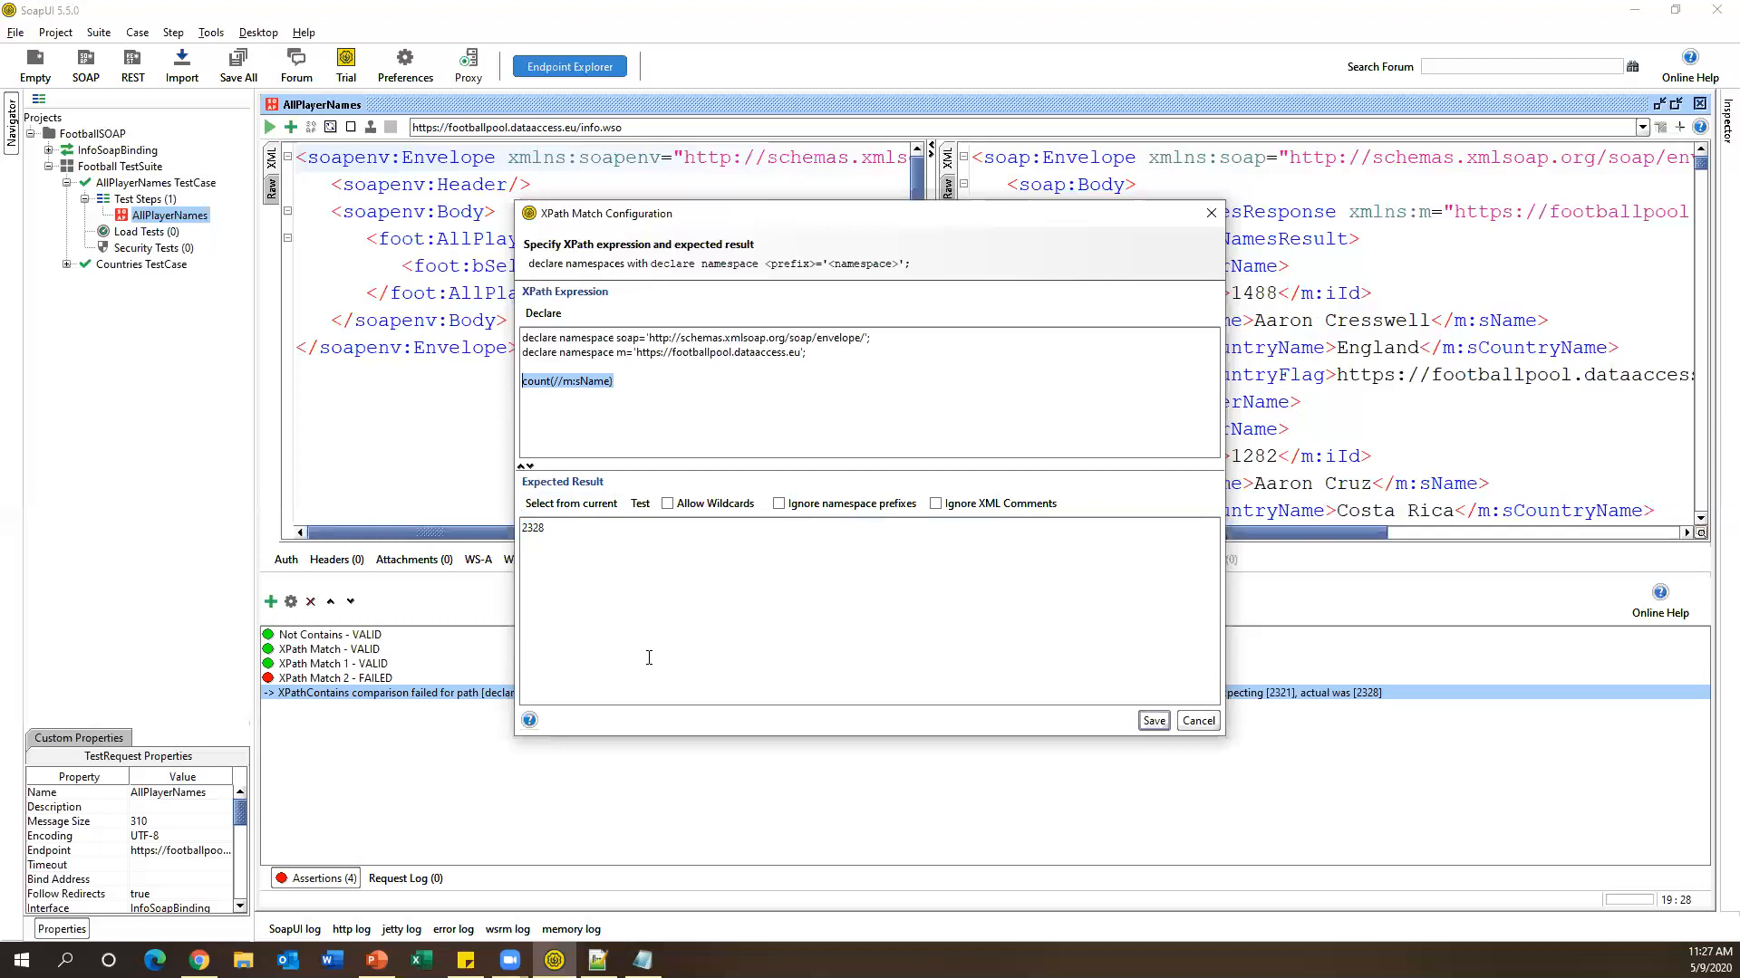
left_click(199, 960)
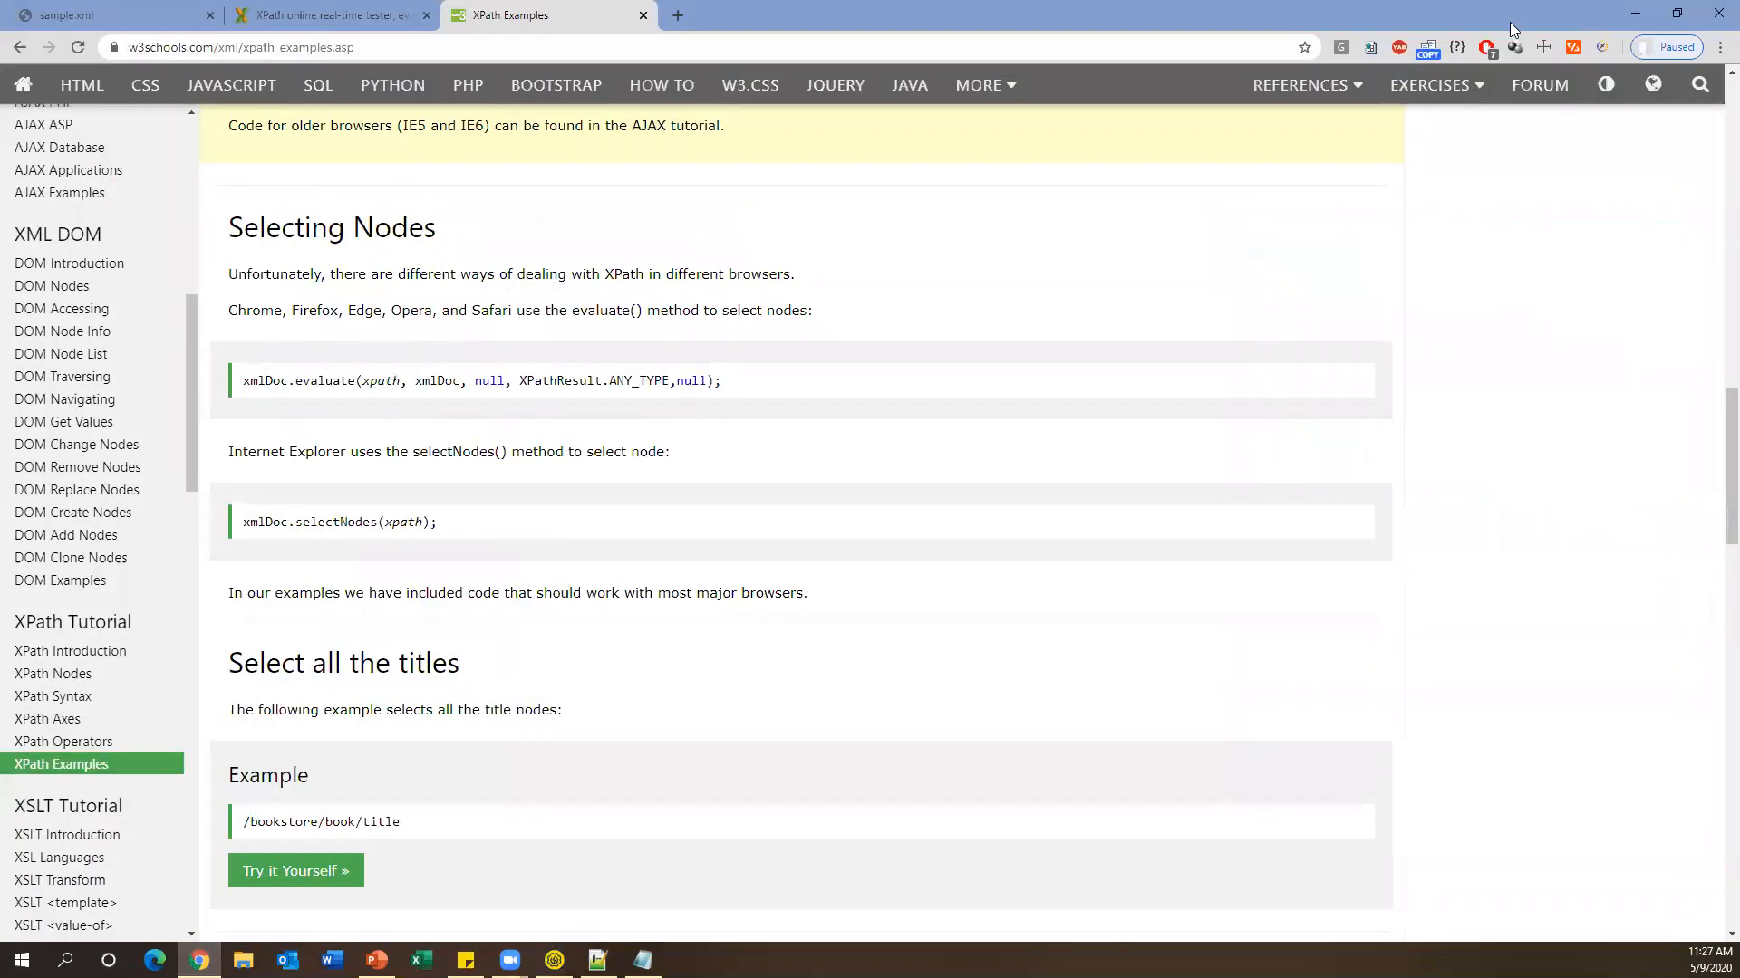
left_click(1635, 14)
left_click(1154, 720)
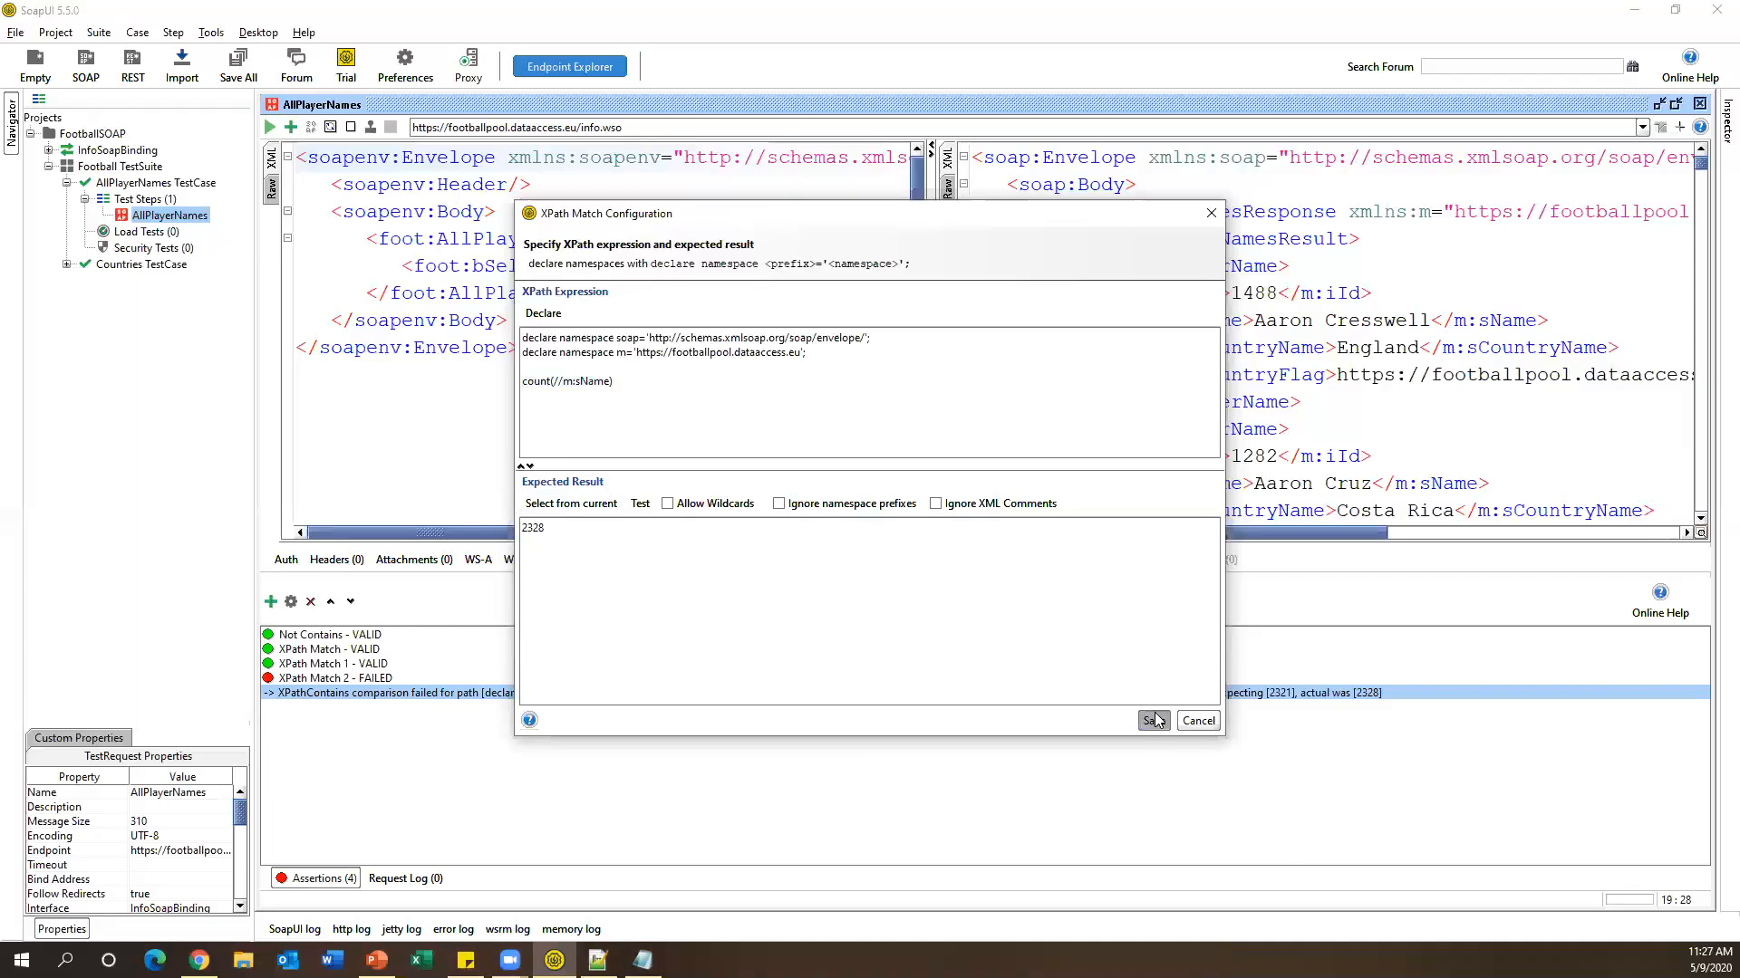
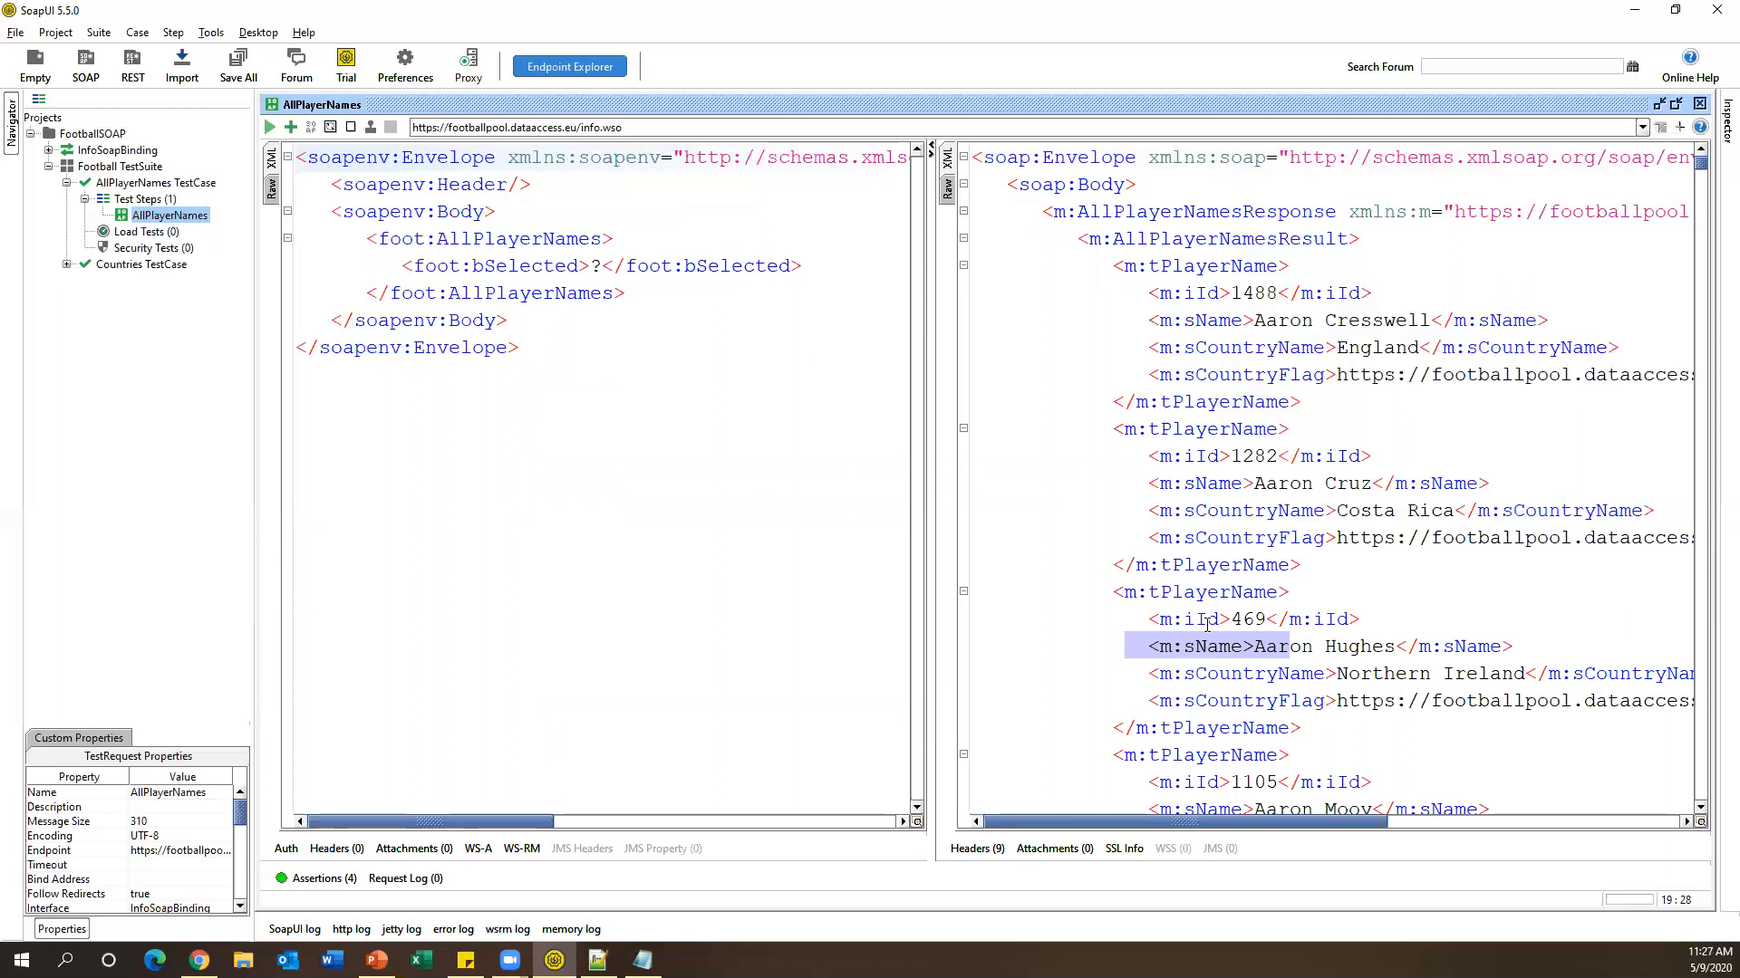
Examine the first tPlayerName node and its sName value in the response.
left_click_drag(1115, 271, 1333, 401)
left_click(1333, 401)
left_click_drag(1149, 319, 1609, 317)
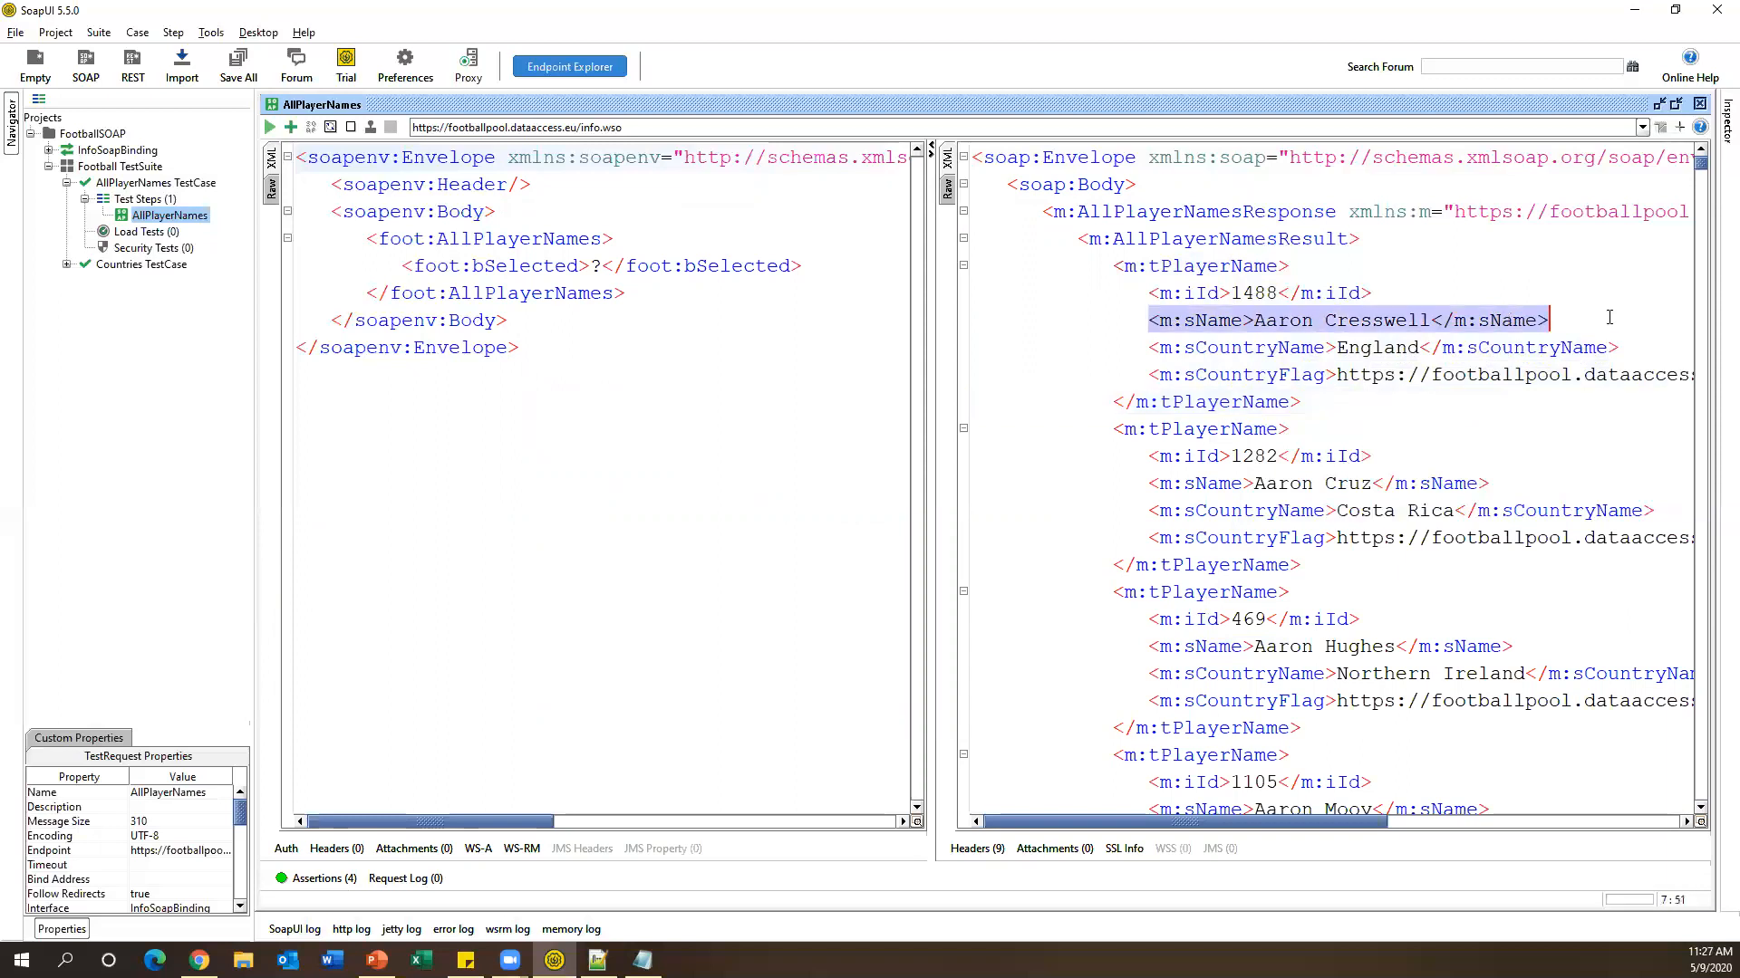
double_click(1365, 323)
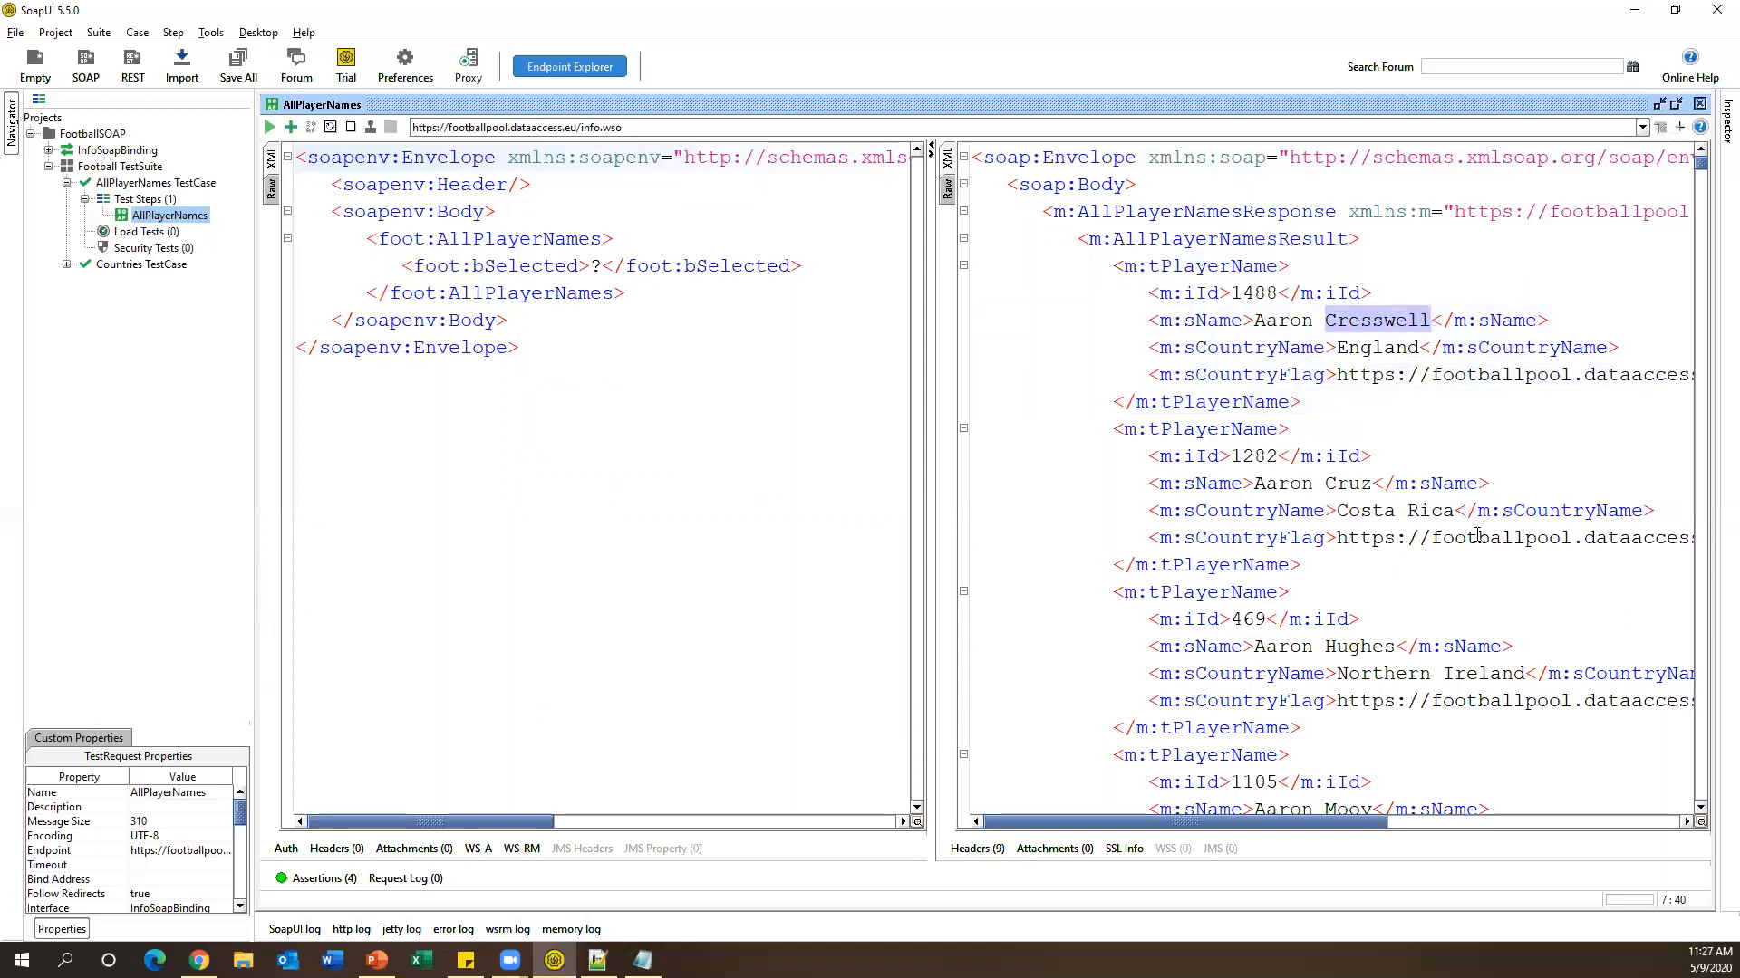
Open the XPath Match 1 configuration beside the response and compare its sName XPath with the expected result.
left_click(320, 881)
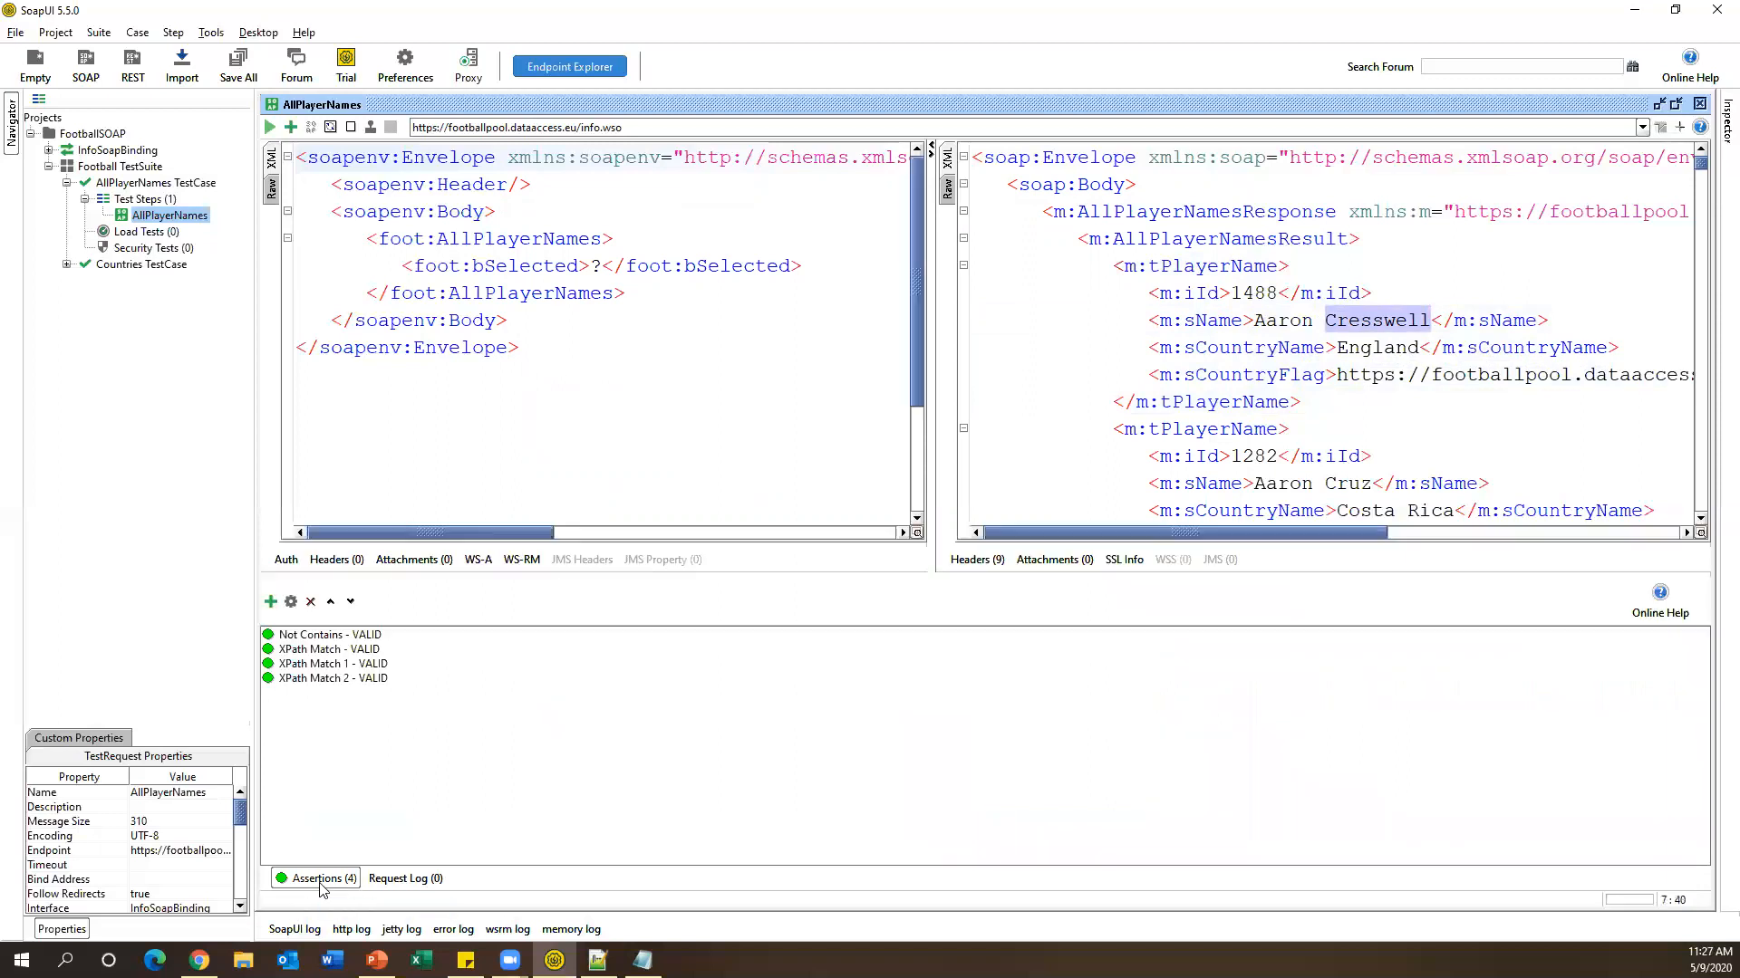
left_click(332, 667)
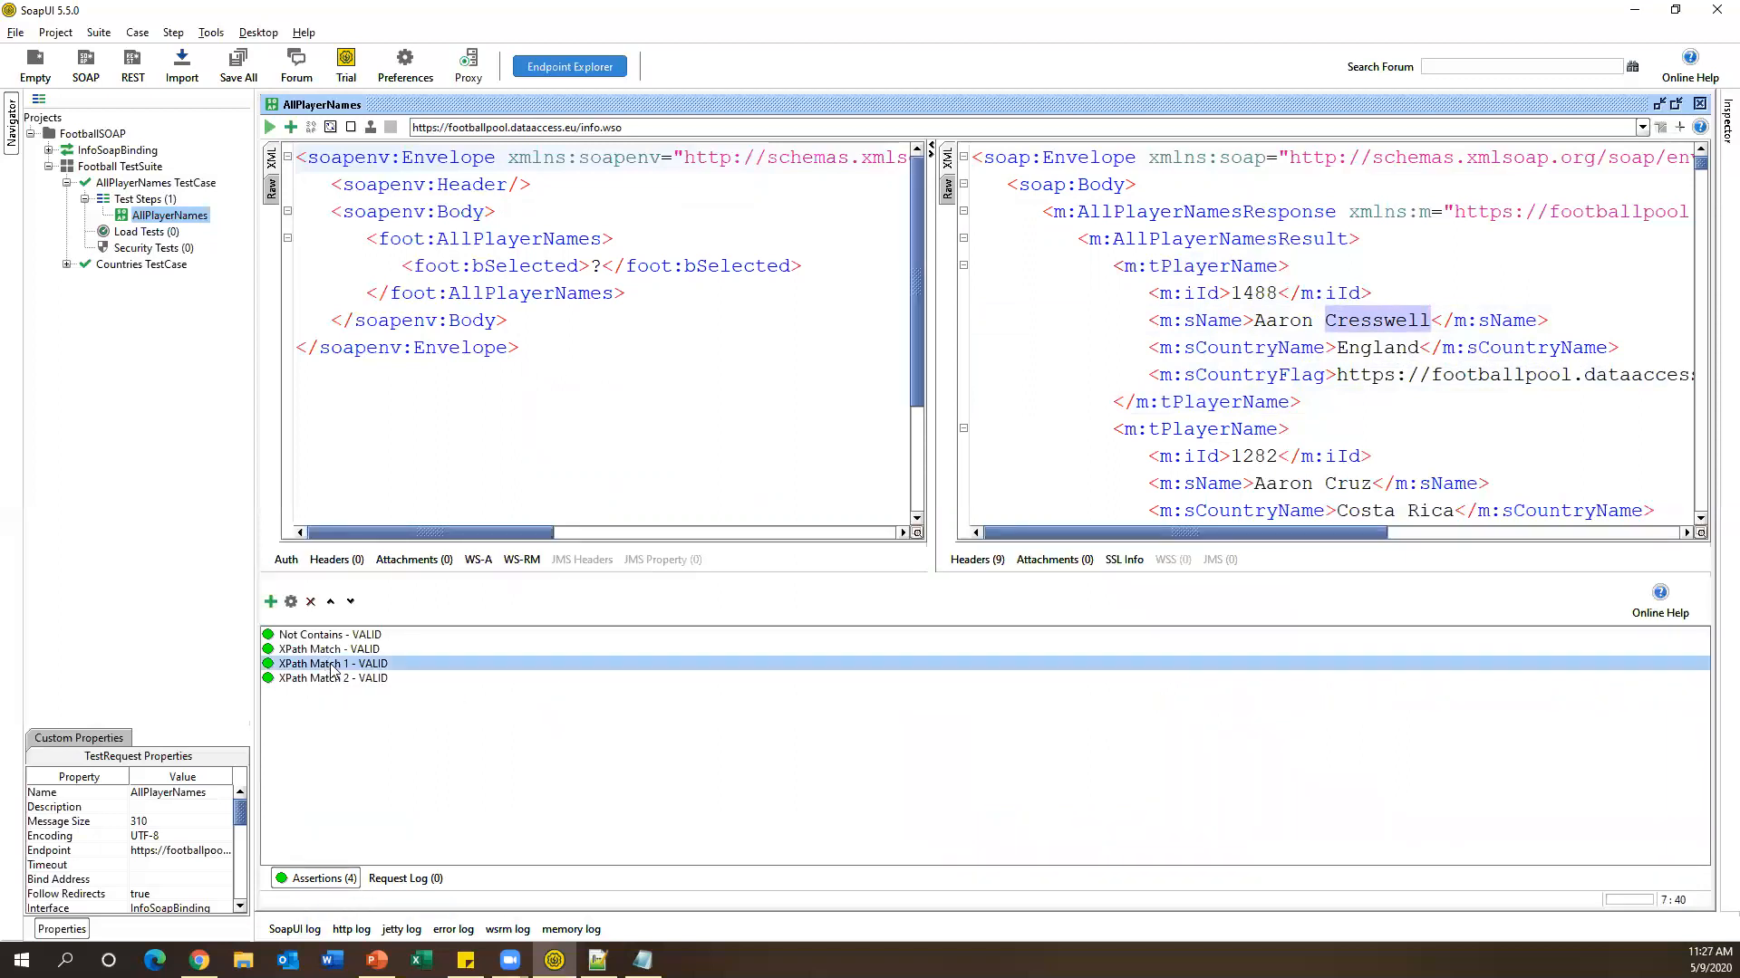
double_click(333, 667)
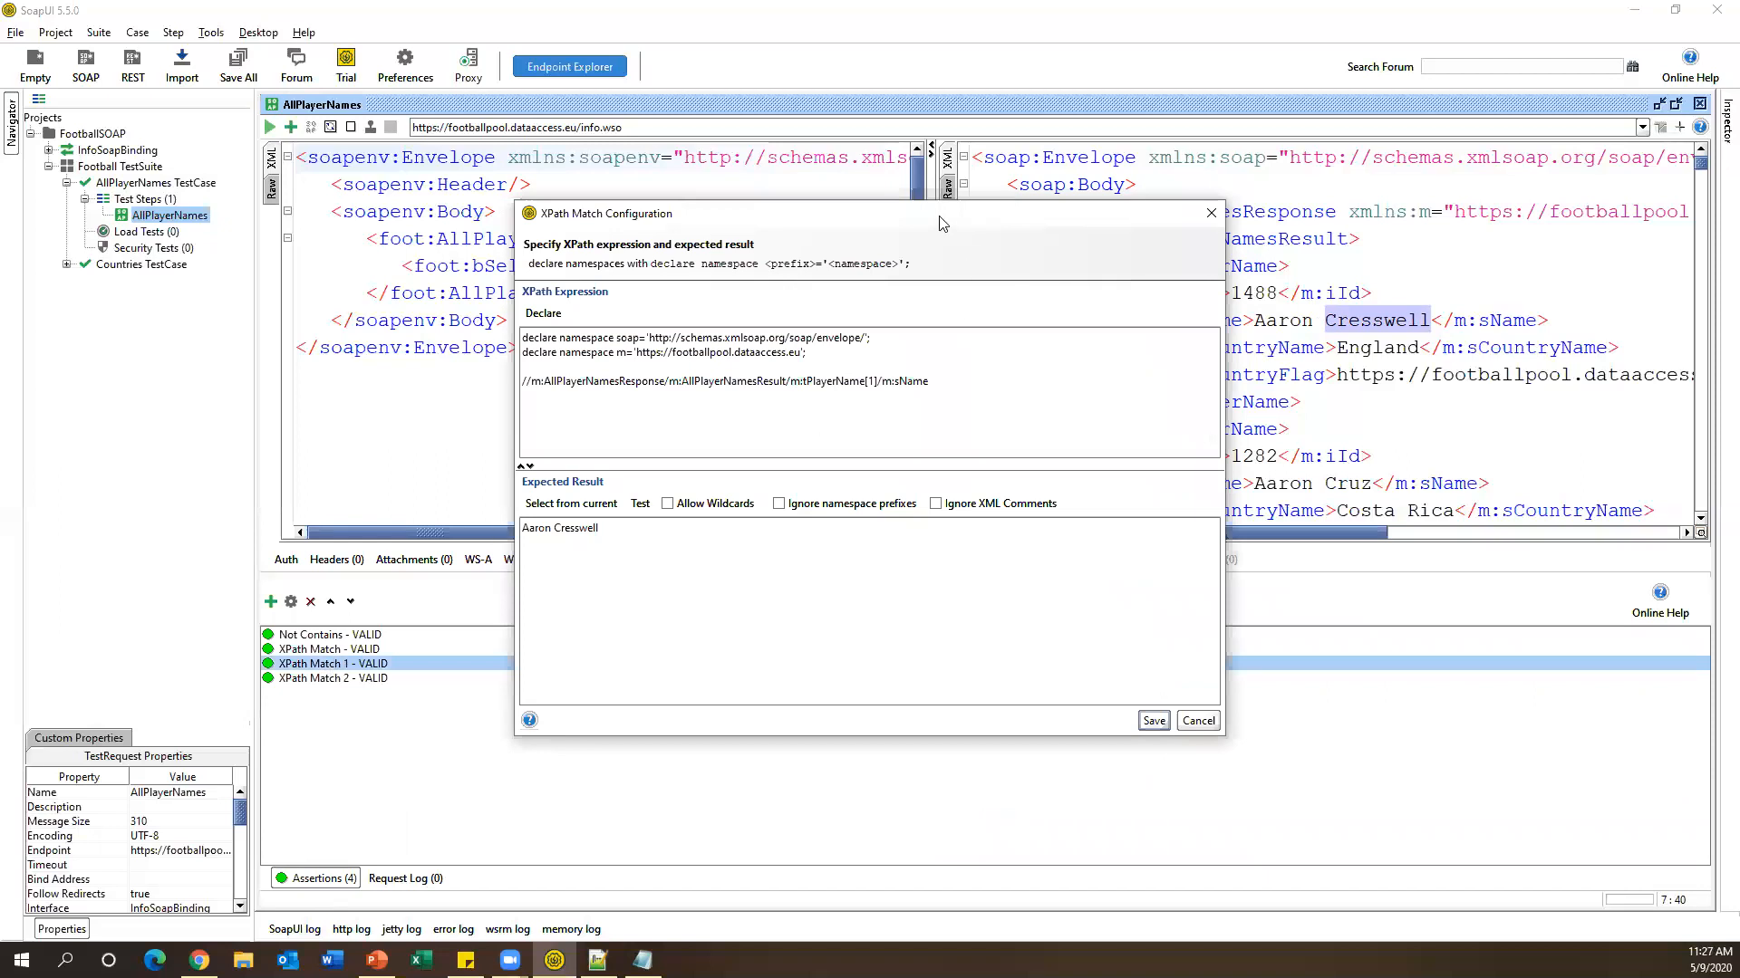
left_click_drag(943, 224, 609, 225)
left_click_drag(629, 382, 196, 382)
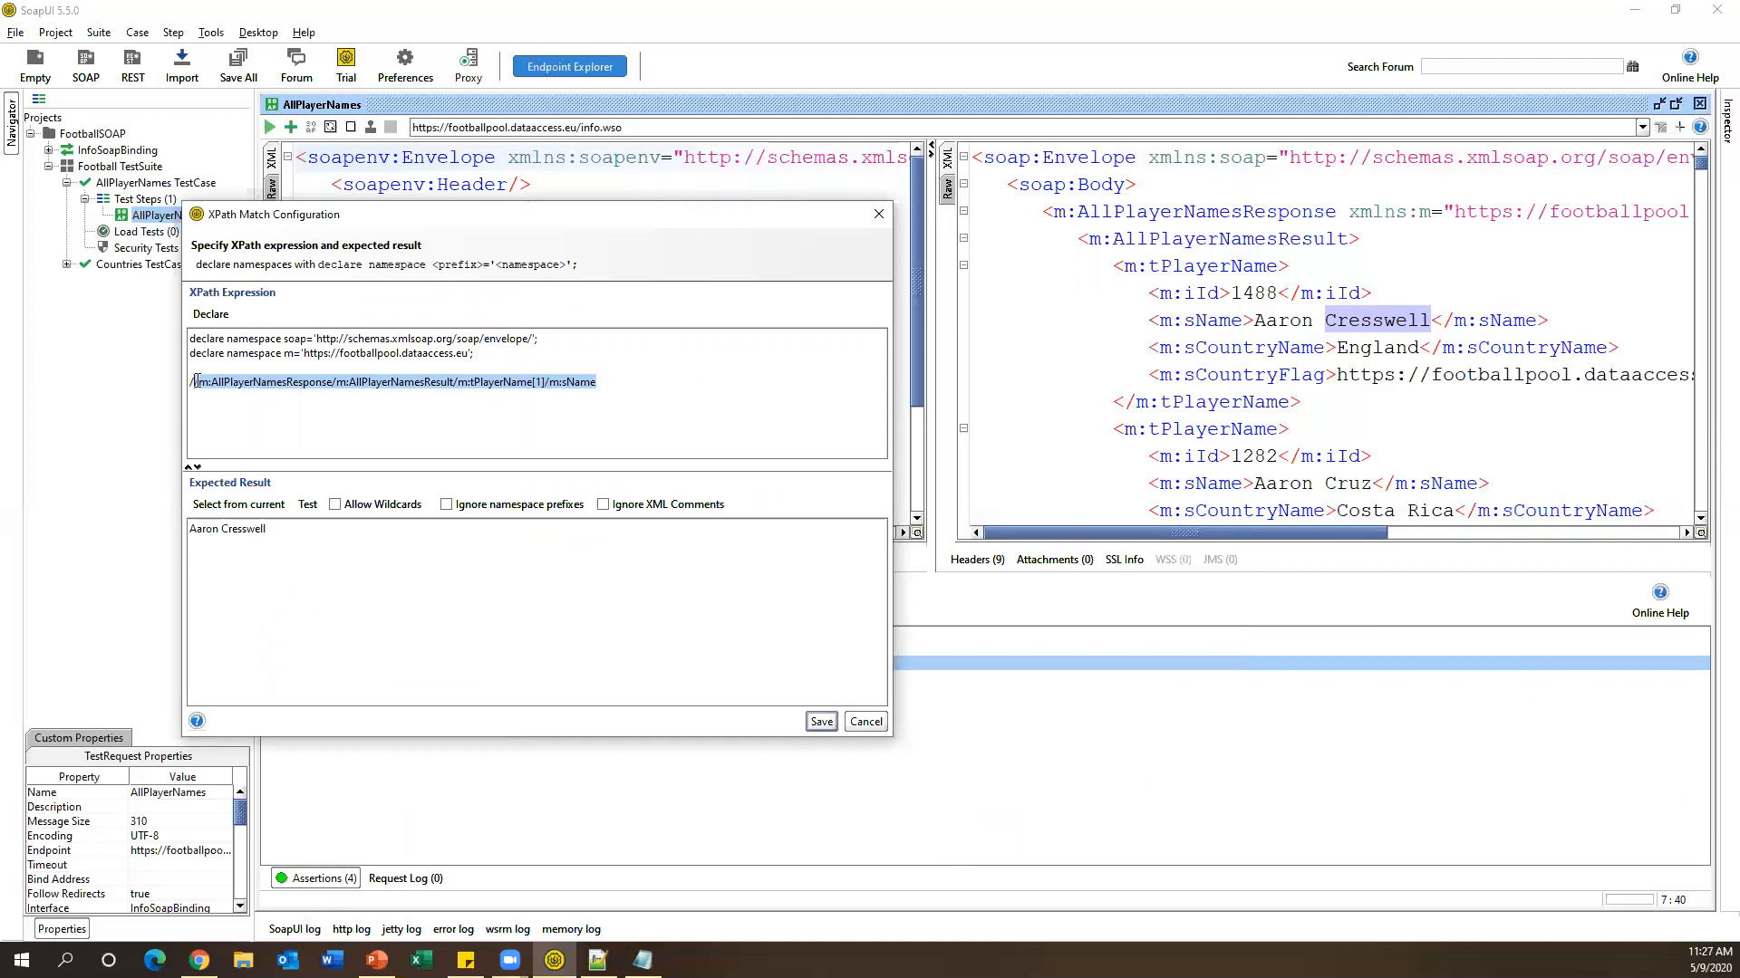
left_click(290, 536)
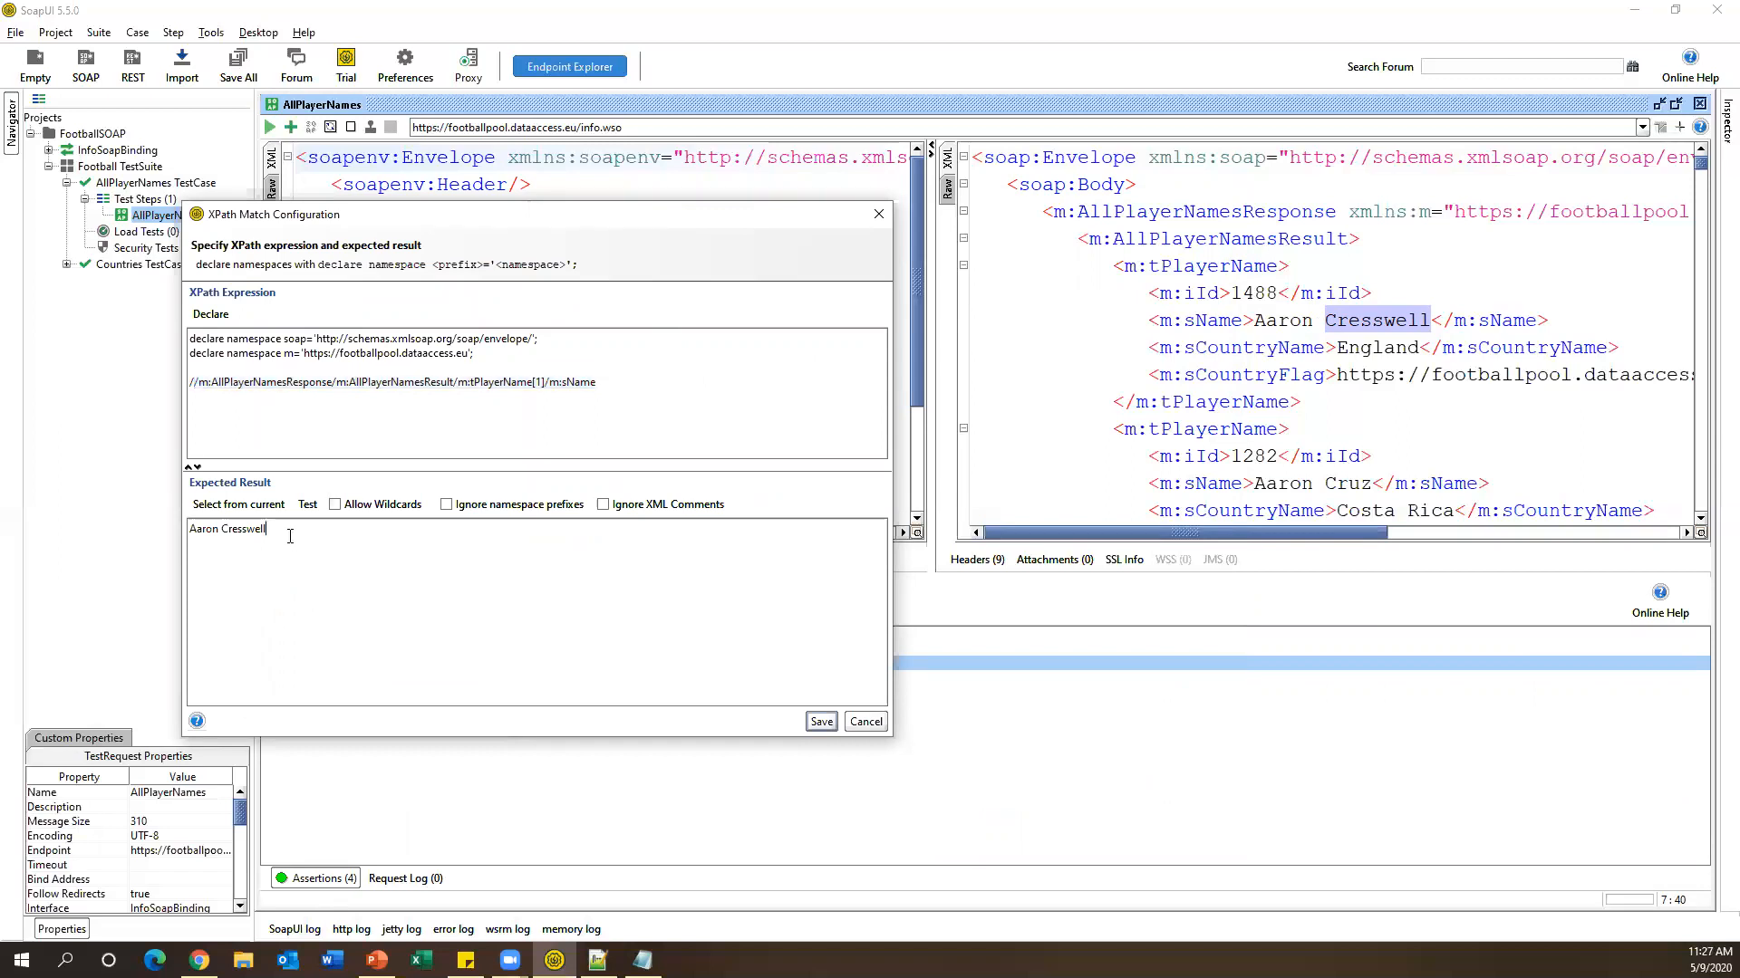
left_click_drag(290, 536, 185, 534)
left_click_drag(627, 392, 190, 383)
left_click_drag(276, 534, 188, 533)
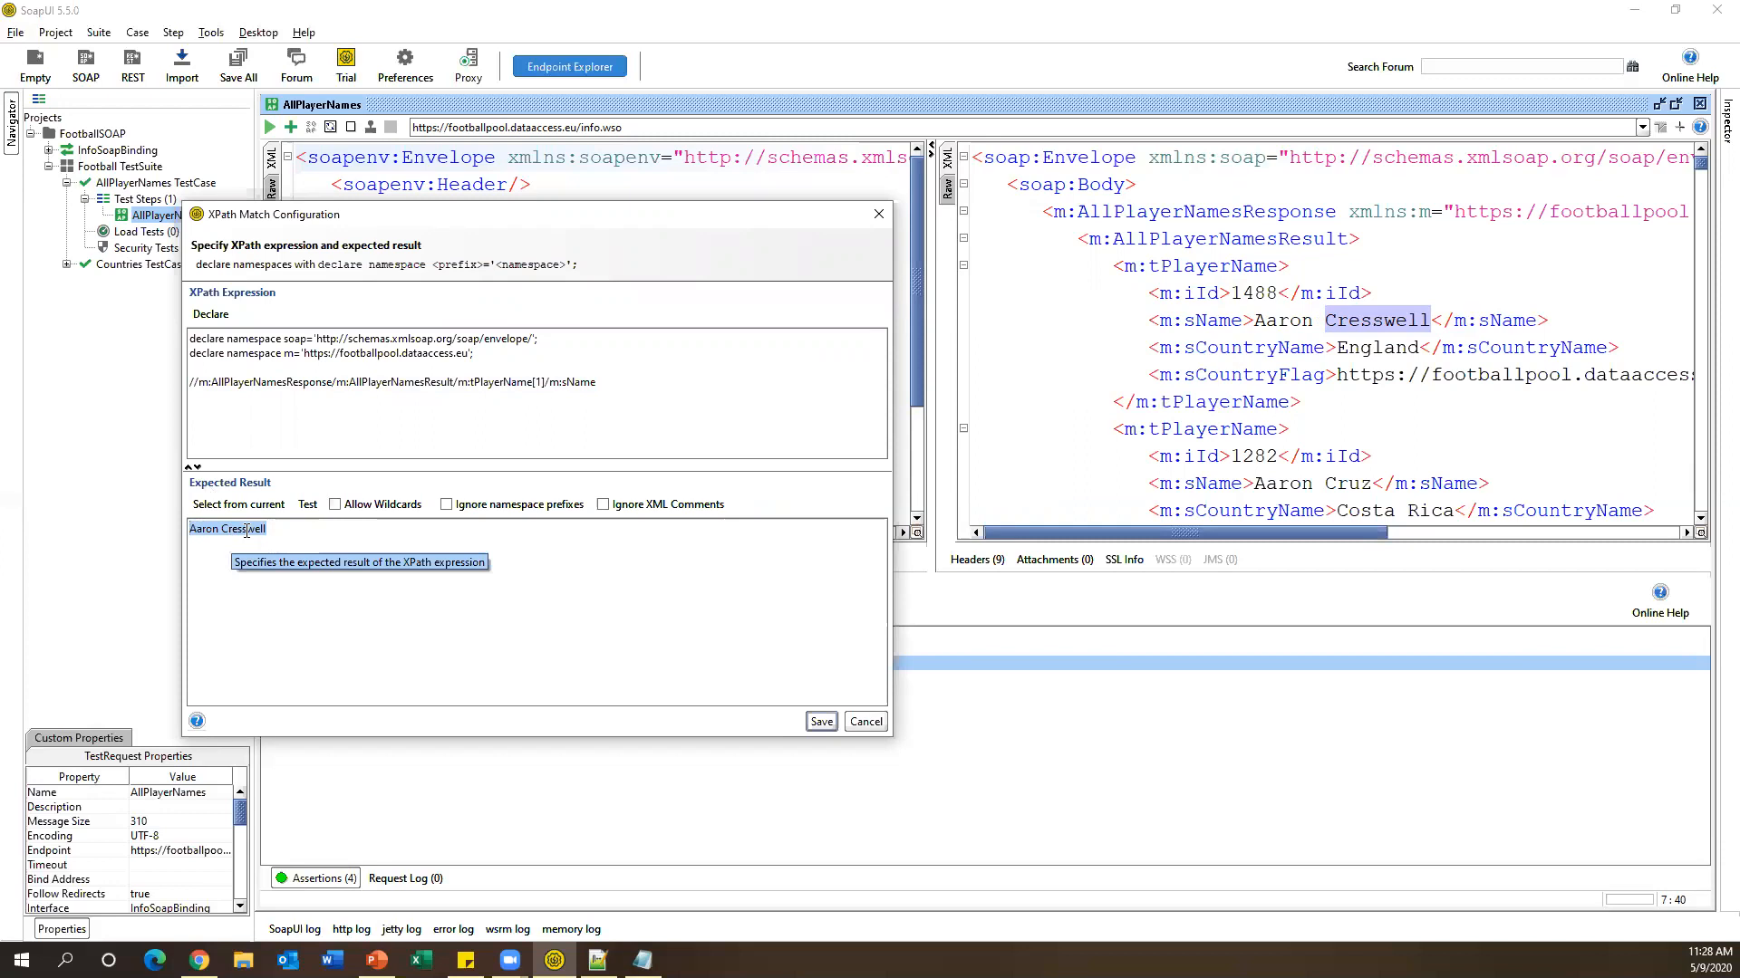
Review the first player's sName XPath and expected result in XPath Match 1 and close its configuration.
left_click_drag(598, 382, 195, 381)
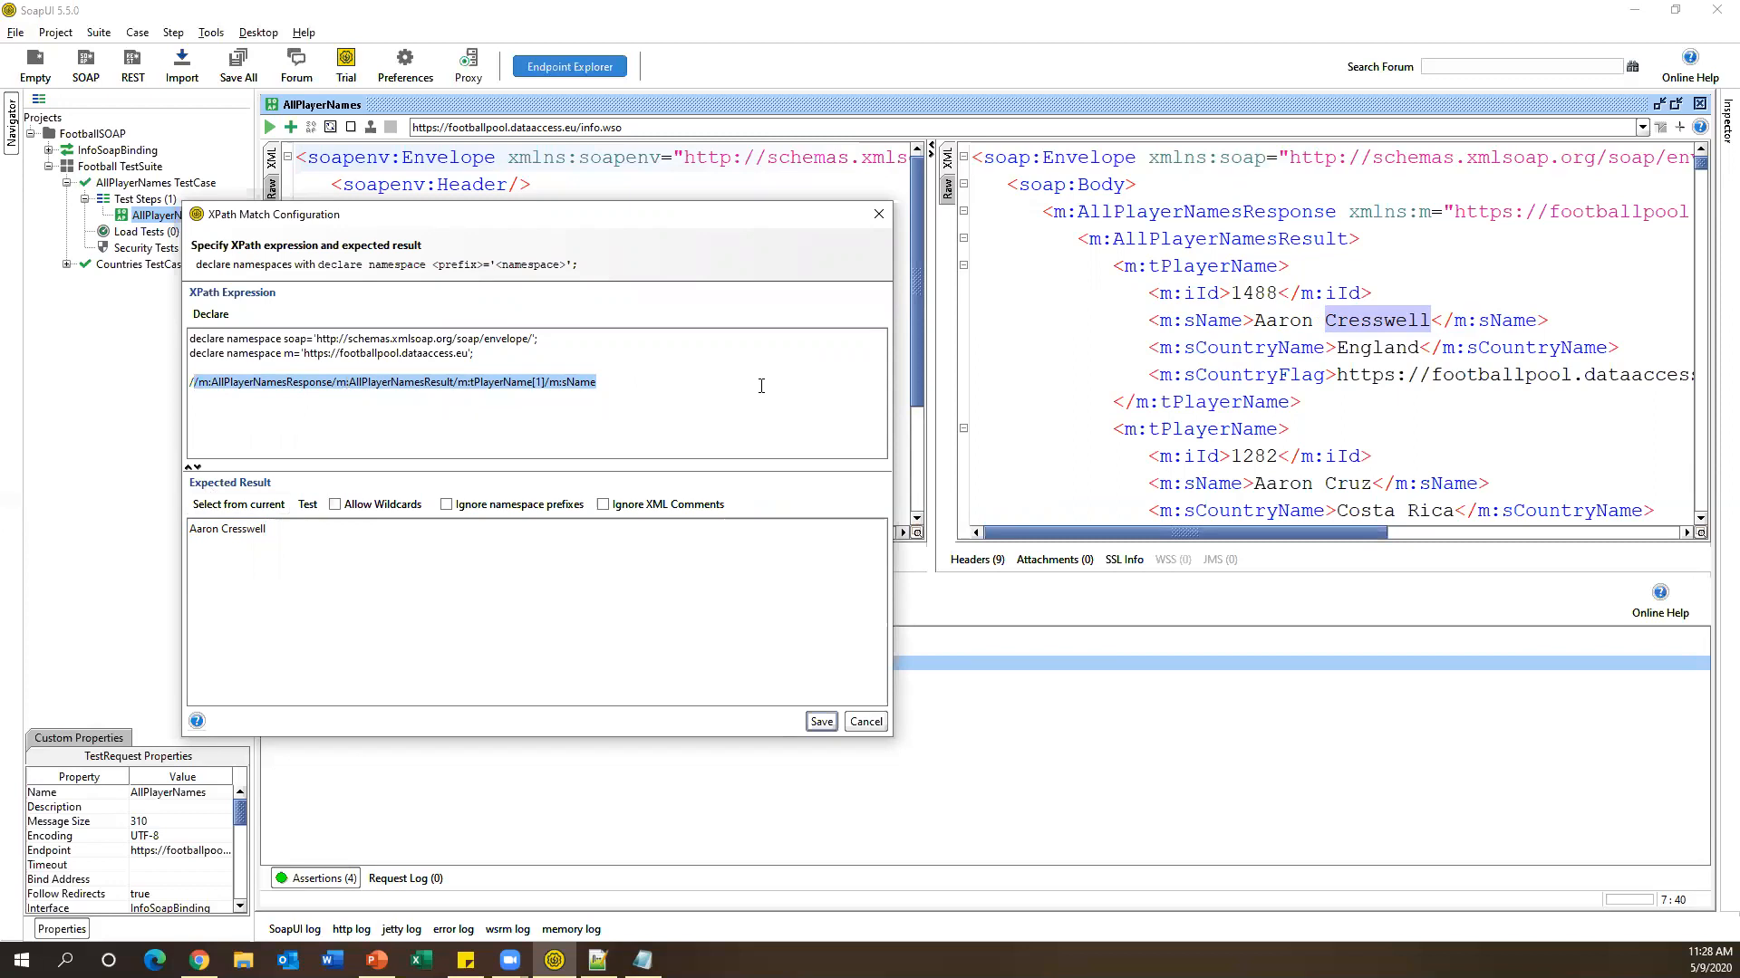
left_click_drag(313, 534, 170, 534)
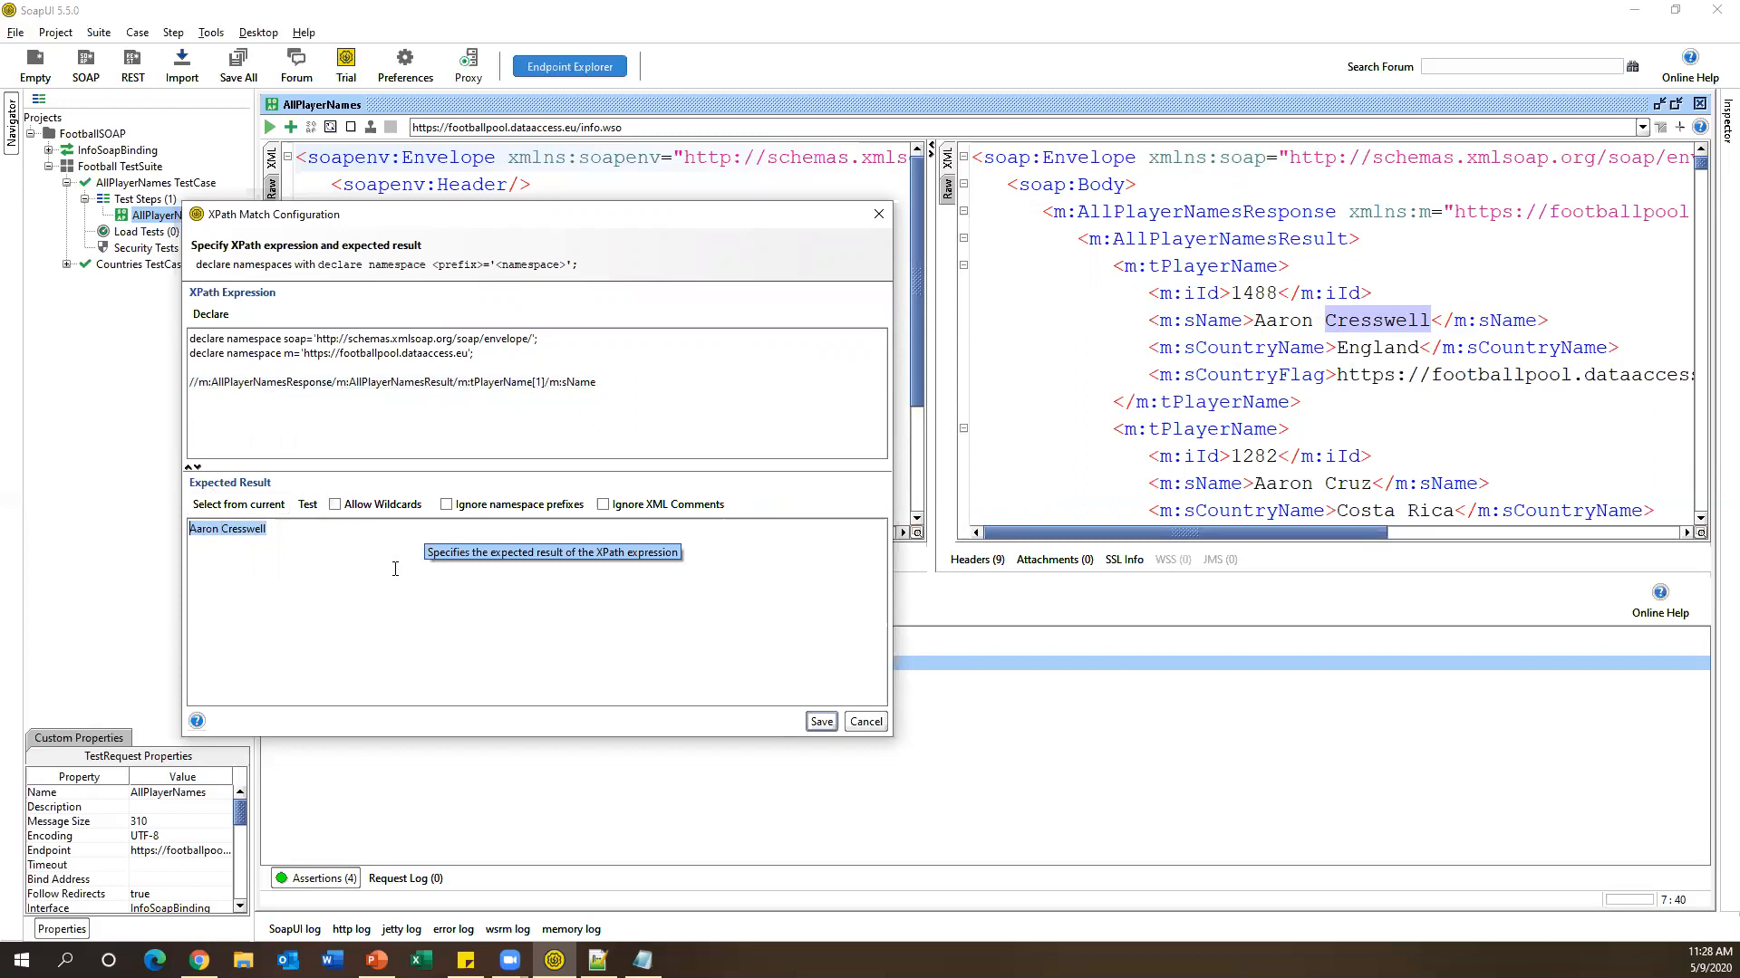
left_click(878, 214)
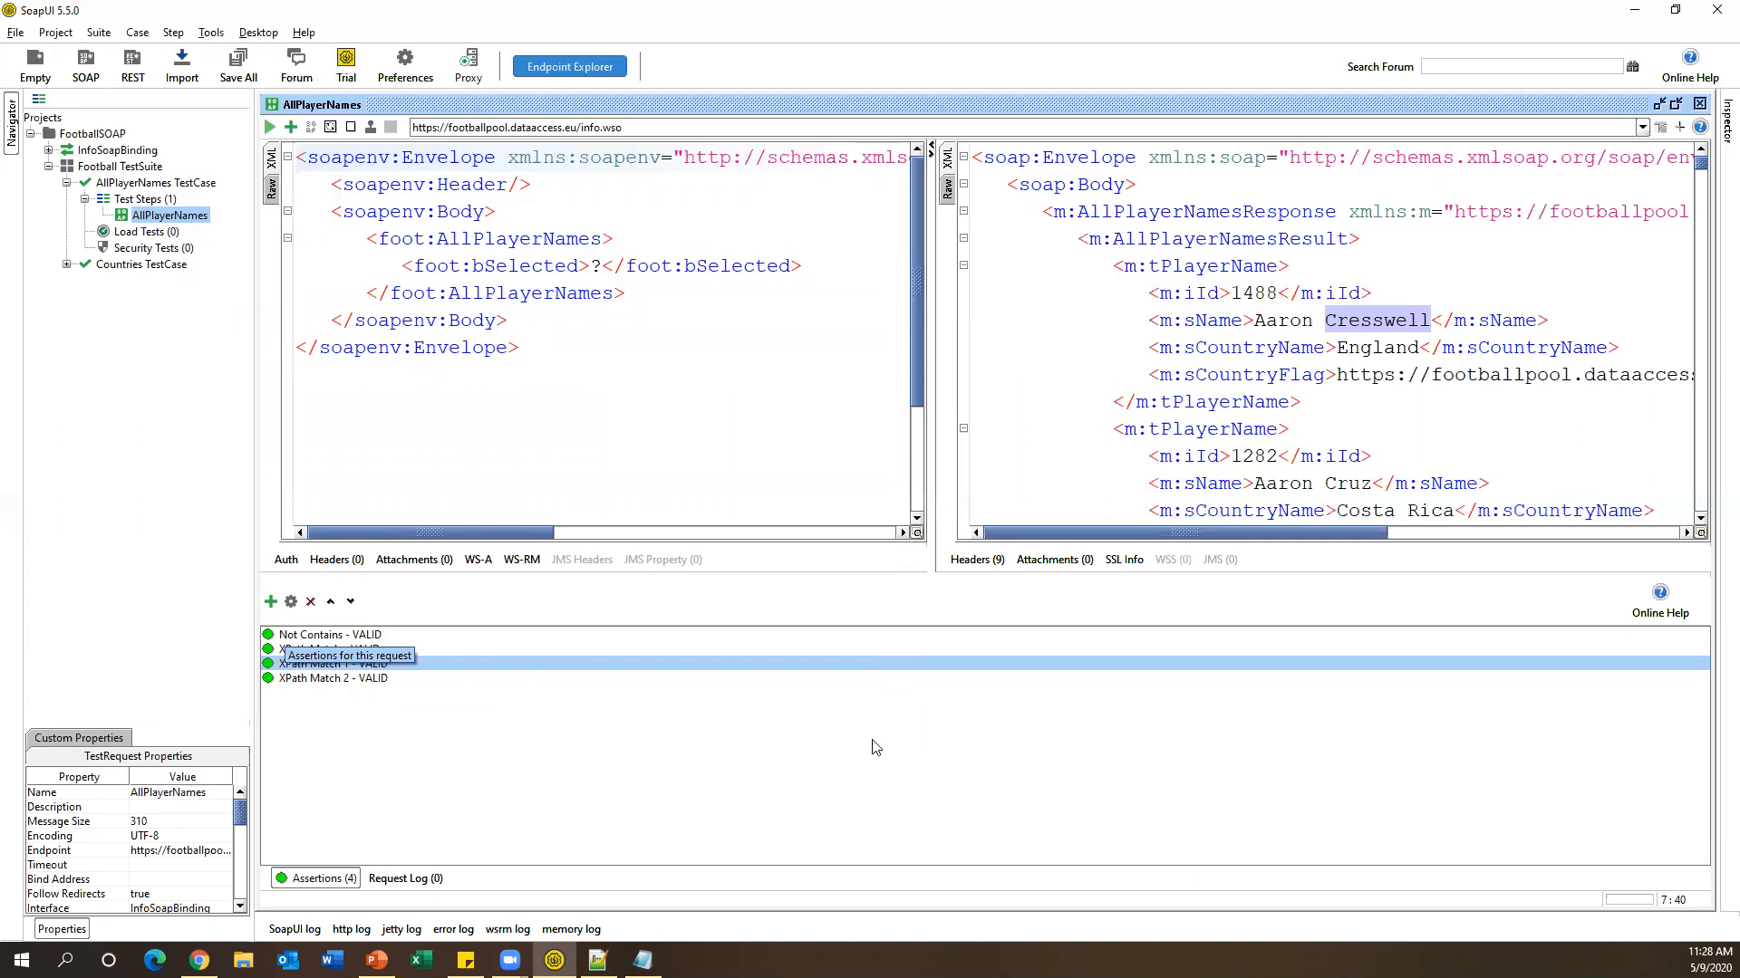
Copy the first player's sName XPath expression from the XPath Match 1 configuration and close it unchanged.
right_click(350, 664)
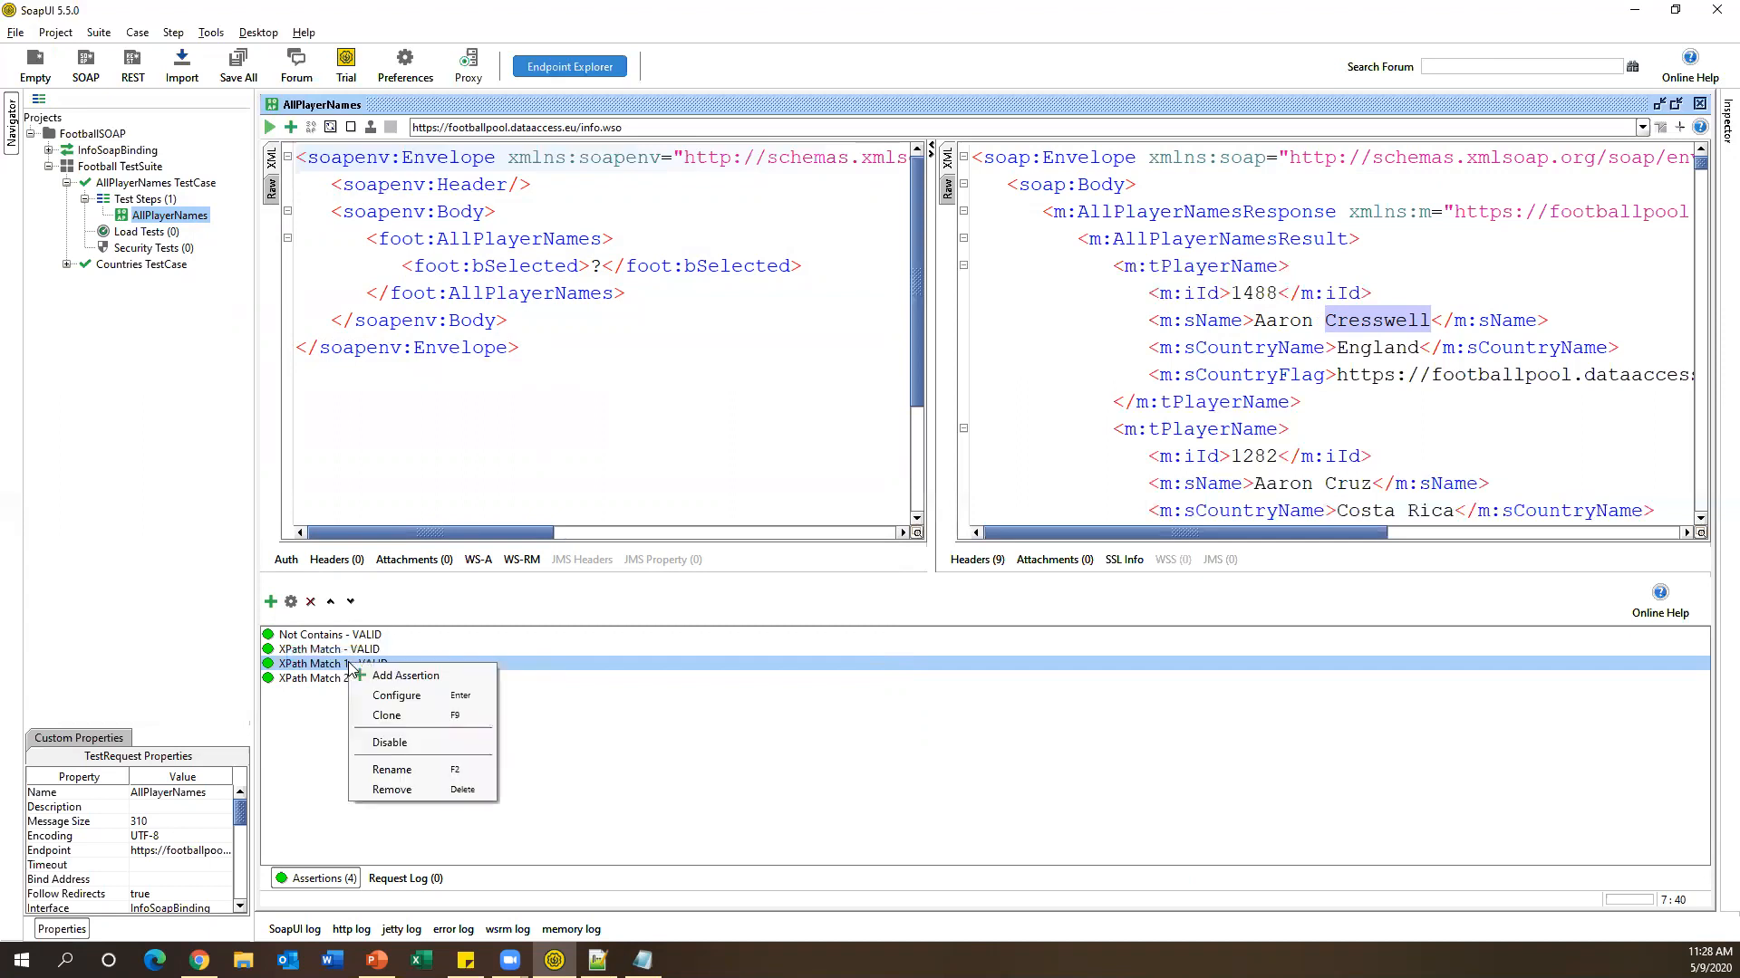
left_click(396, 696)
left_click_drag(964, 386, 522, 381)
key("ctrl+c")
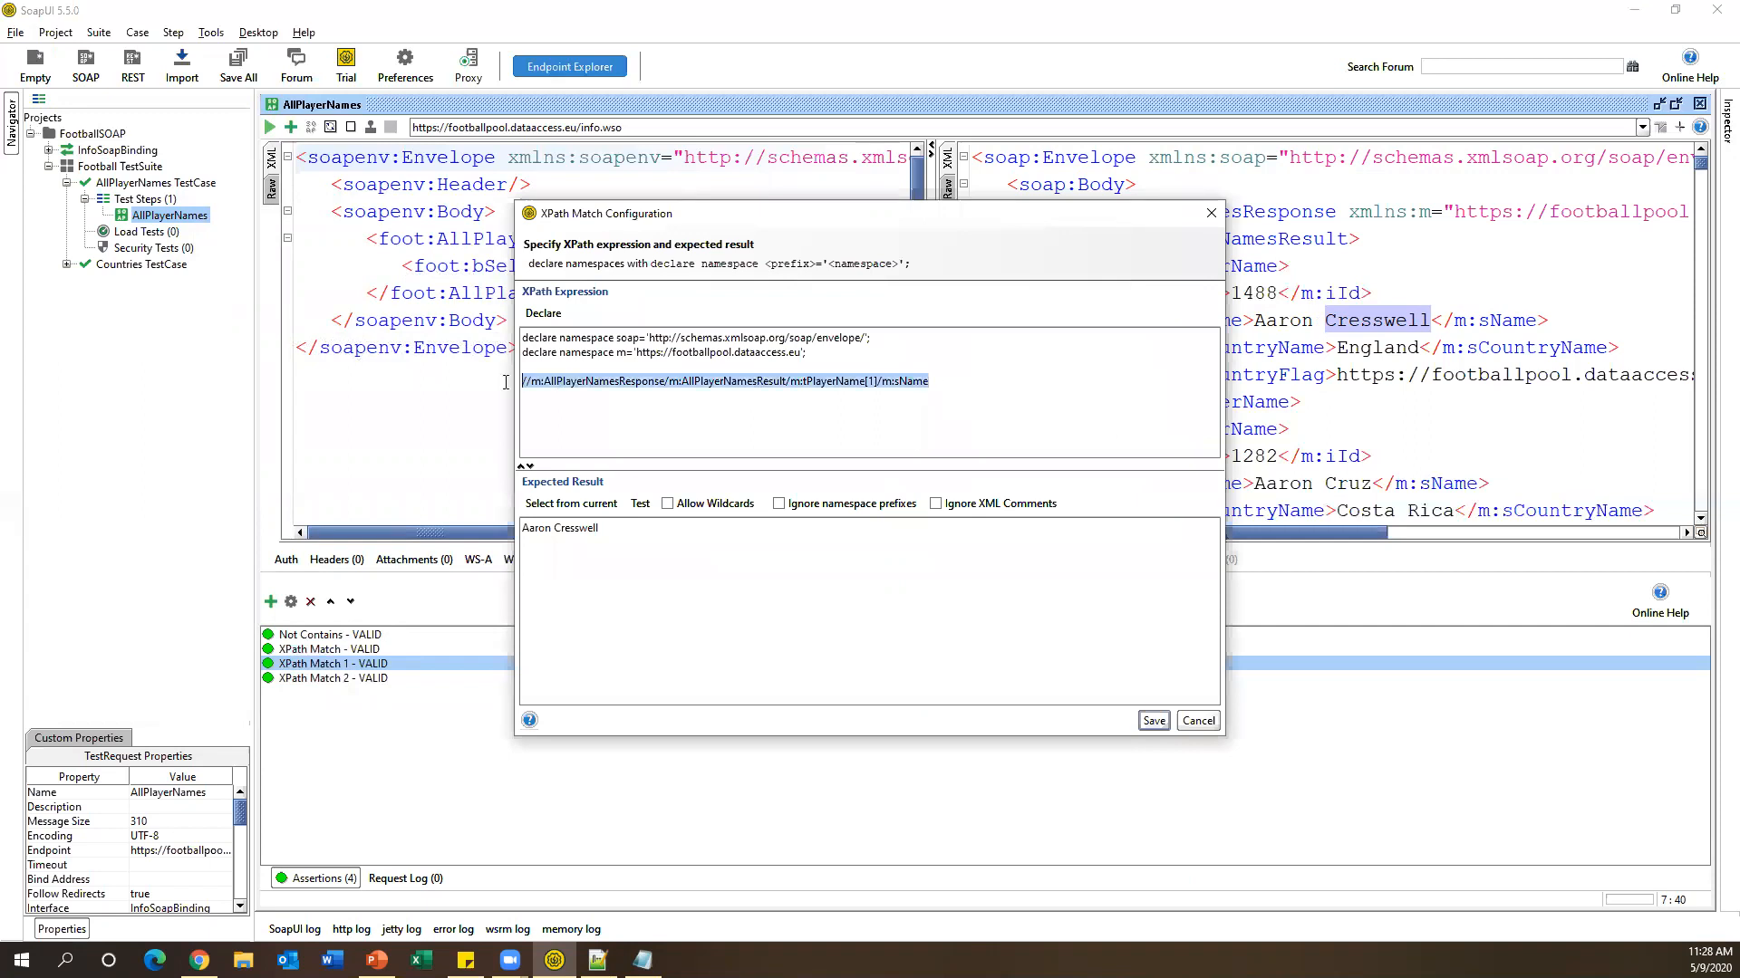
left_click(1210, 213)
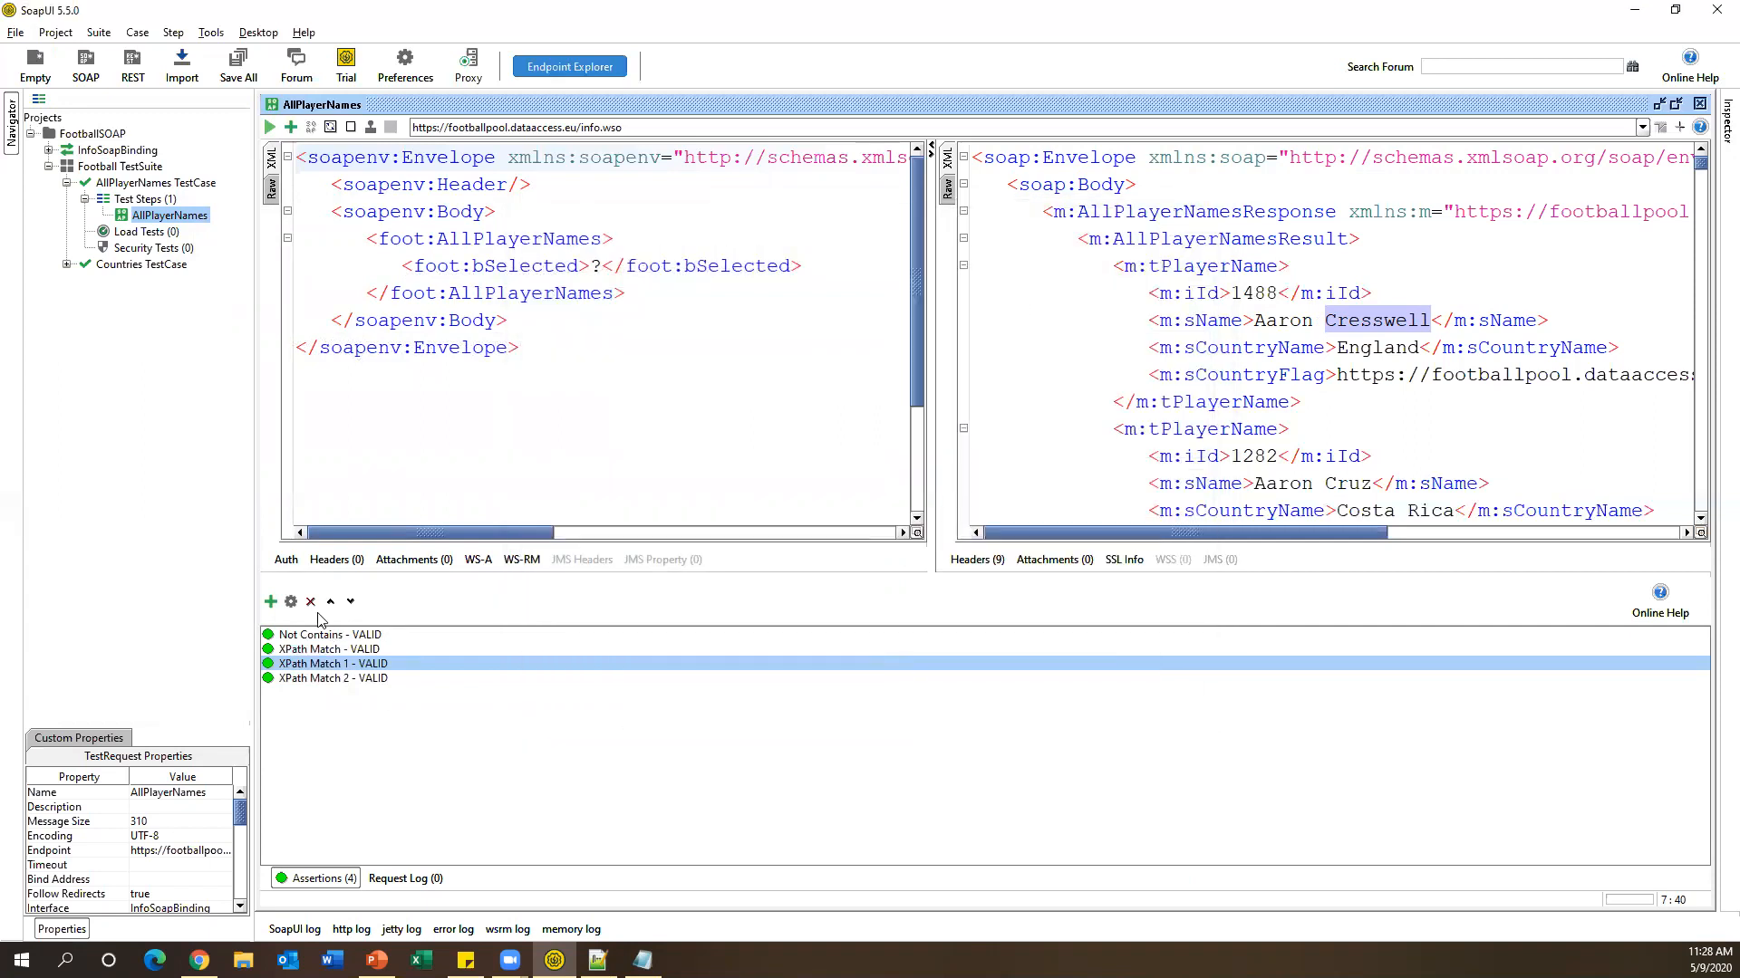
Add an XPath Match assertion named XPath Match 3, declare its namespaces and paste the copied sName XPath.
left_click(270, 601)
left_click(898, 526)
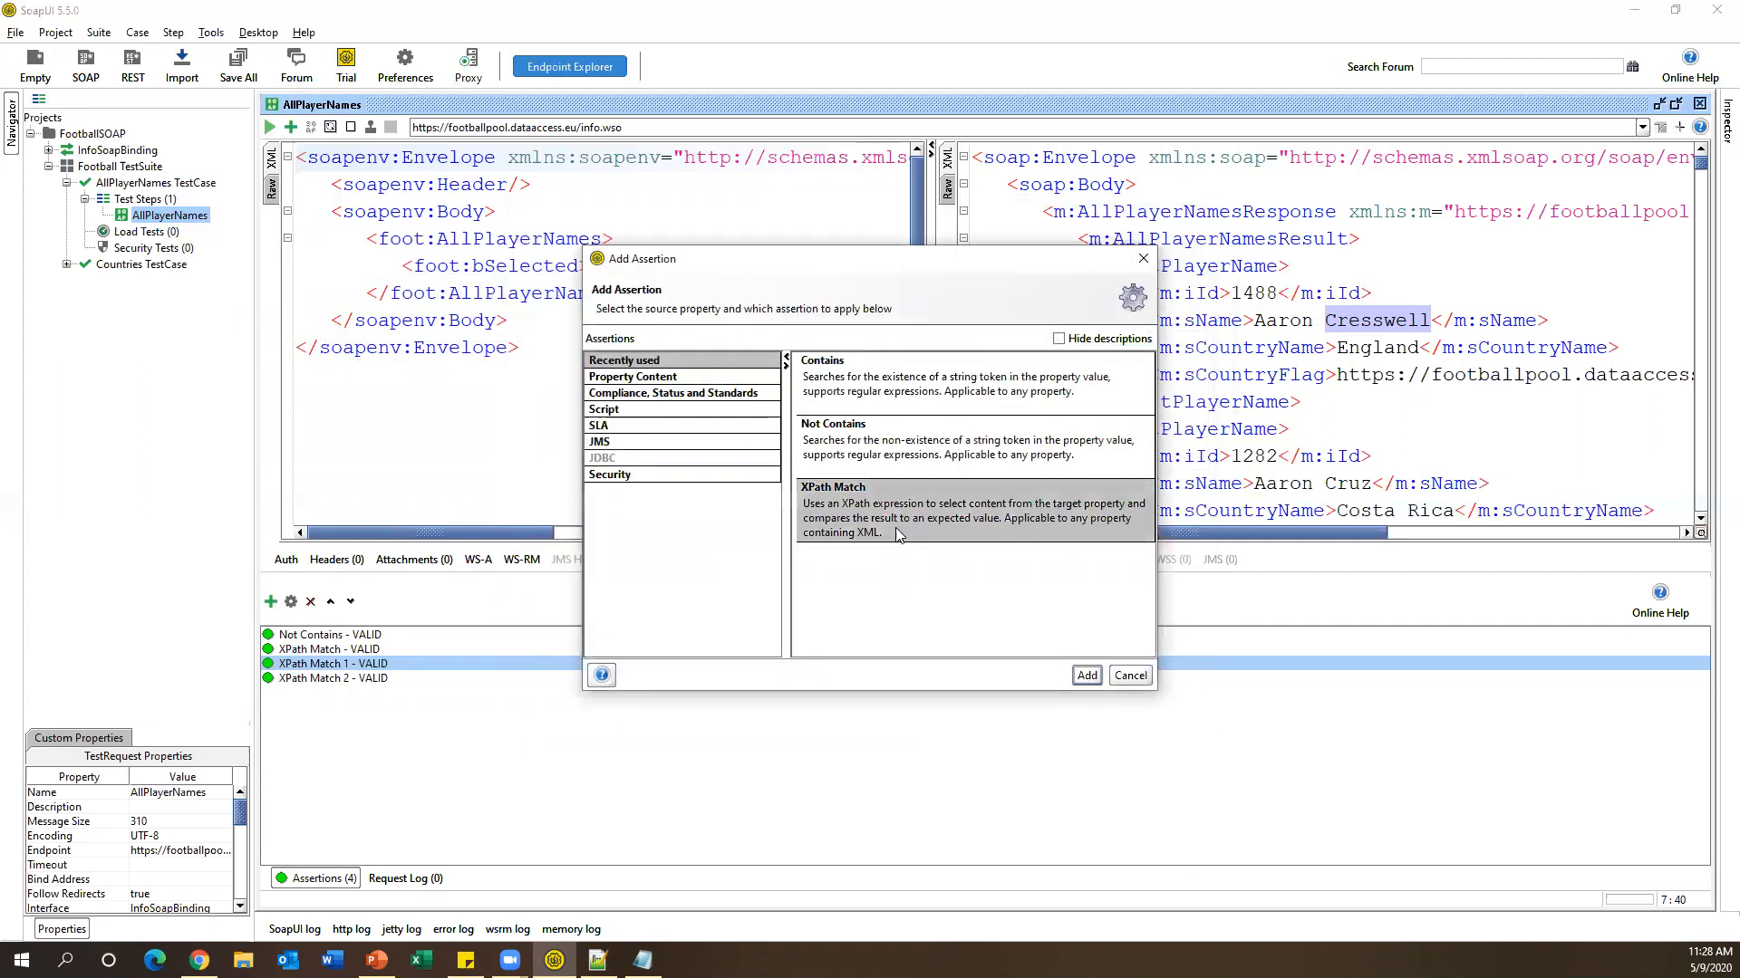
left_click(1086, 675)
left_click(831, 505)
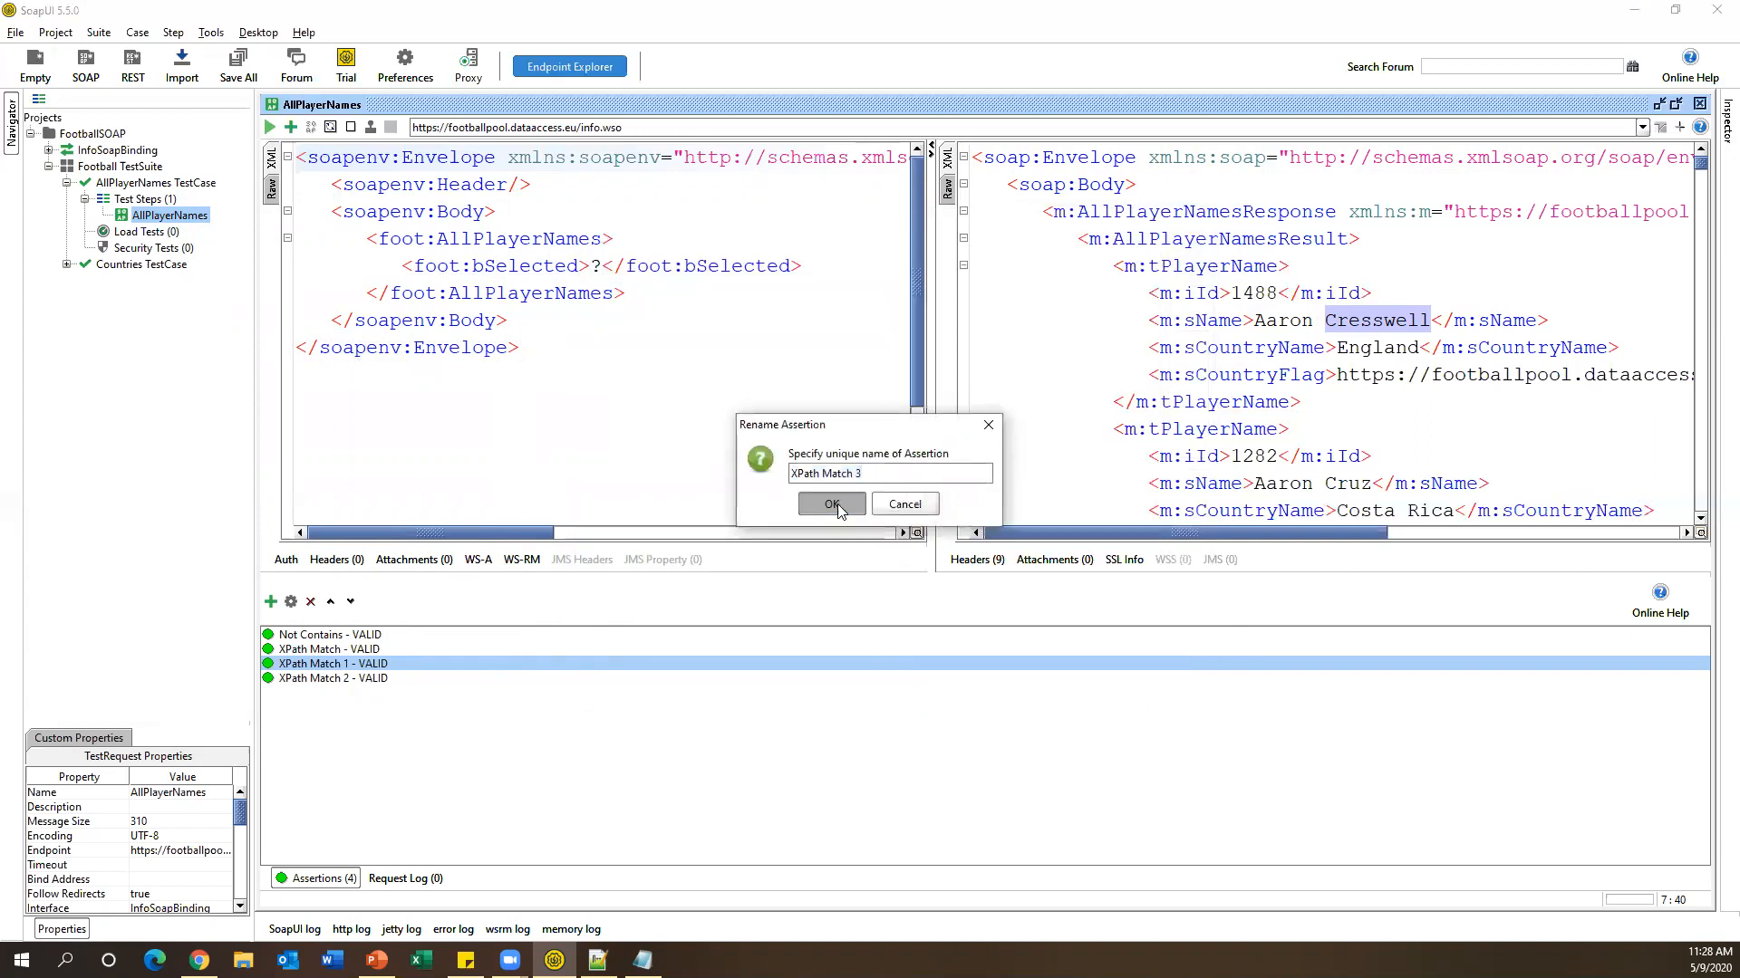
left_click(548, 314)
key("ctrl+v")
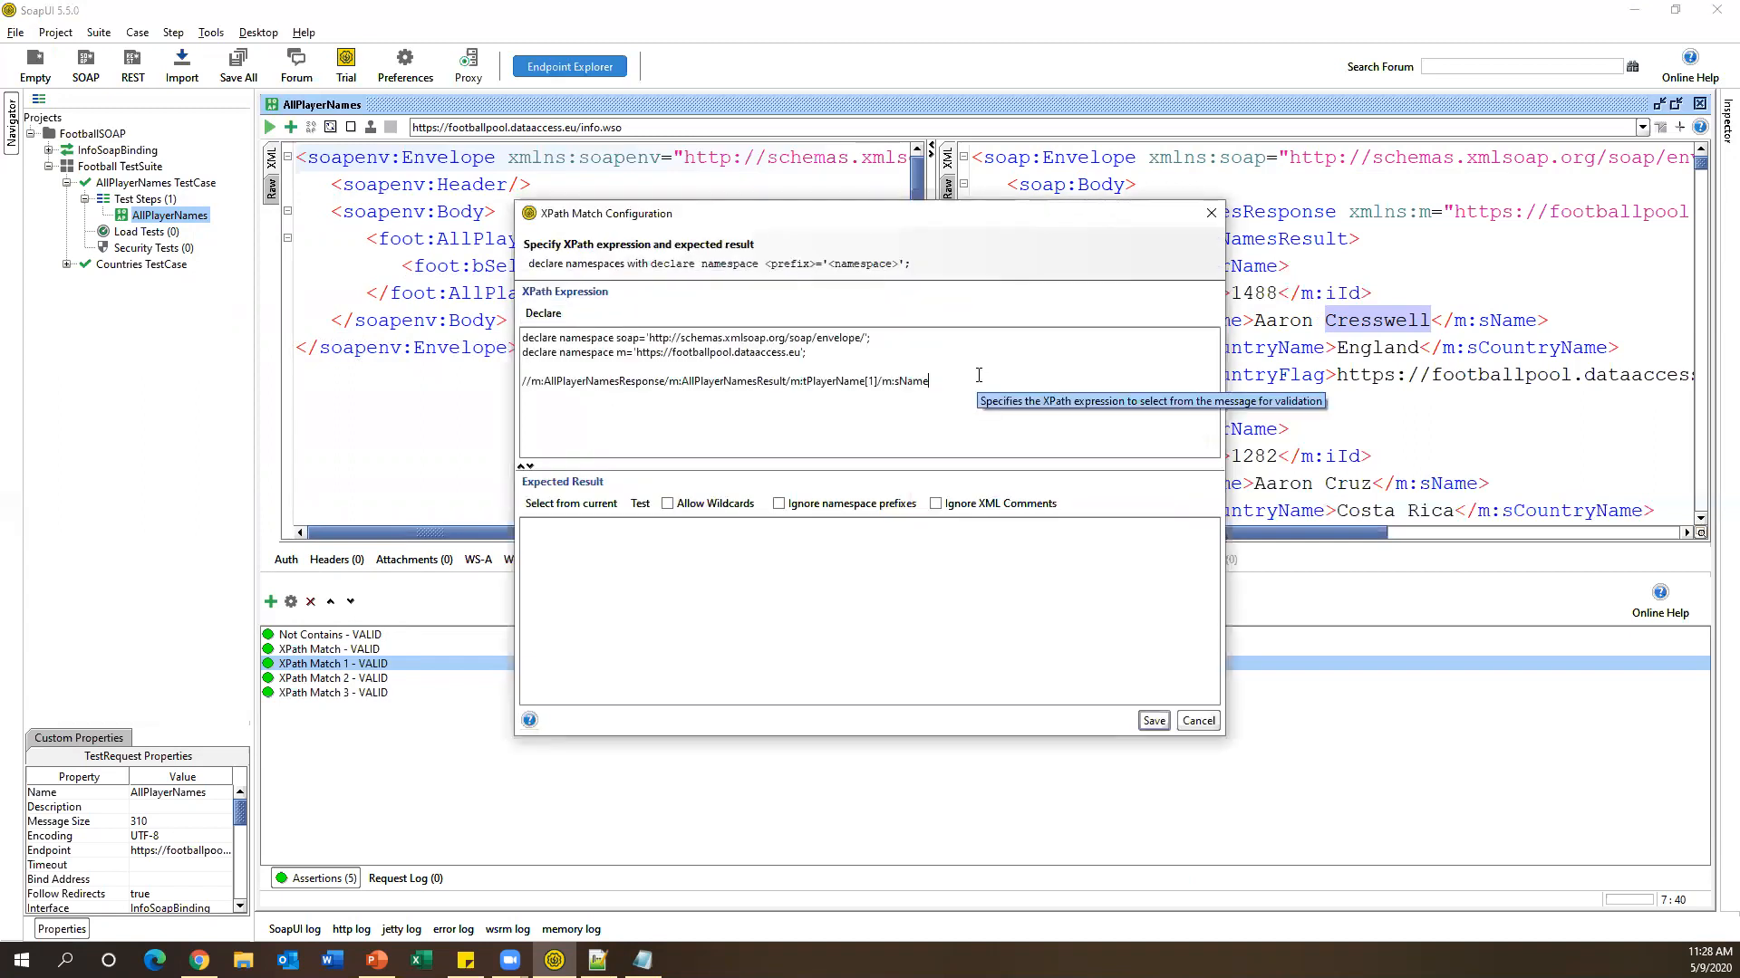
Fill XPath Match 3's expected result from the current response and compare it with the sName XPath.
left_click(566, 505)
left_click_drag(666, 537, 510, 532)
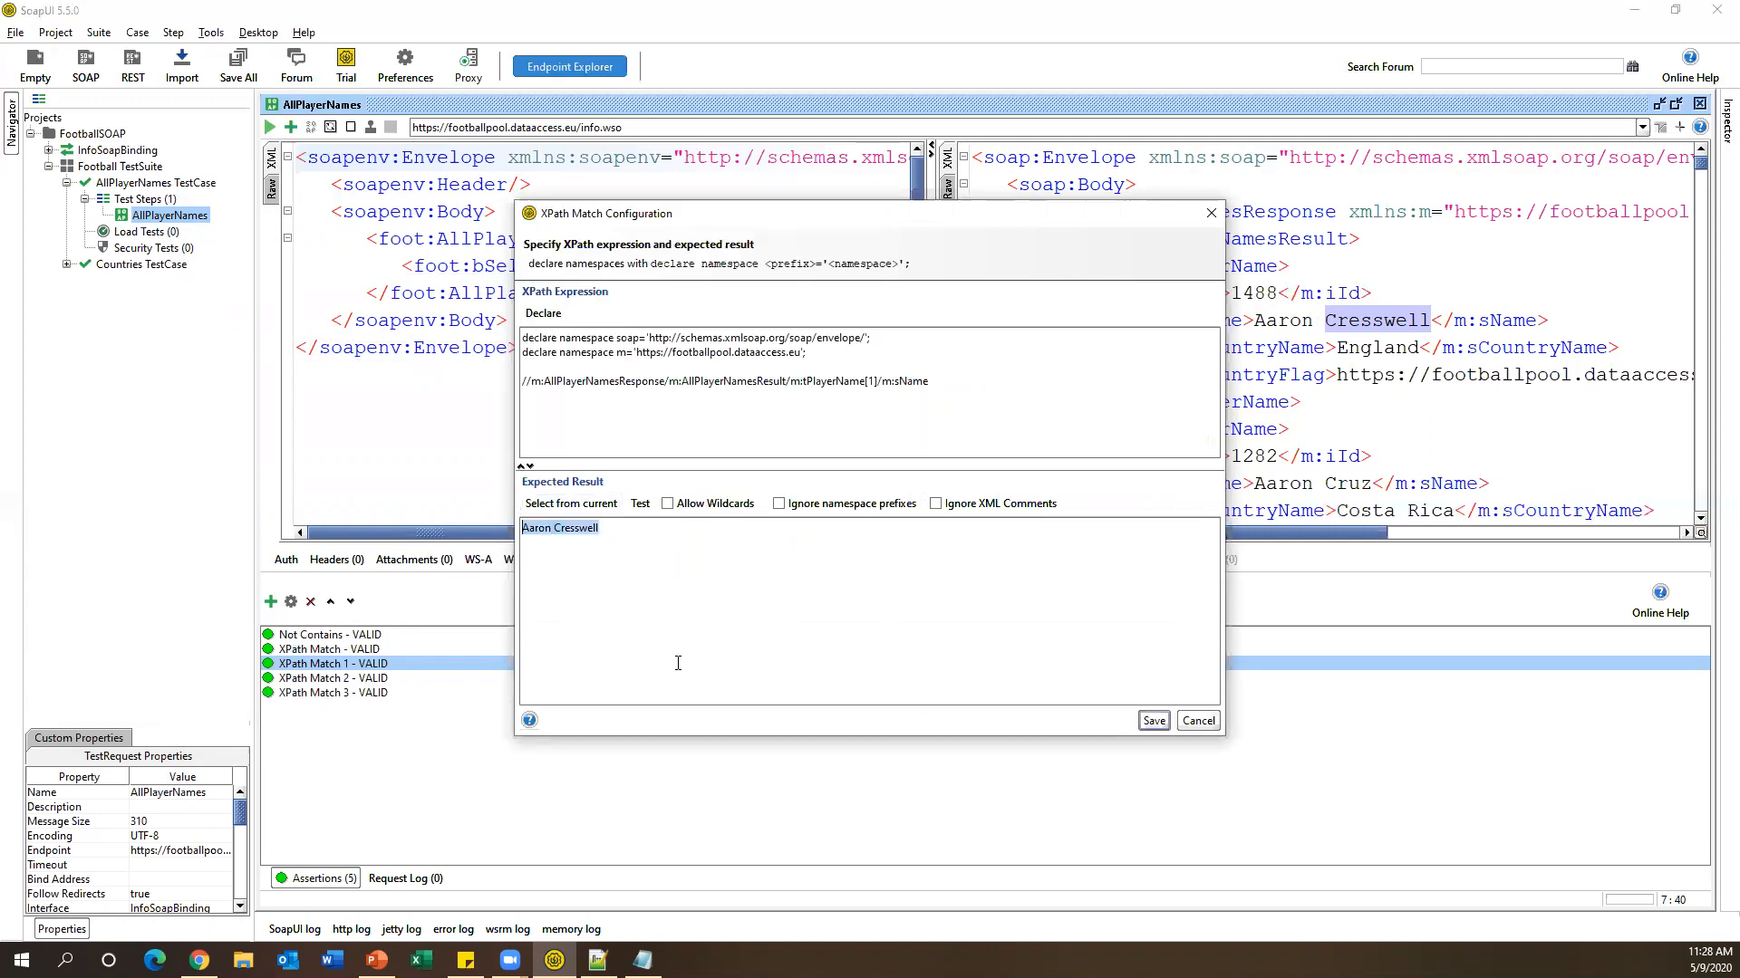
left_click(1030, 377)
left_click_drag(930, 380, 520, 380)
left_click_drag(929, 380, 523, 382)
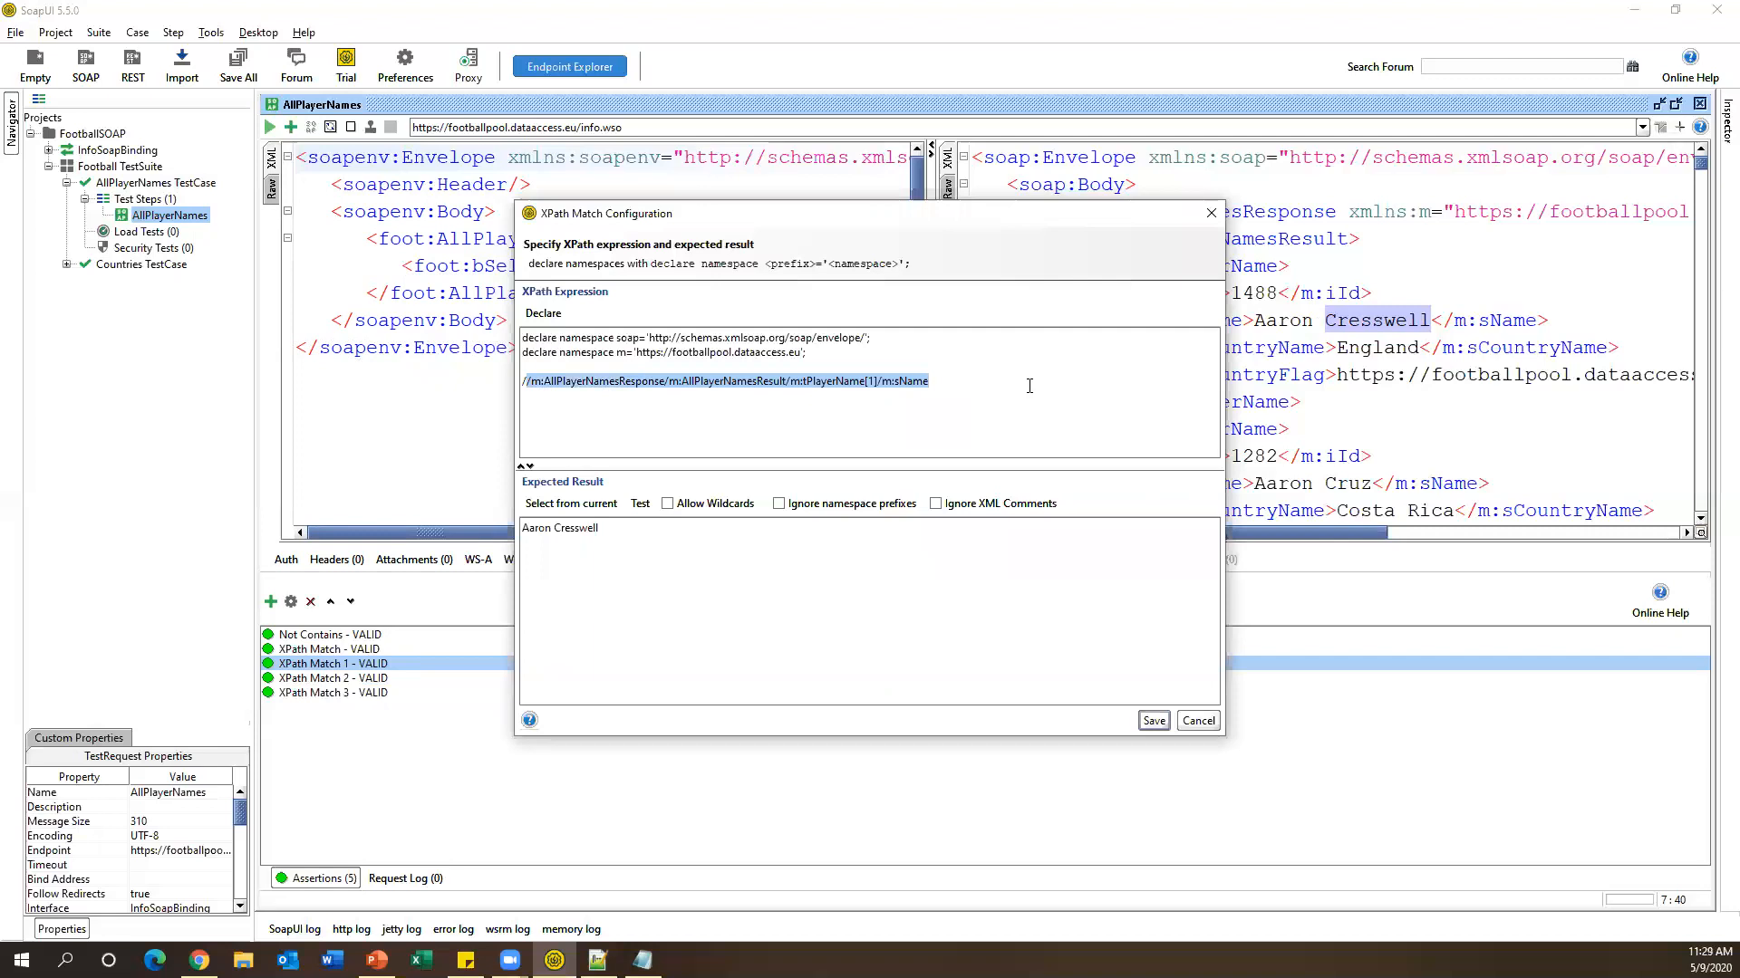
left_click_drag(600, 529, 523, 534)
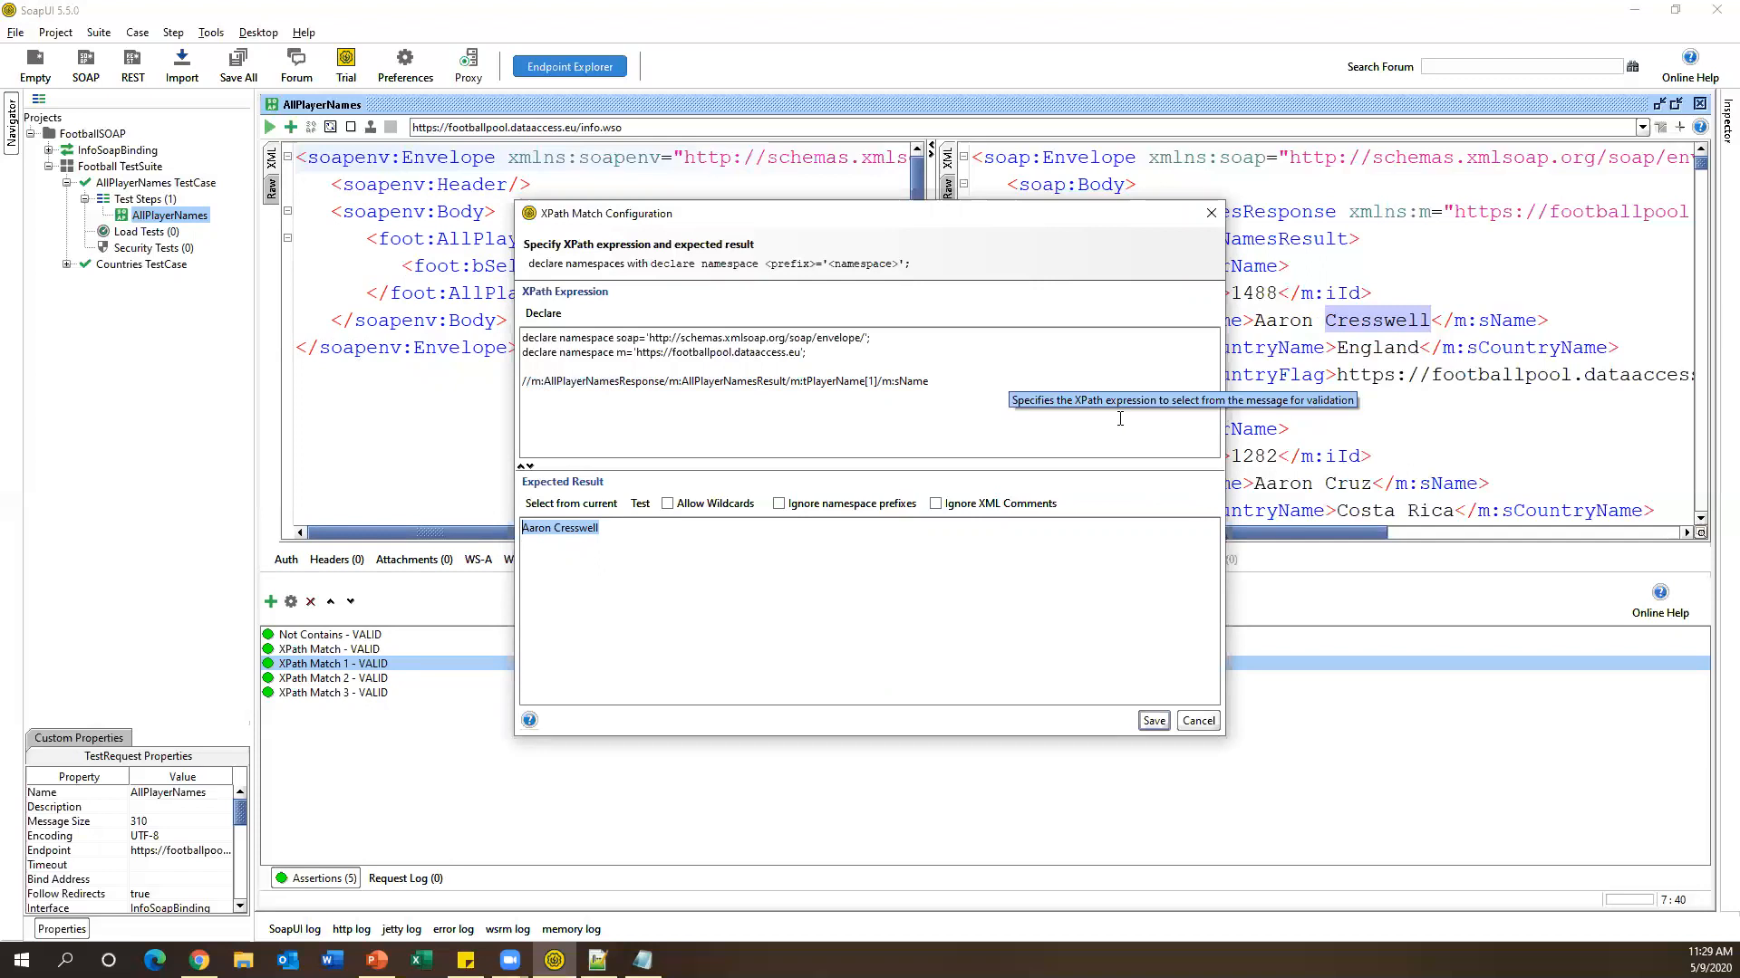
Put "matches(" before the sName XPath in XPath Match 3 and a comma after it.
left_click(984, 376)
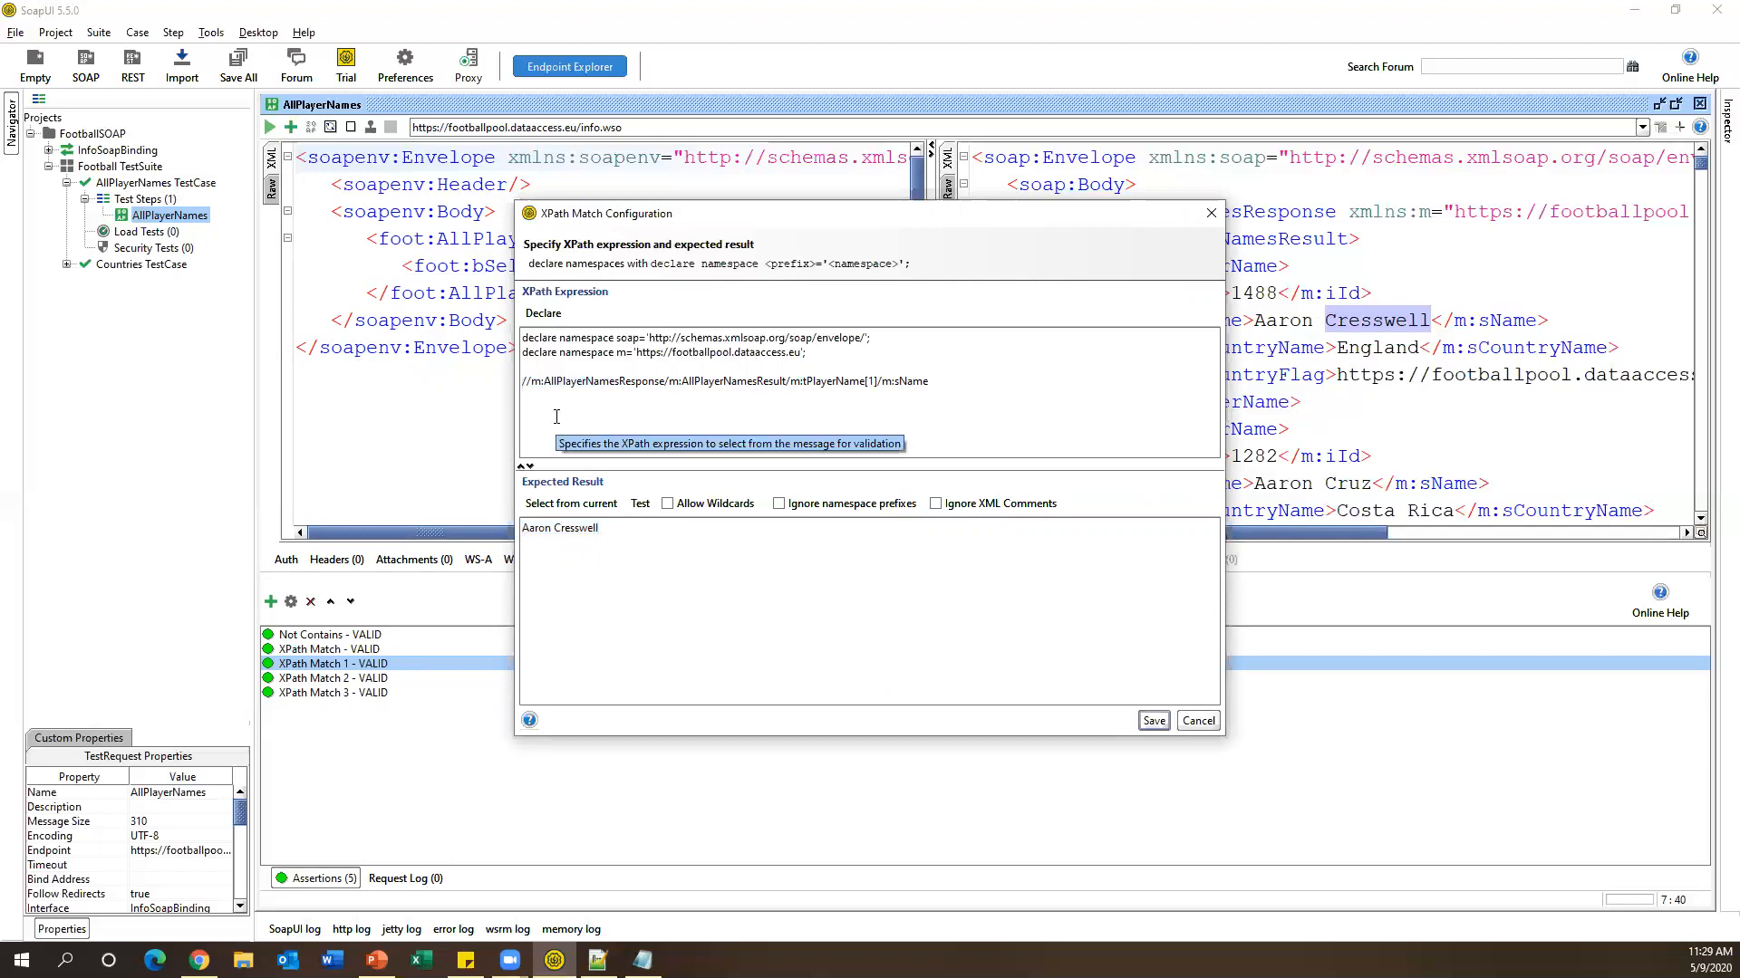
key("Home")
type("matches")
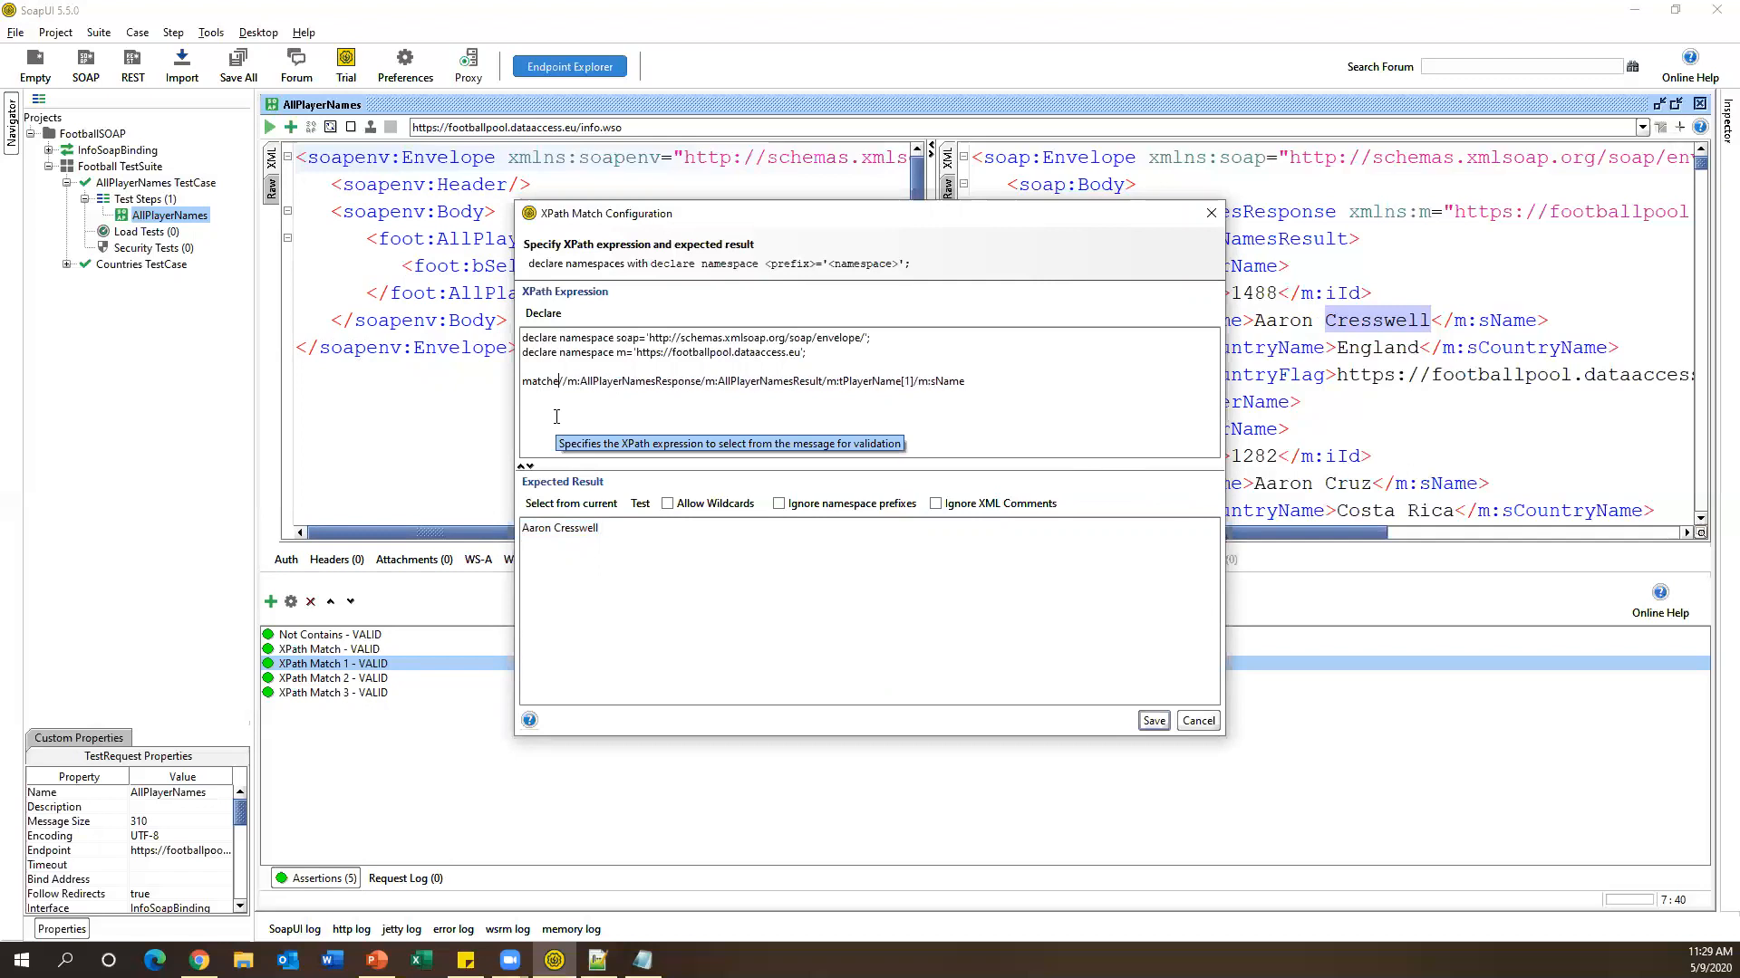
type("(")
left_click(1028, 377)
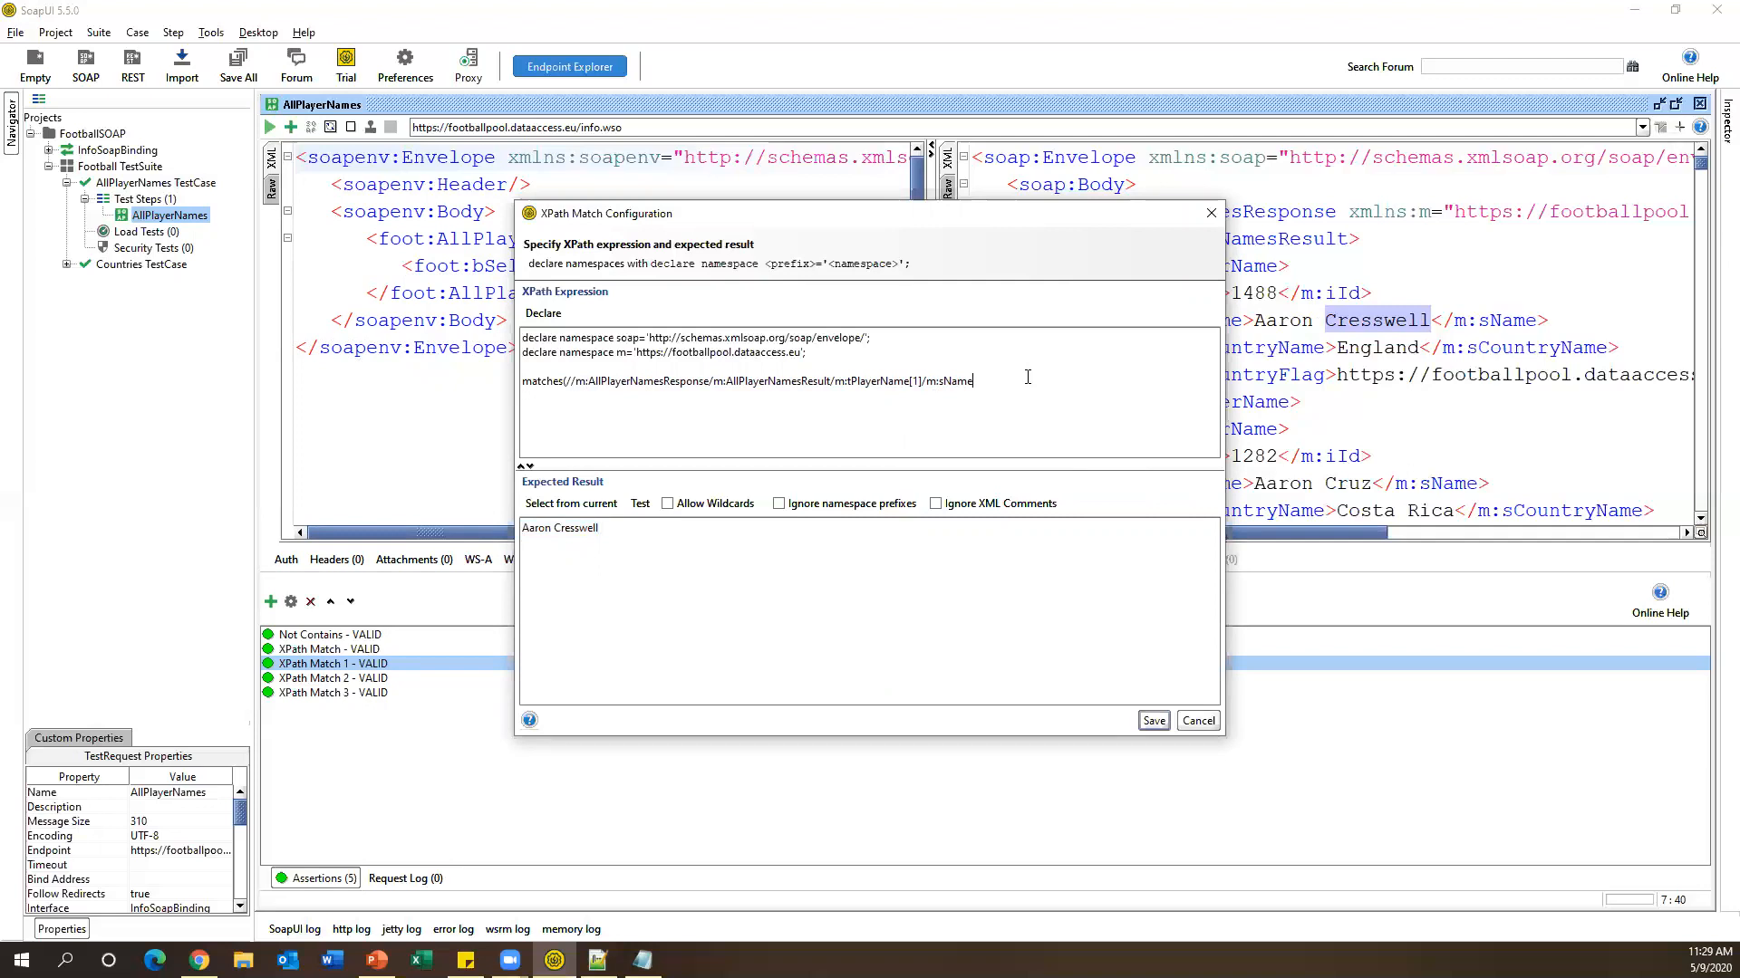
type(",")
Copy the expected result Aaron Cresswell into the matches expression as its quoted second argument.
left_click_drag(981, 381, 569, 382)
left_click_drag(600, 528, 517, 529)
left_click(1004, 381)
left_click_drag(601, 529, 486, 528)
key("ctrl+c")
left_click(1011, 386)
type("\"\"")
key("ctrl+v")
Examine the function name, sName XPath and quoted player name that make up the matches expression.
double_click(550, 380)
left_click_drag(981, 381, 569, 384)
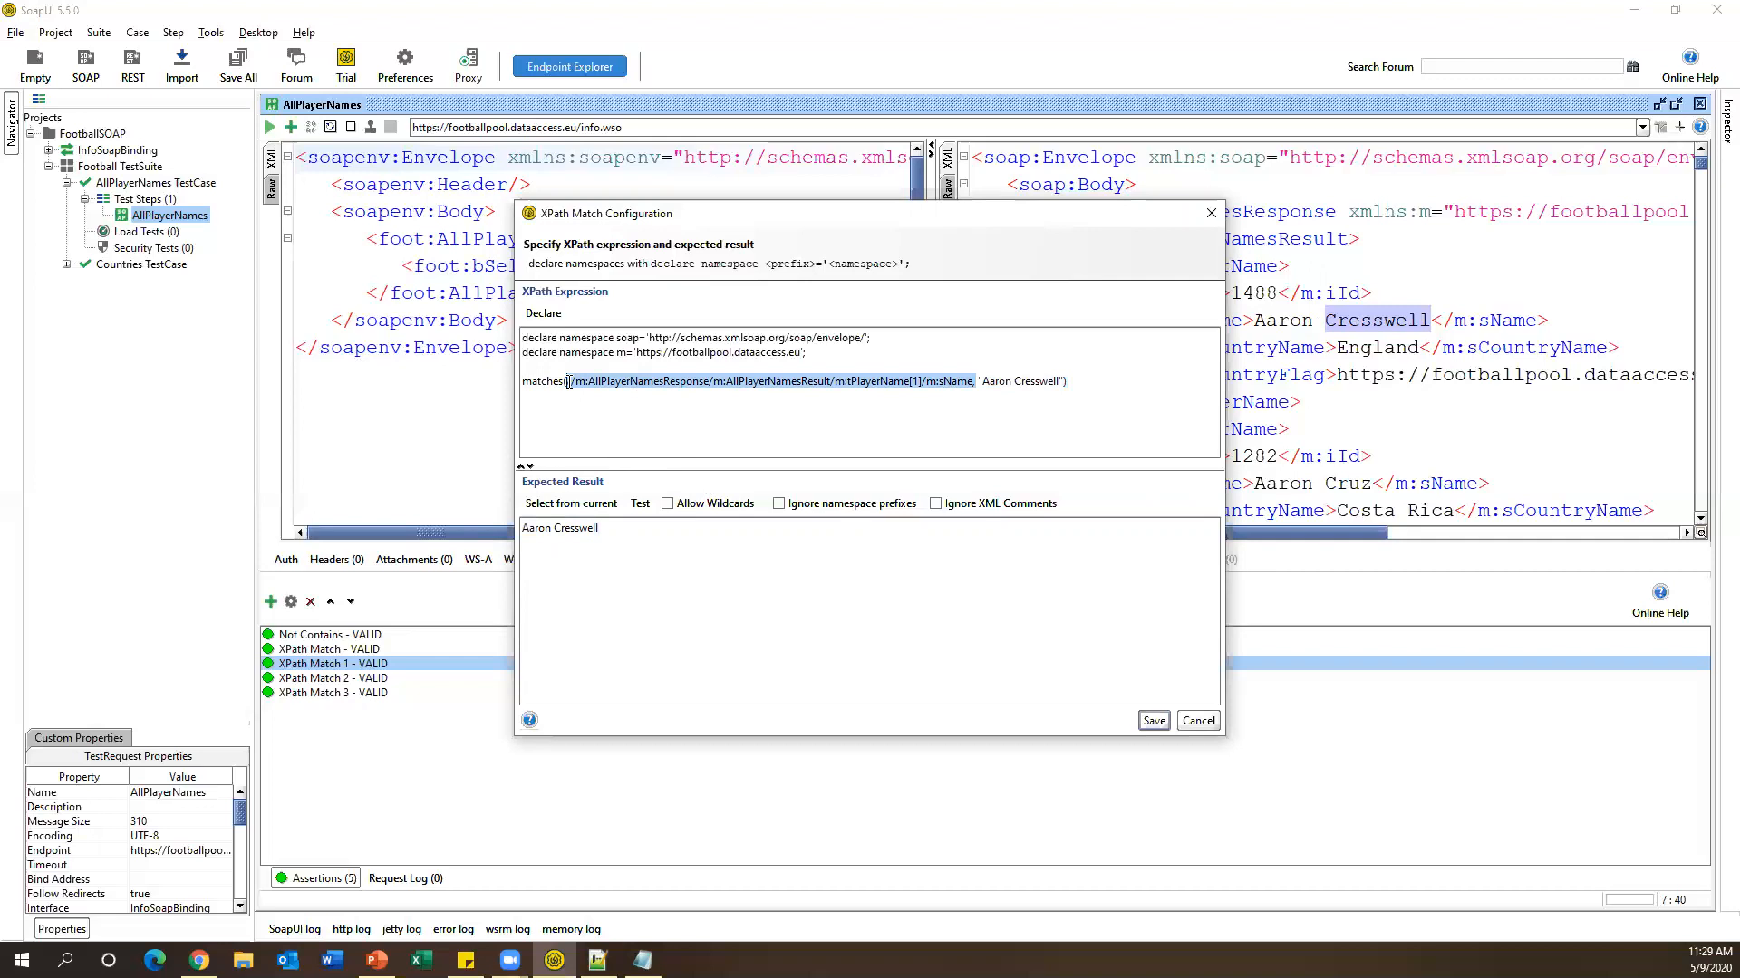
left_click_drag(569, 384, 565, 383)
double_click(1021, 380)
left_click_drag(1073, 381, 607, 381)
double_click(545, 380)
left_click(1080, 391)
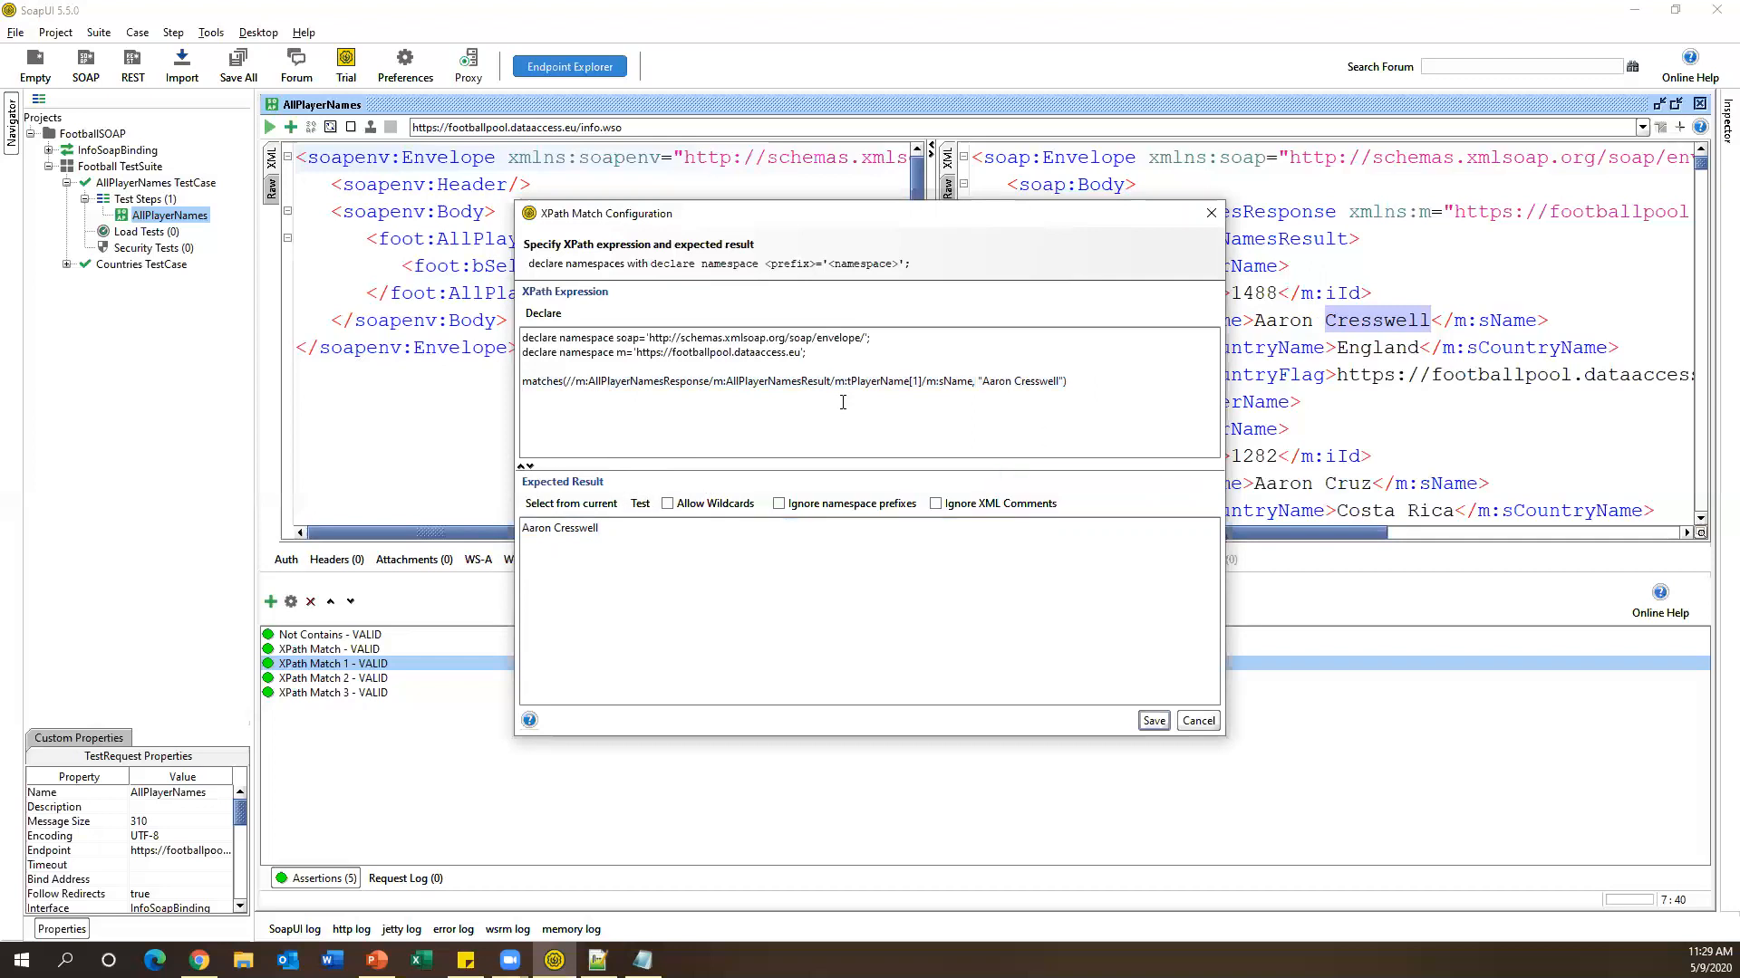
left_click_drag(1059, 381, 984, 380)
Set XPath Match 3's expected result to true from the current response and save the assertion.
left_click(591, 504)
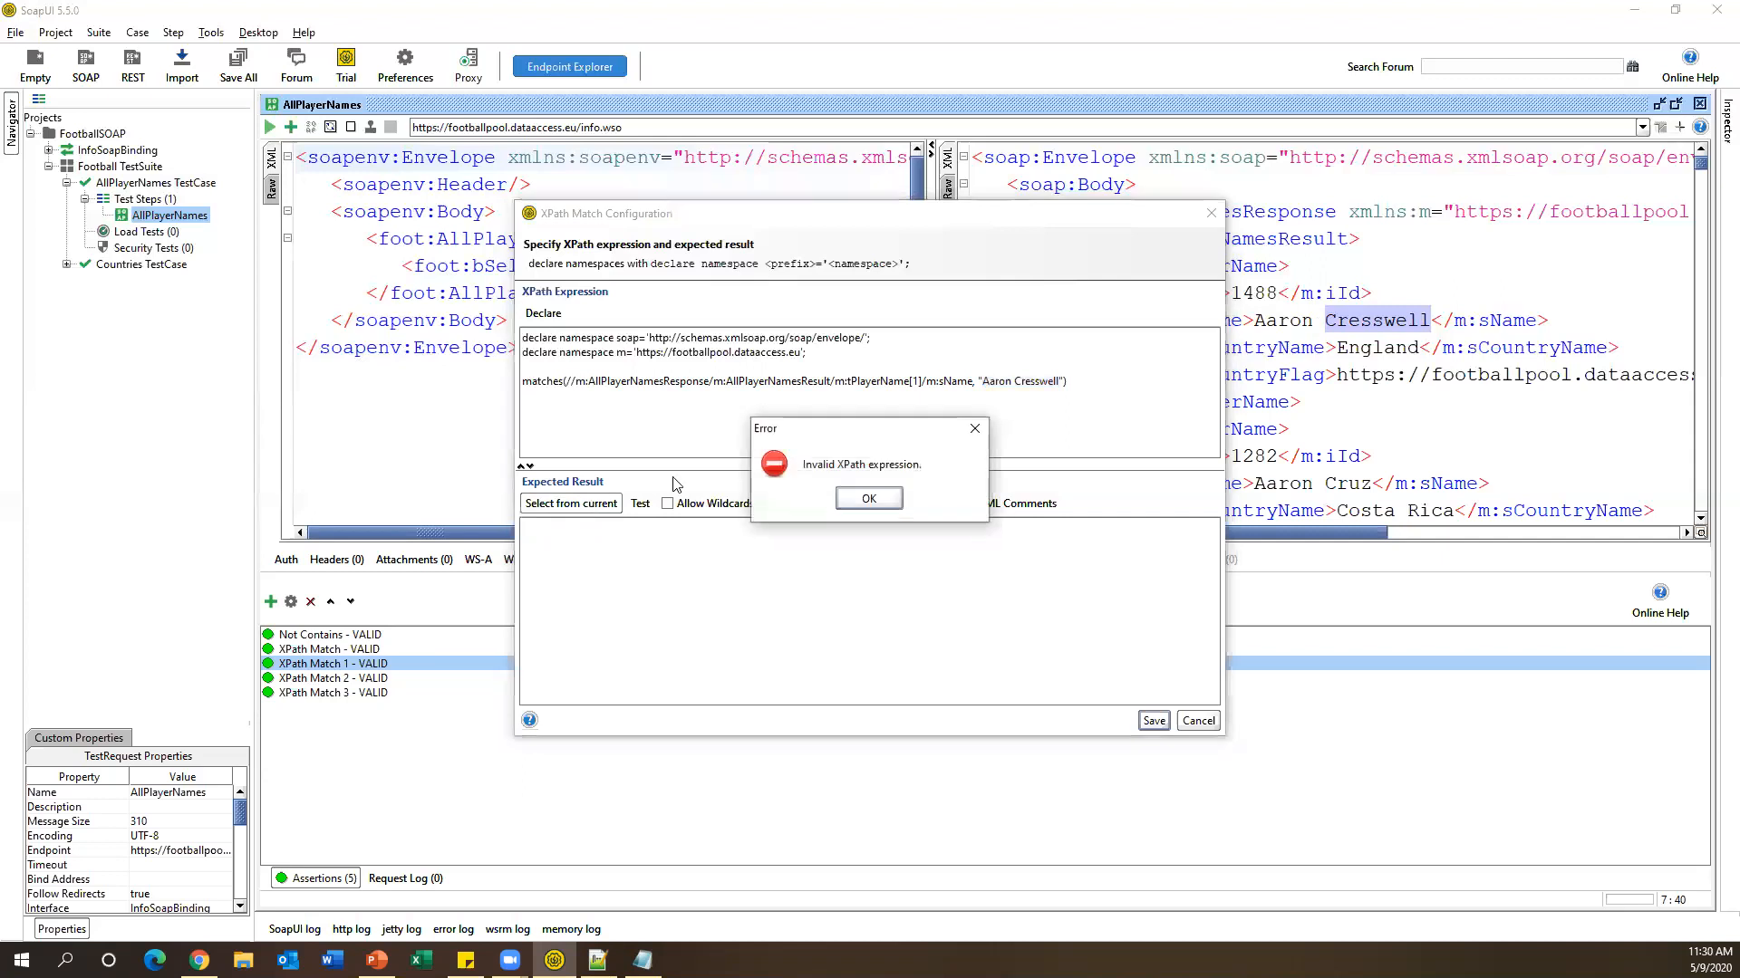
left_click(869, 501)
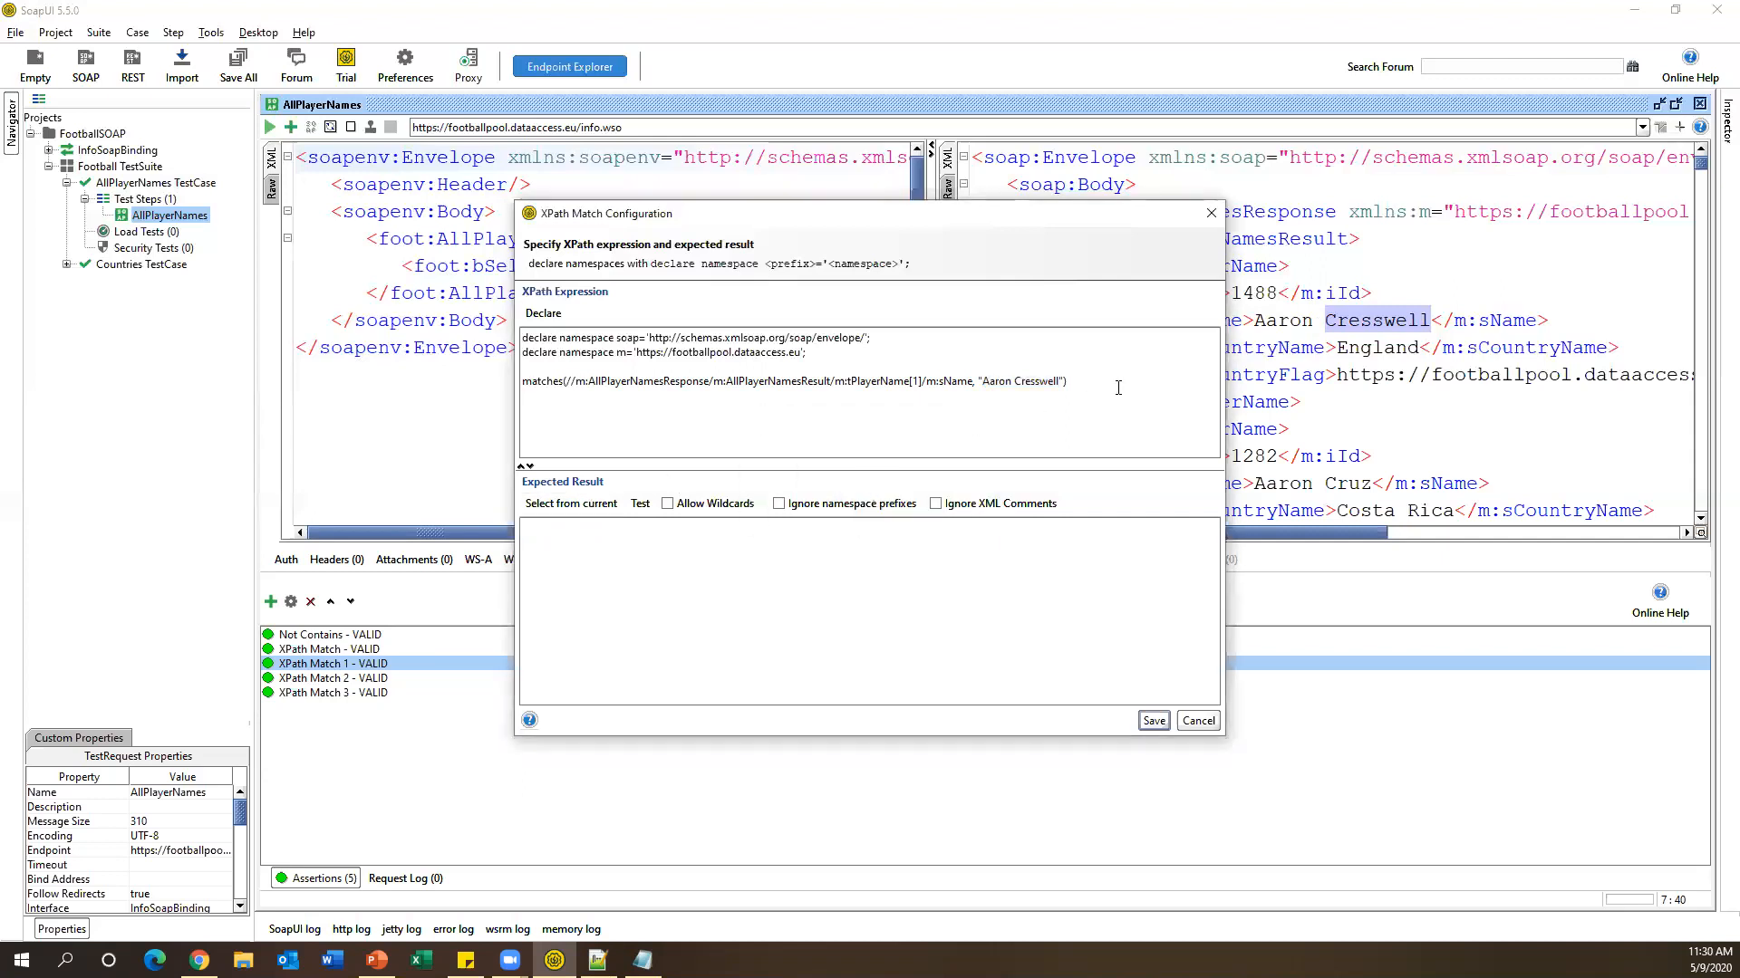
left_click(581, 506)
double_click(558, 533)
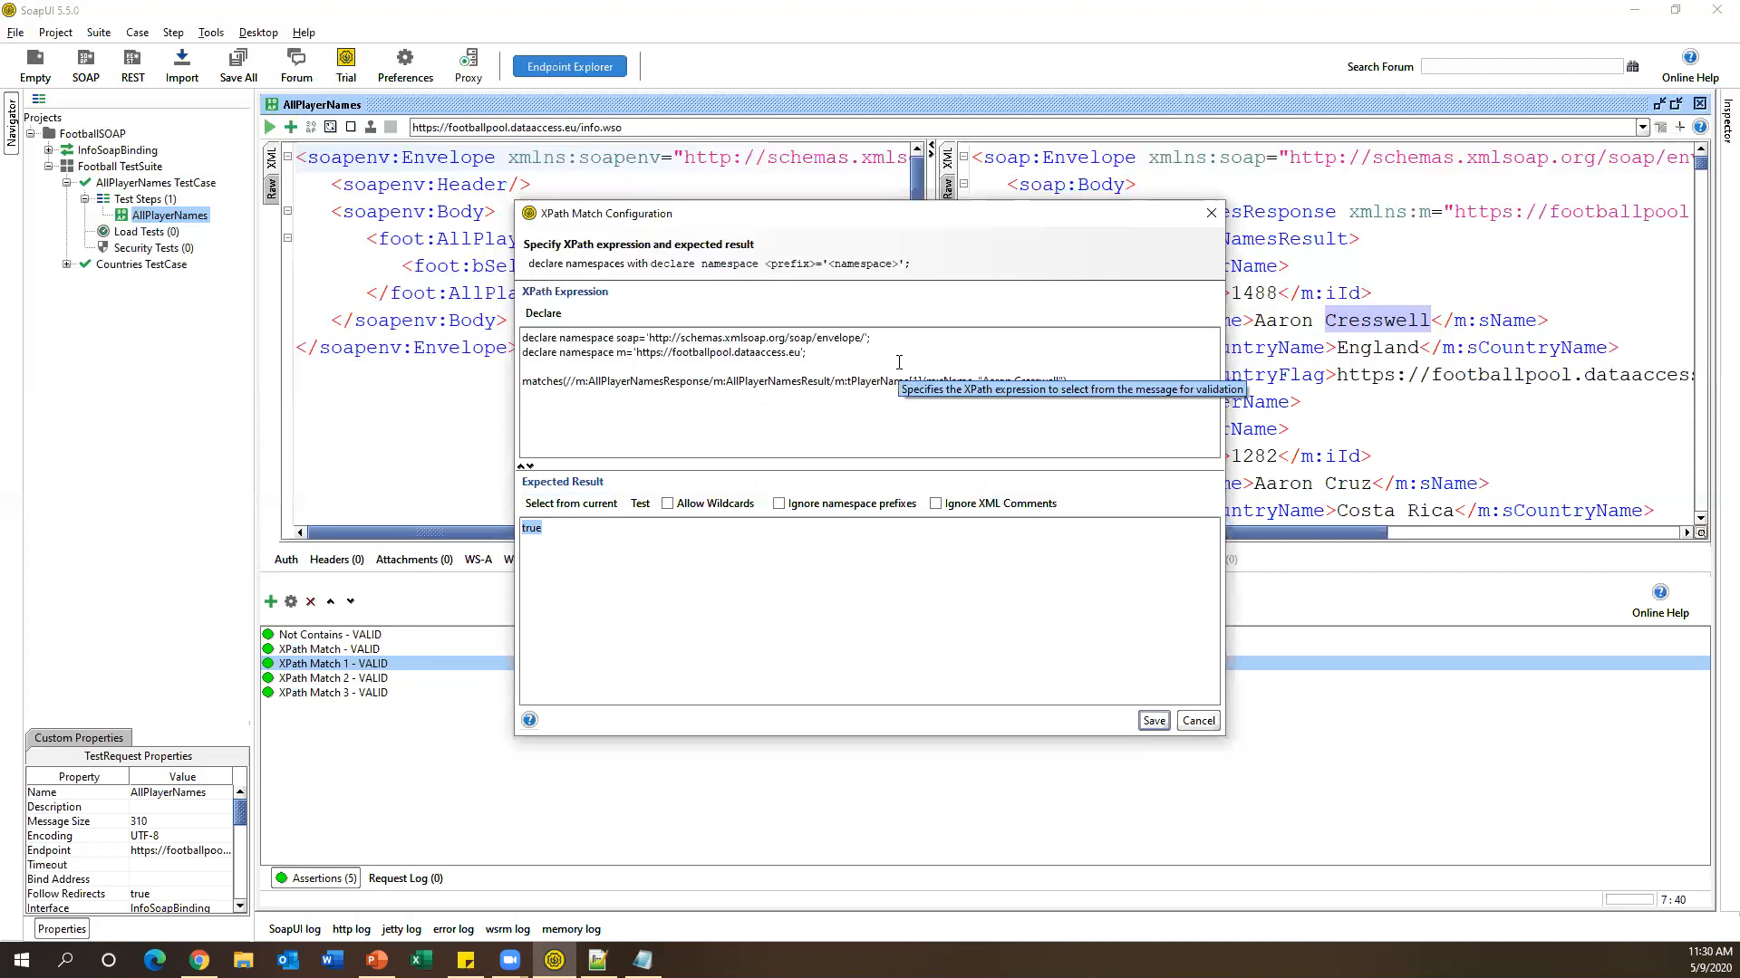
left_click_drag(564, 380, 1068, 382)
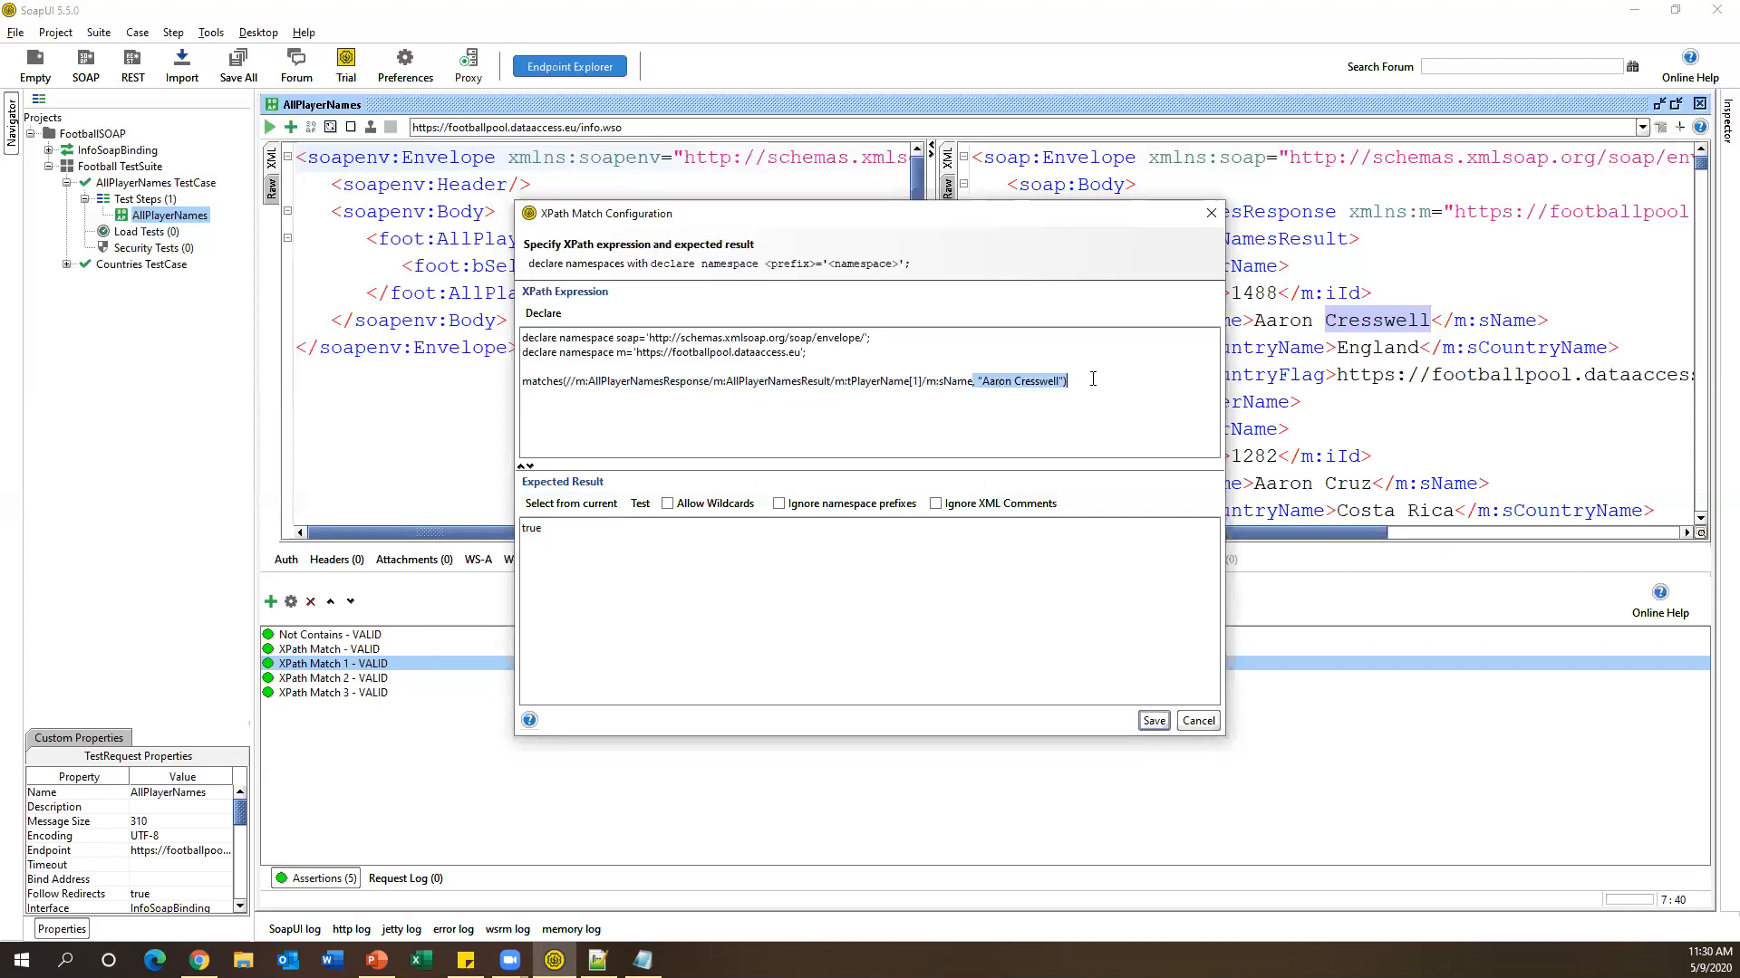
left_click(1162, 723)
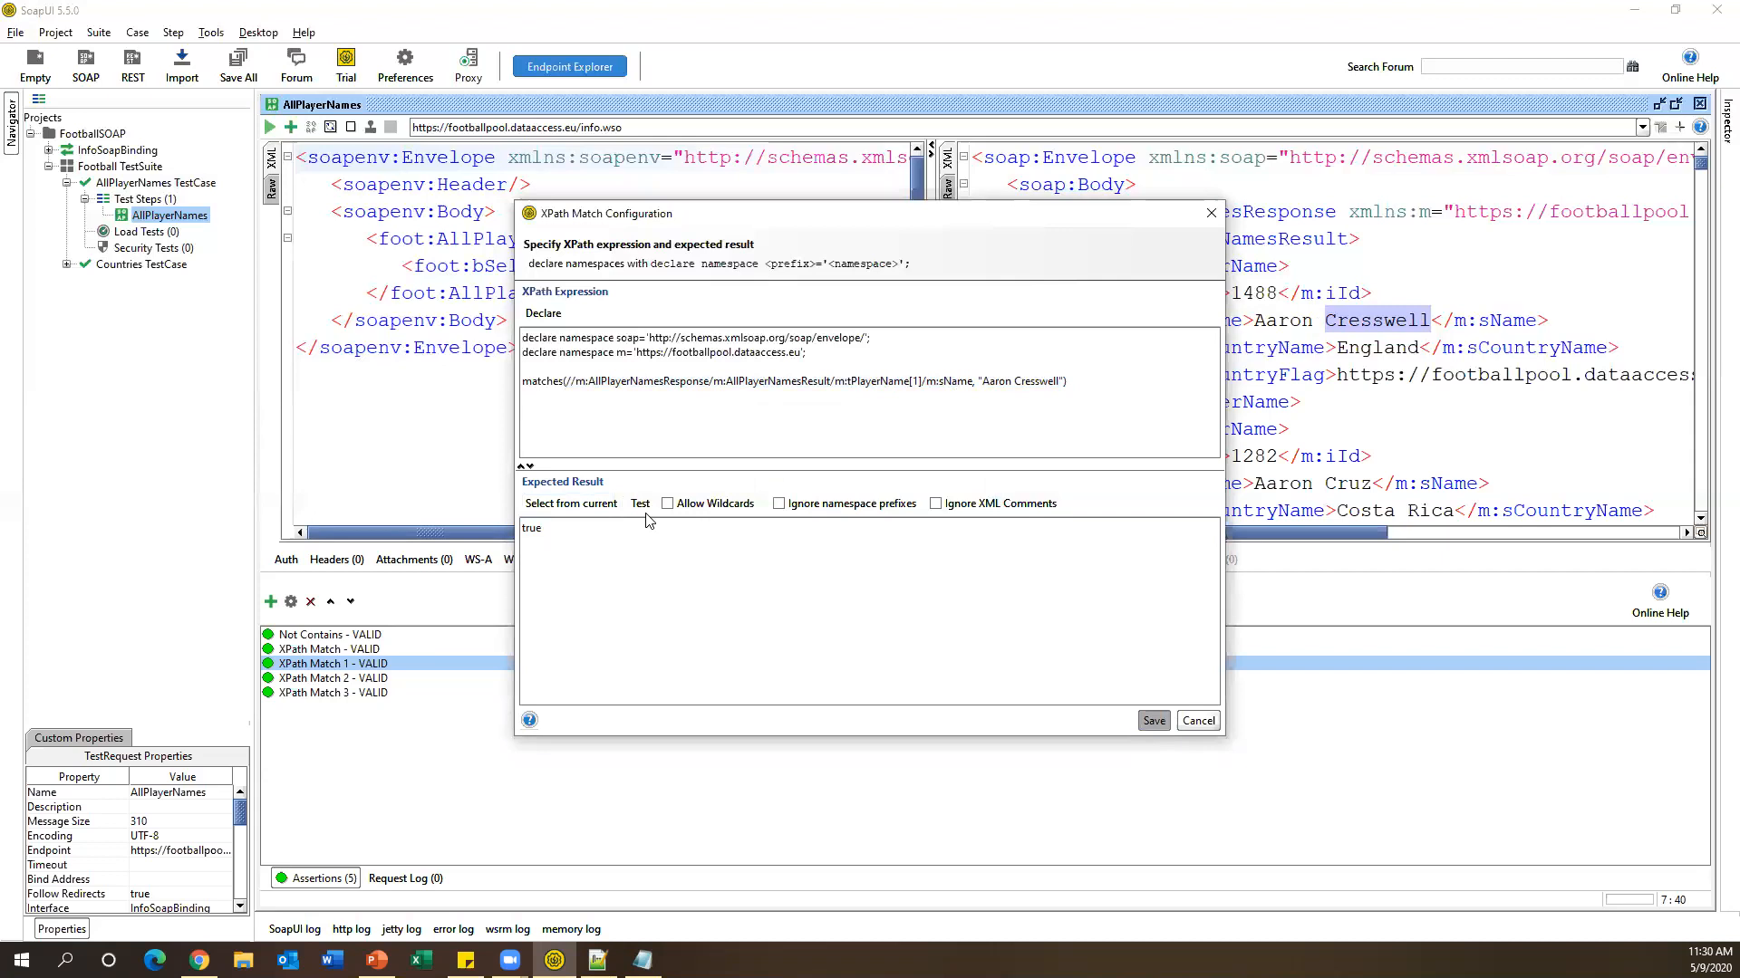
Switch to the Notepad notes and add count(//m:sName) with 2328 below the "Count sName tags presence:" heading.
left_click(643, 960)
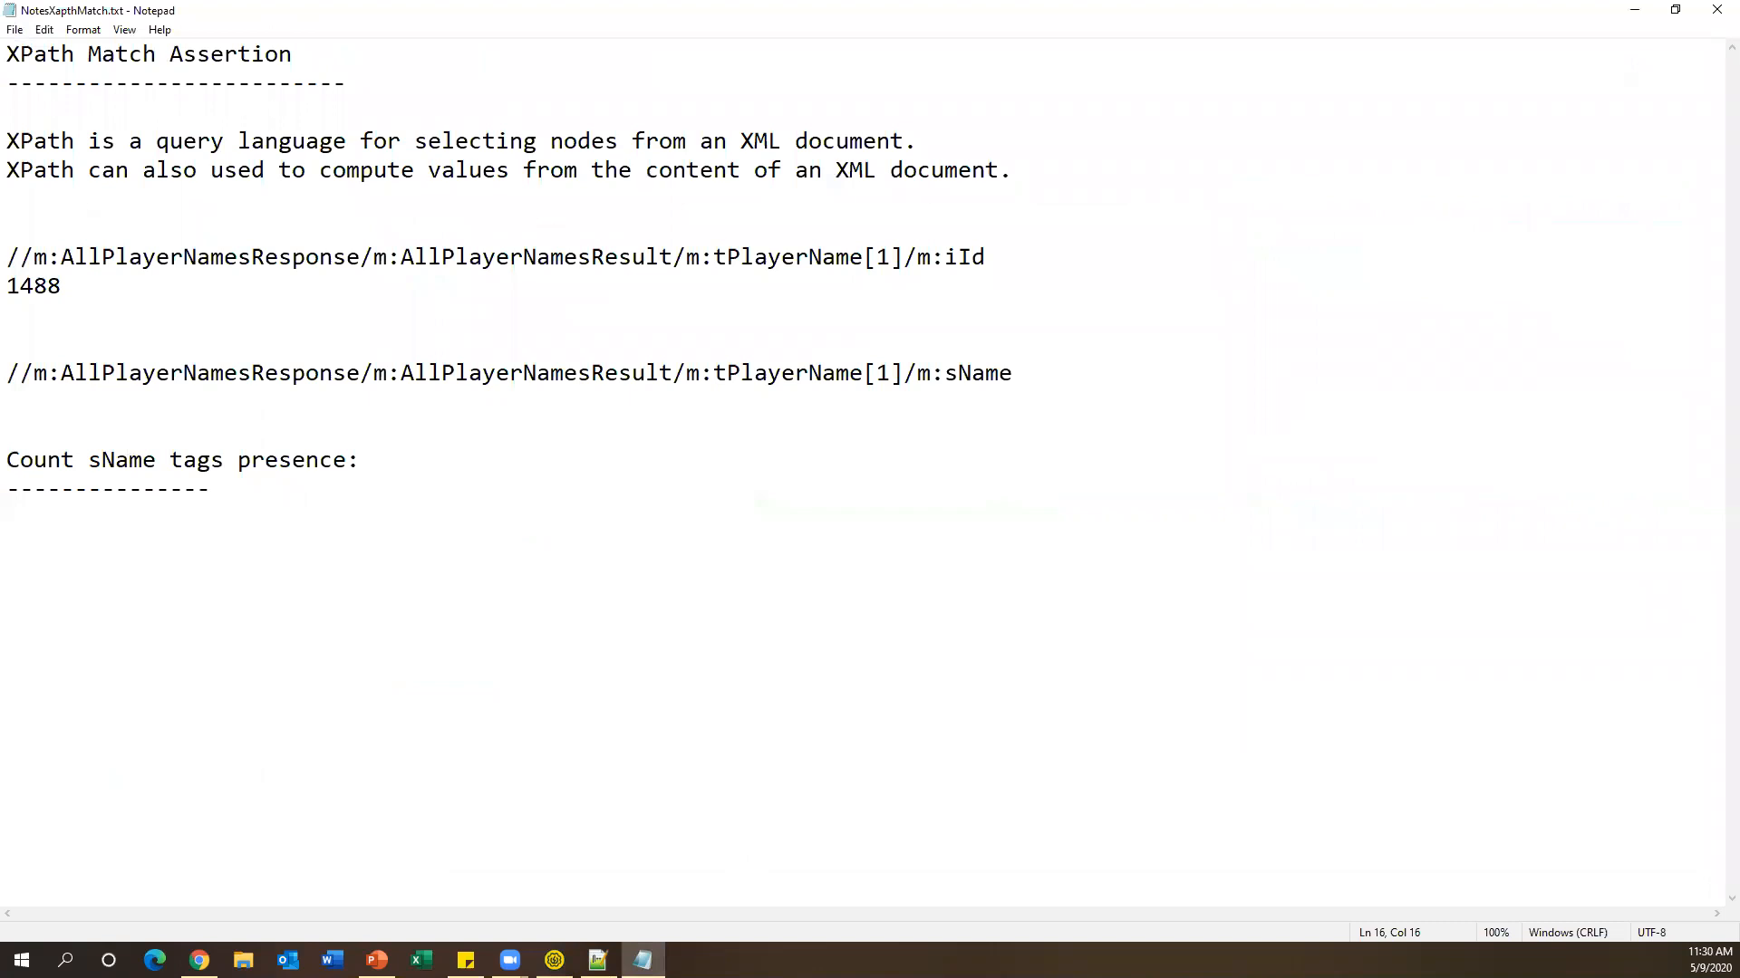
key("alt+Tab")
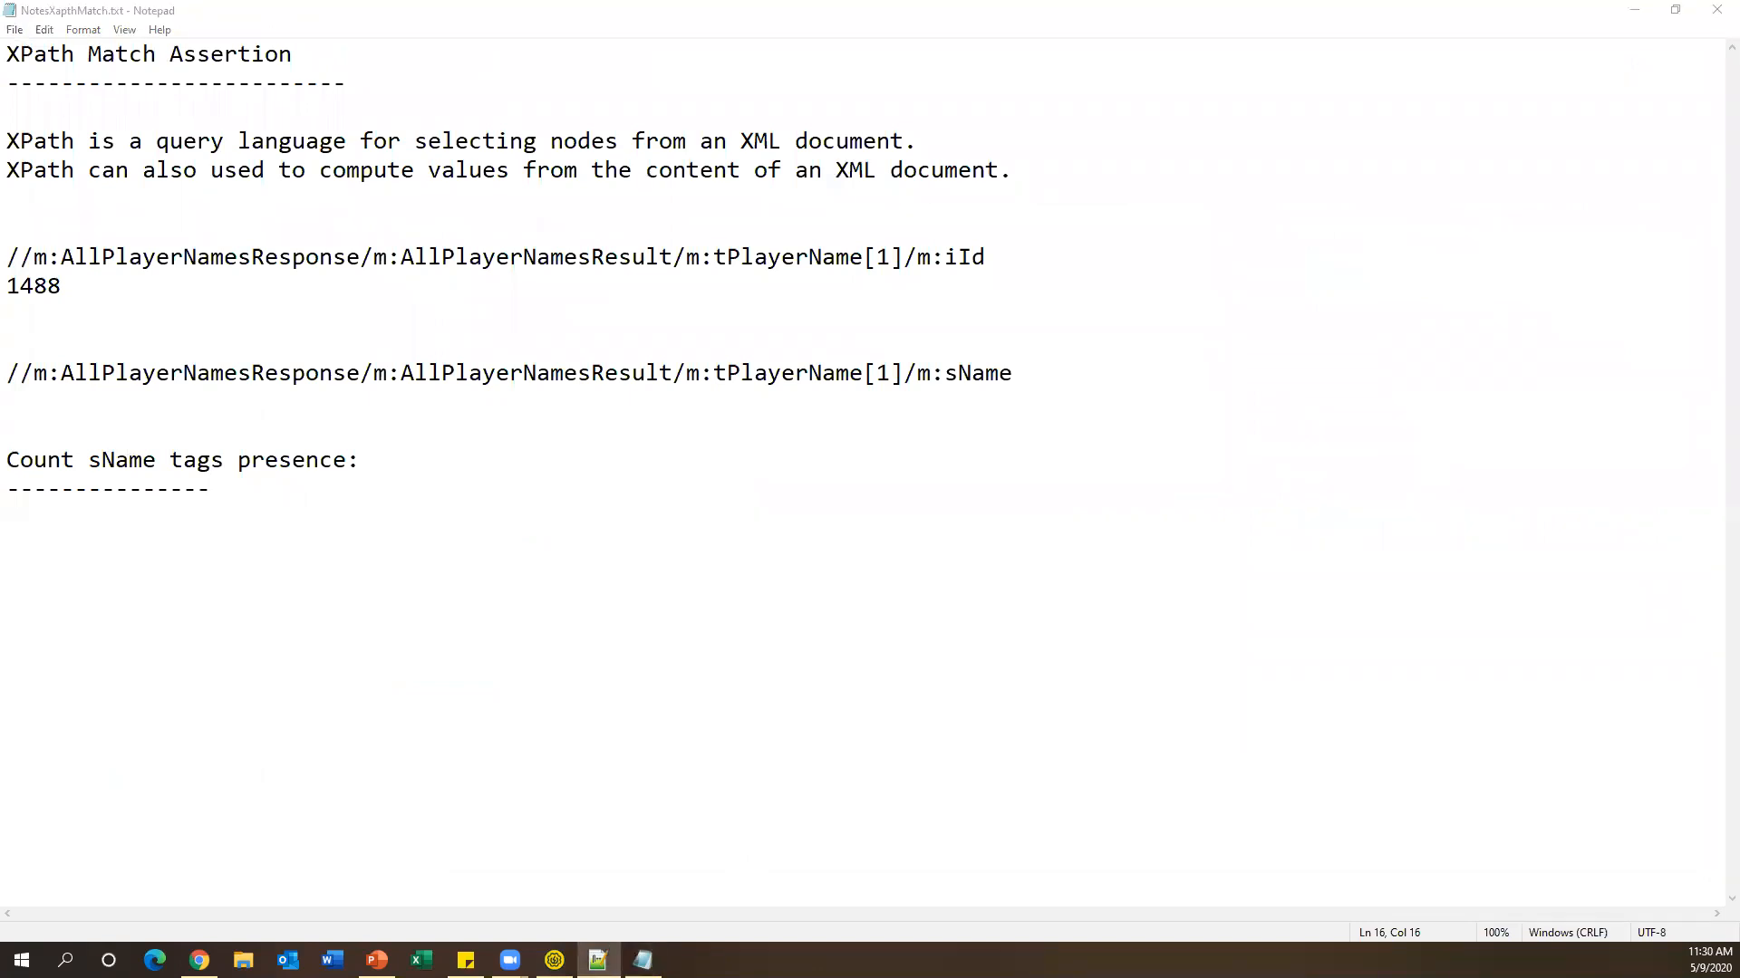
key("alt+Tab")
type("count(//m:sName) 2328")
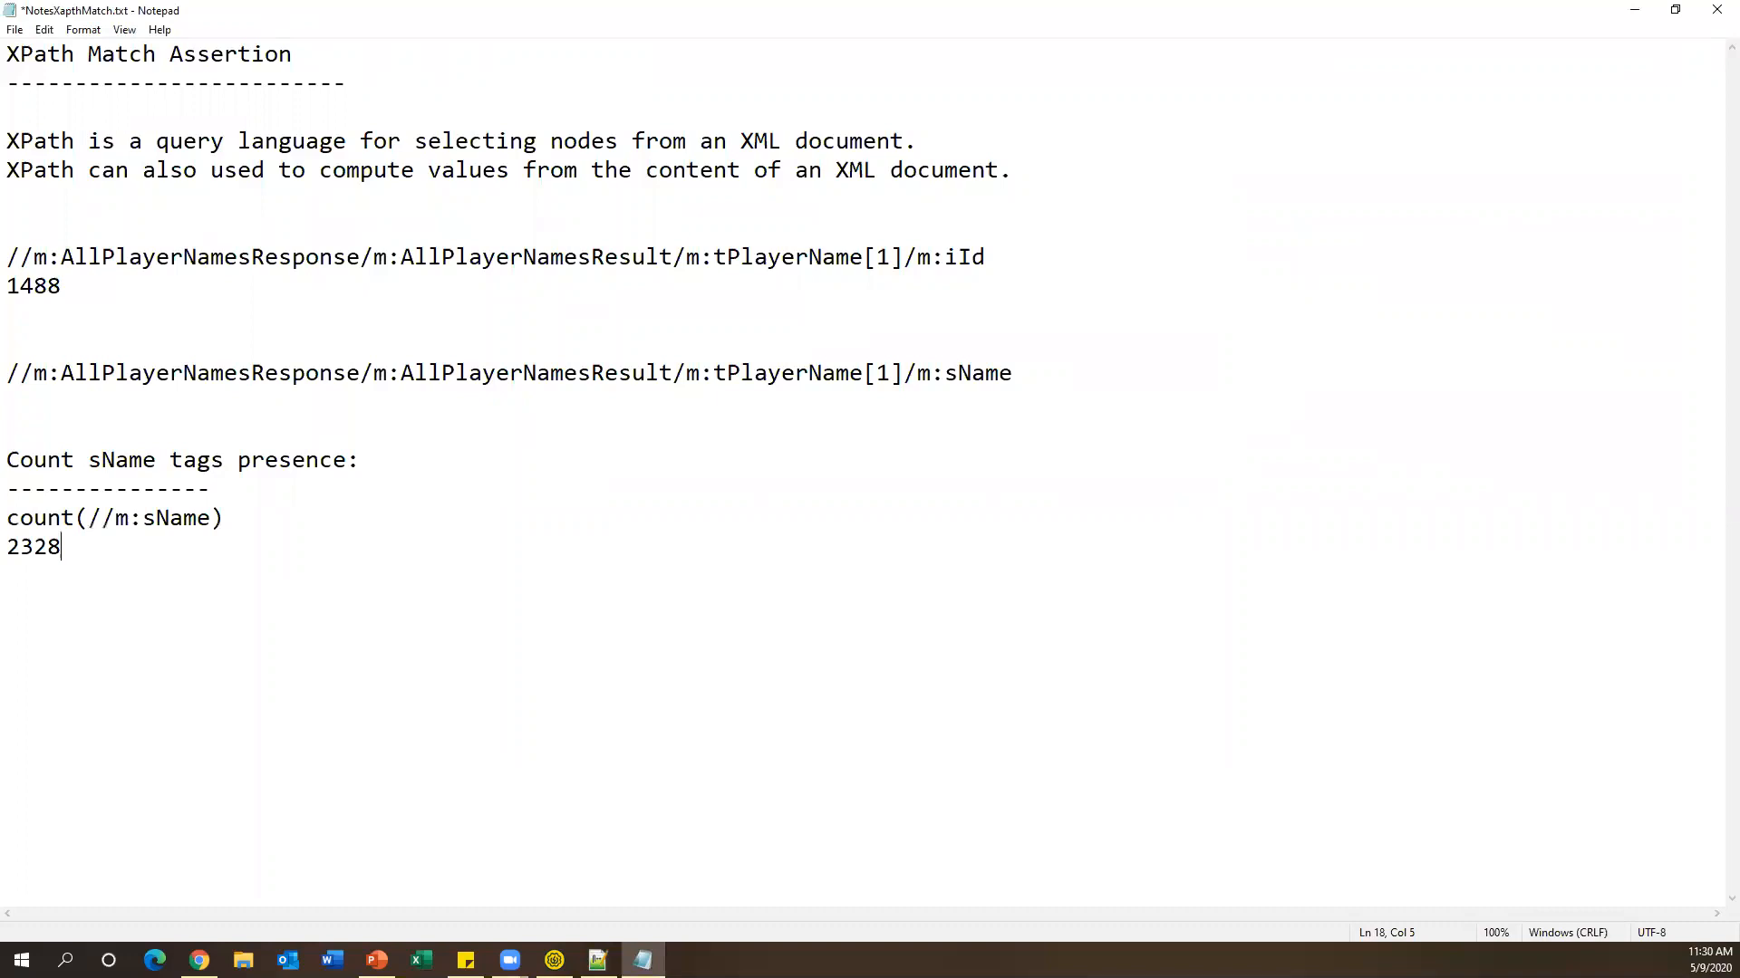
Add a "Check sName match:" note with the matches expression for the first player's sName, "Aaron Cresswell" and the result true.
key("alt+Tab")
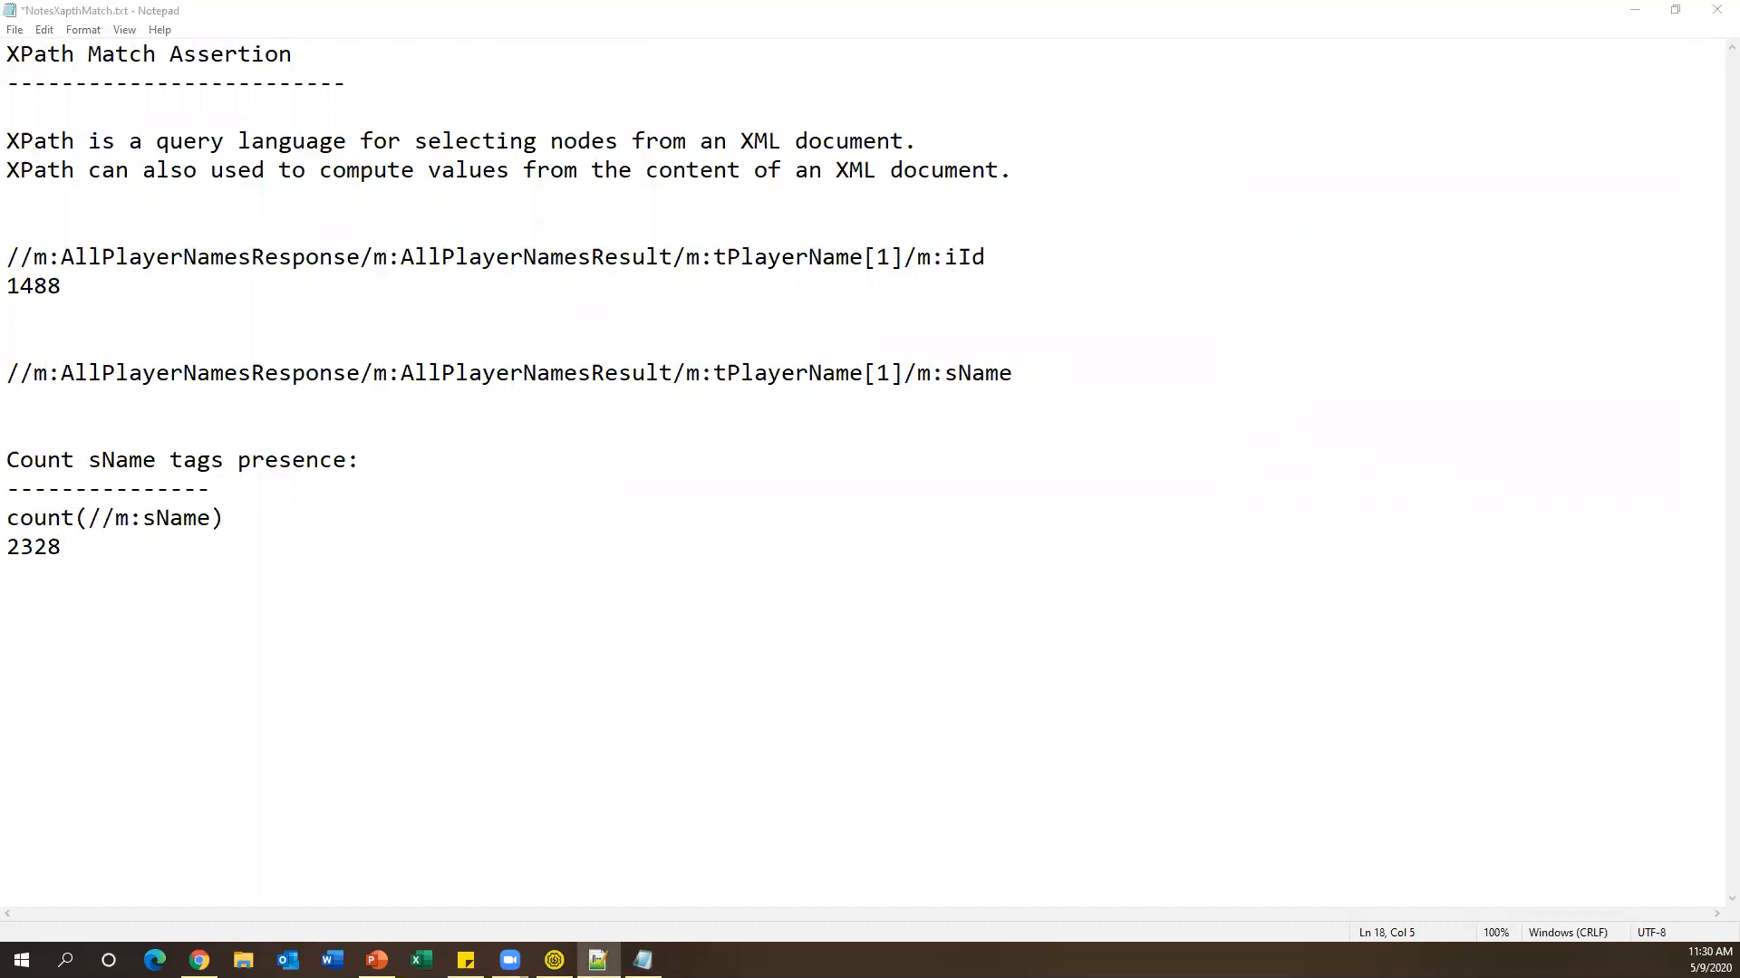
key("alt+Tab")
key("Return")
key("Return")
type("Check sName match: matches(//m:AllPlayerNamesResponse/m:AllPlayerNamesResult/m:tPlayerName[1]/m:sName,\"Aaron Cresswell\") true")
Compare the count and matches examples in the notes and save NotesXapthMatch.txt.
left_click(102, 634)
double_click(53, 631)
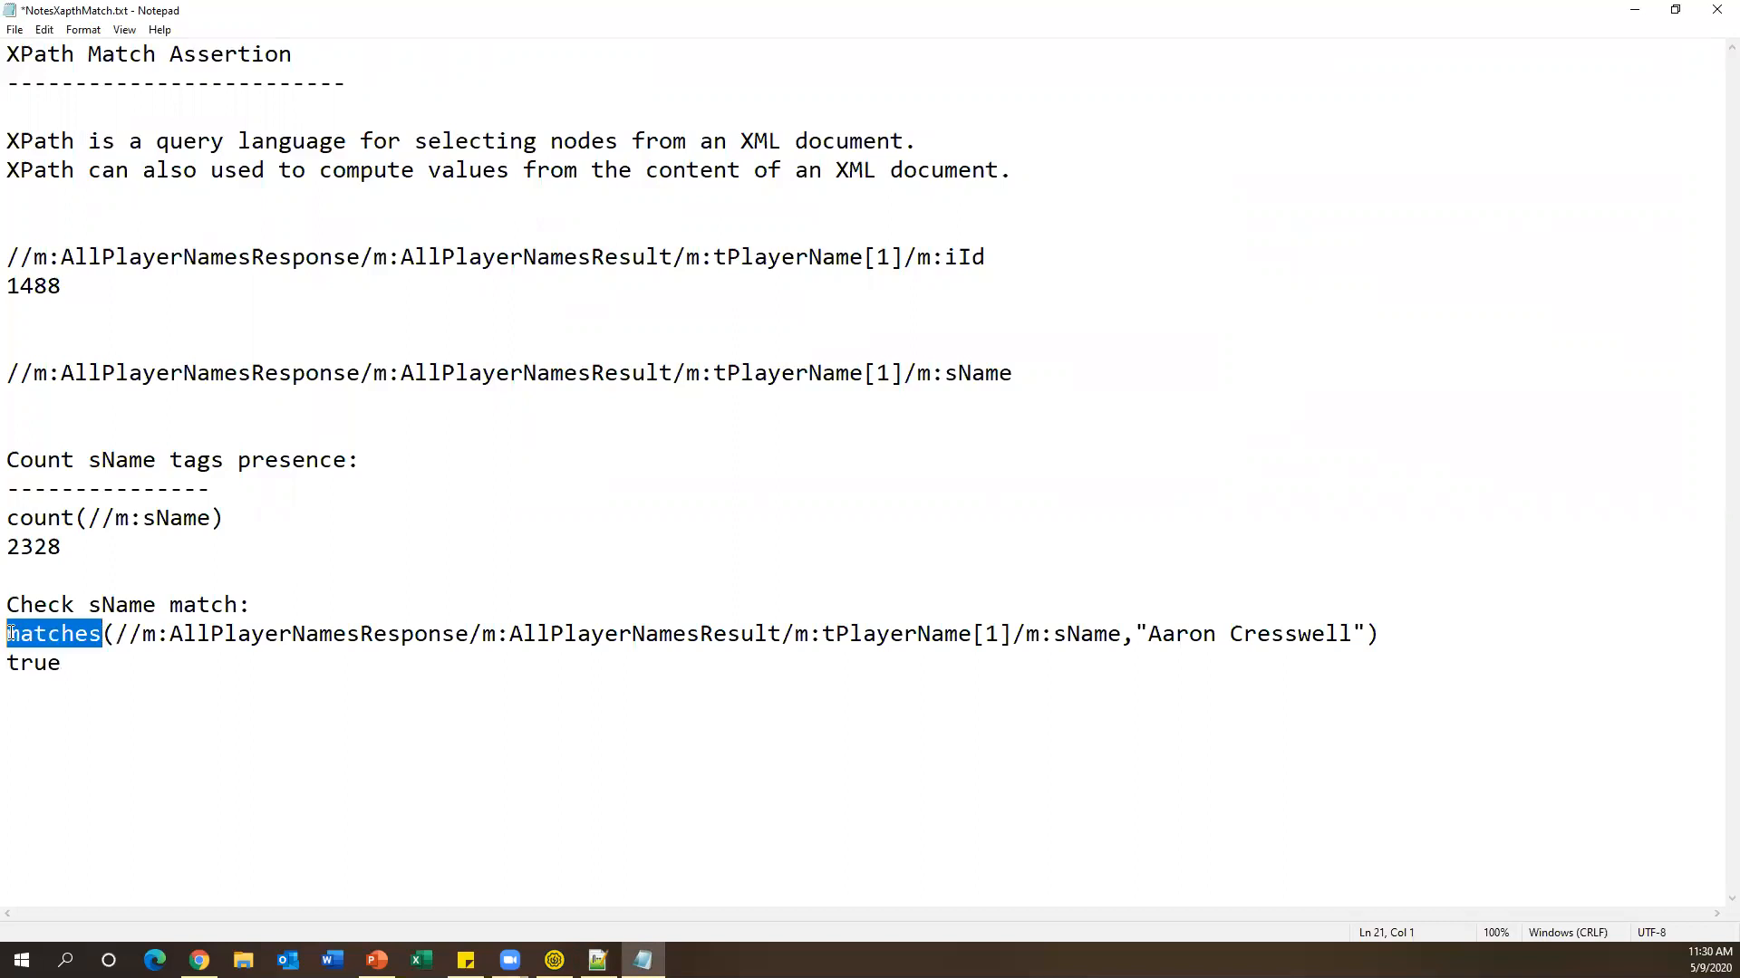
left_click_drag(76, 517, 7, 517)
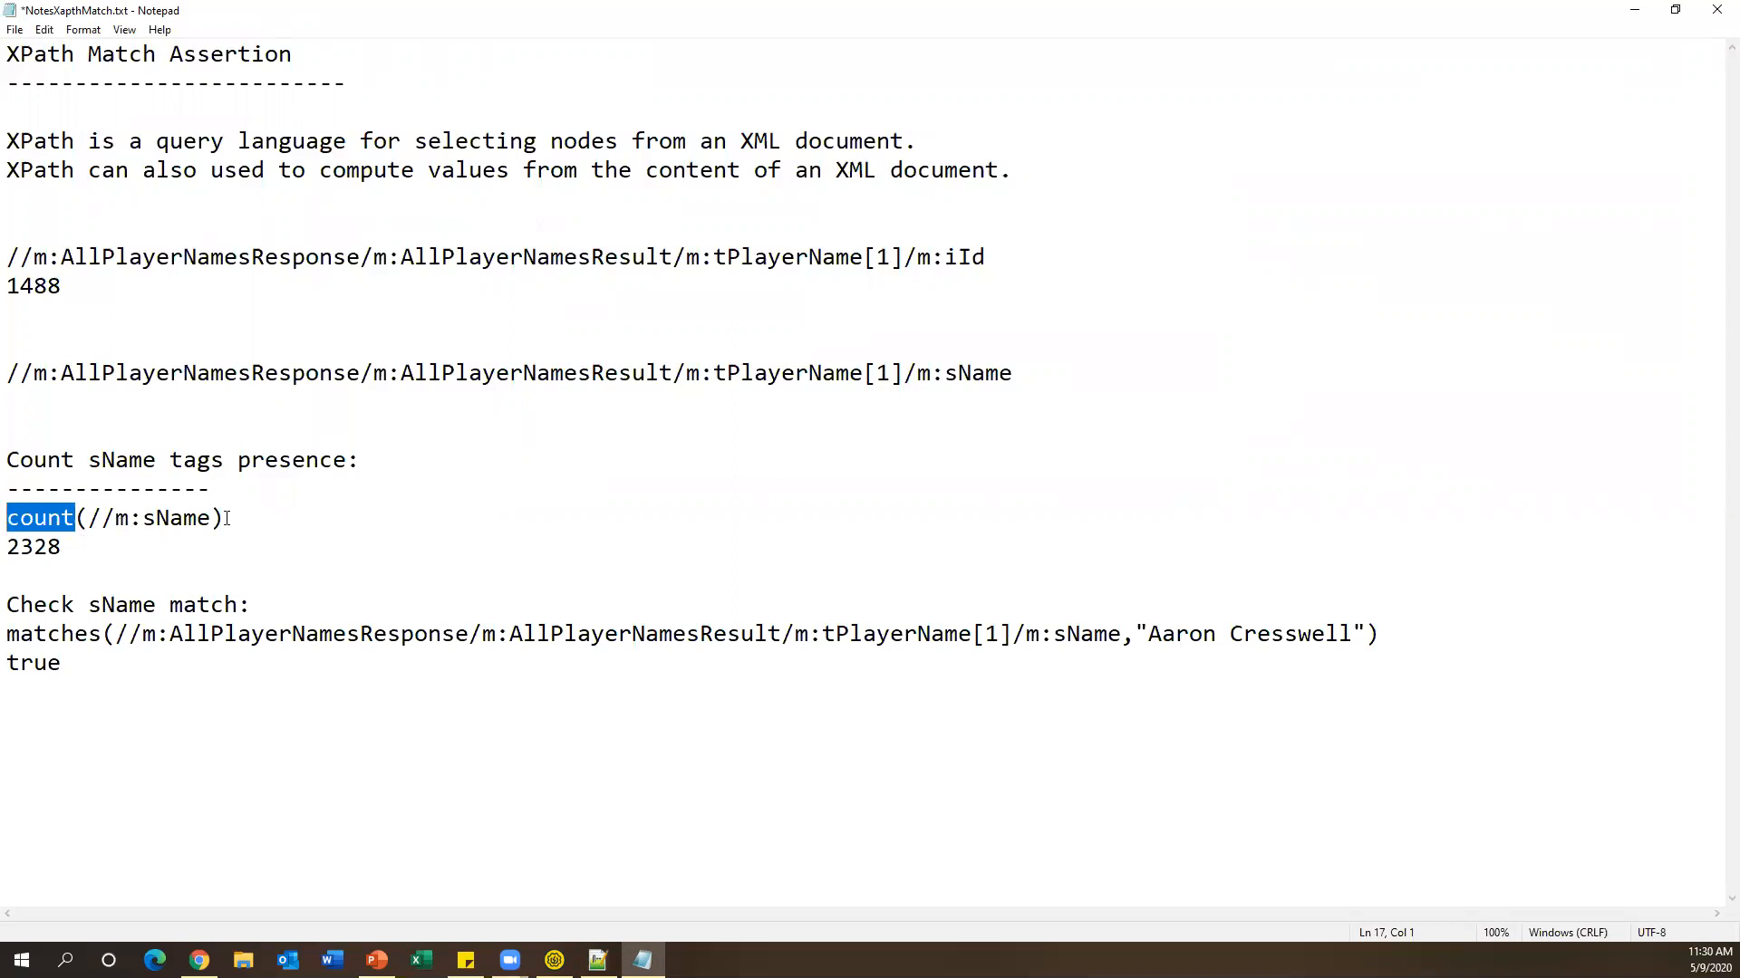
left_click_drag(227, 518, 75, 517)
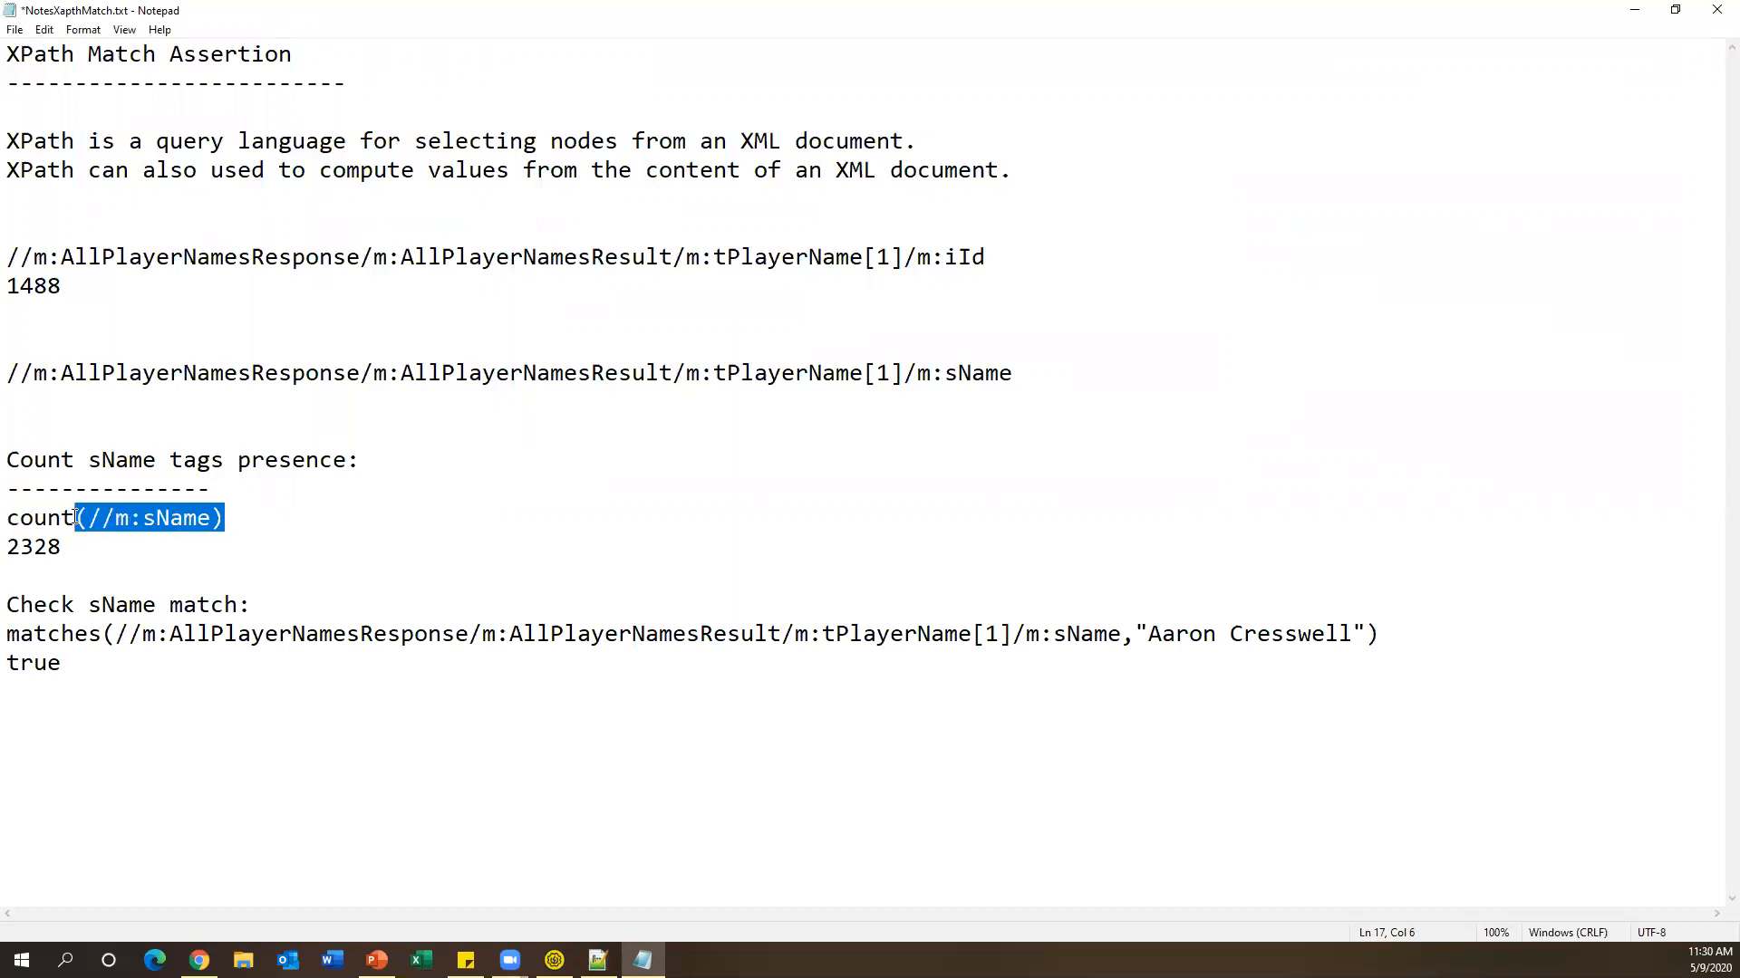
left_click_drag(102, 633, 8, 633)
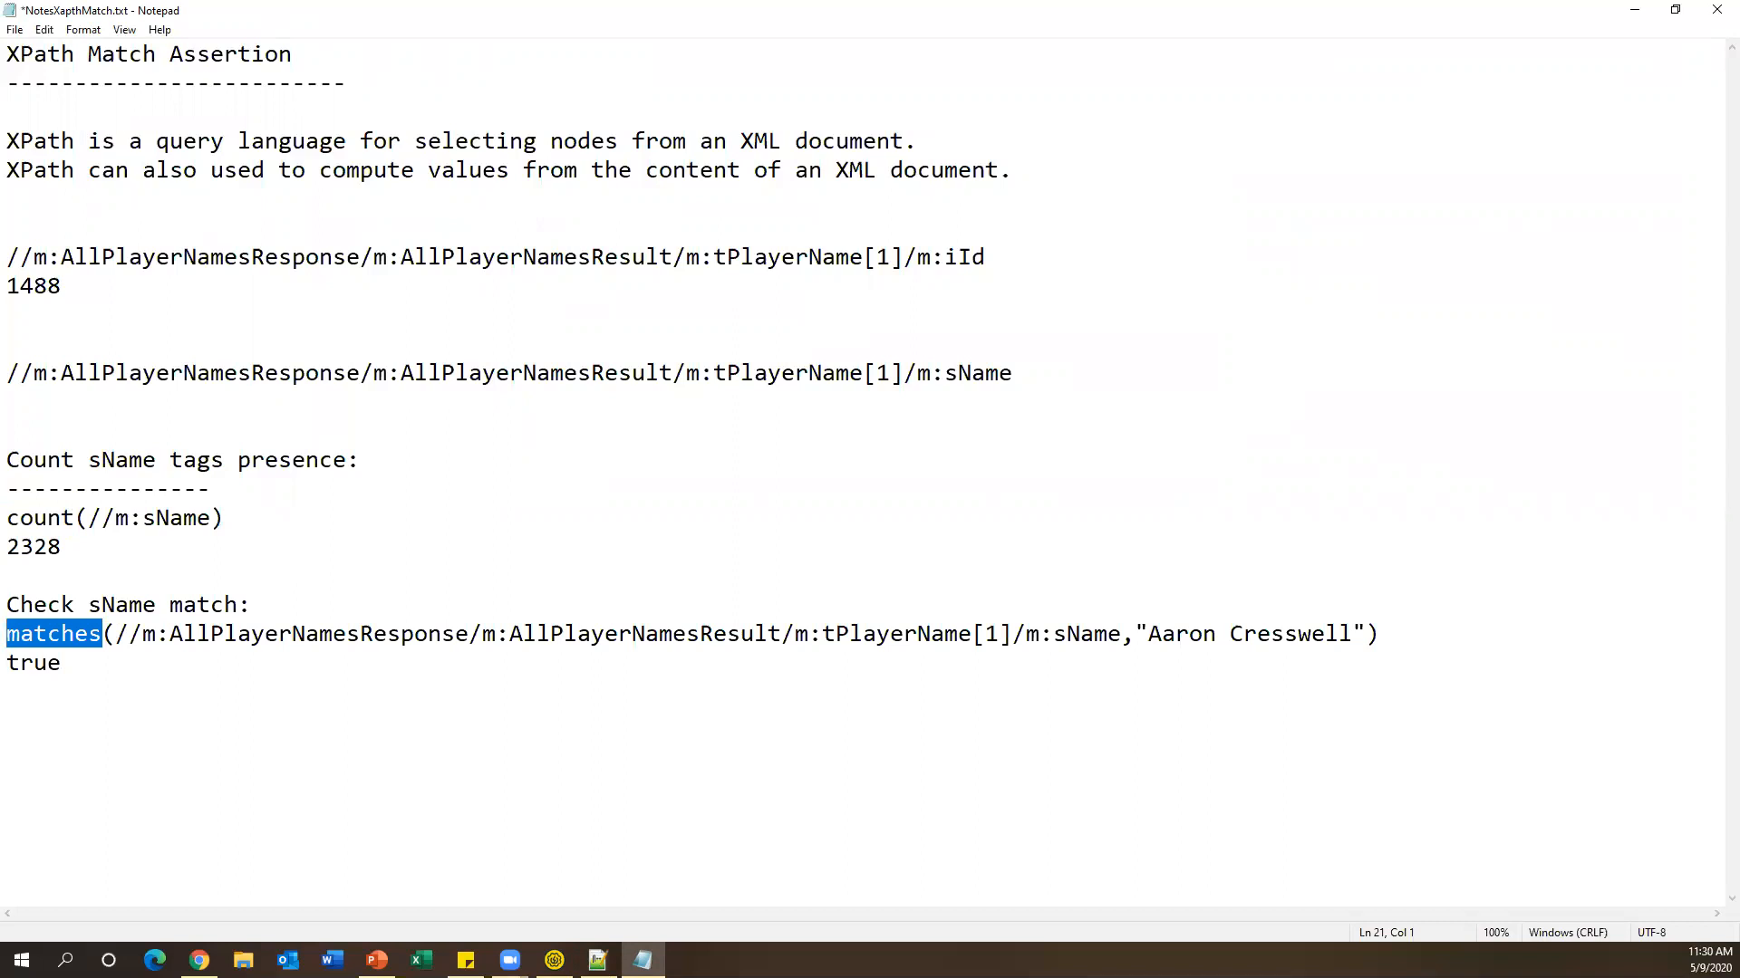
left_click_drag(62, 663, 6, 662)
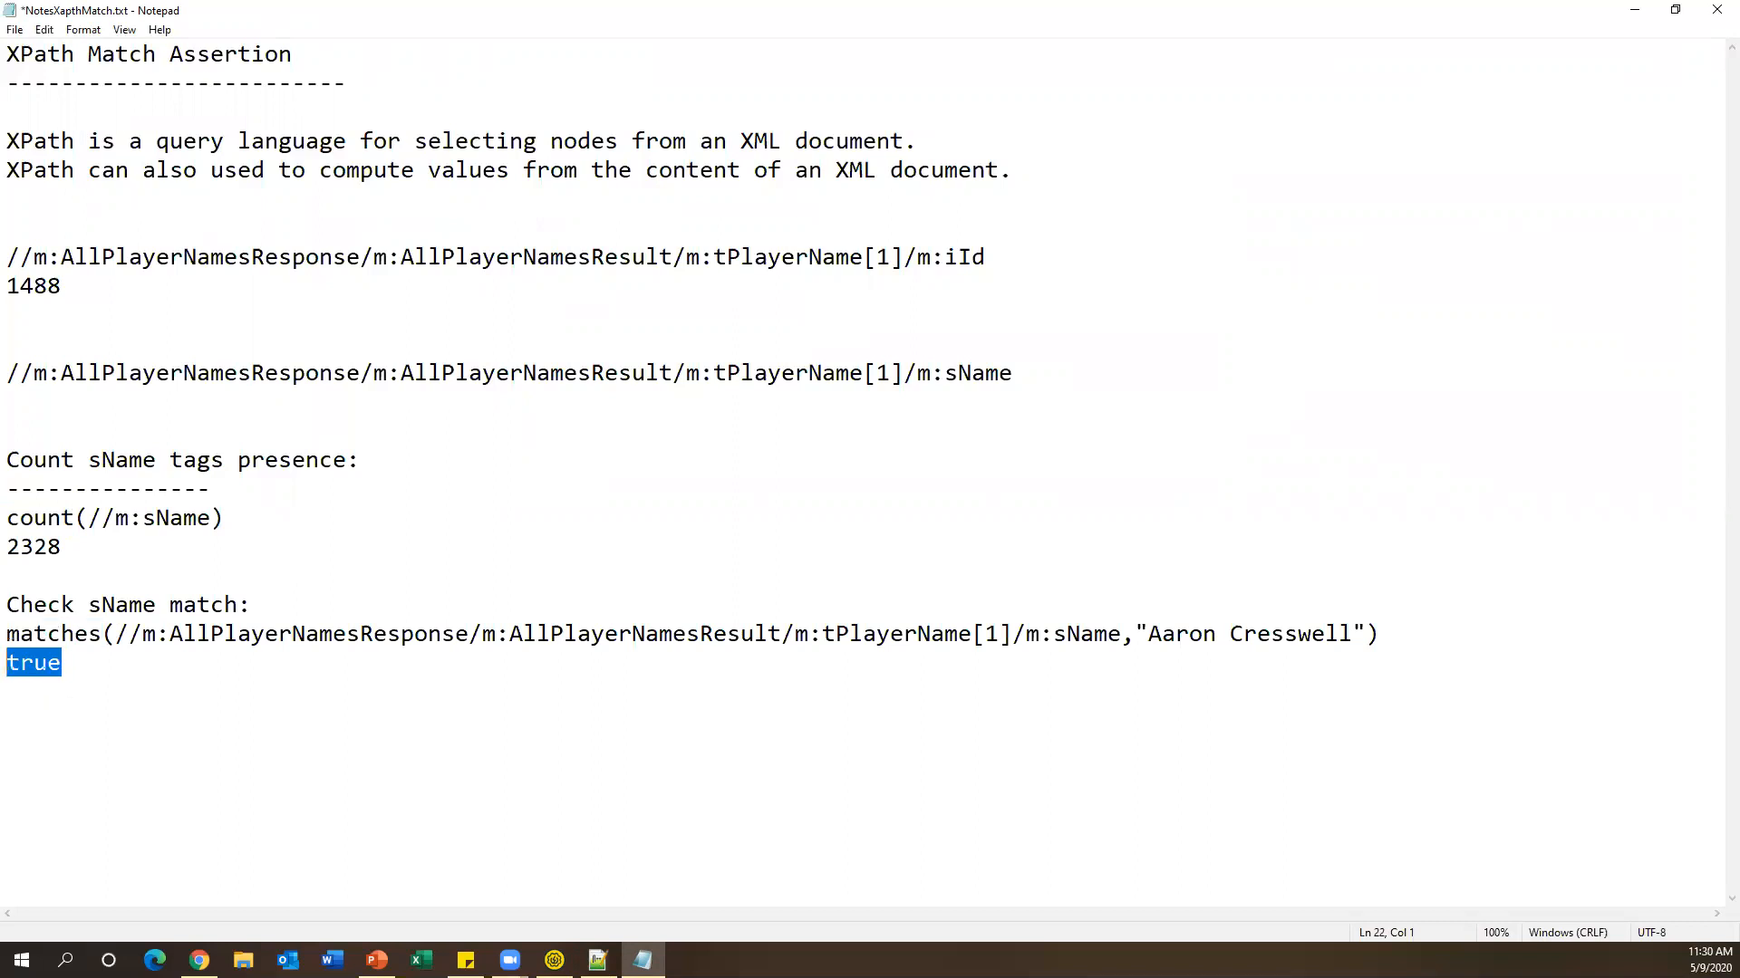
left_click(386, 748)
key("ctrl+s")
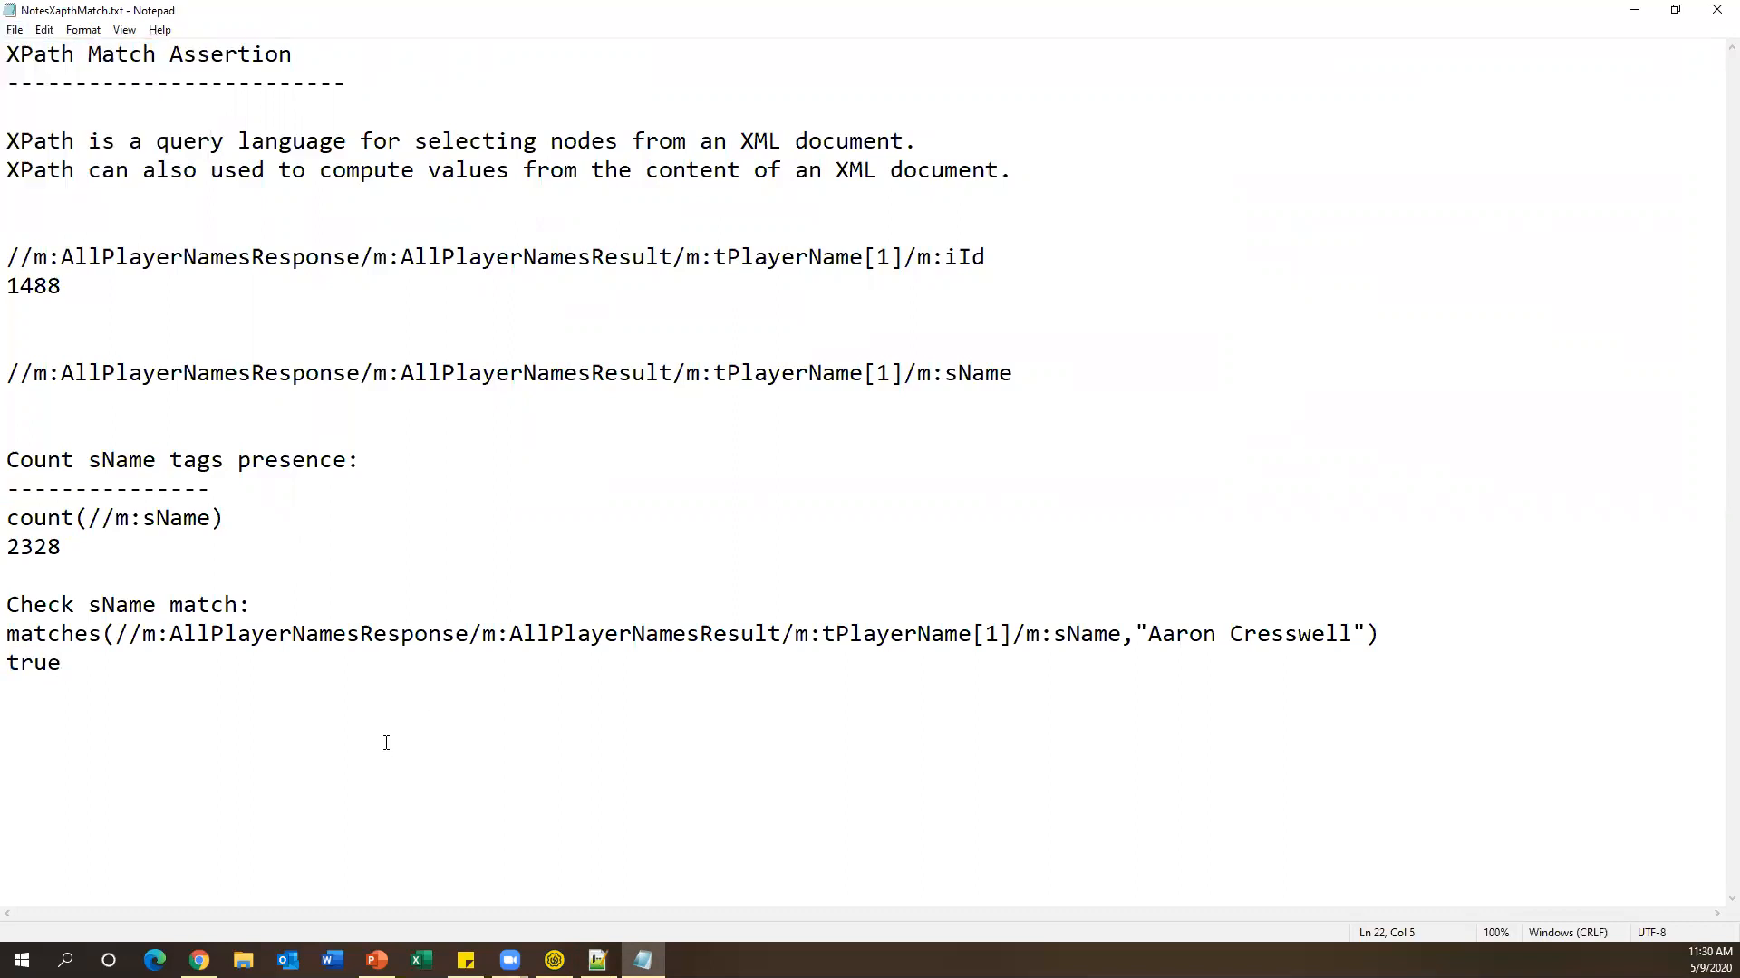
Compare the plain sName XPath in the notes with the arguments of the matches expression.
left_click_drag(1013, 373, 6, 373)
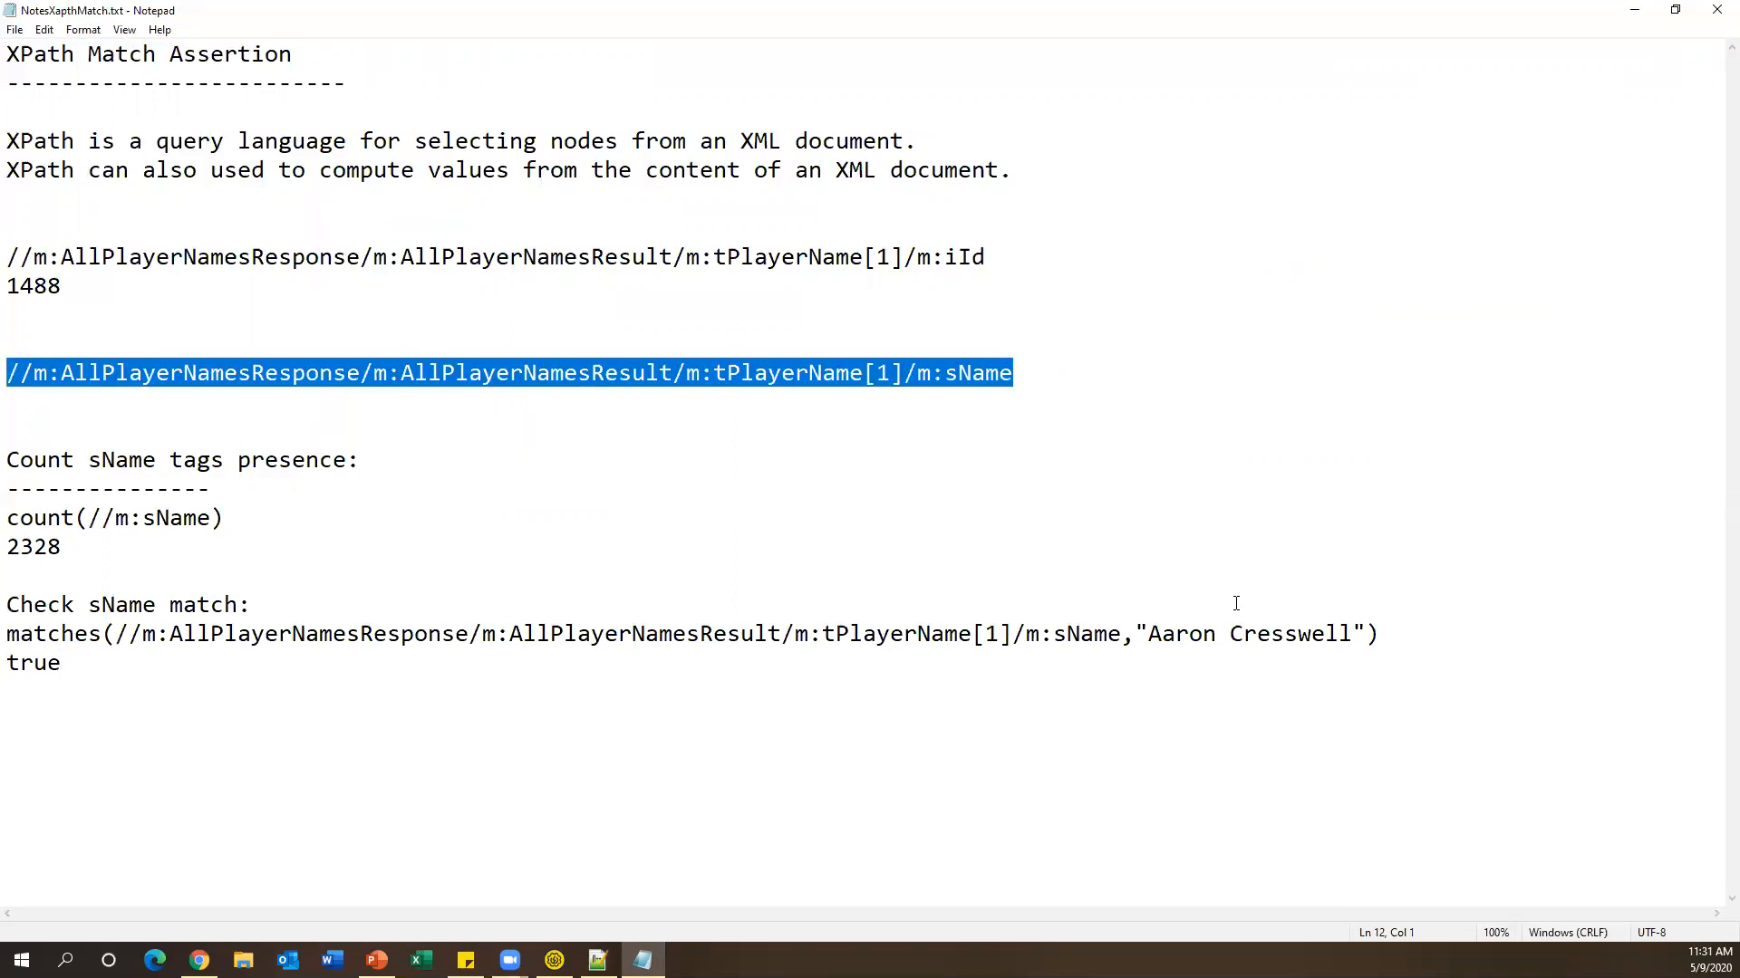
left_click_drag(1114, 634, 89, 634)
left_click_drag(1370, 634, 1114, 634)
left_click_drag(1379, 634, 6, 635)
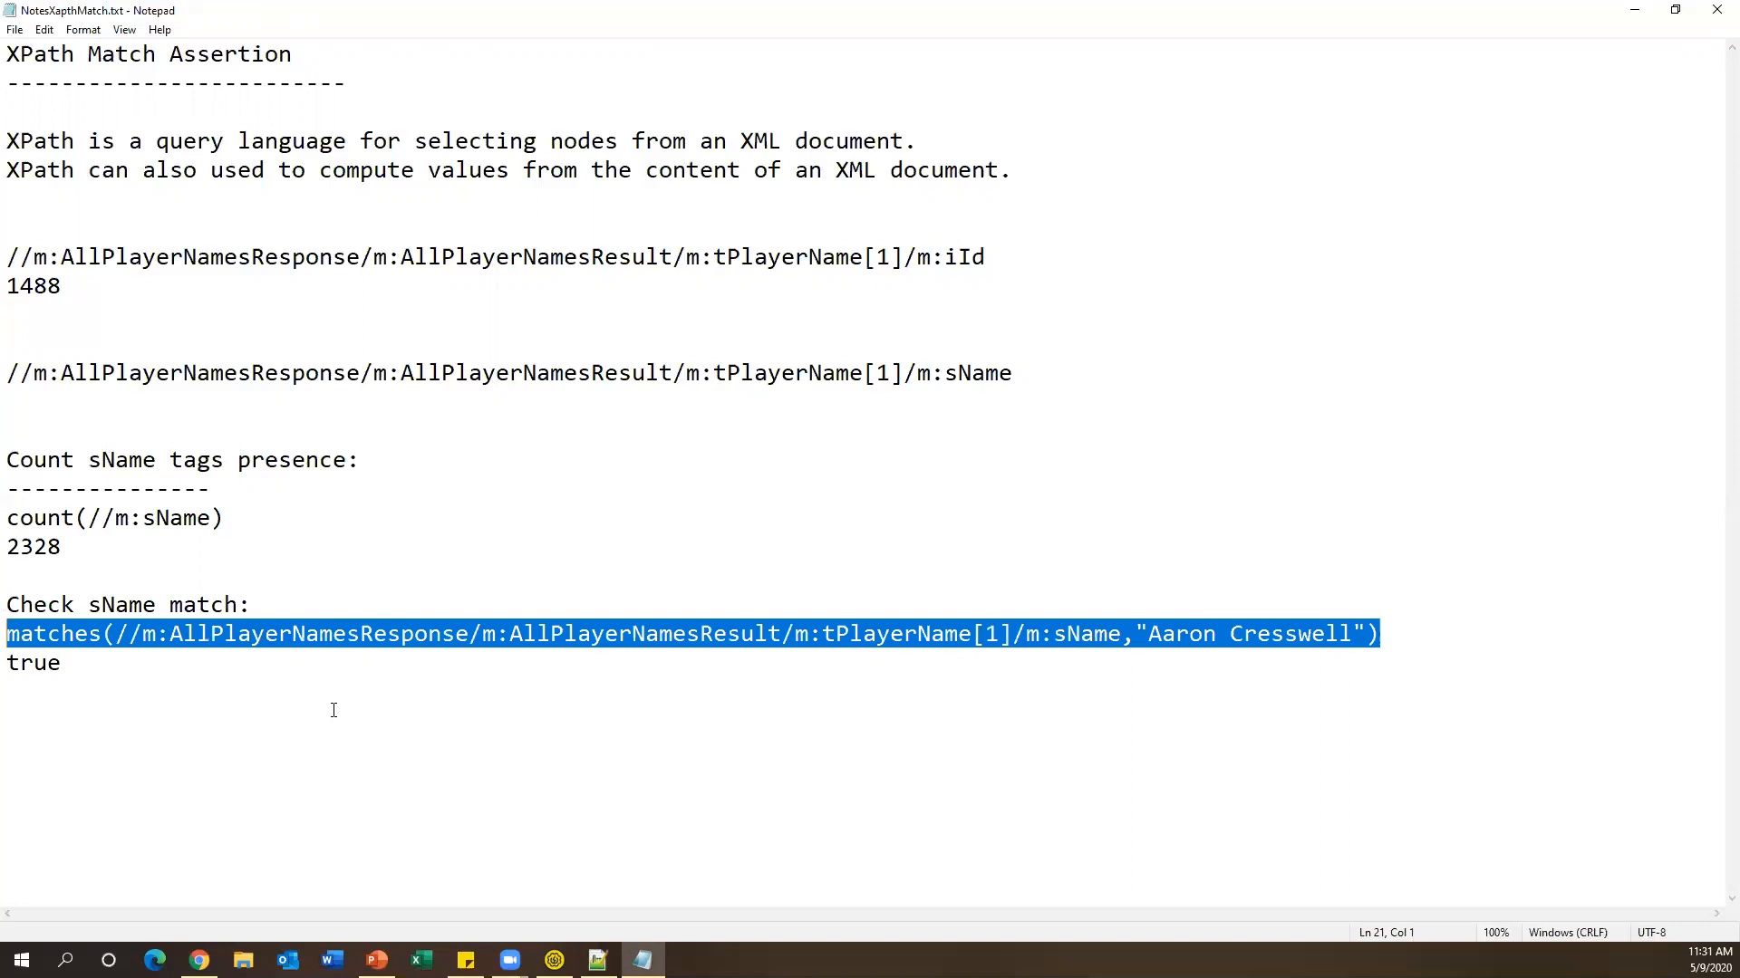
left_click(1017, 584)
left_click(1119, 634)
left_click_drag(1016, 634, 112, 637)
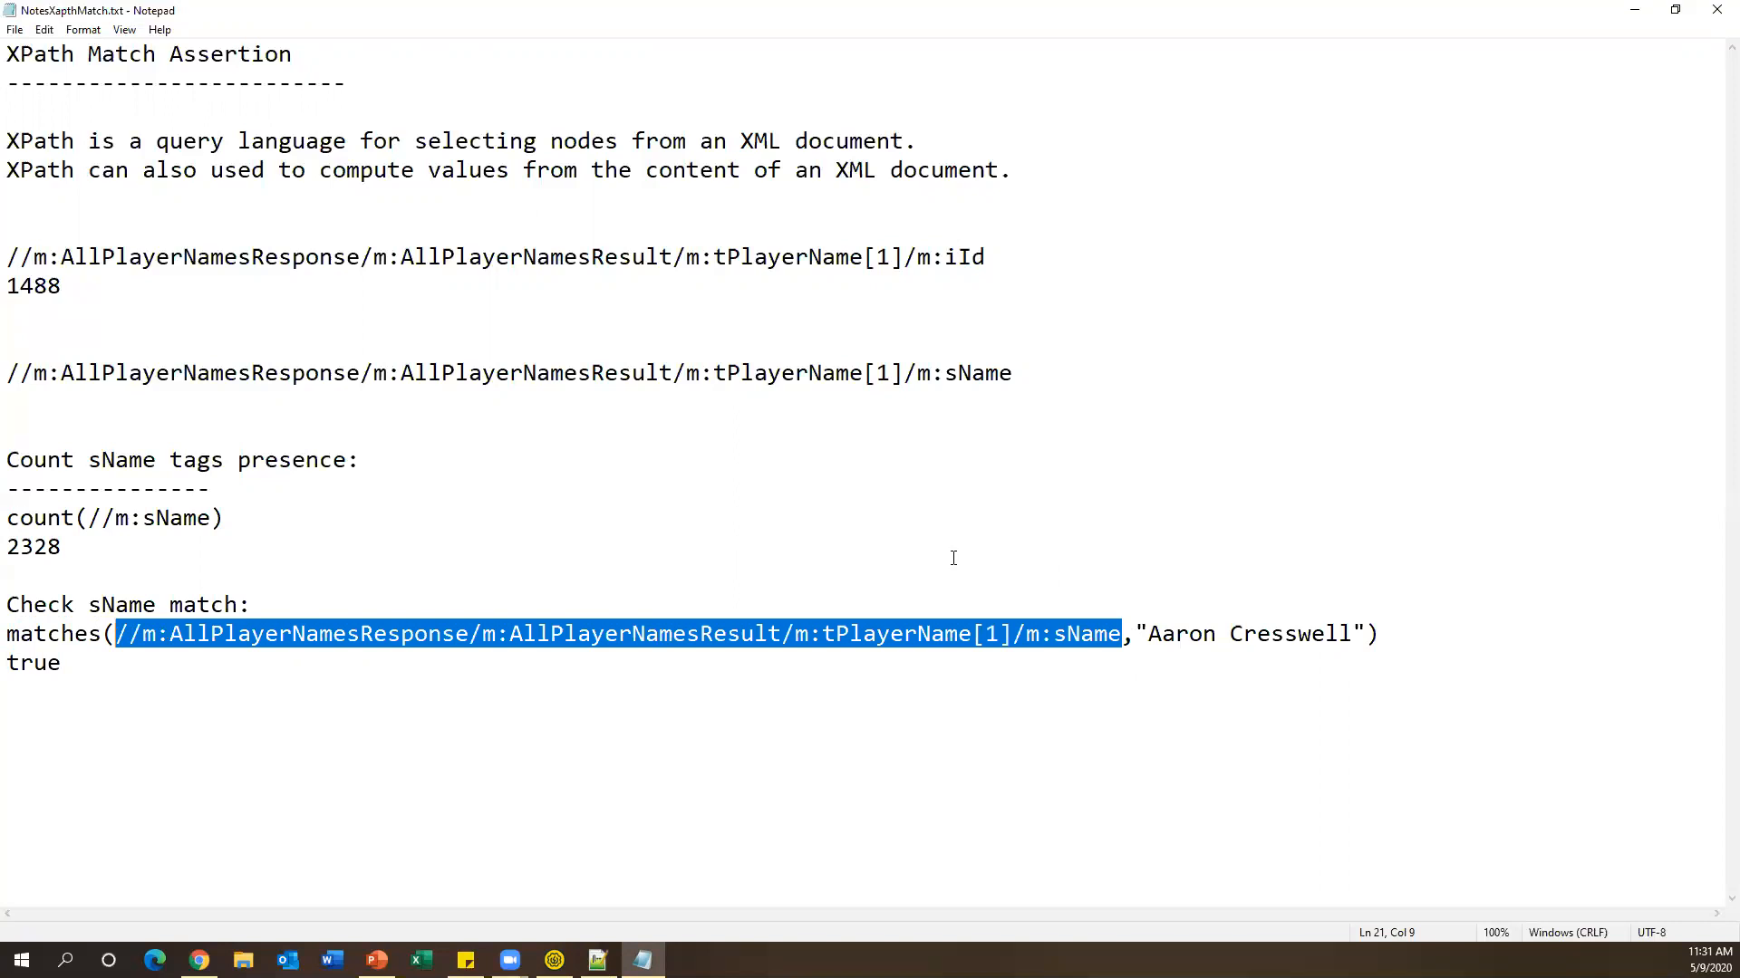
Examine the matches expression in the notes, distinguishing its sName XPath argument from the quoted player name.
key("End")
key("shift+Home")
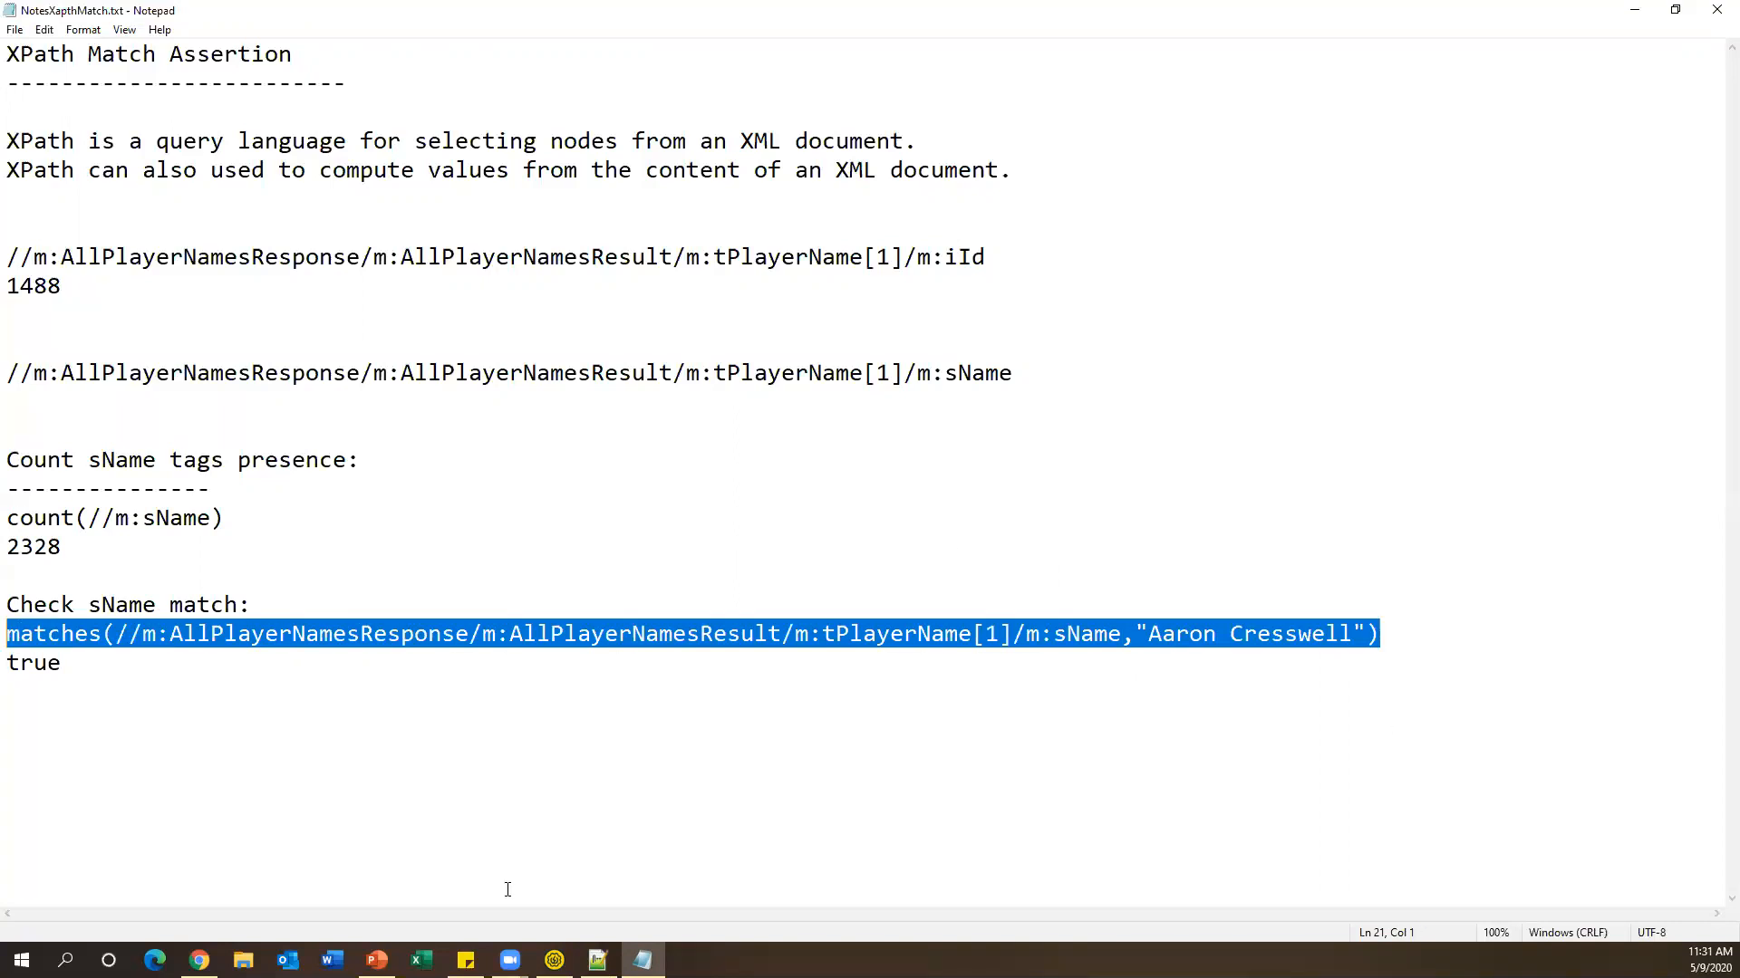
left_click_drag(1149, 635, 1362, 631)
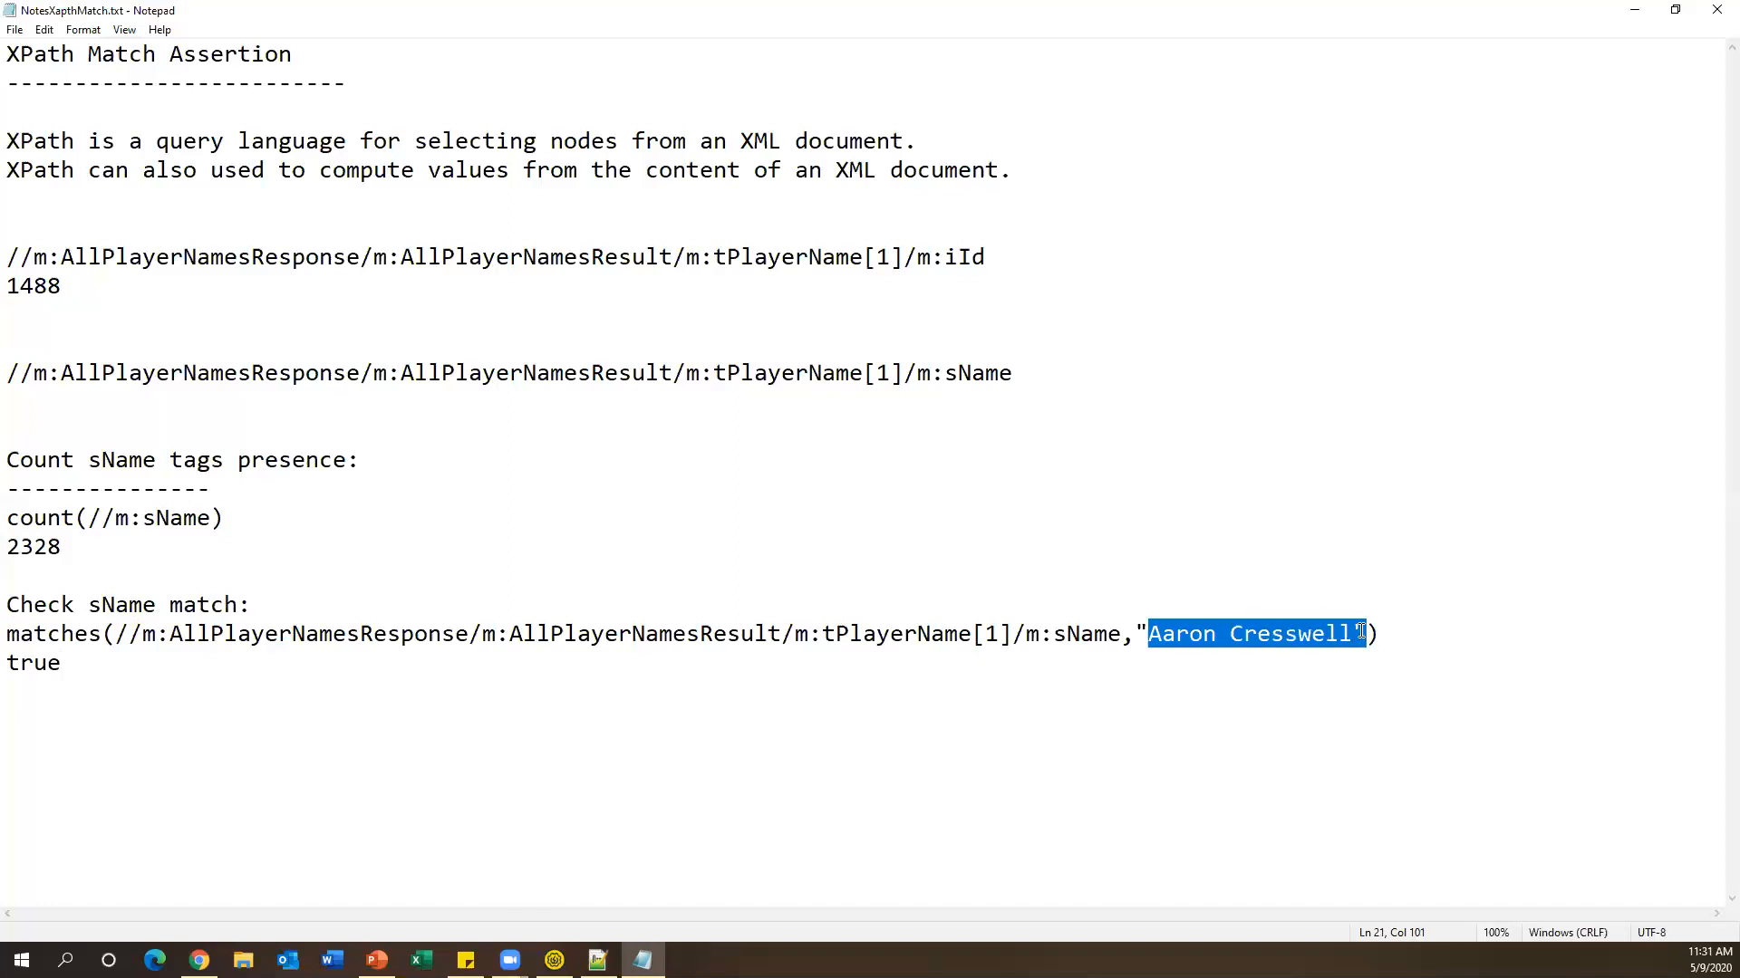
left_click(1122, 634)
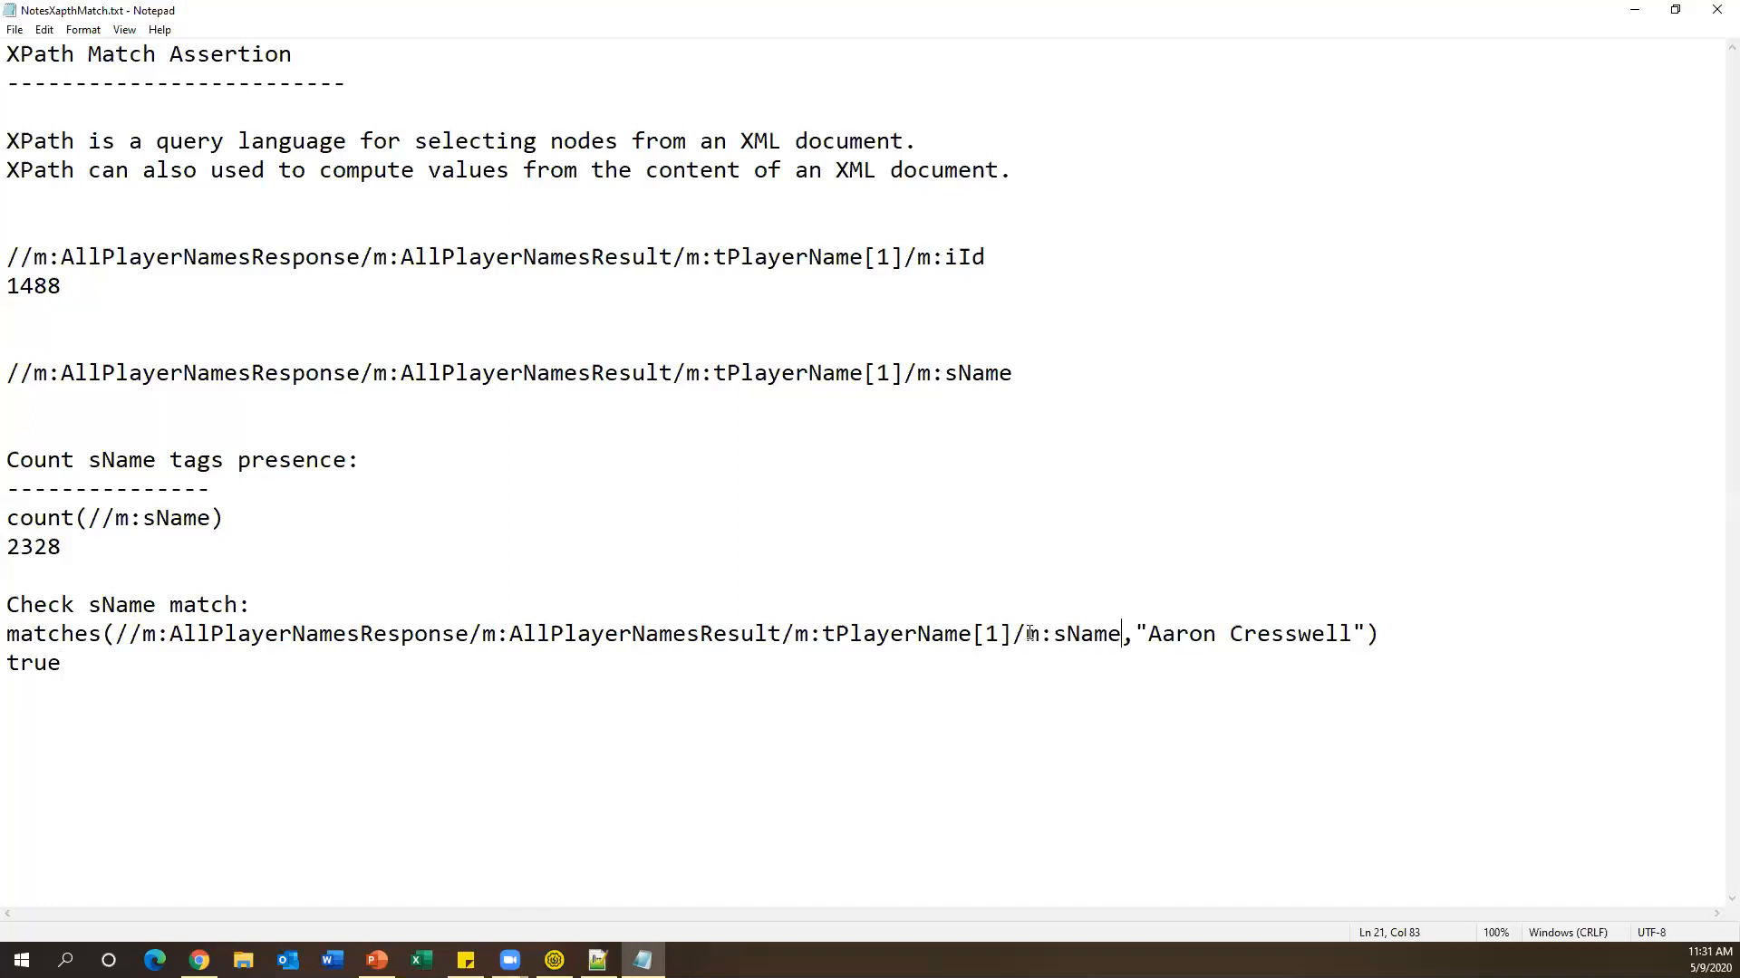
left_click(1028, 635, "shift")
left_click_drag(116, 634, 1116, 631)
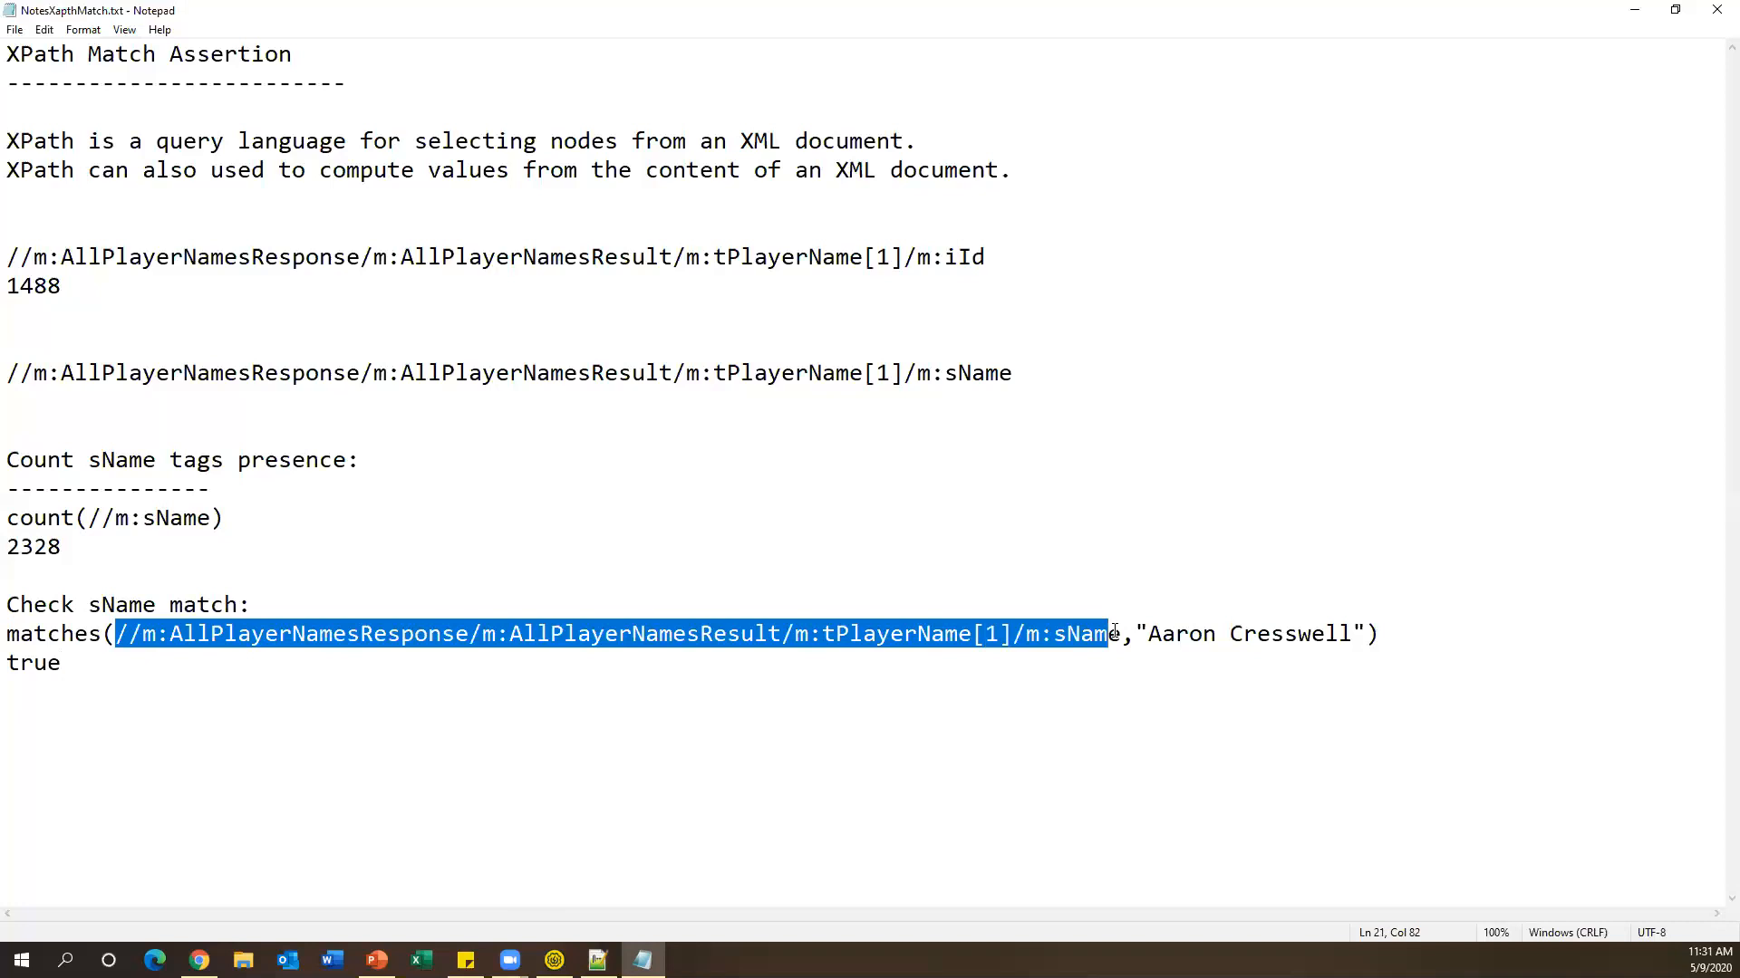
left_click_drag(1148, 634, 1350, 633)
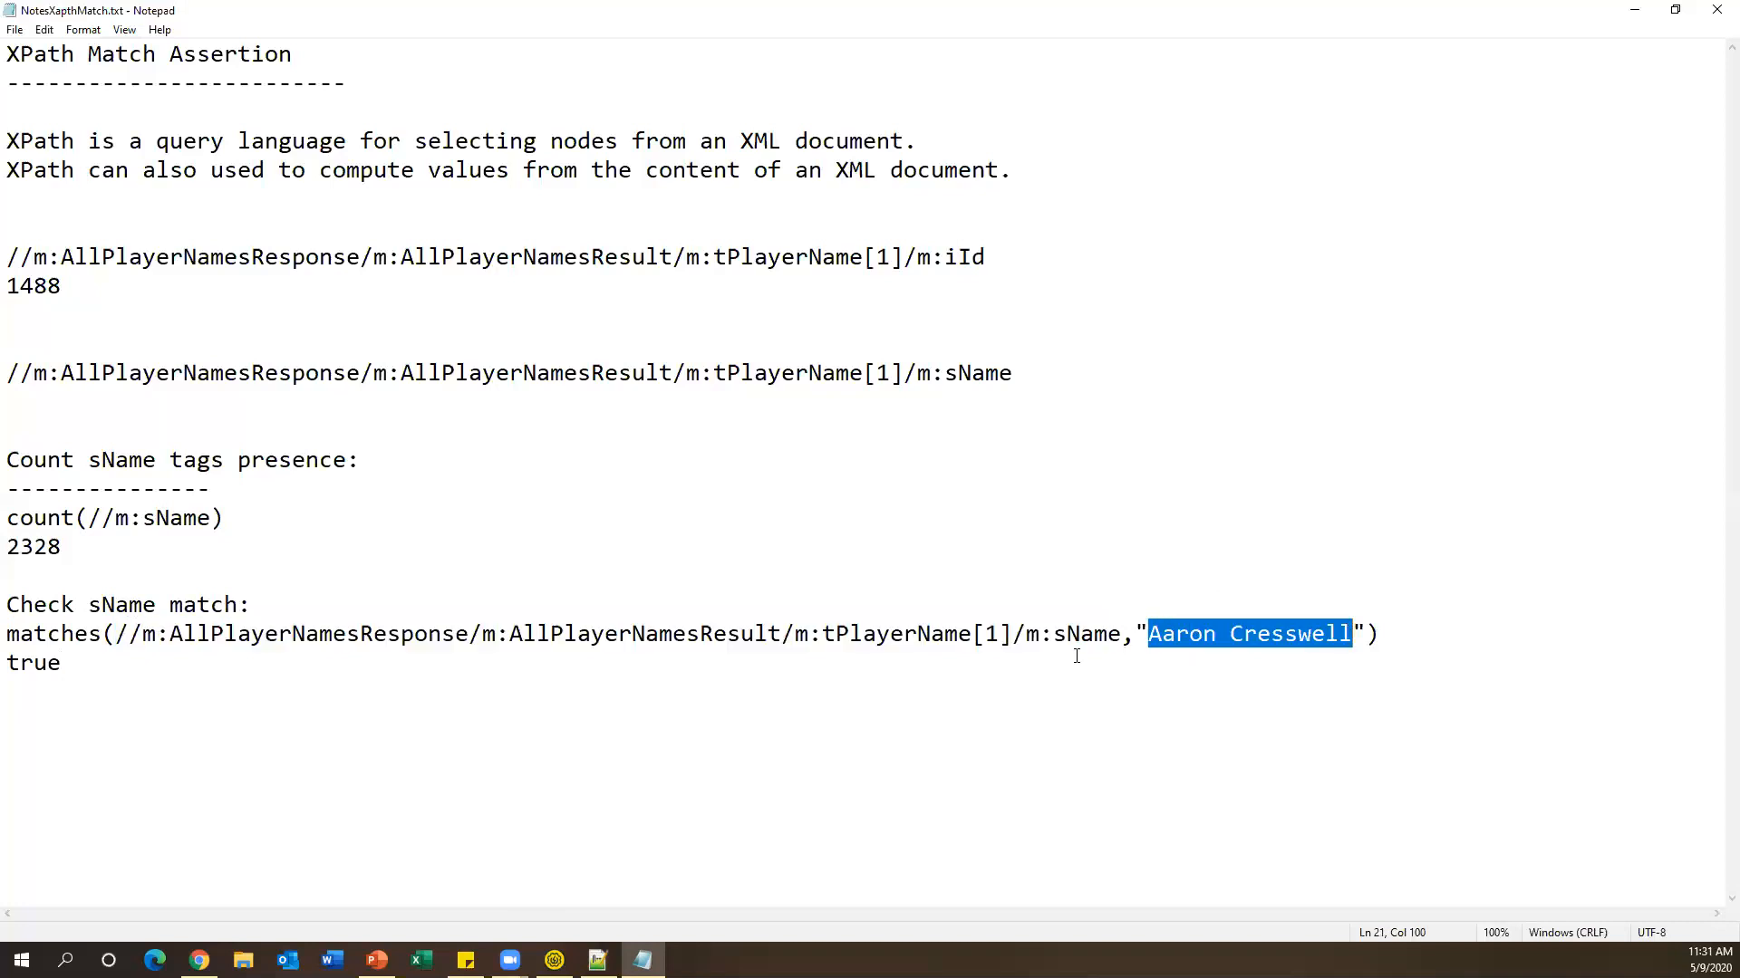
Copy the whole matches expression, switch to SoapUI and add an XPath Match assertion named XPath Match 4 to AllPlayerNames.
left_click_drag(17, 642, 1338, 647)
left_click(555, 960)
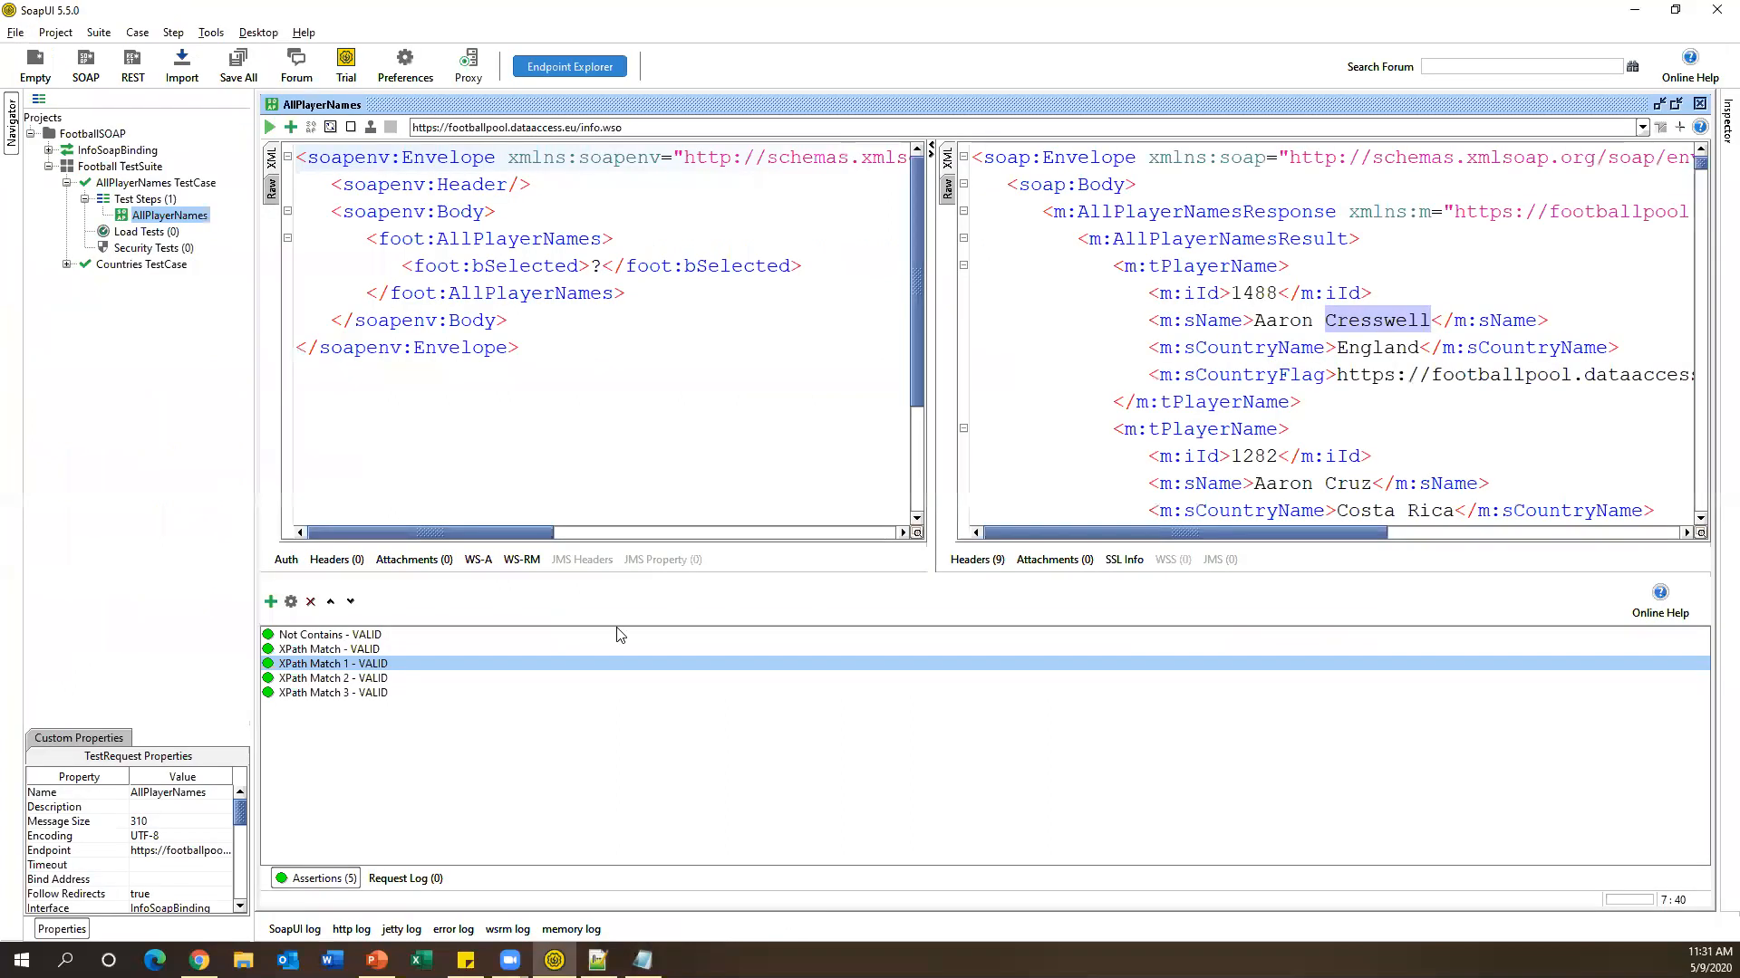
left_click(270, 602)
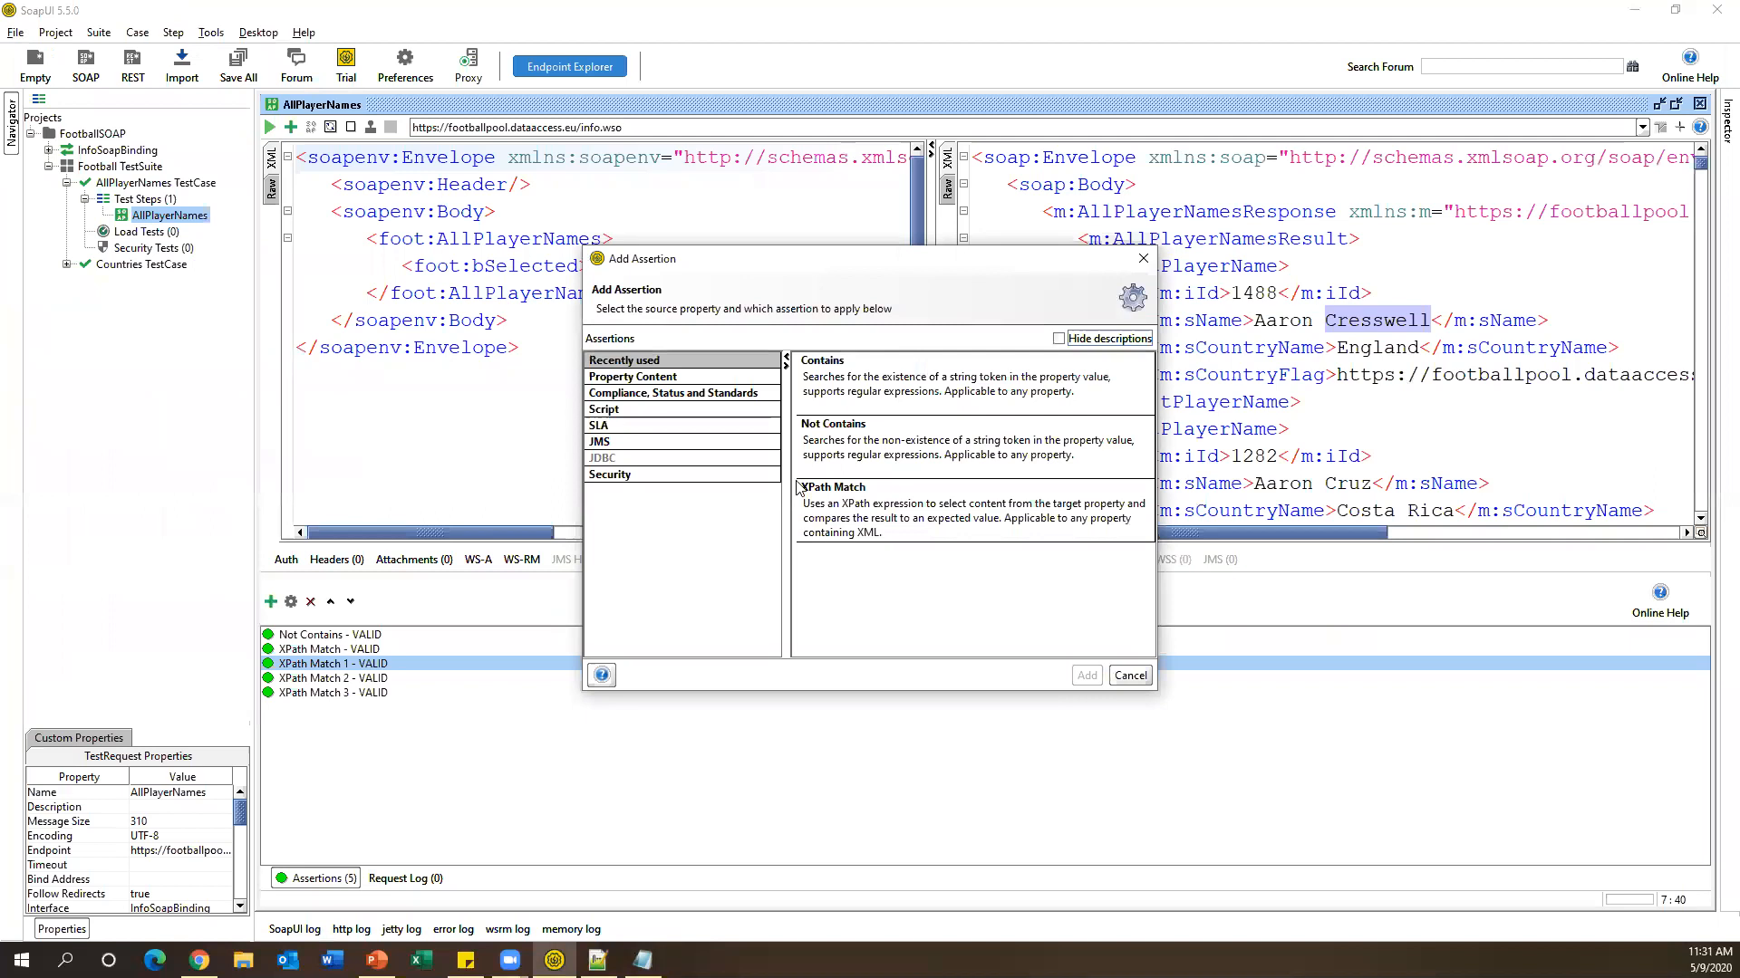
left_click(1087, 676)
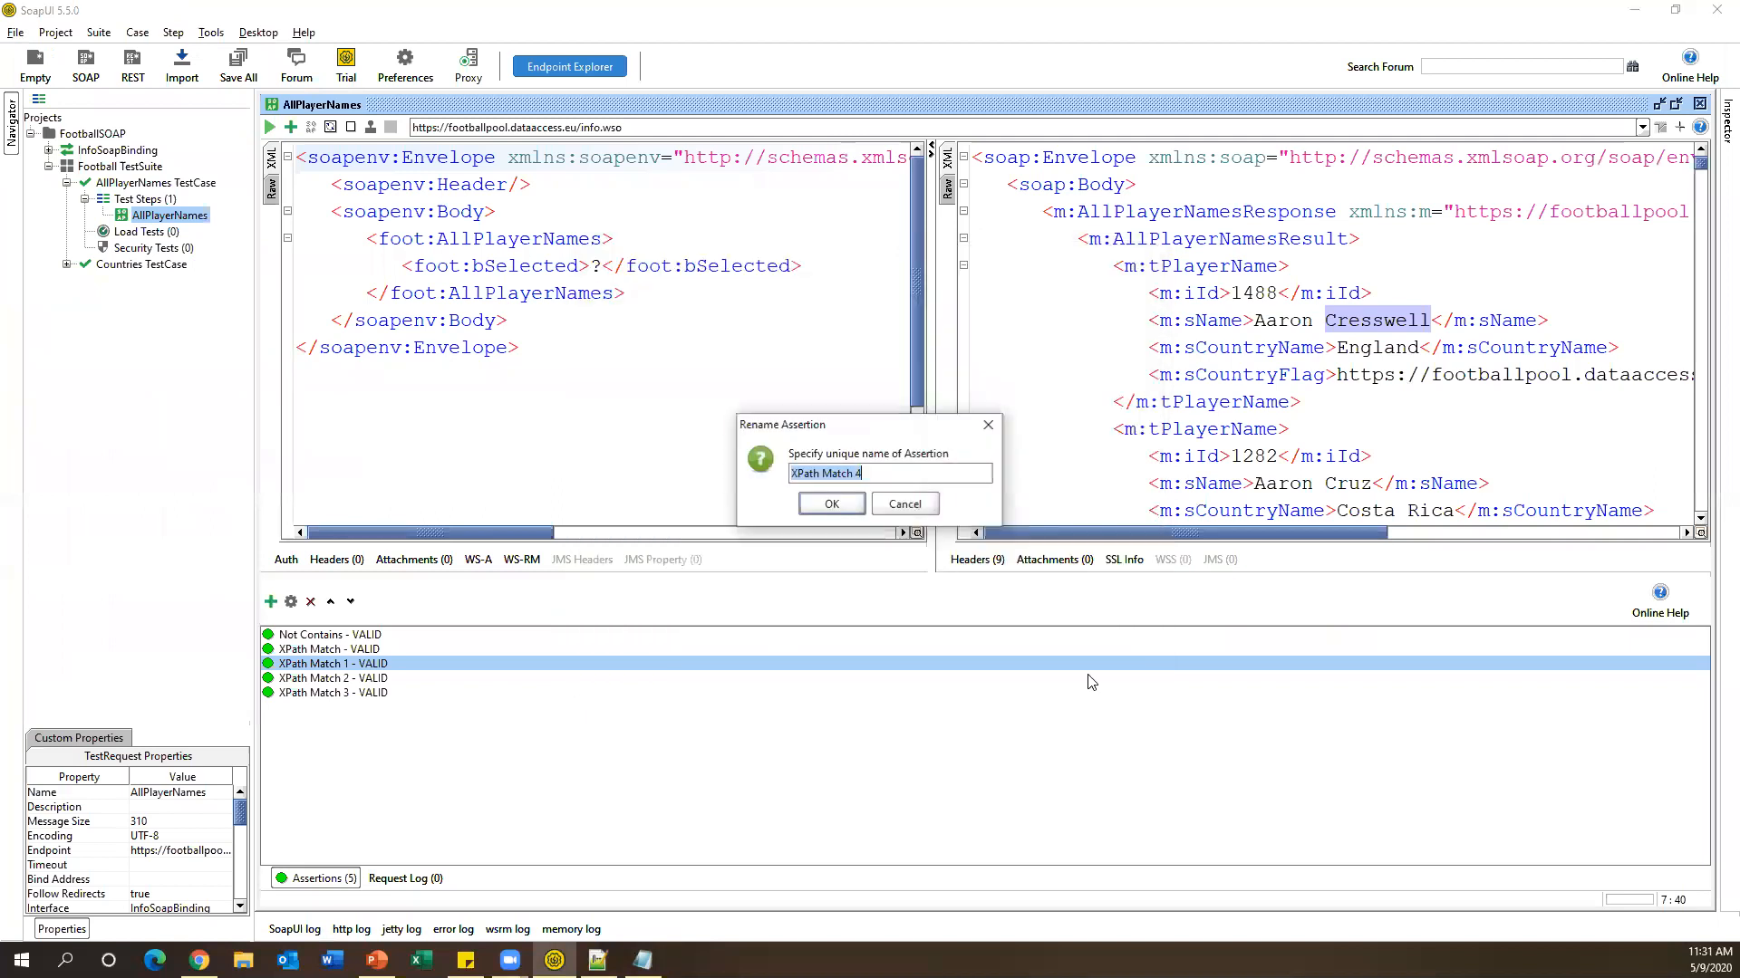
left_click(842, 504)
Declare the namespaces, paste the matches expression below them and fill the expected result from the current response.
left_click(543, 314)
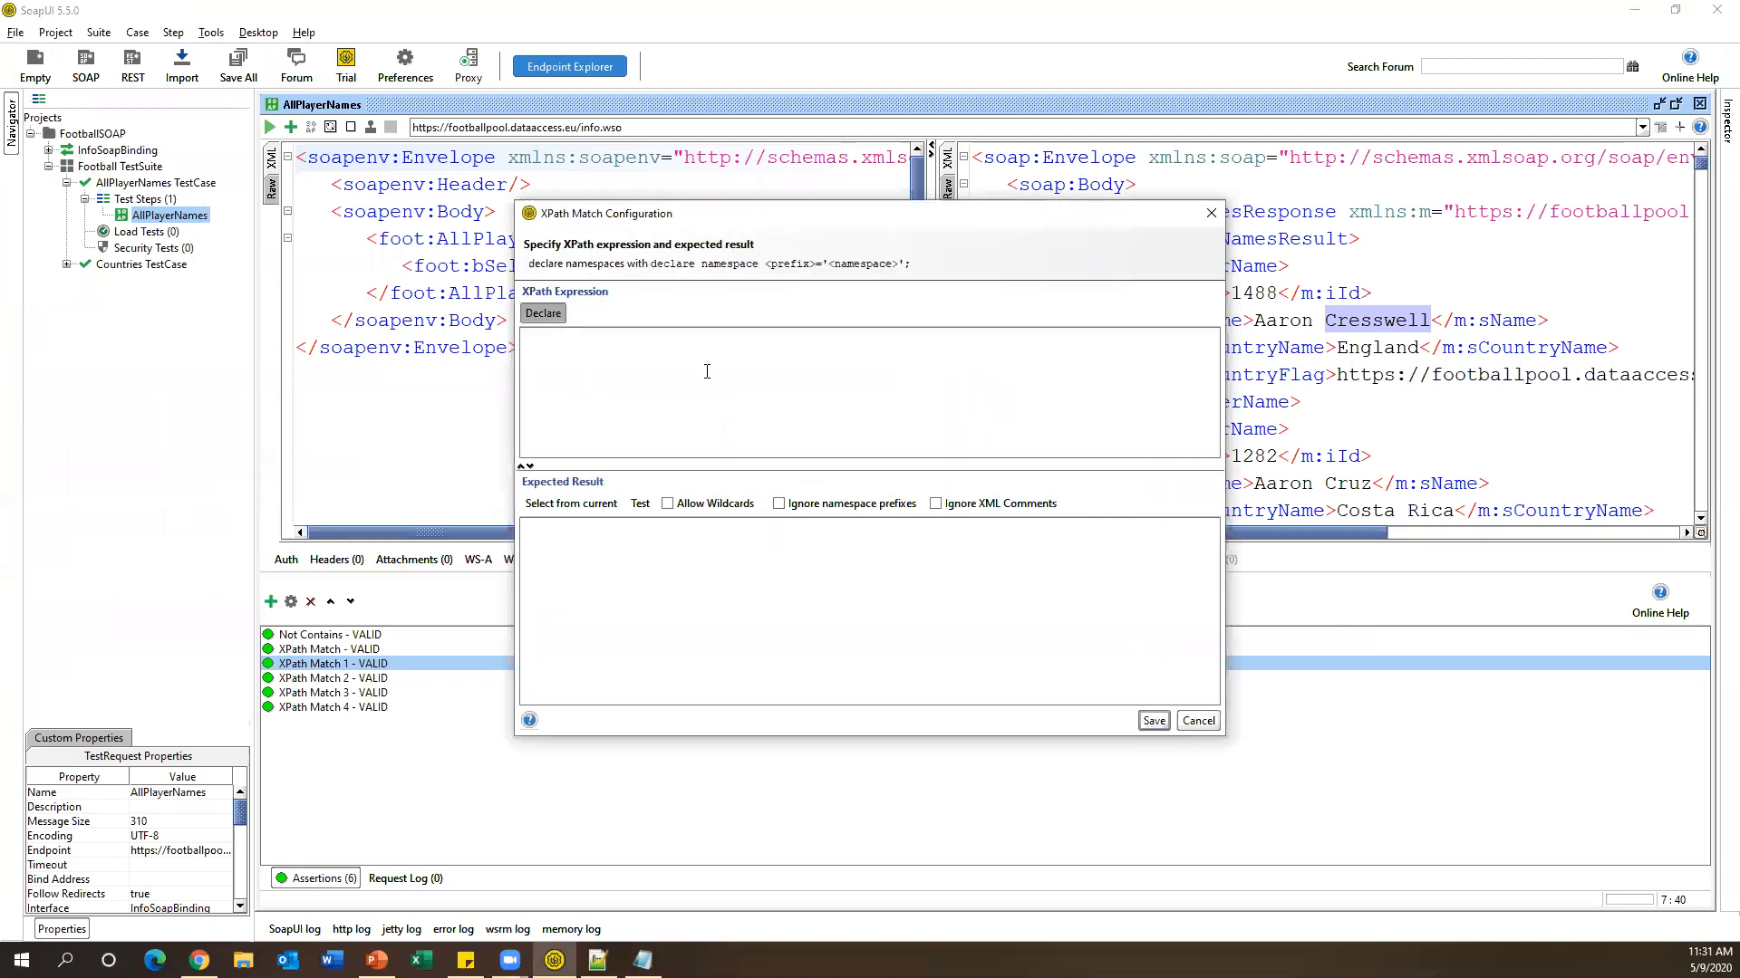
key("ctrl+v")
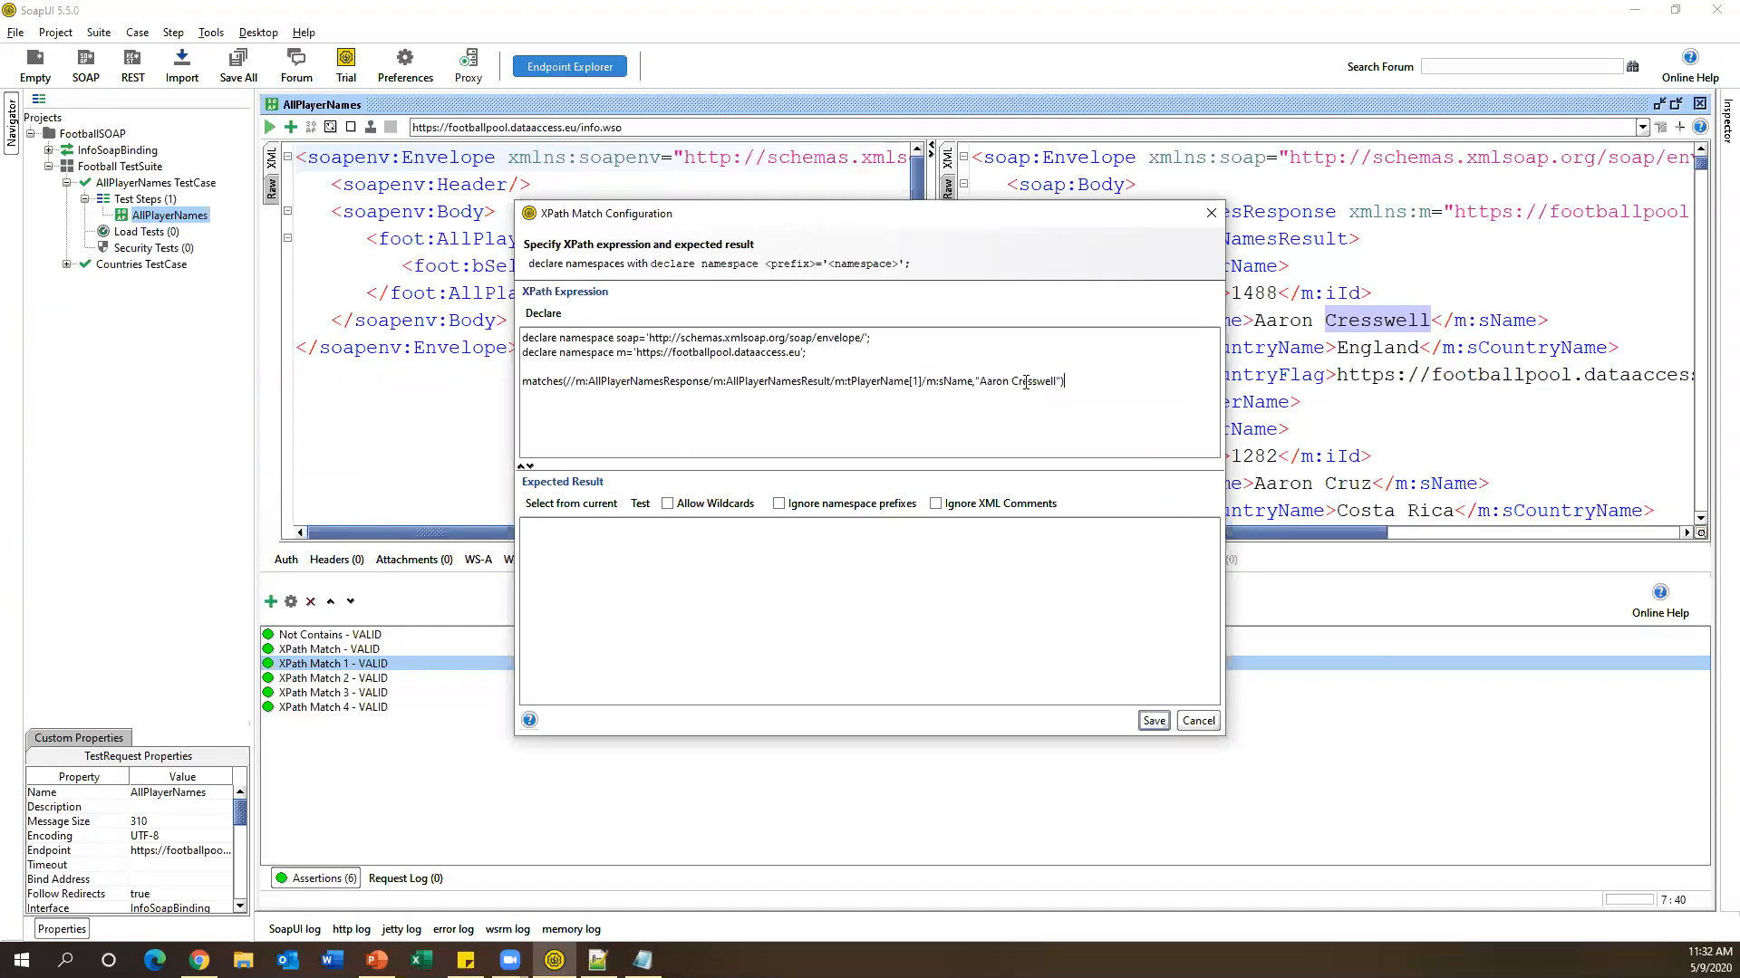
left_click(614, 505)
left_click_drag(973, 381, 570, 380)
left_click_drag(982, 381, 1060, 379)
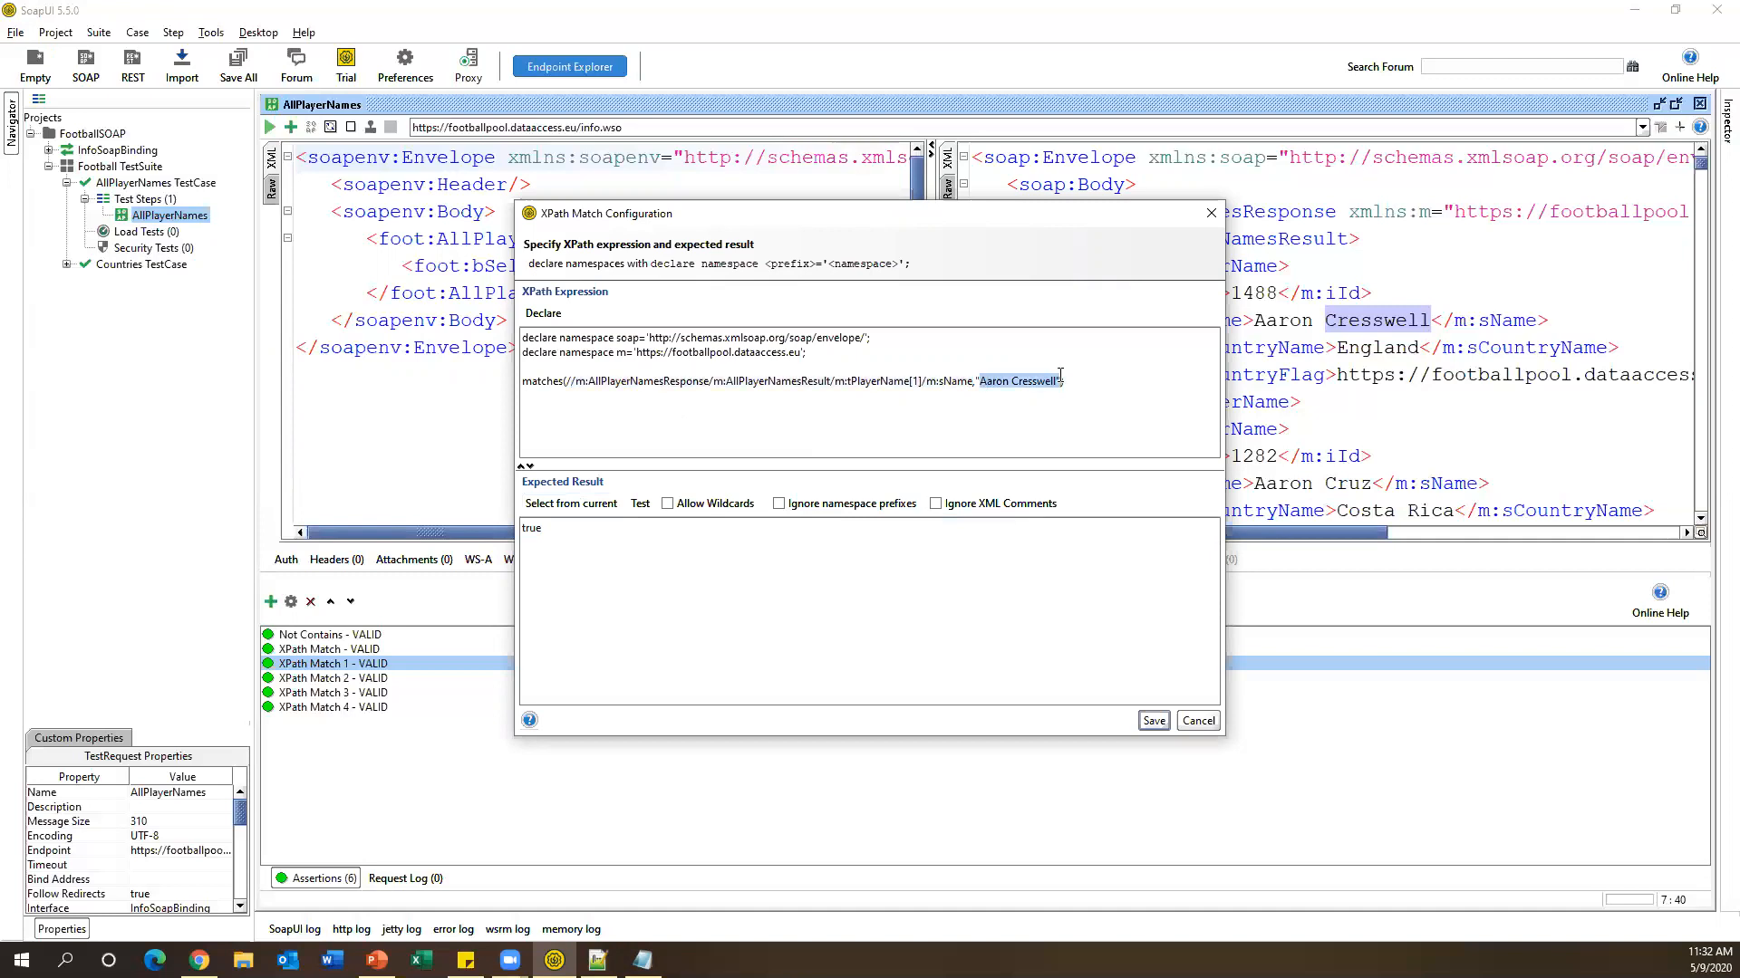
Replace the literal player name in the matches expression with the quoted pattern [A-Za-z]*.
left_click(1020, 400)
left_click_drag(978, 380, 1065, 382)
left_click(989, 381)
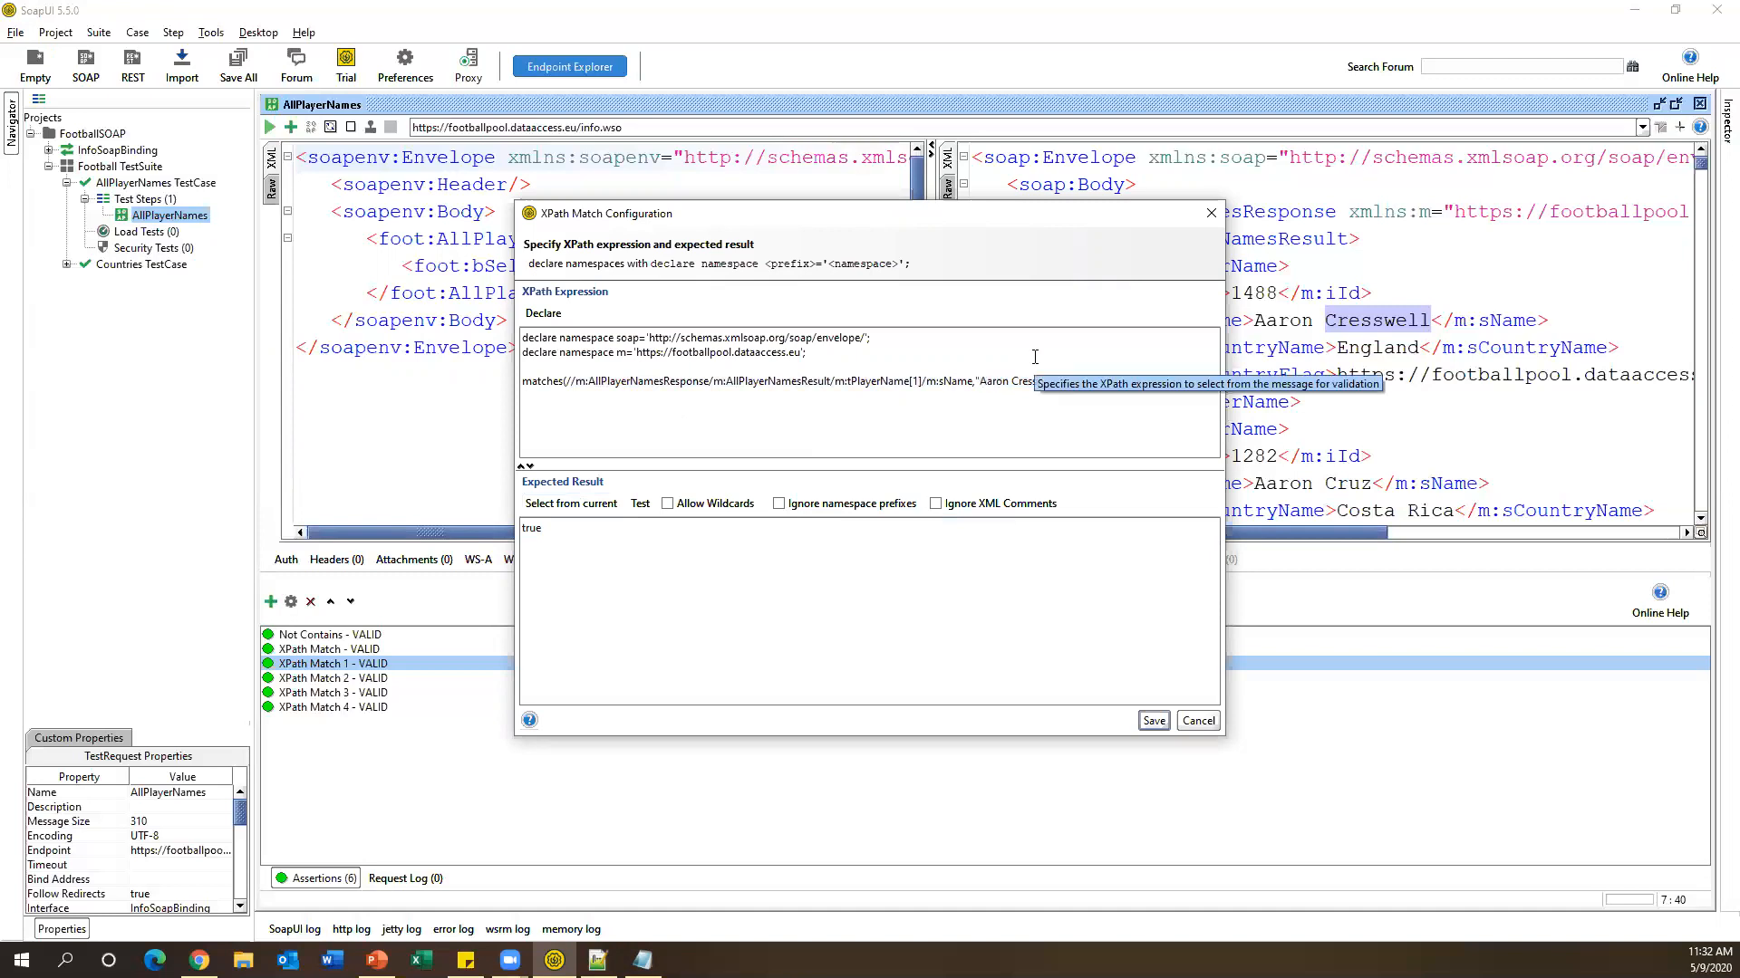
key("BackSpace")
left_click(638, 378)
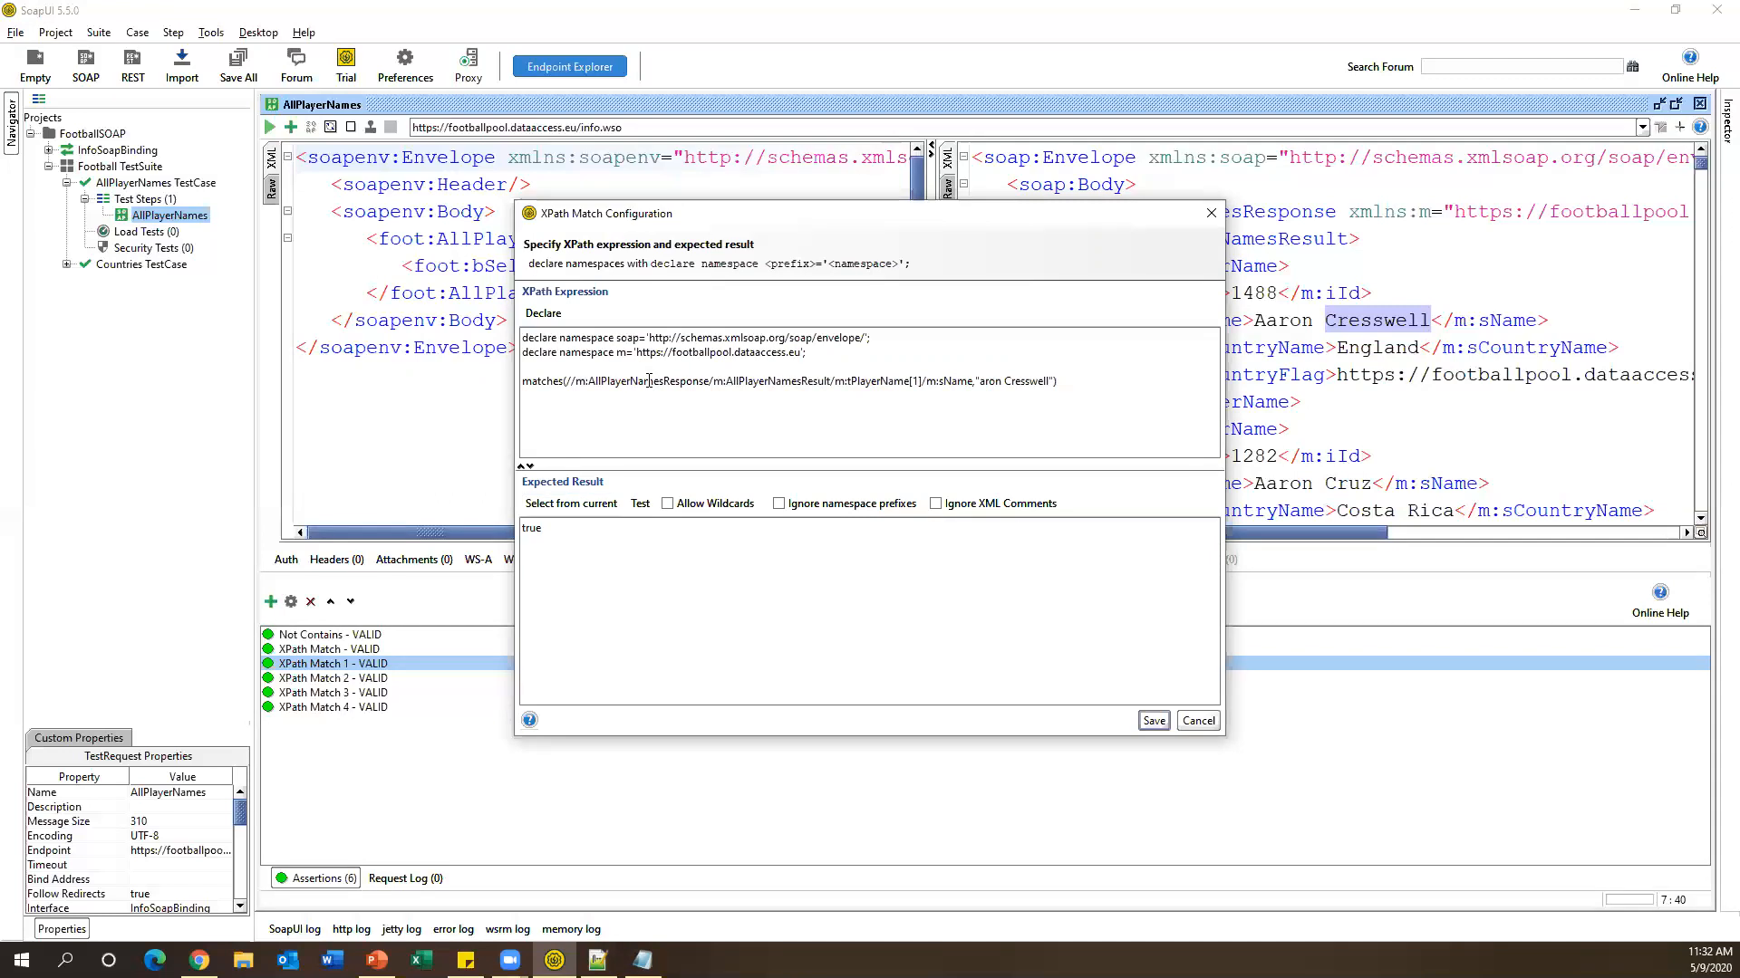
left_click_drag(977, 382, 1046, 384)
type("[]A-Z")
type("a-")
key("shift+Right")
key("shift+Right")
key("shift+Right")
key("Right")
key("shift+Right")
key("shift+Right")
key("shift+Right")
key("Left")
key("shift+Right")
key("shift+Right")
key("shift+Right")
key("shift+Right")
key("shift+Right")
key("shift+Right")
key("shift+Right")
key("shift+Right")
key("shift+Right")
key("shift+Right")
key("shift+Right")
key("Right")
key("BackSpace")
Refresh the expected result from the current response for the [A-Za-z]* expression and save the assertion.
left_click_drag(979, 382, 1022, 381)
left_click(1074, 406)
left_click(571, 503)
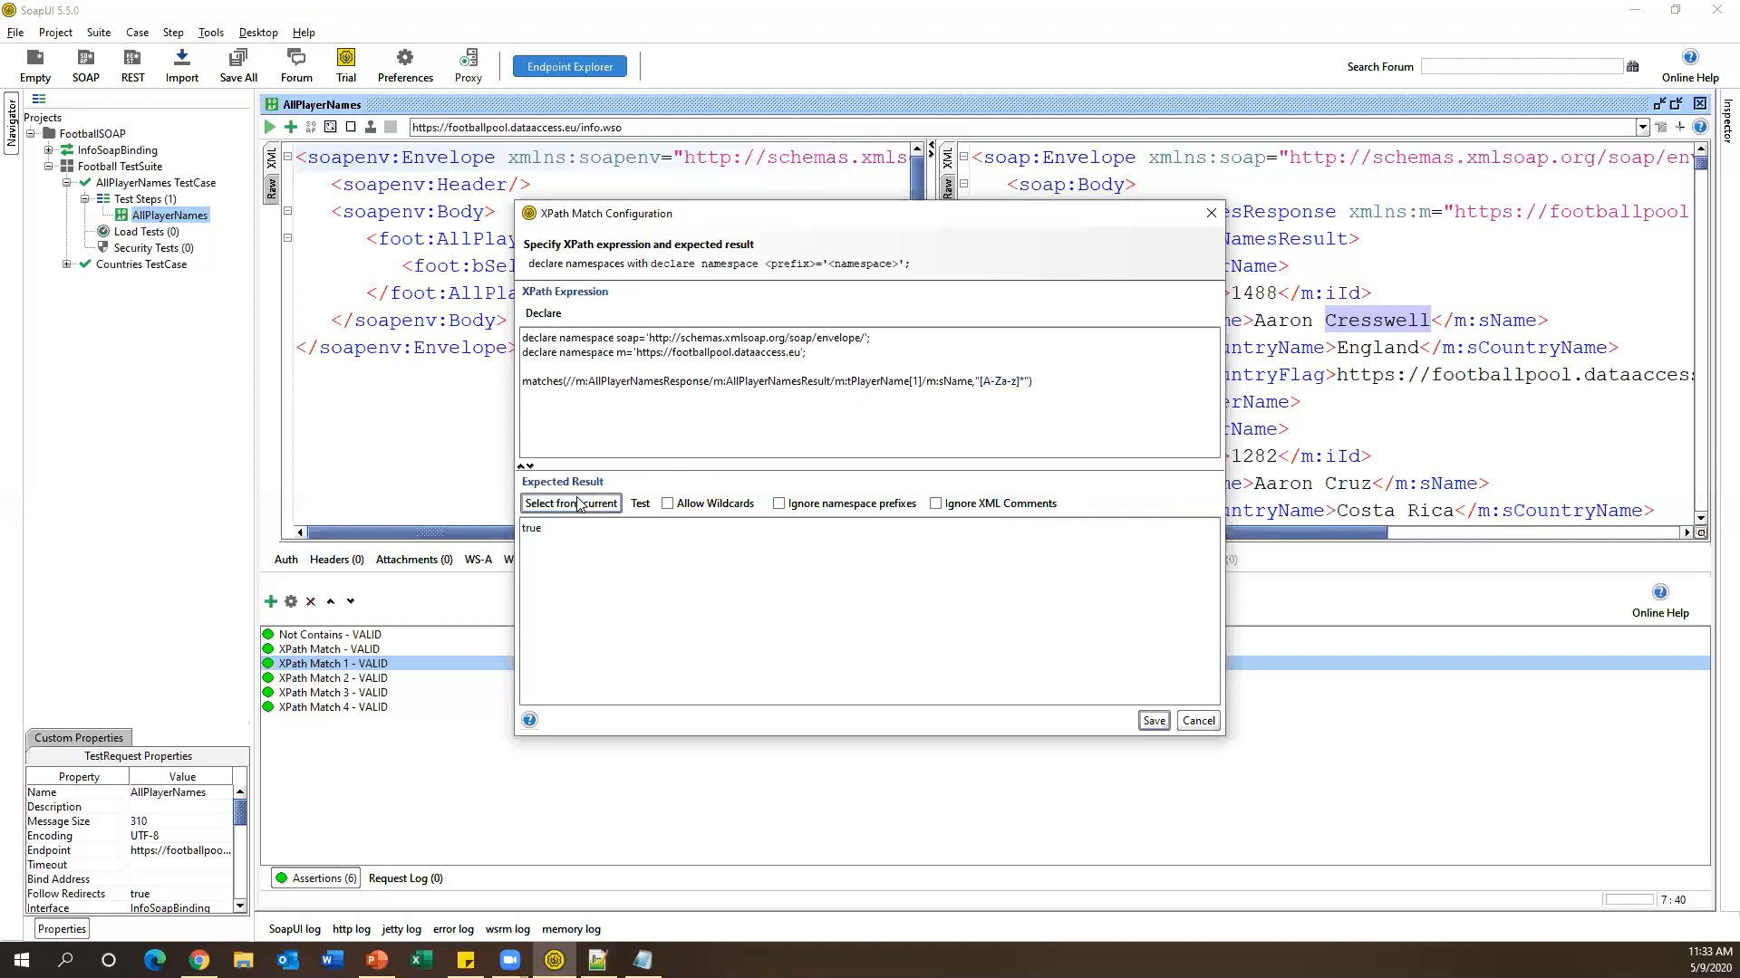
double_click(562, 529)
left_click_drag(921, 381, 567, 382)
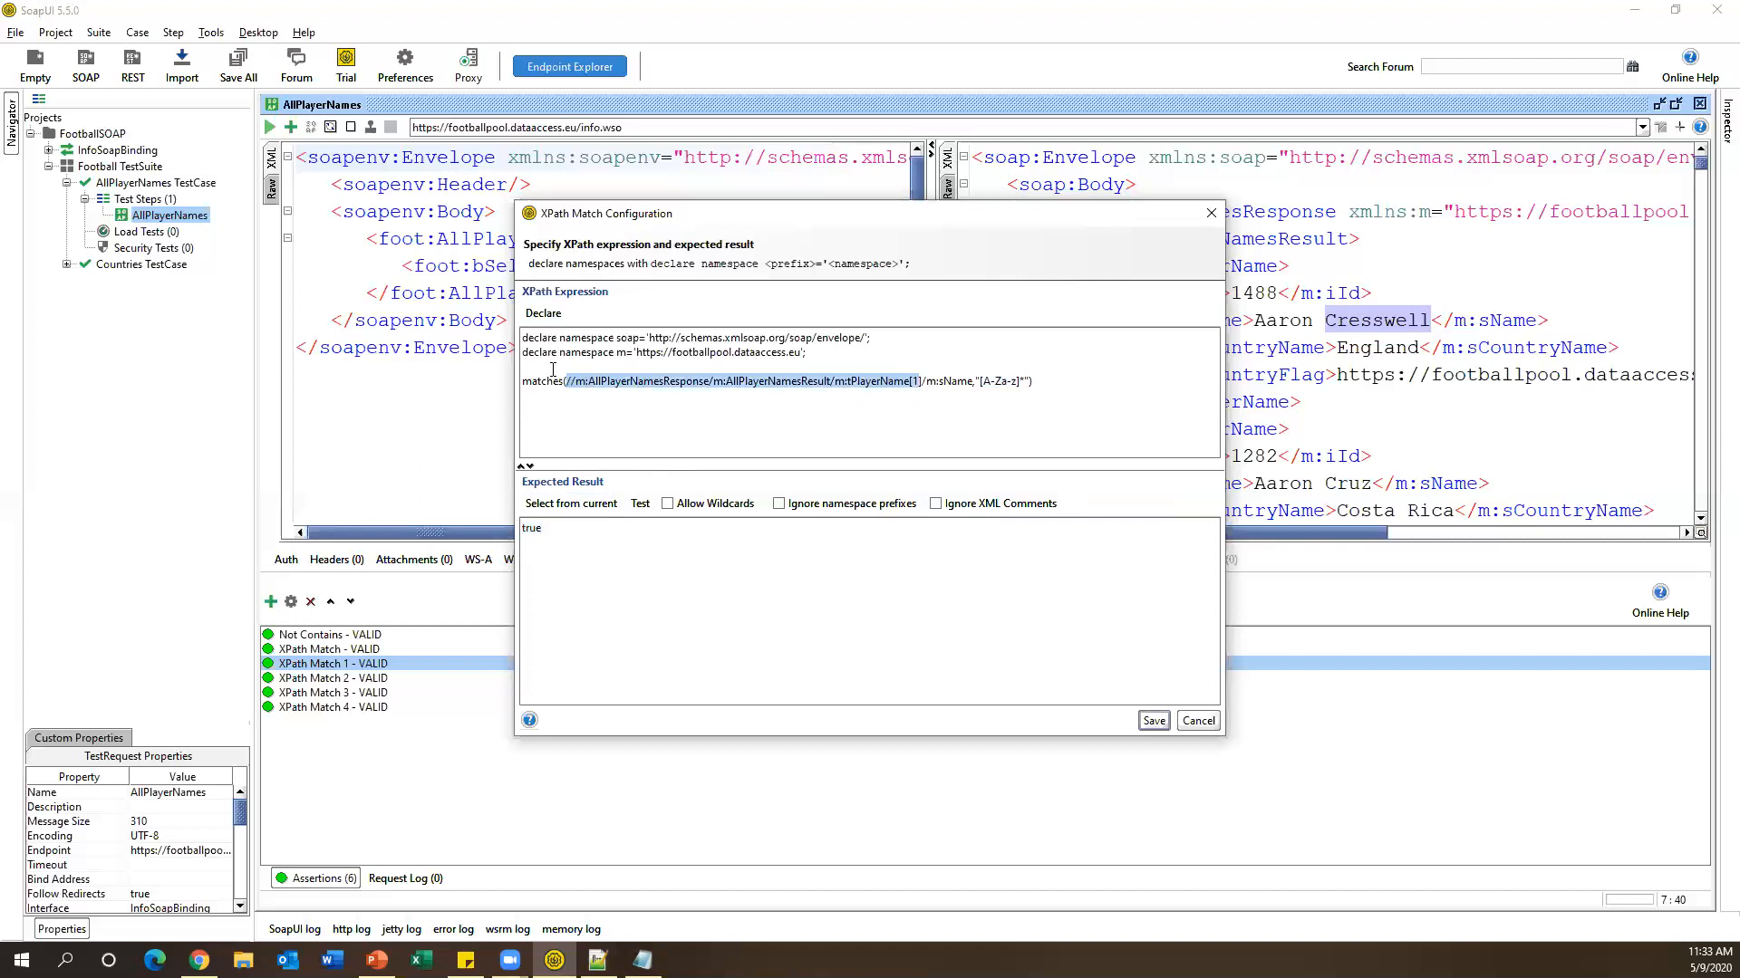
double_click(1023, 381)
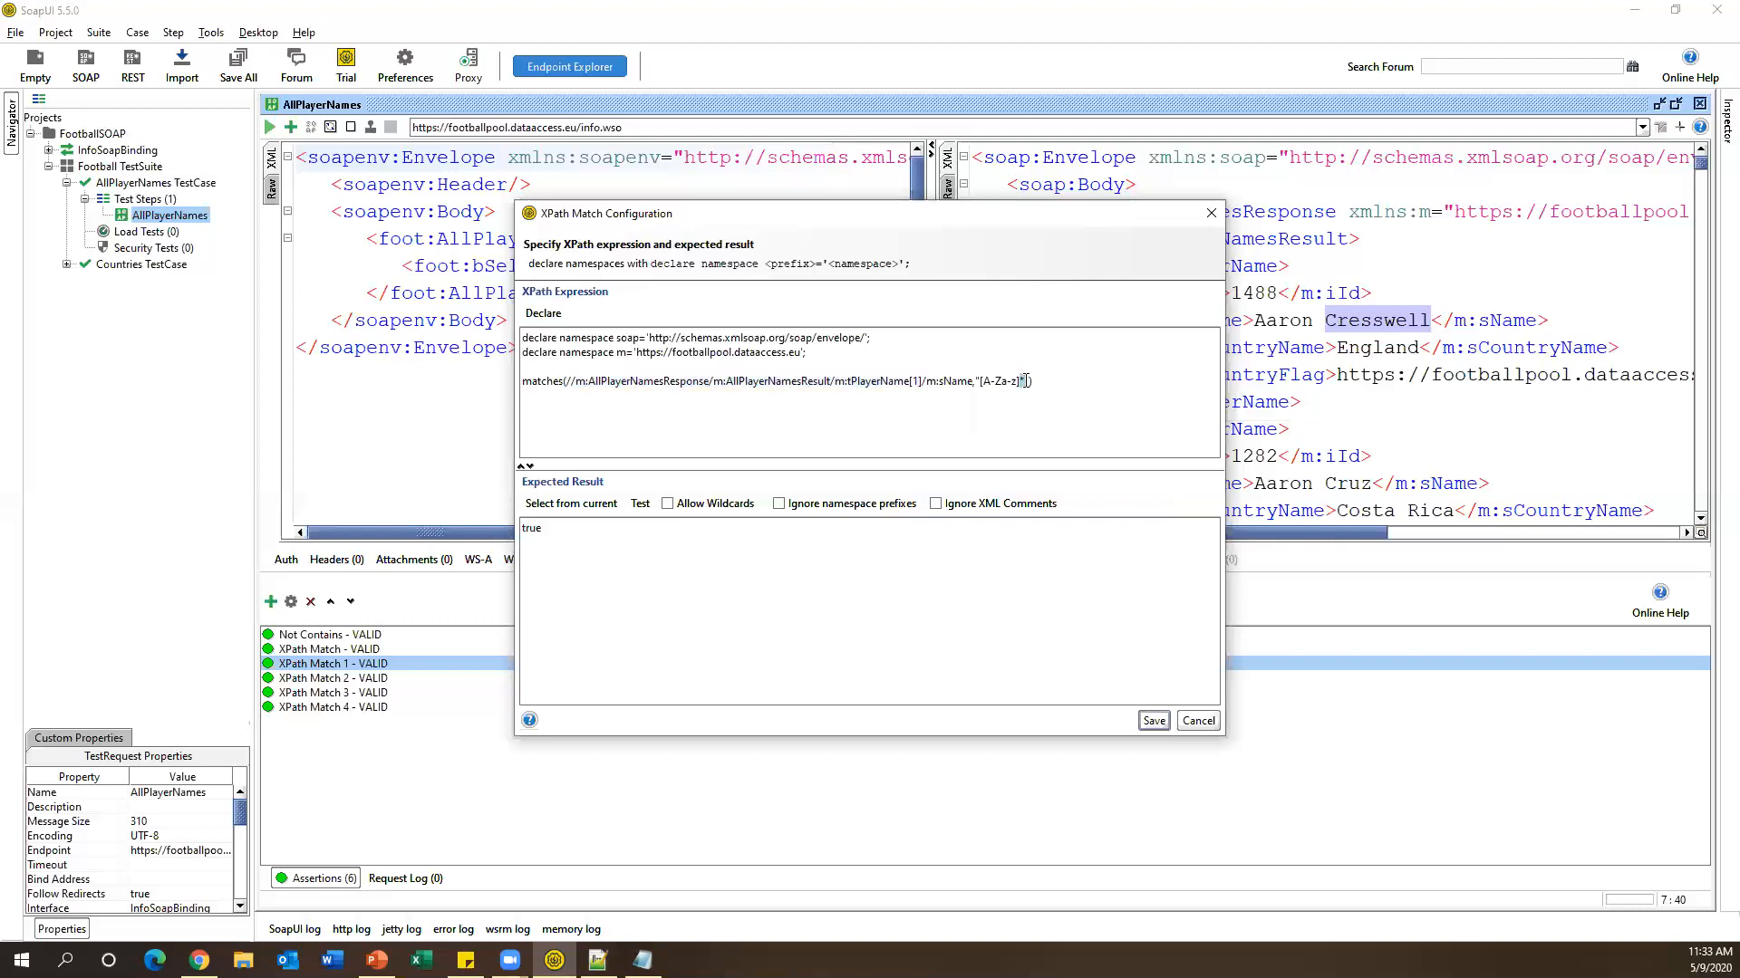
triple_click(509, 381)
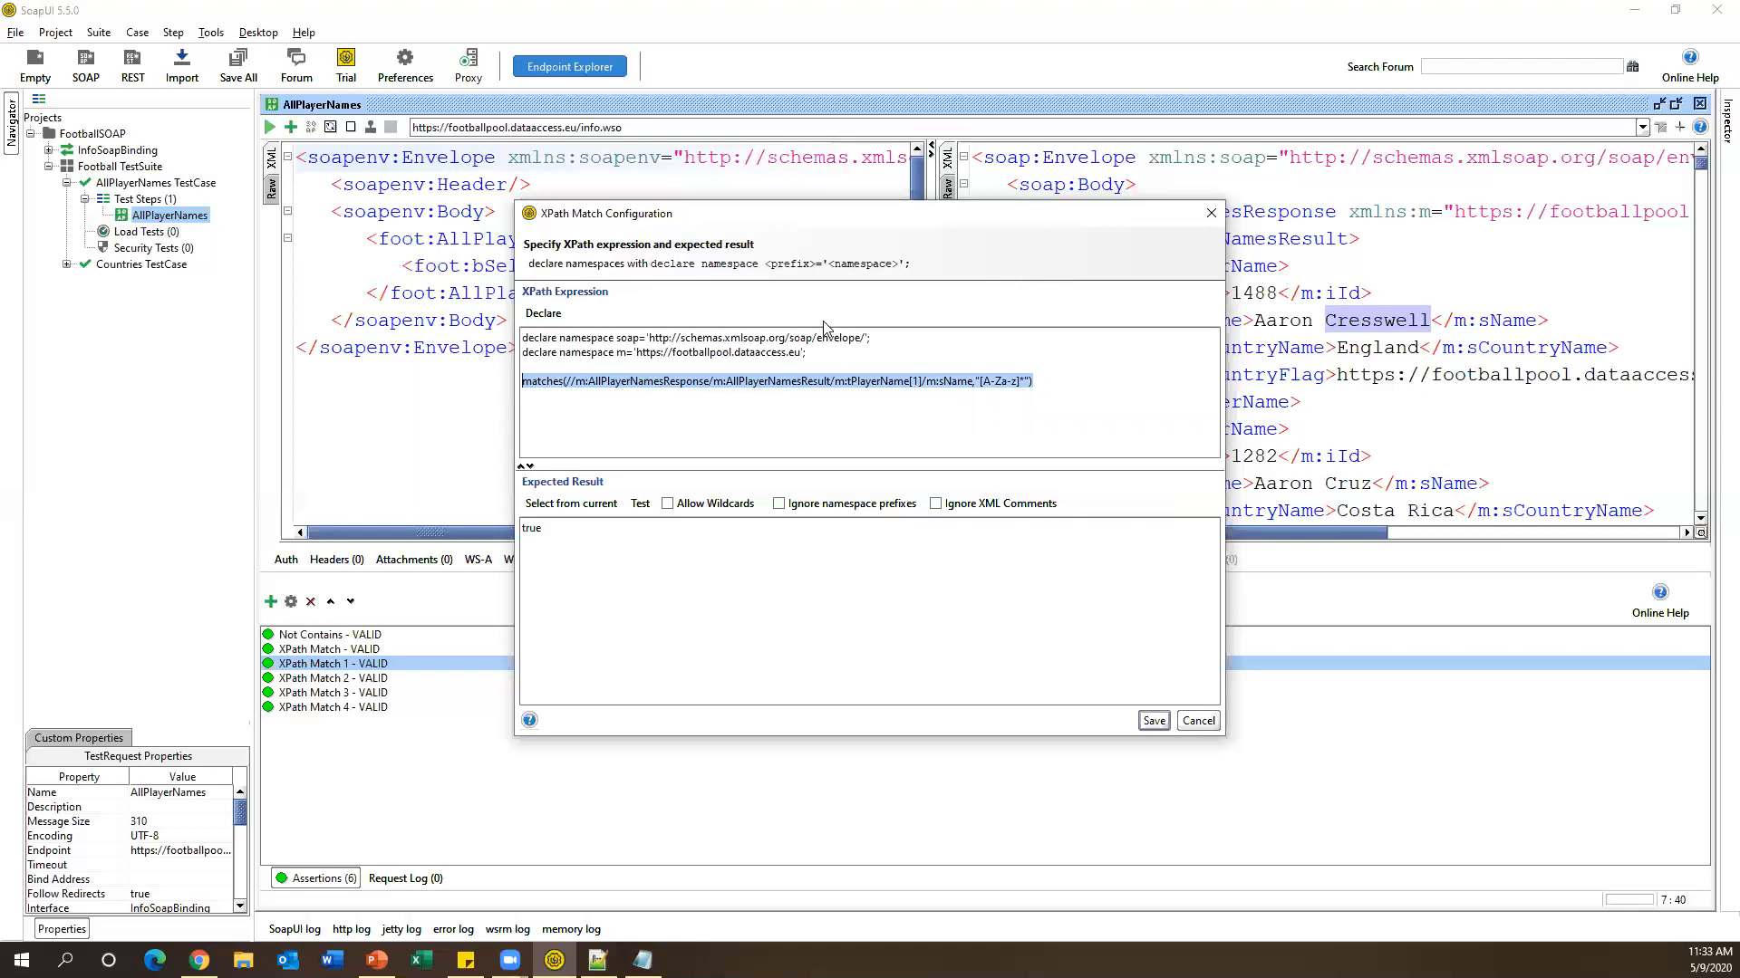
left_click(1153, 722)
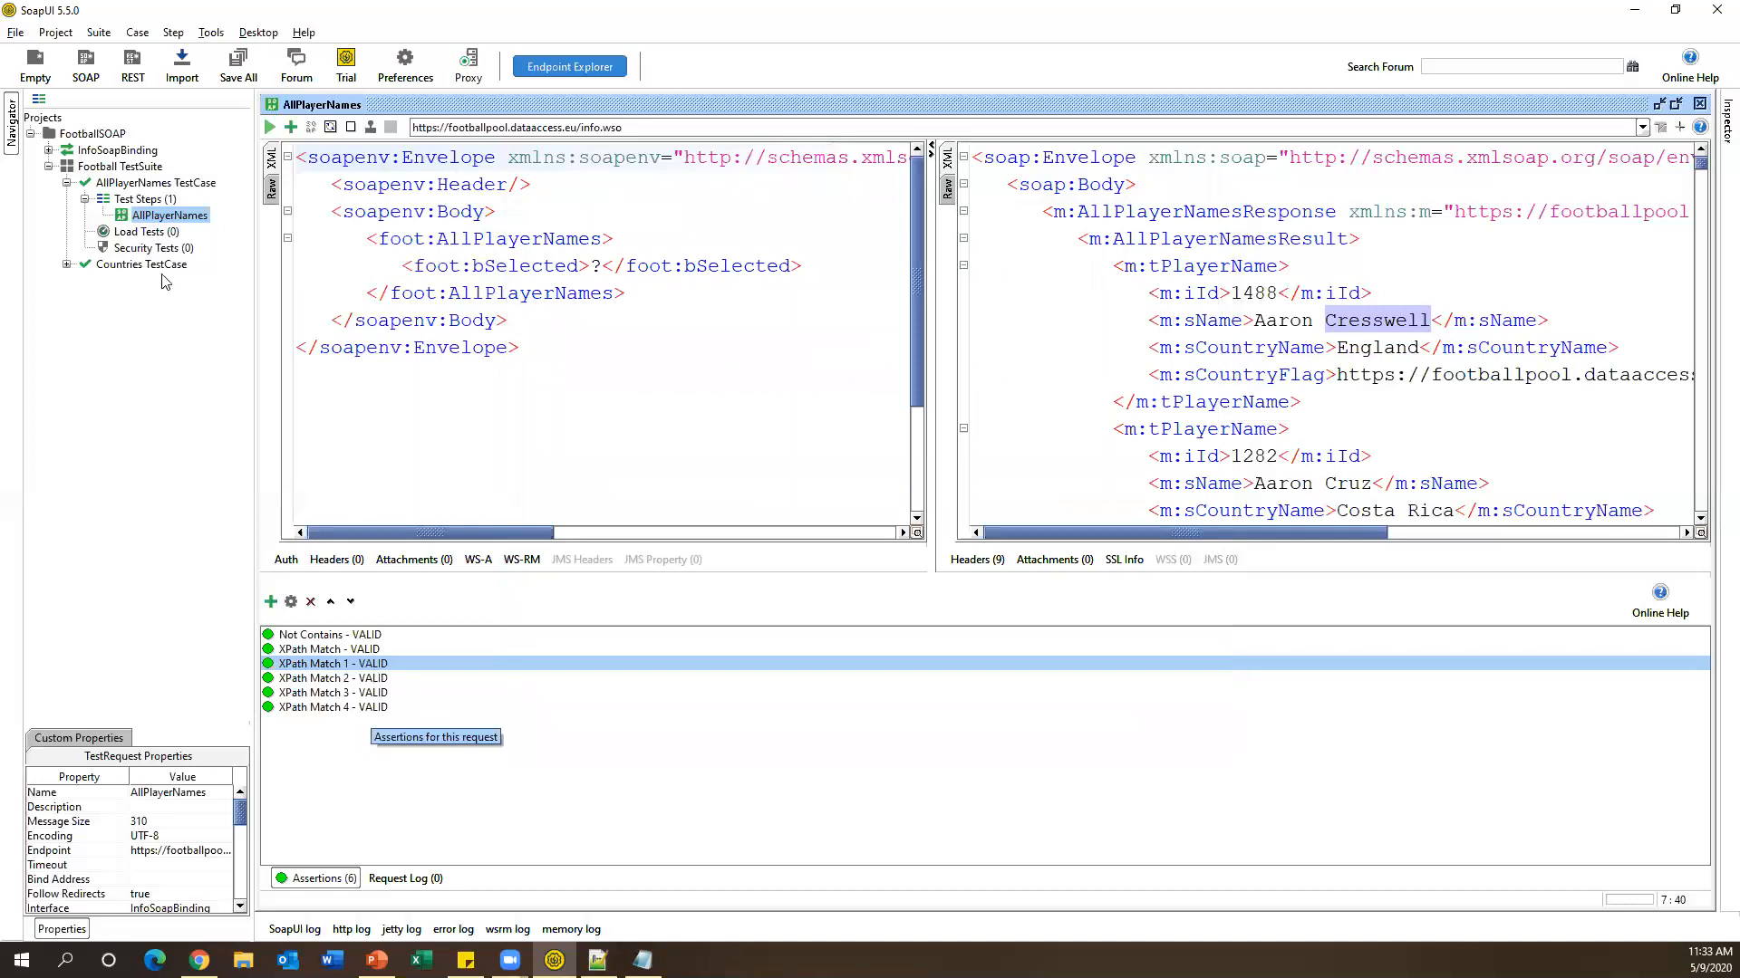
Close the request editor, run the whole AllPlayerNames TestCase, enlarge its window to read the log, and close it.
left_click(124, 184)
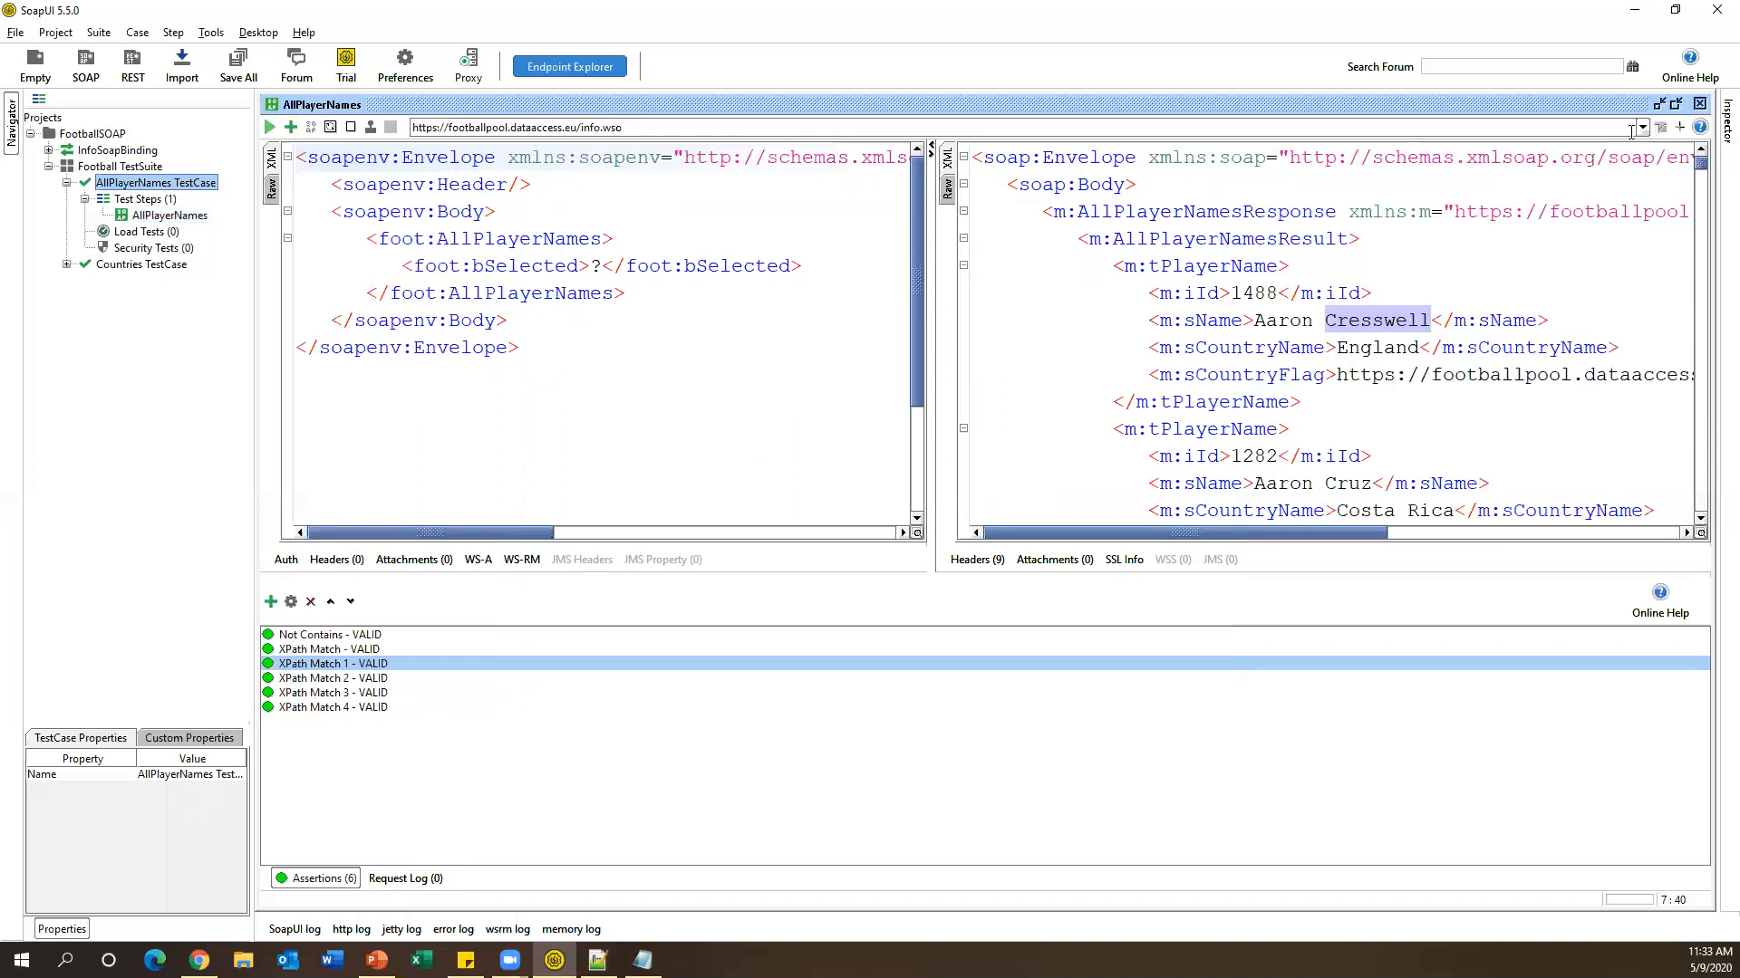
left_click(1699, 103)
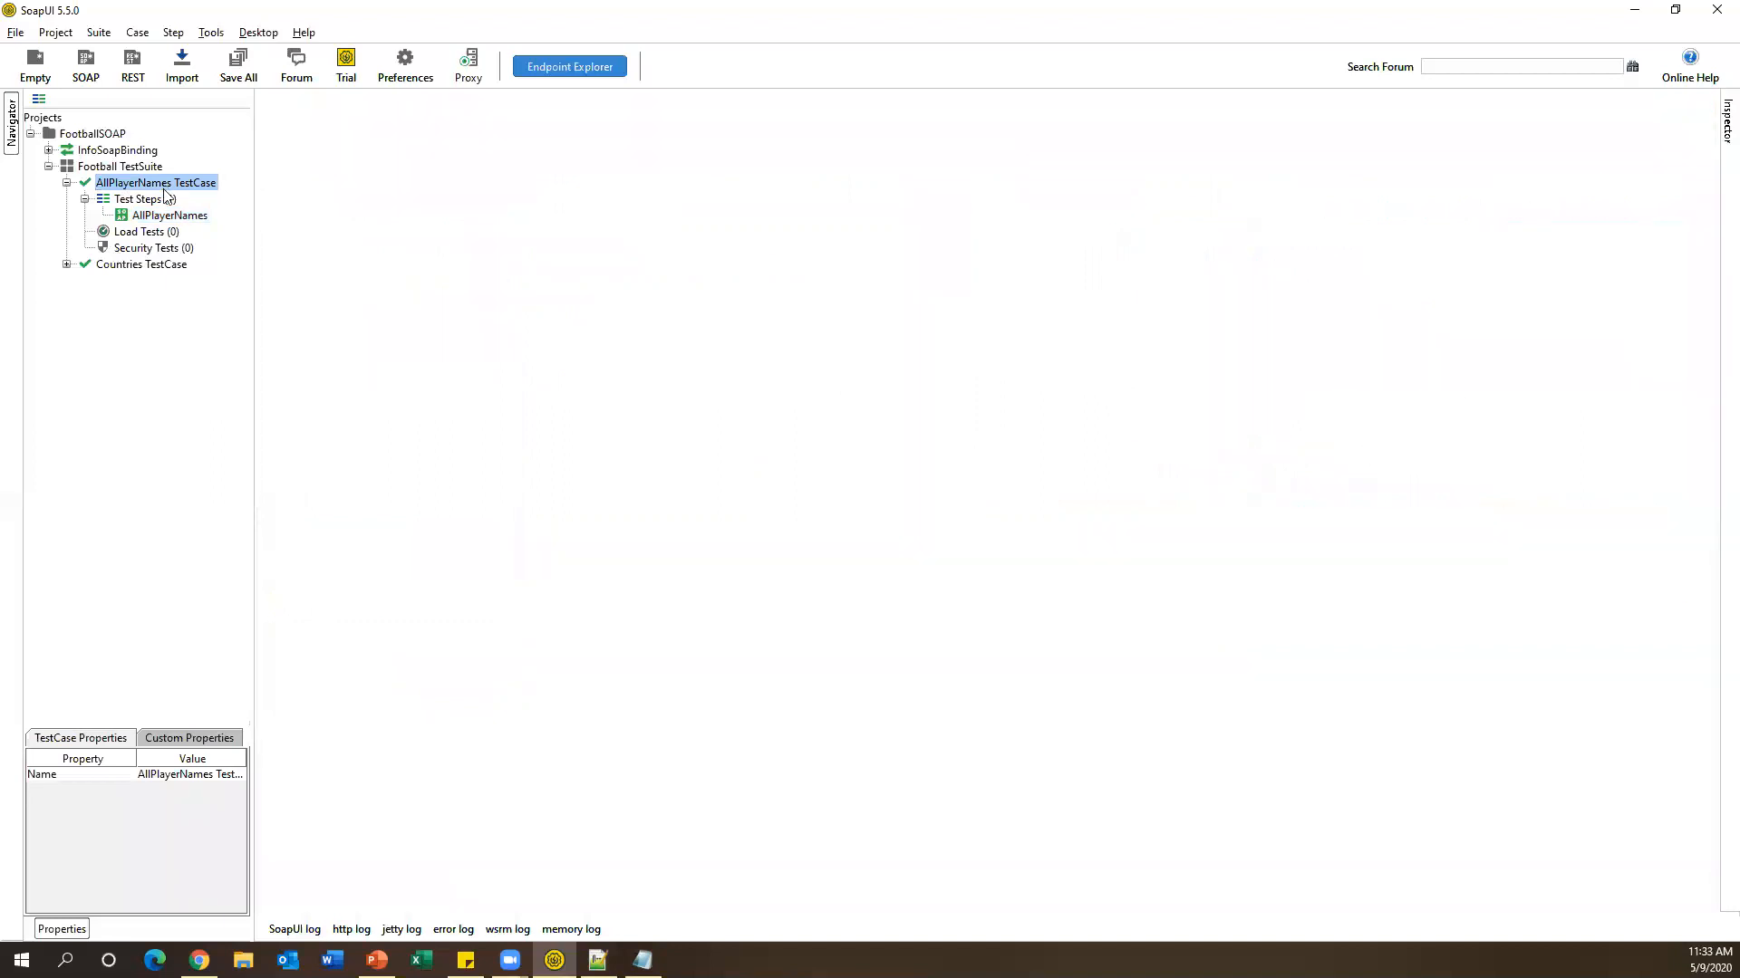
double_click(164, 187)
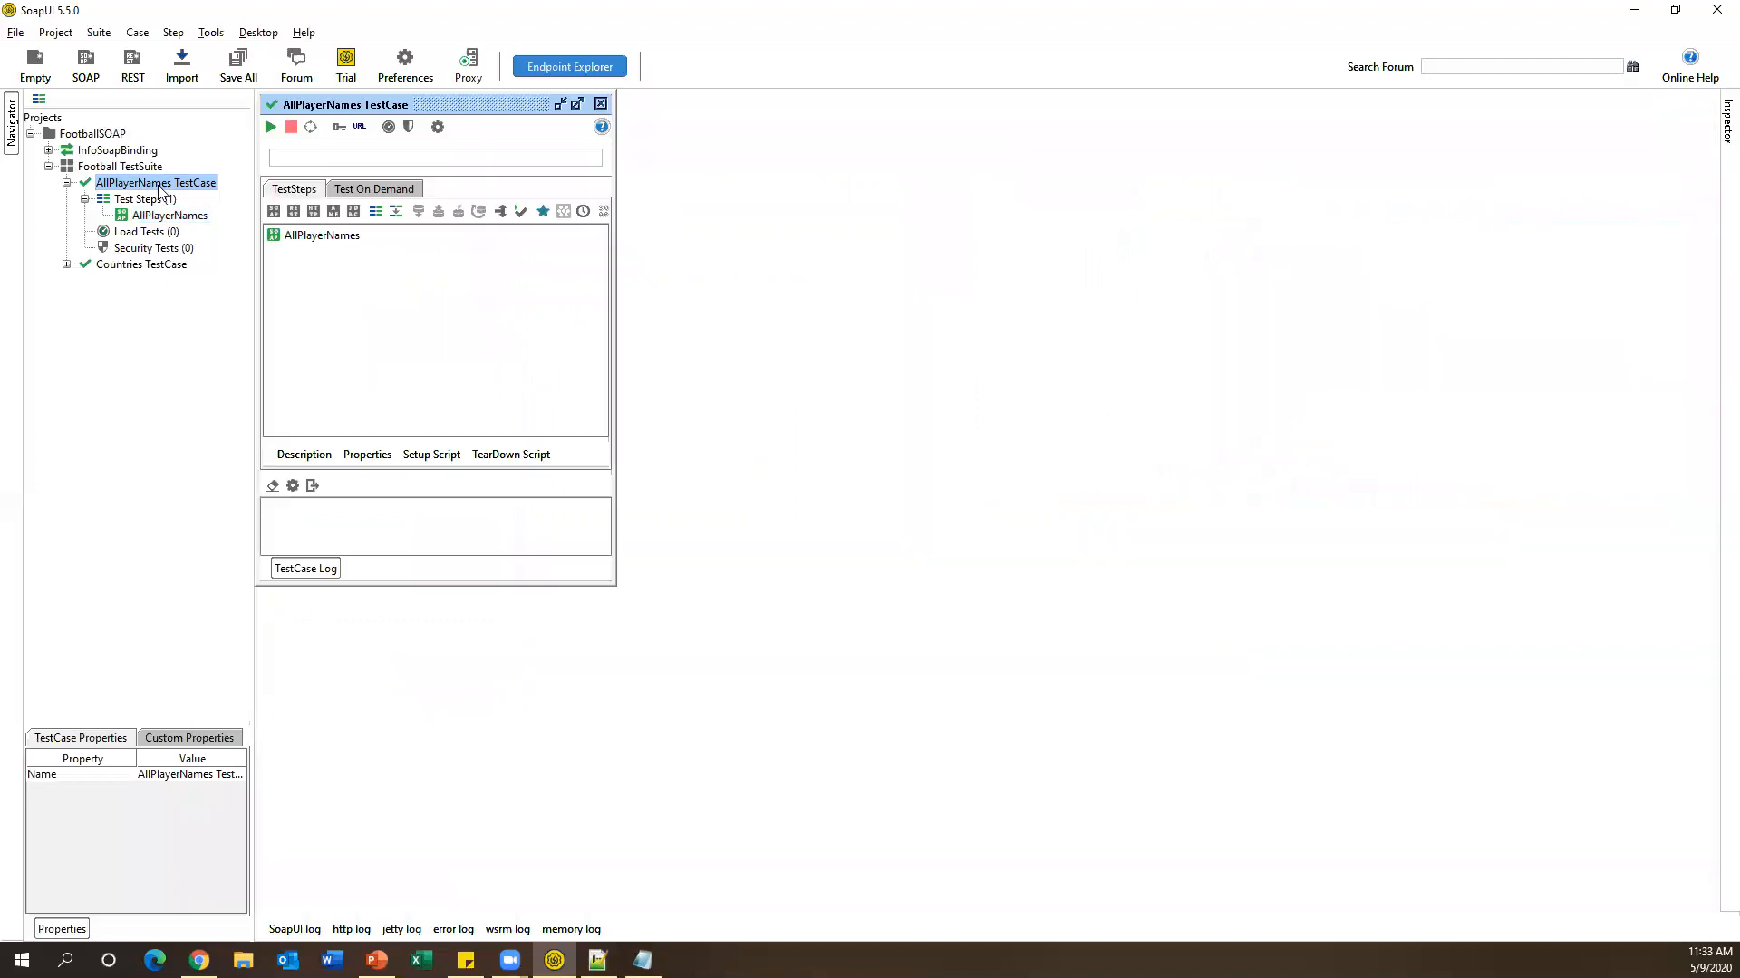
left_click(271, 128)
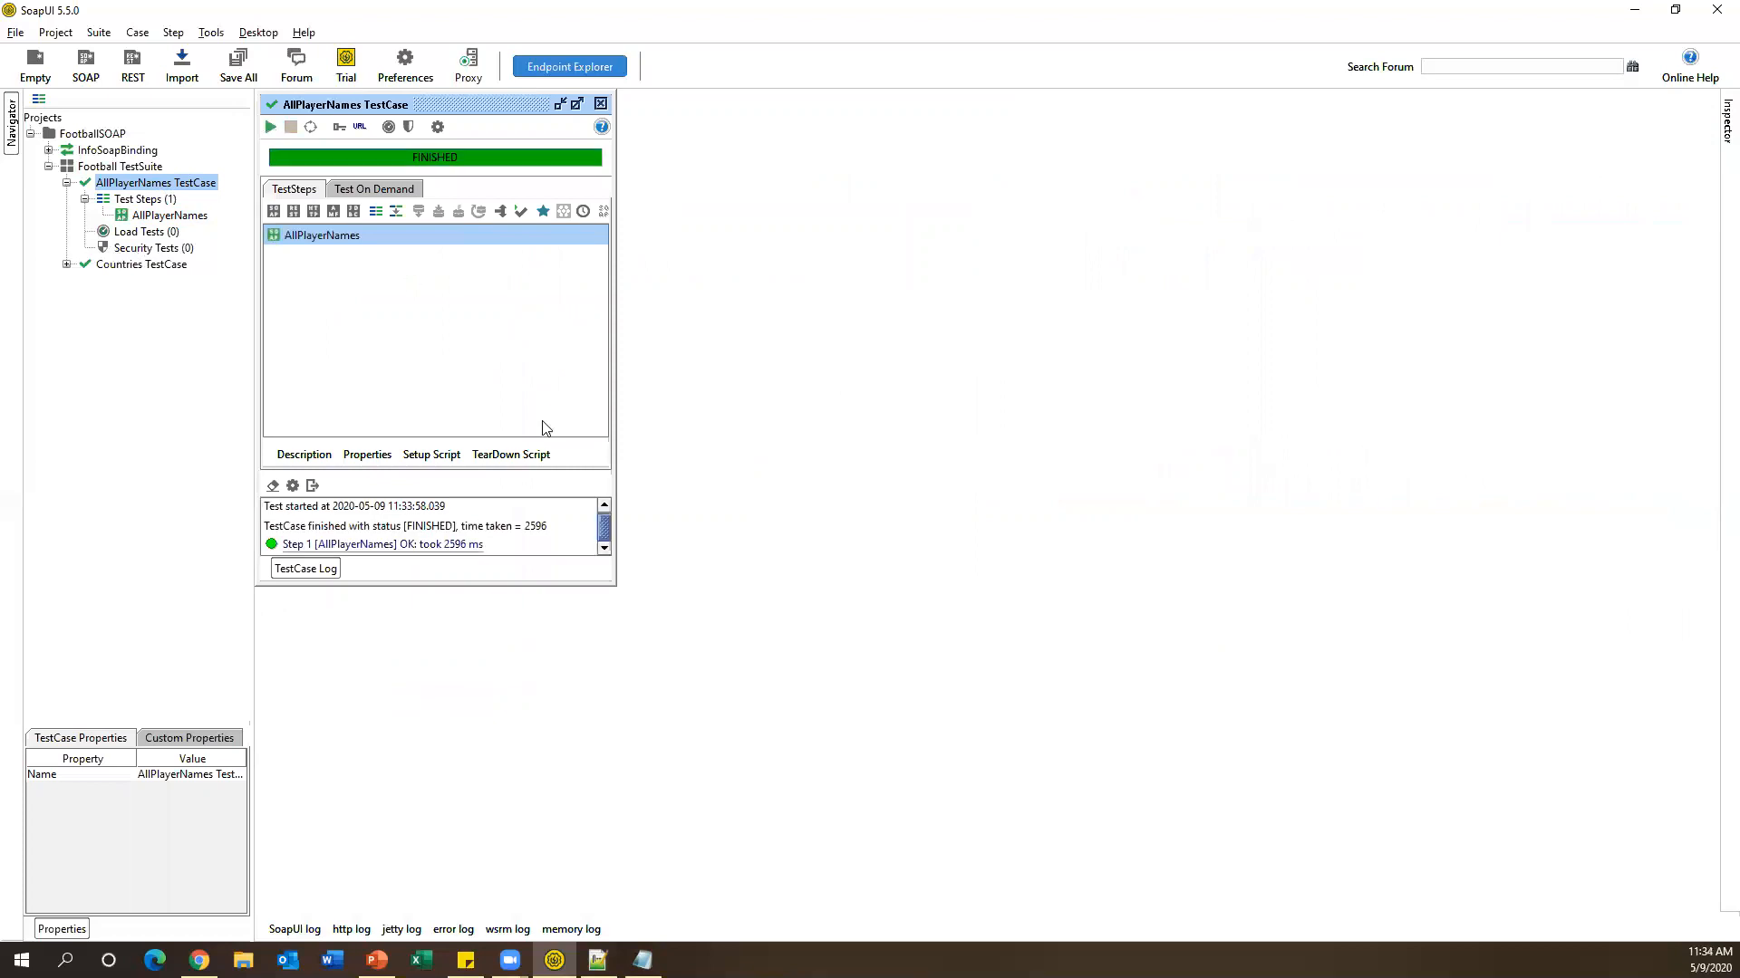
left_click_drag(612, 585, 759, 776)
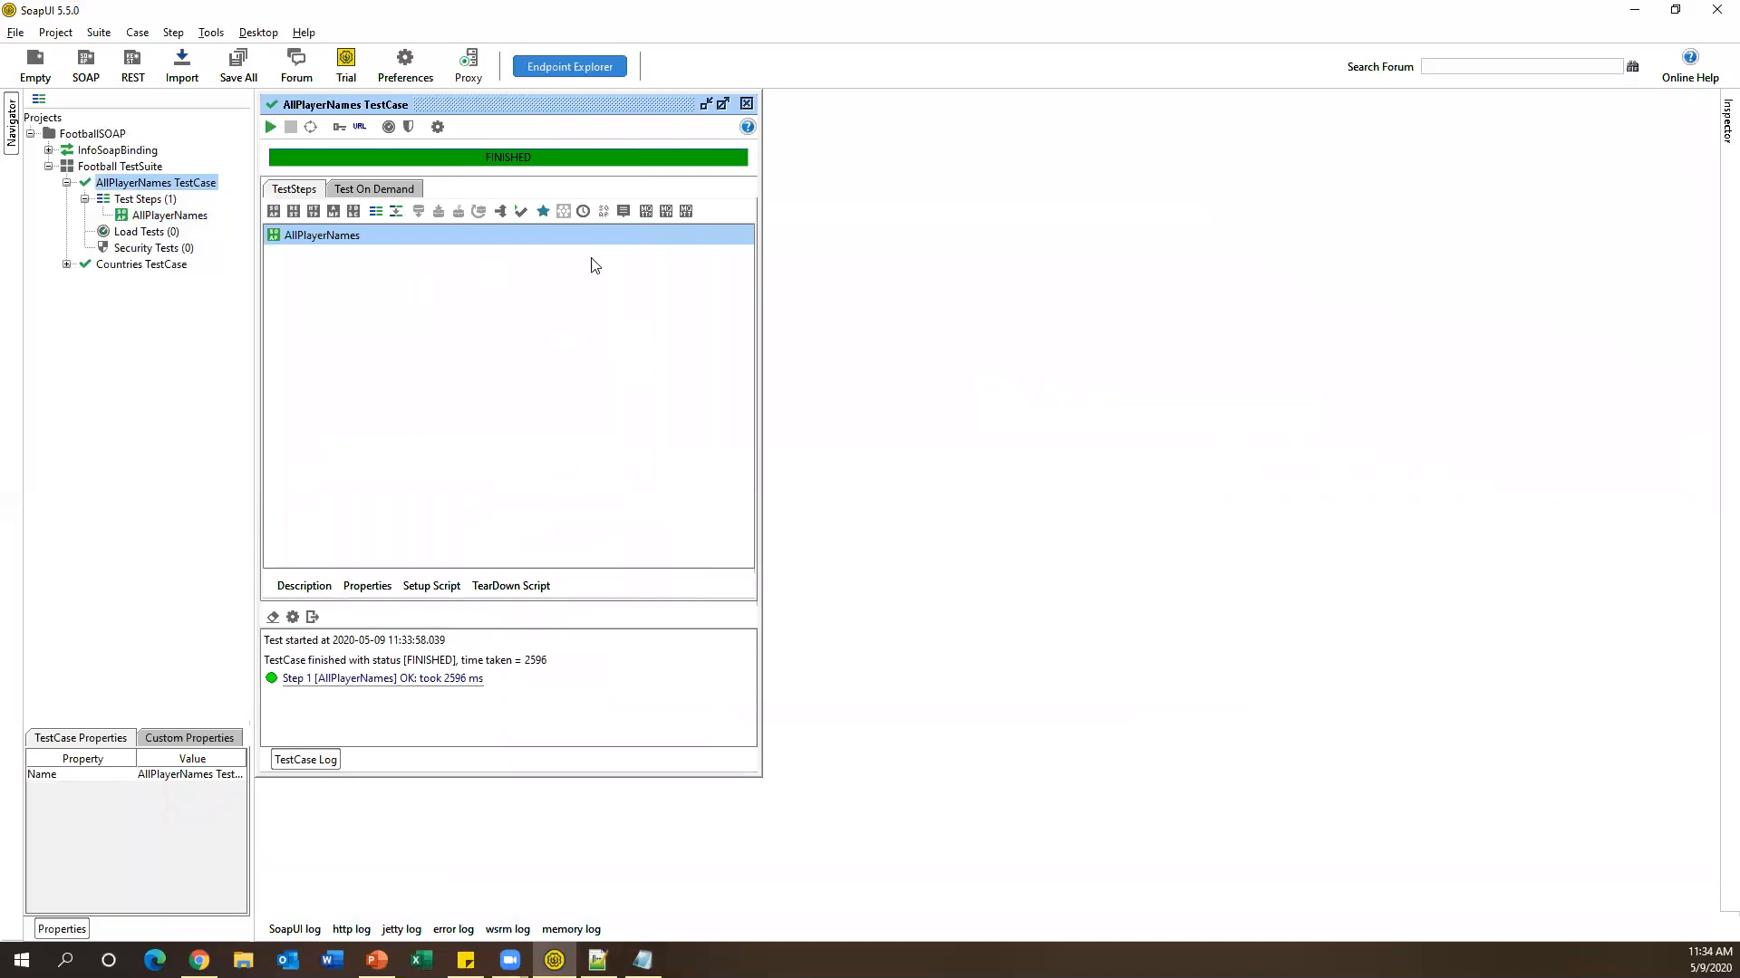
left_click(745, 104)
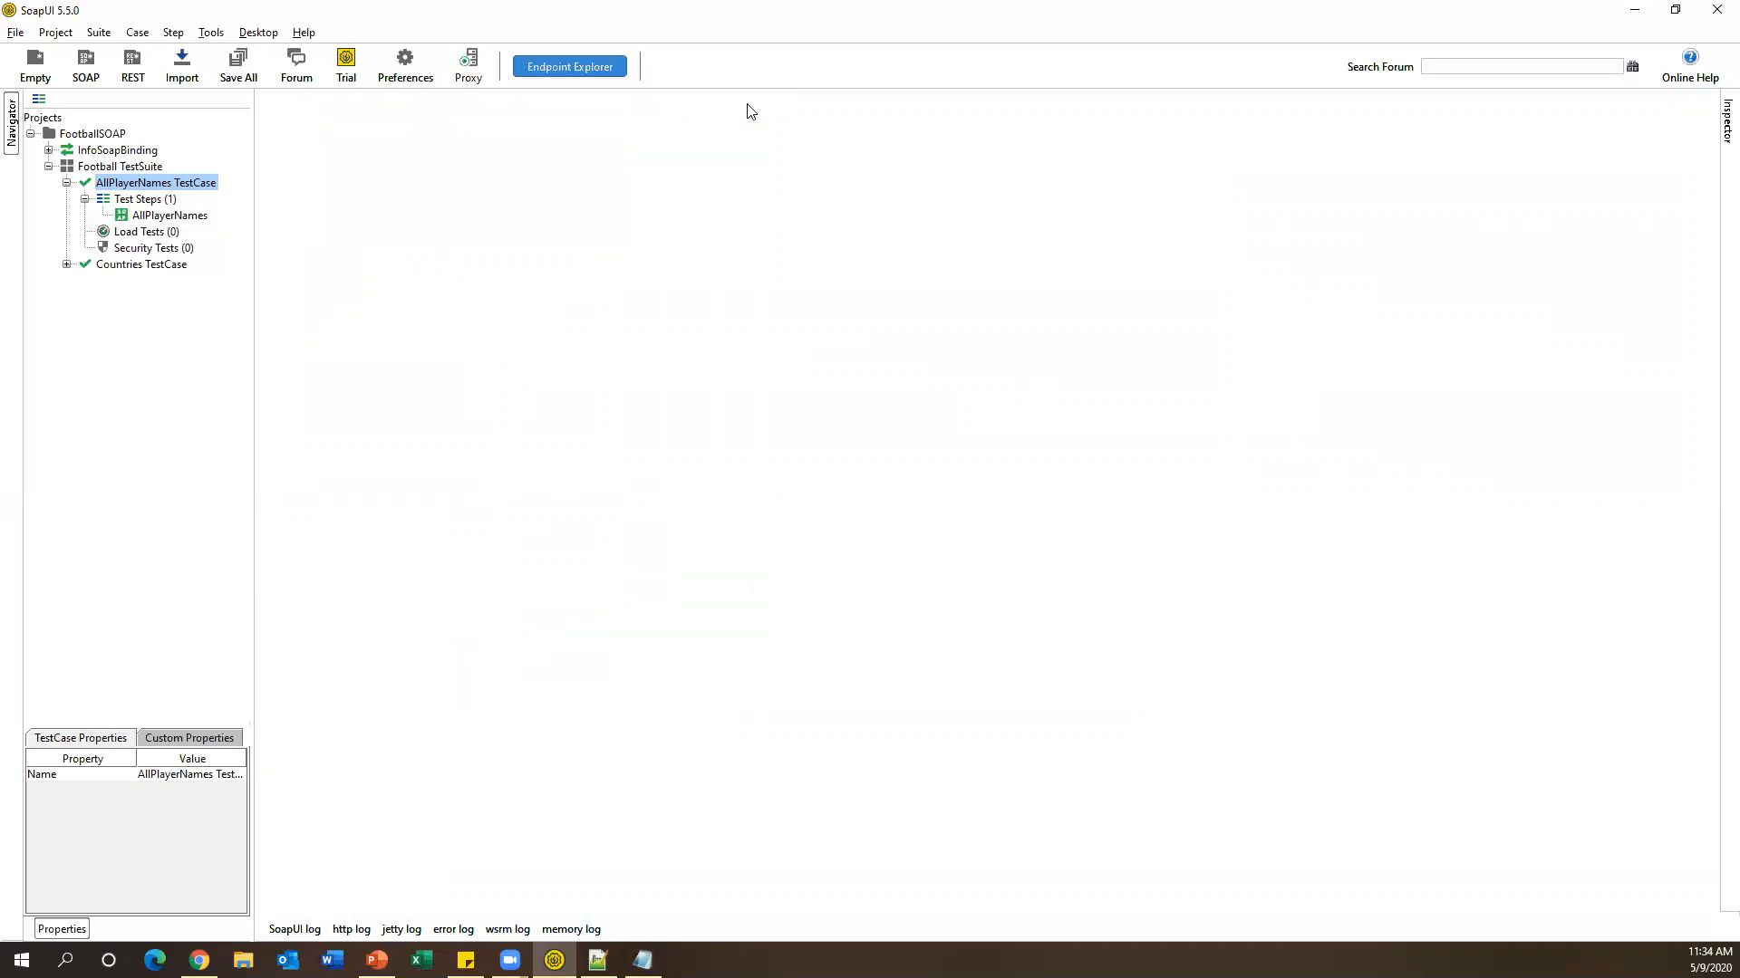
Open the AllPlayerNames test request and maximize its editor.
left_click(189, 221)
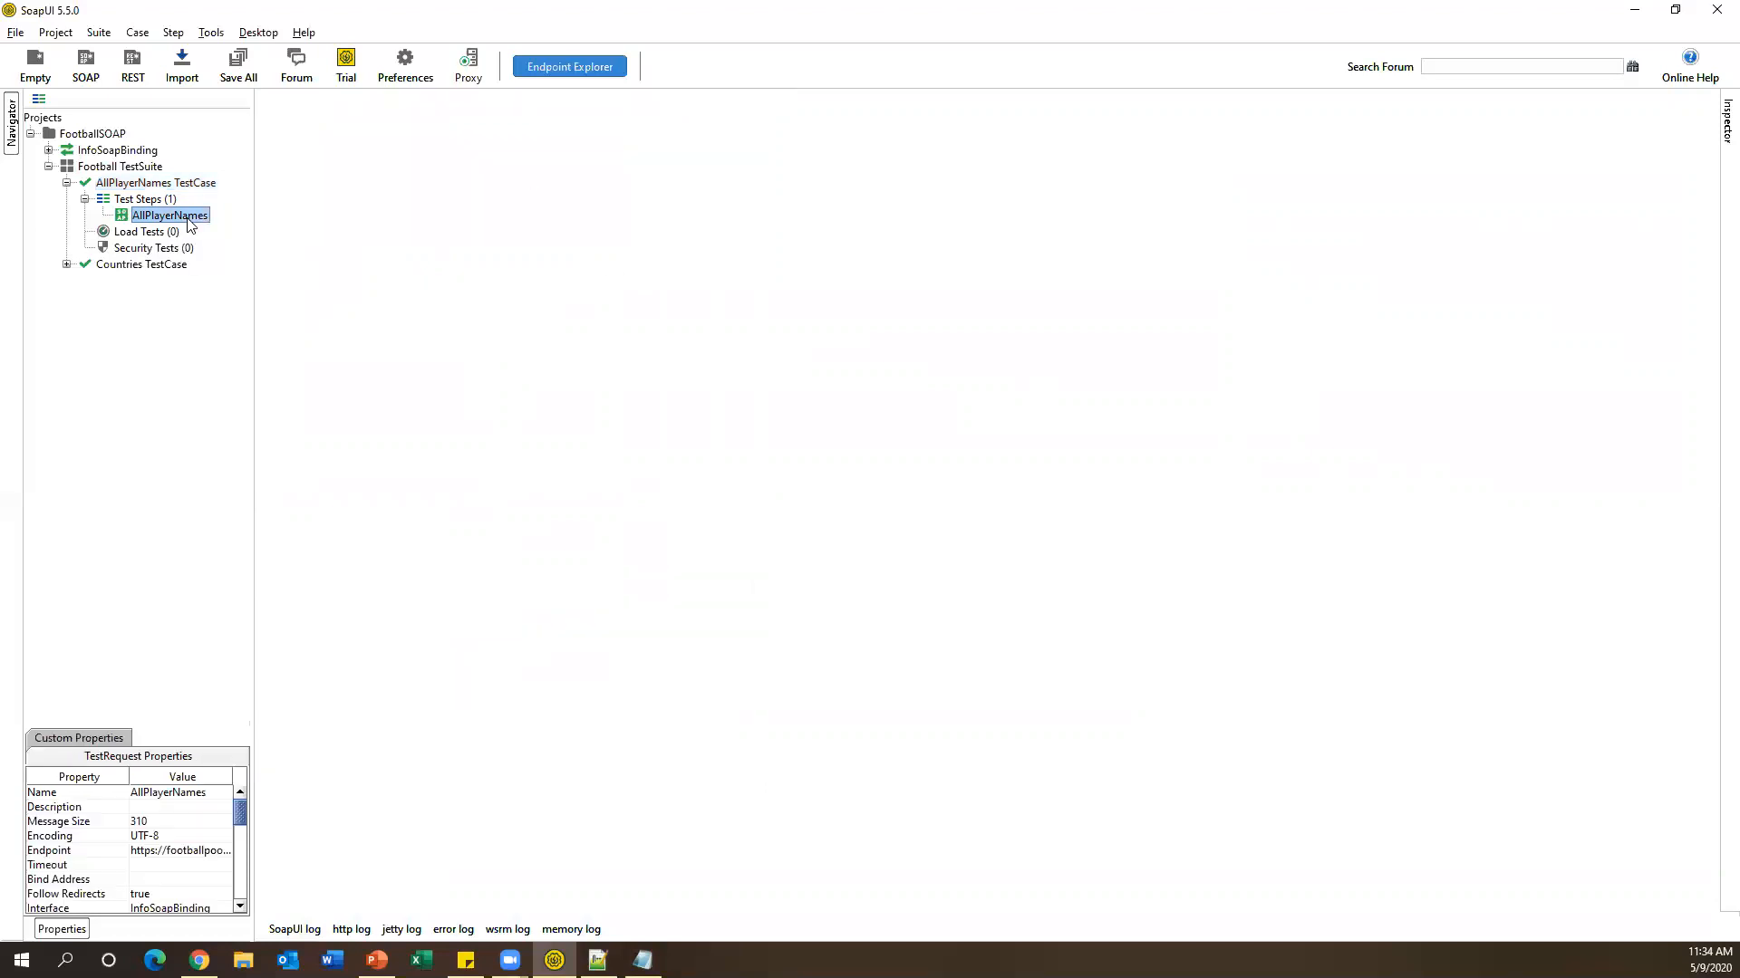
double_click(188, 221)
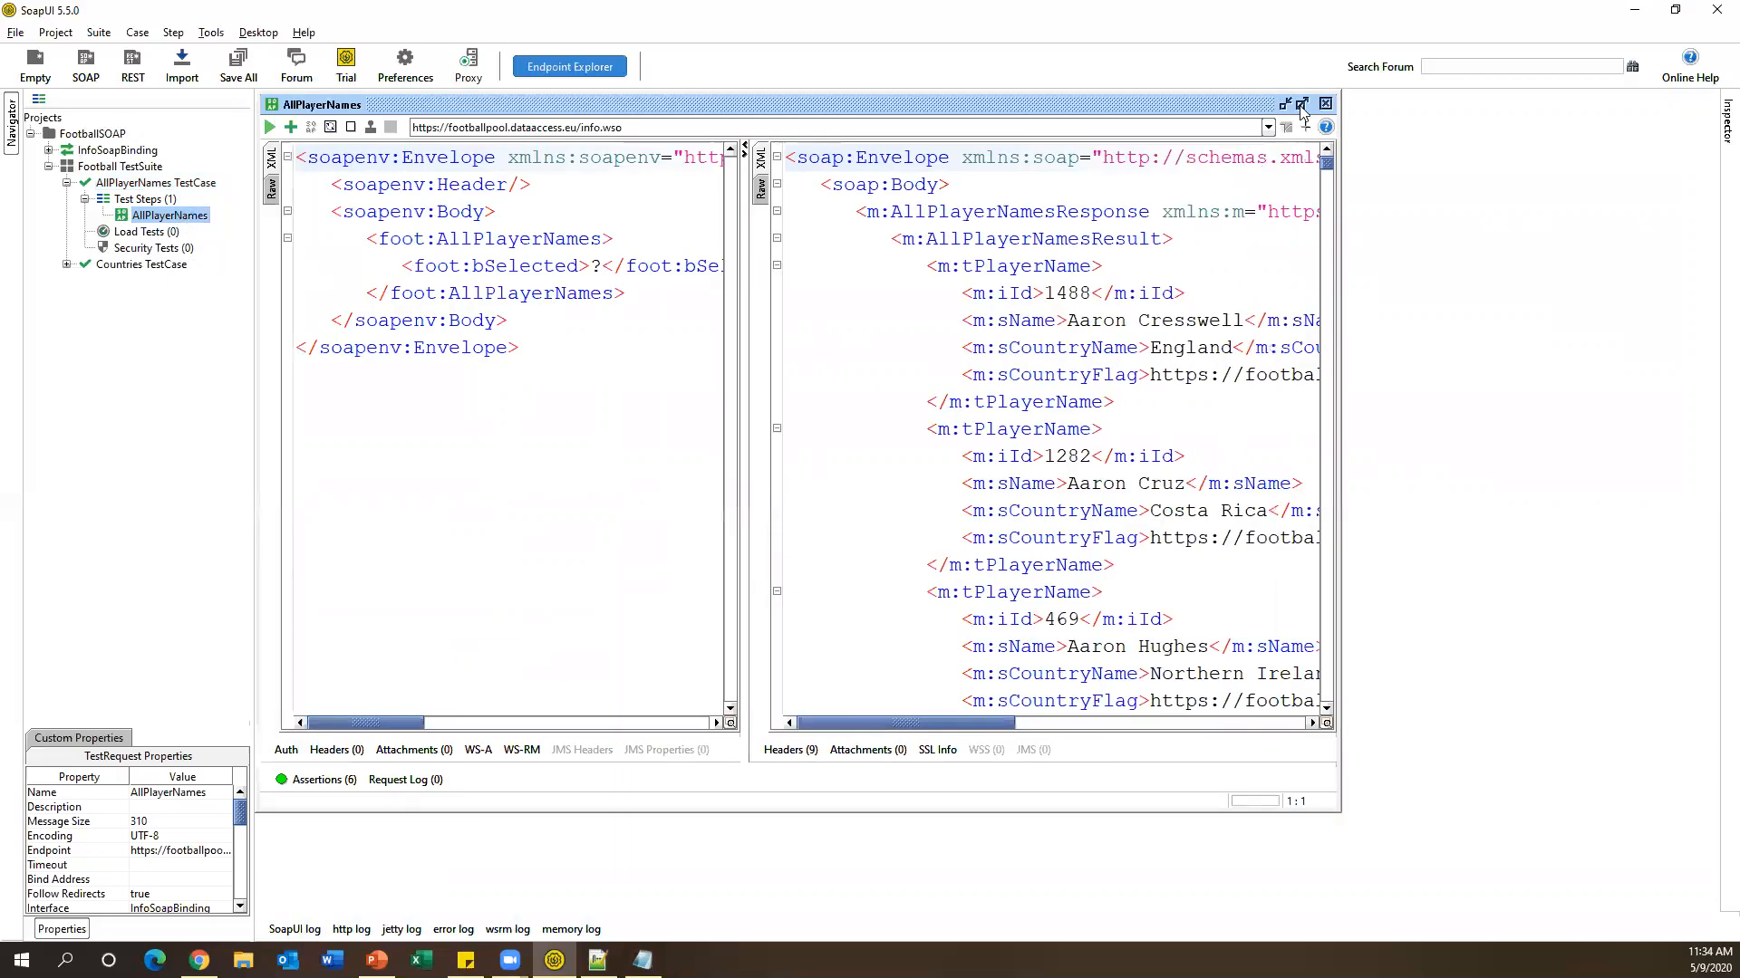
left_click(1302, 104)
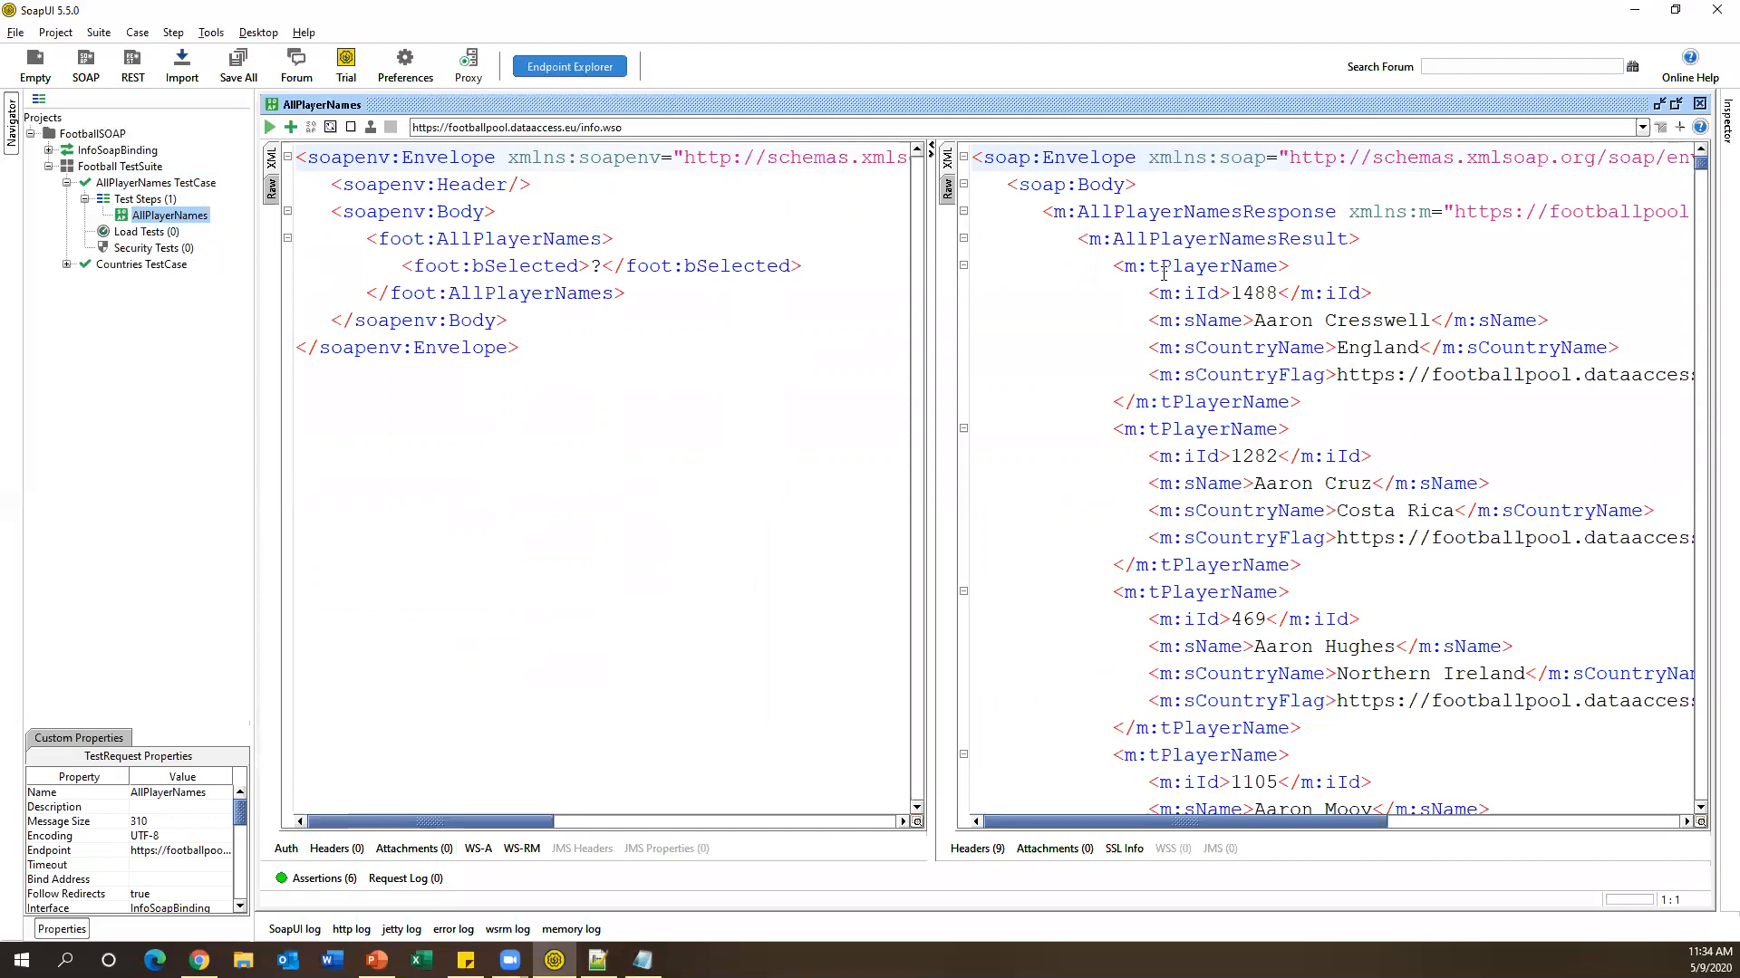
Compare the first three tPlayerName blocks in the response and the iId element inside each one.
left_click_drag(1089, 262, 1343, 393)
left_click_drag(1114, 426, 1293, 593)
left_click_drag(1091, 266, 1305, 402)
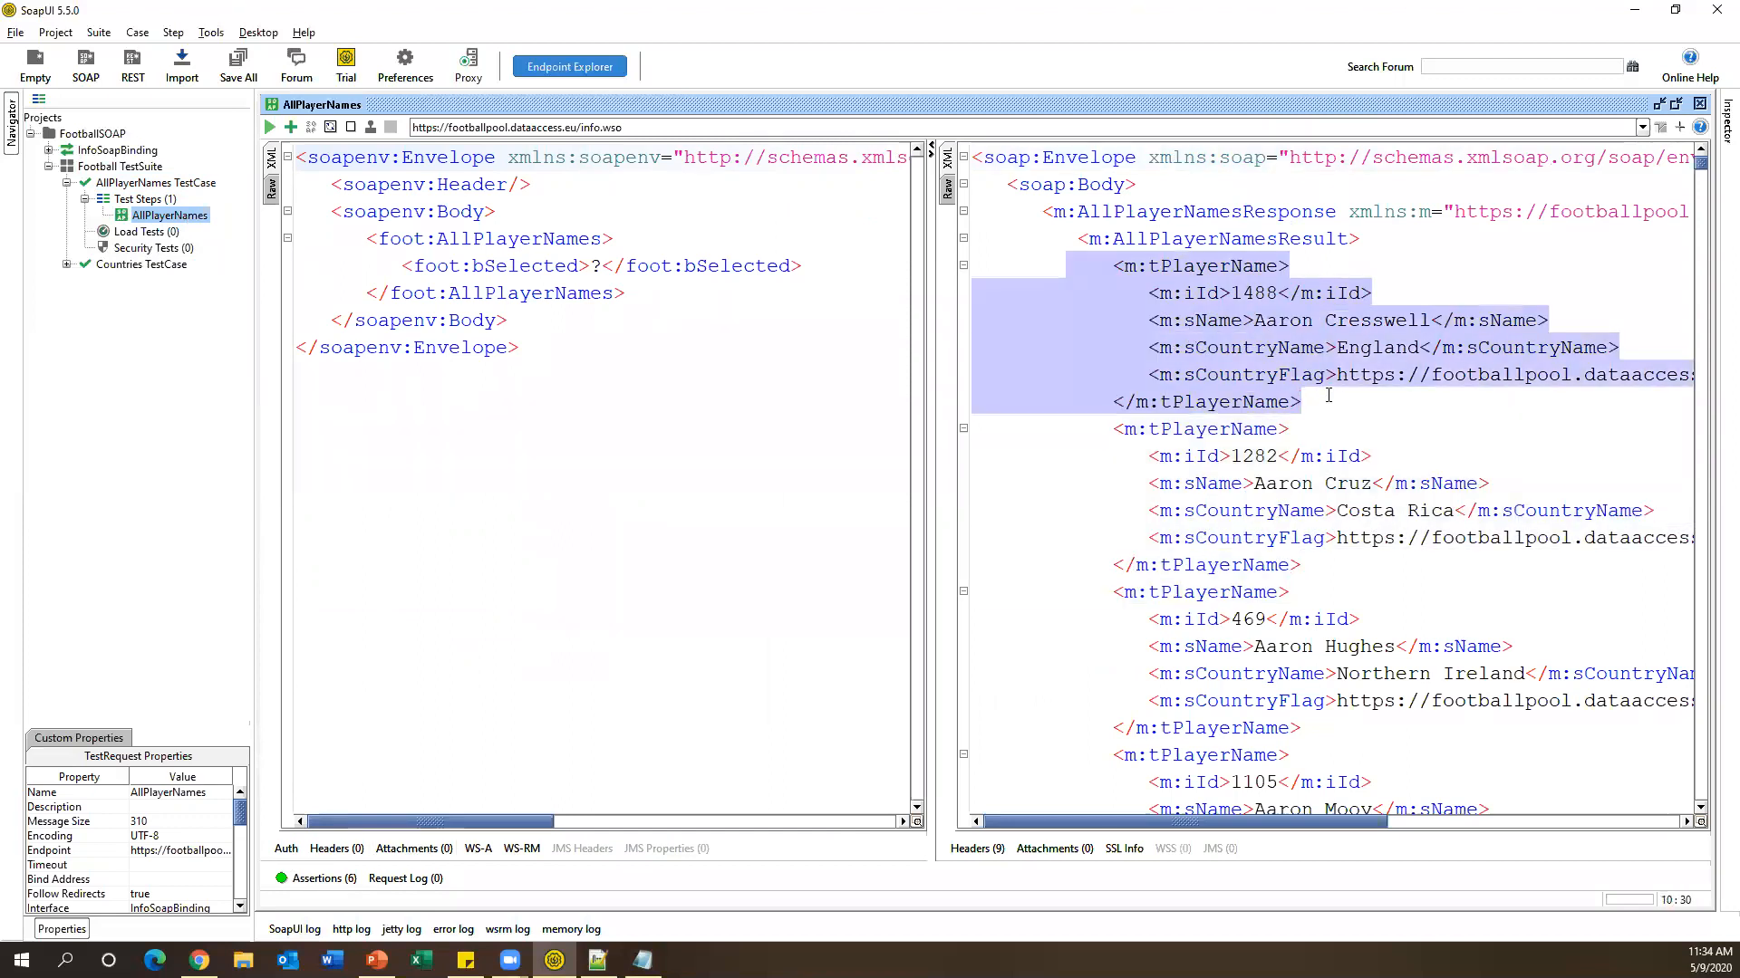
left_click_drag(1152, 462, 1270, 684)
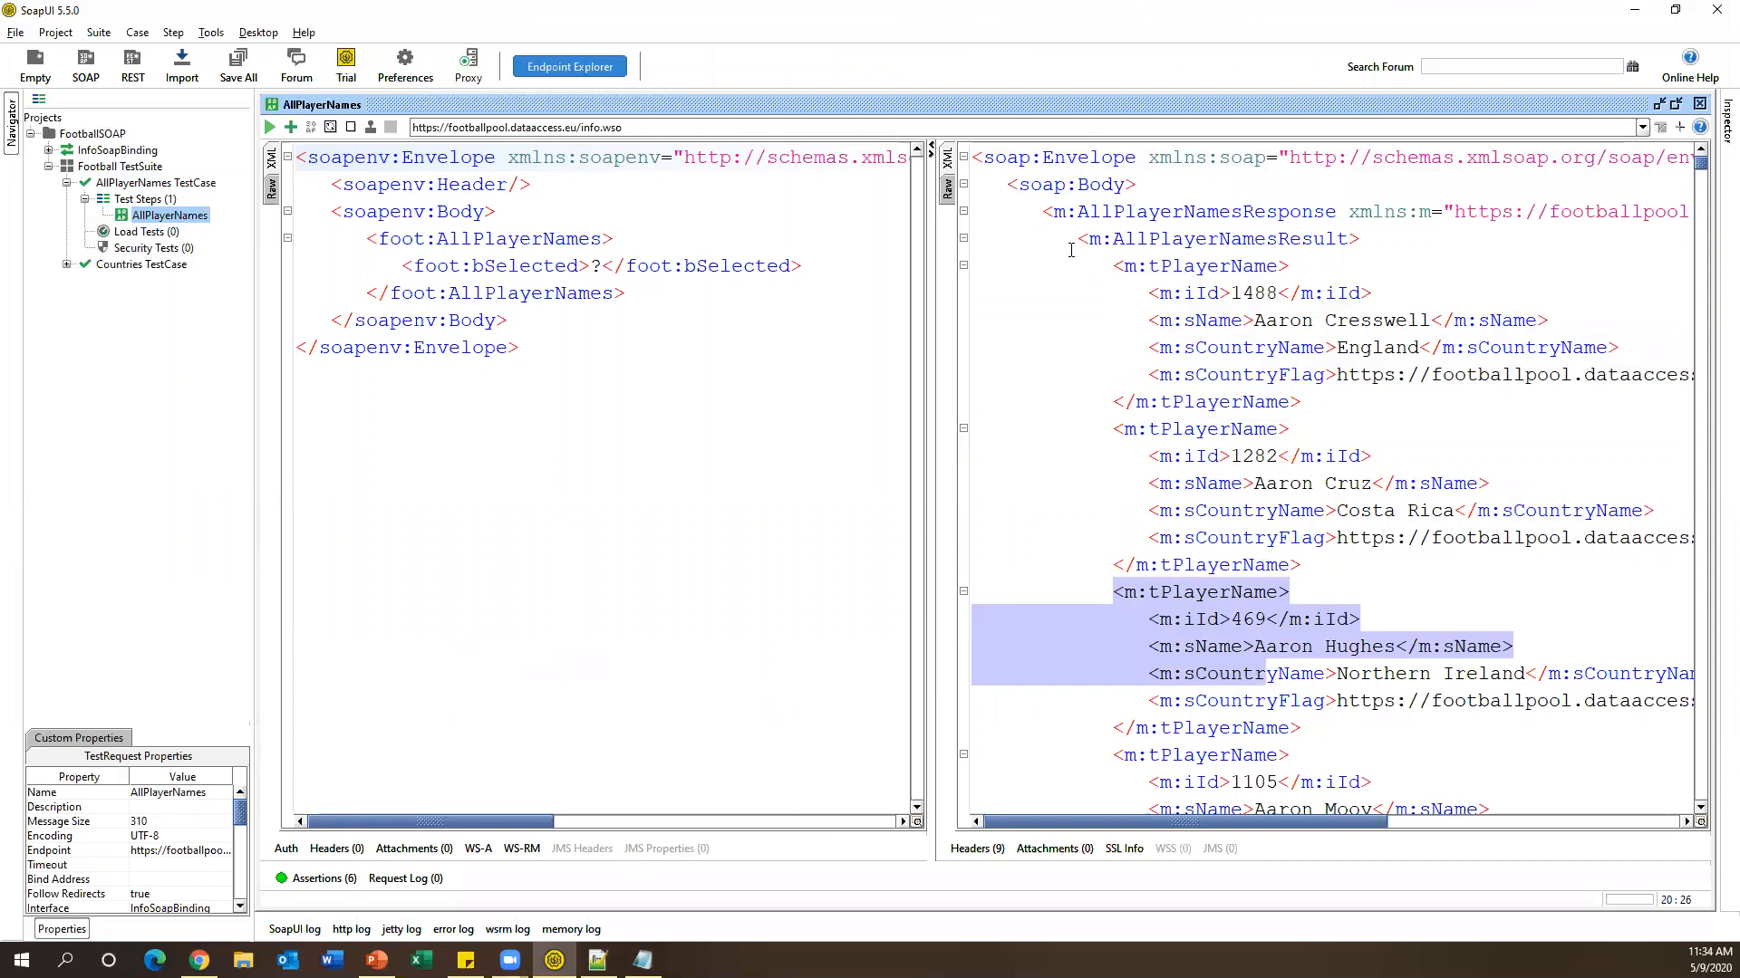
left_click_drag(1066, 266, 1318, 253)
left_click_drag(1125, 293, 1401, 297)
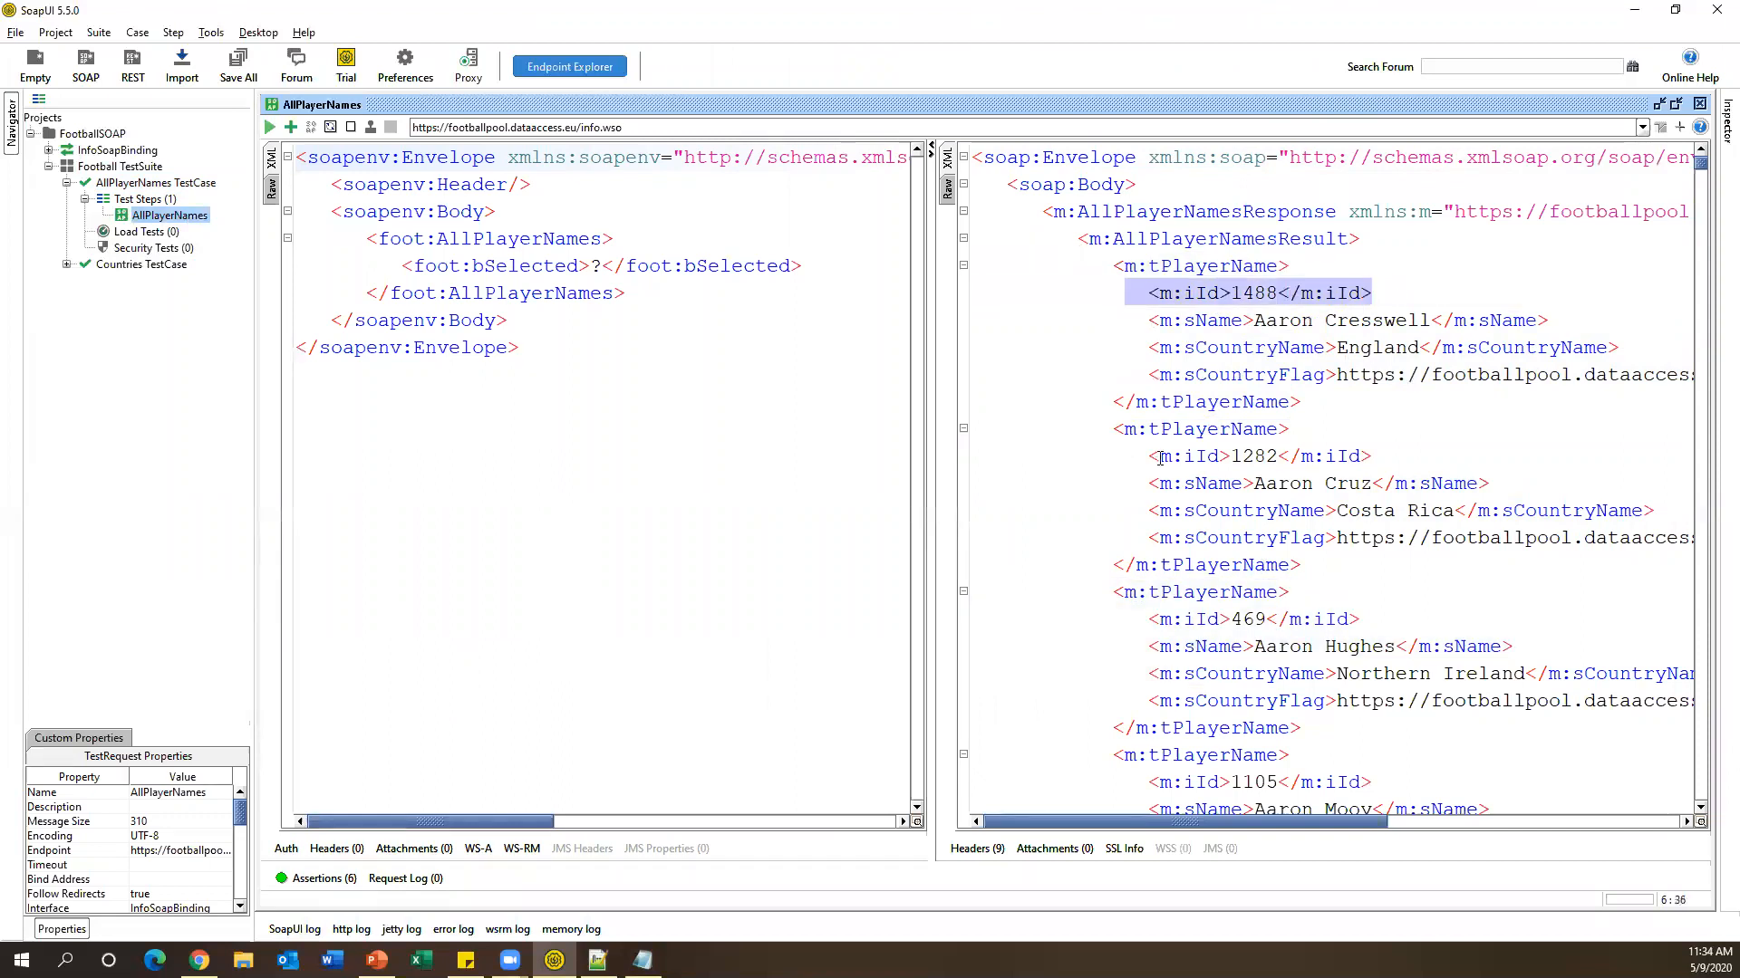
left_click_drag(1126, 459, 1373, 459)
left_click_drag(1136, 620, 1385, 620)
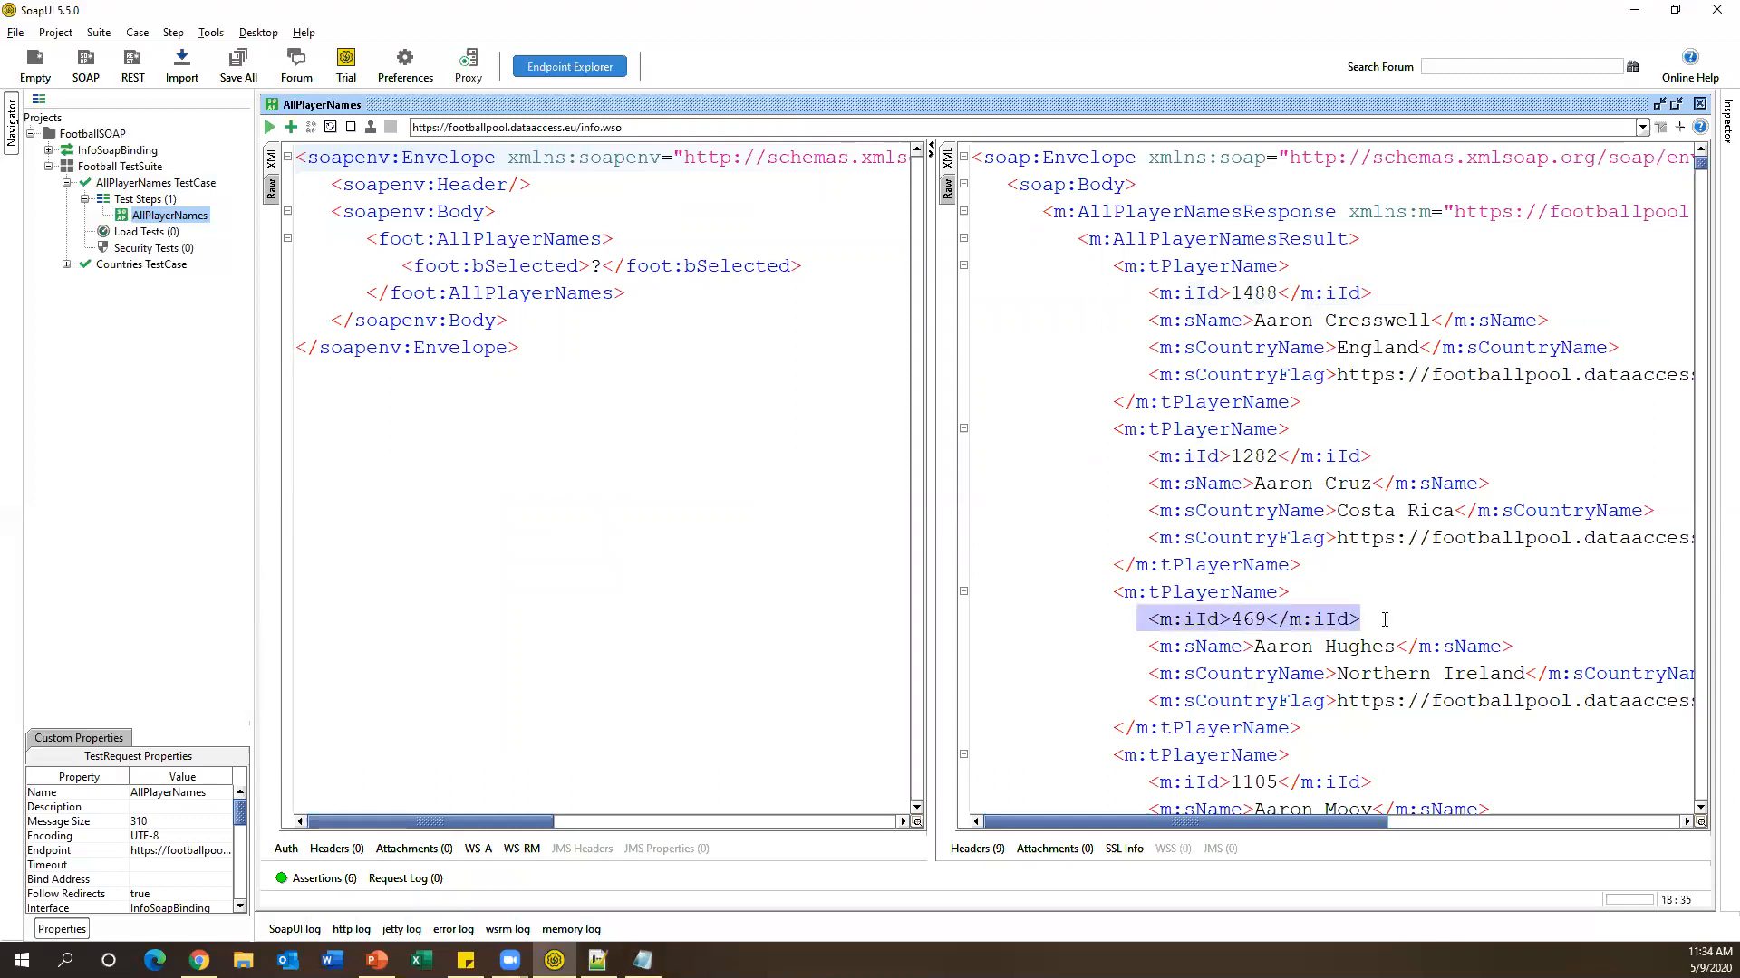
left_click_drag(1138, 294, 1331, 288)
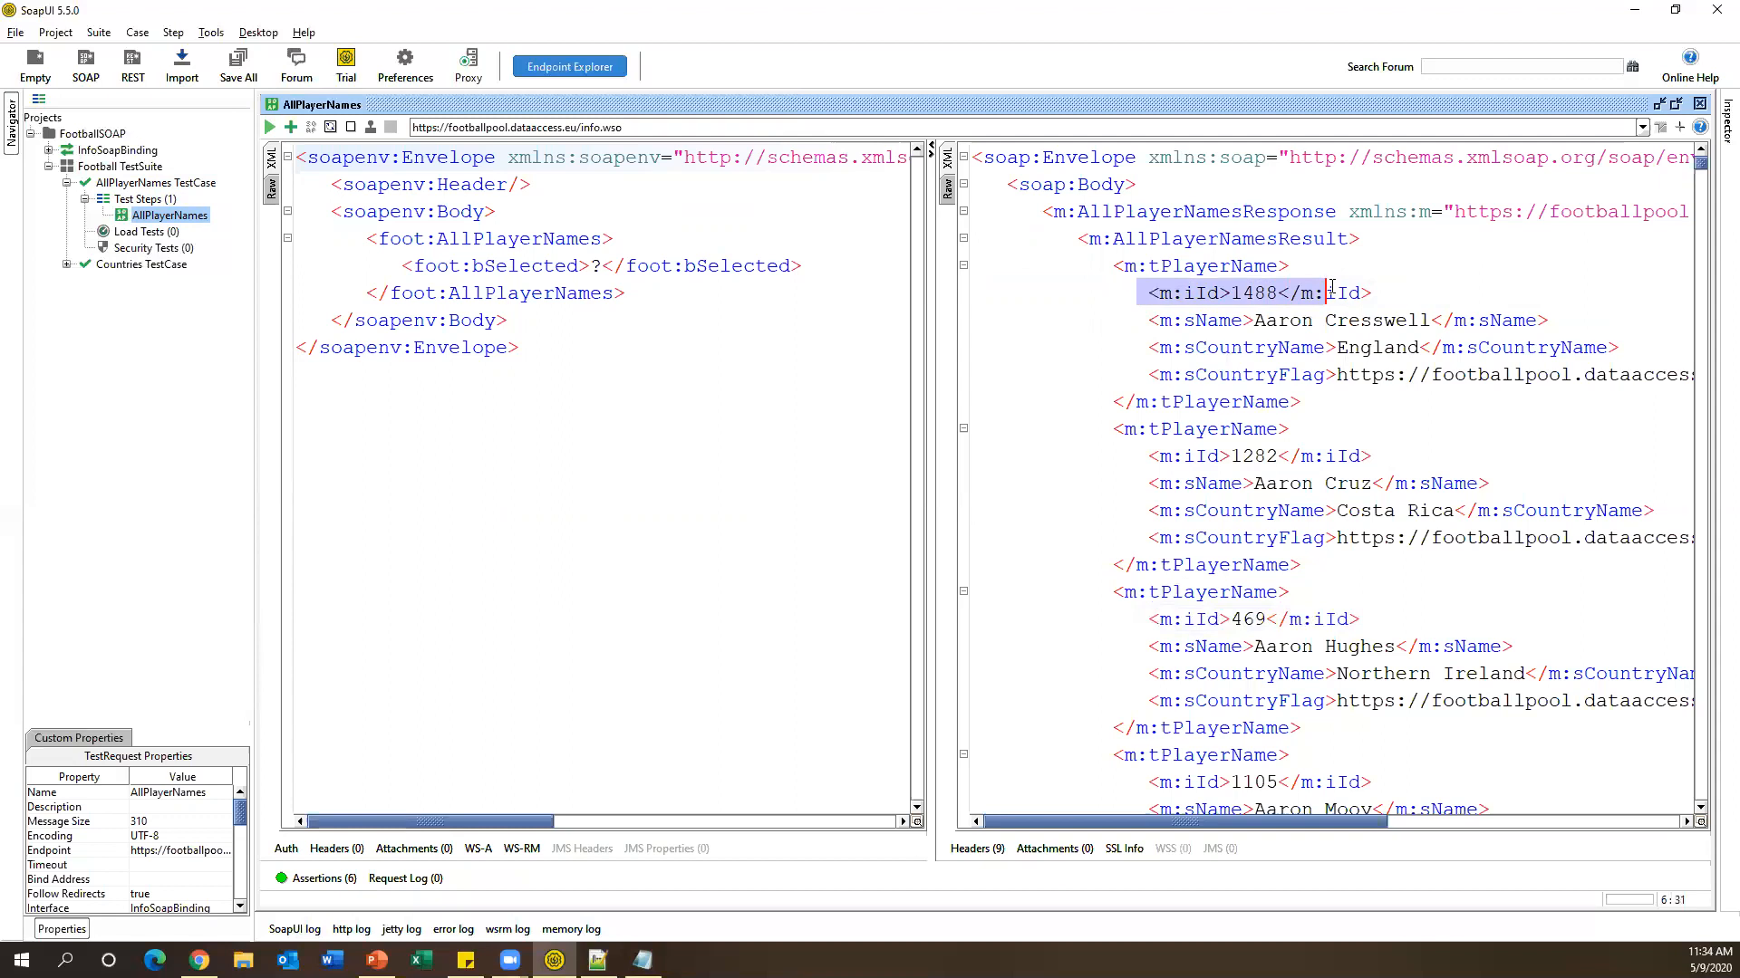
left_click_drag(1128, 453, 1350, 448)
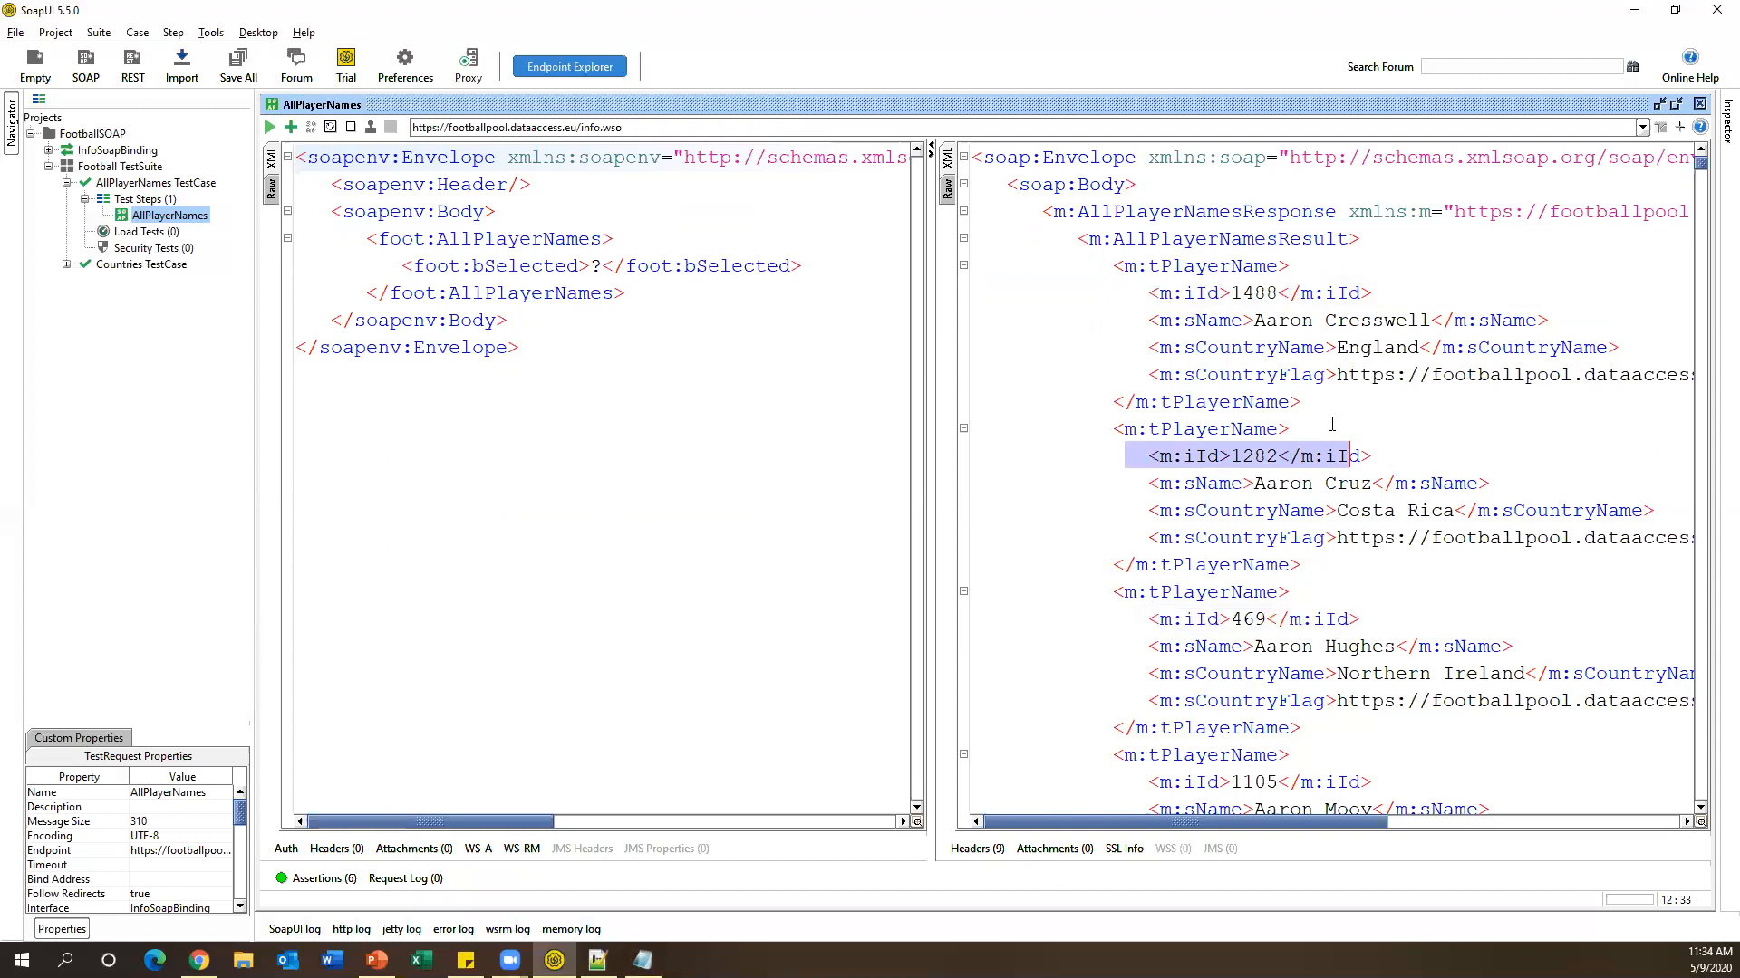
In the Notepad notes, add "Check Names should have only alphabets:" with the first player's sName matches() expression using '[A-Za-z]*' and the result true.
left_click(642, 960)
left_click_drag(1410, 637, 7, 635)
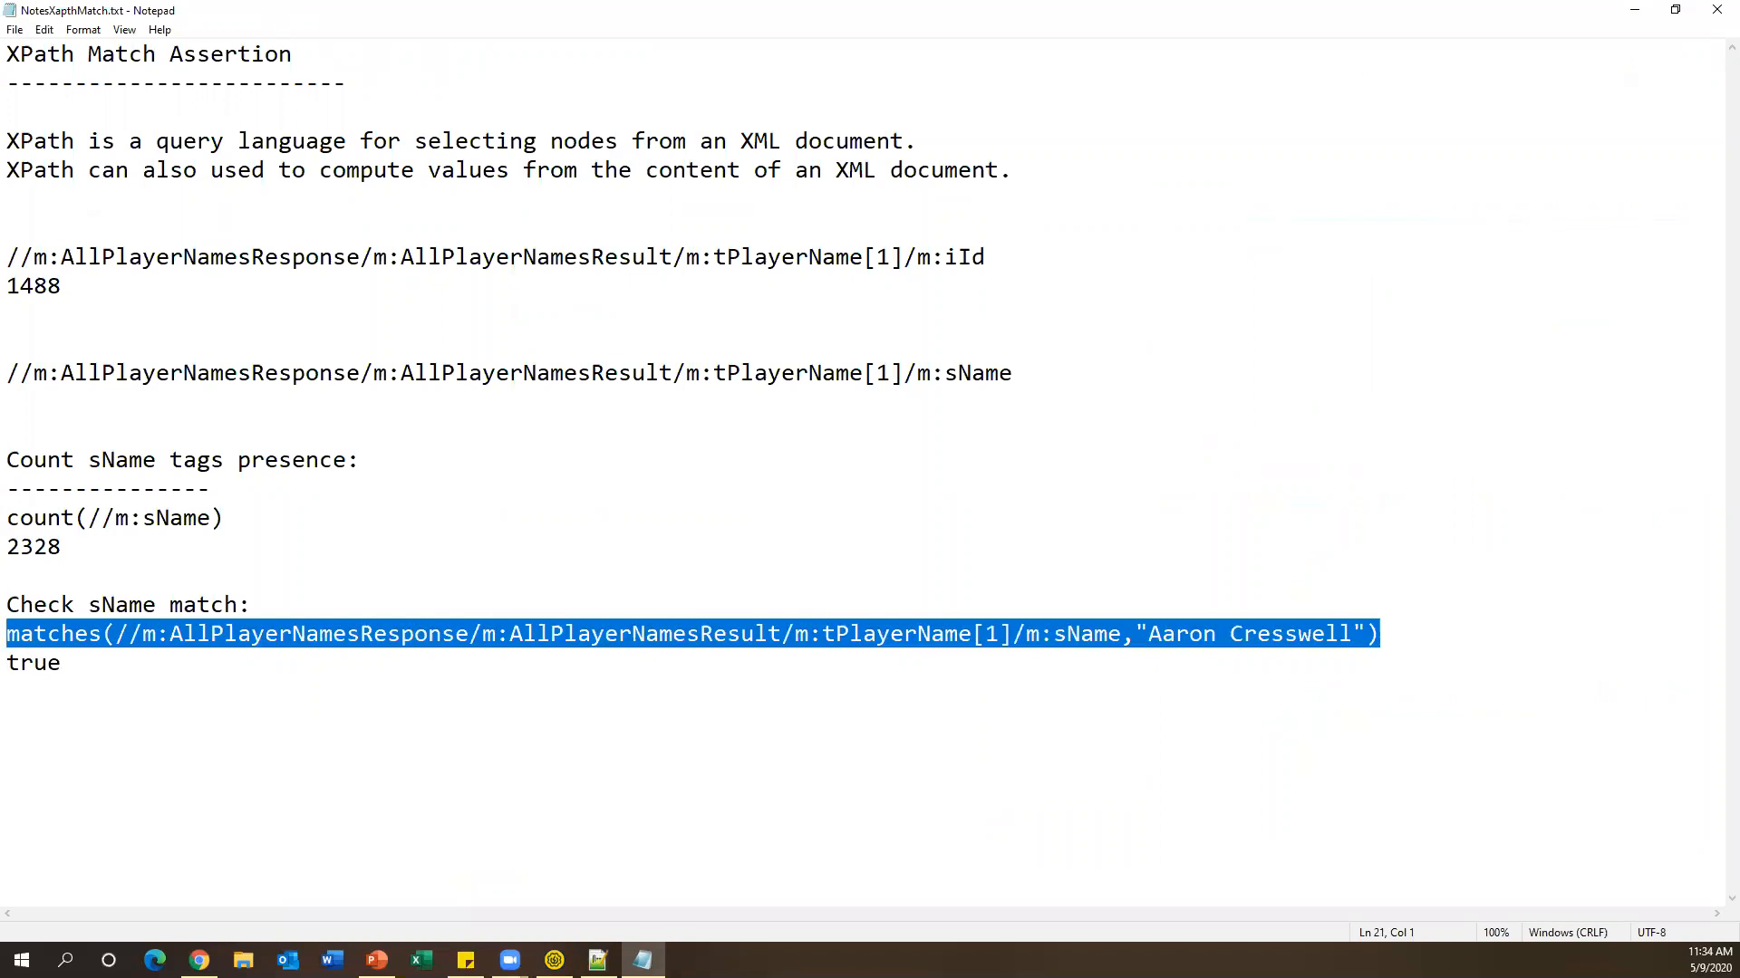
key("alt+Tab")
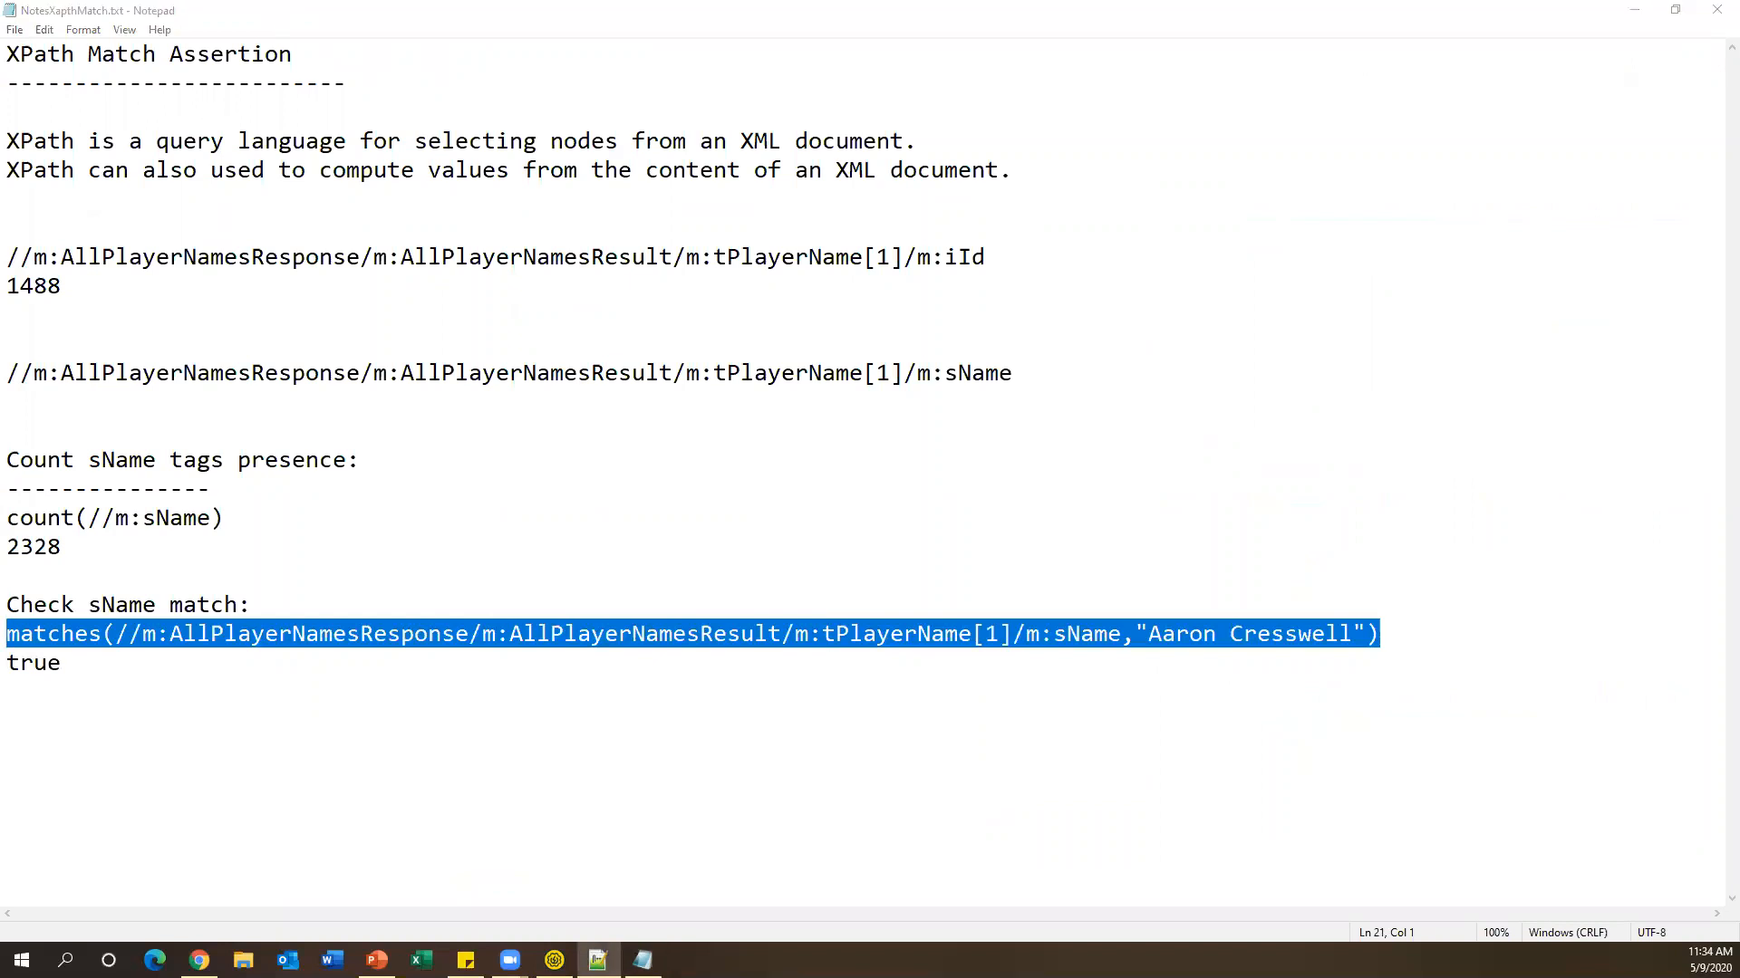
left_click(285, 727)
type("Check Names should have only alphabets: matches(//m:AllPlayerNamesResponse/m:AllPlayerNamesResult/m:tPlayerName[1]/m:sName,'[A-Za-z]*') true")
left_click_drag(542, 721, 60, 721)
left_click(1341, 748)
left_click_drag(1340, 748, 6, 750)
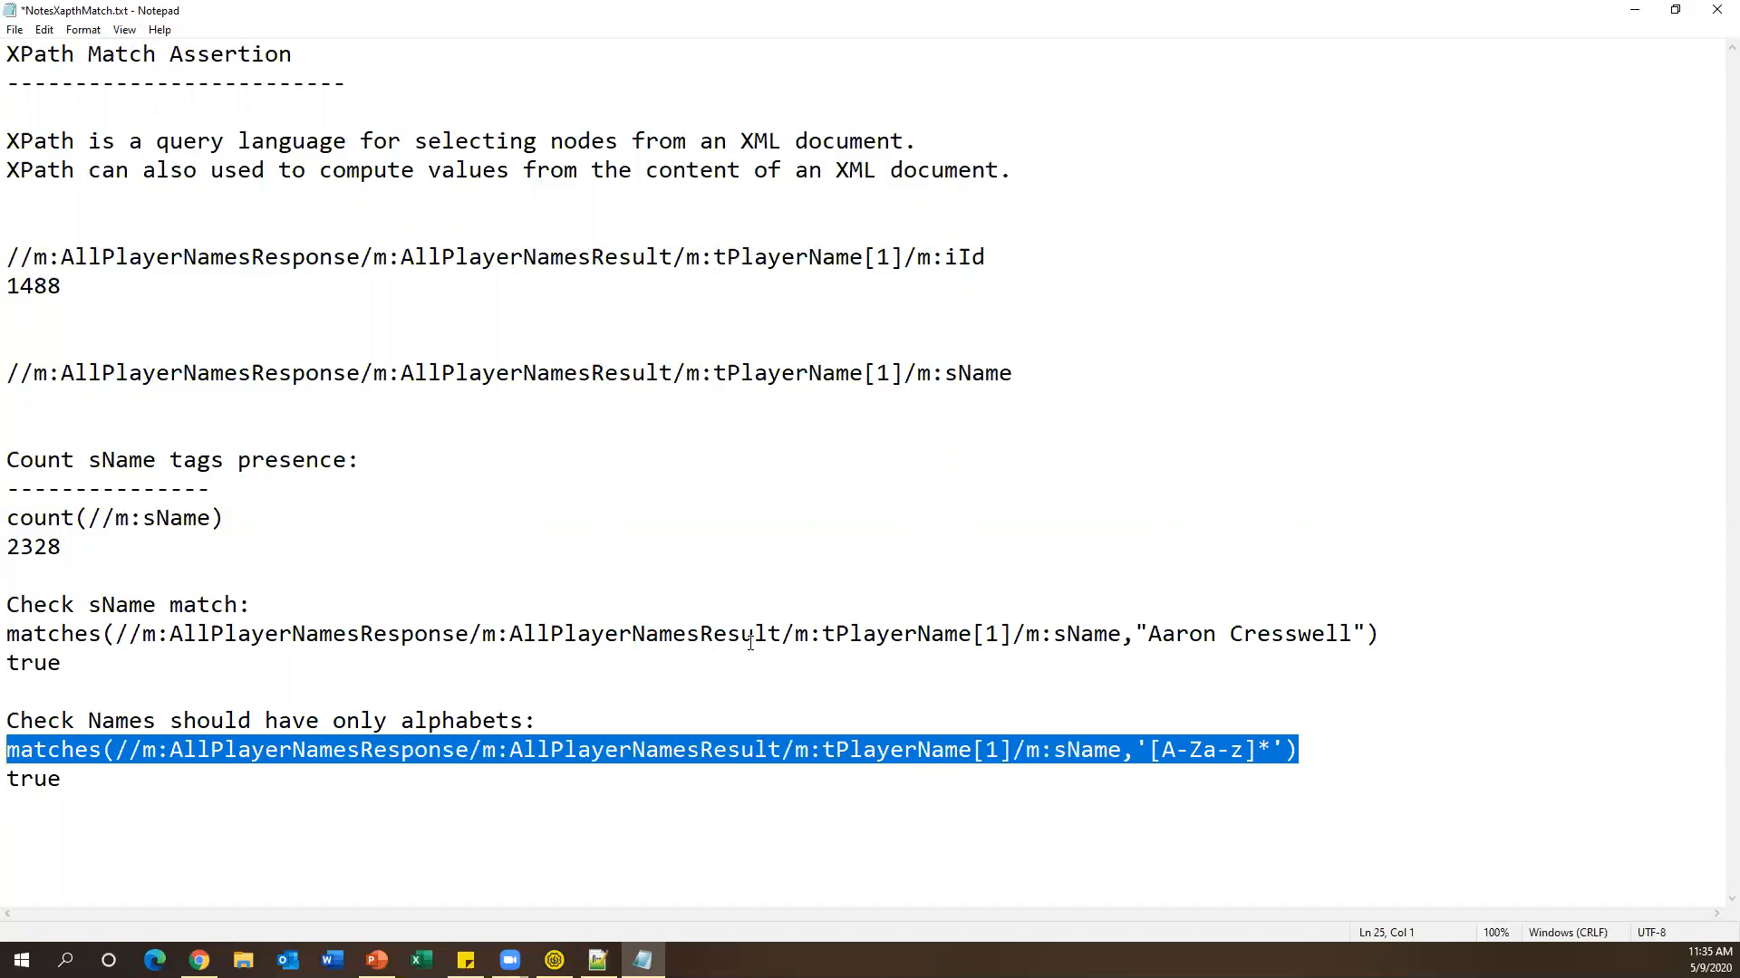
Compare the literal name argument with the '[A-Za-z]*' pattern in the notes and copy the regex matches() expression.
left_click_drag(1135, 634, 1331, 633)
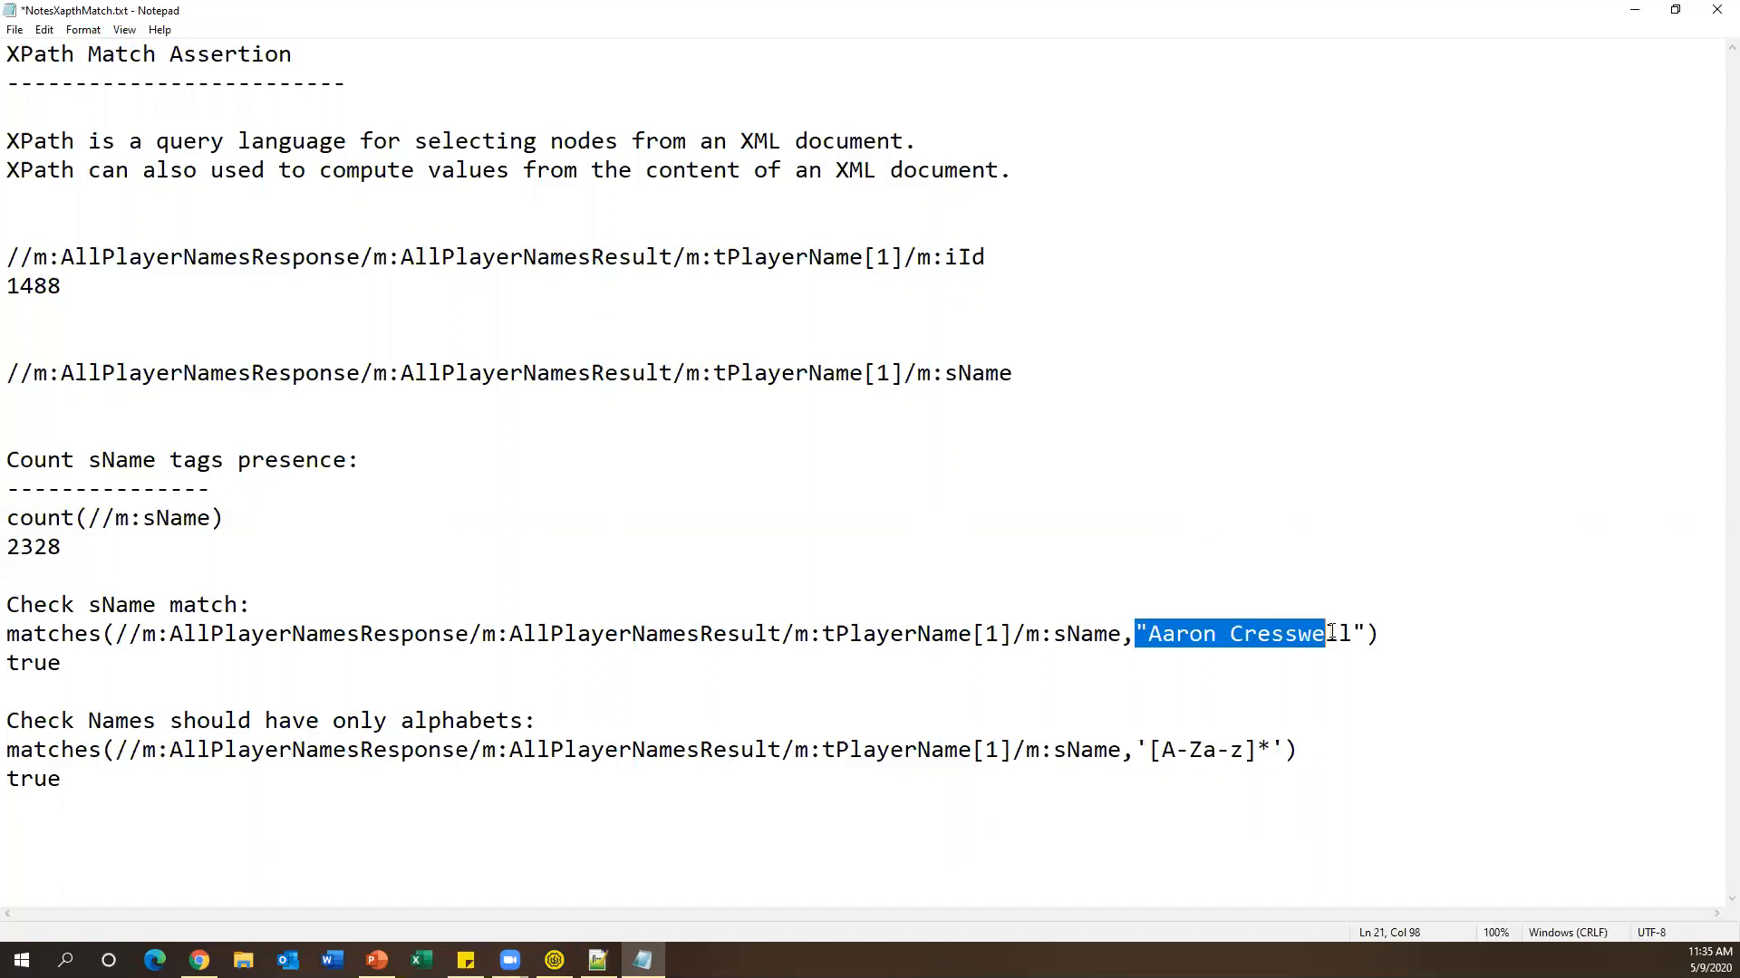
left_click_drag(1138, 730, 1276, 721)
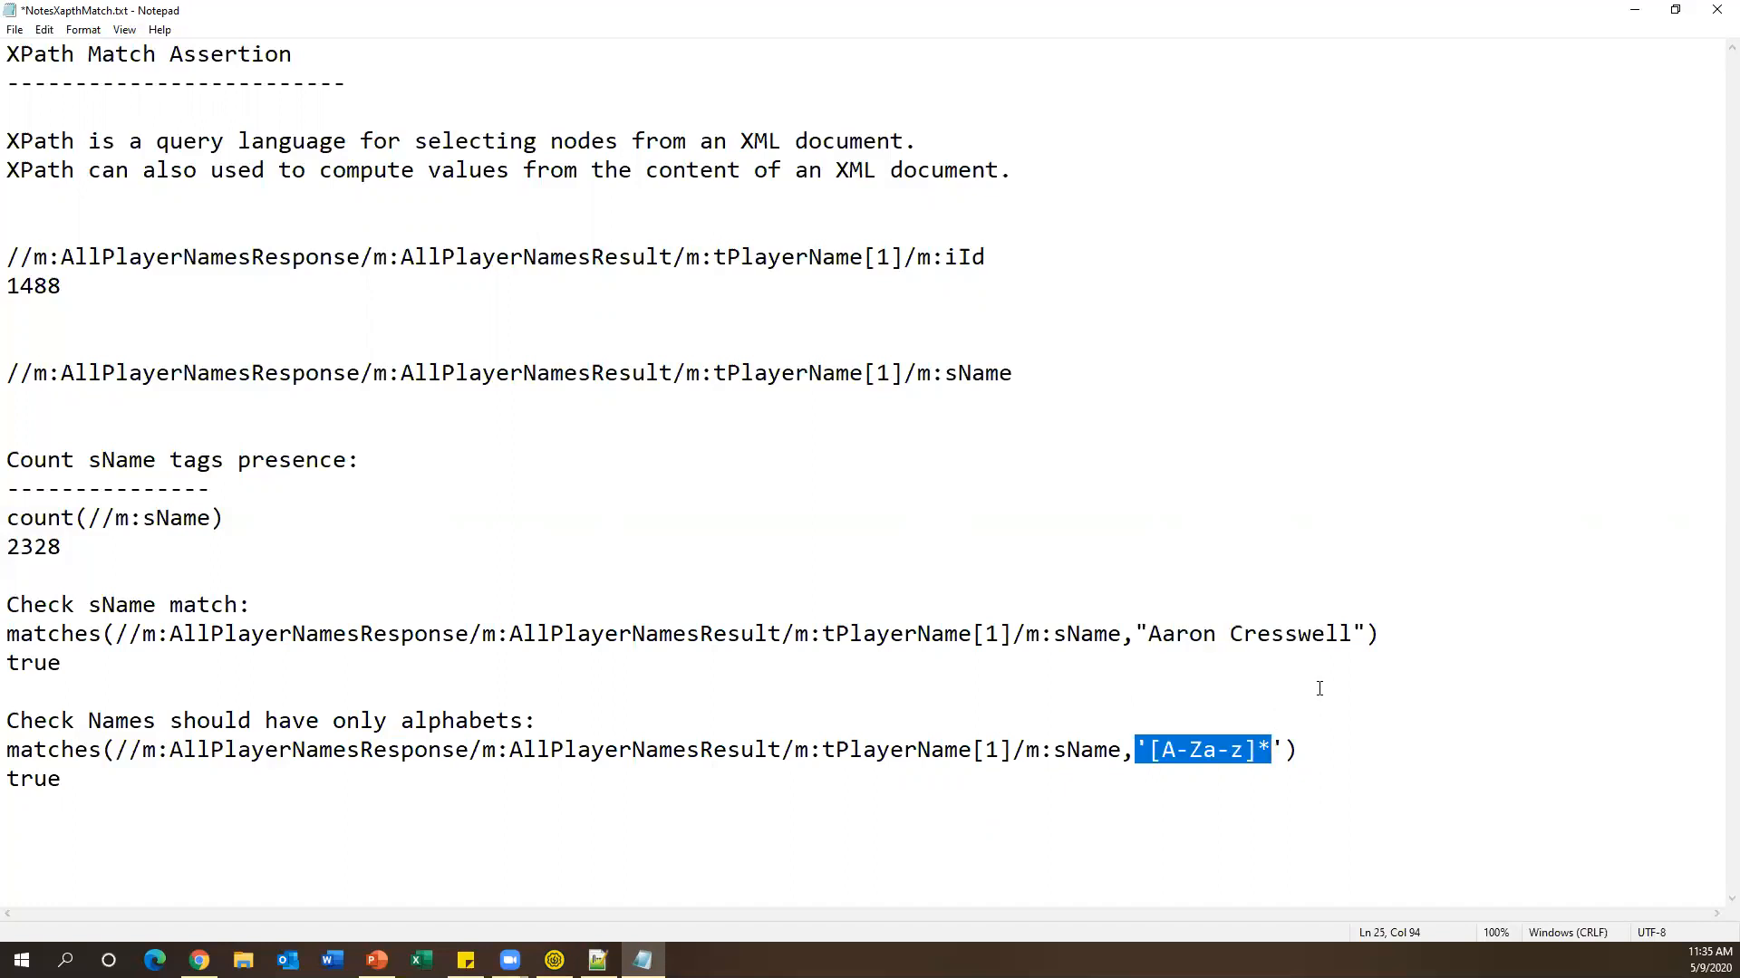
left_click_drag(1299, 751, 6, 750)
key("ctrl+c")
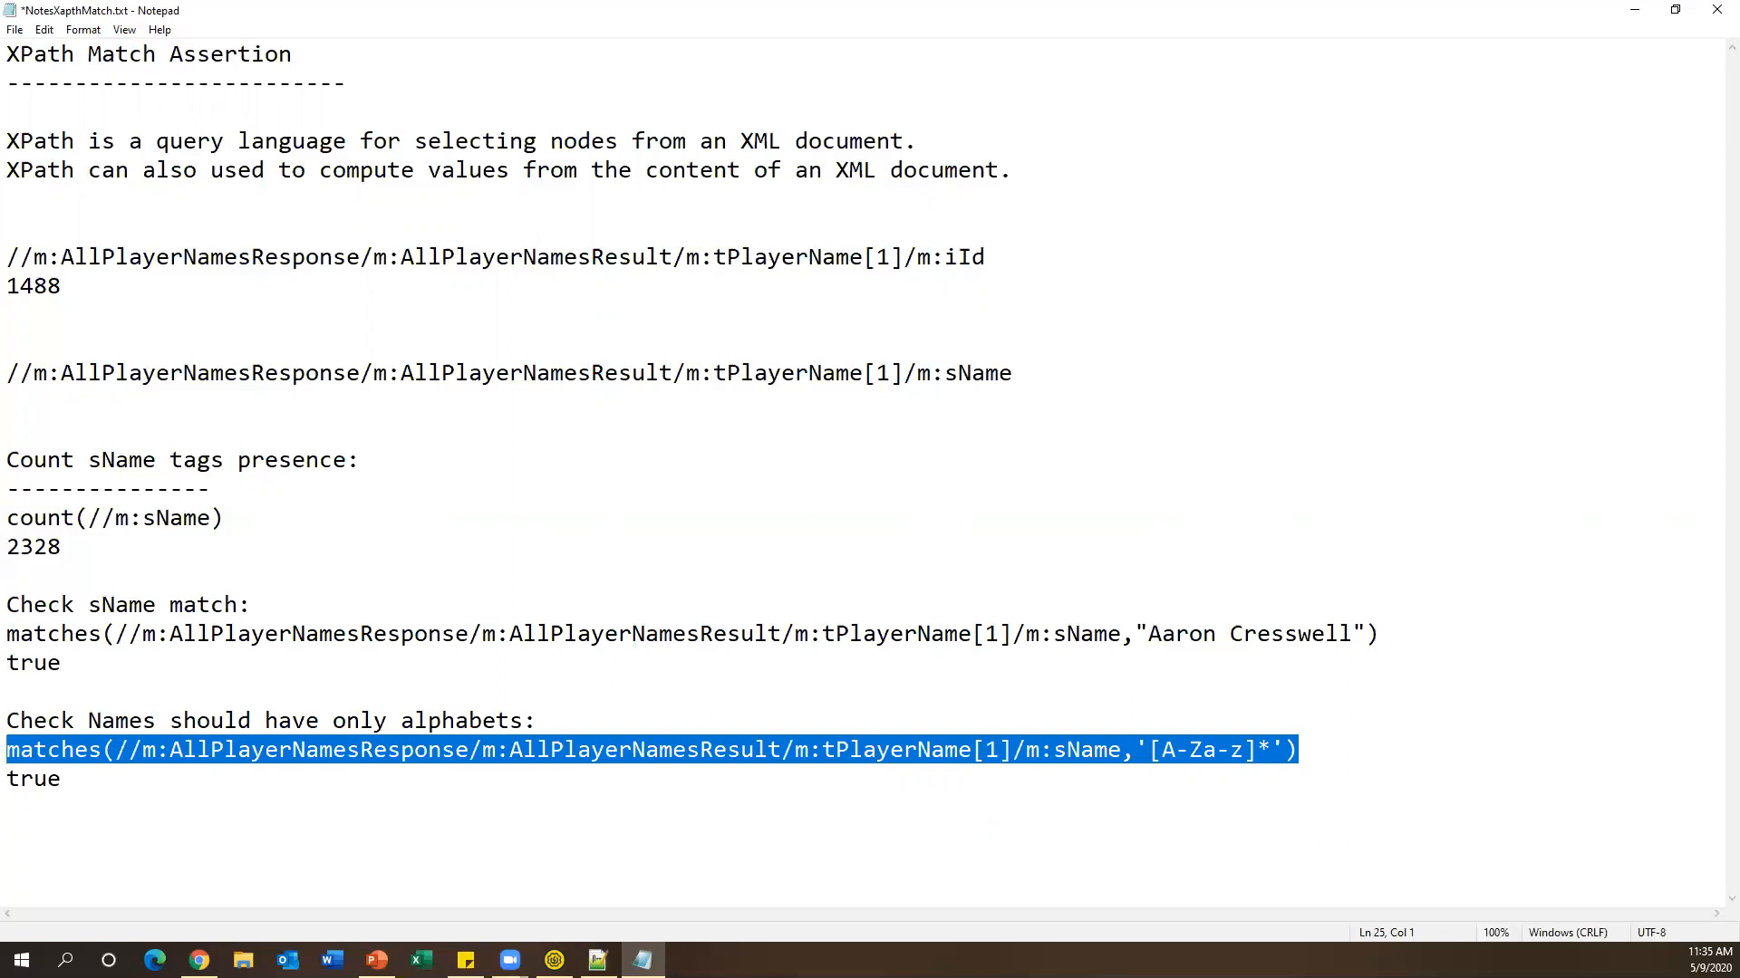
key("alt+Tab")
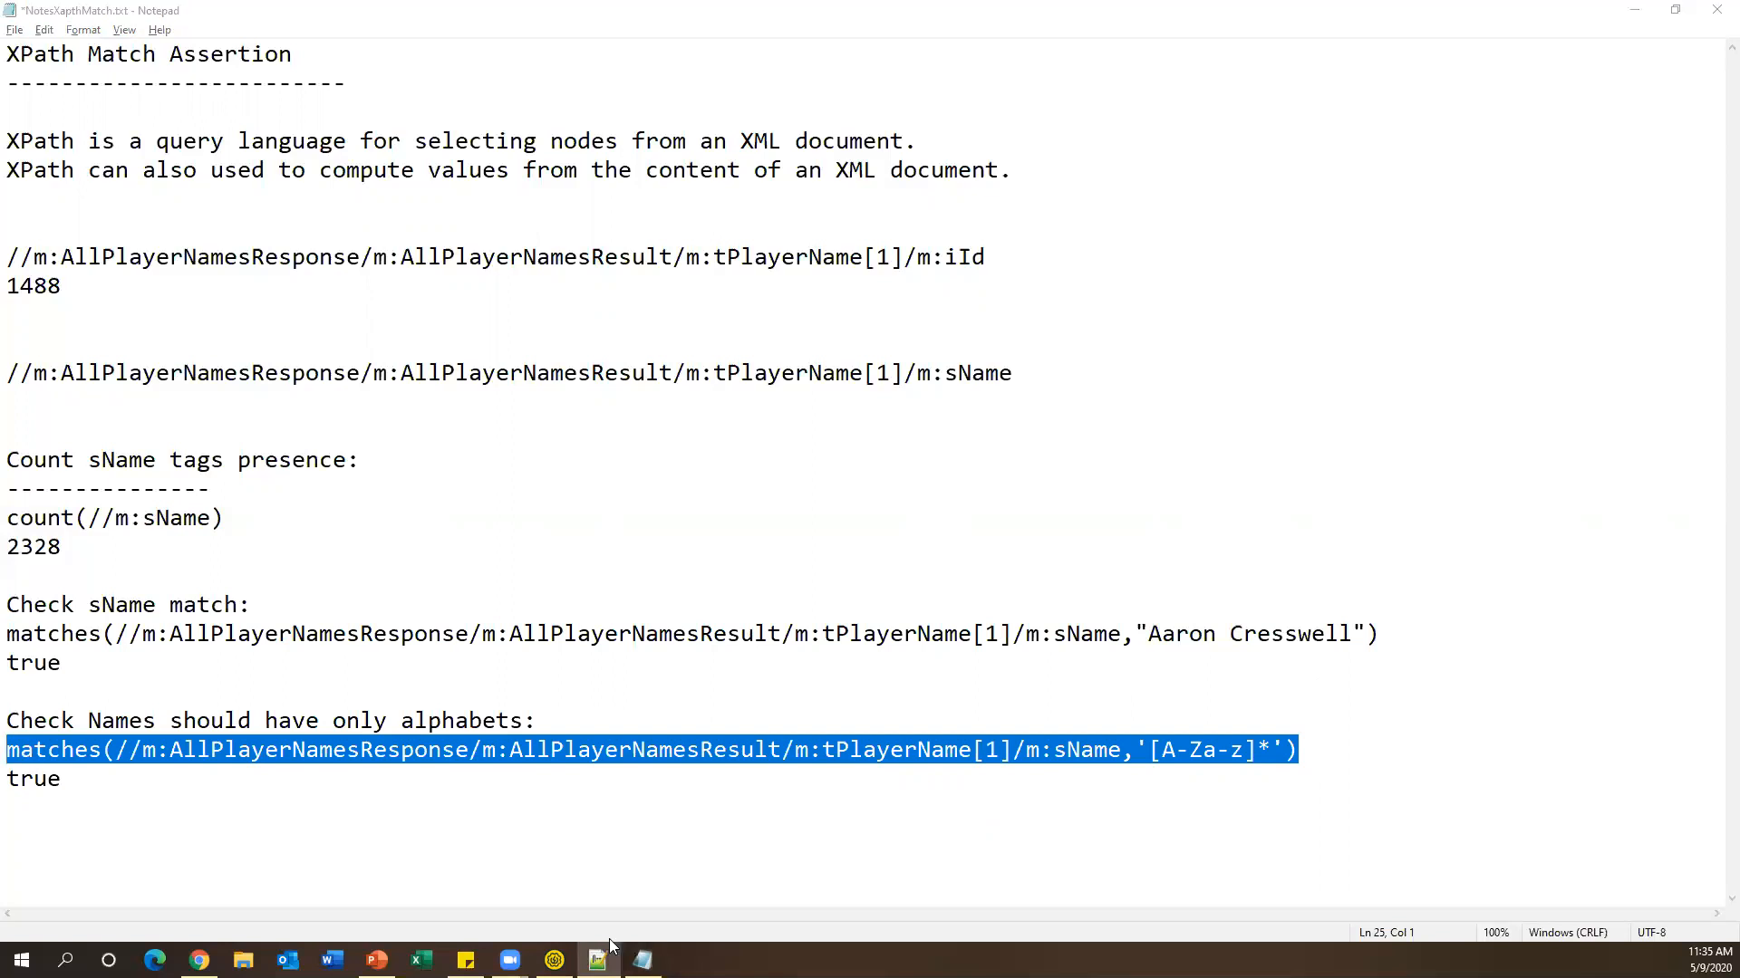
Switch to SoapUI and add another XPath Match assertion to the AllPlayerNames request, keeping the suggested name.
left_click(554, 960)
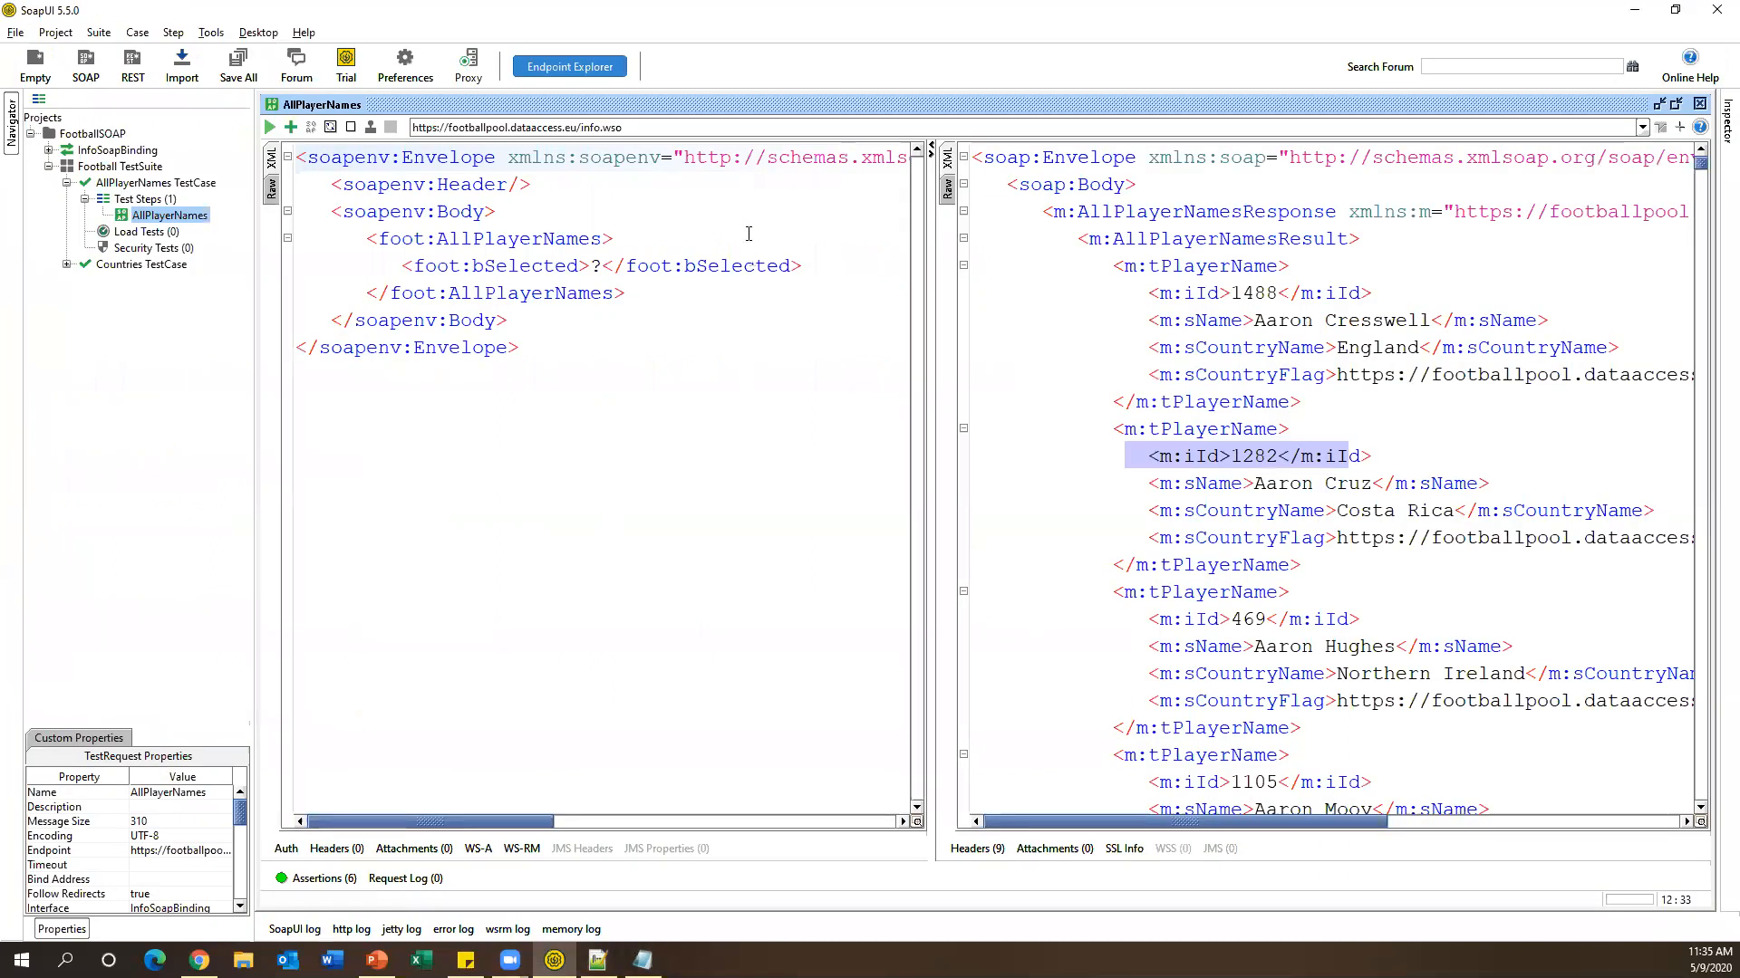
left_click(317, 878)
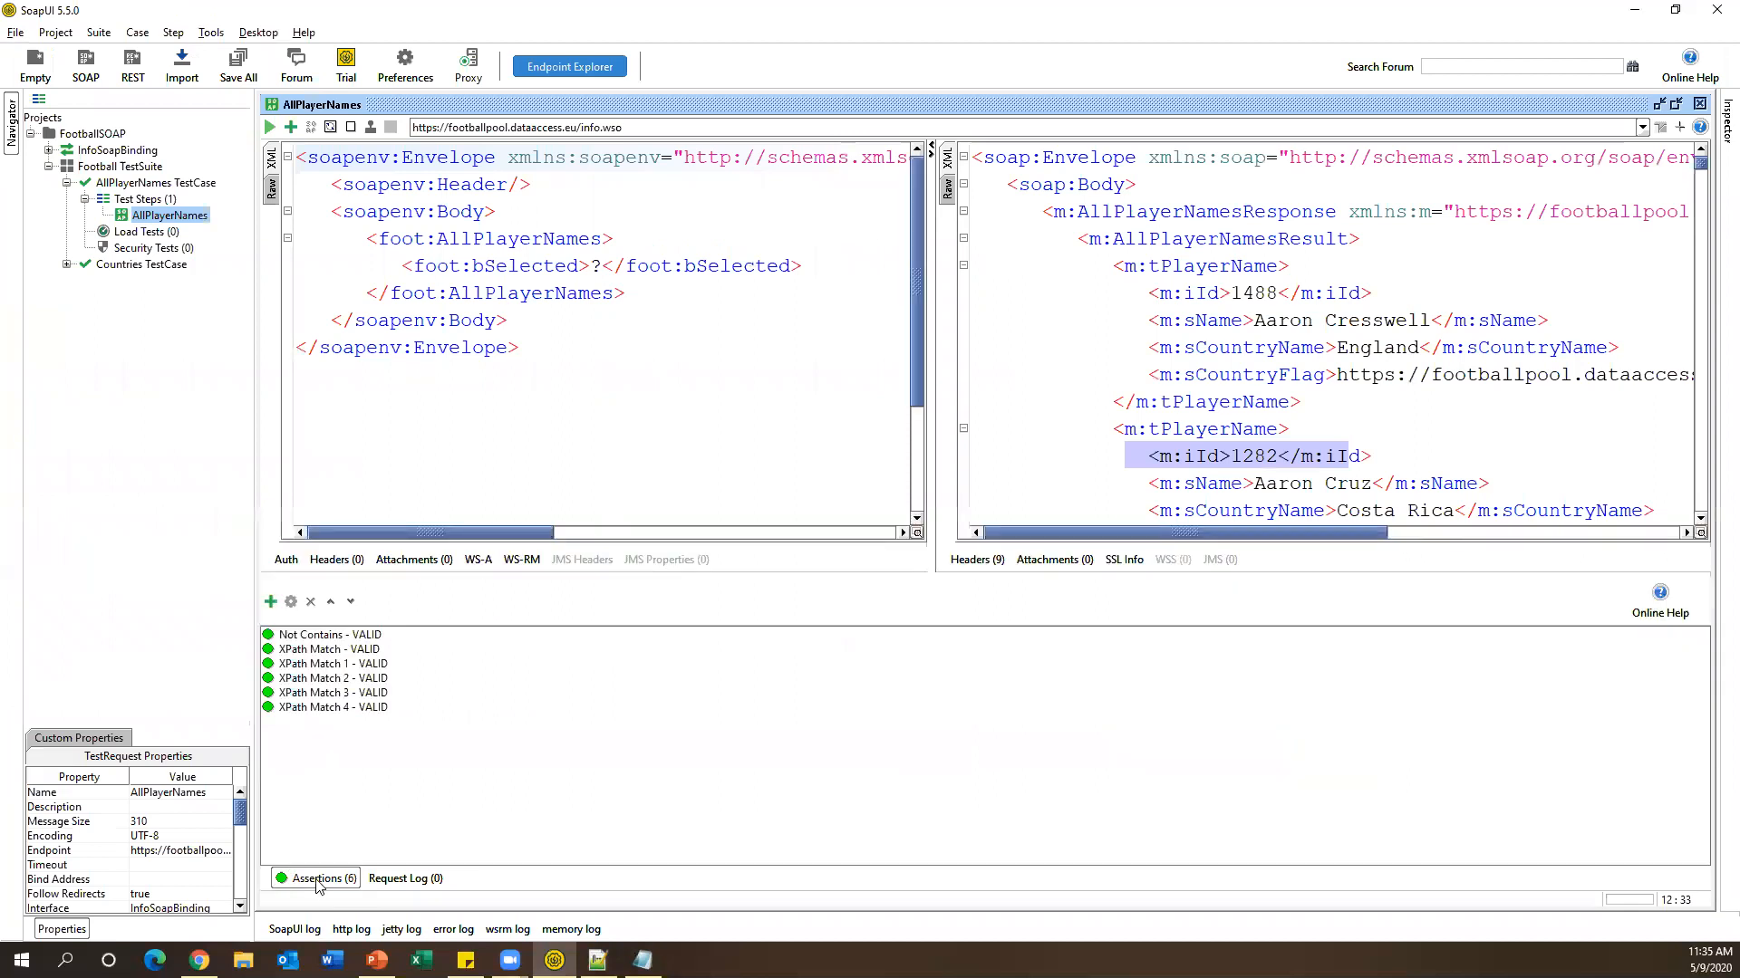
left_click(270, 601)
left_click(857, 526)
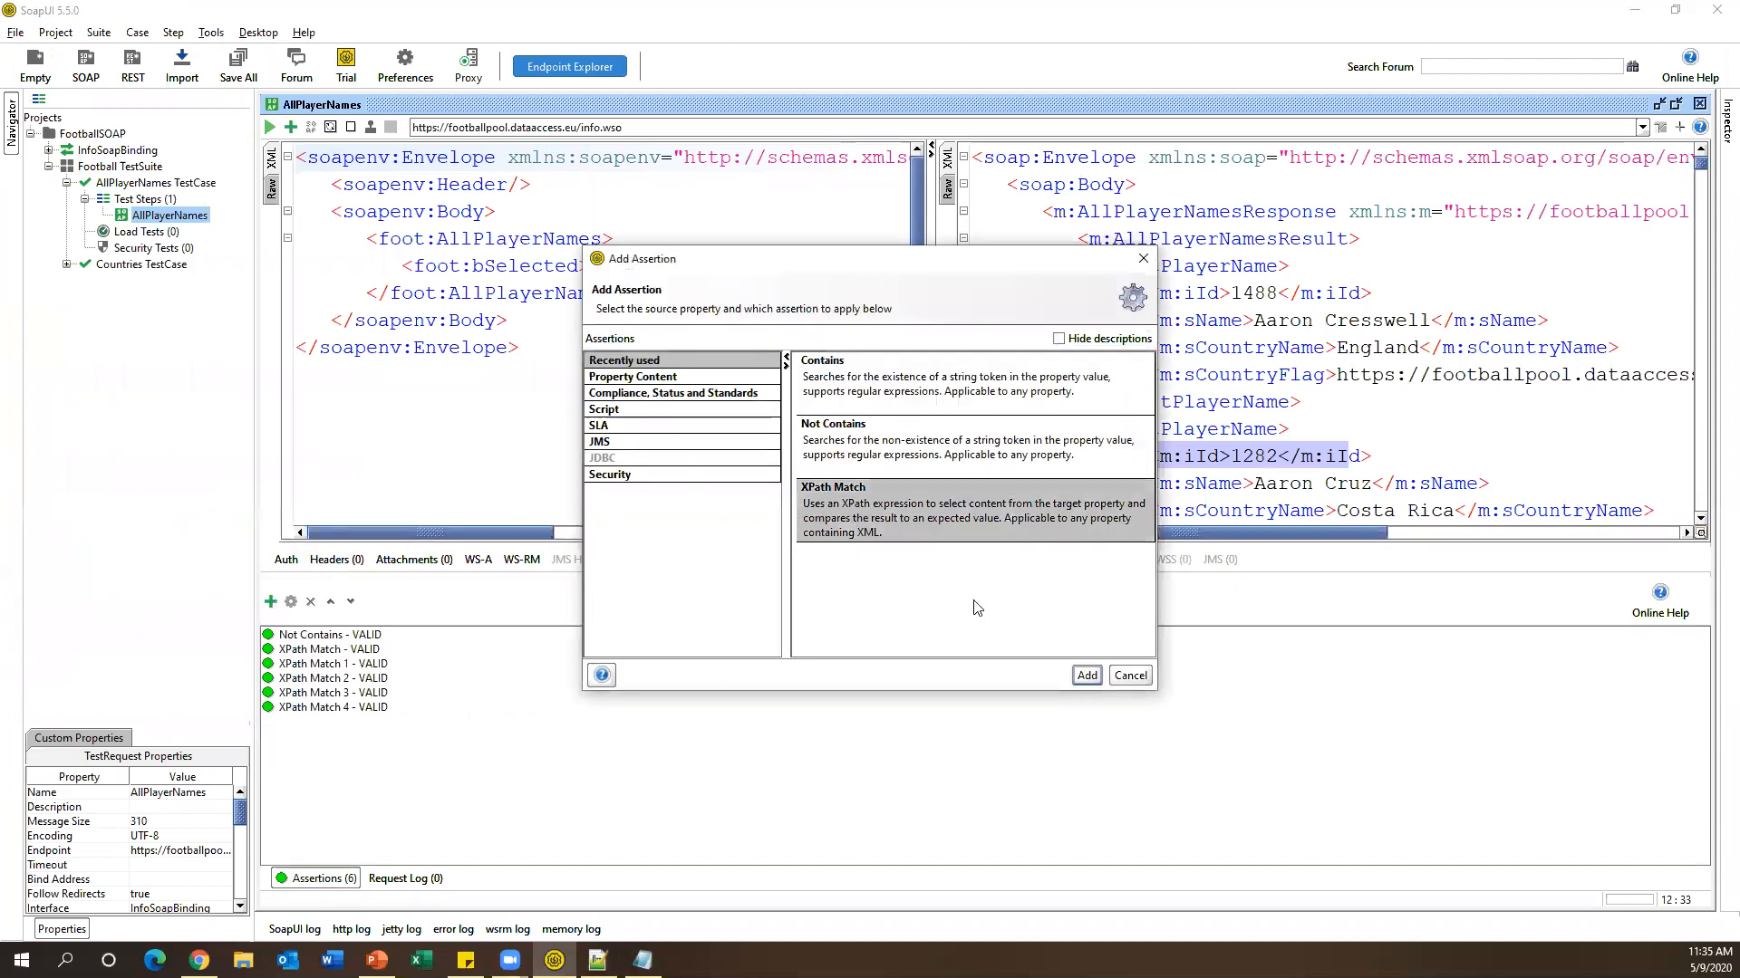
left_click(1087, 675)
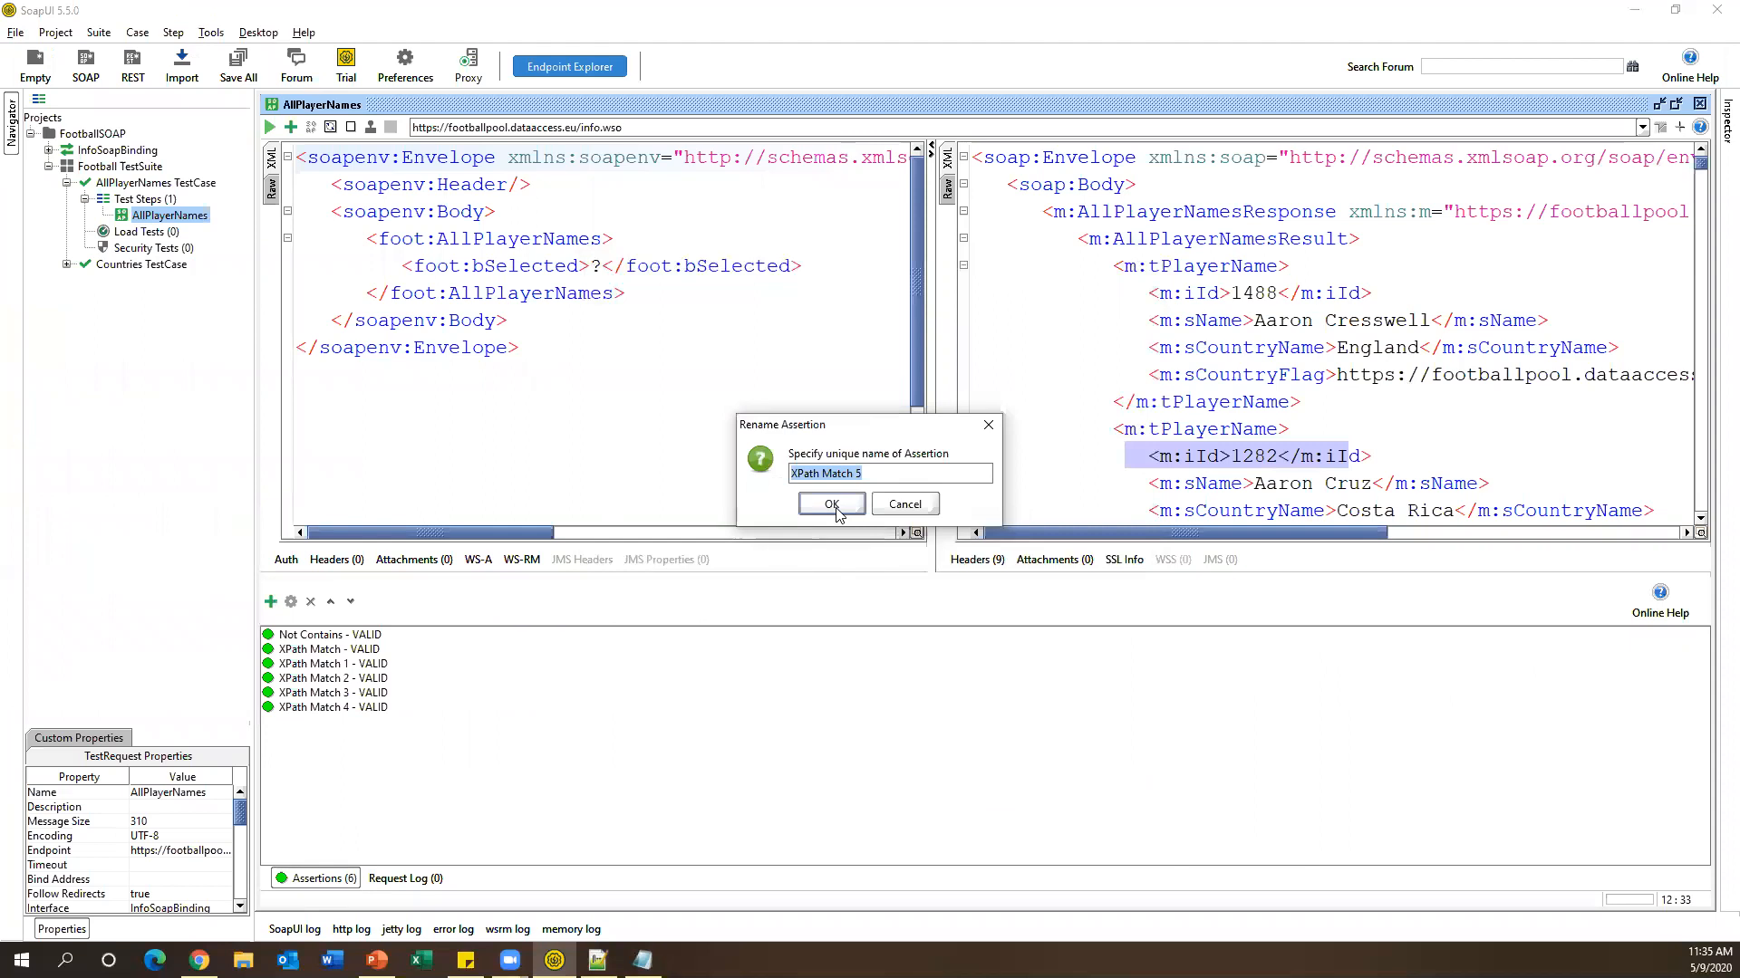
left_click(832, 504)
Declare the namespaces, paste the copied matches() expression below them, and move the configuration dialog so the response is readable.
left_click(543, 314)
key("ctrl+v")
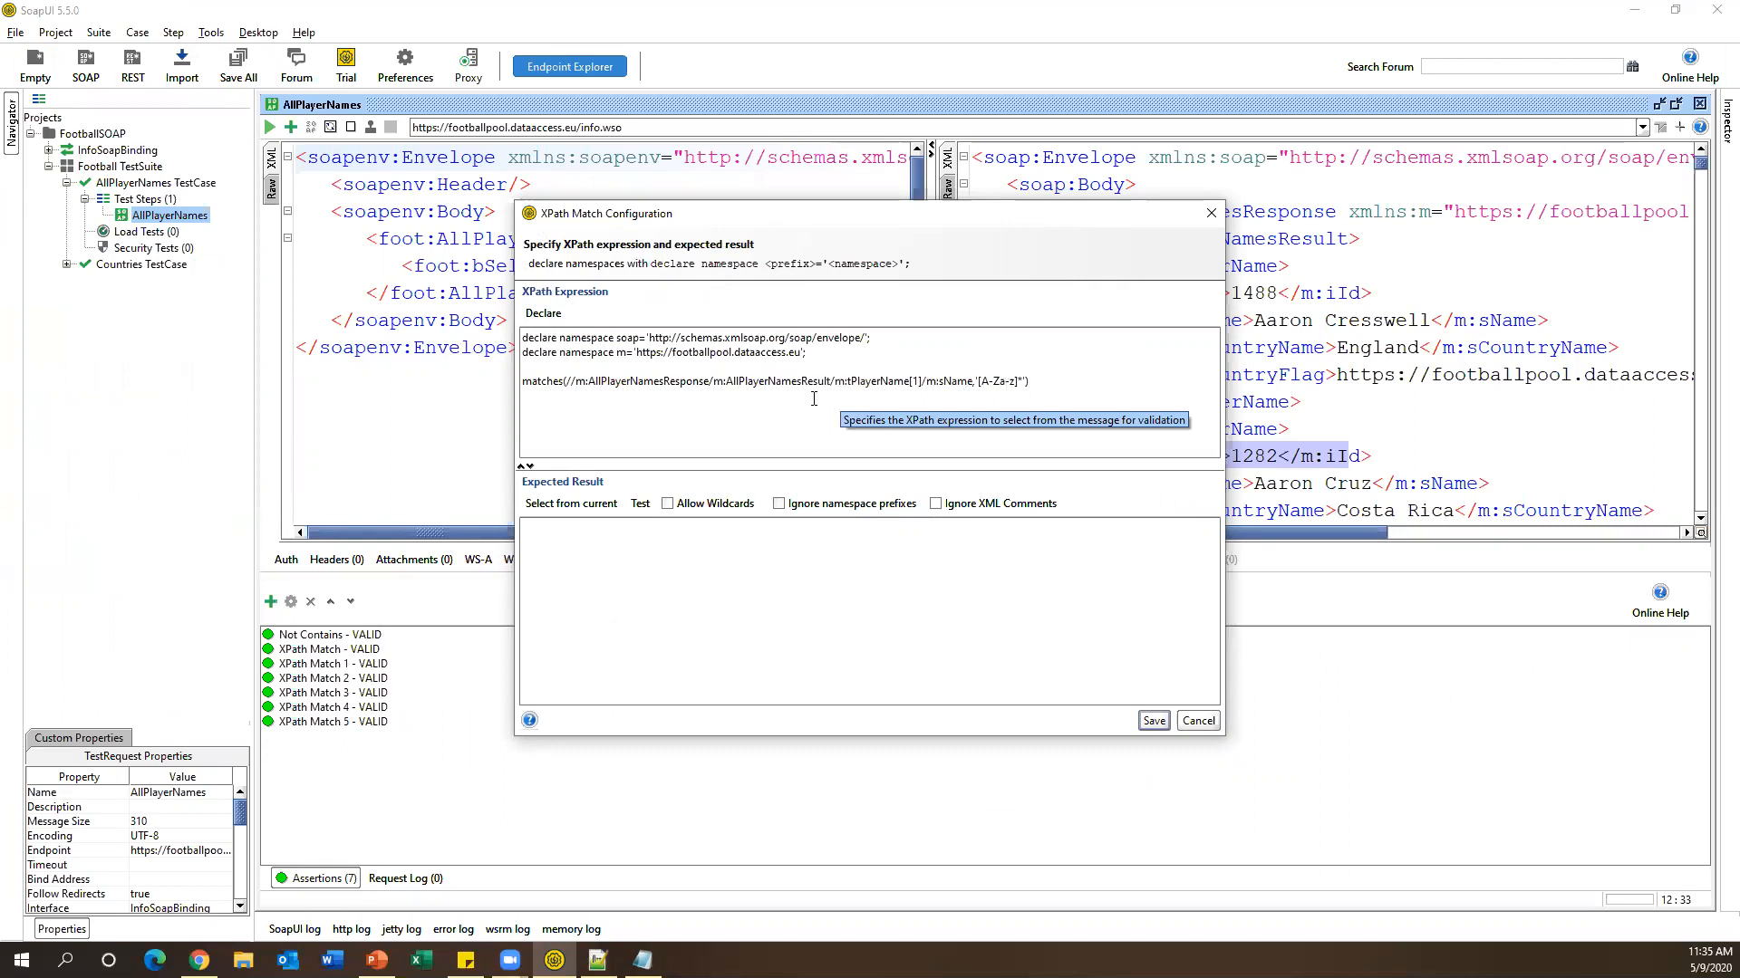
left_click_drag(980, 215, 675, 224)
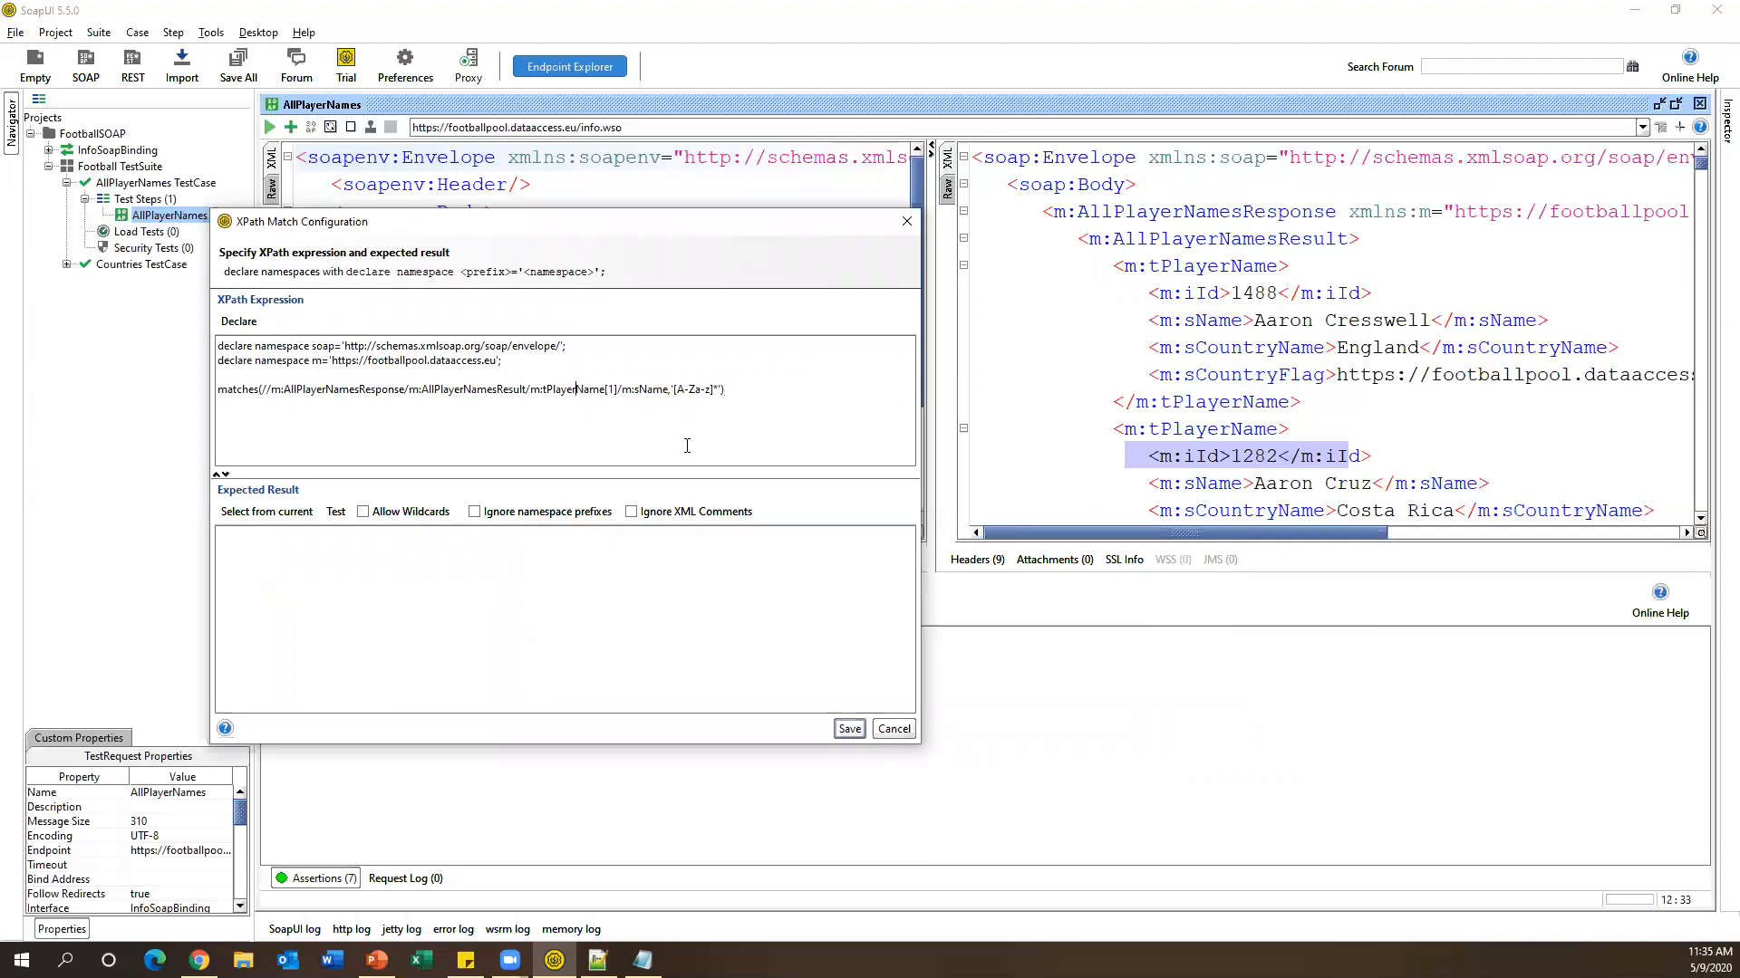
Replace sName with iId in the XPath expression of the new assertion.
key("Delete")
key("Delete")
key("Delete")
key("Delete")
key("Delete")
key("Delete")
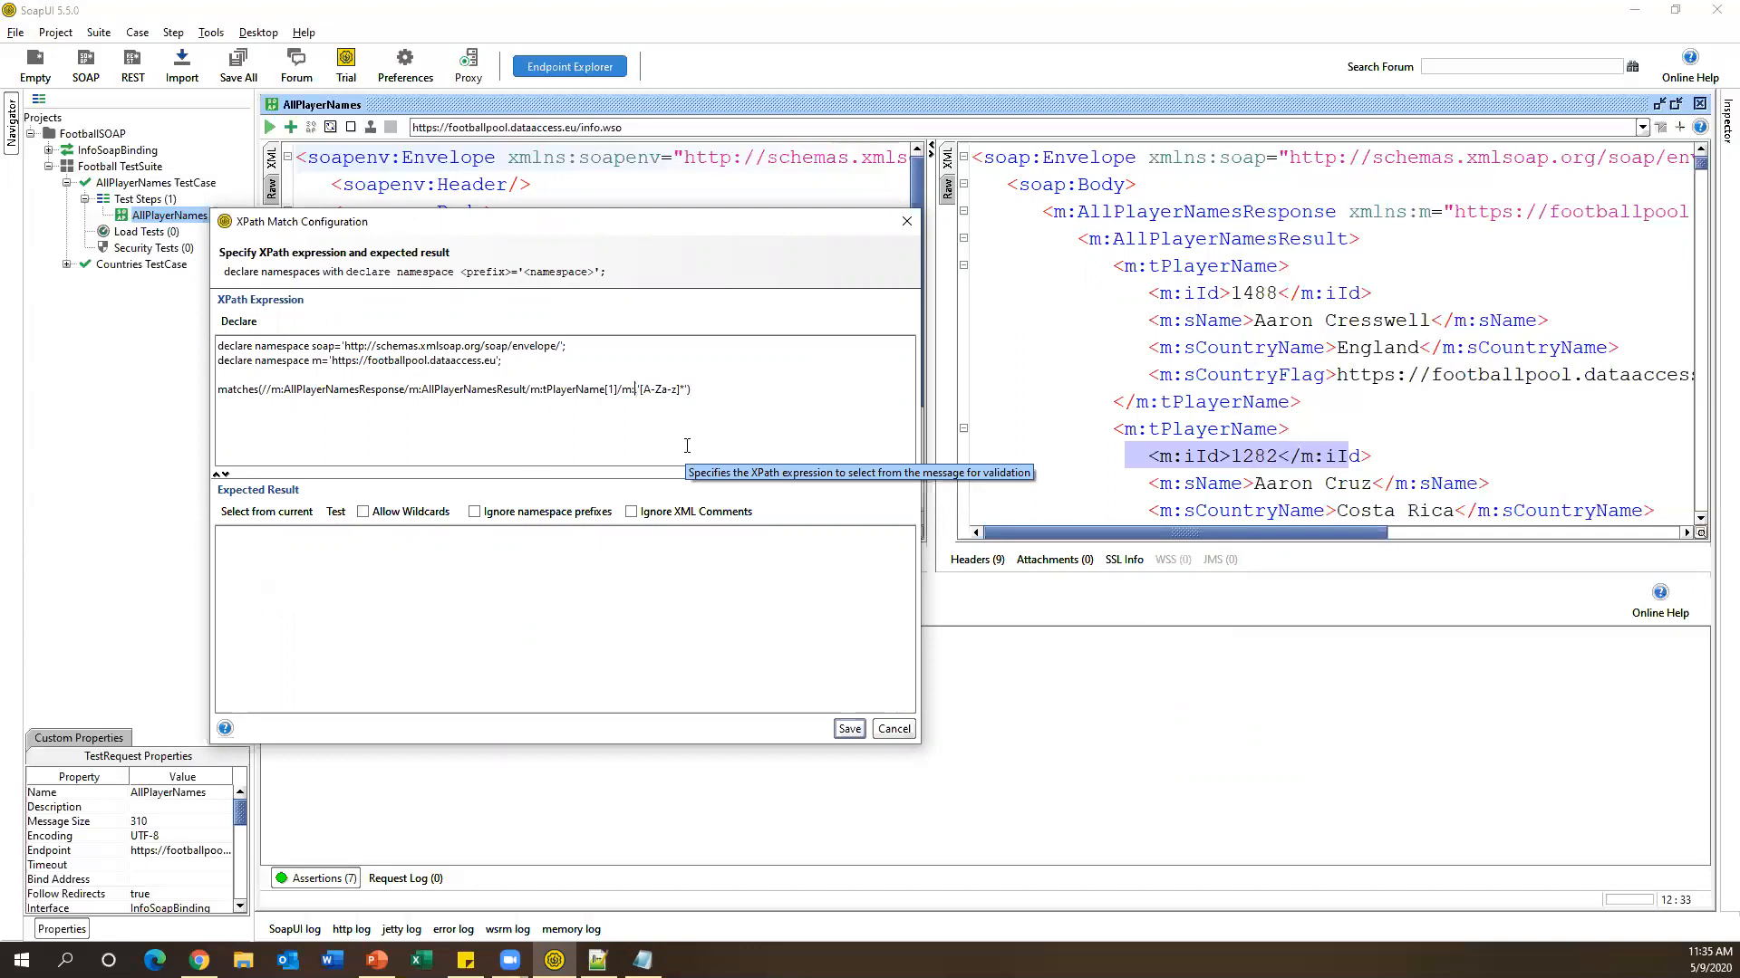
type("iI")
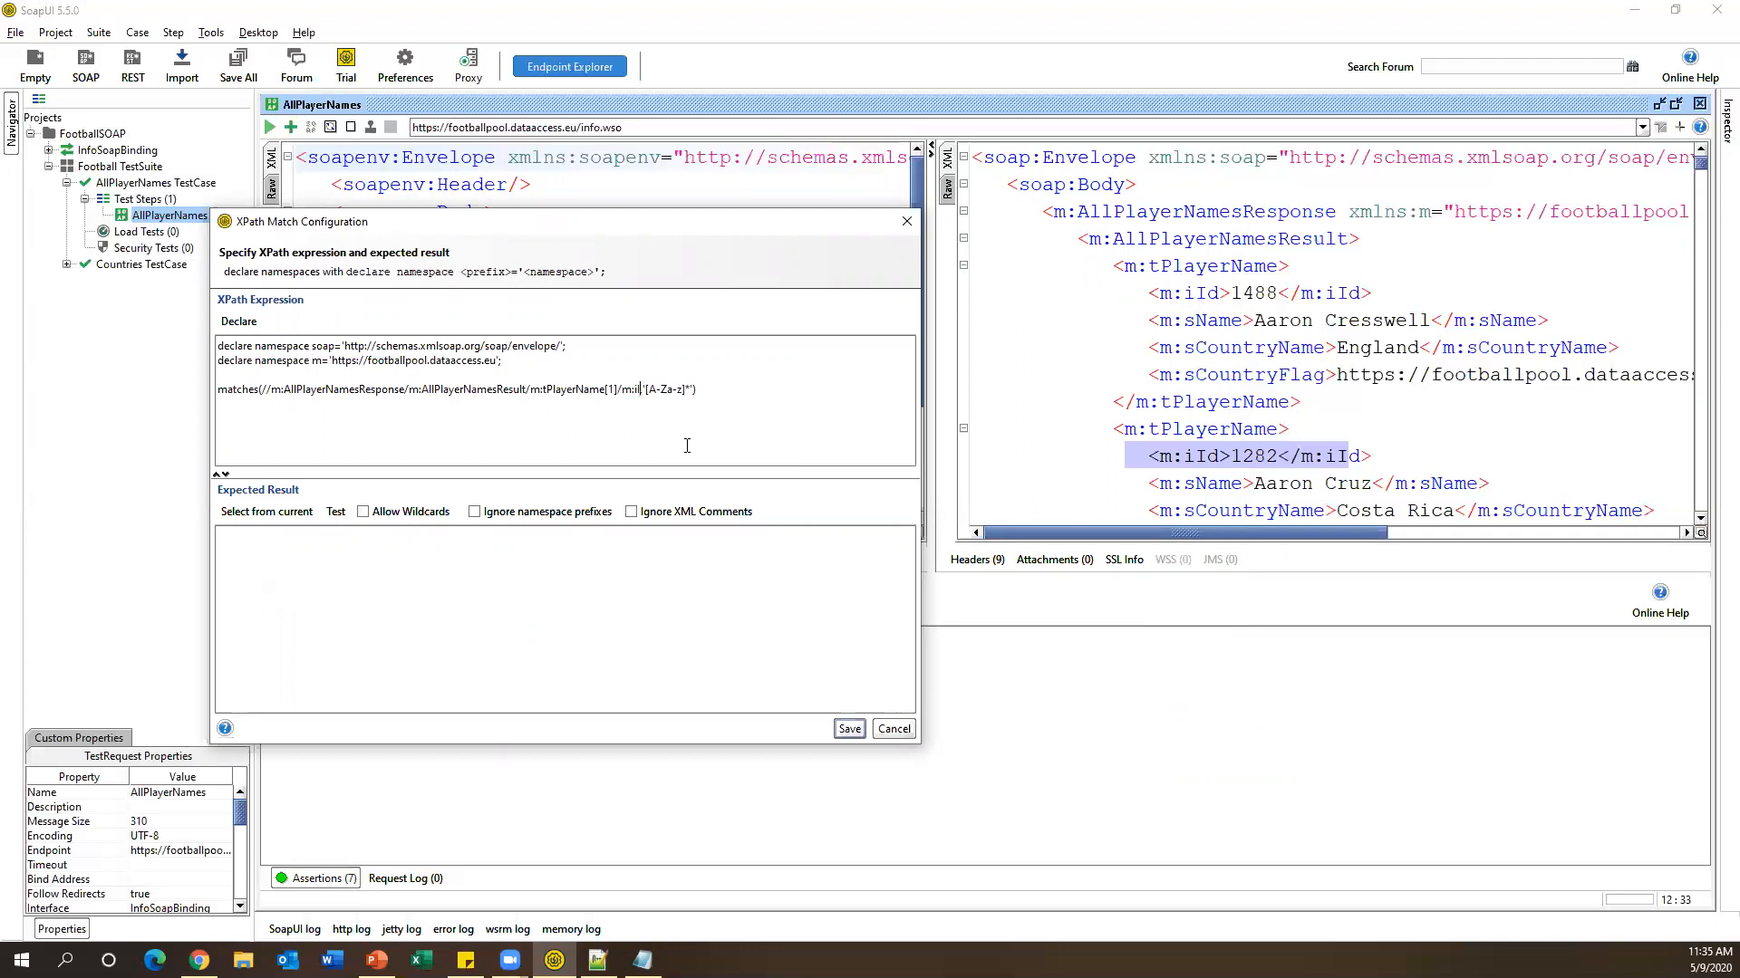
type("d")
Reduce the expression to the plain //m:AllPlayerNamesResponse/m:AllPlayerNamesResult/m:tPlayerName[1]/m:iId path and load its expected result from the current response.
key("Right")
key("shift+Right")
key("shift+Right")
key("shift+Right")
key("shift+Right")
key("shift+Right")
key("shift+Right")
key("shift+Right")
key("shift+Right")
key("shift+Right")
key("shift+Right")
key("shift+Right")
key("BackSpace")
key("BackSpace")
key("BackSpace")
key("Delete")
key("Delete")
key("Delete")
key("Delete")
key("Delete")
key("Delete")
key("Delete")
key("Delete")
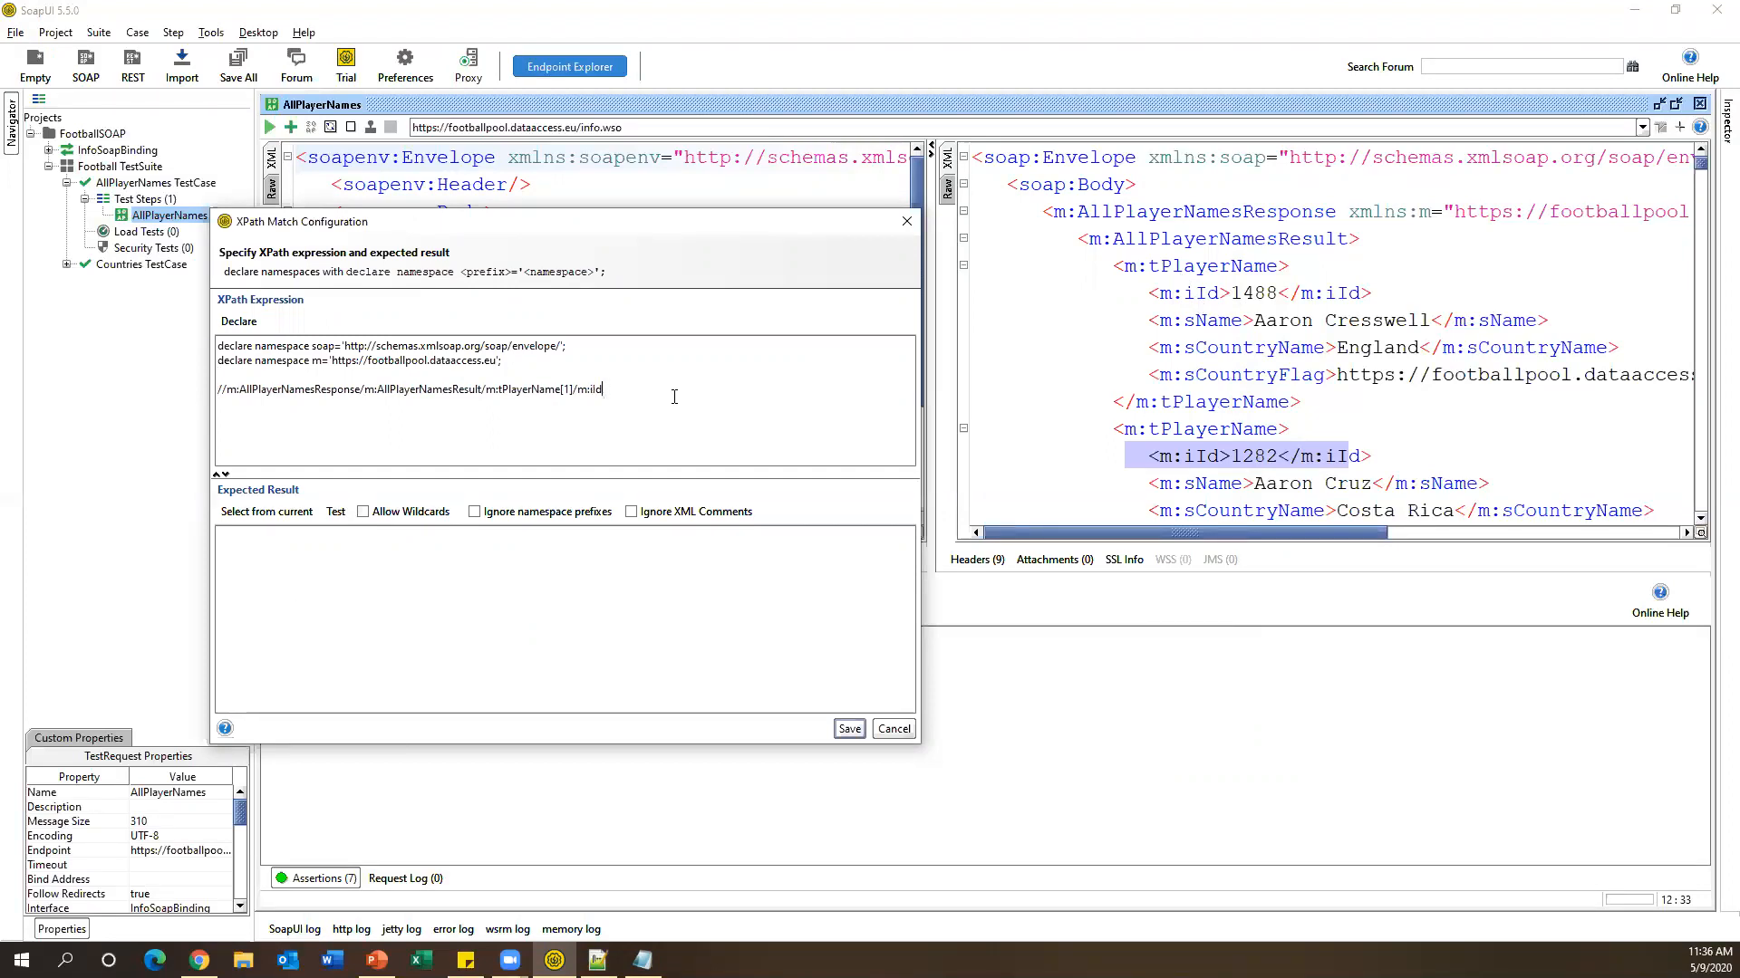
left_click(267, 513)
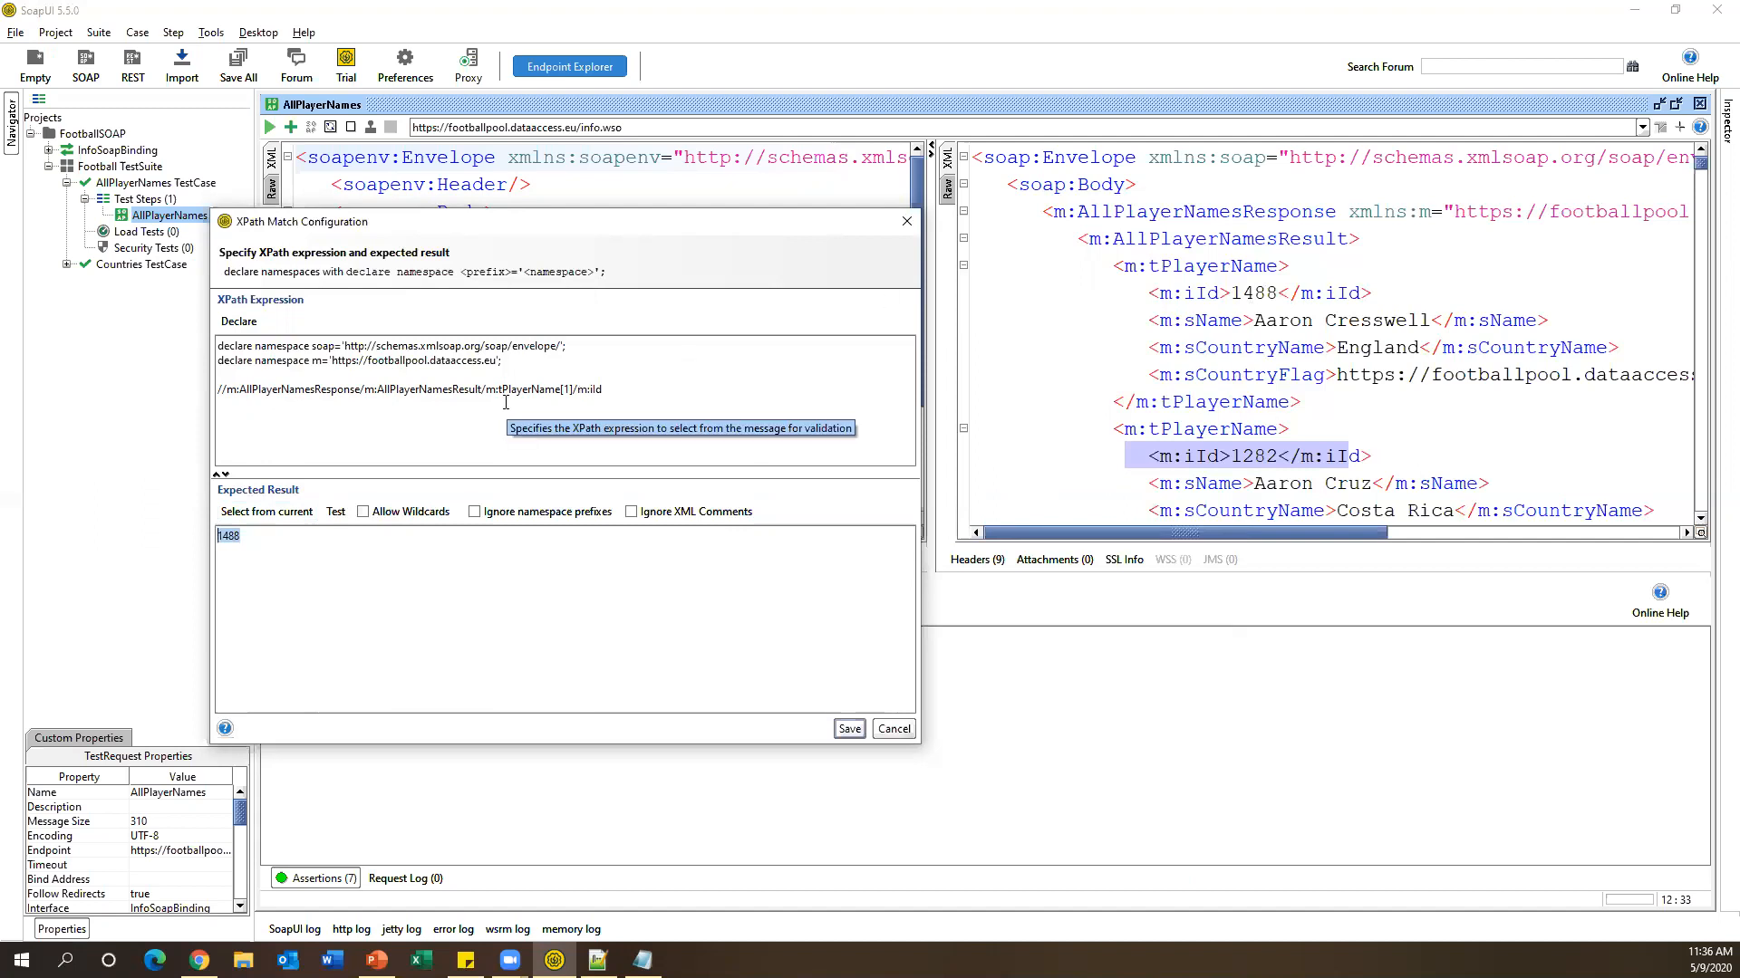
left_click_drag(575, 390, 481, 390)
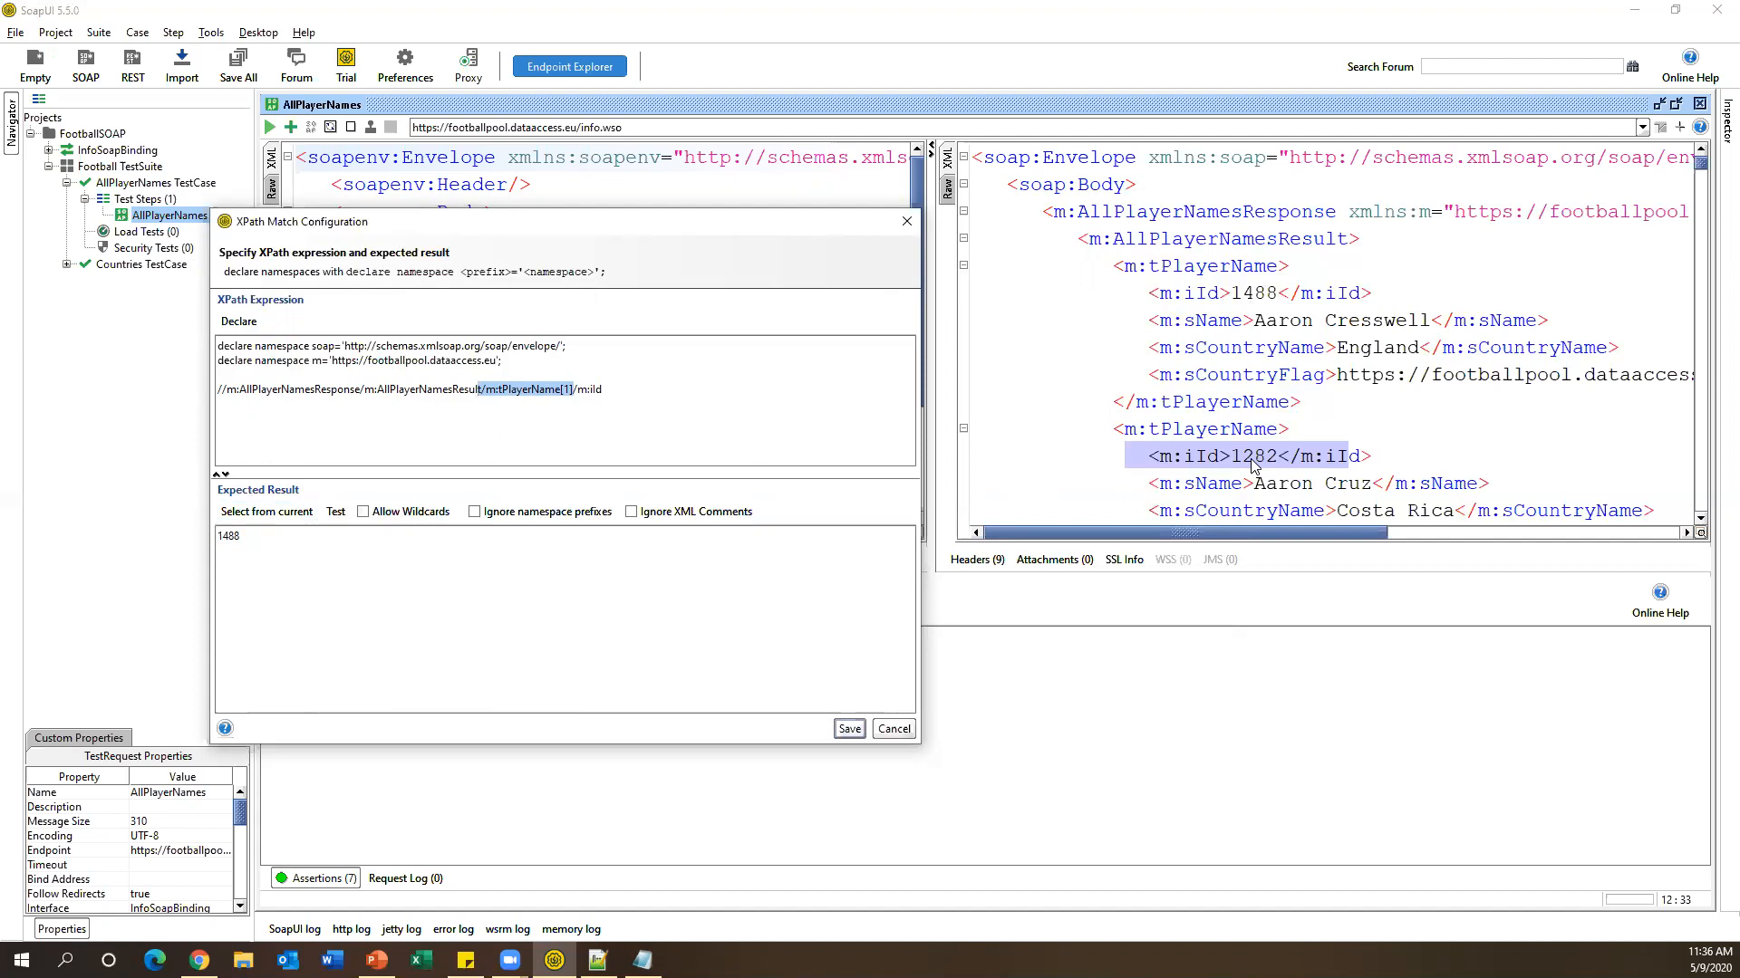
Wrap the iId path in matches() with "\d" as the pattern argument.
left_click(219, 391)
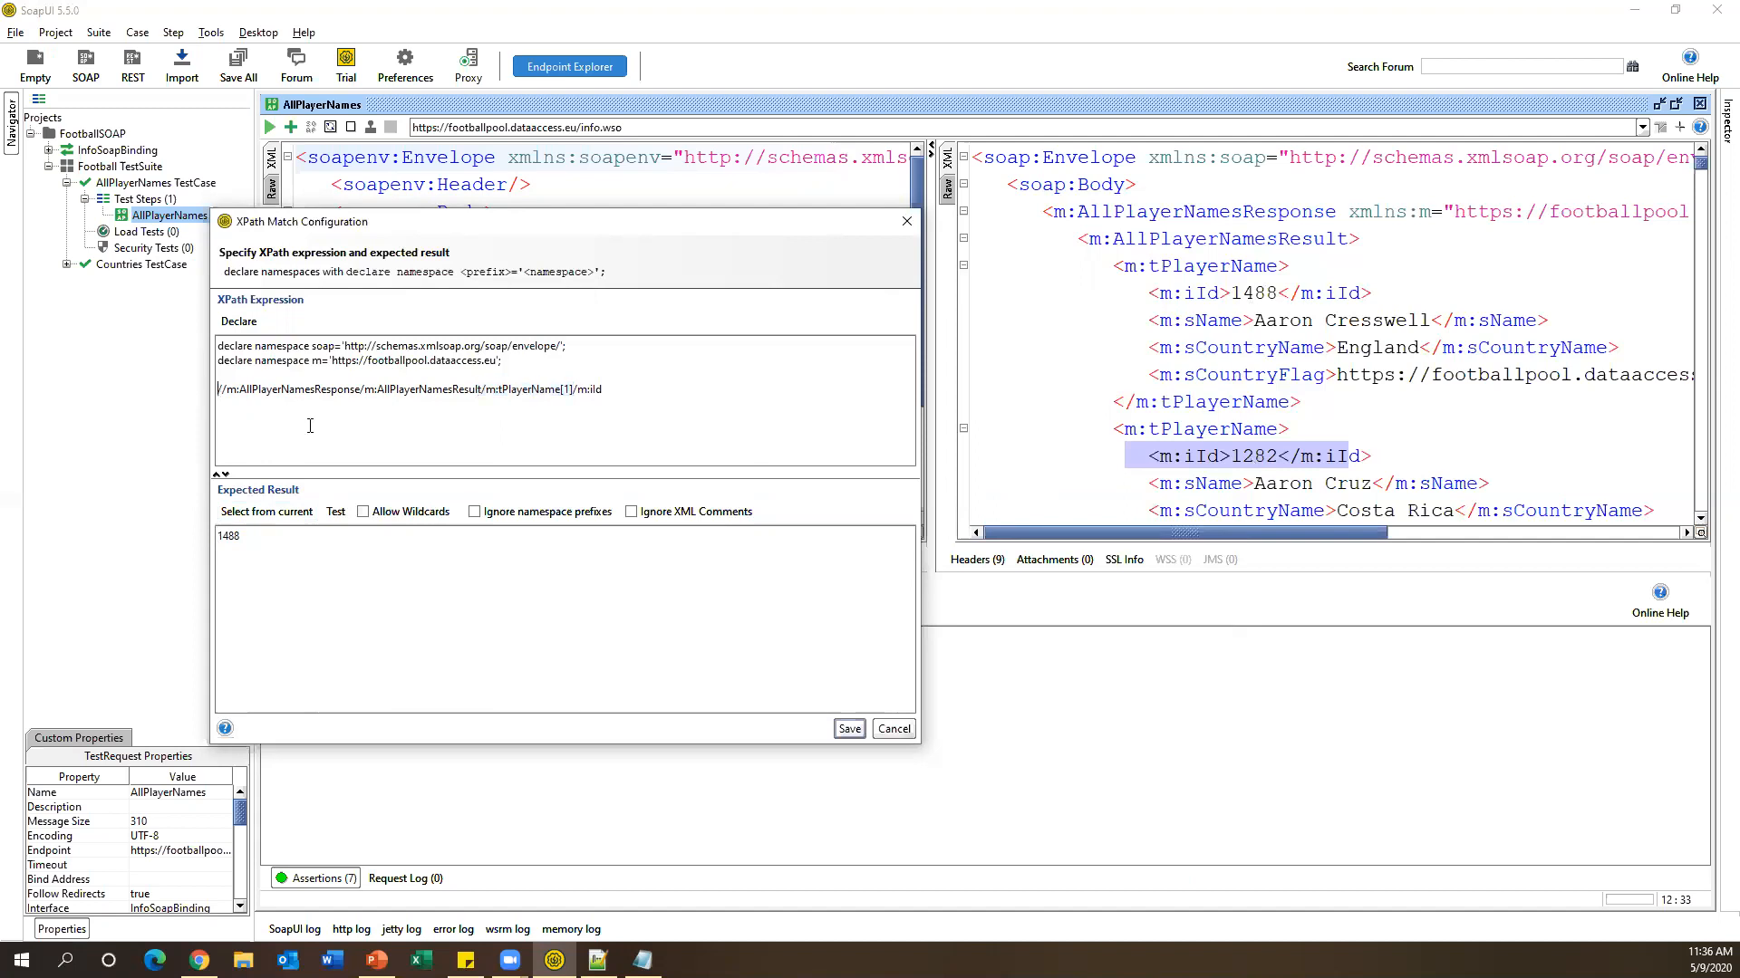
type("matches")
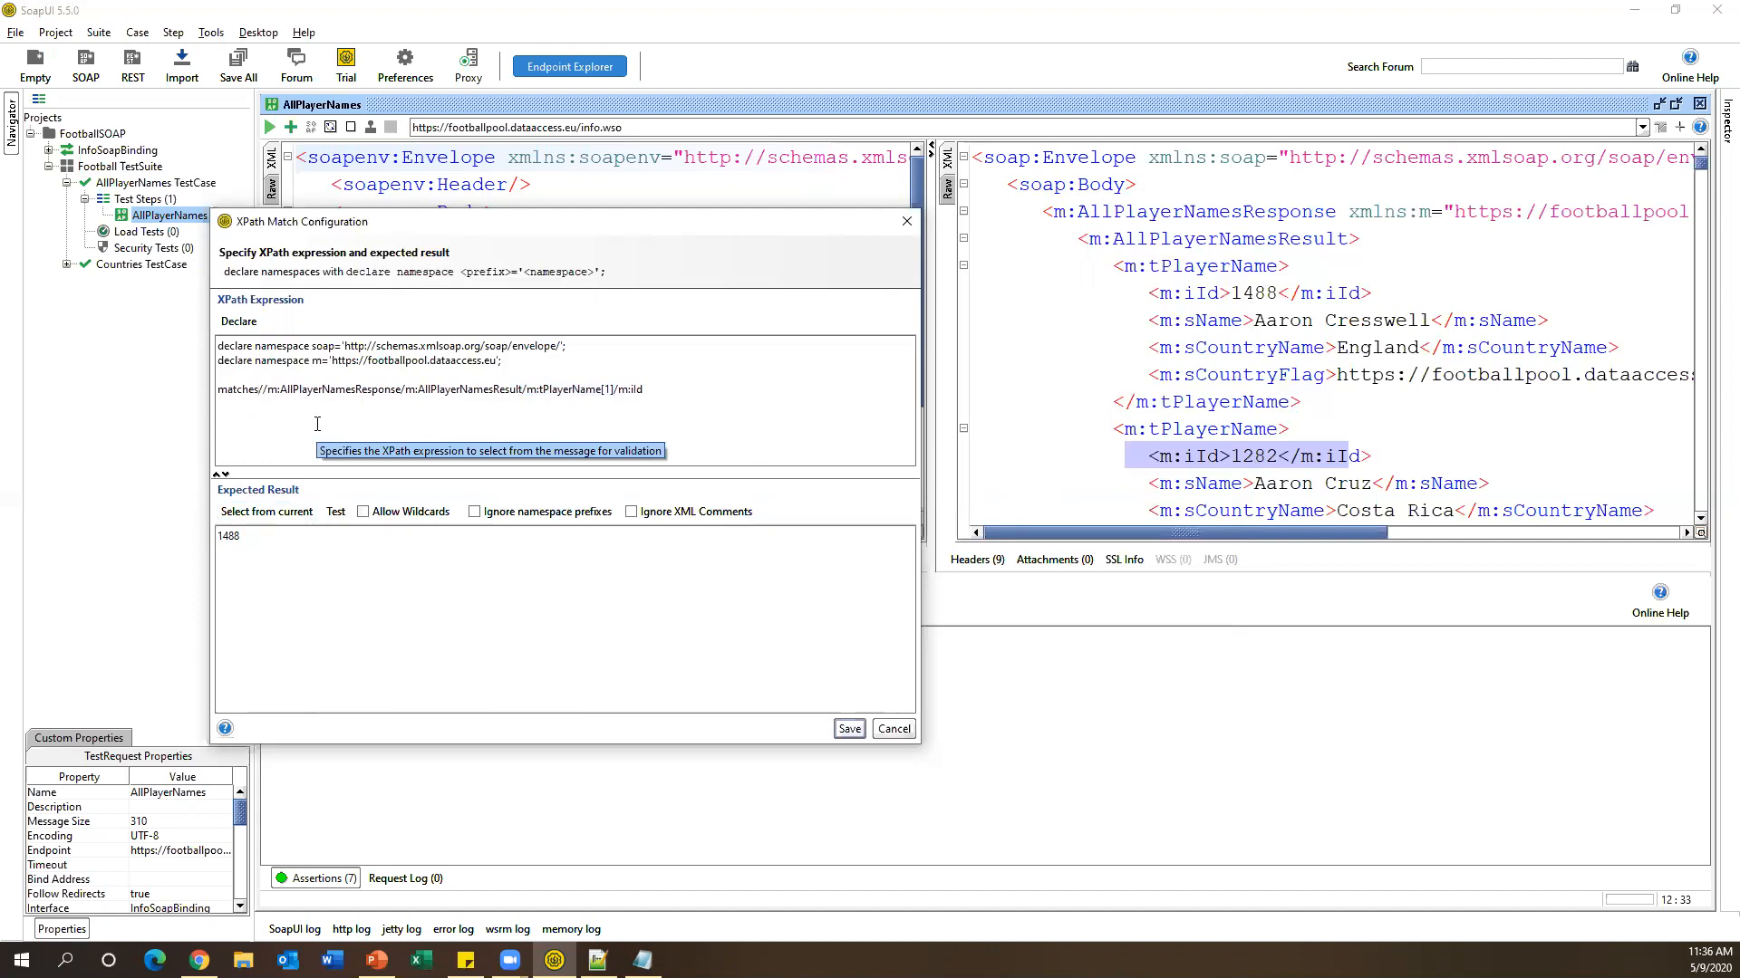
type("(")
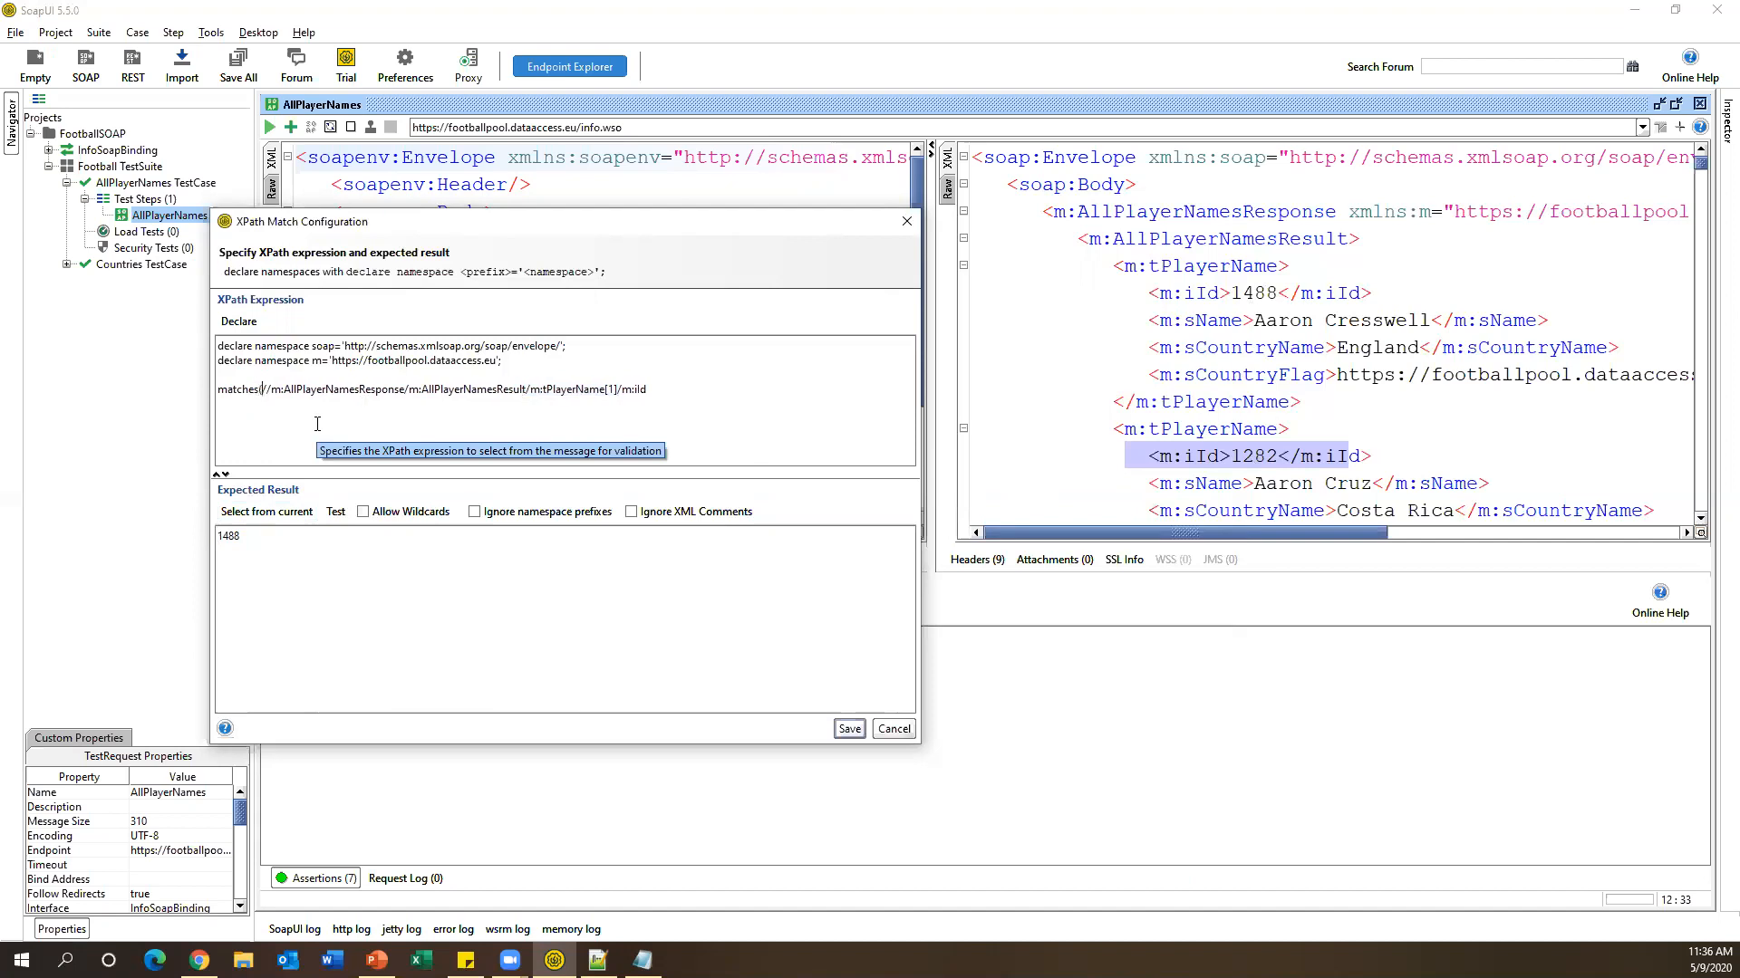
left_click(707, 384)
type(",")
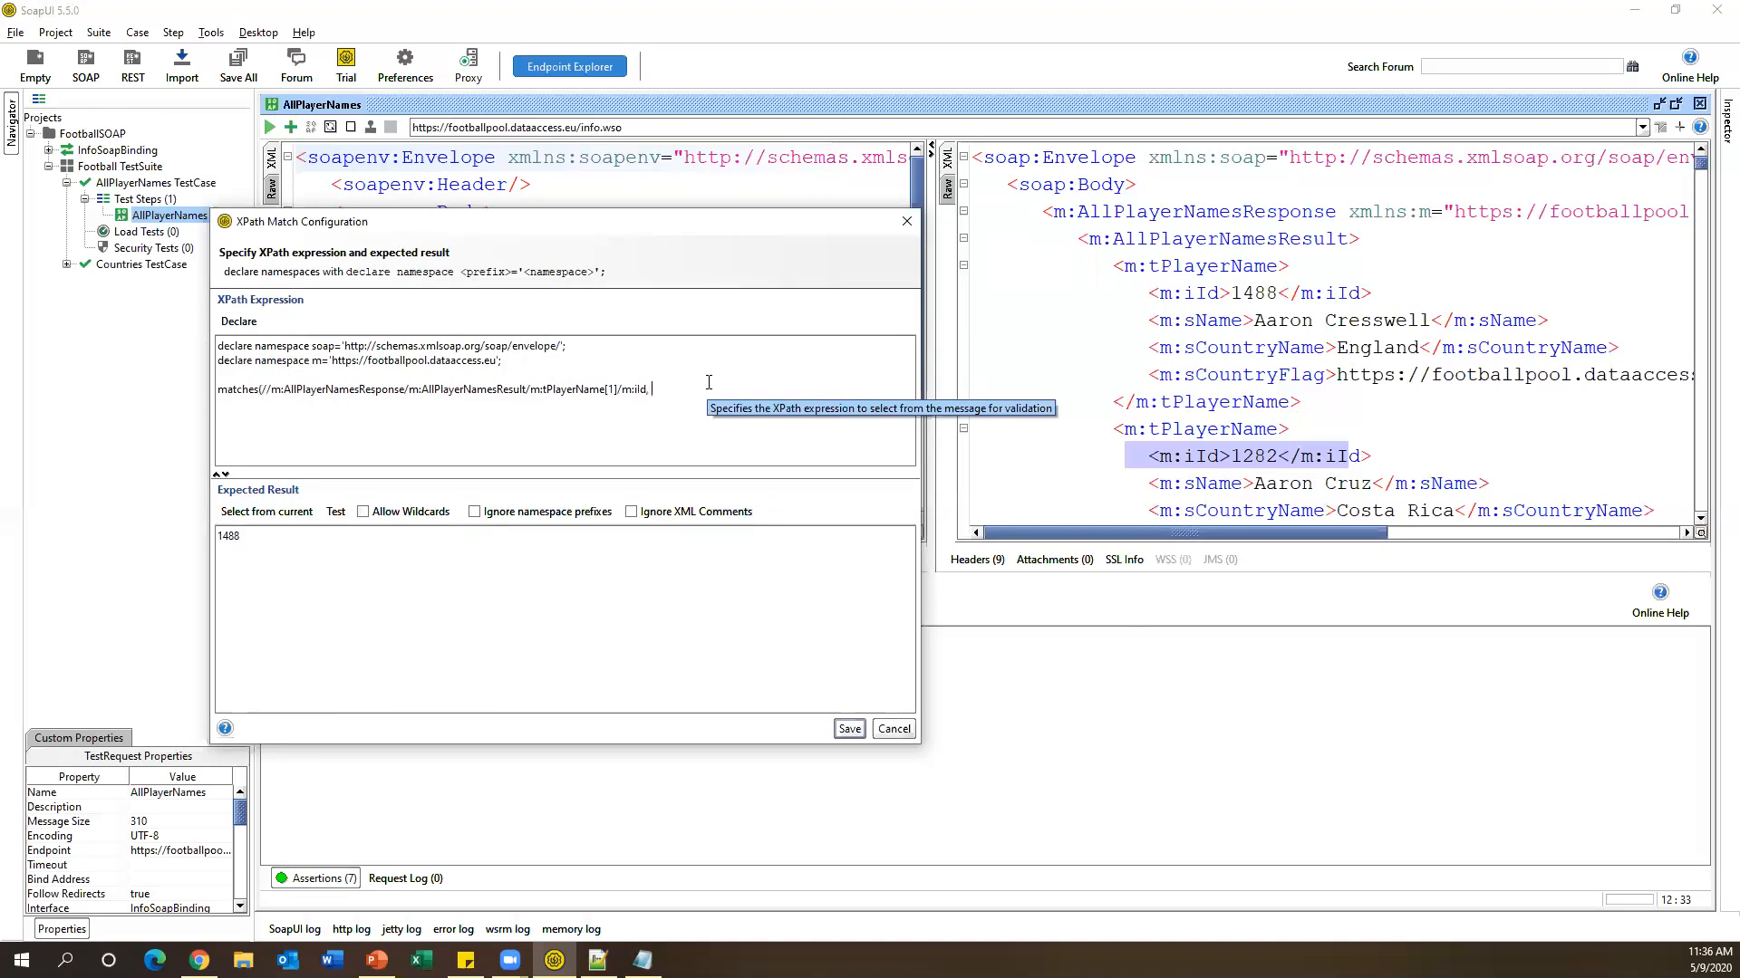
type(" \" \"")
key("Left")
key("Left")
key("Left")
key("Left")
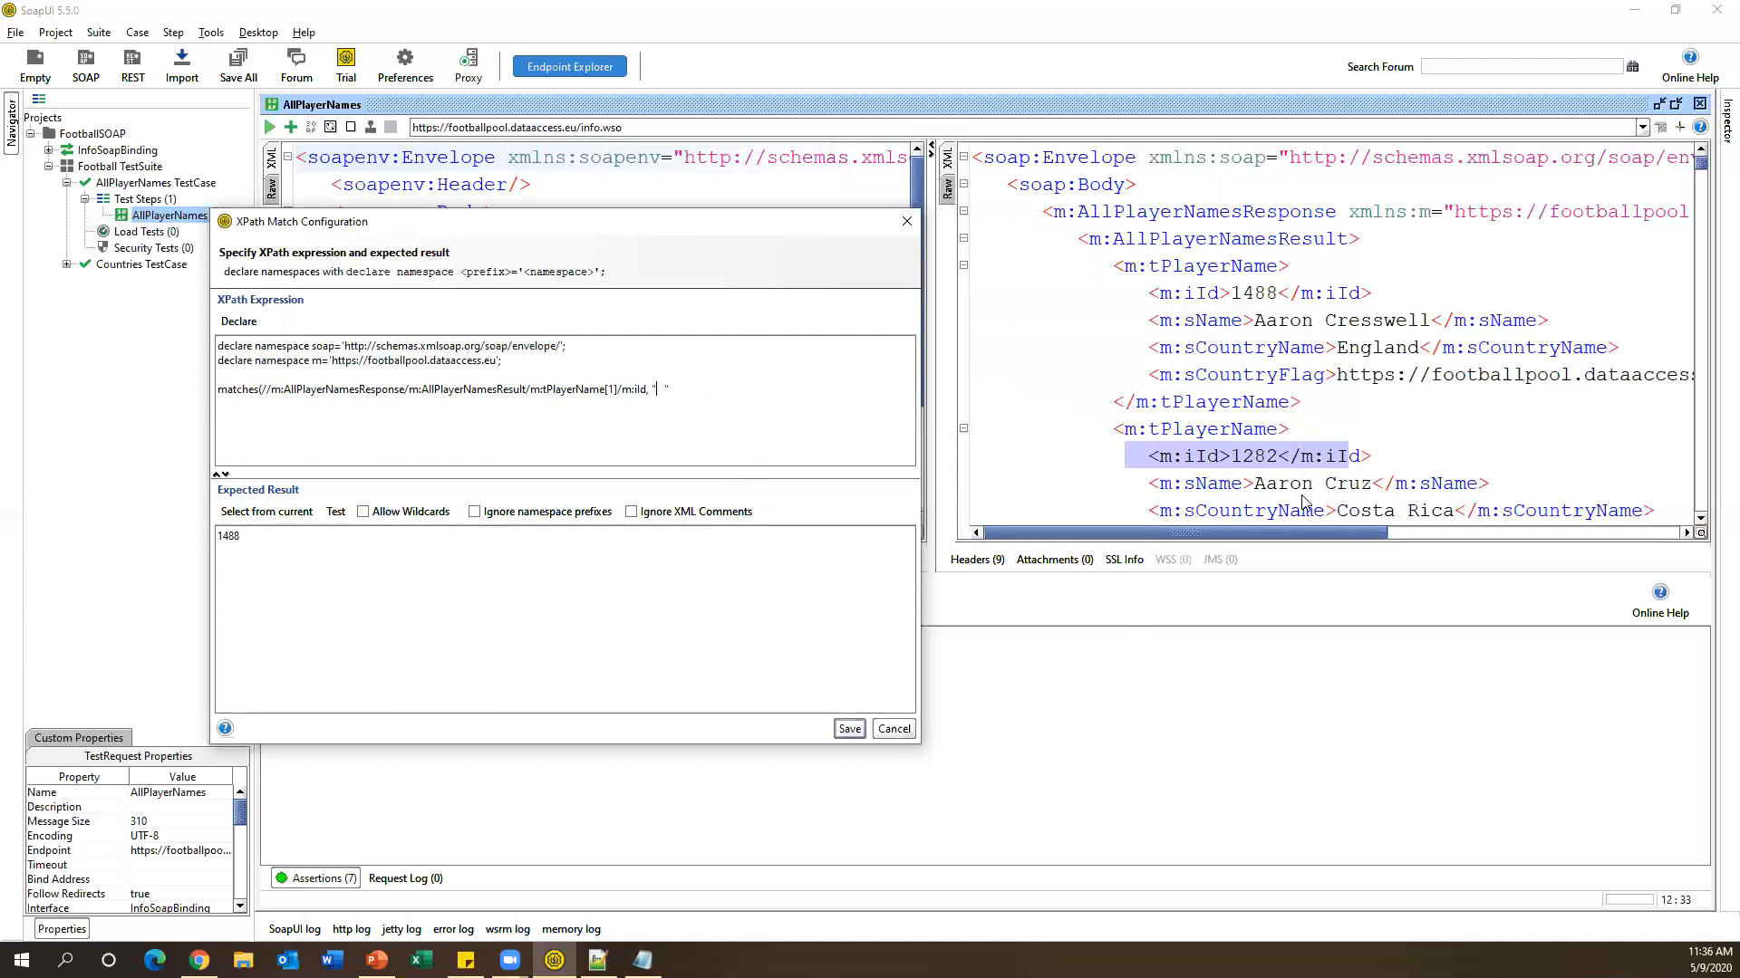
type("\\d")
Review both matches() arguments, refresh the expected result from the current response for the \d expression, and save the assertion.
left_click(261, 389)
left_click_drag(261, 389, 647, 385)
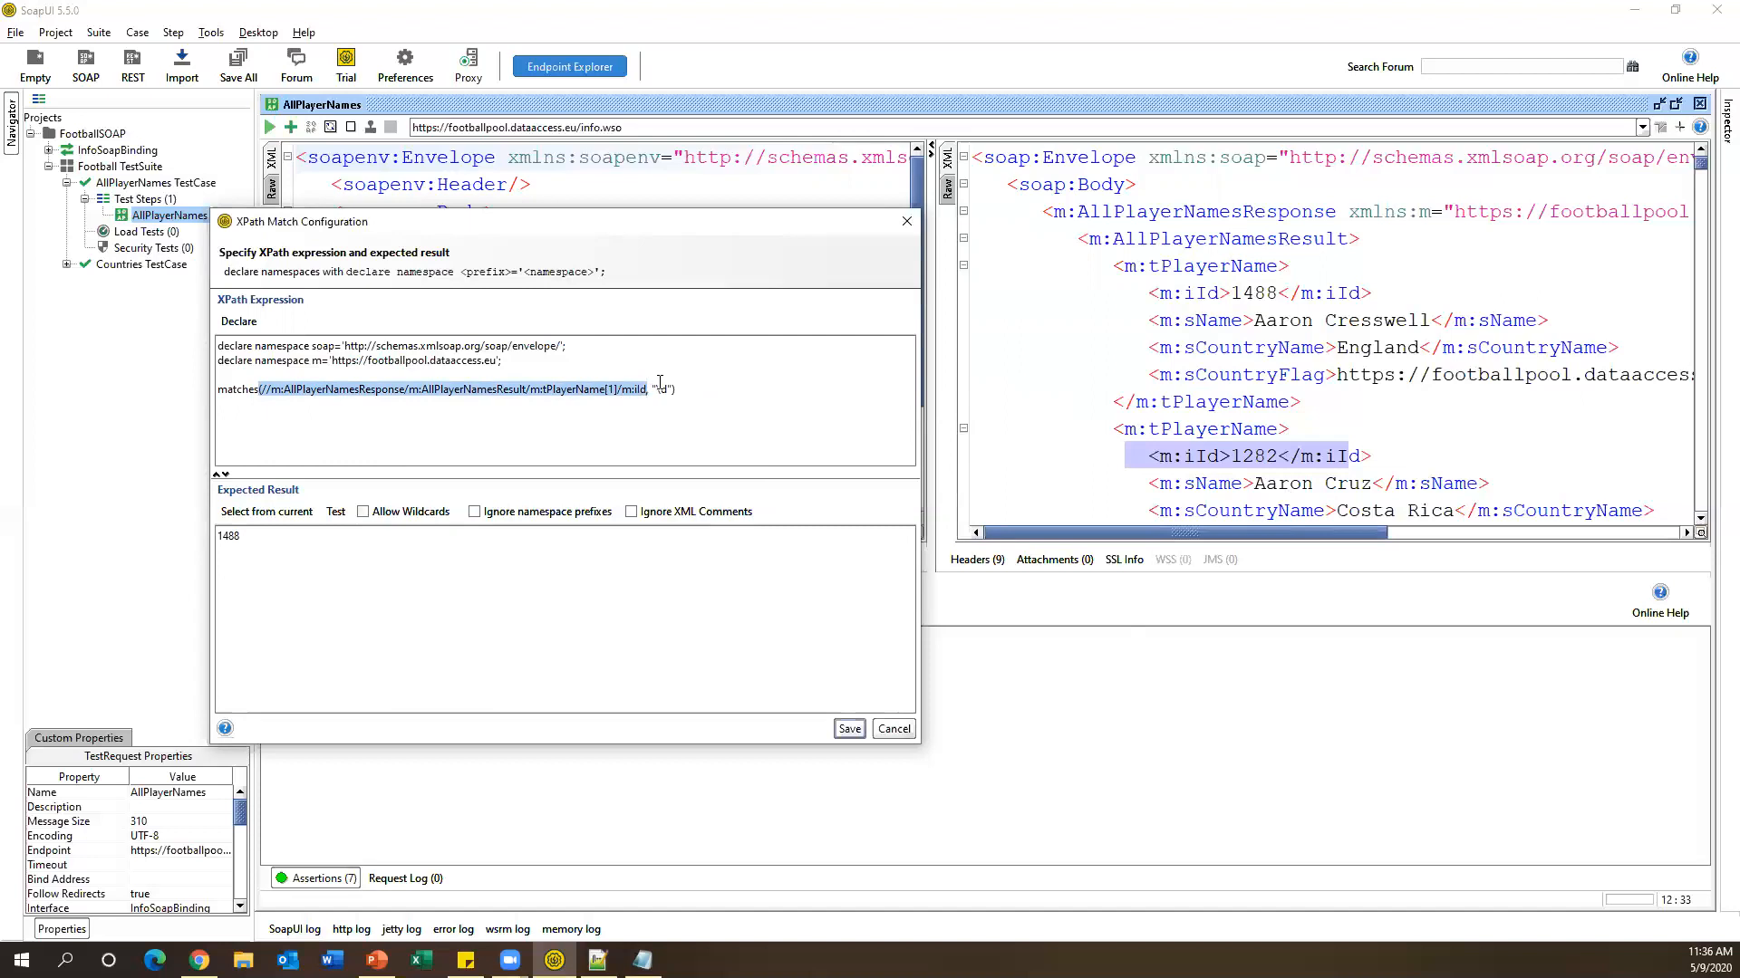
left_click_drag(659, 389, 670, 389)
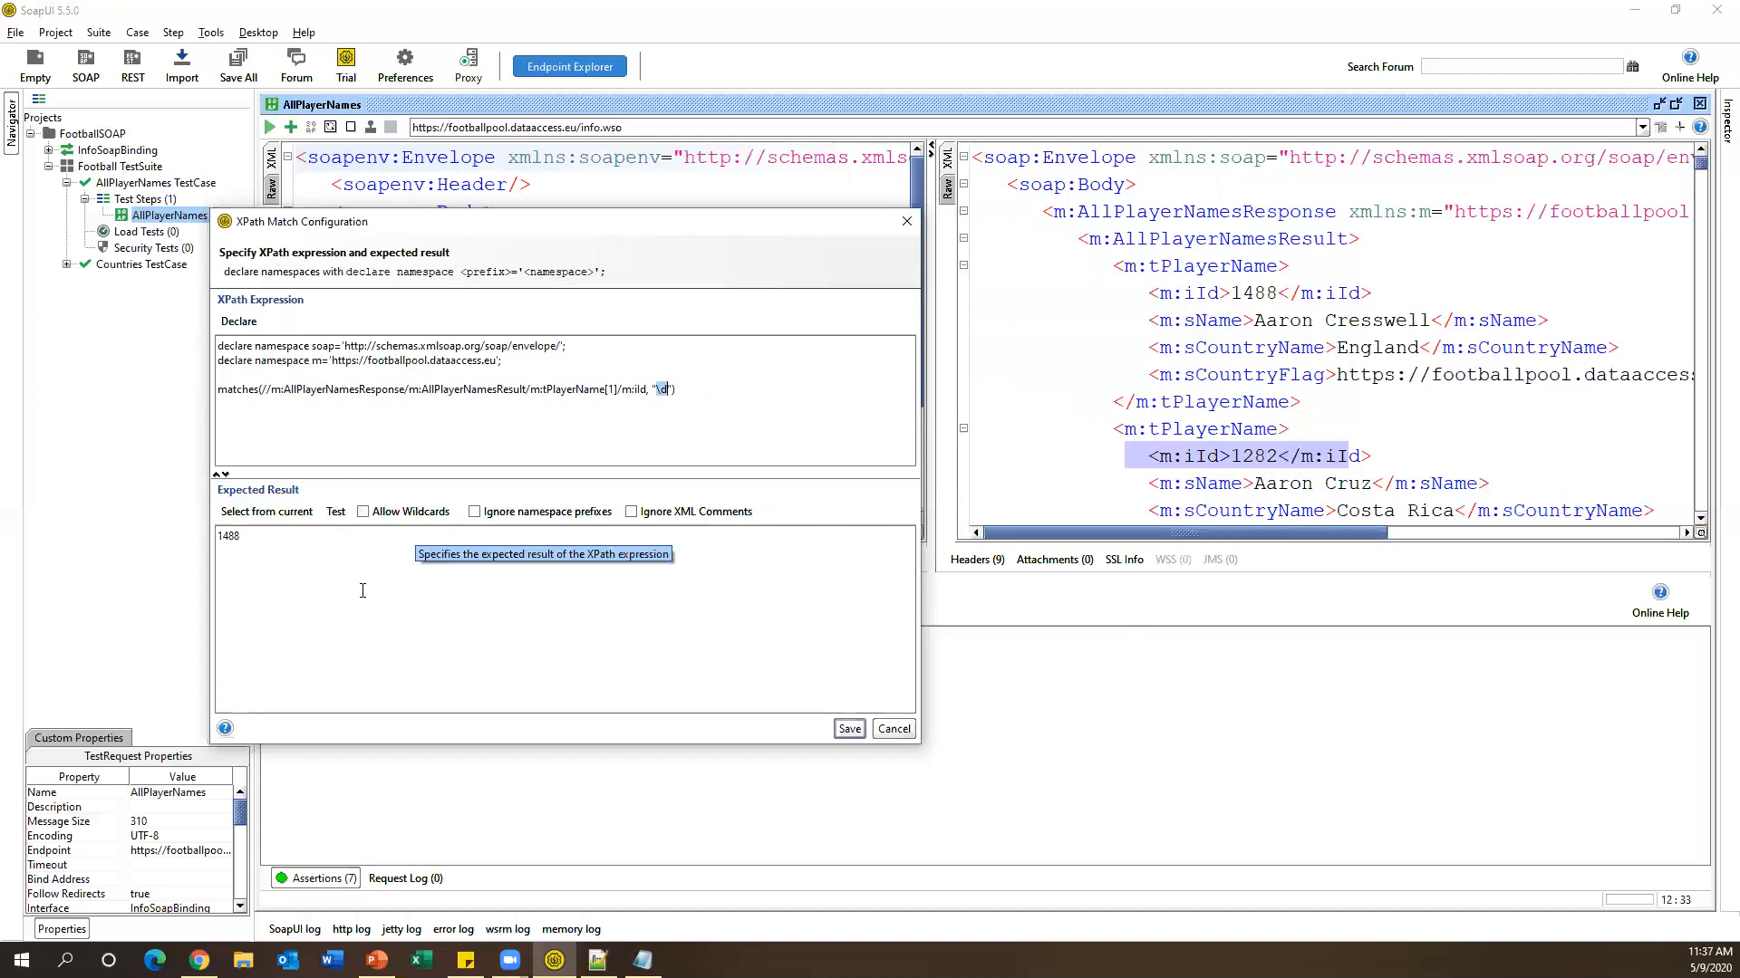
left_click(705, 391)
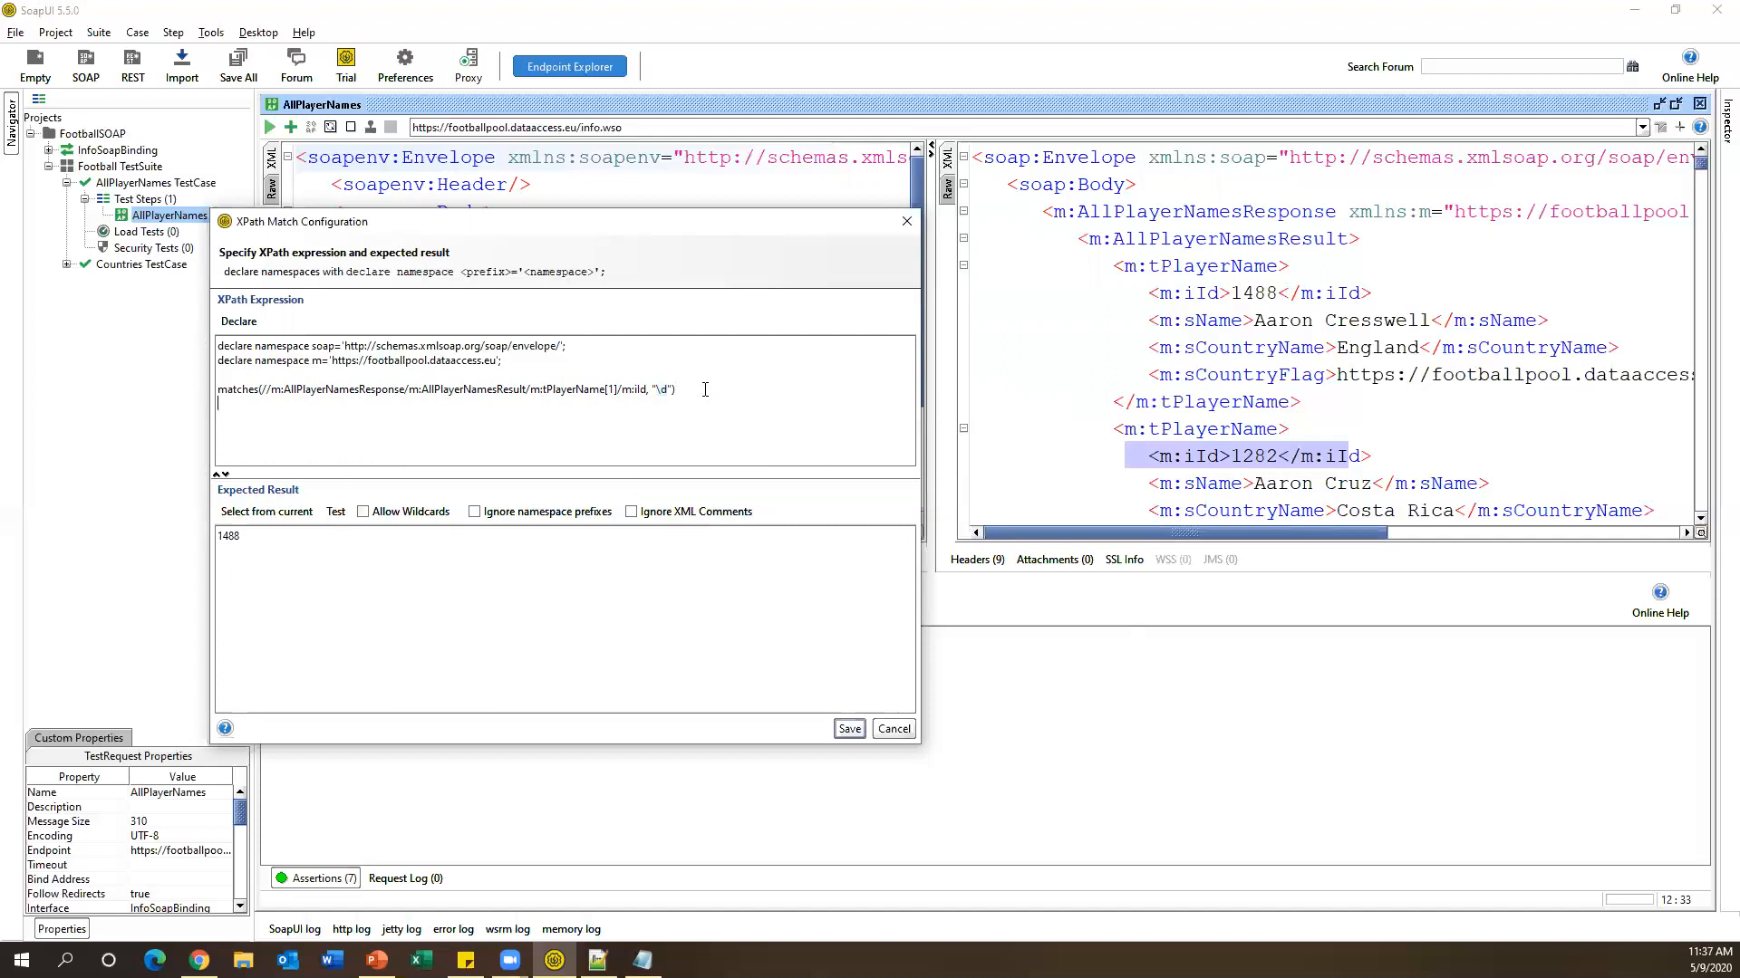
left_click(269, 518)
left_click_drag(648, 389, 263, 392)
left_click_drag(655, 390, 670, 389)
left_click(849, 730)
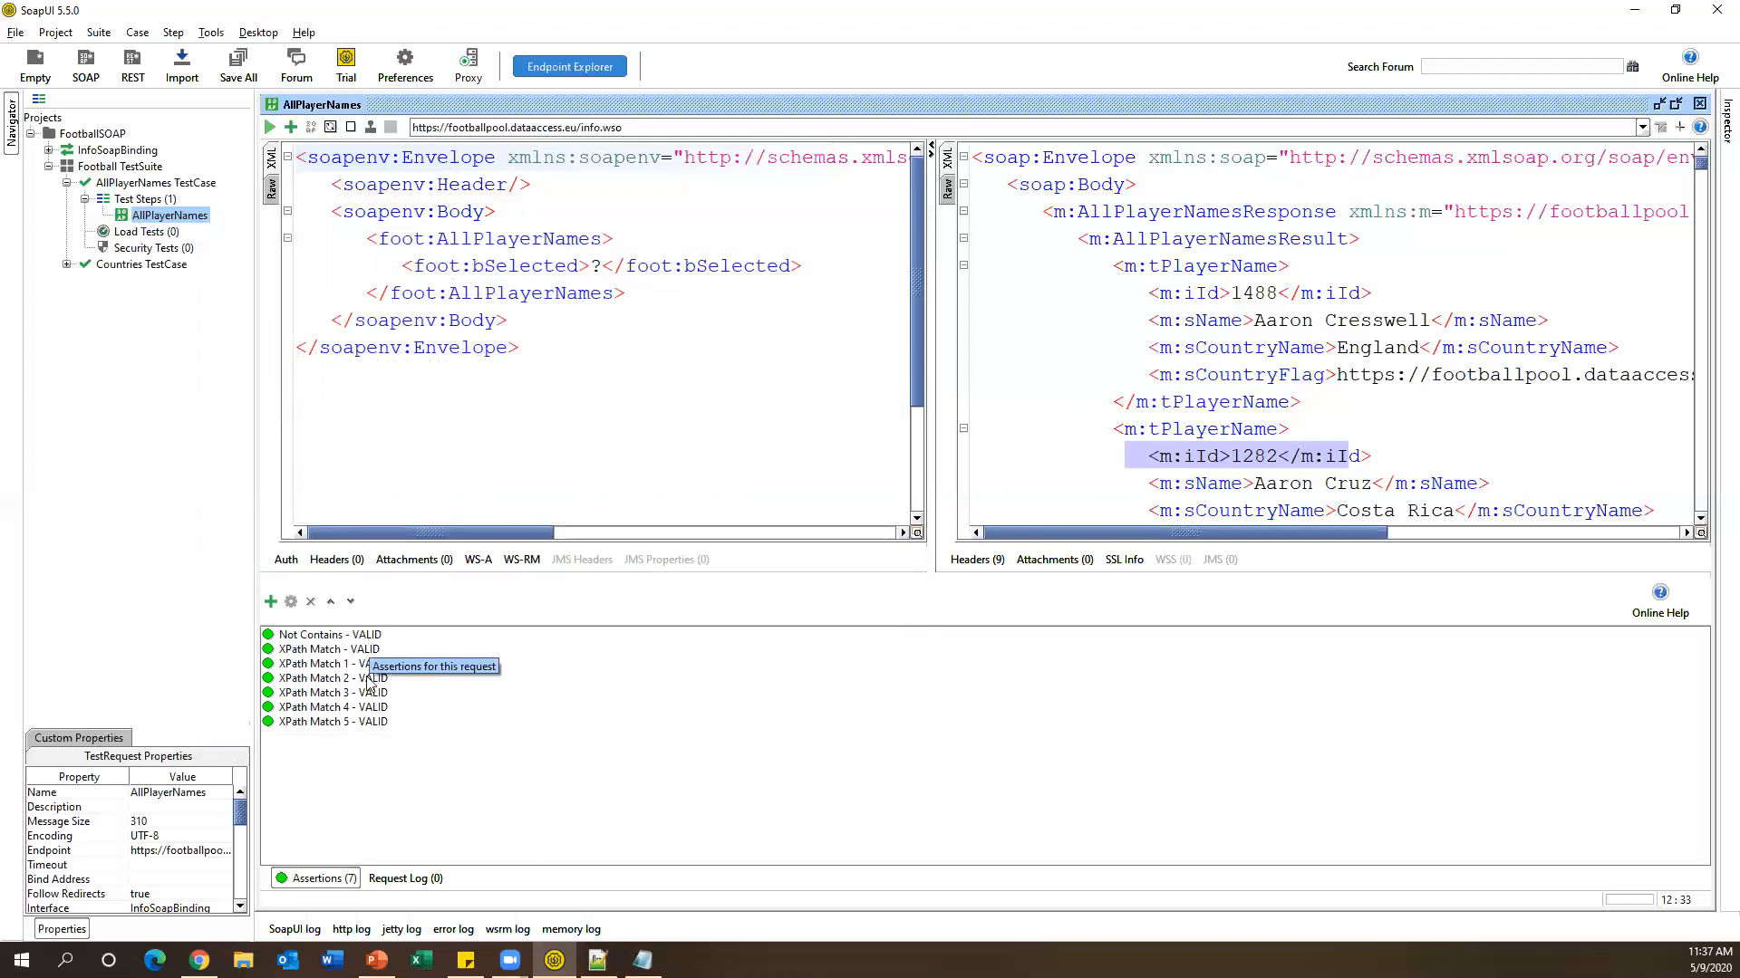
Open the AllPlayerNames TestCase, close the request editor, run the test case, and enlarge its window.
double_click(119, 184)
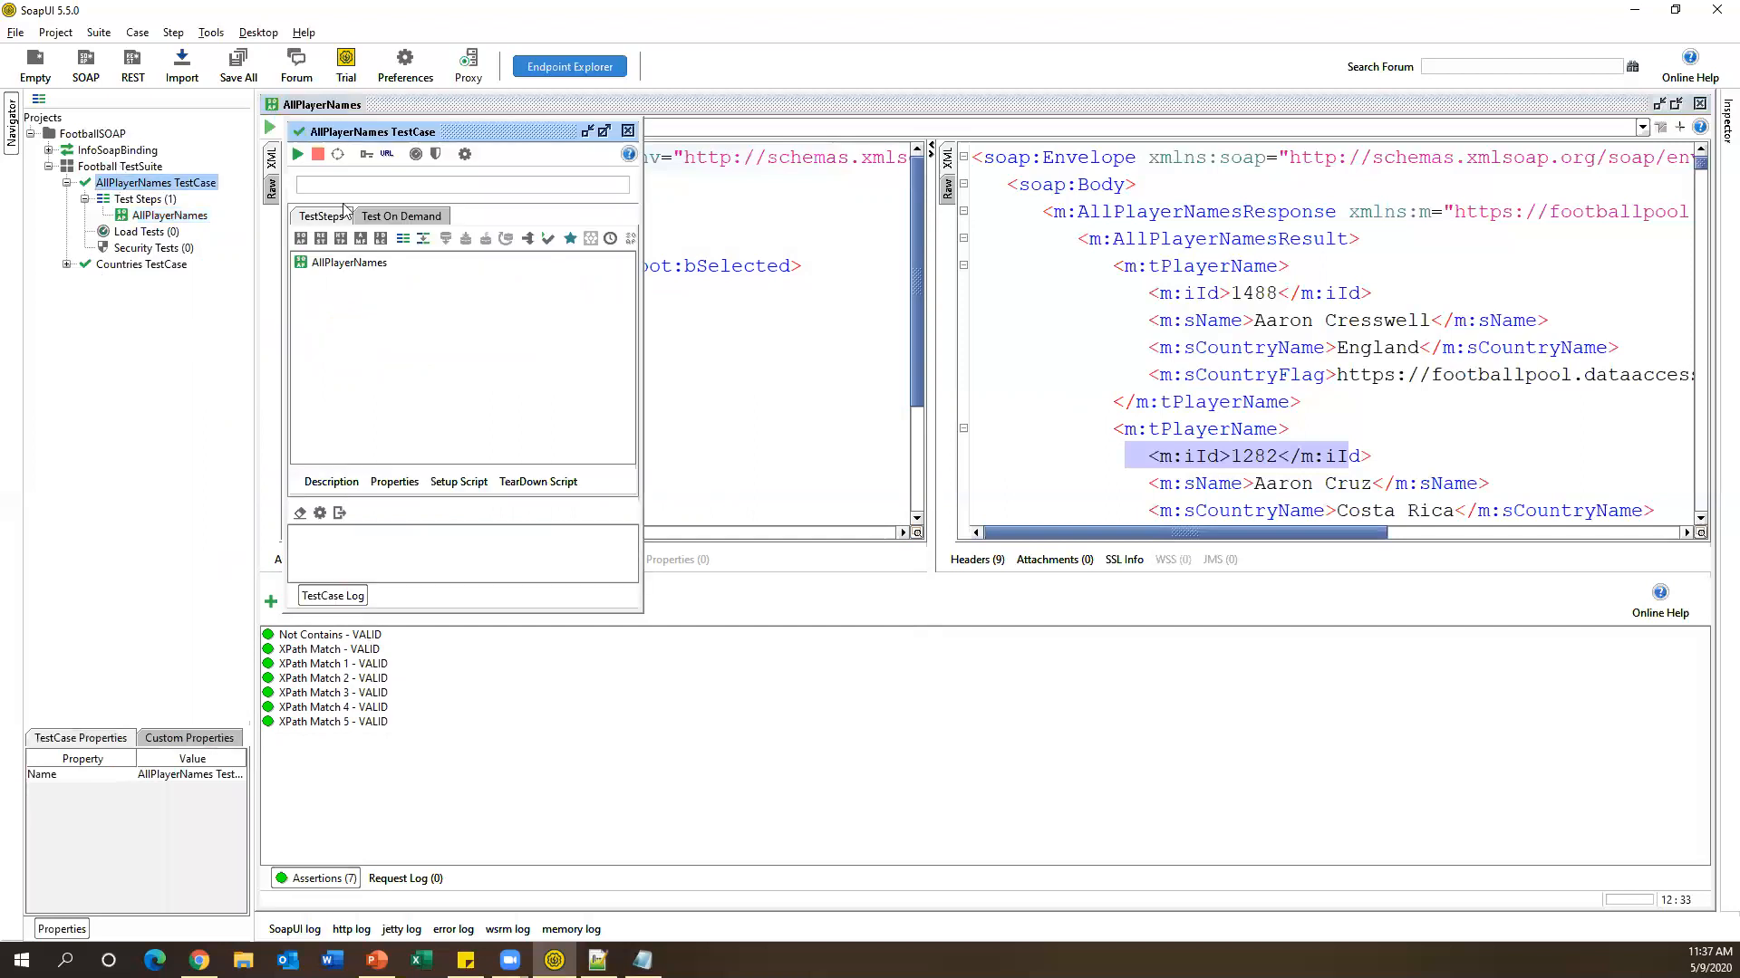
left_click(1700, 104)
left_click(296, 154)
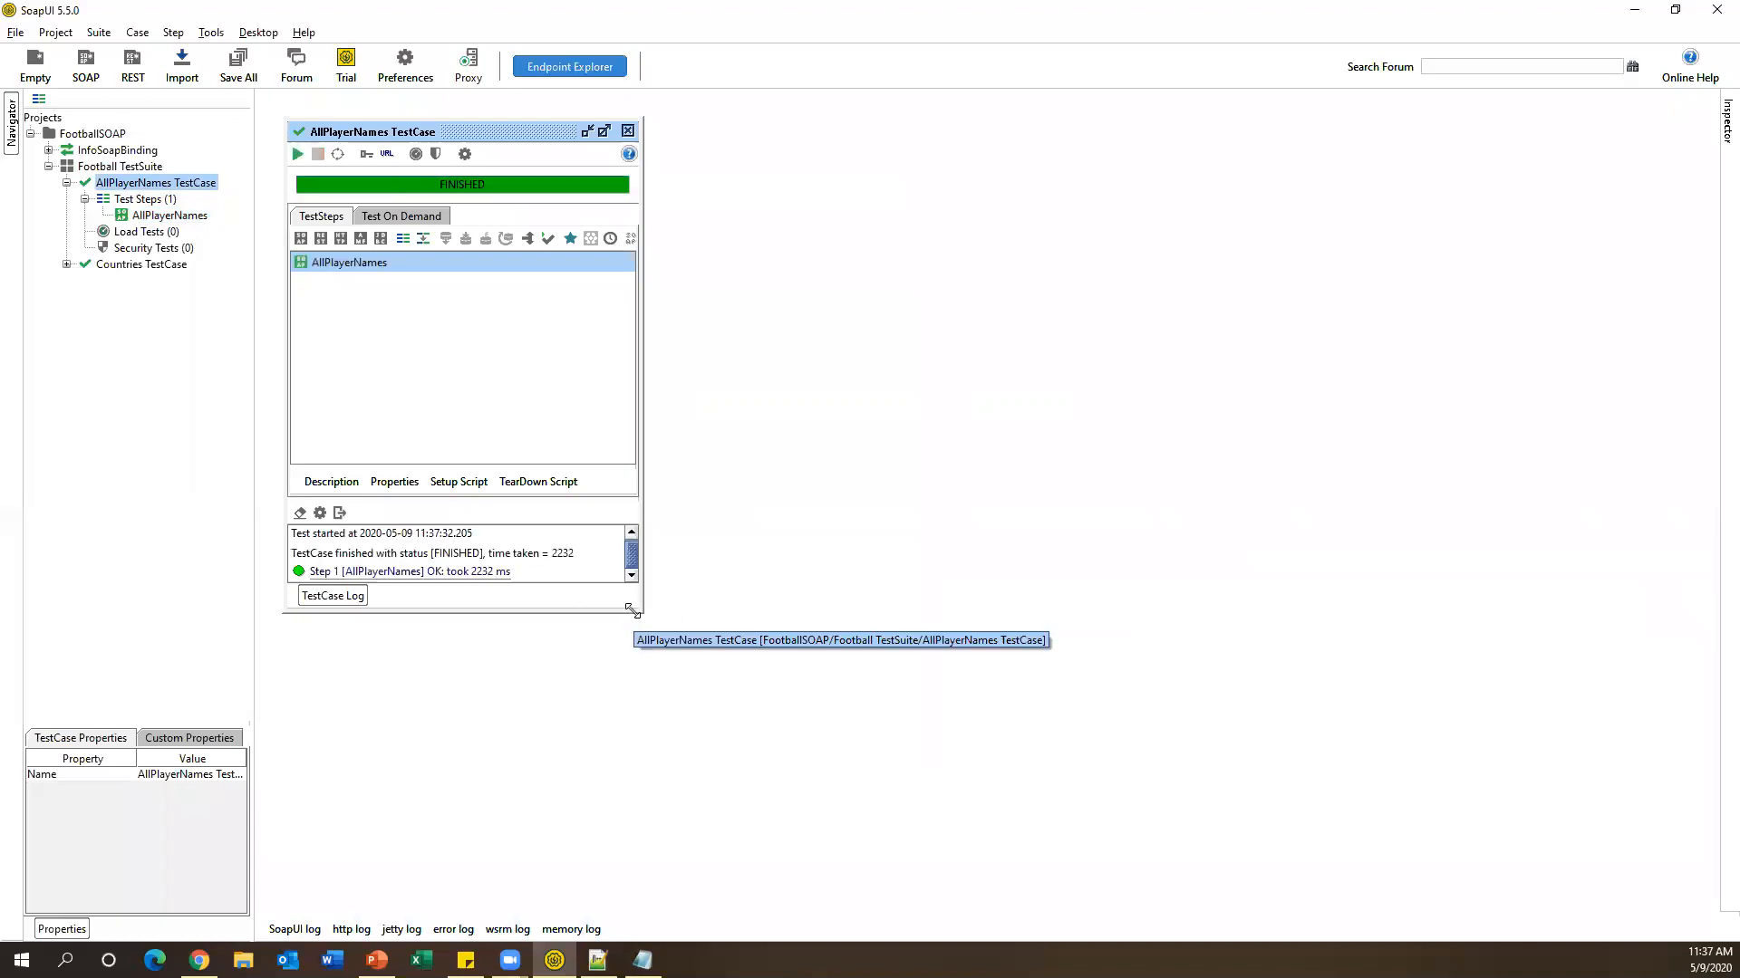
left_click_drag(632, 611, 744, 751)
Look through the log, description, setup script and properties sections of the test case and close its window.
left_click(344, 741)
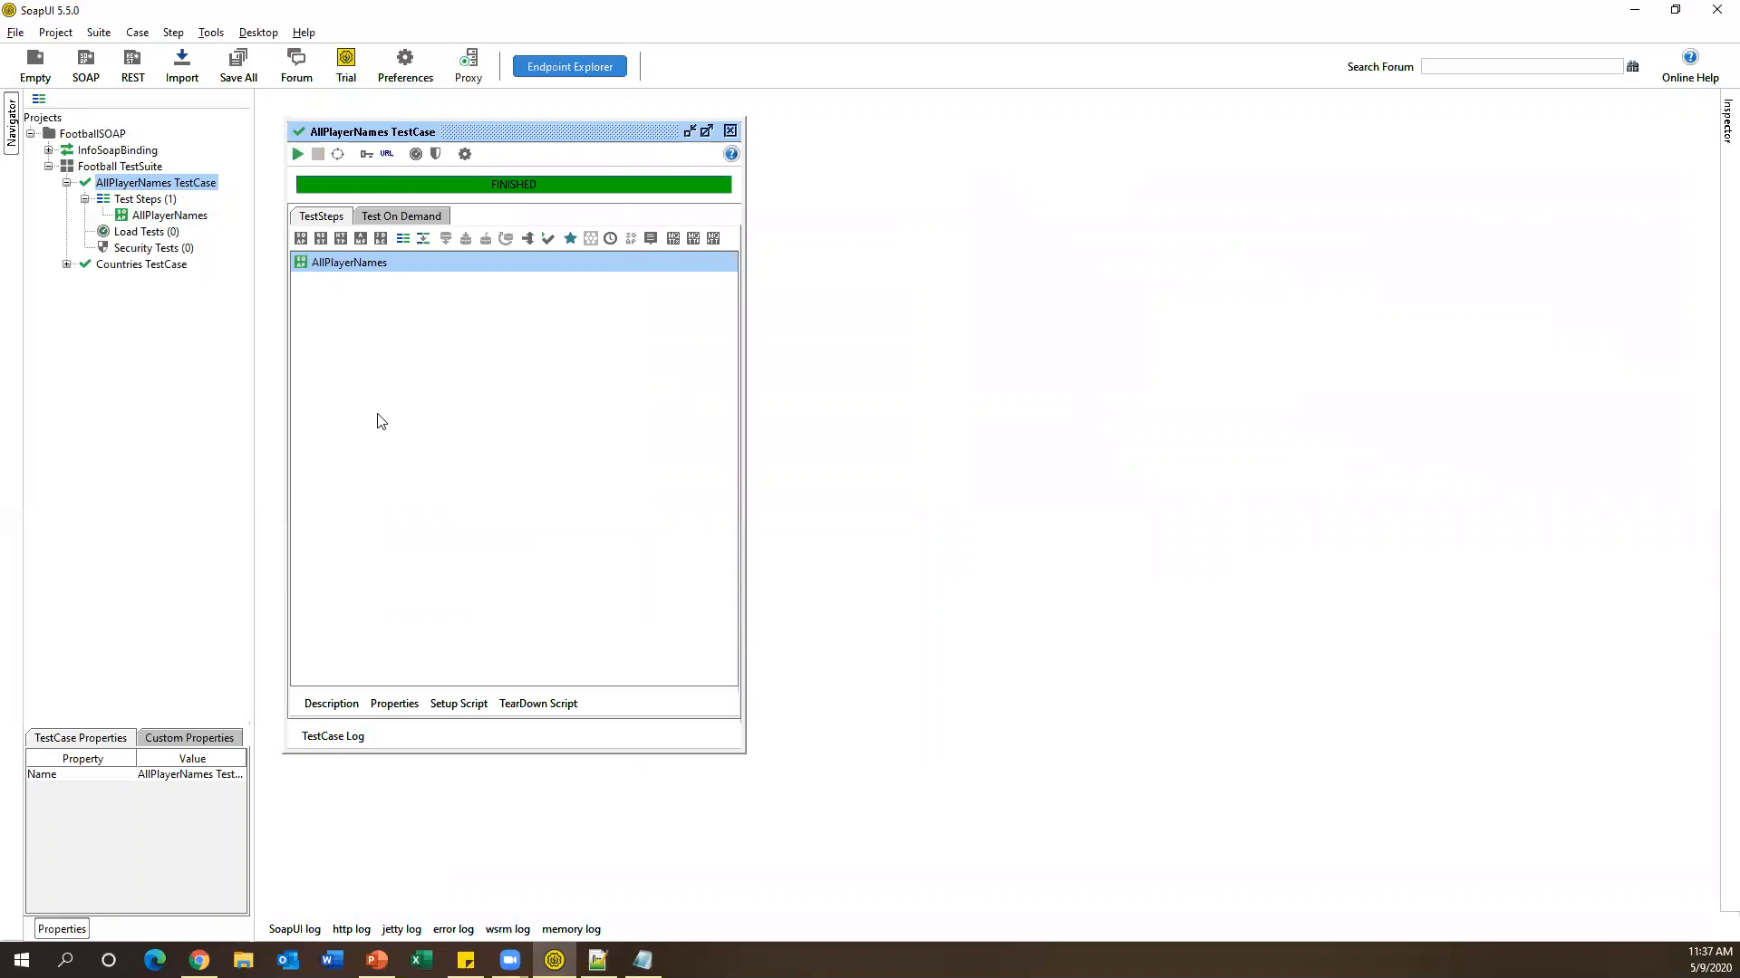
left_click(383, 711)
left_click(328, 709)
left_click(490, 712)
left_click(395, 705)
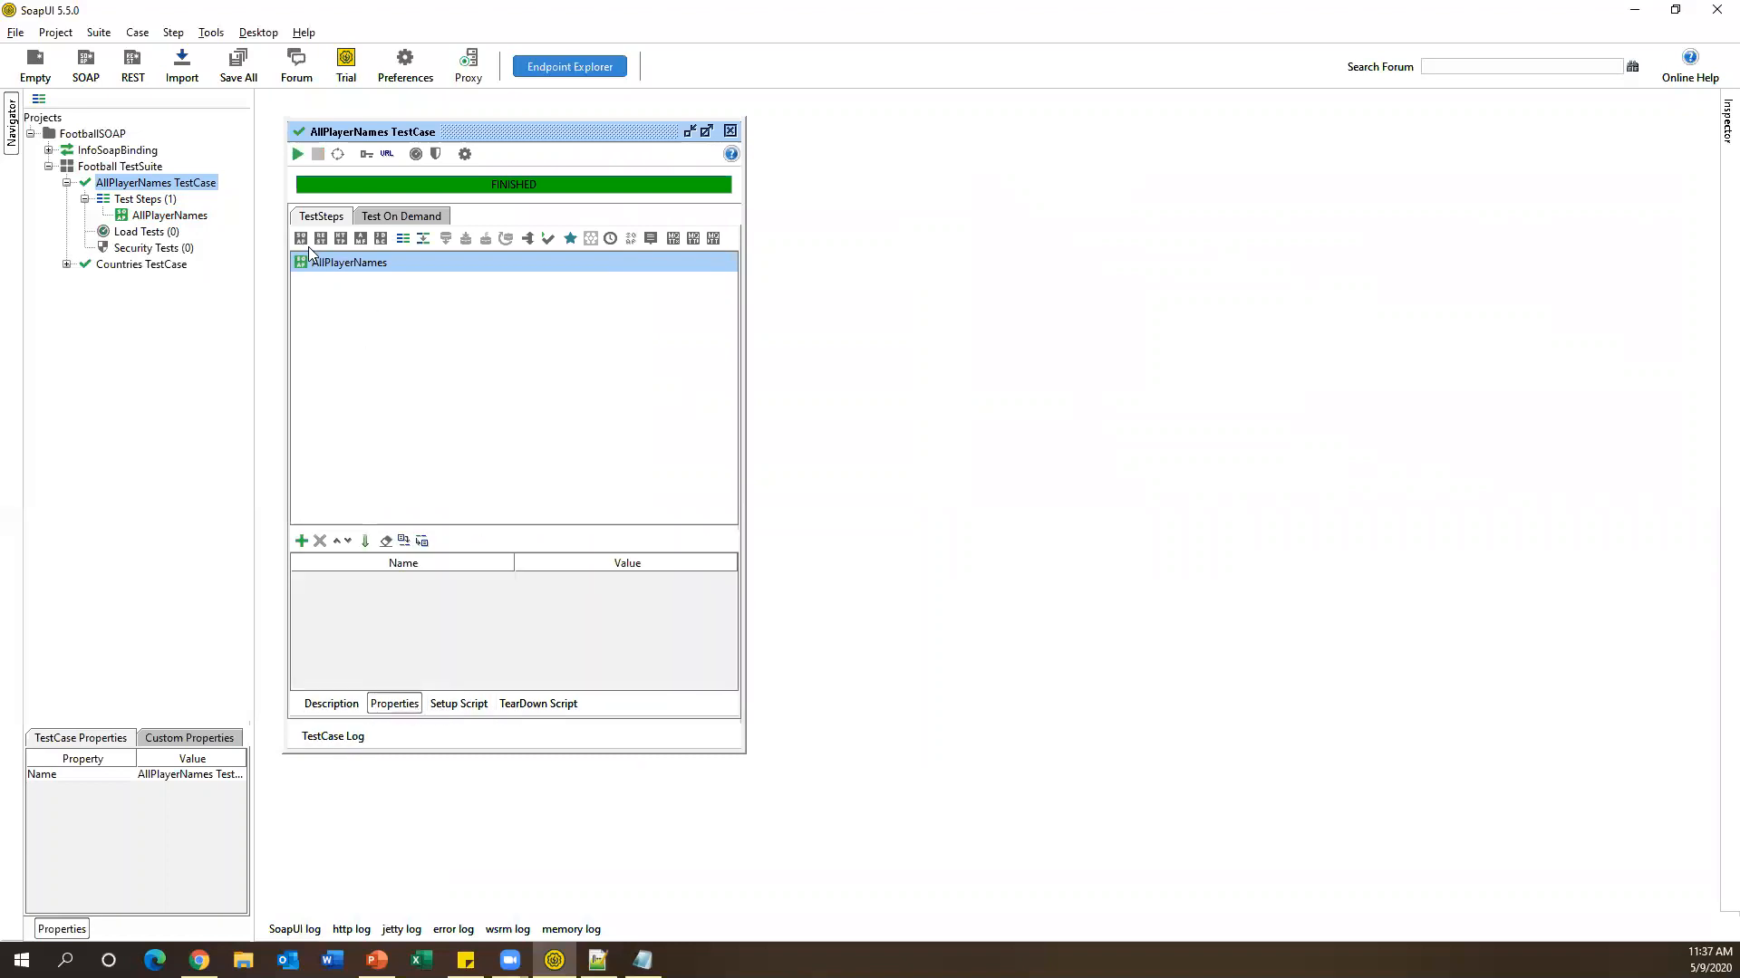
left_click(352, 264)
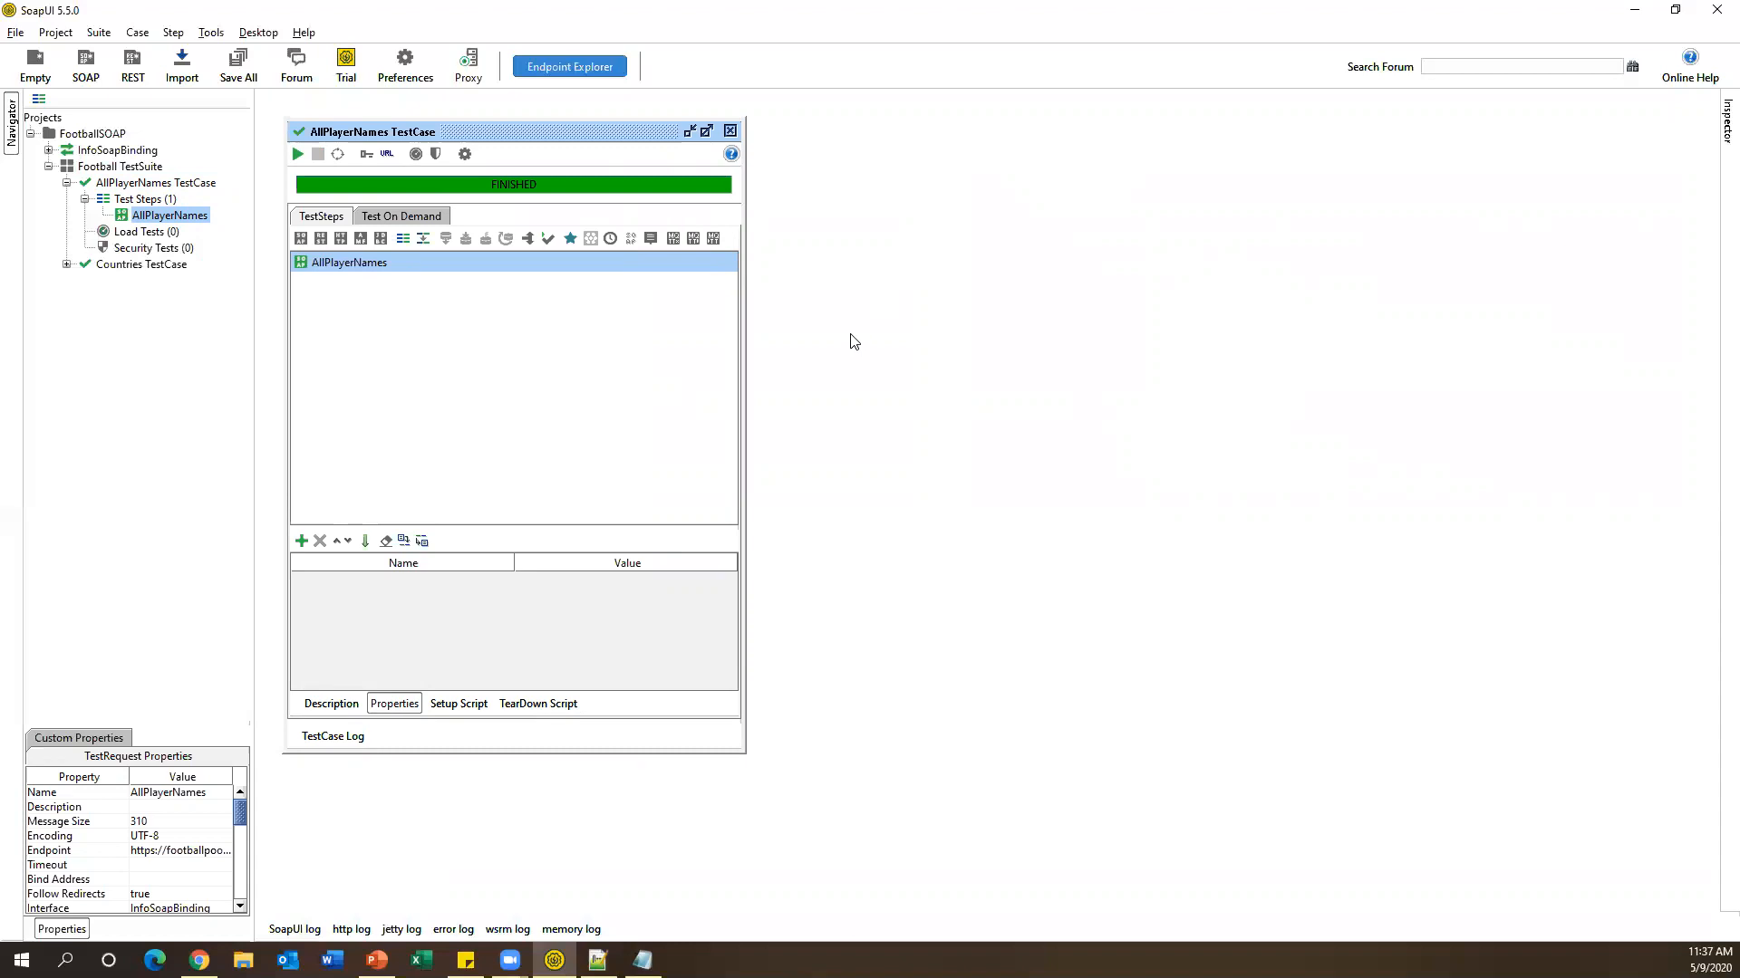
left_click(731, 131)
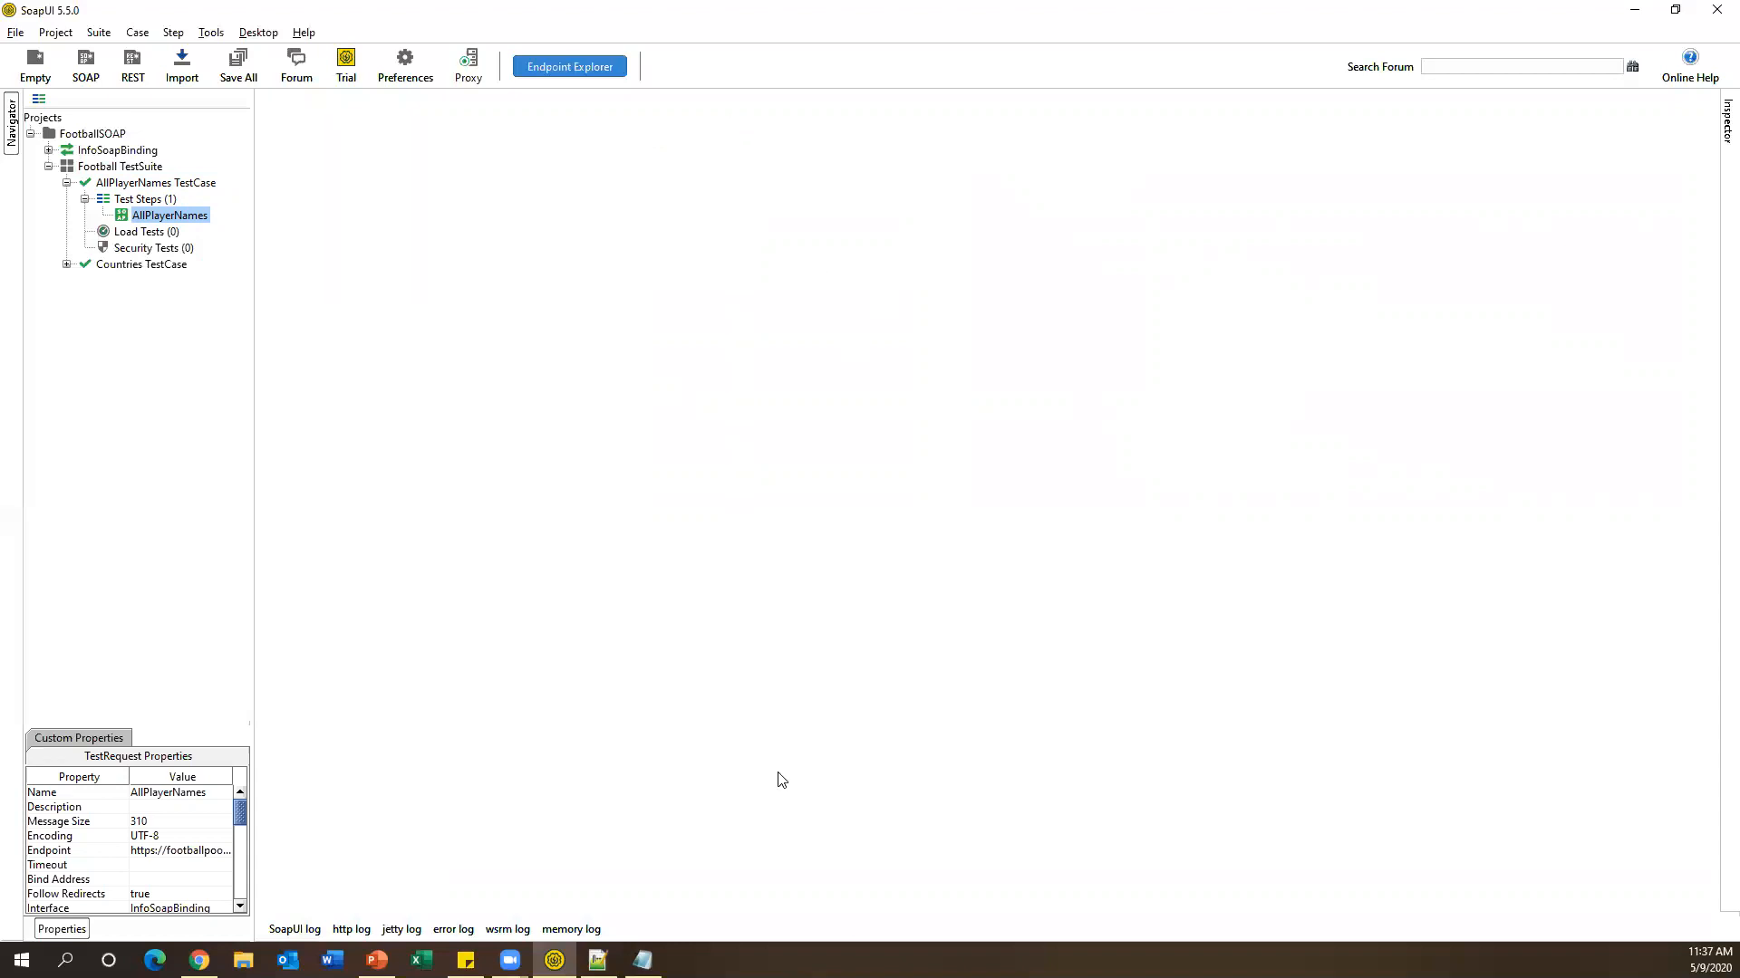
Glance at the Notepad notes, return to SoapUI, and reopen the AllPlayerNames test request with its editor maximized.
left_click(643, 959)
left_click(643, 959)
left_click(554, 960)
double_click(156, 220)
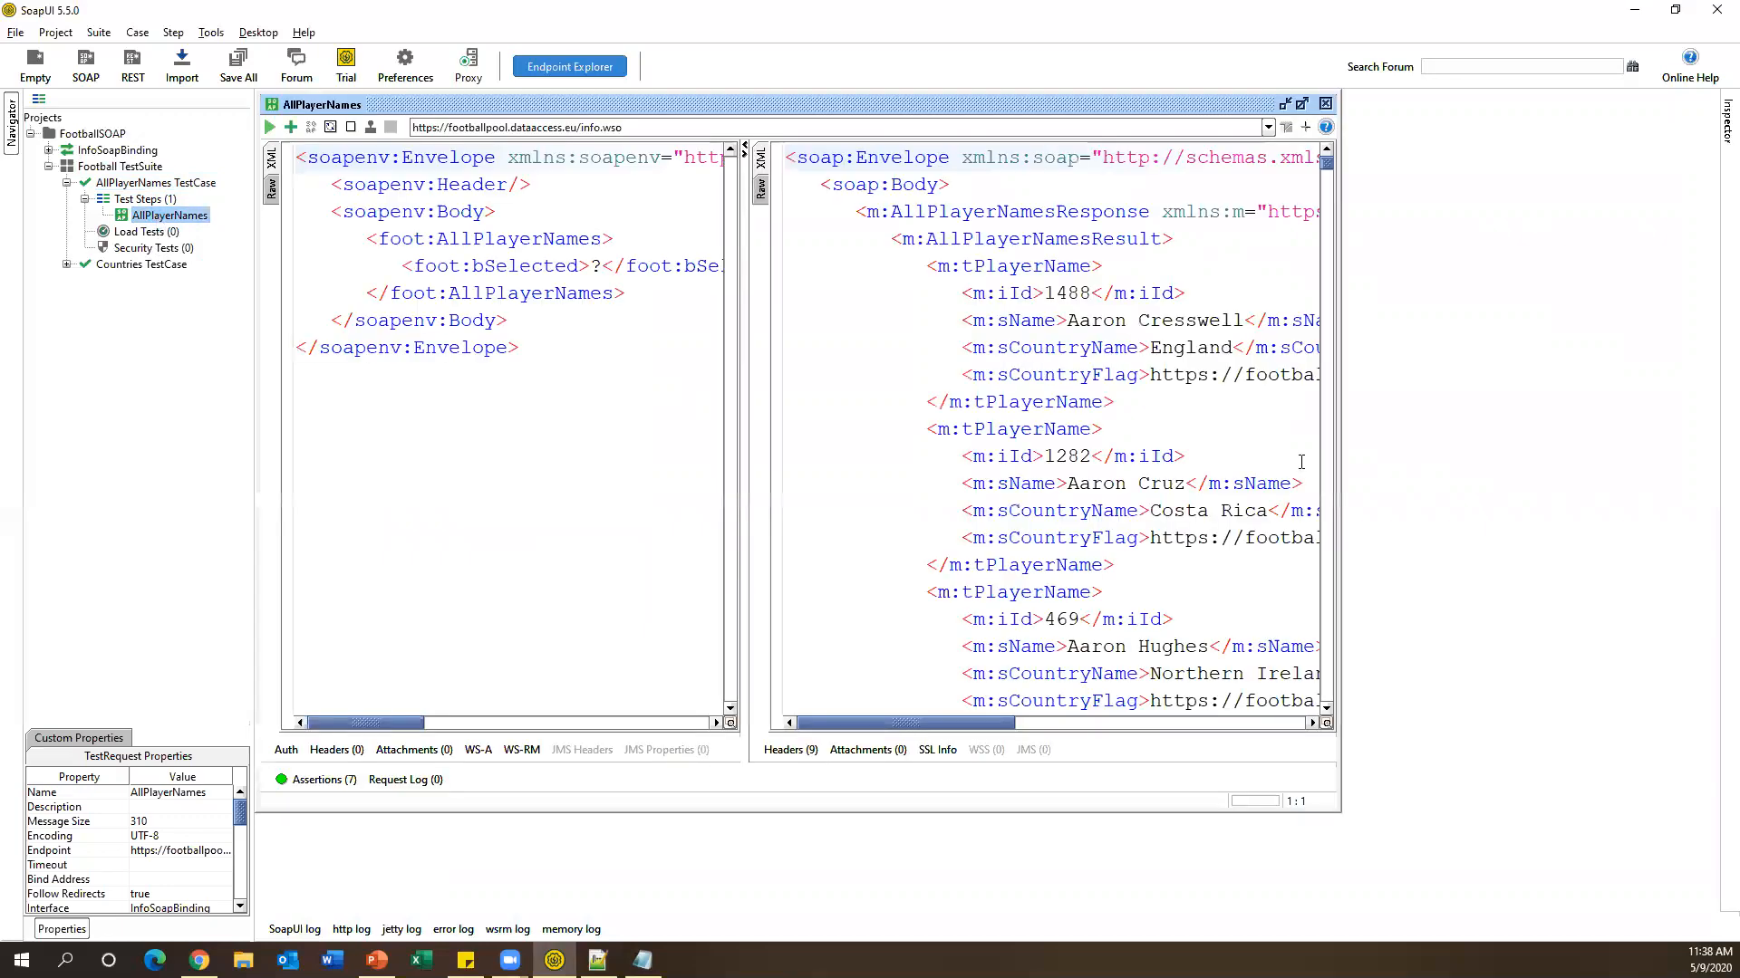
left_click(1302, 103)
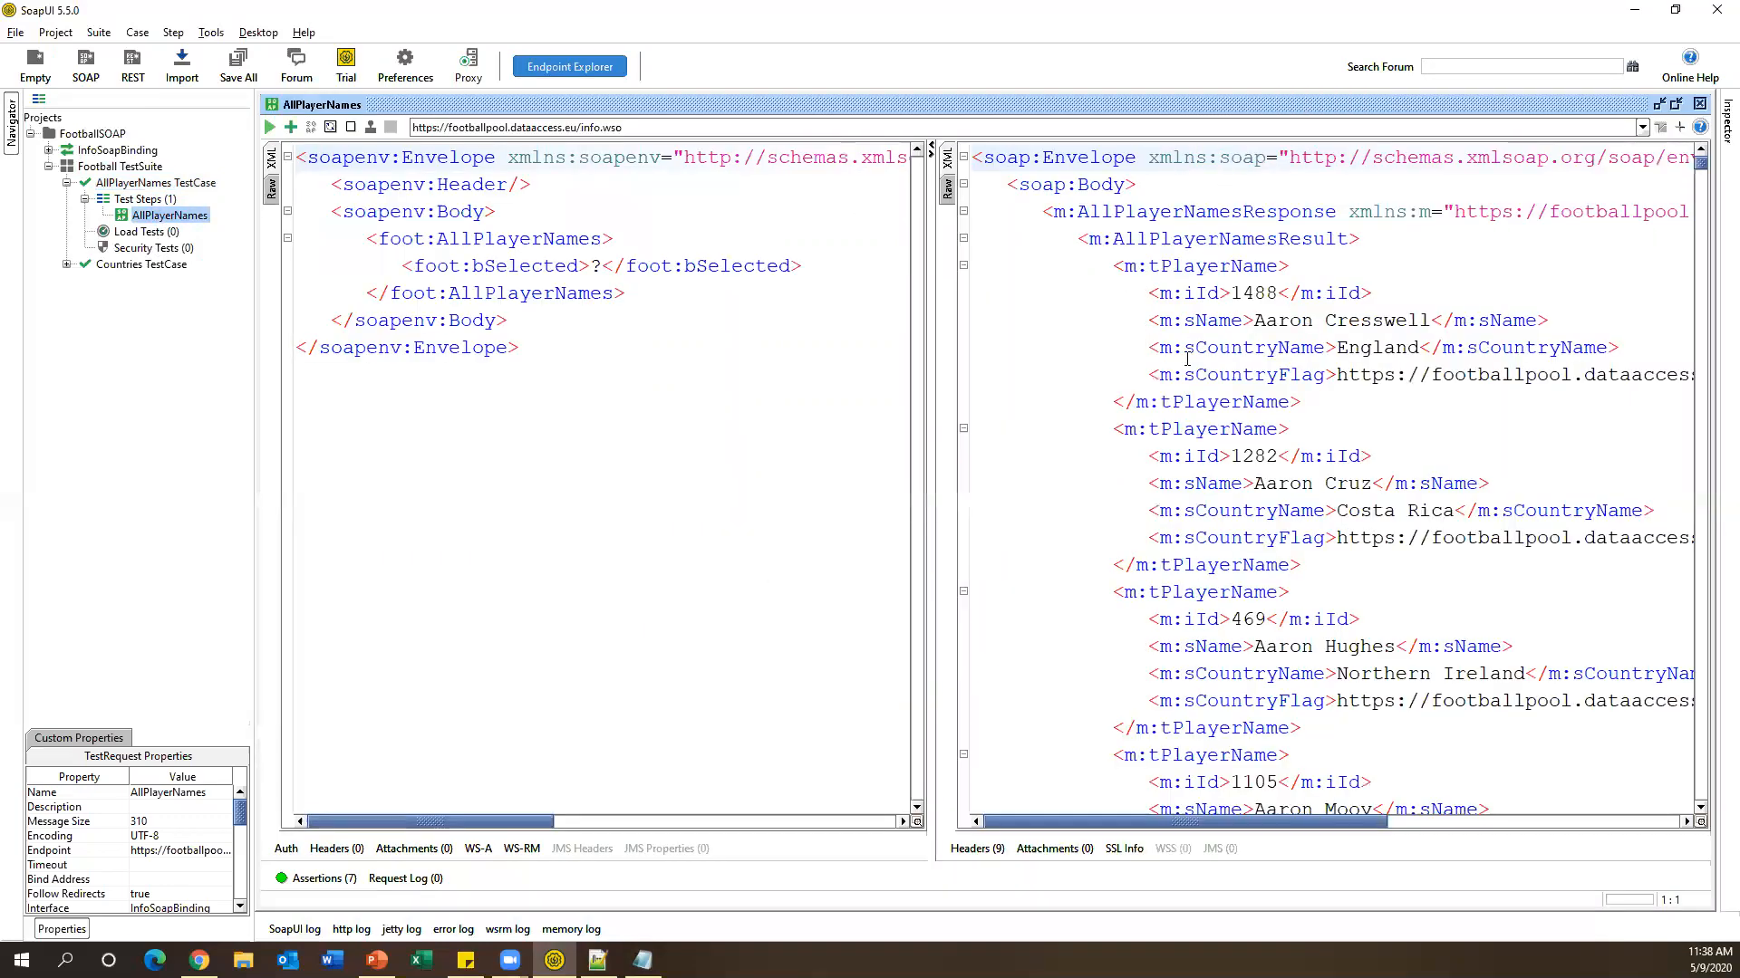
Examine the sCountryName element in the first tPlayerName block and switch to the SoapUI assertions slide in PowerPoint.
left_click_drag(1140, 339, 1629, 353)
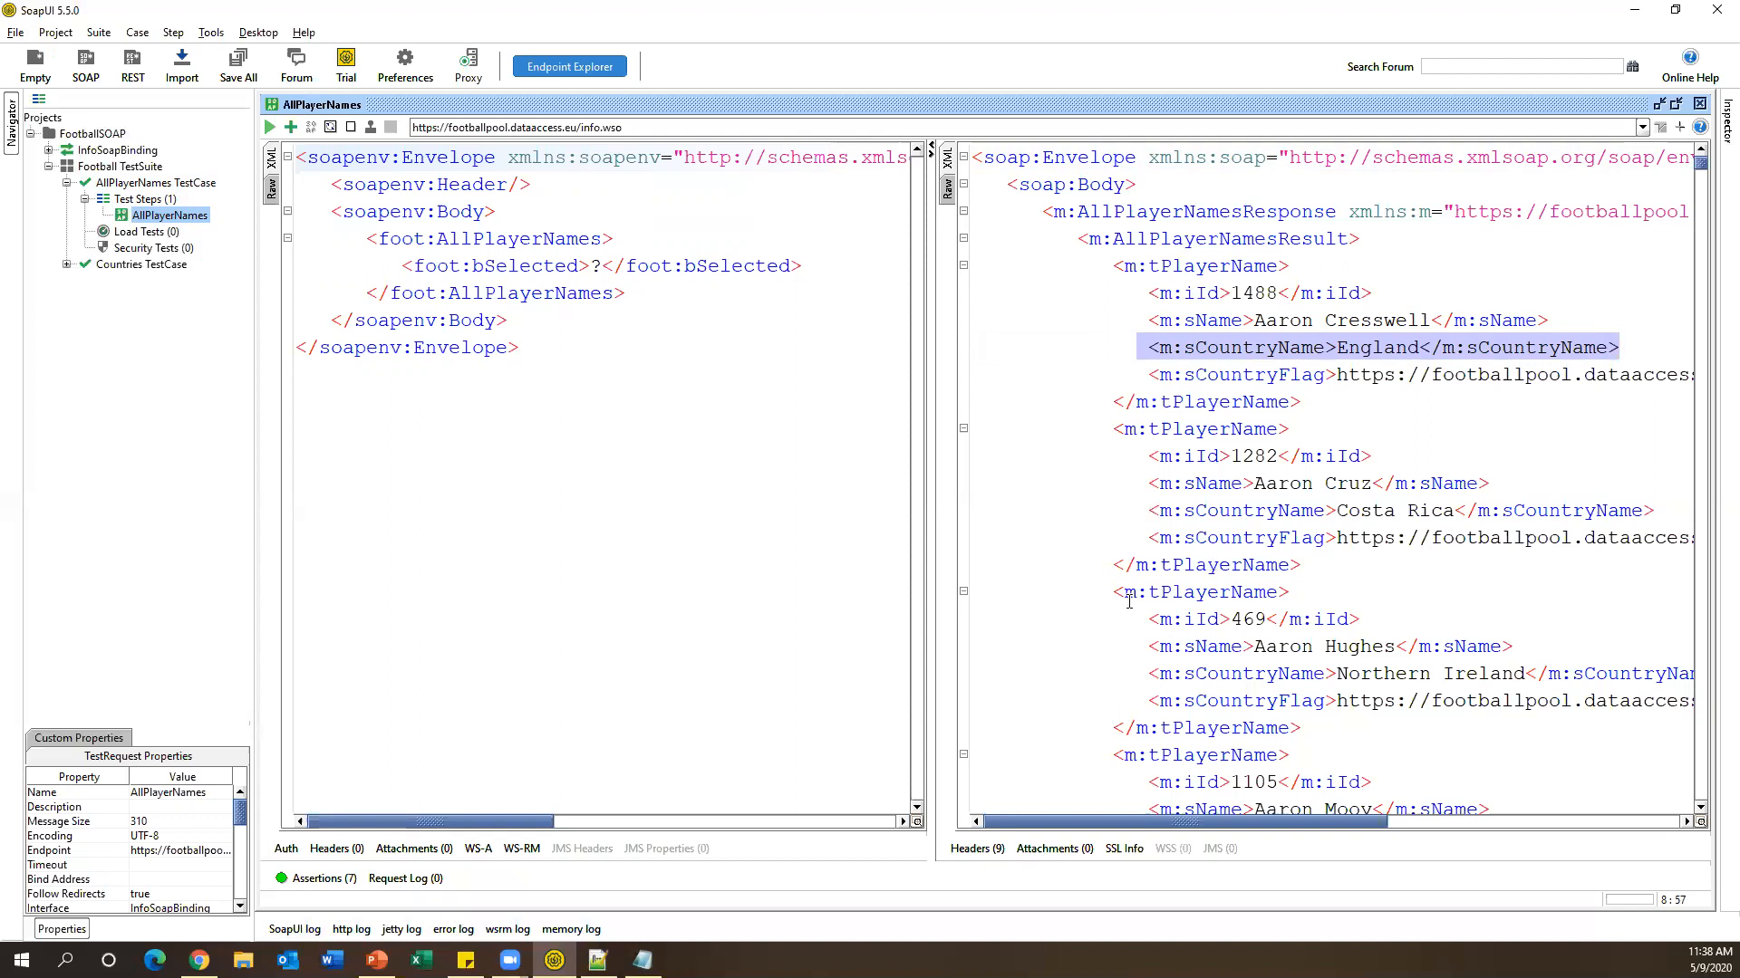
scroll(1129, 601, "down", 3)
scroll(1127, 585, "up", 3)
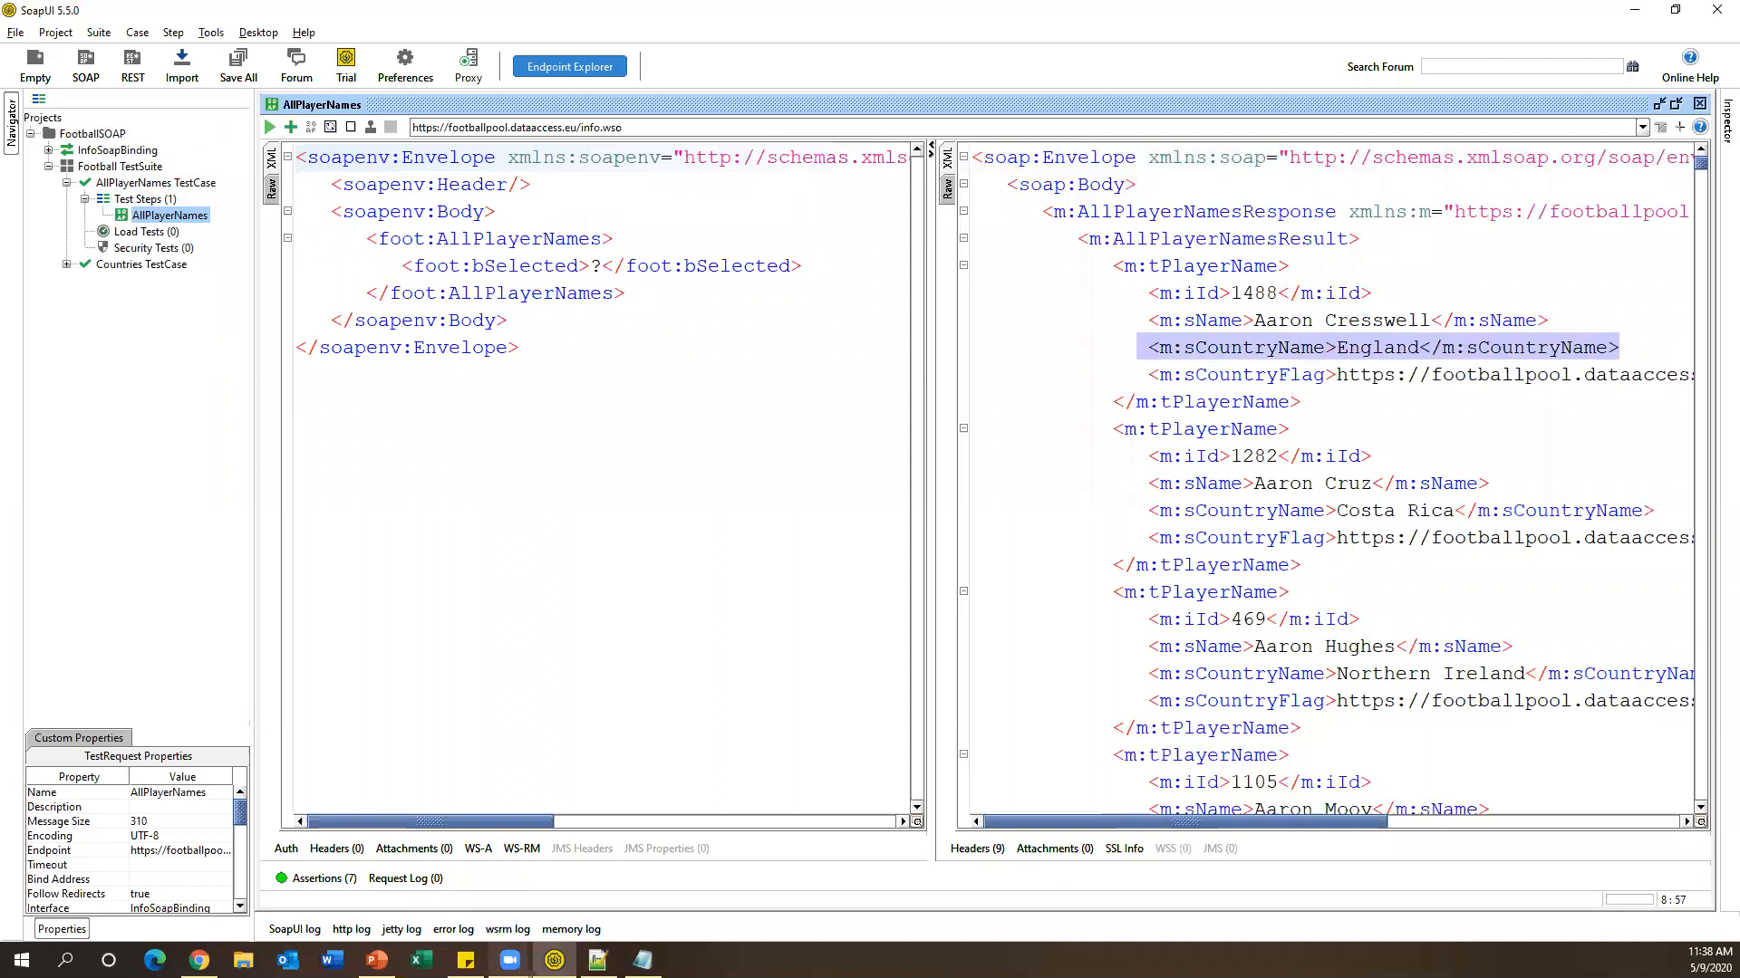
key("alt+Tab")
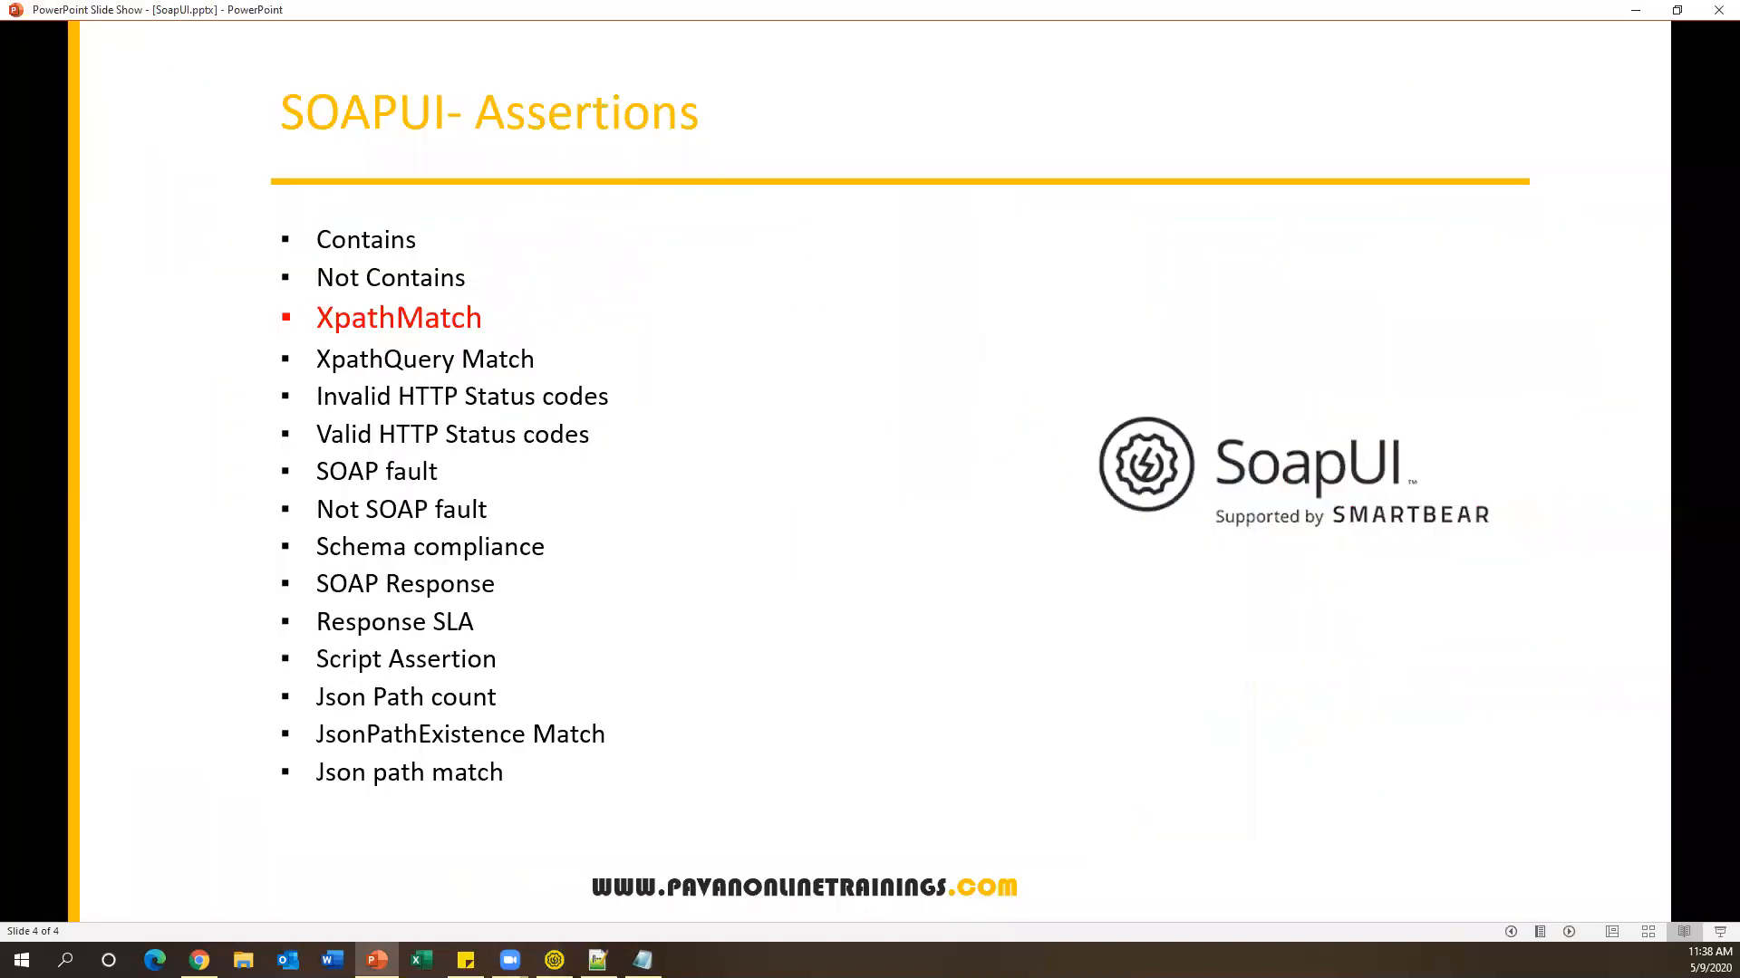